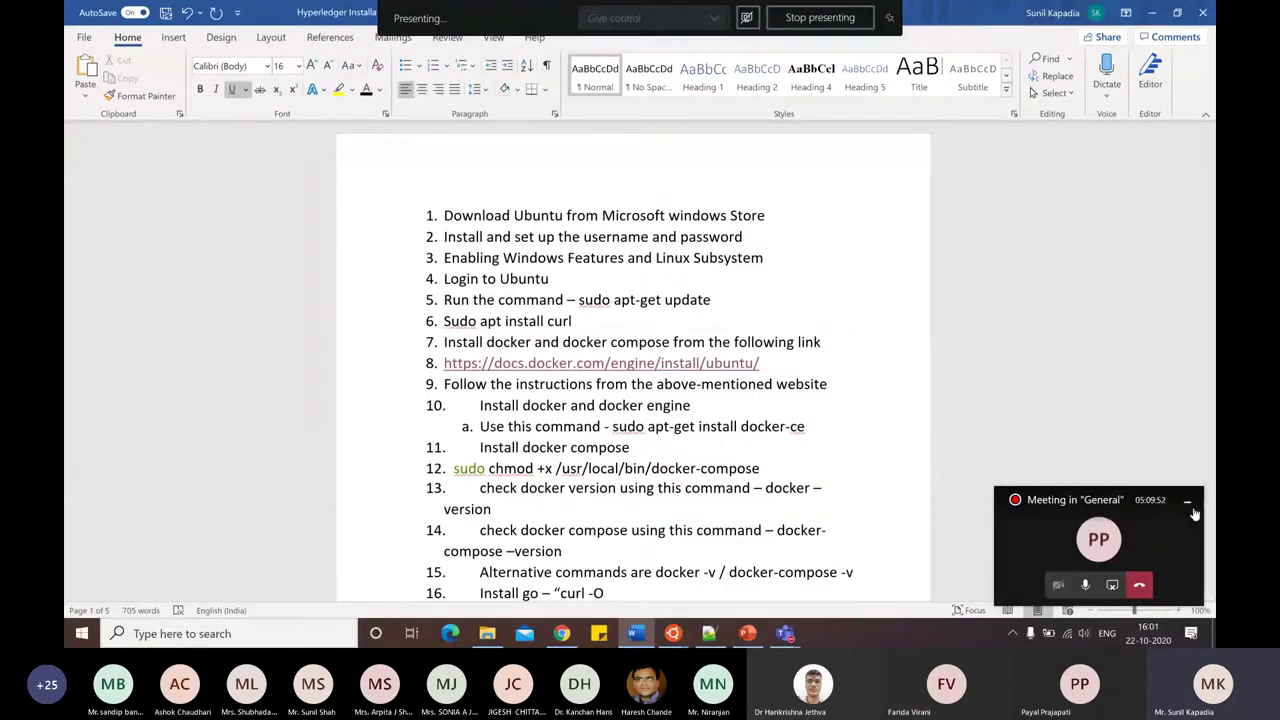
Minimise the floating meeting window and open the Microsoft Store app.
click(1188, 506)
click(1188, 506)
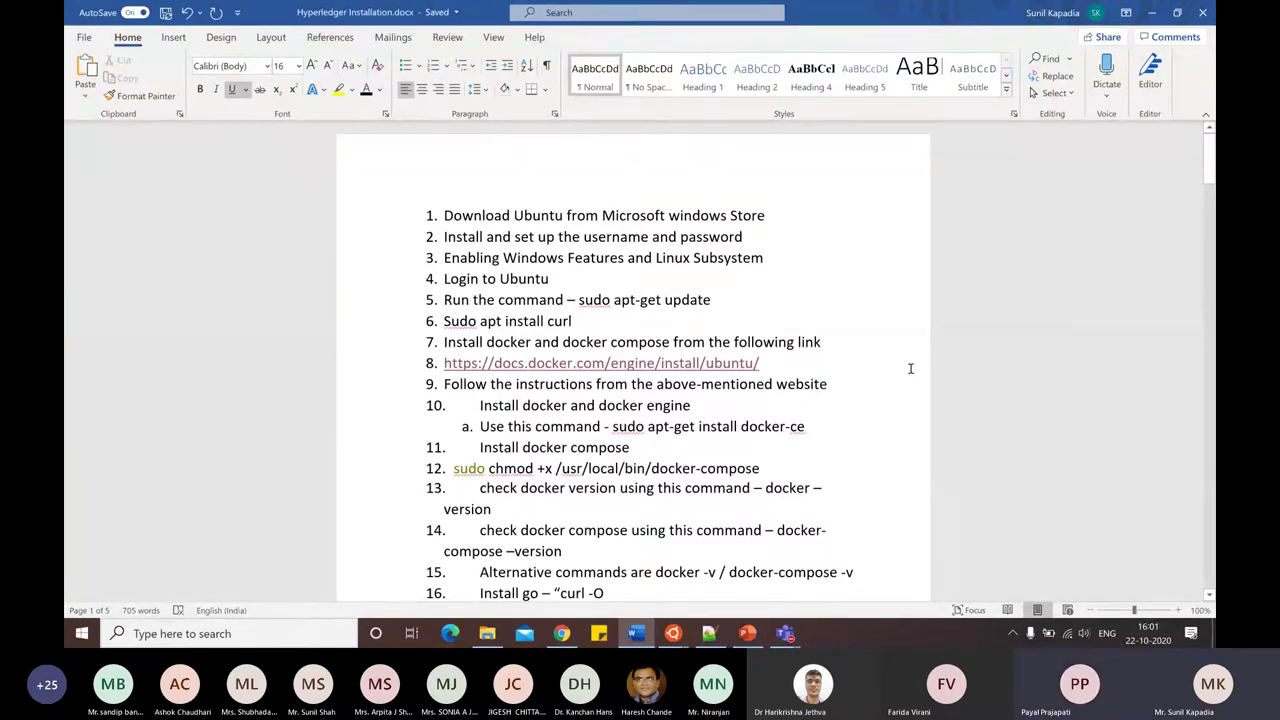
click(271, 632)
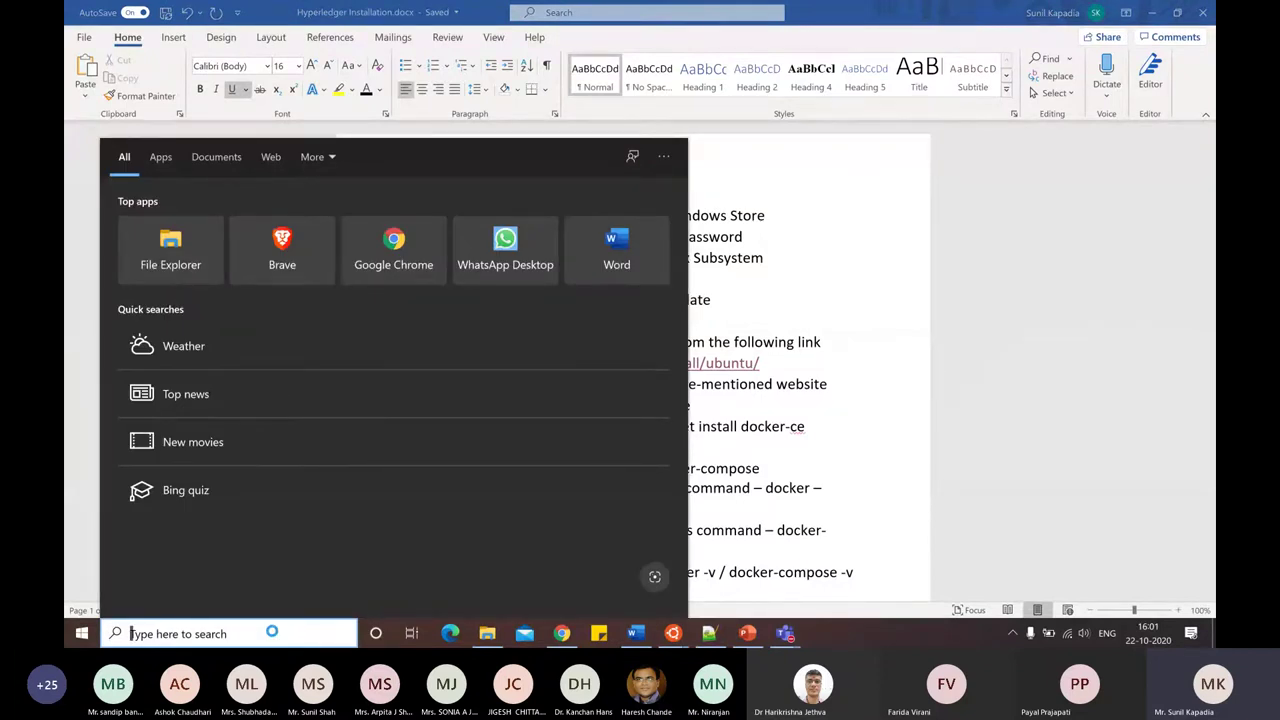
text(store)
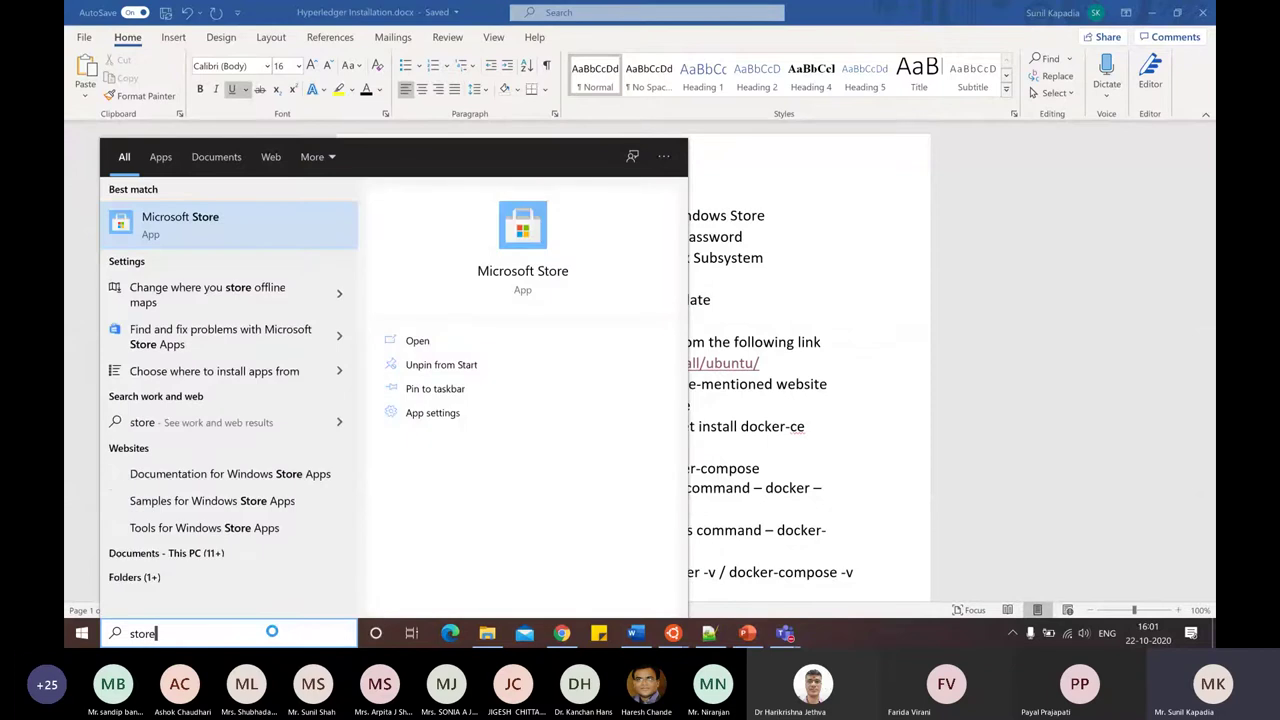
click(183, 218)
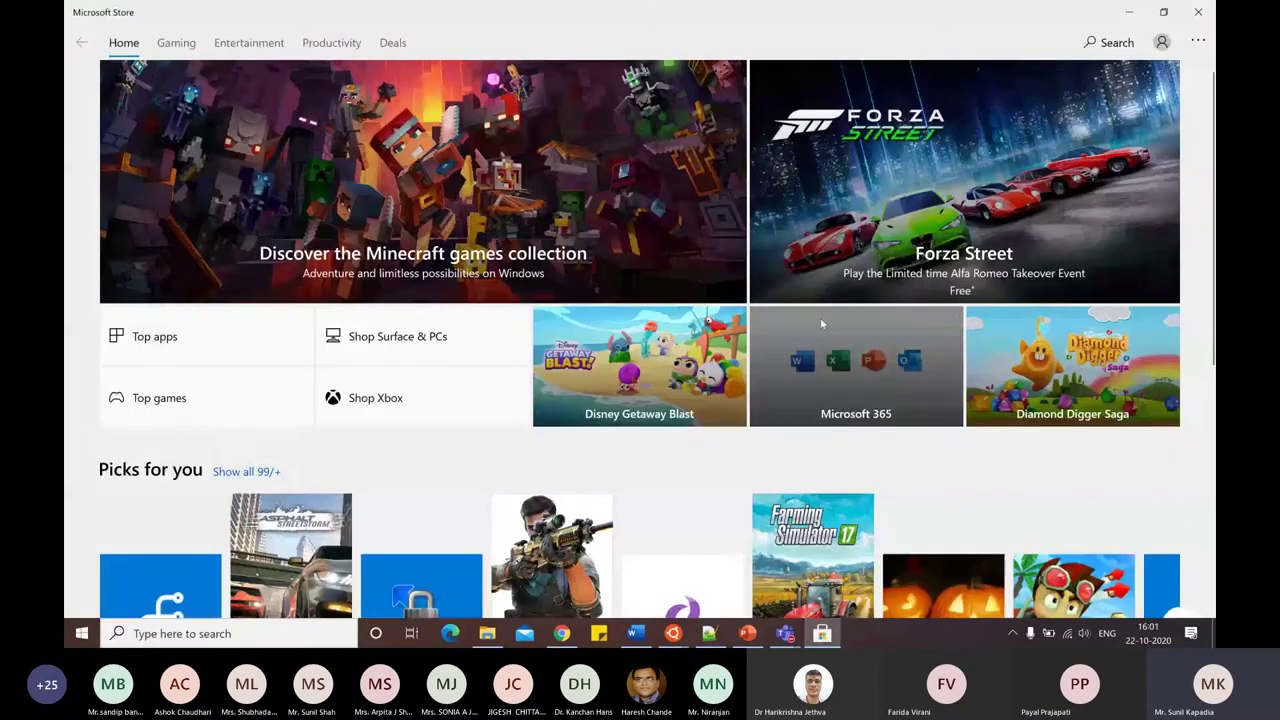
Search the store for ubuntu and open the product page of the plain Ubuntu app.
click(1108, 42)
text(ub)
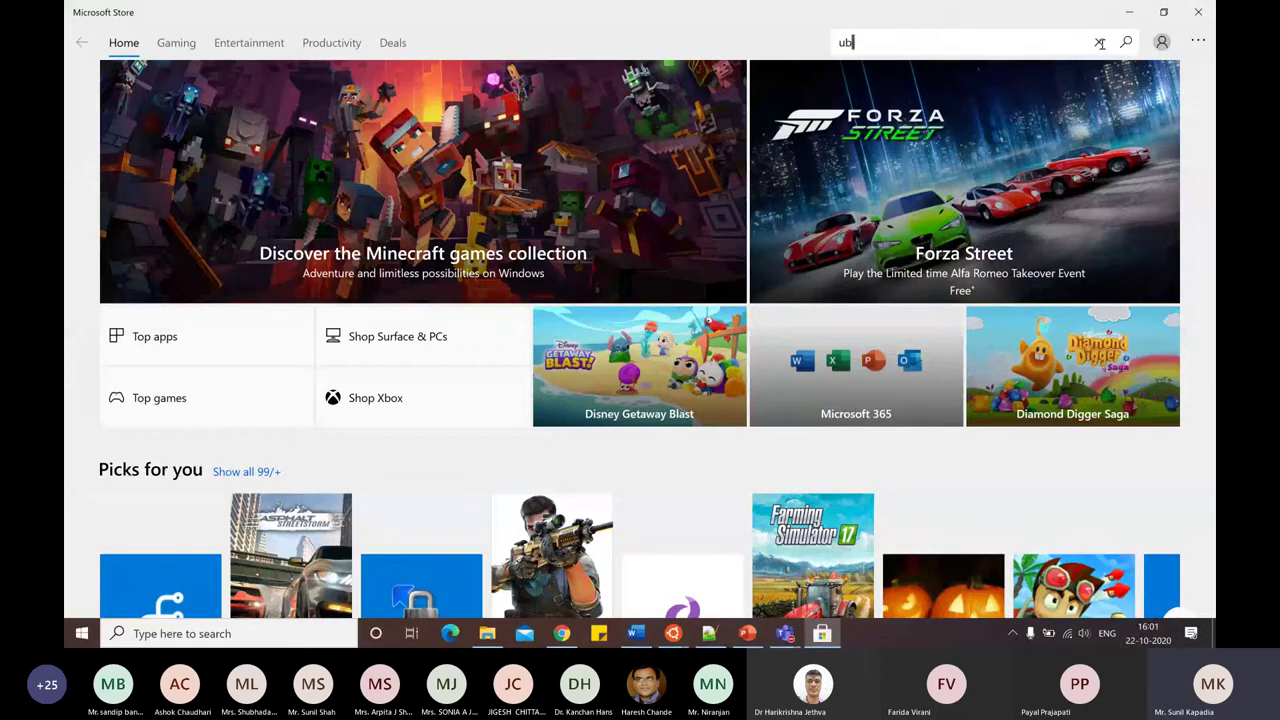
text(untu)
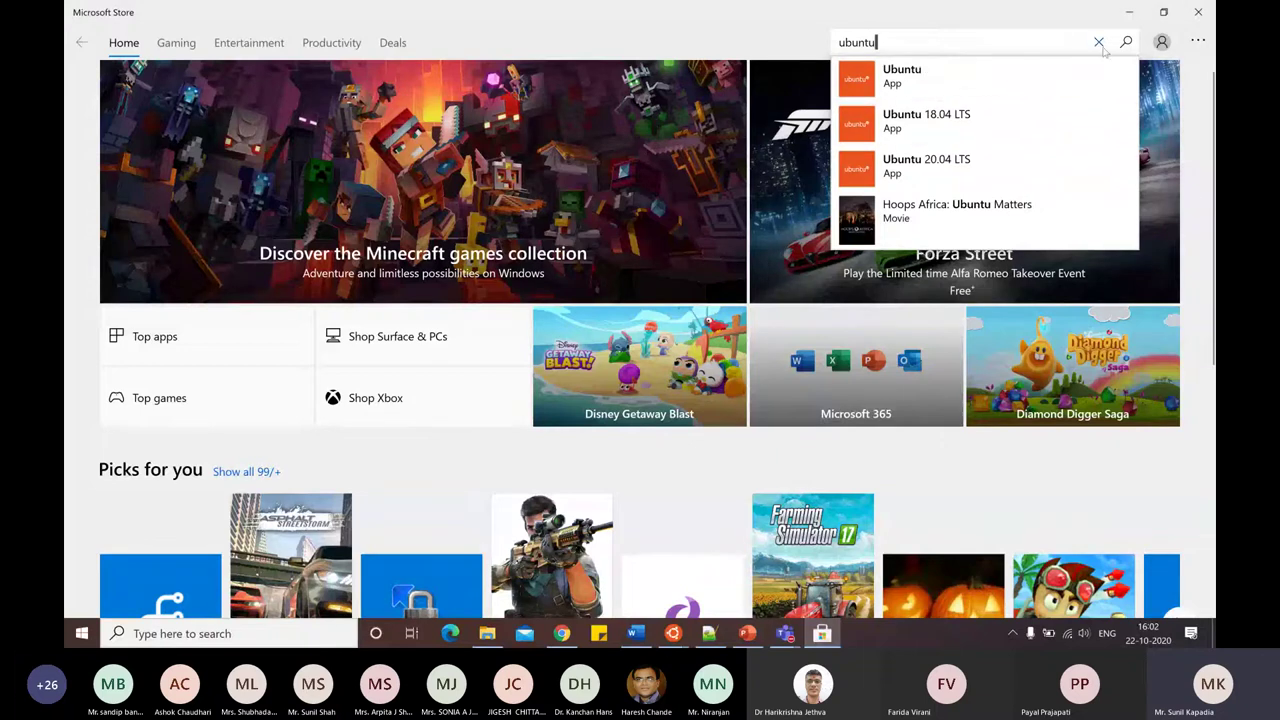
click(983, 76)
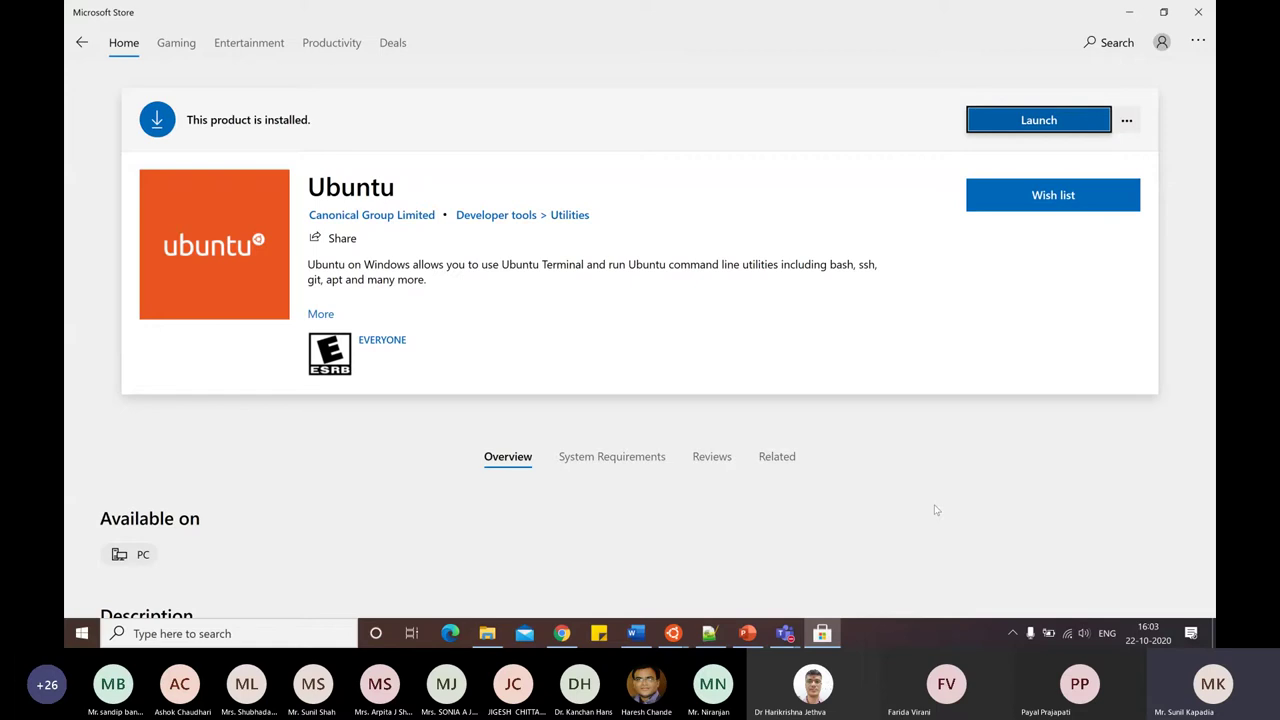
View the Ubuntu terminal in the home directory and return to item 3 of the Hyperledger Installation notes in Word.
mouse_move(673, 634)
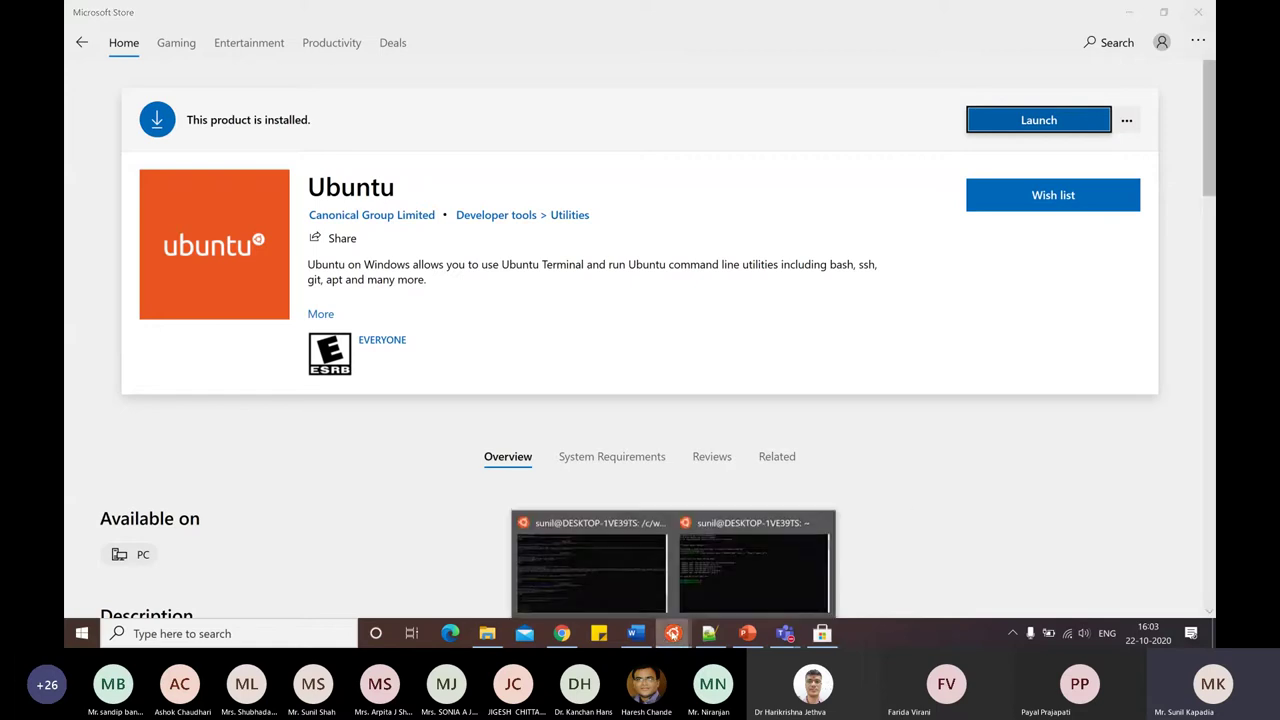
click(733, 588)
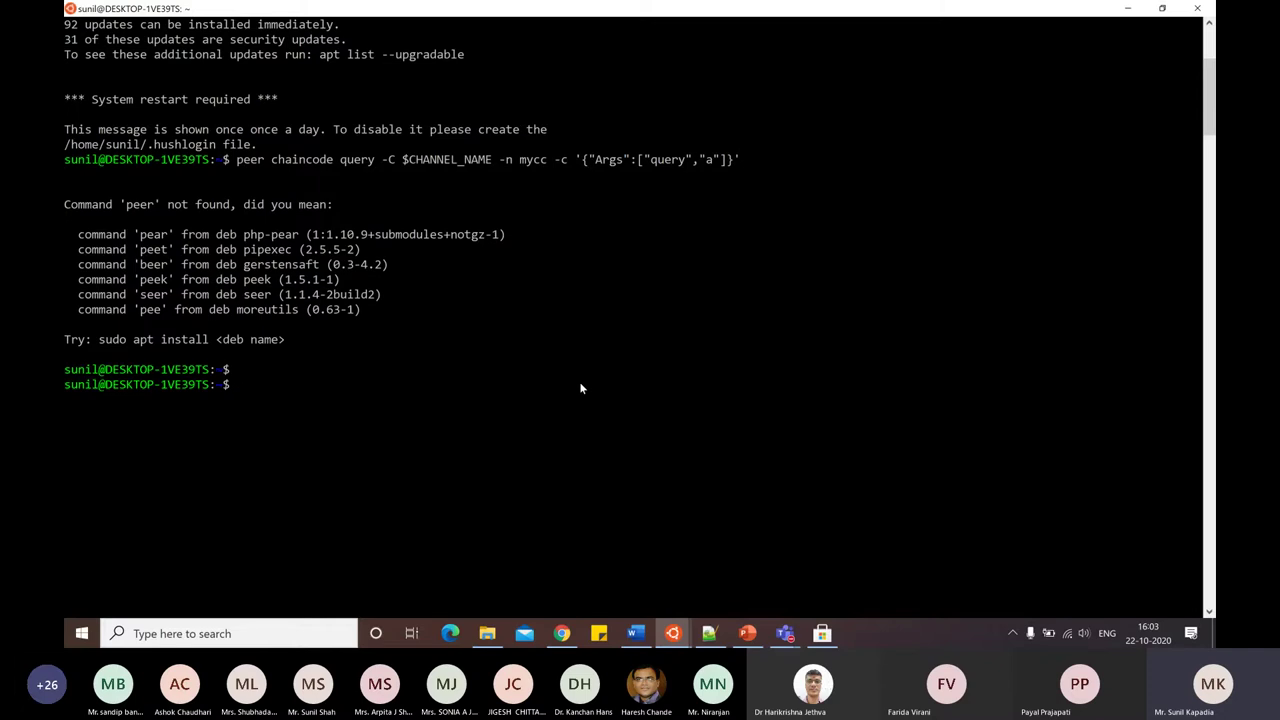
click(646, 634)
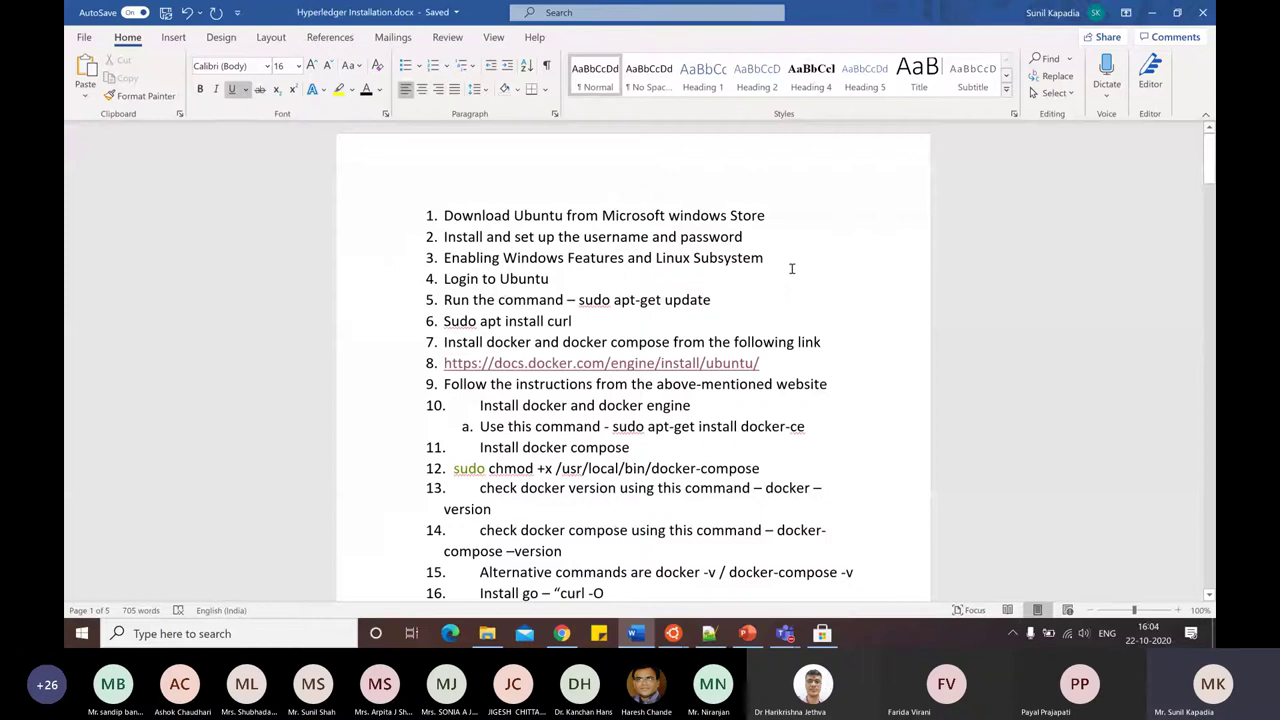
click(475, 219)
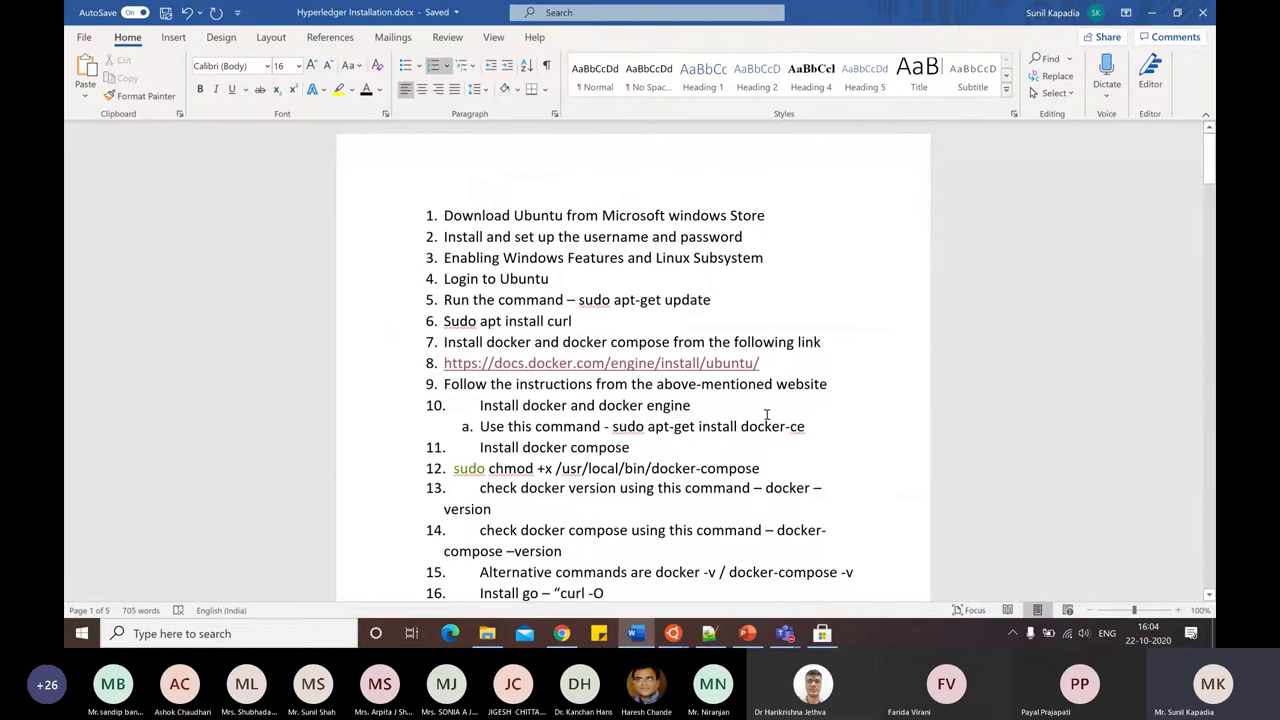
key(Down)
key(Down)
Minimise the notes and open the Windows Features dialog from the Programs category of Control Panel.
click(1160, 13)
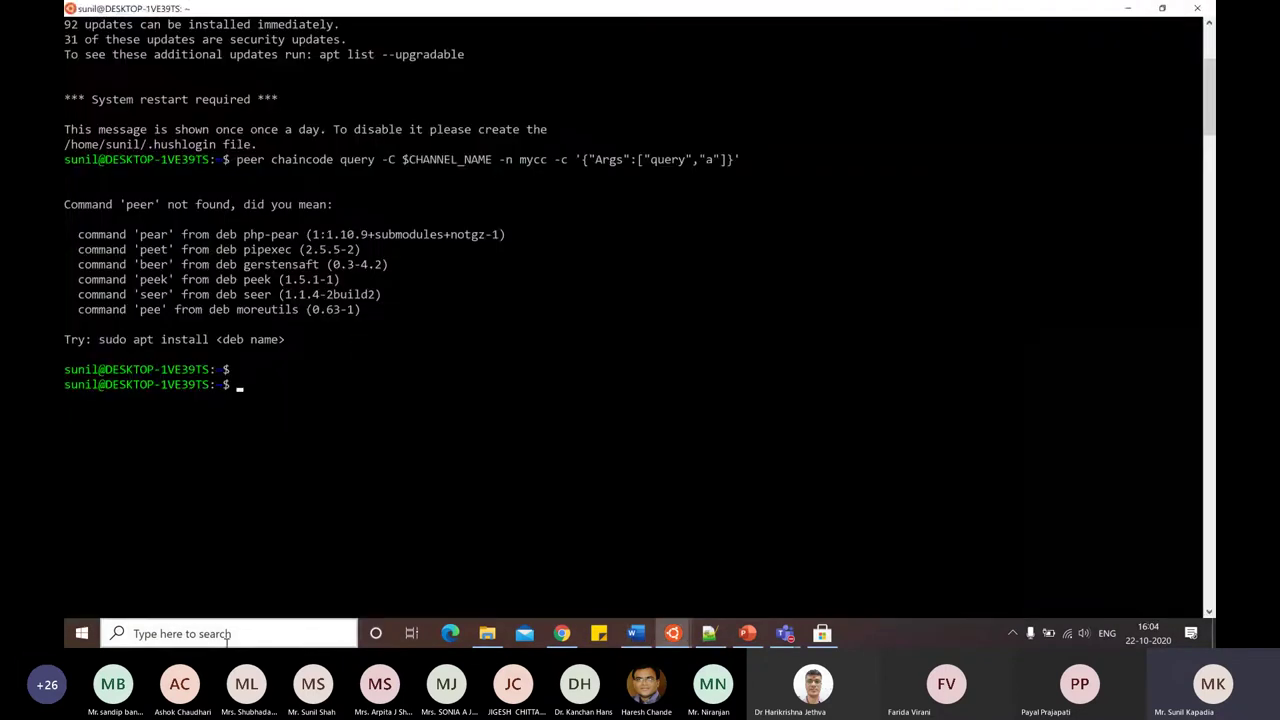
click(212, 633)
text(contro)
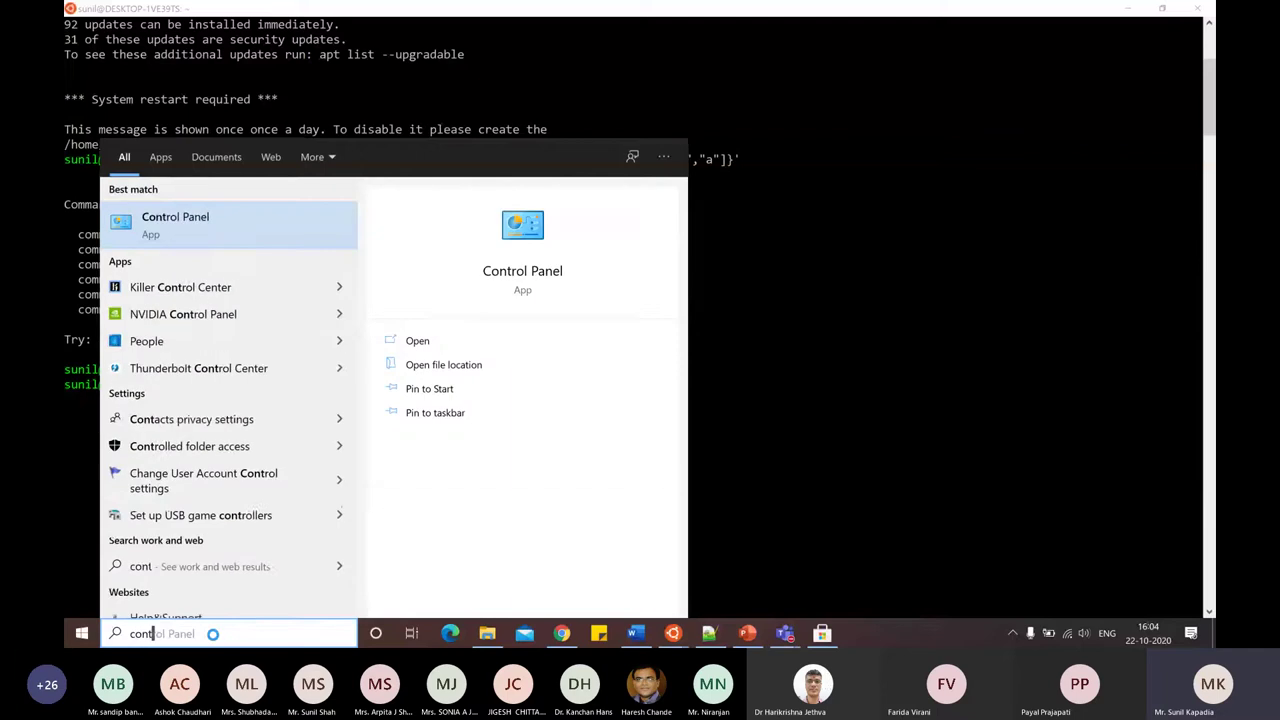
key(Return)
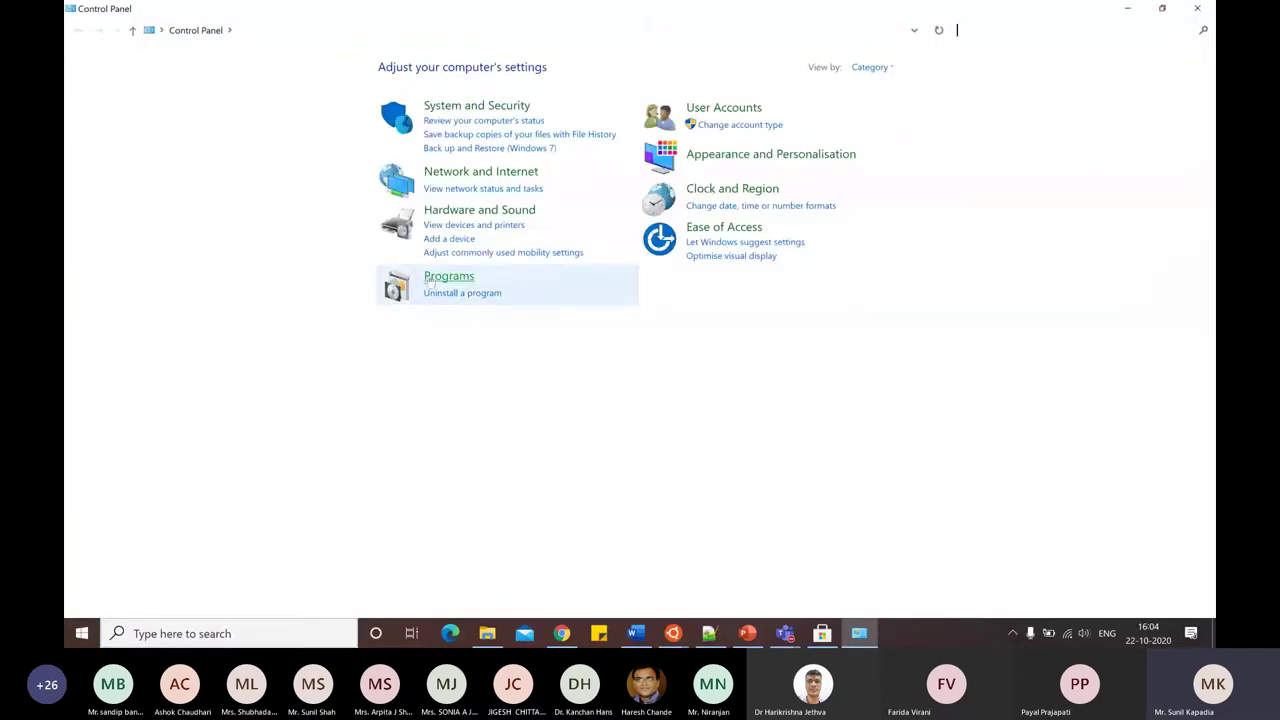
click(466, 284)
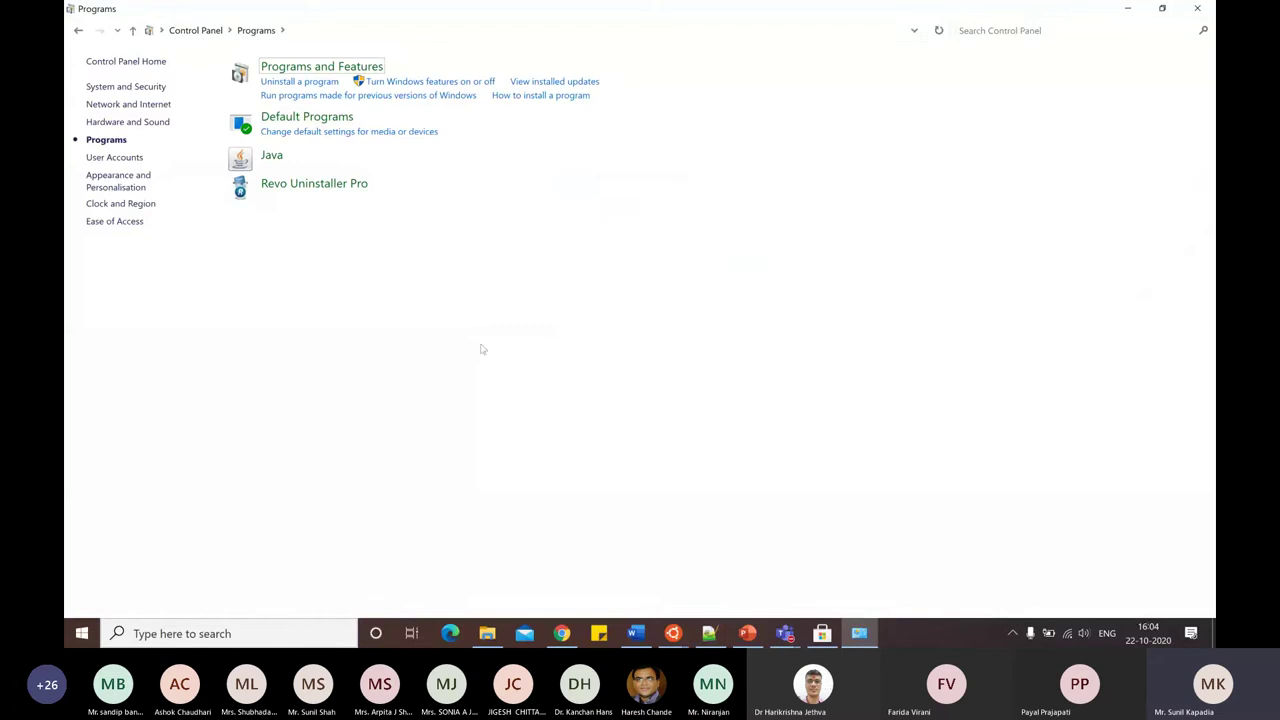
click(437, 83)
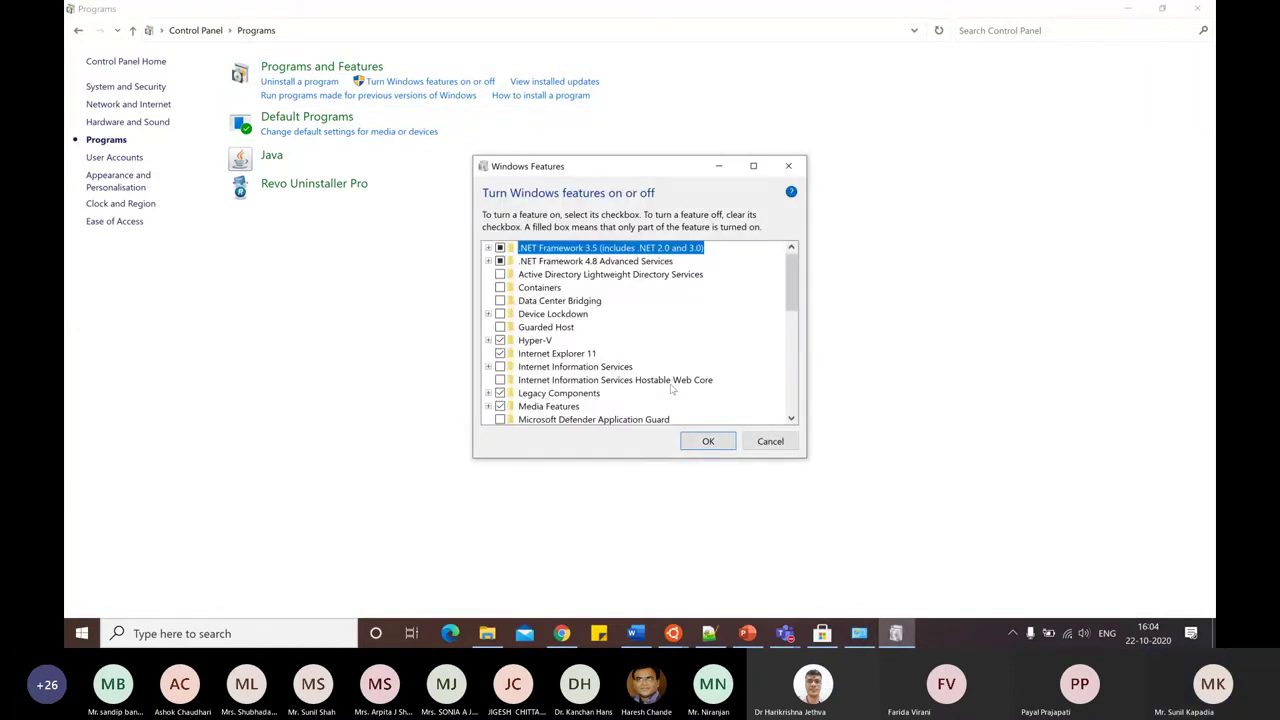
Examine the Windows features list down to Windows Subsystem for Linux, and close the dialog and Control Panel without changes.
click(753, 166)
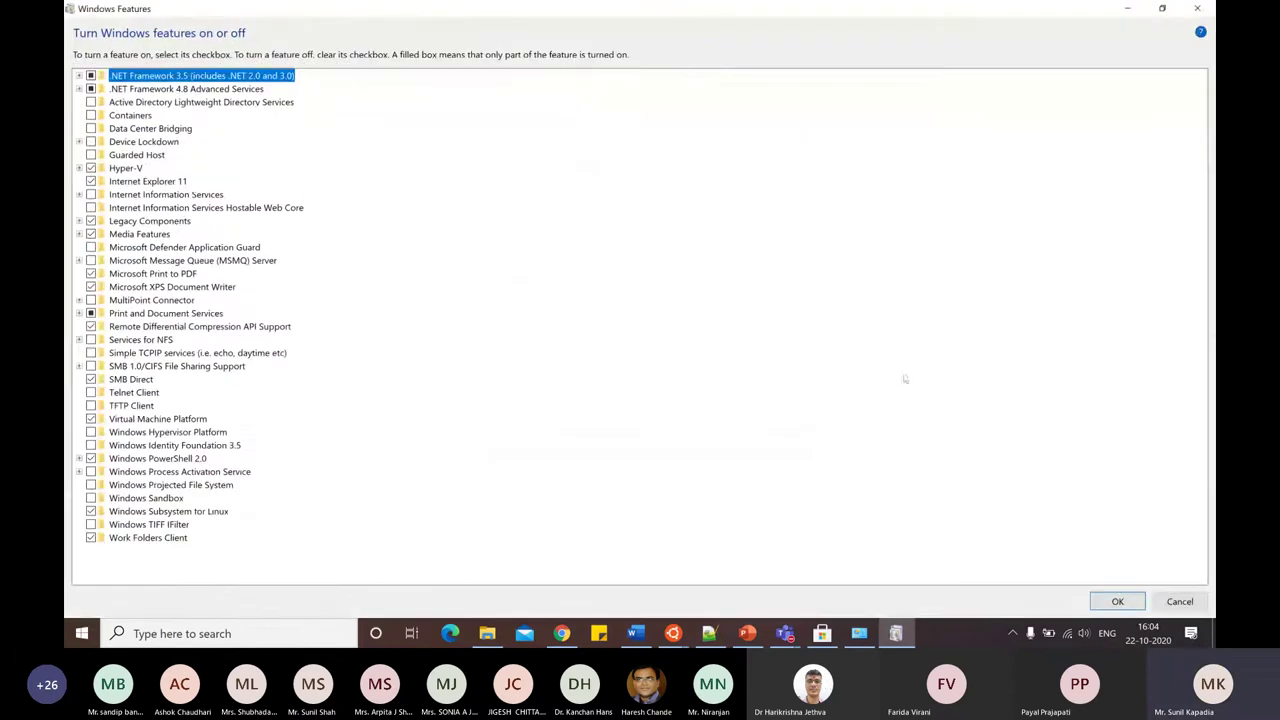
click(1162, 9)
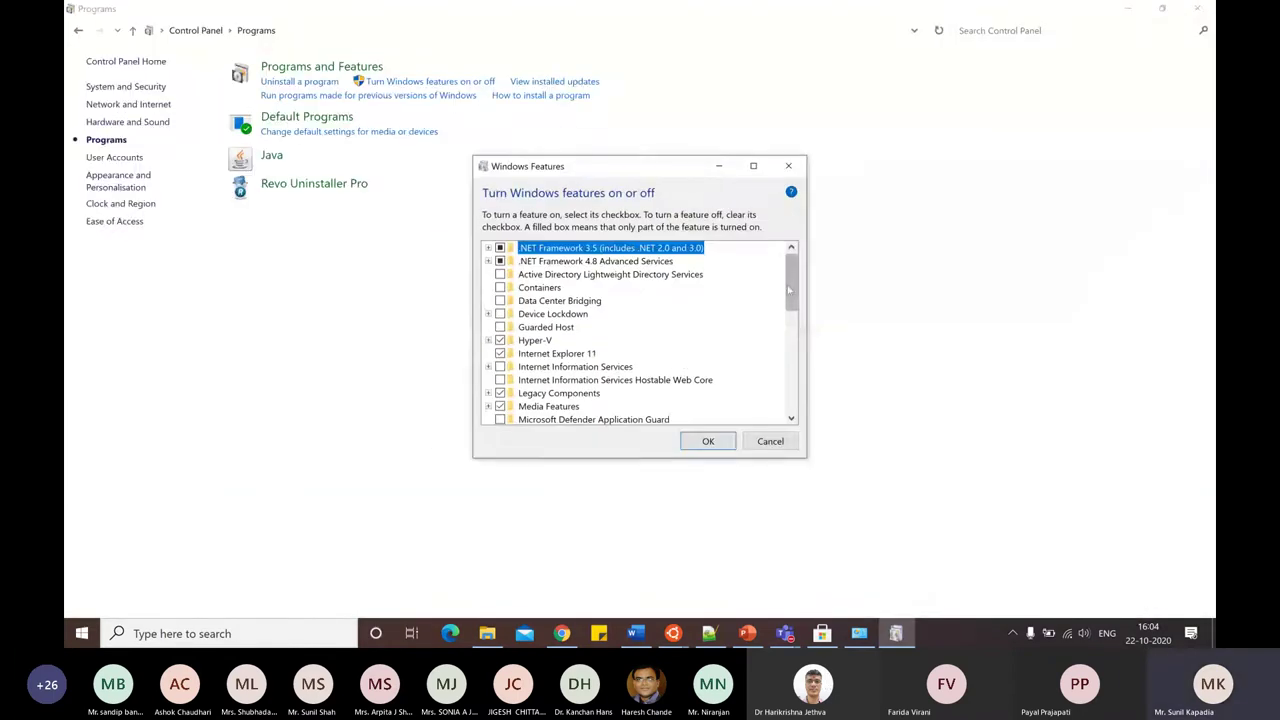
drag(791, 295, 791, 395)
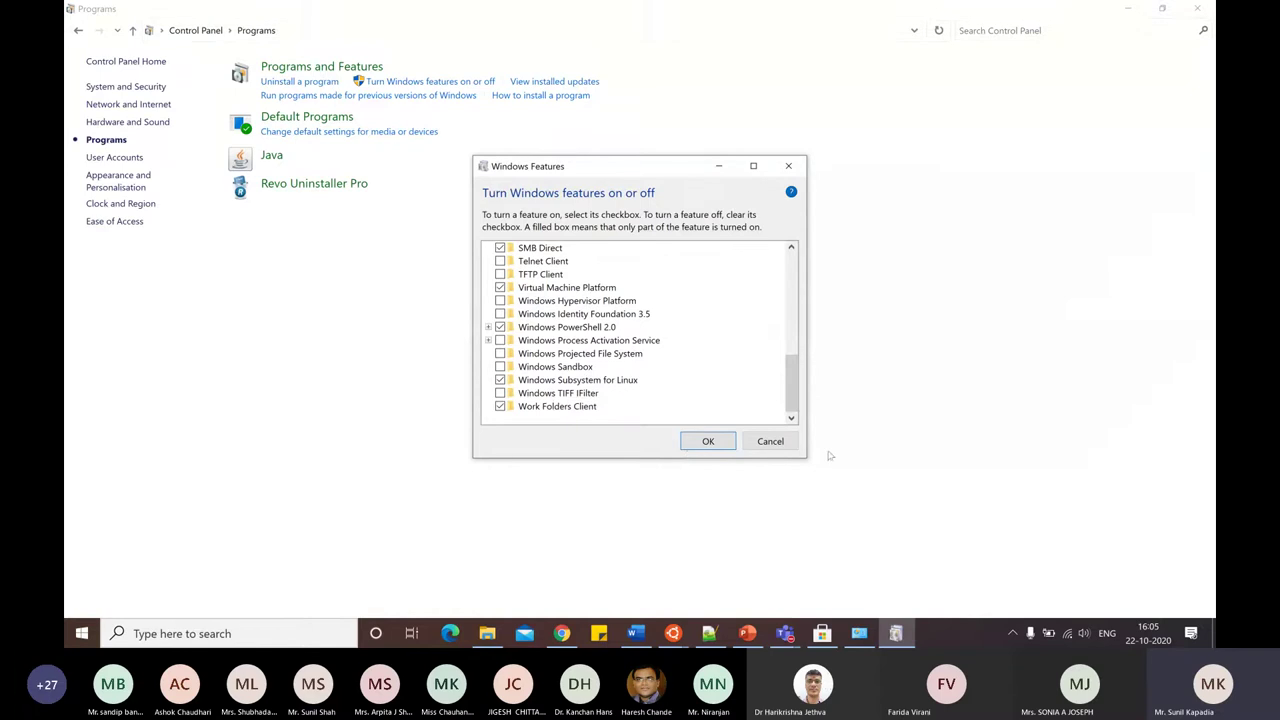
click(768, 443)
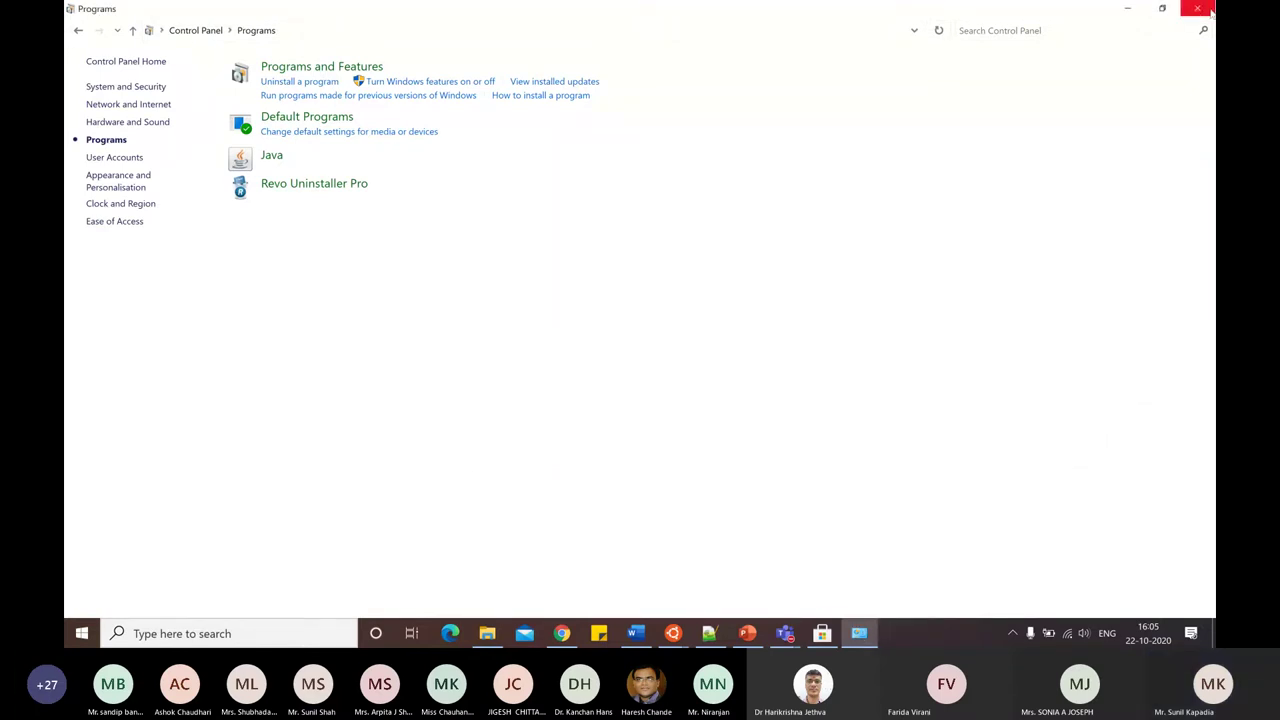
click(1207, 8)
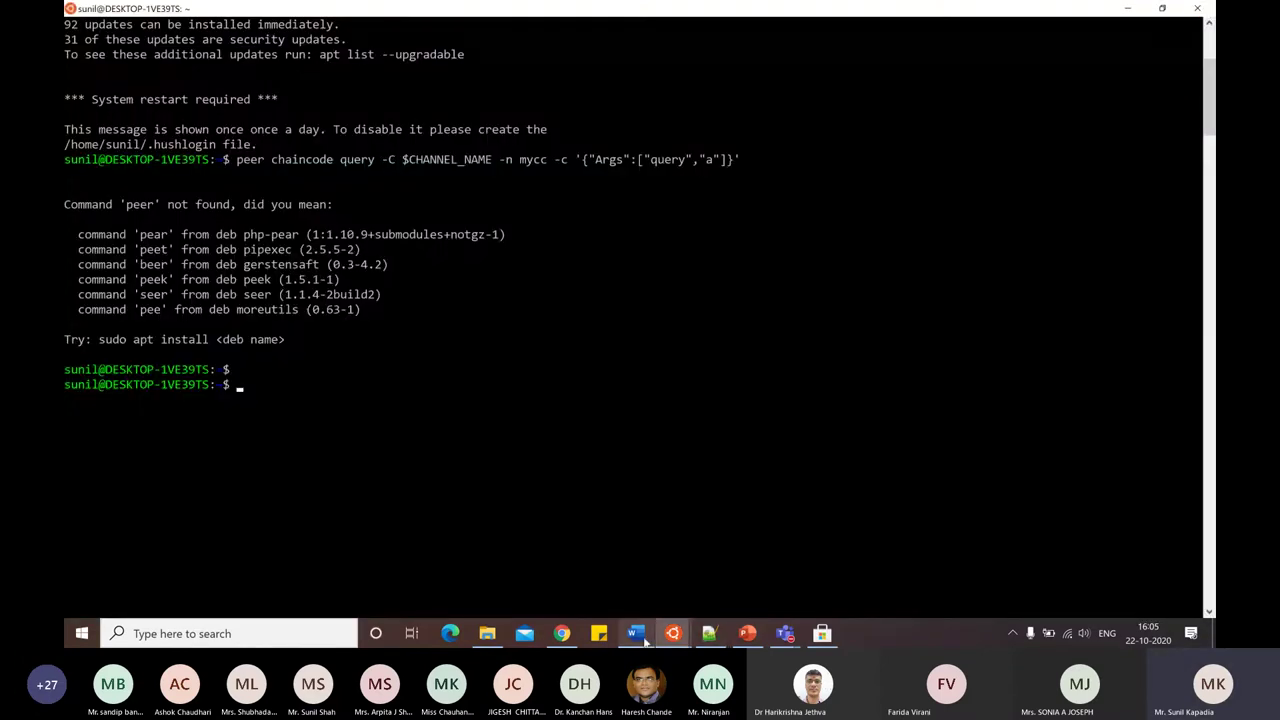
Enter sudo apt-get update at the Ubuntu terminal prompt, check it against the Word notes, and clear it without running it.
click(636, 633)
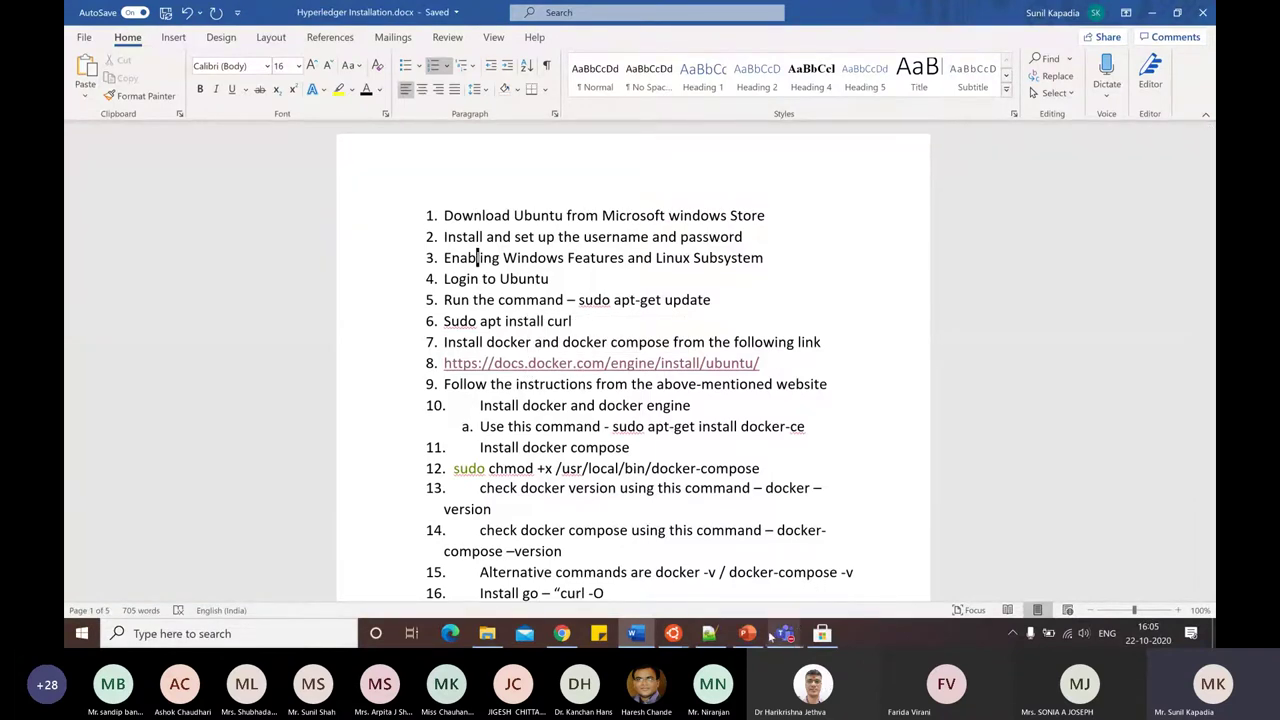
mouse_move(672, 633)
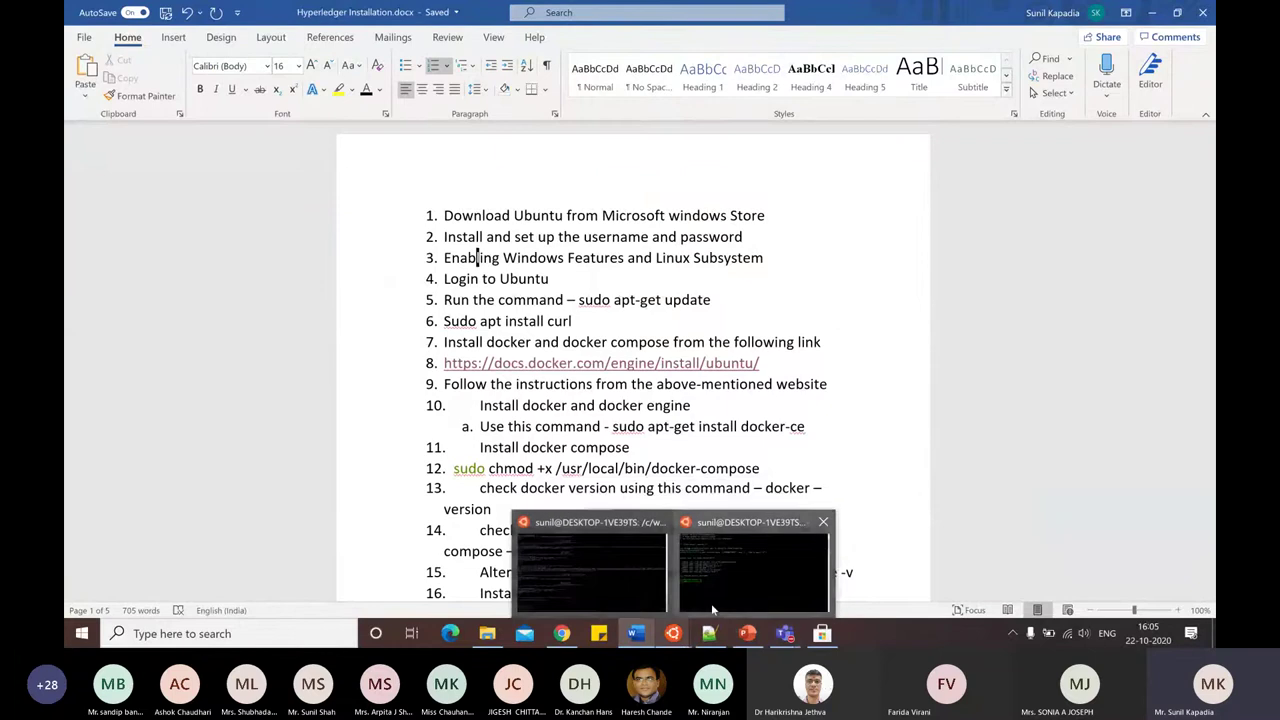
click(668, 511)
text(sudo apt-)
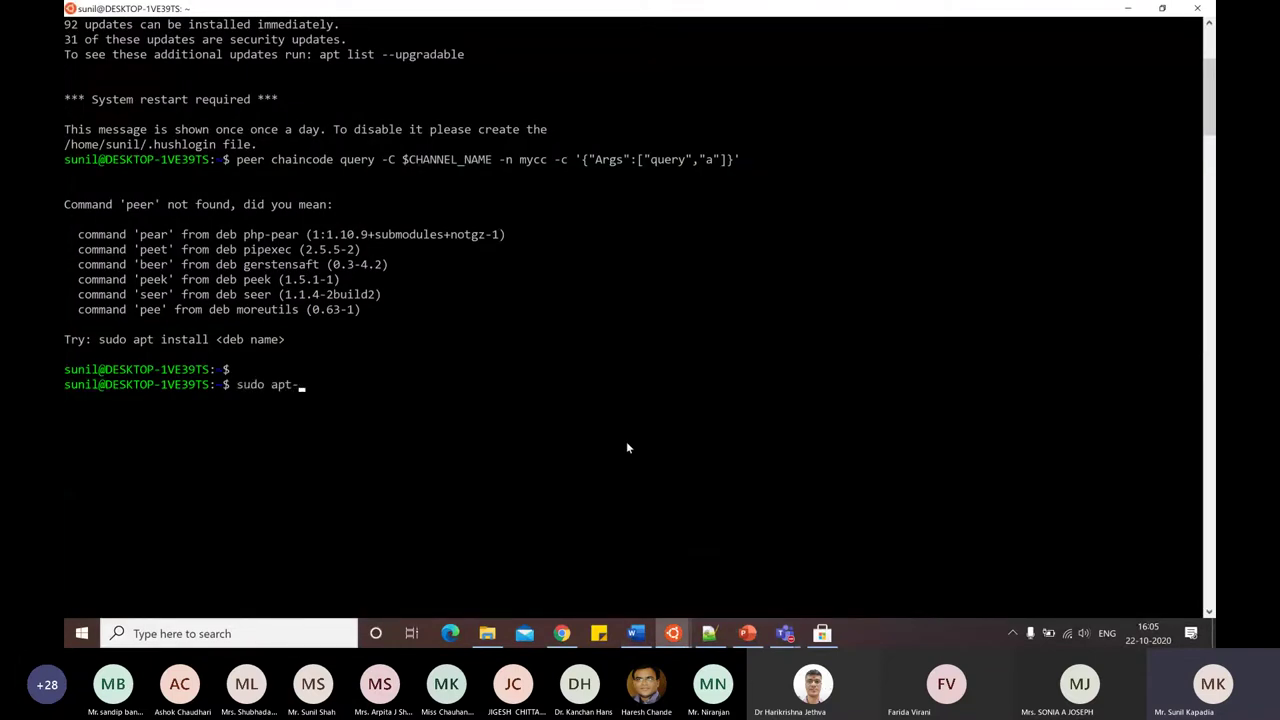
text(get update)
key(alt+Tab)
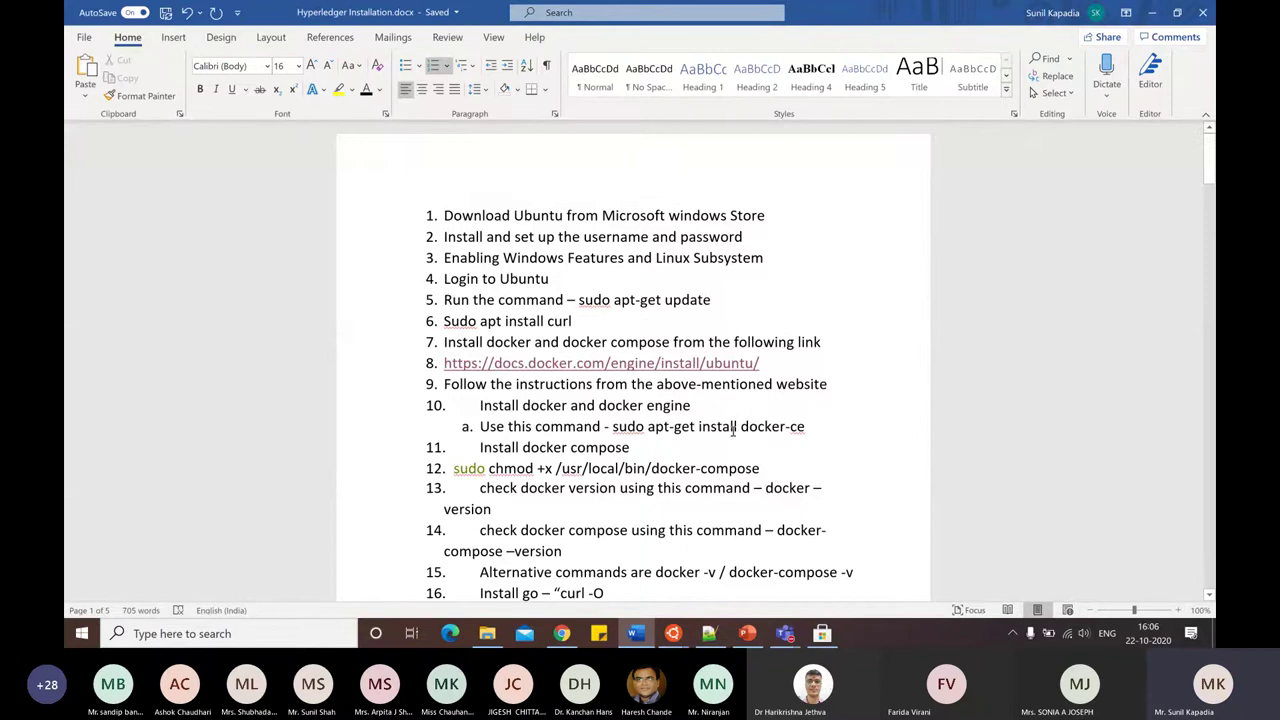
key(alt+Tab)
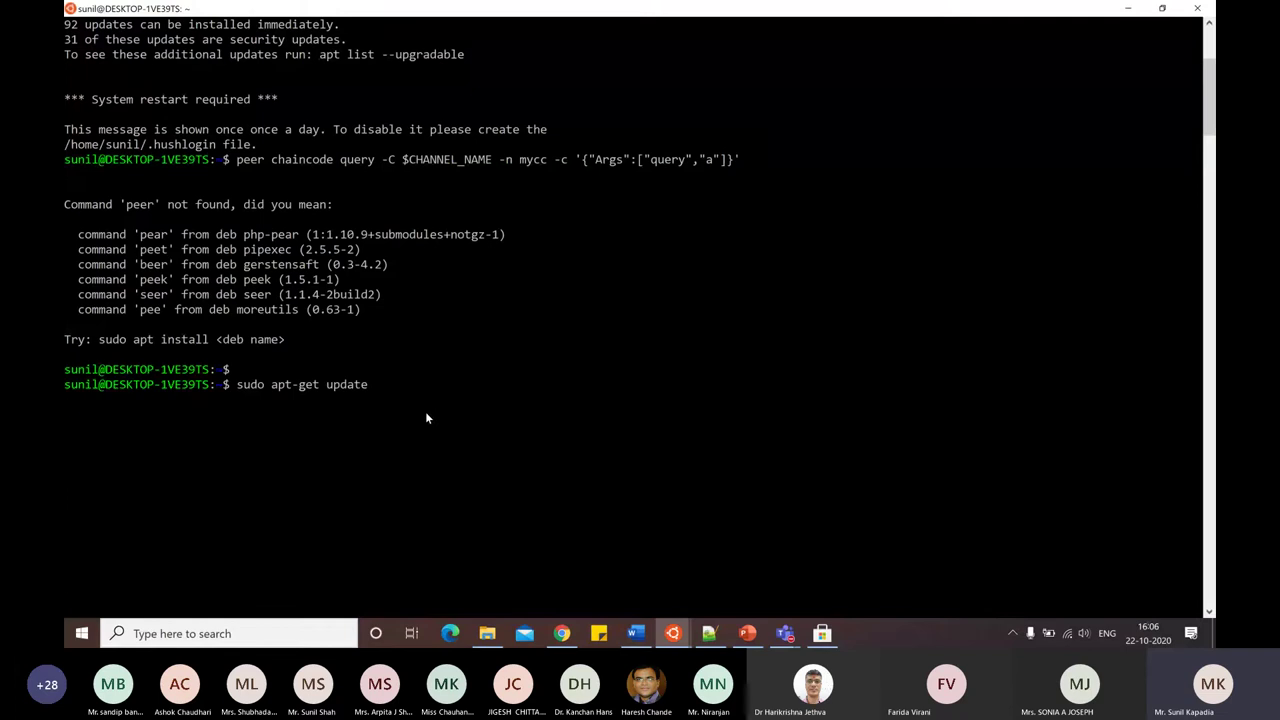
key(BackSpace)
key(BackSpace)
key(BackSpace)
key(BackSpace)
key(BackSpace)
key(BackSpace)
key(BackSpace)
key(BackSpace)
key(BackSpace)
key(BackSpace)
key(BackSpace)
key(BackSpace)
key(BackSpace)
key(BackSpace)
key(BackSpace)
key(BackSpace)
key(BackSpace)
key(BackSpace)
key(BackSpace)
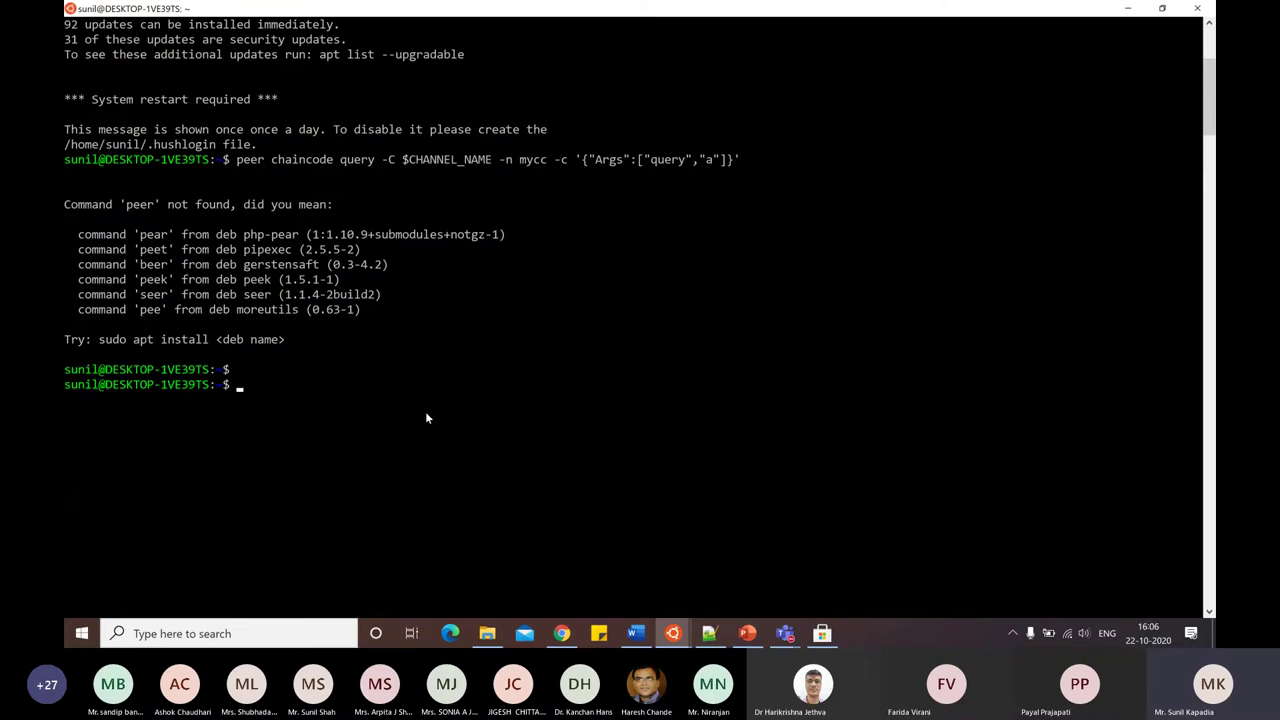
text(sudo apt-get update)
key(BackSpace)
key(BackSpace)
key(BackSpace)
key(BackSpace)
key(BackSpace)
key(BackSpace)
key(BackSpace)
key(BackSpace)
key(BackSpace)
key(BackSpace)
key(BackSpace)
key(BackSpace)
key(BackSpace)
key(BackSpace)
key(BackSpace)
key(BackSpace)
key(BackSpace)
key(BackSpace)
key(BackSpace)
Run curl and curl --version in the Ubuntu terminal to check the curl installation.
text(curl)
key(BackSpace)
key(Return)
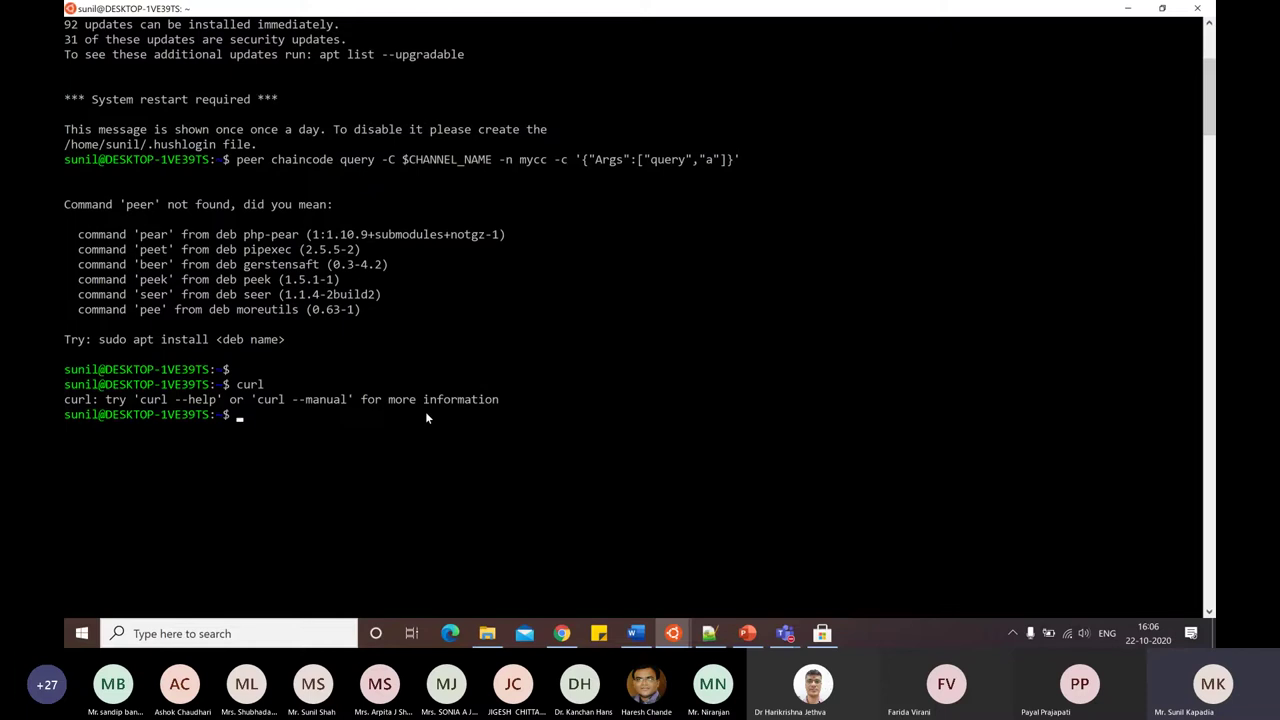
text(curl --version)
key(Return)
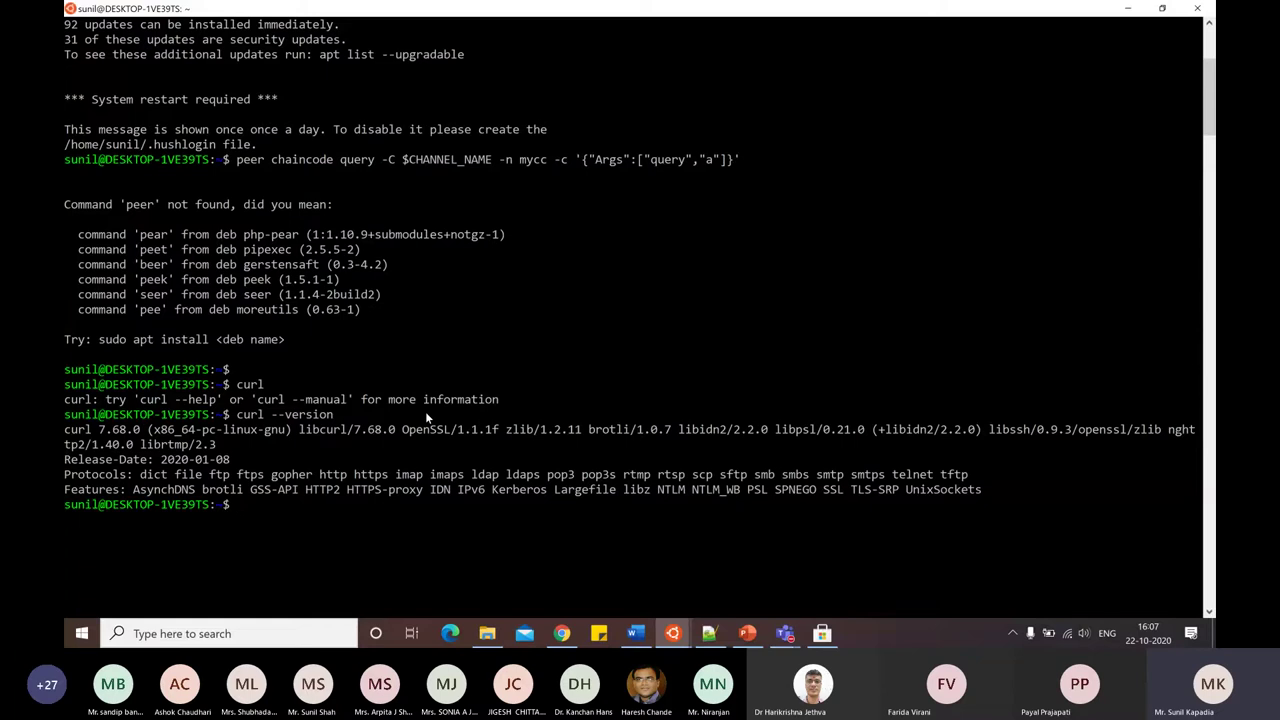
Enter sudo apt install curl at the terminal prompt and clear it without running it.
text(sudo apt install curl)
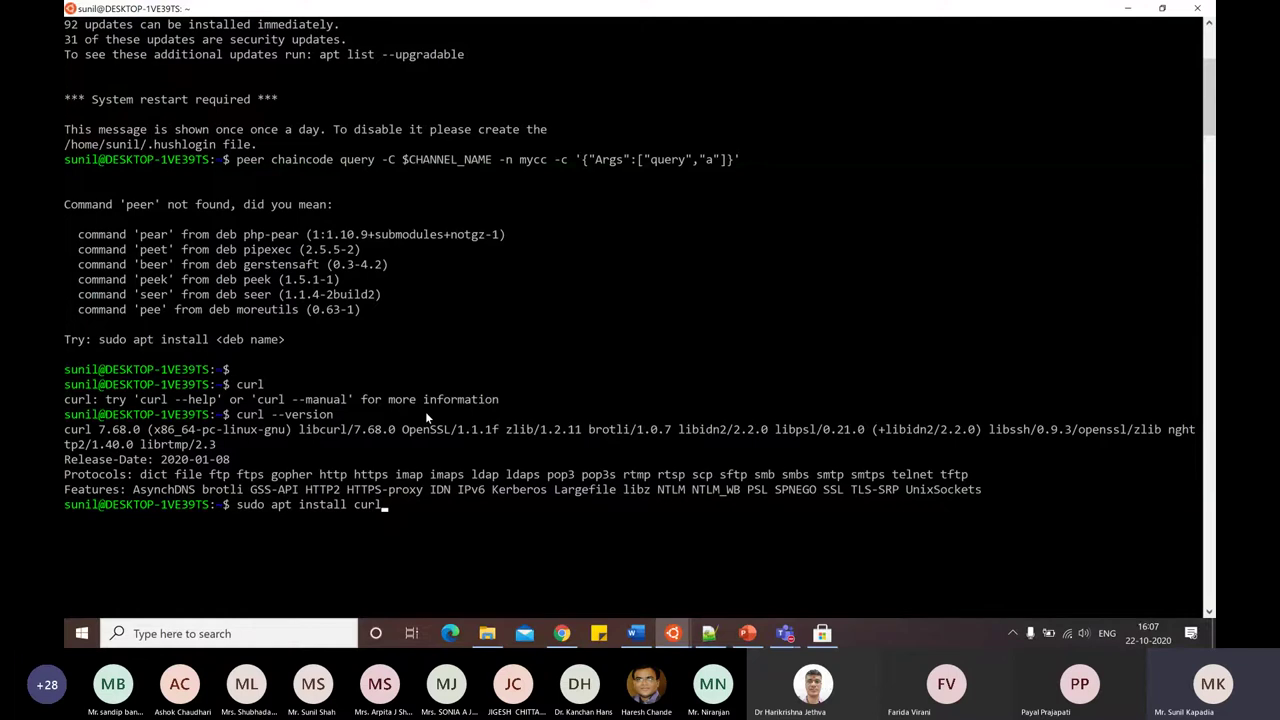
key(BackSpace)
key(BackSpace)
key(BackSpace)
key(BackSpace)
key(BackSpace)
key(BackSpace)
key(BackSpace)
key(BackSpace)
key(BackSpace)
key(BackSpace)
key(BackSpace)
key(BackSpace)
key(BackSpace)
key(BackSpace)
key(BackSpace)
key(BackSpace)
key(BackSpace)
key(BackSpace)
key(BackSpace)
key(BackSpace)
key(BackSpace)
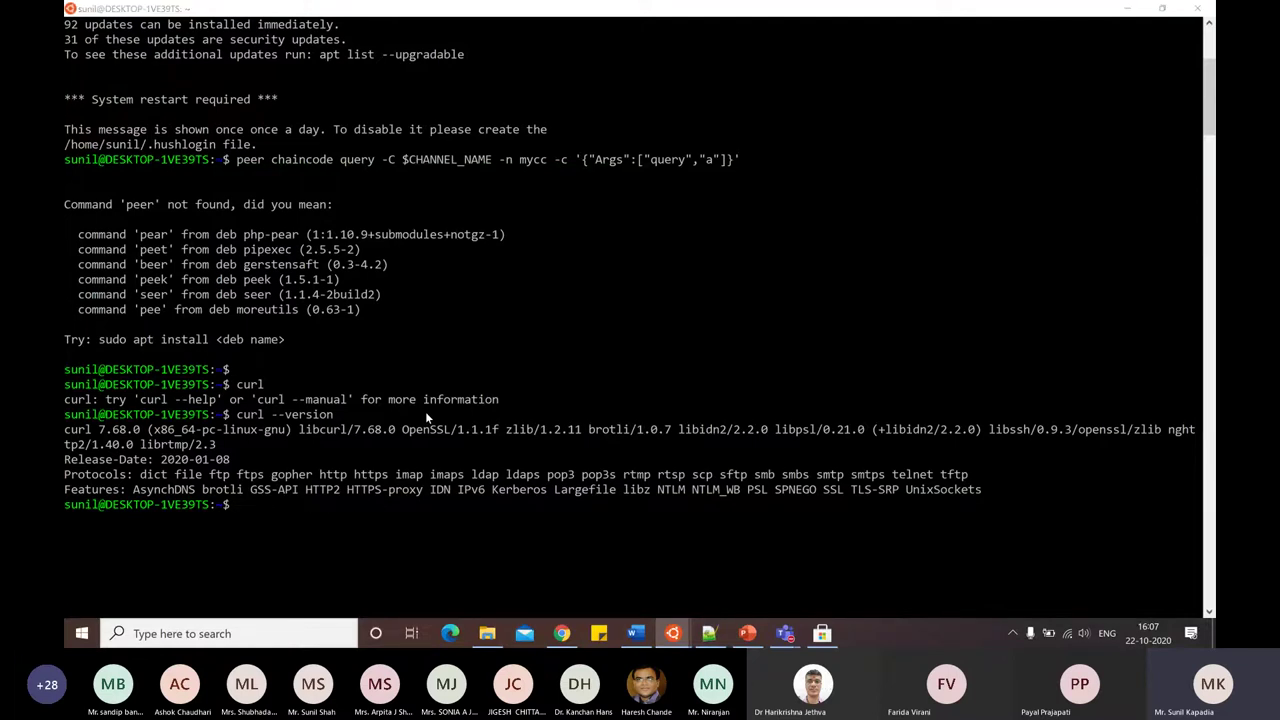
Highlight item 7 about installing Docker in the Word notes and open the Docker Engine install page for Ubuntu in Chrome.
key(alt+Tab)
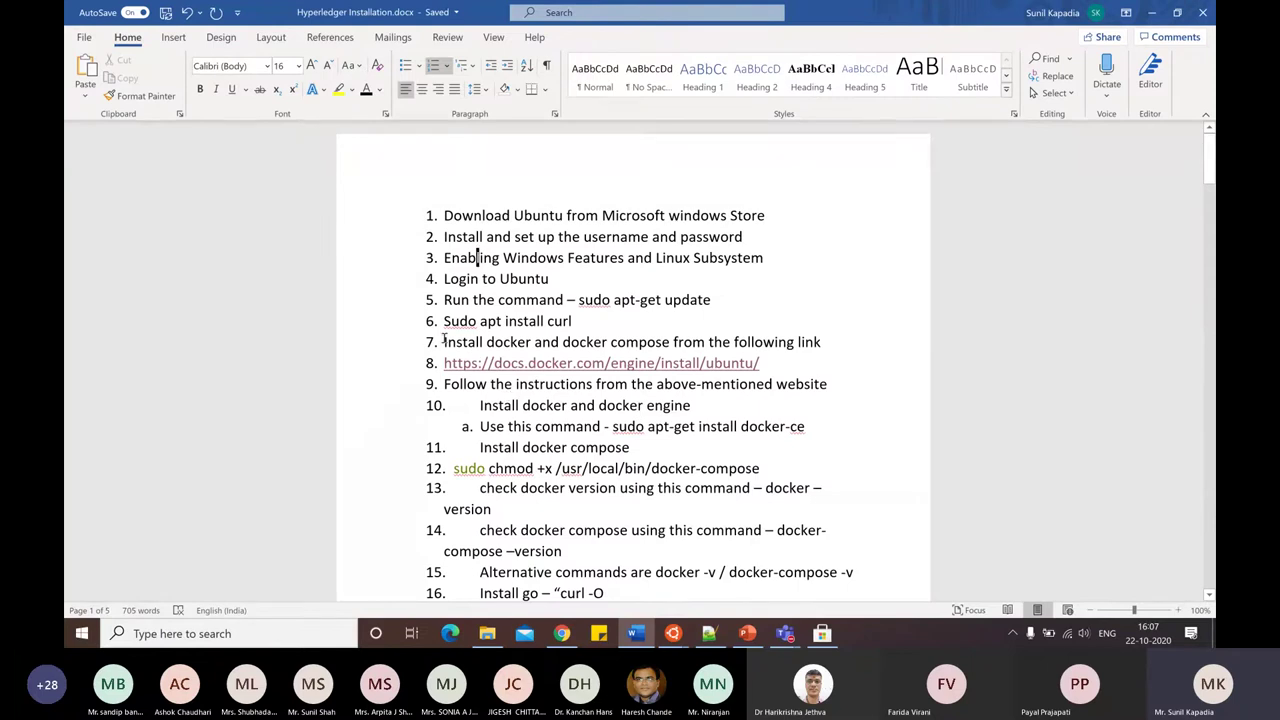
drag(444, 342, 822, 352)
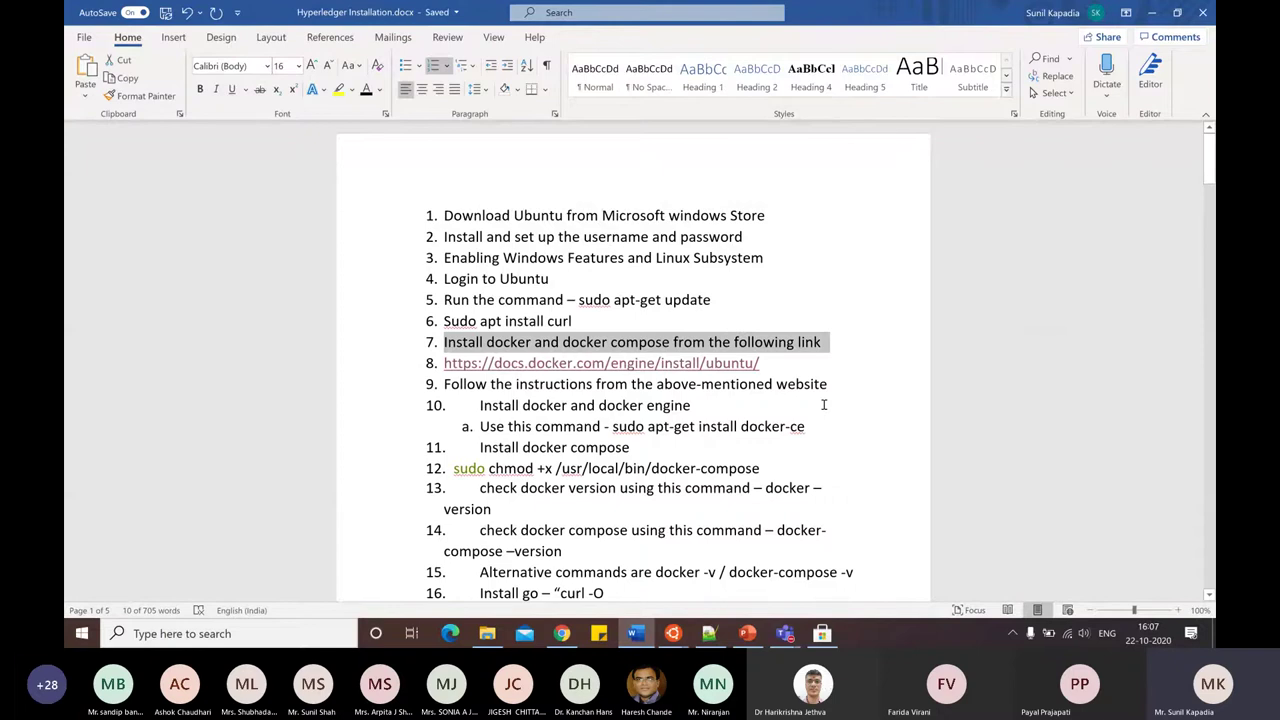
click(566, 637)
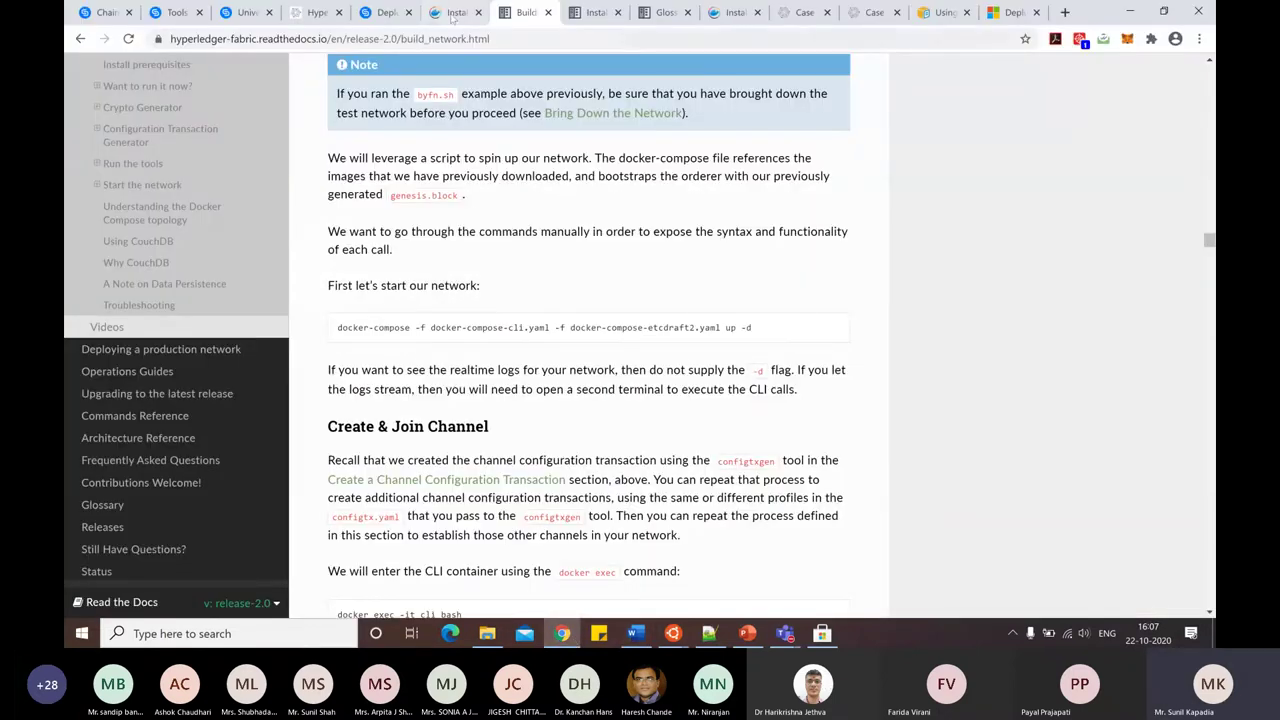
click(455, 12)
scroll(764, 297, up, 3)
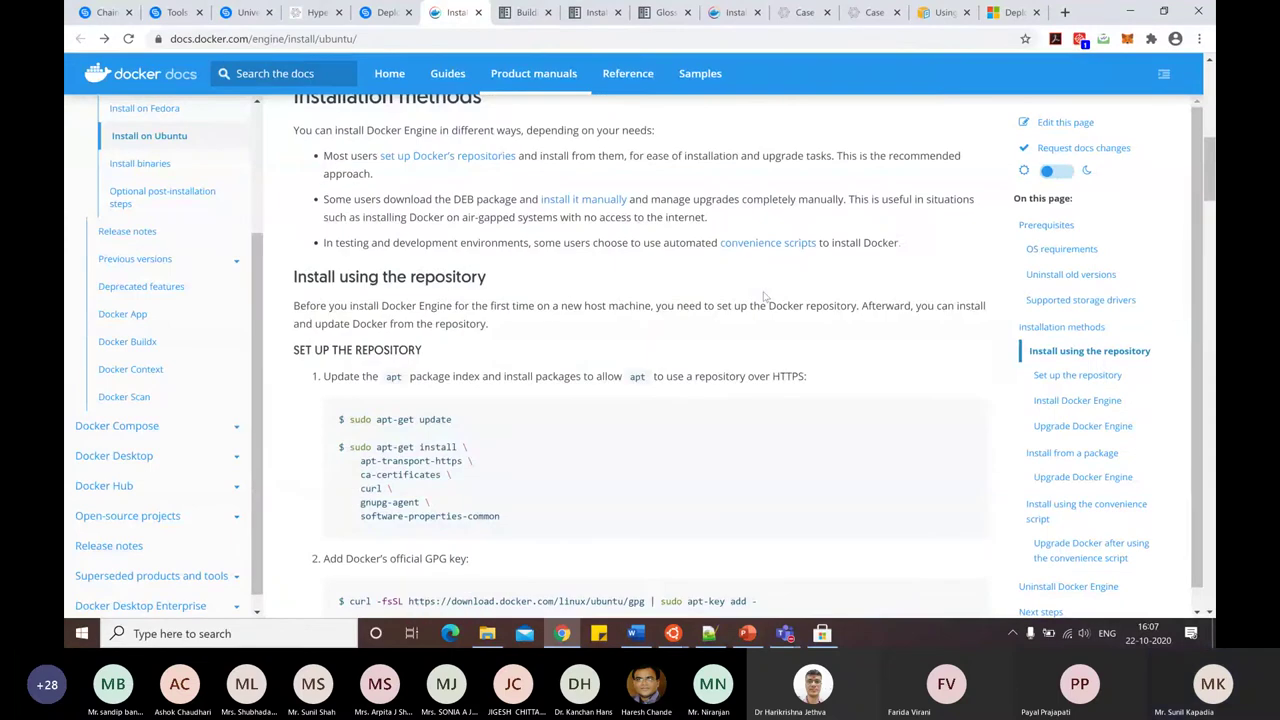
Search for docker for windows 10 in a new tab, then open the Docker Desktop install guide for Windows and its Docker Hub download page.
scroll(764, 297, up, 10)
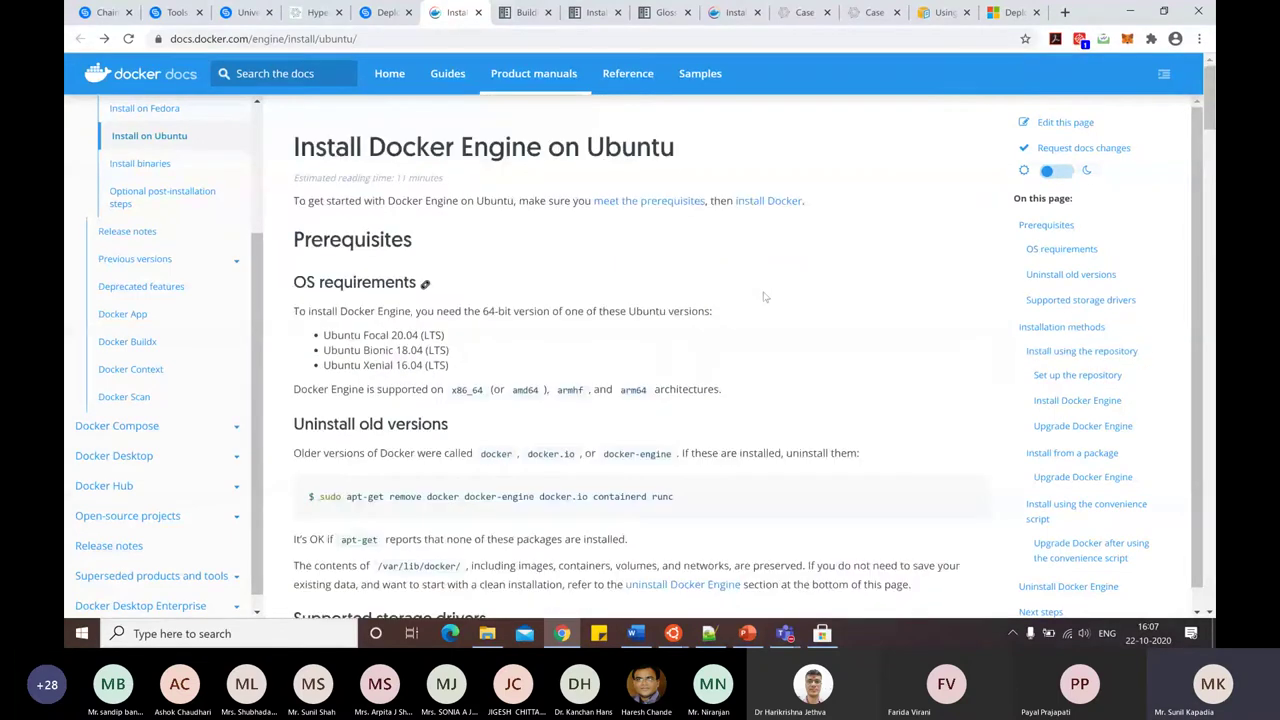
click(1065, 12)
text(docker)
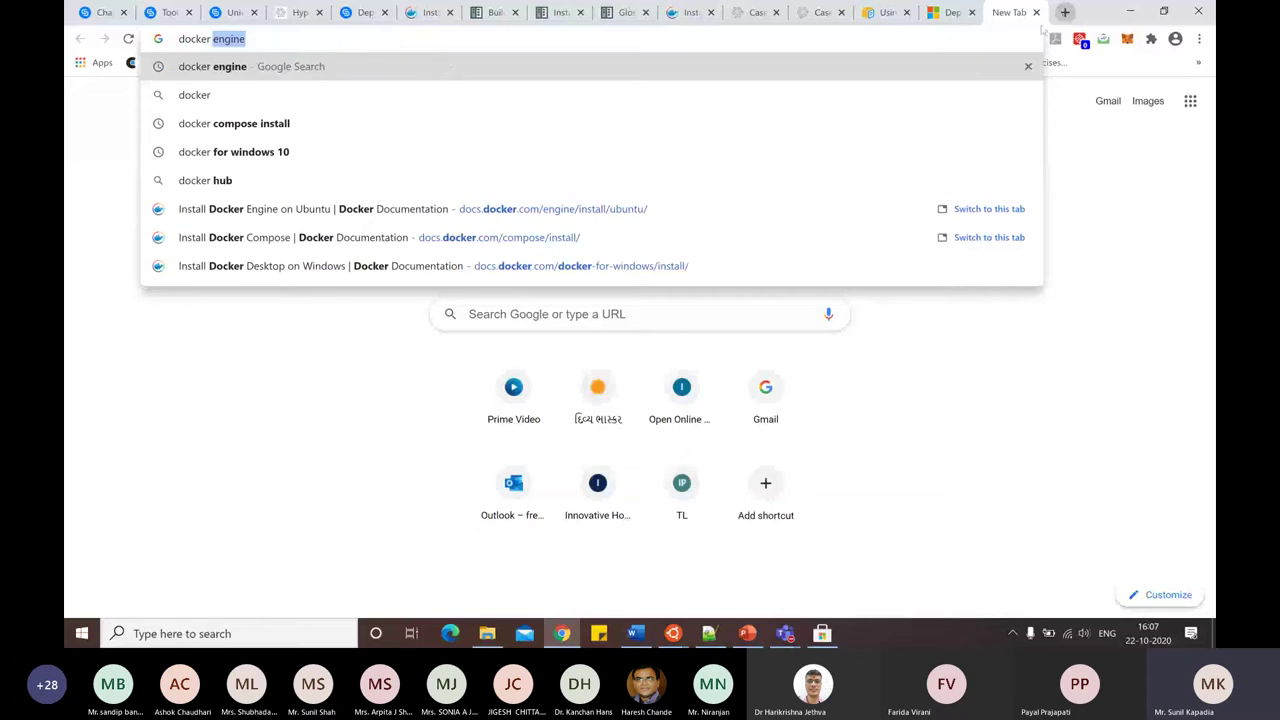
click(280, 152)
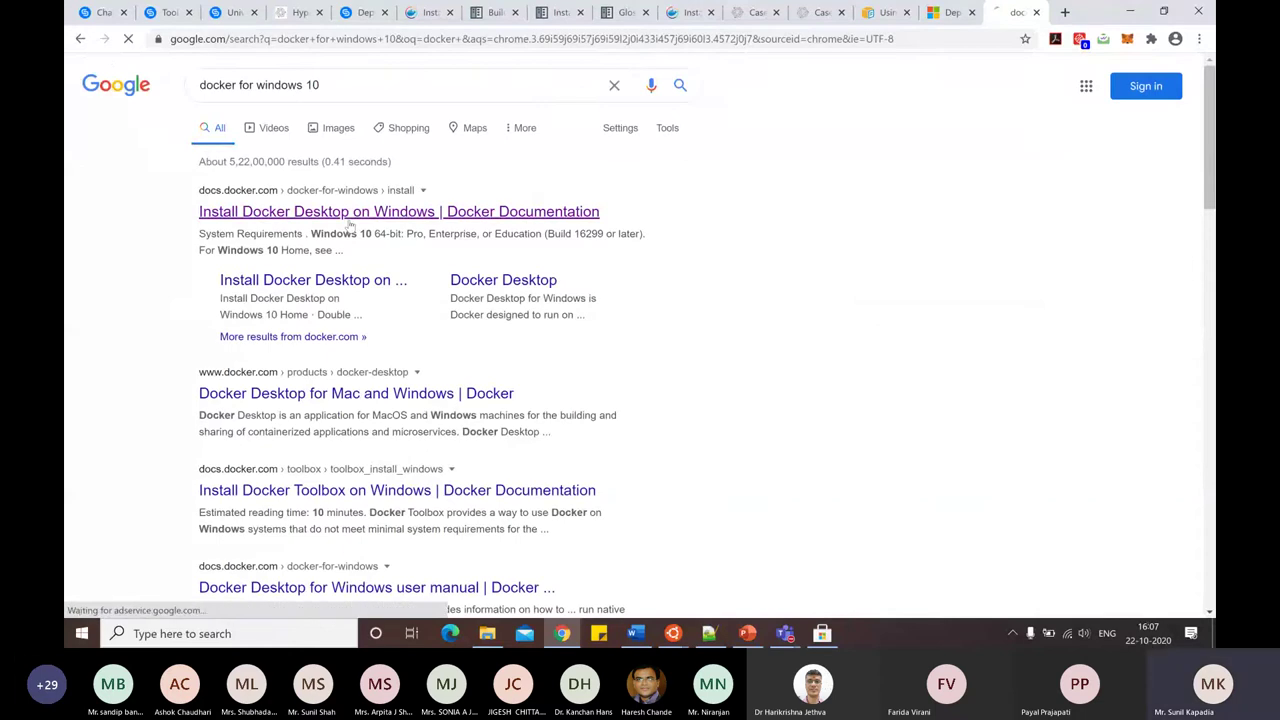
click(349, 216)
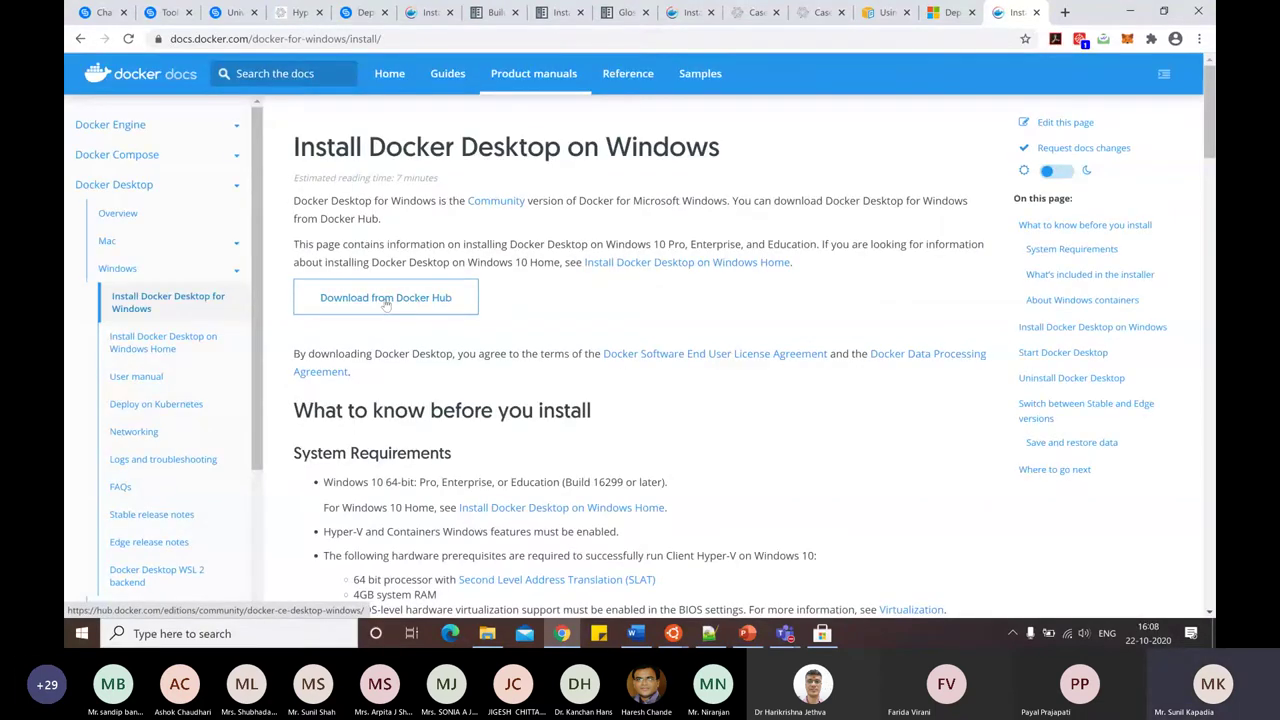
click(386, 300)
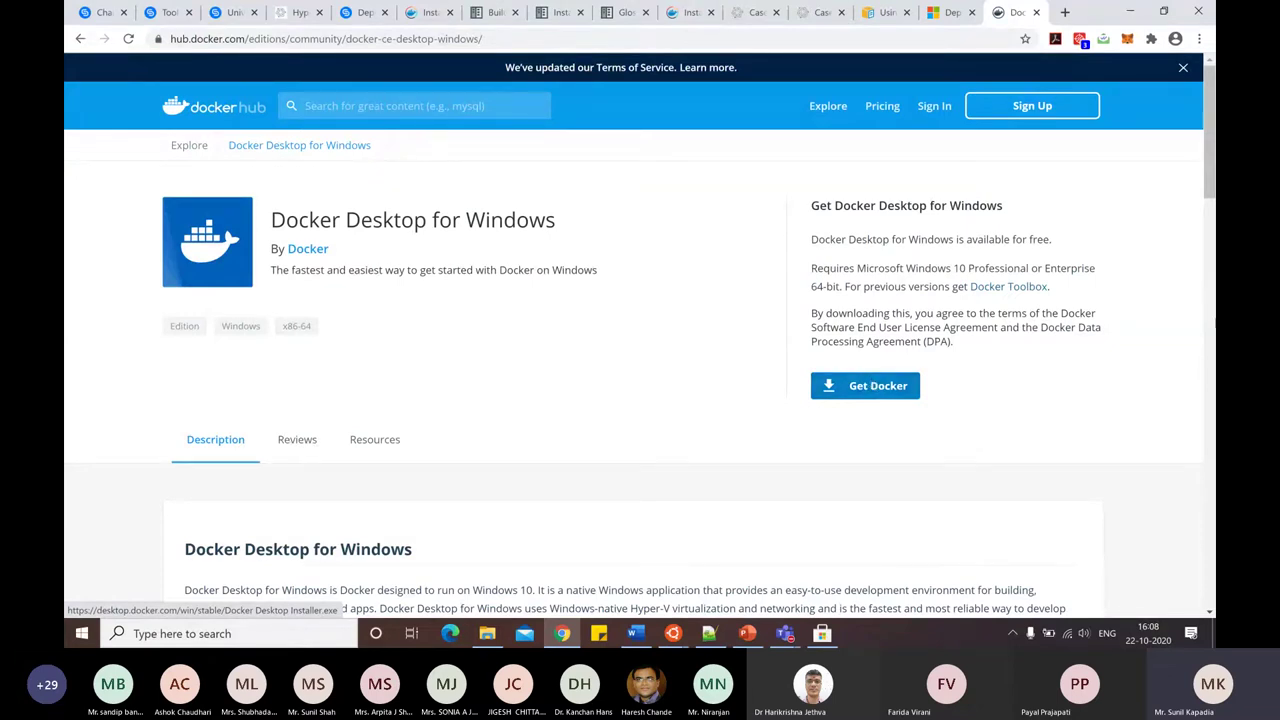
Open the Docker Desktop dashboard from the system tray to view the containers, and close it.
click(1016, 631)
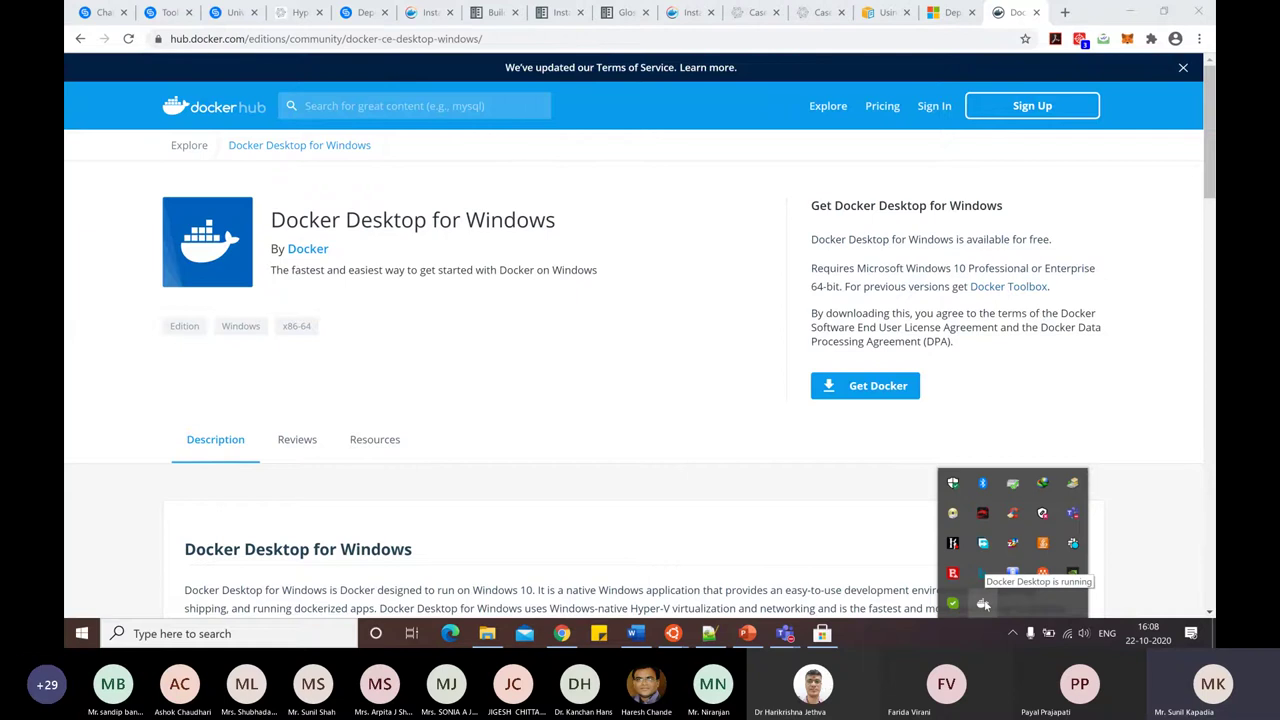
right_click(983, 604)
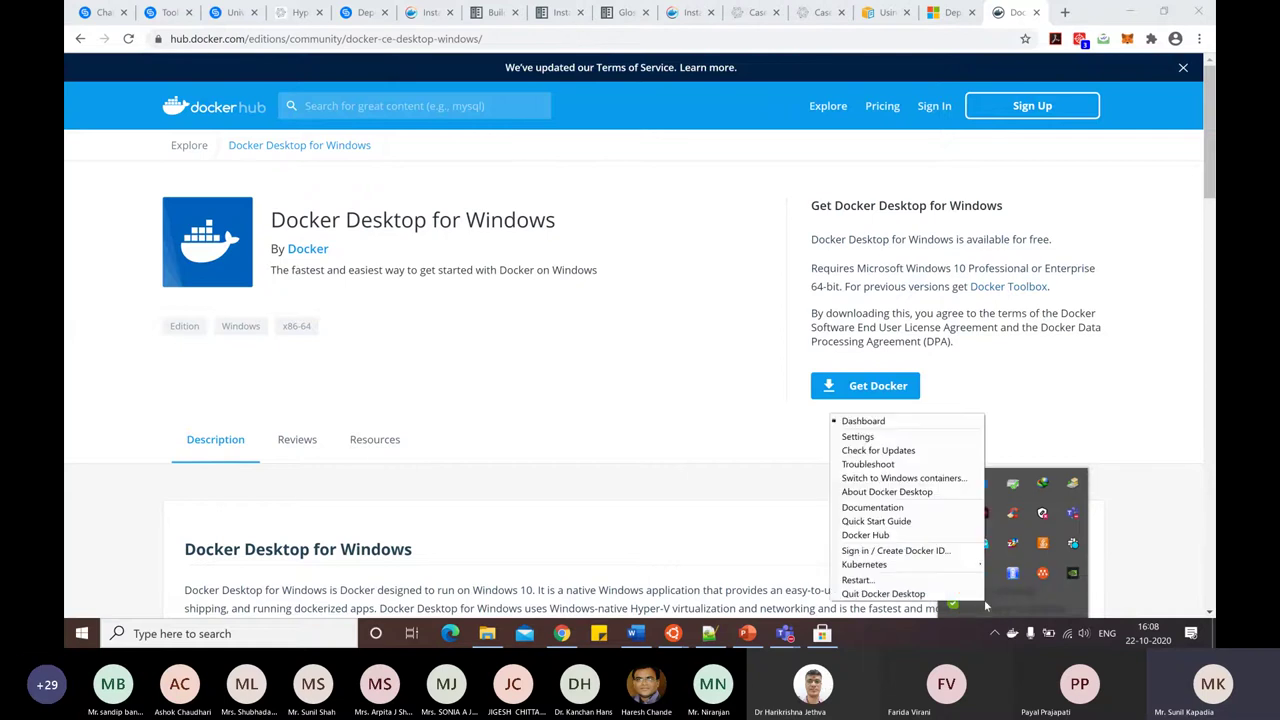
click(913, 422)
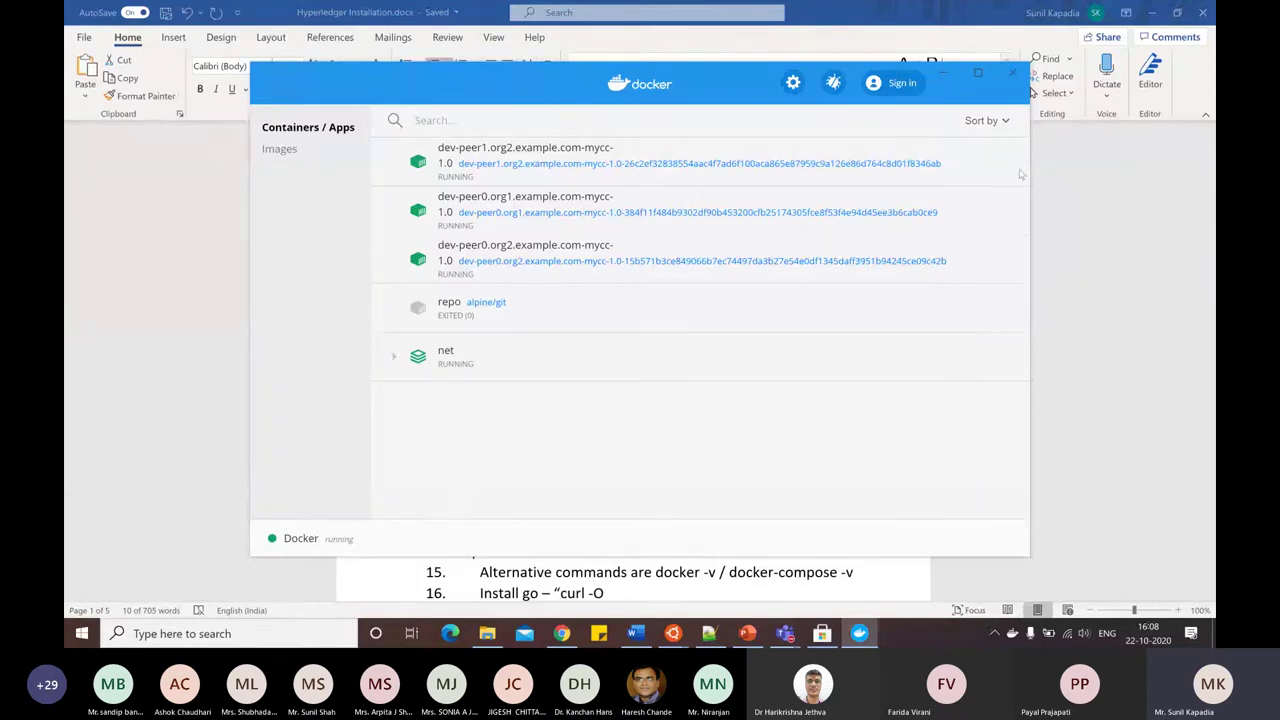
click(1016, 80)
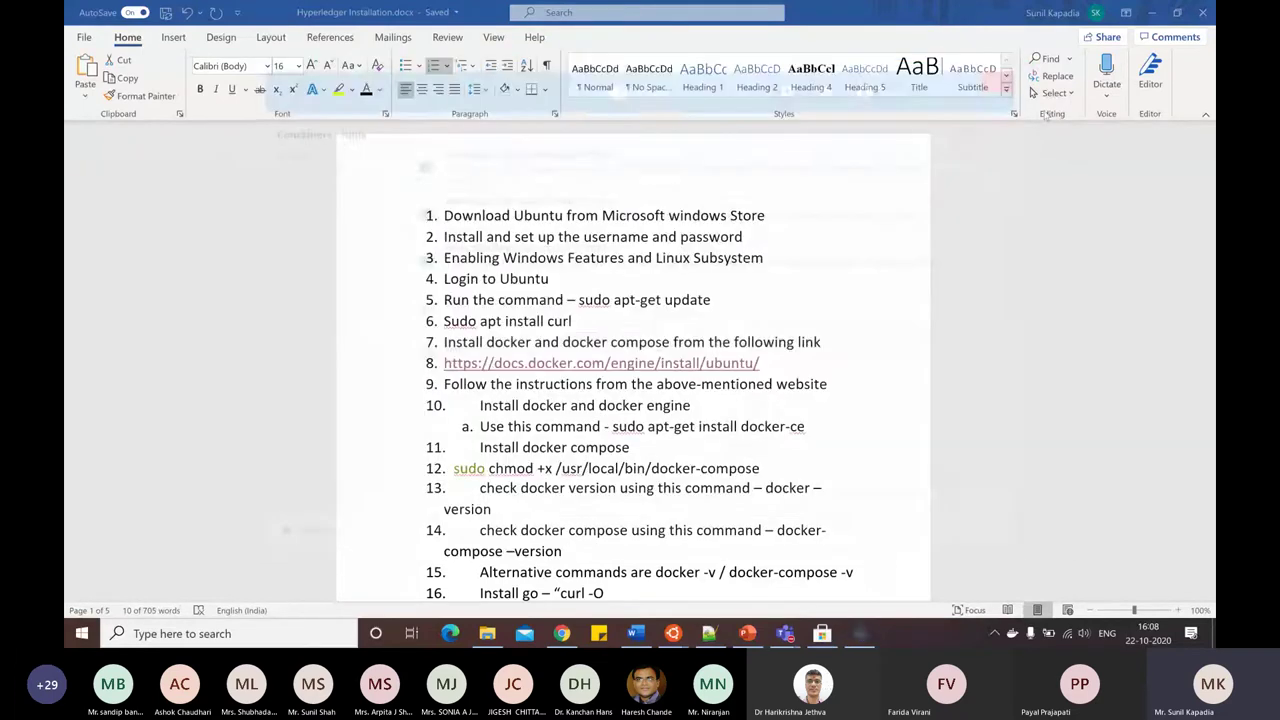
Review Docker Desktop's General settings, including the WSL 2 based engine option, alongside the Ubuntu terminal, and close the Docker window.
right_click(1012, 633)
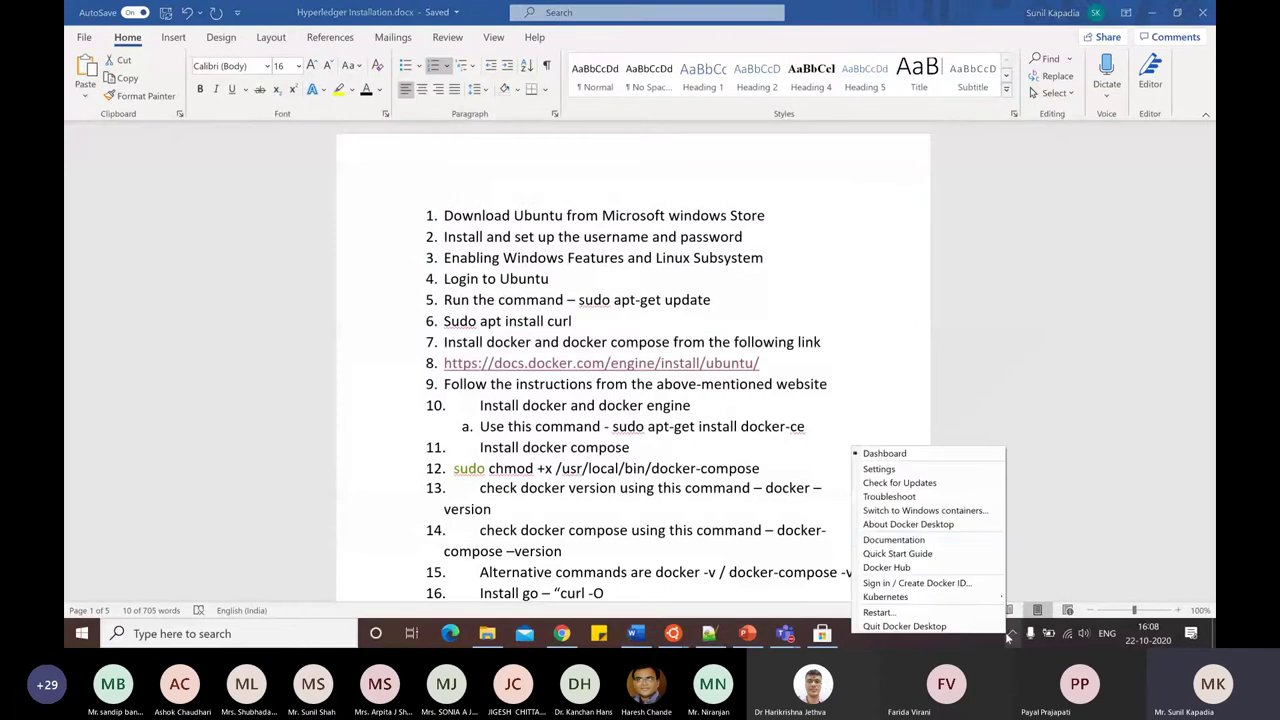
click(885, 468)
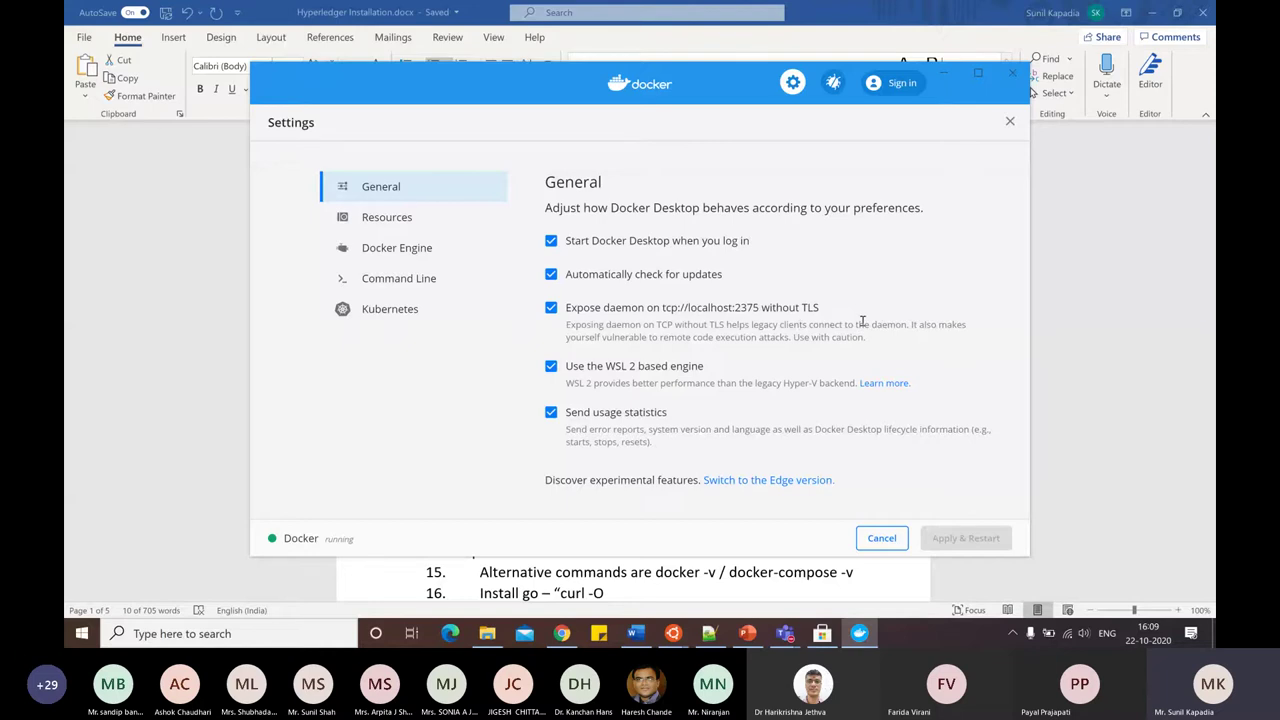
mouse_move(672, 633)
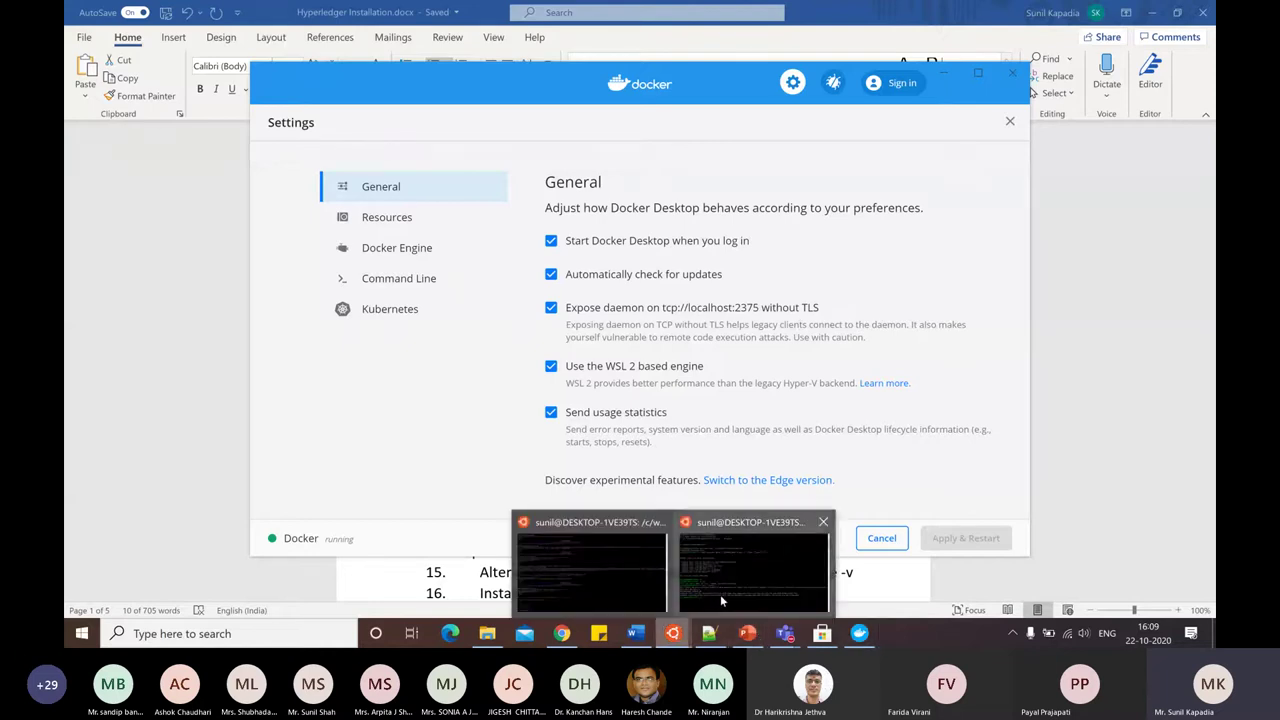
click(721, 600)
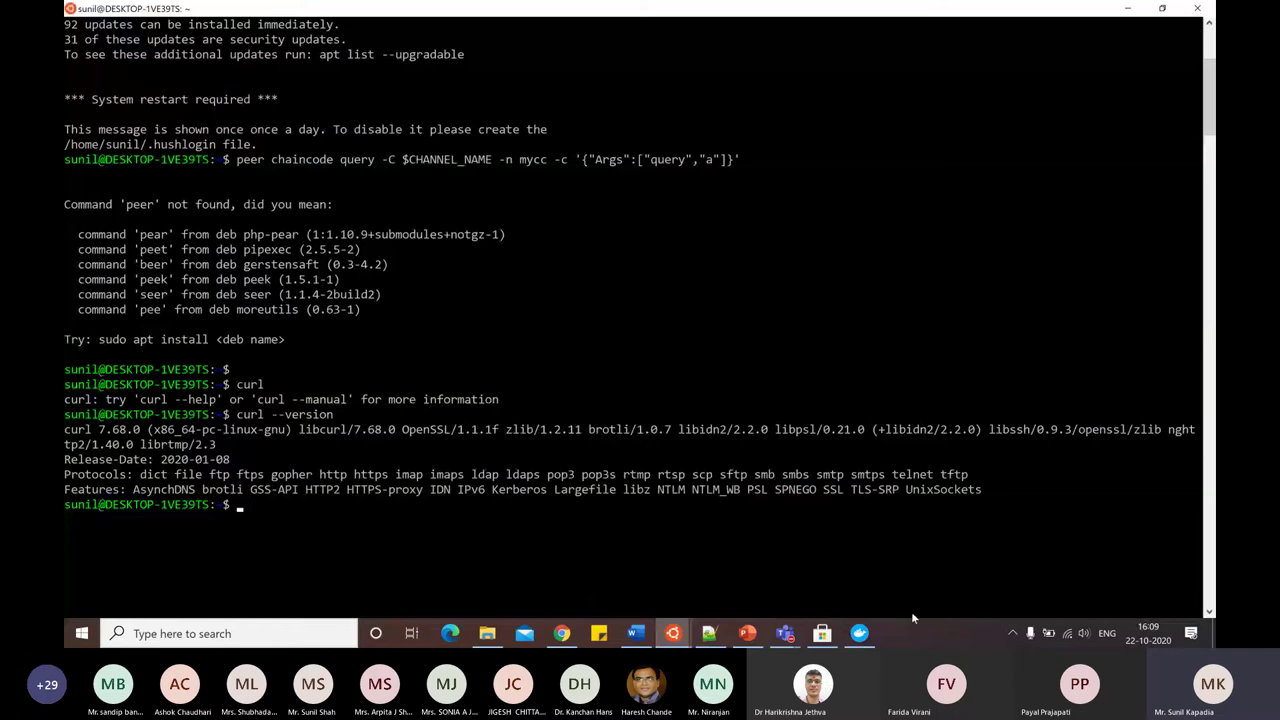
click(859, 633)
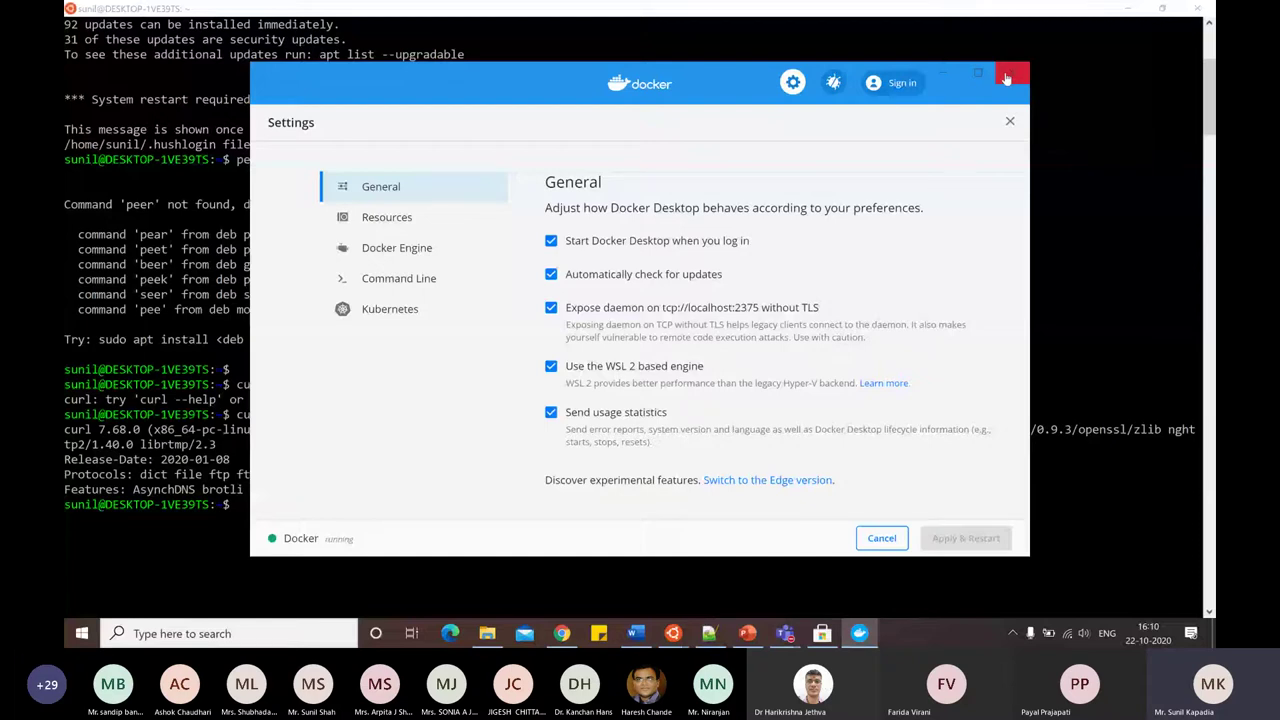
click(1007, 79)
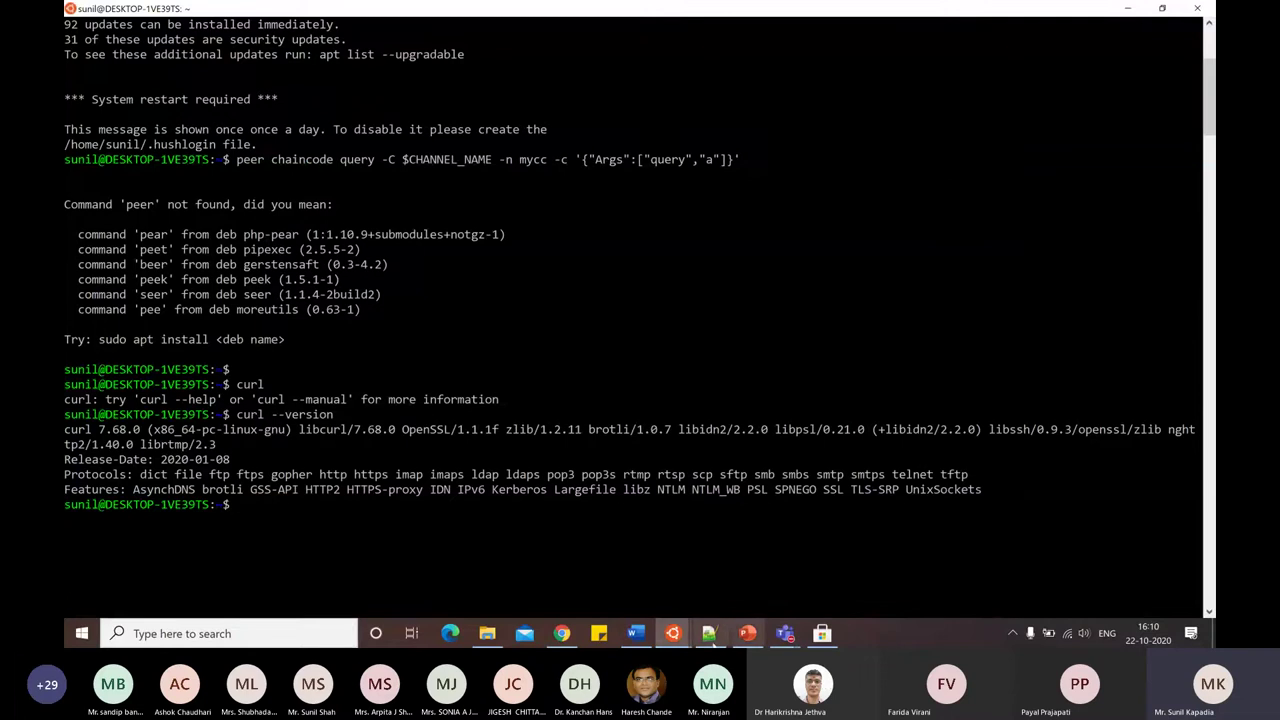
Switch to Chrome, close the Docker Hub page, and highlight ubuntu in the address of the Docker Engine install page.
mouse_move(556, 633)
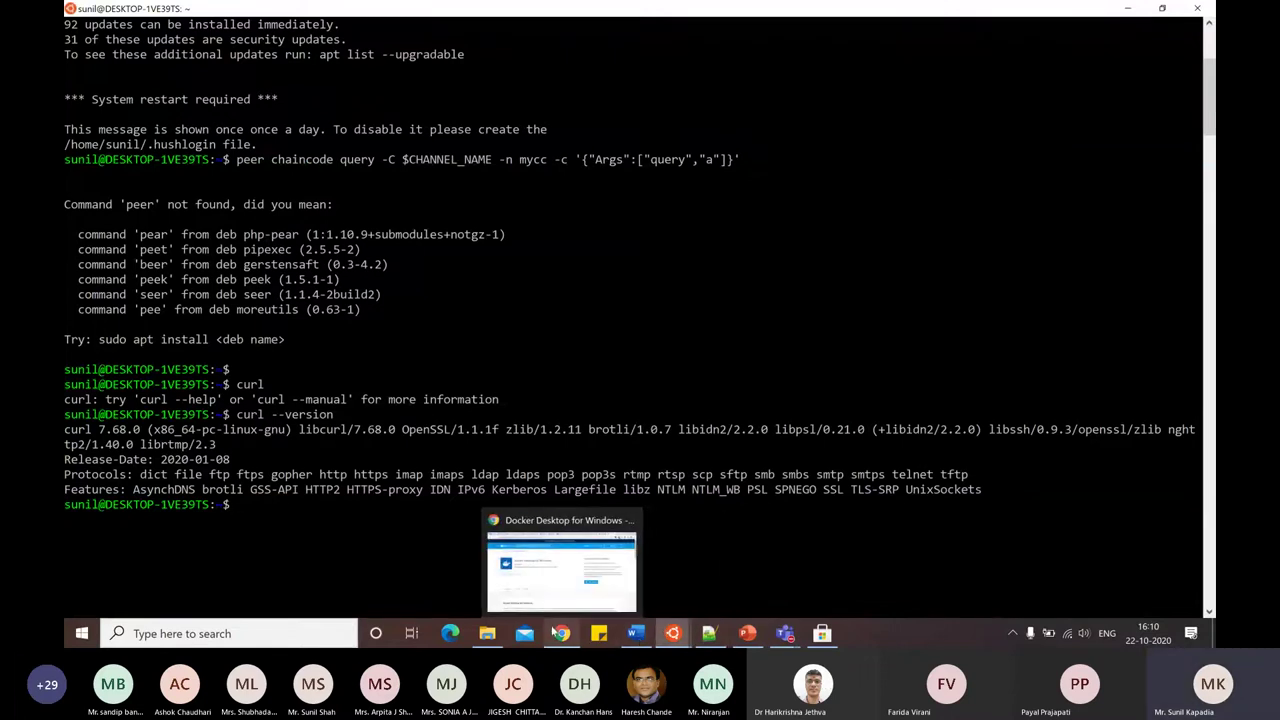
click(560, 570)
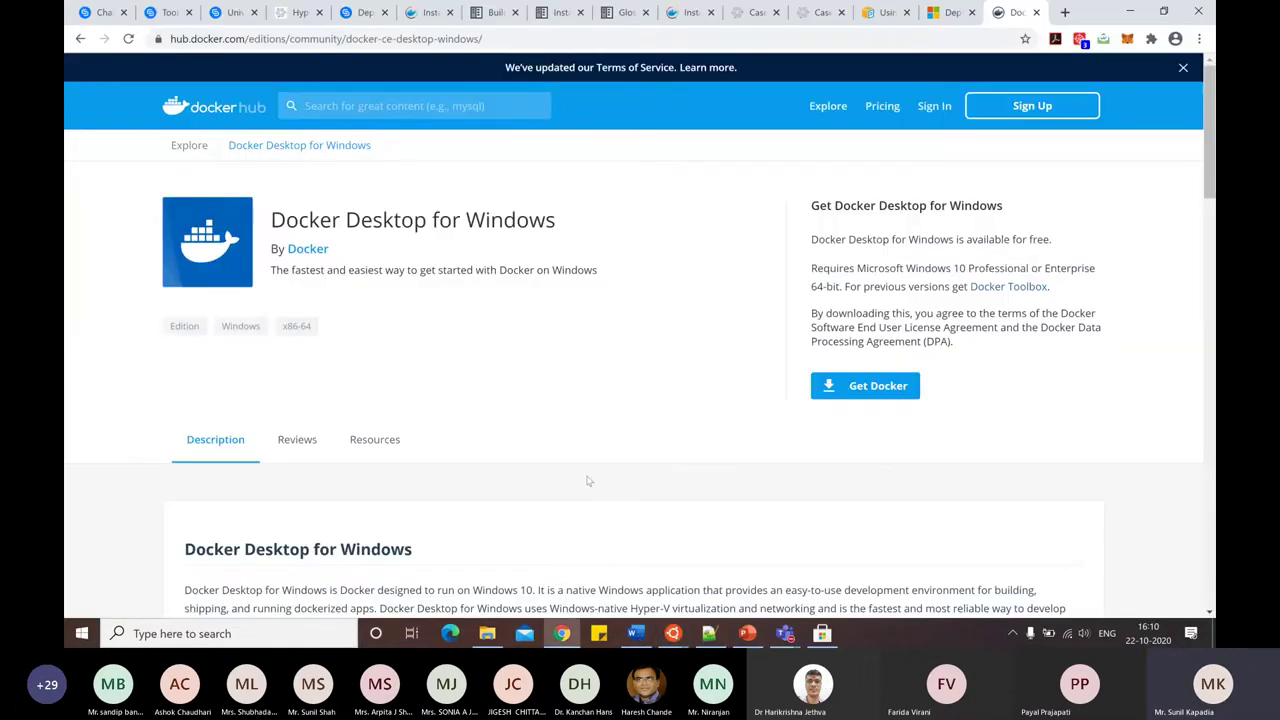
click(1036, 12)
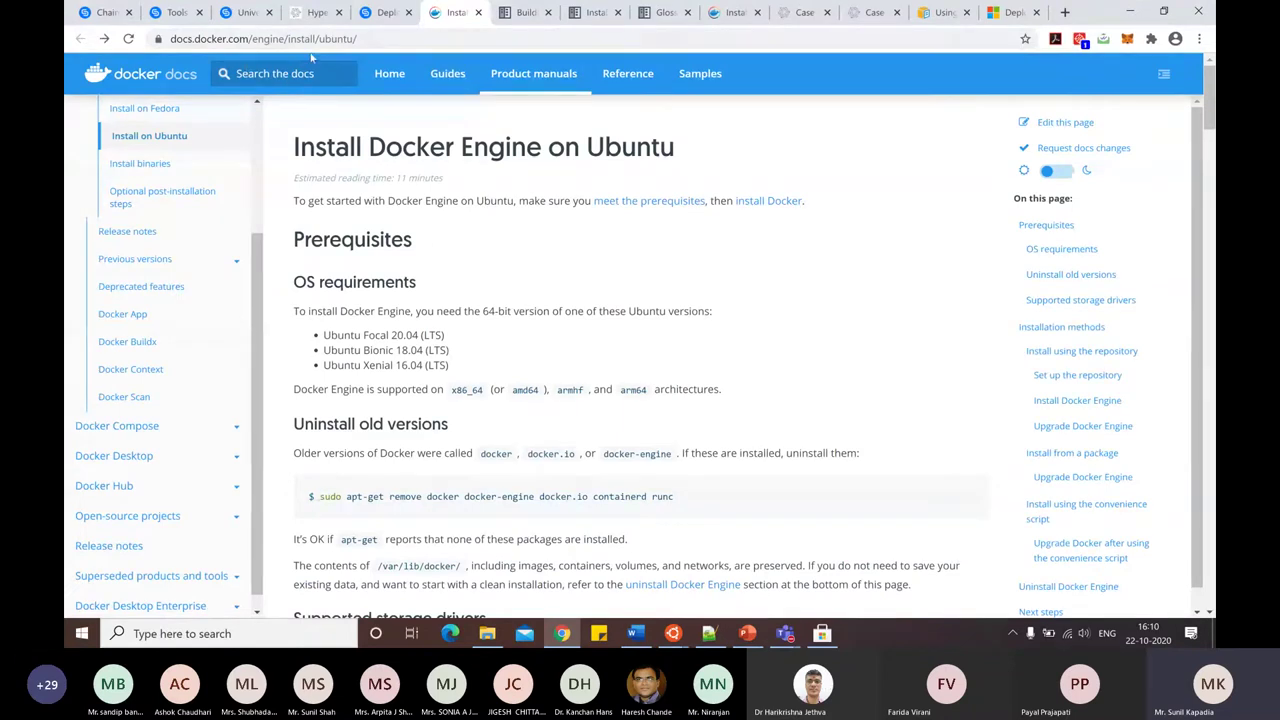
drag(318, 38, 352, 38)
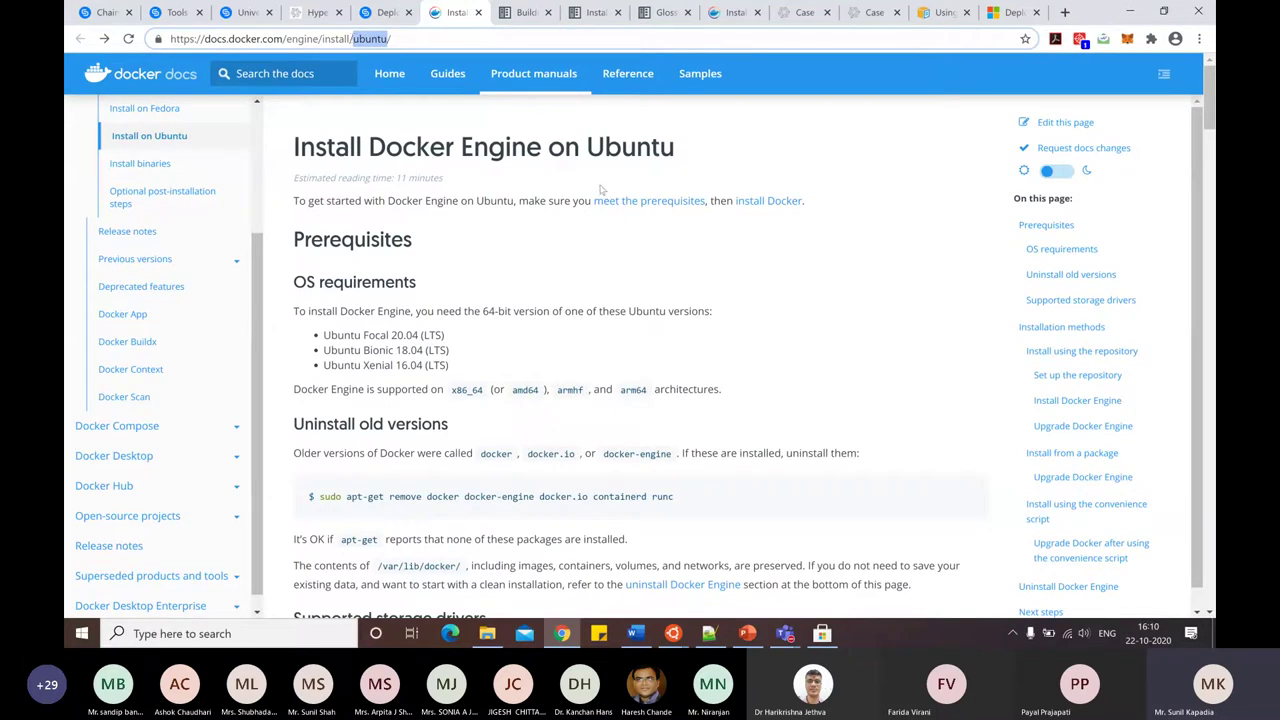
key(End)
Highlight the list of supported Ubuntu versions under OS requirements, from Focal 20.04 to Xenial 16.04, and clear the selection.
scroll(772, 225, down, 1)
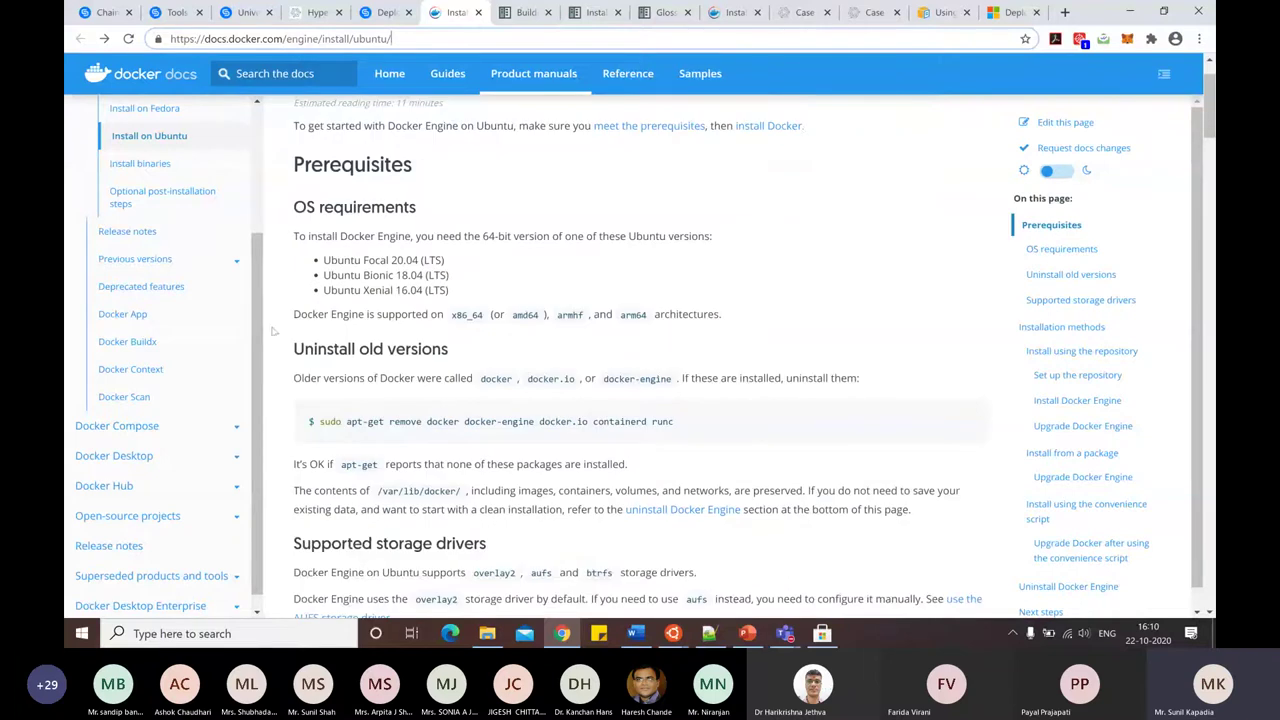
click(329, 258)
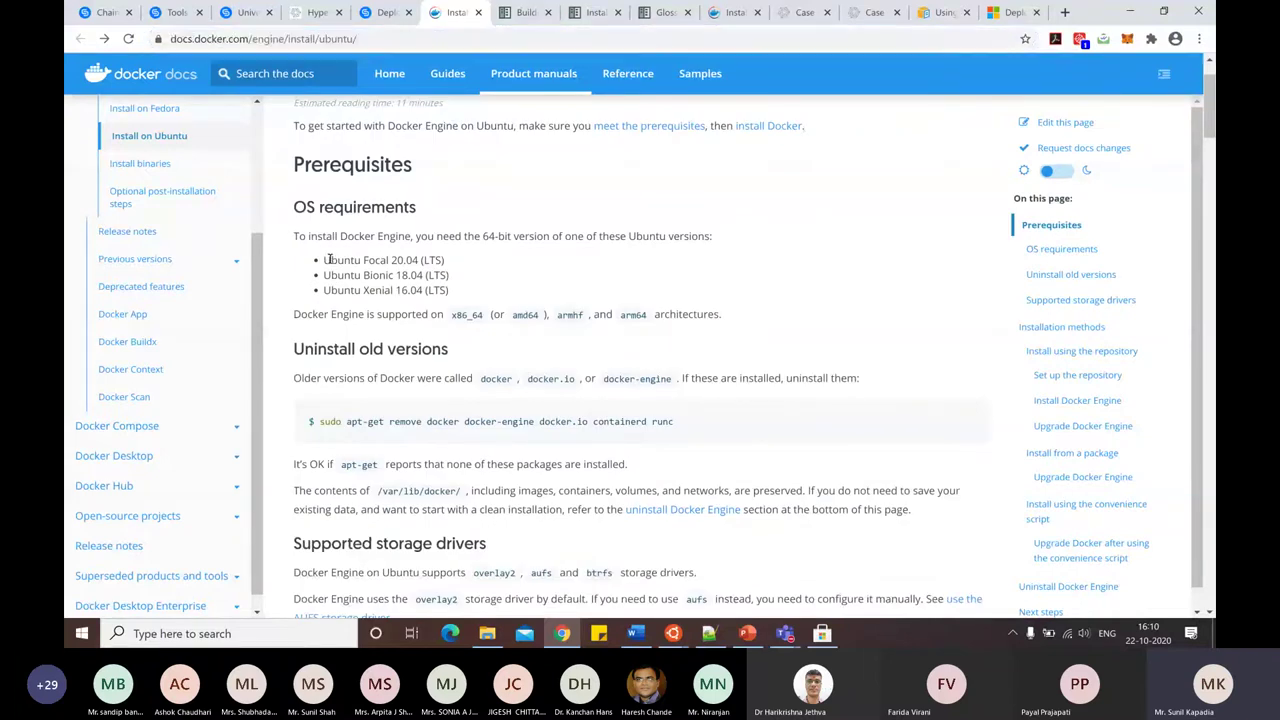
drag(329, 258, 516, 295)
click(543, 291)
Review the repository setup instructions and highlight the curl command that adds Docker's official GPG key.
scroll(543, 291, down, 5)
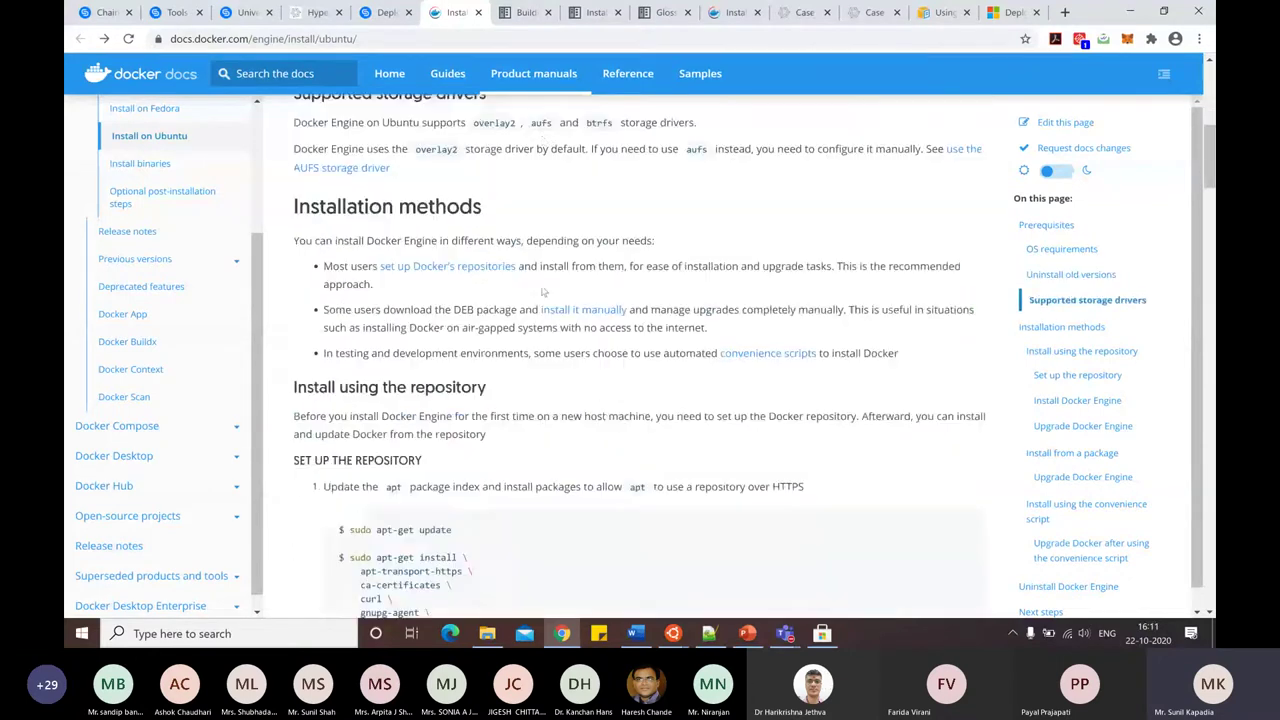
scroll(543, 291, down, 2)
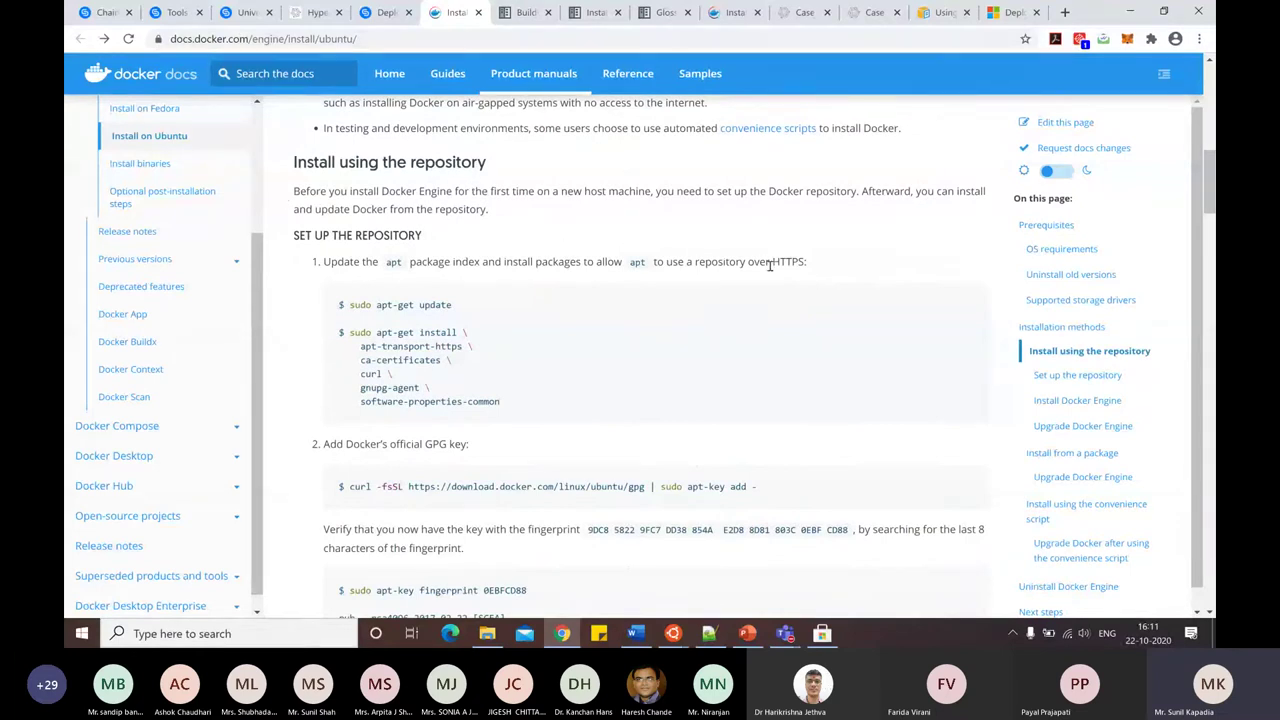
scroll(770, 264, down, 1)
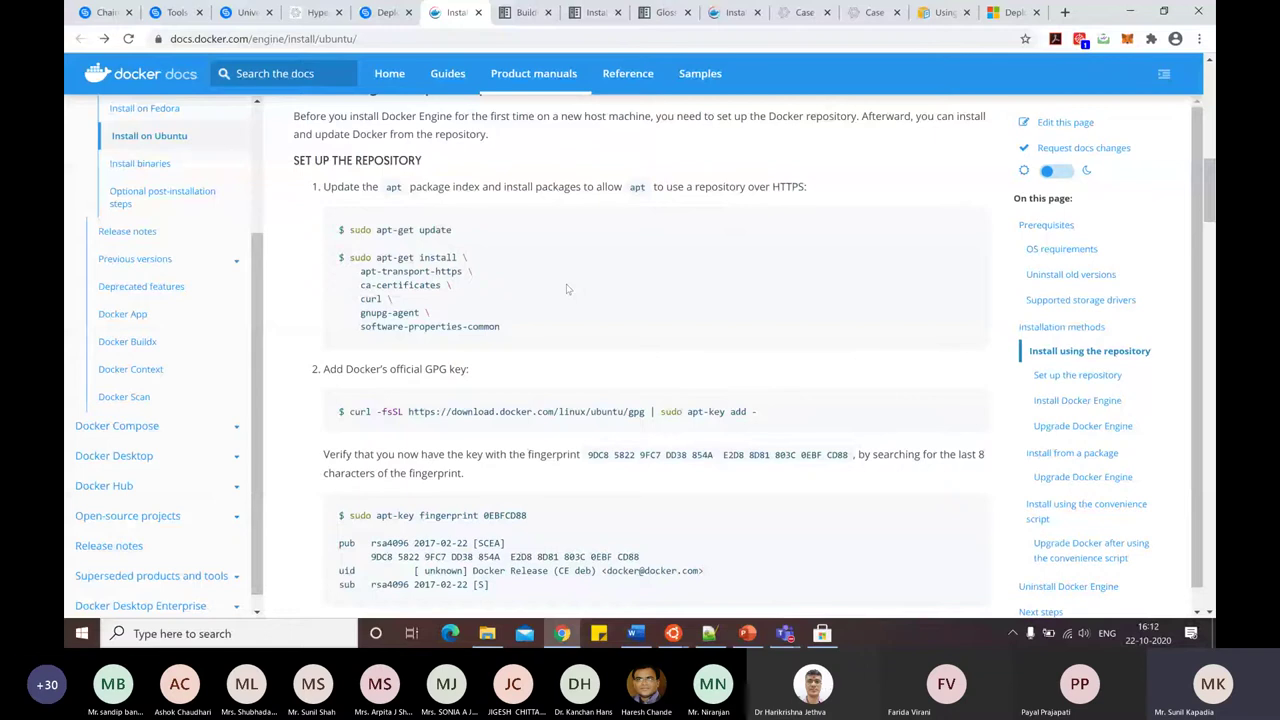
scroll(567, 289, down, 1)
drag(350, 337, 772, 351)
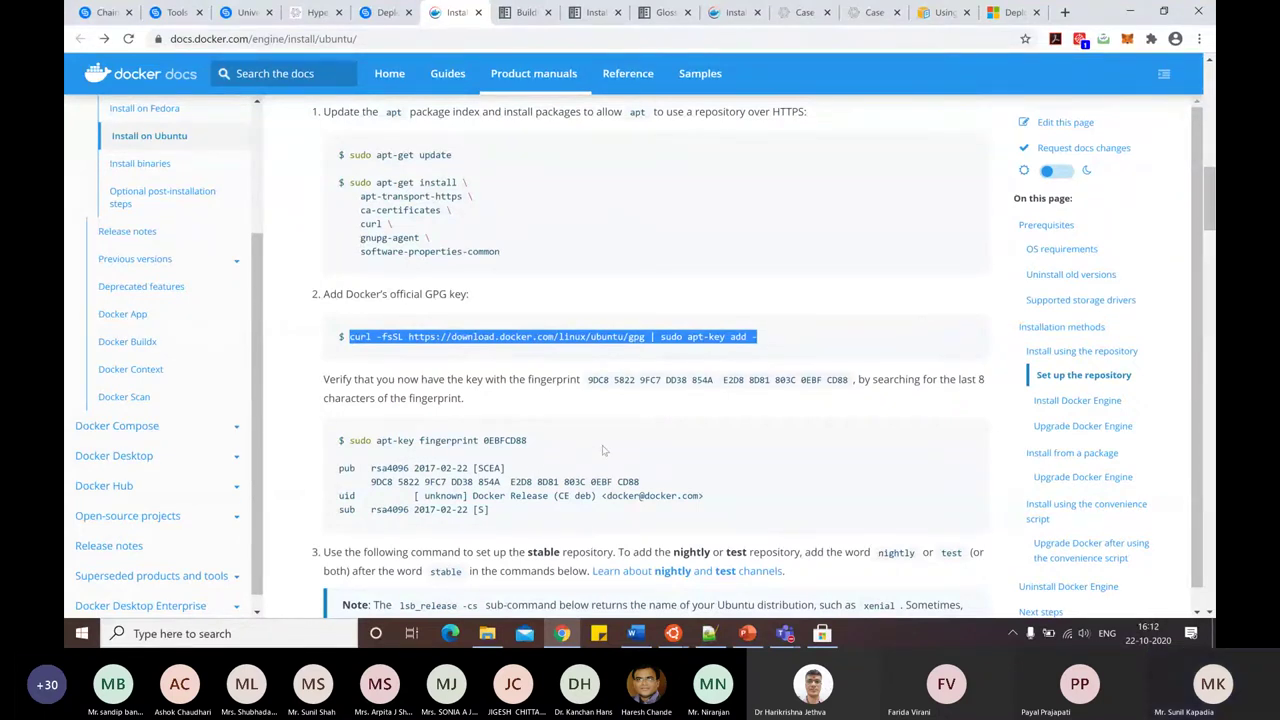
Copy the command sudo apt-key fingerprint 0EBFCD88 from the GPG key verification instructions.
scroll(603, 450, down, 1)
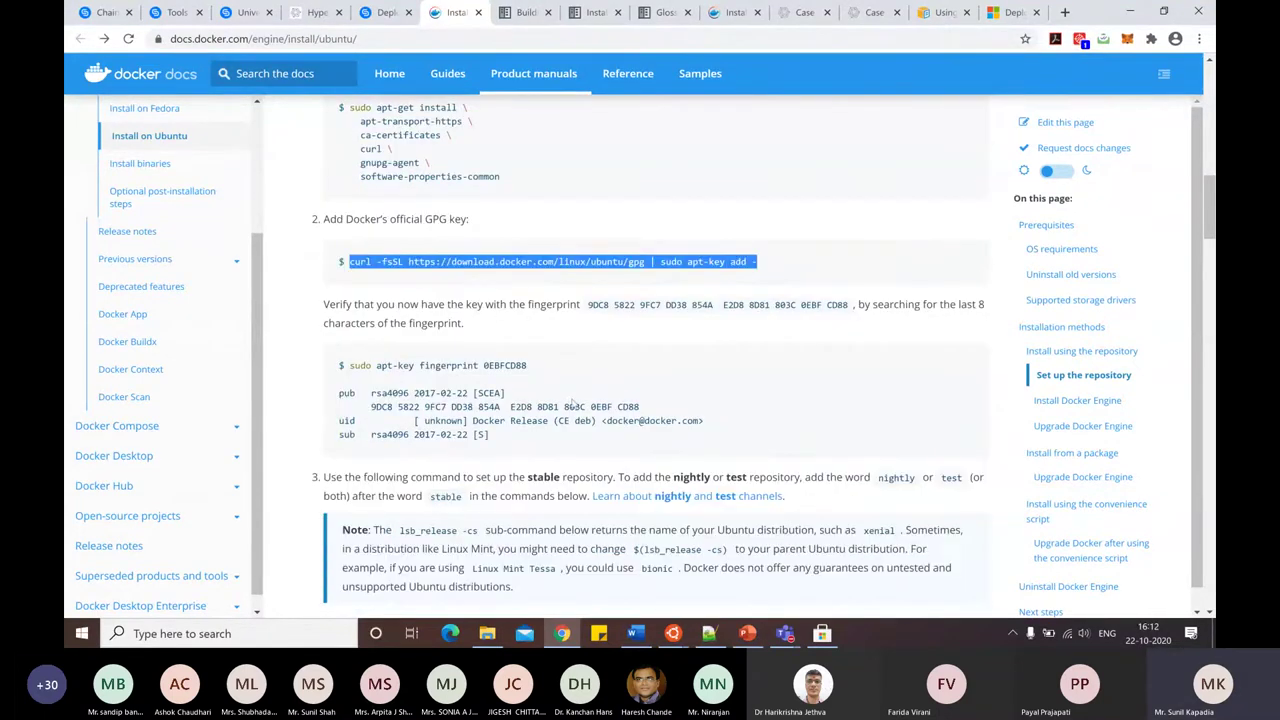
click(352, 365)
drag(352, 365, 538, 369)
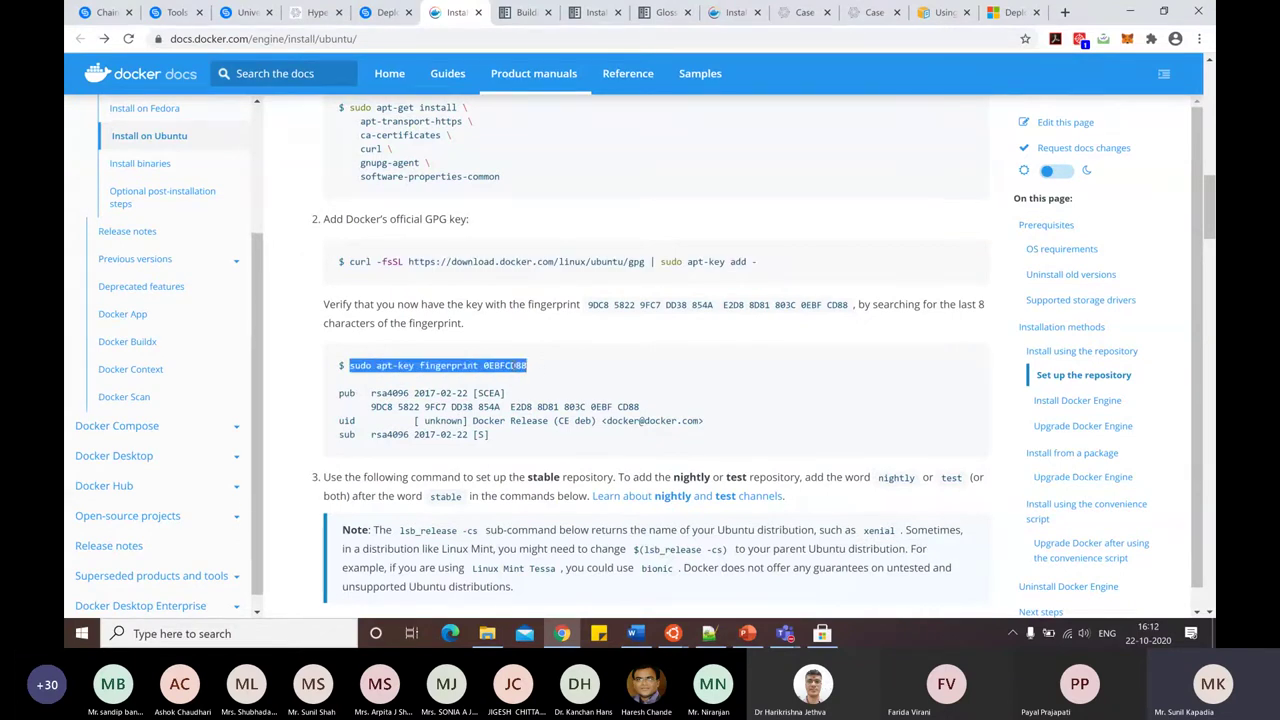
right_click(517, 366)
click(560, 375)
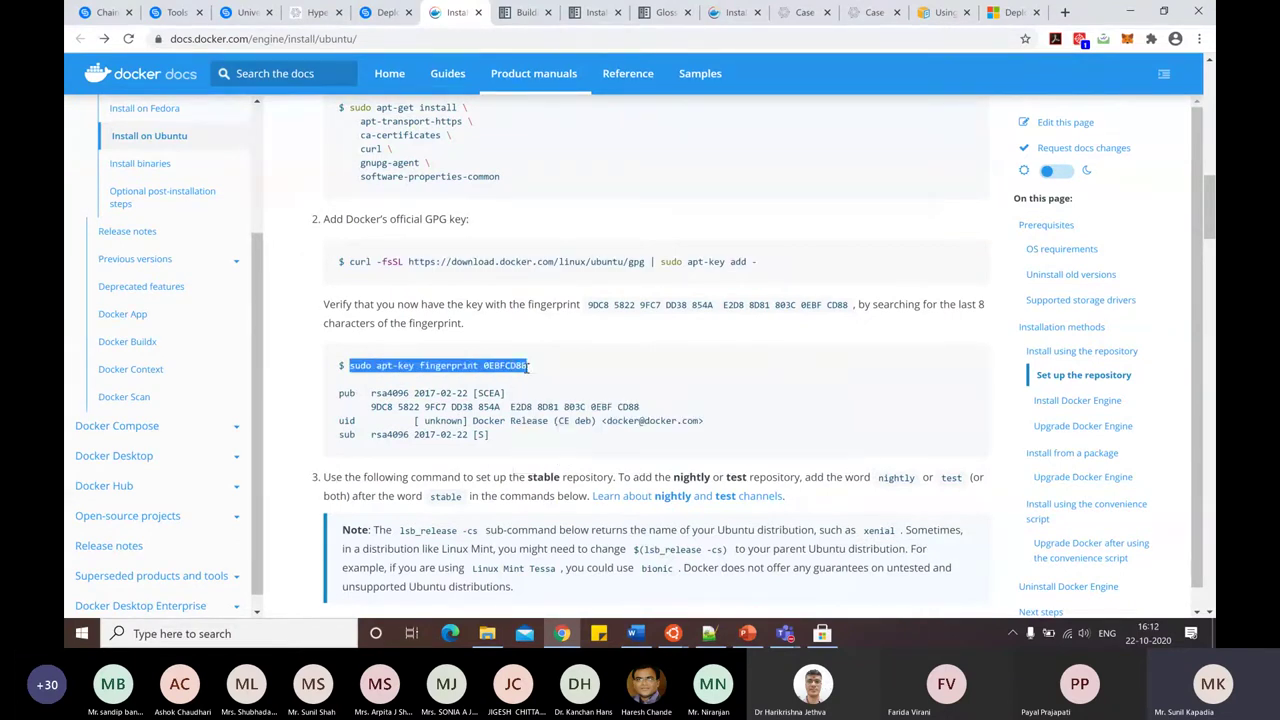
Run the copied sudo apt-key fingerprint 0EBFCD88 command in the Ubuntu terminal and enter the sudo password.
mouse_move(672, 633)
click(732, 583)
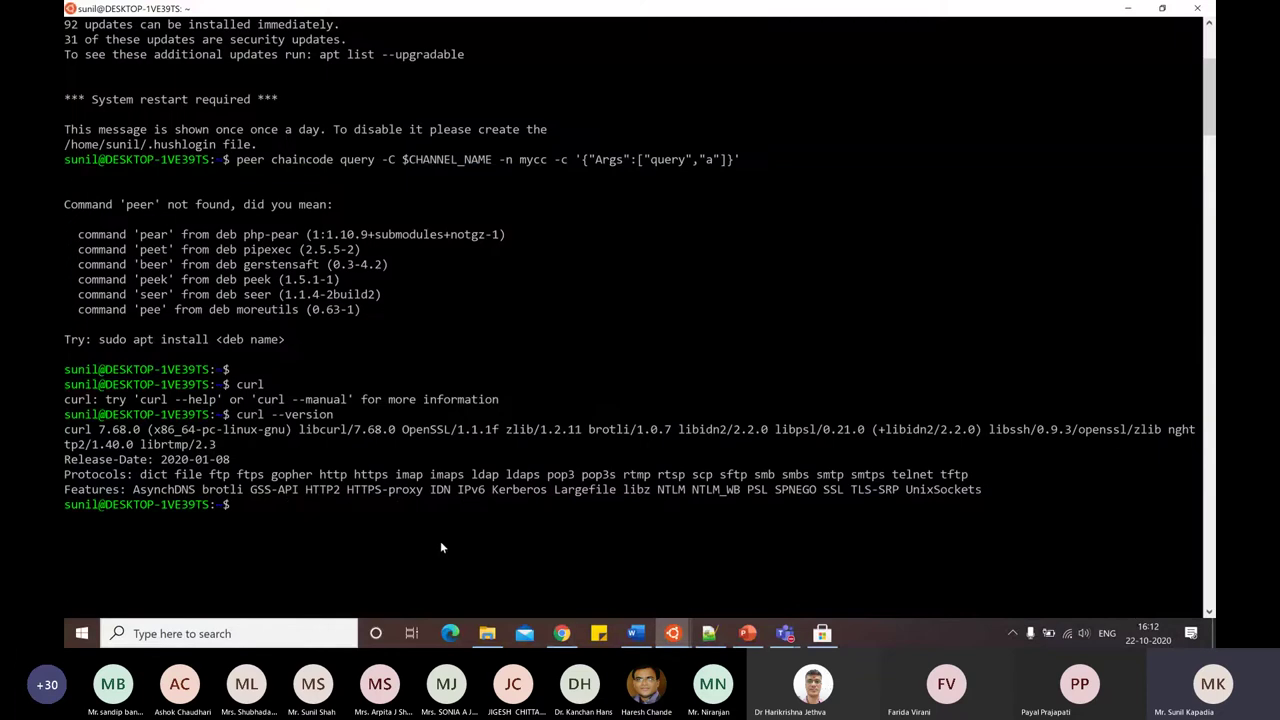
right_click(440, 547)
key(Return)
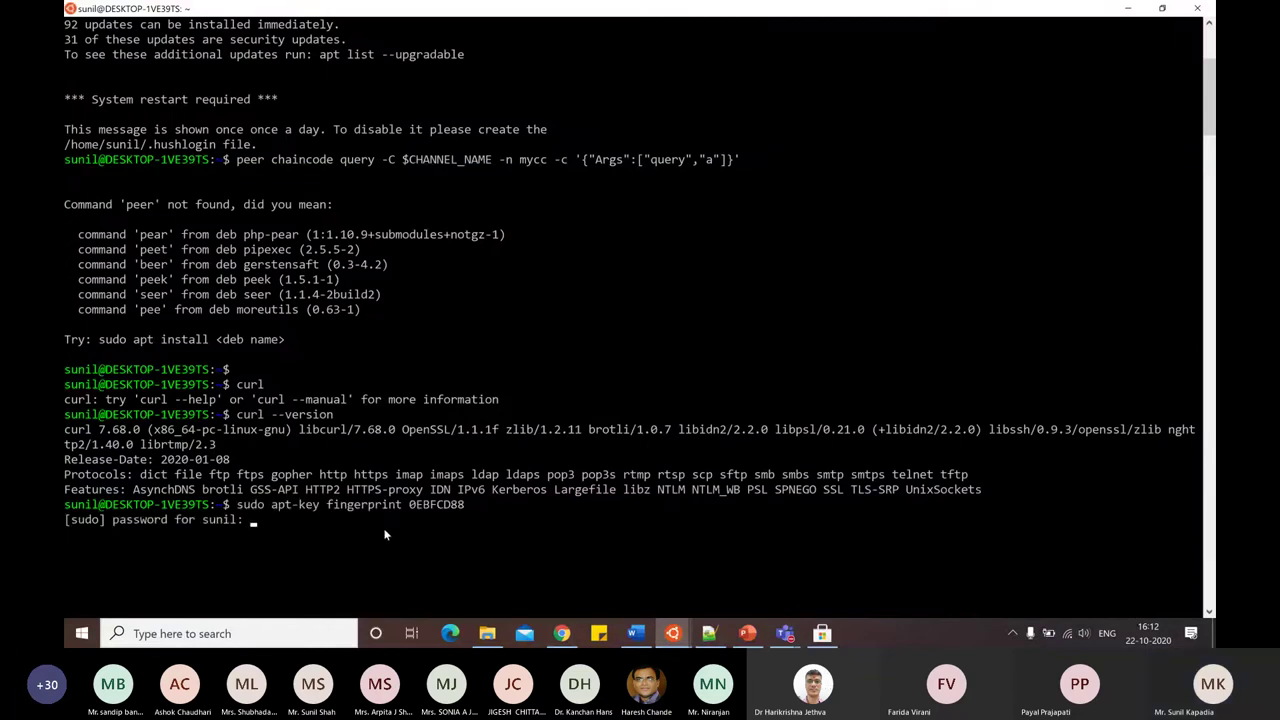
key(Return)
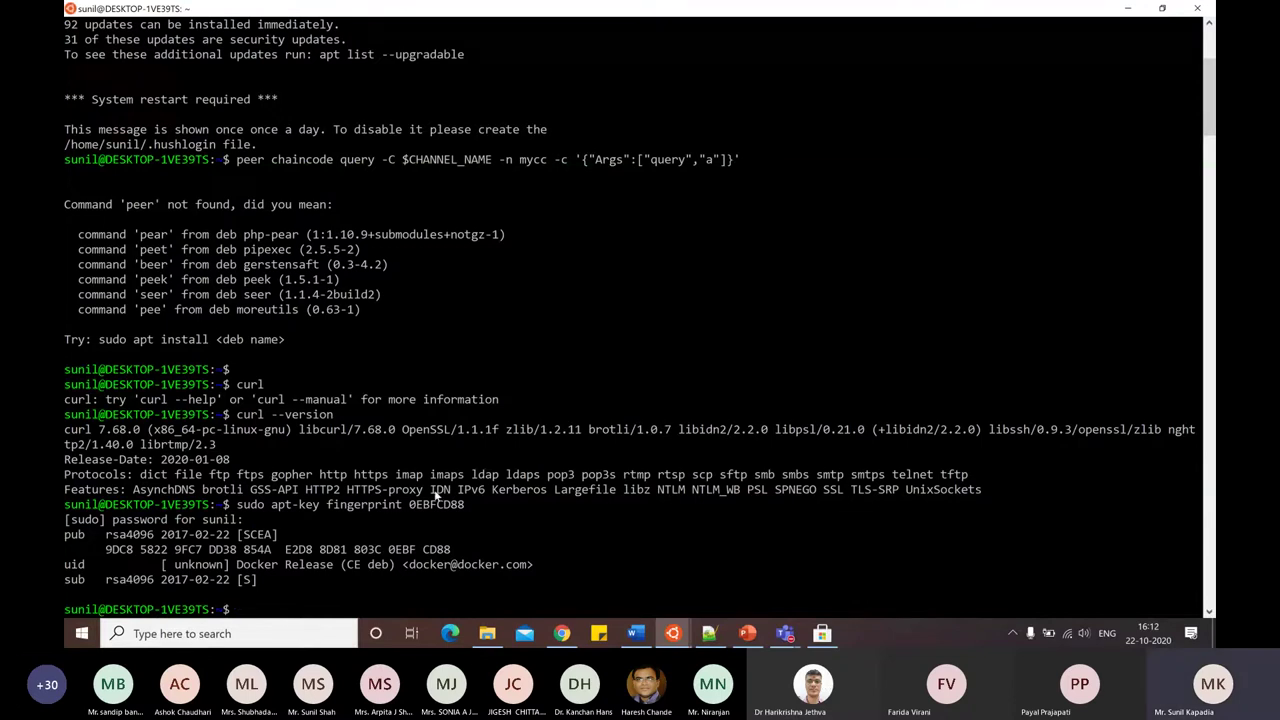
Compare the fingerprint output in the Ubuntu terminal with the expected output in the Docker documentation.
key(alt+Tab)
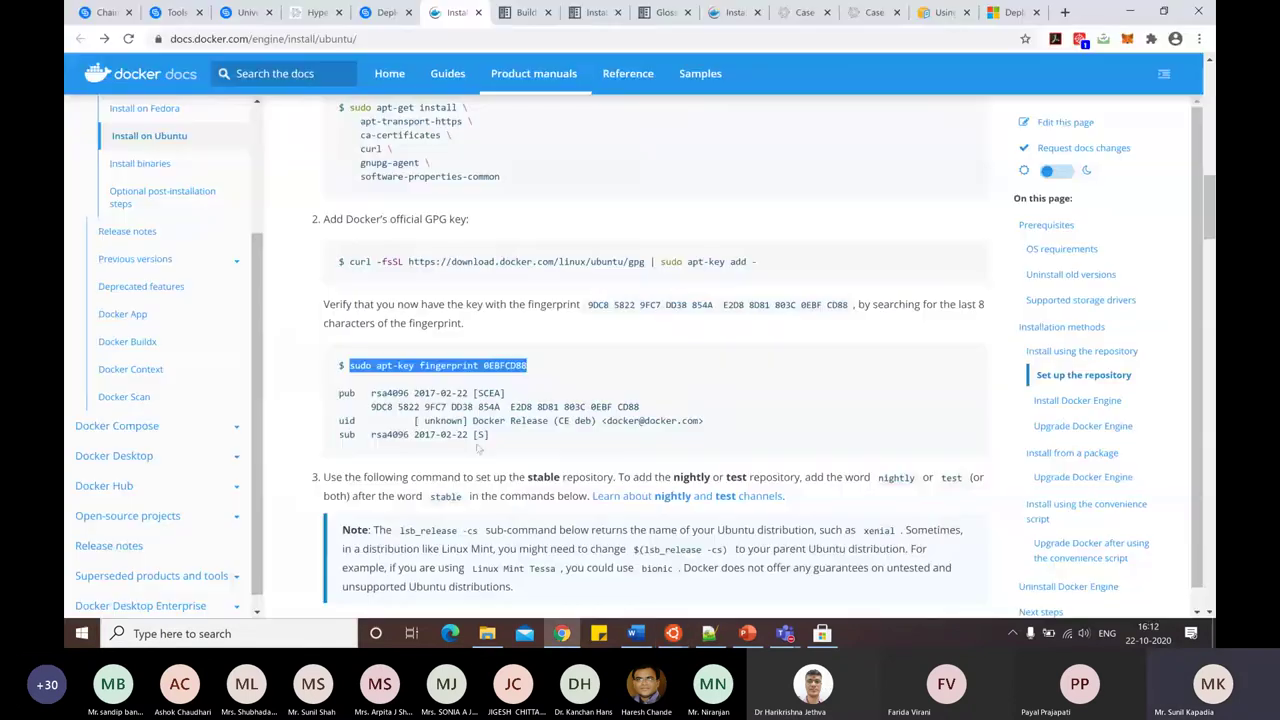
key(alt+Tab)
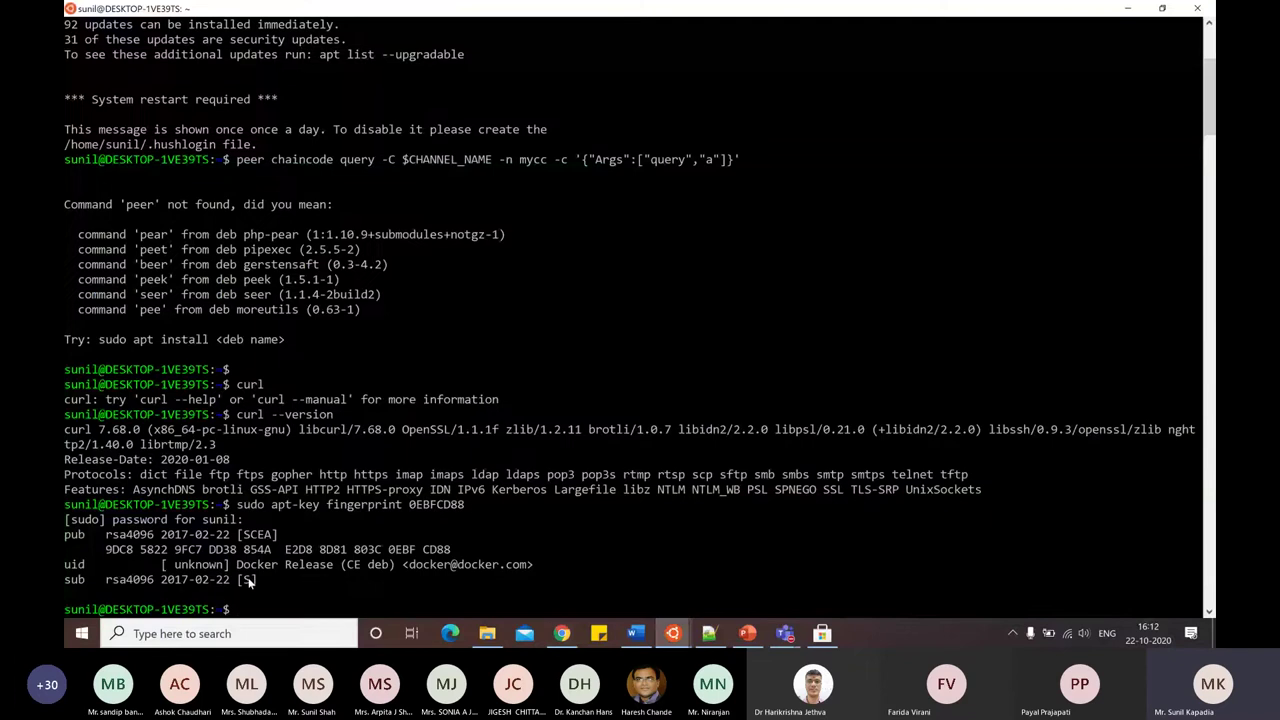
key(alt+Tab)
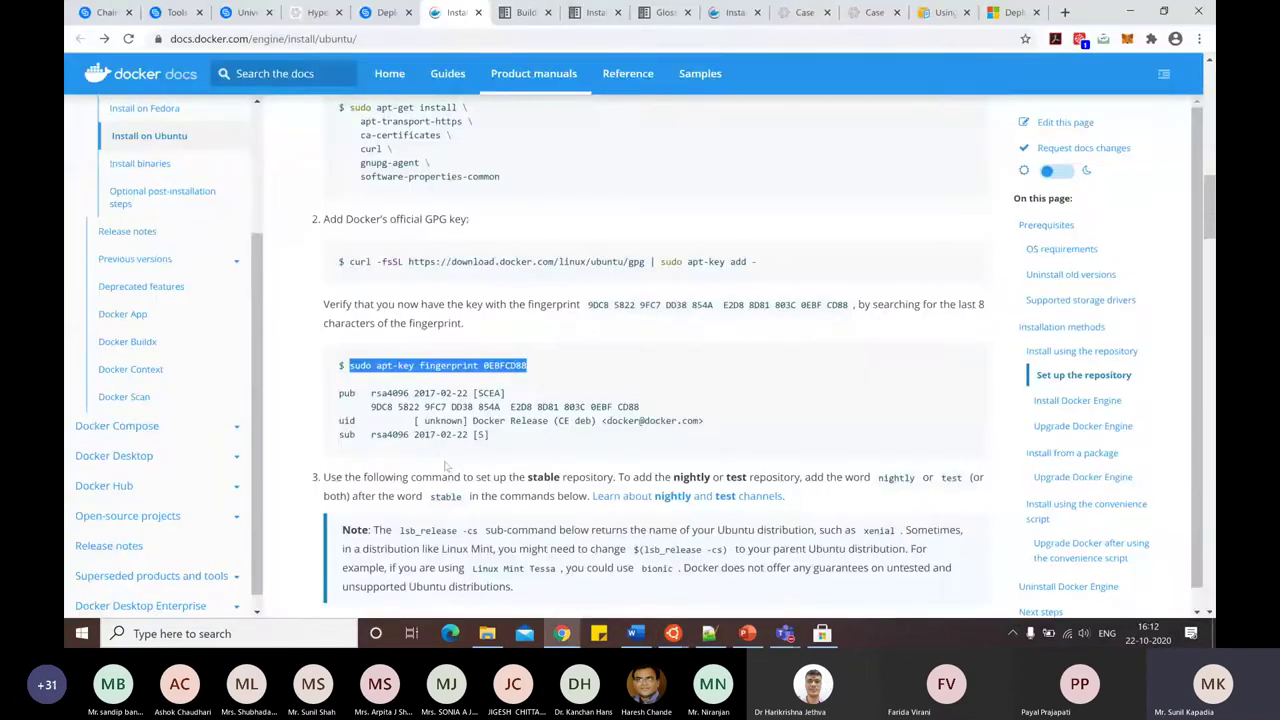
key(alt+Tab)
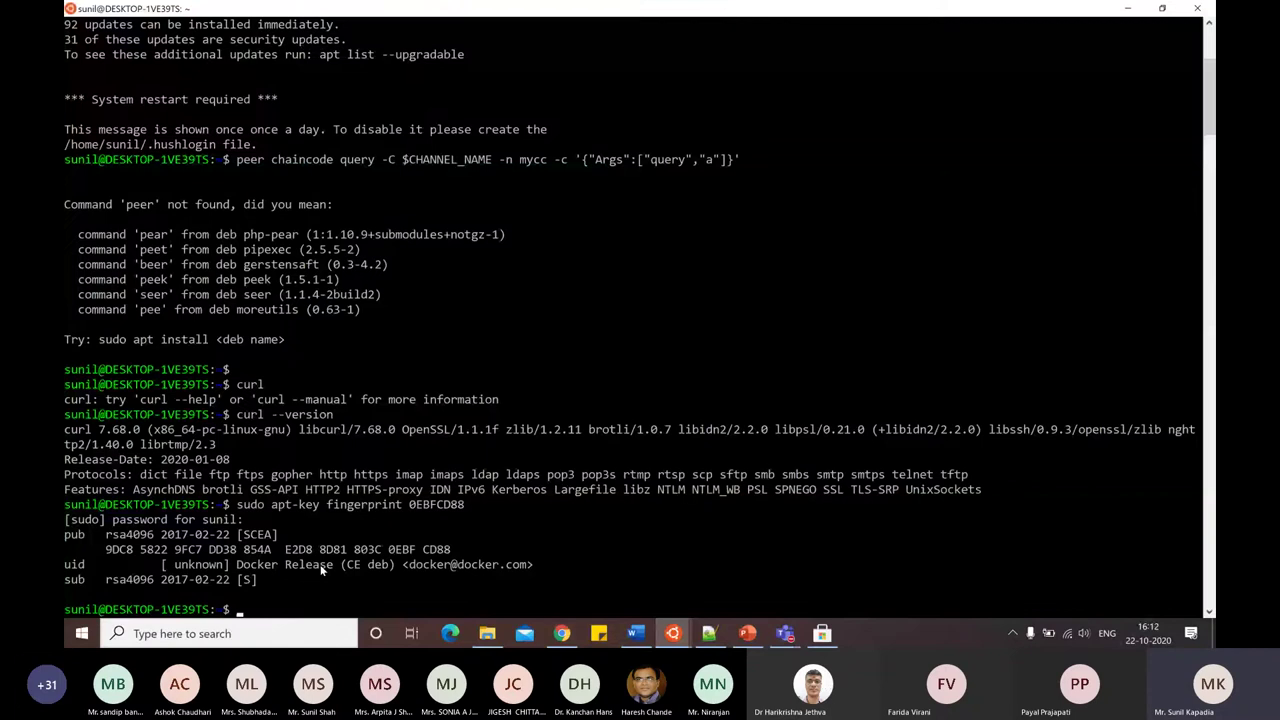
Return to the Docker documentation in the browser and review the stable repository setup and Install Docker Engine commands.
key(alt+Tab)
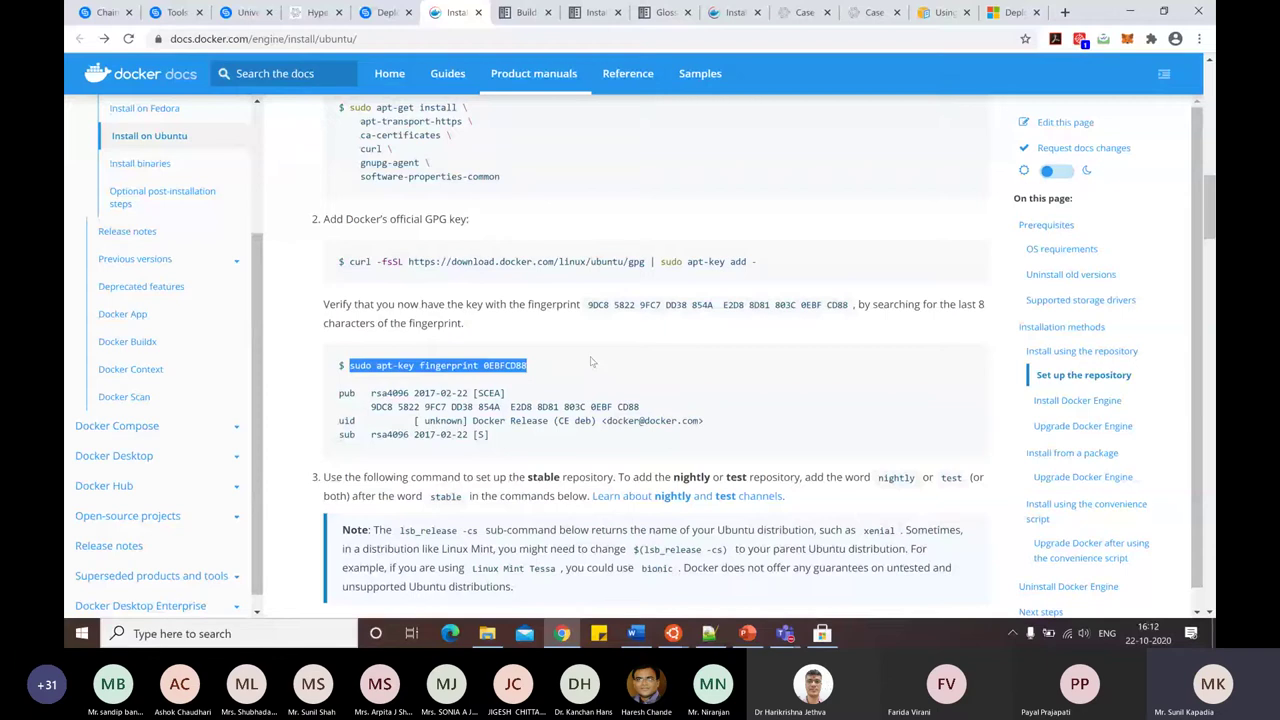
scroll(591, 362, down, 2)
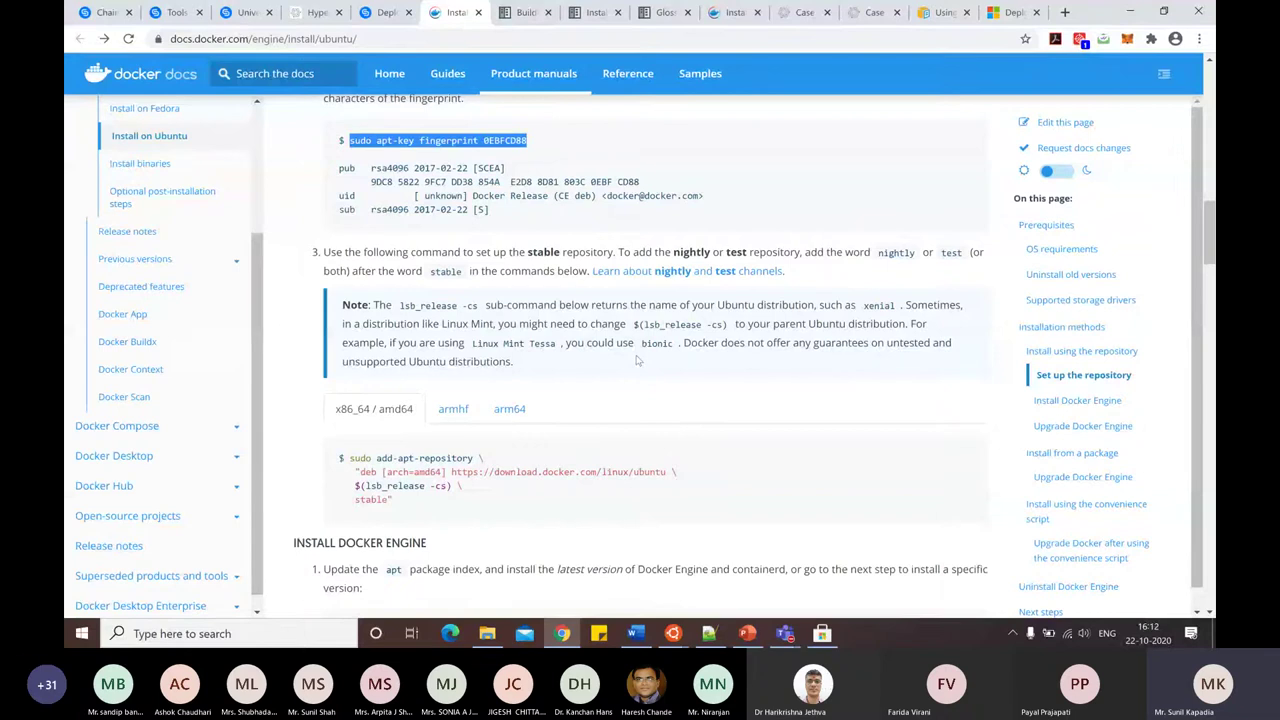
scroll(637, 360, down, 1)
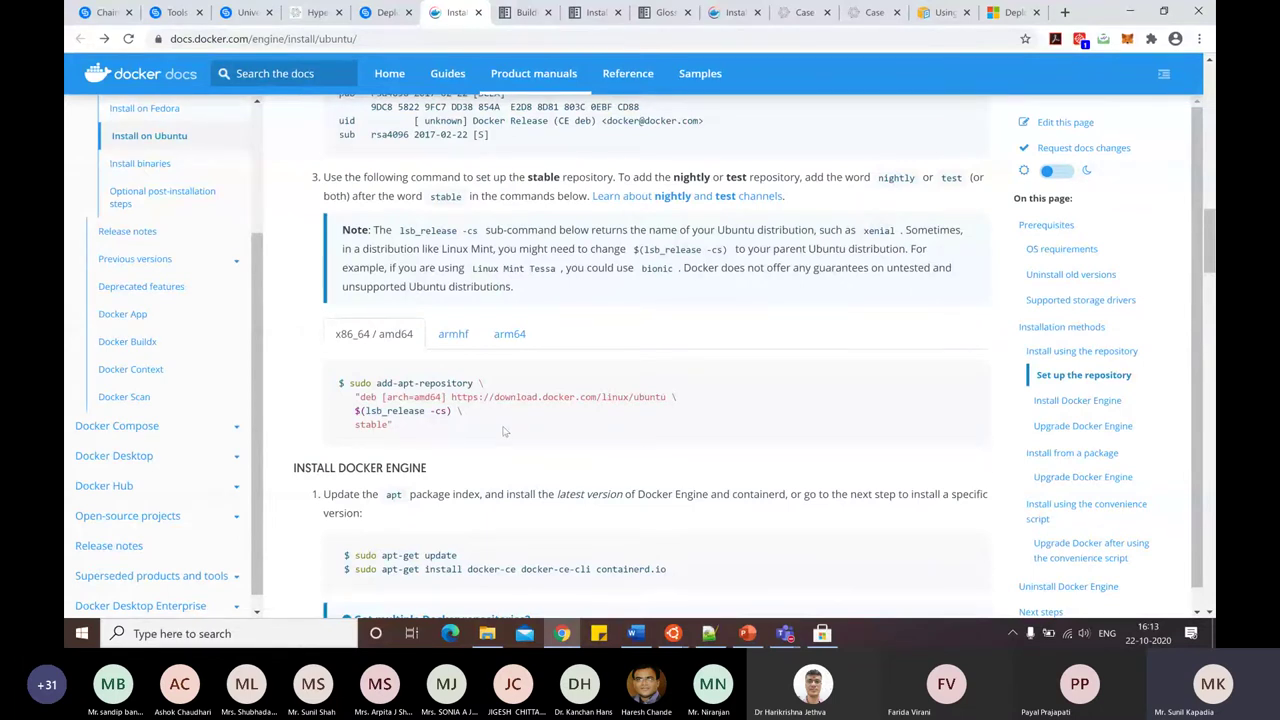
scroll(505, 432, down, 2)
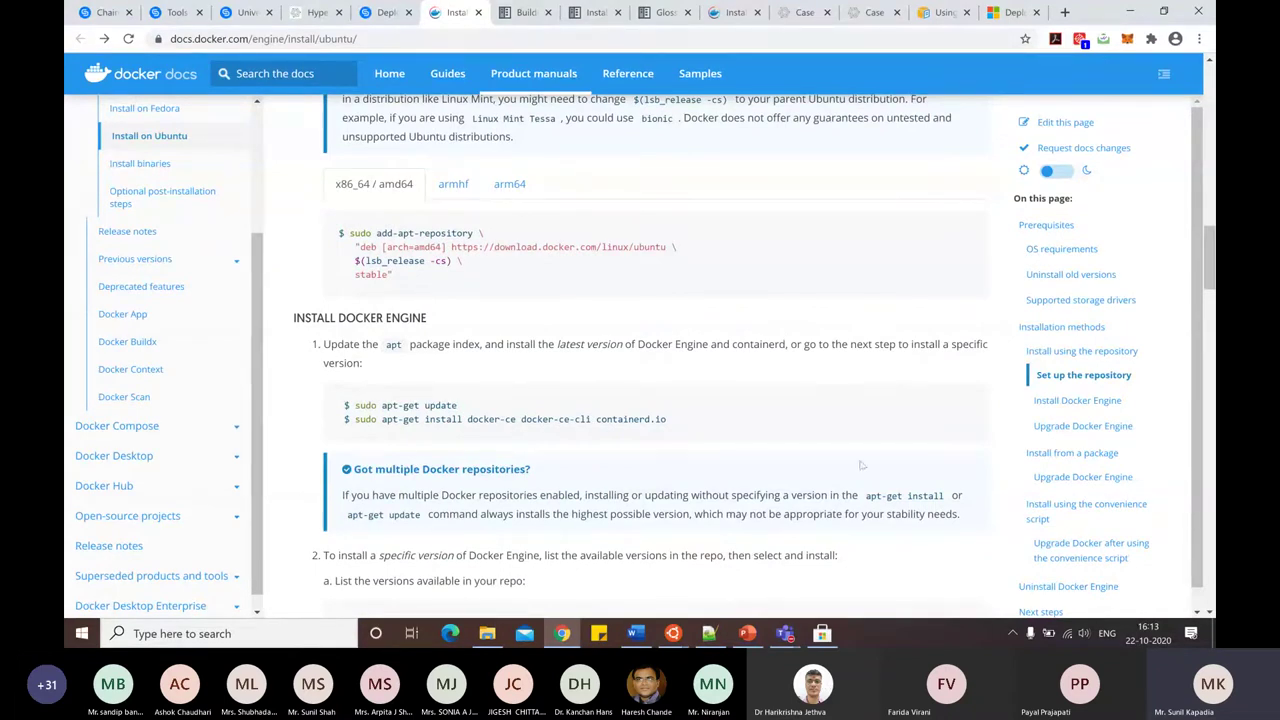
Check the installed Docker version in the Ubuntu terminal with docker --version and docker -v.
mouse_move(747, 635)
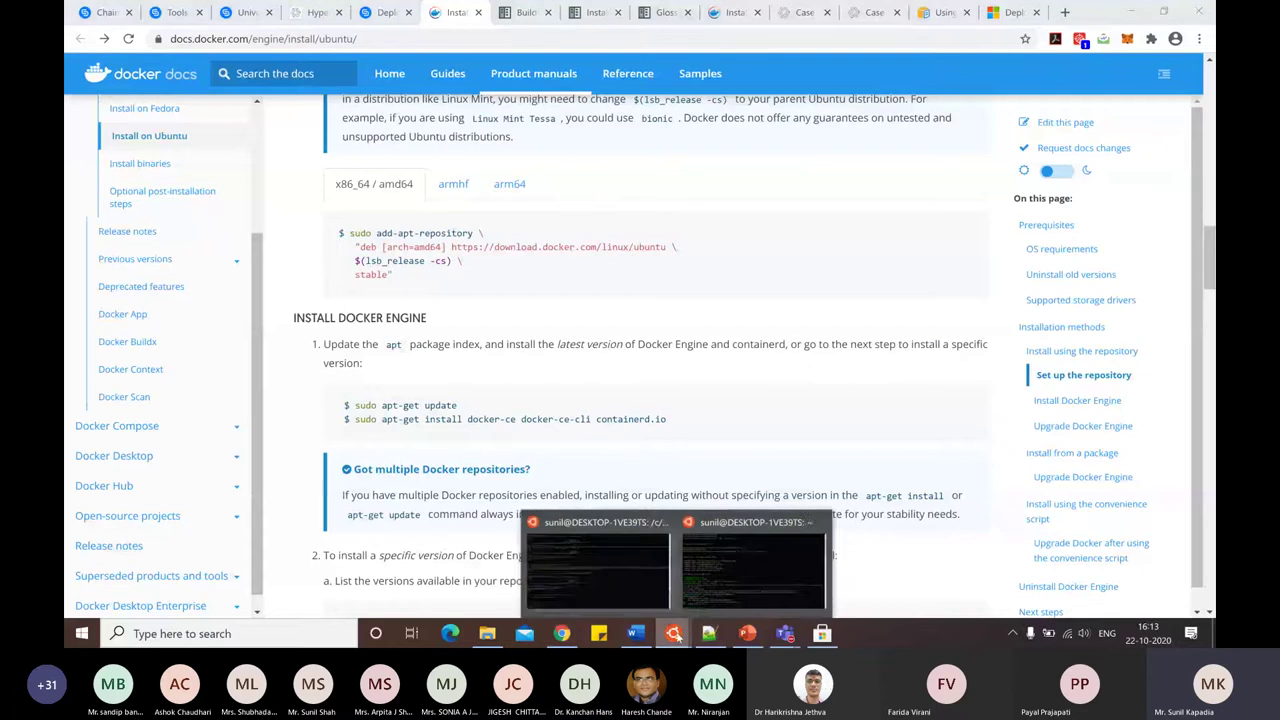
click(673, 566)
text(dock)
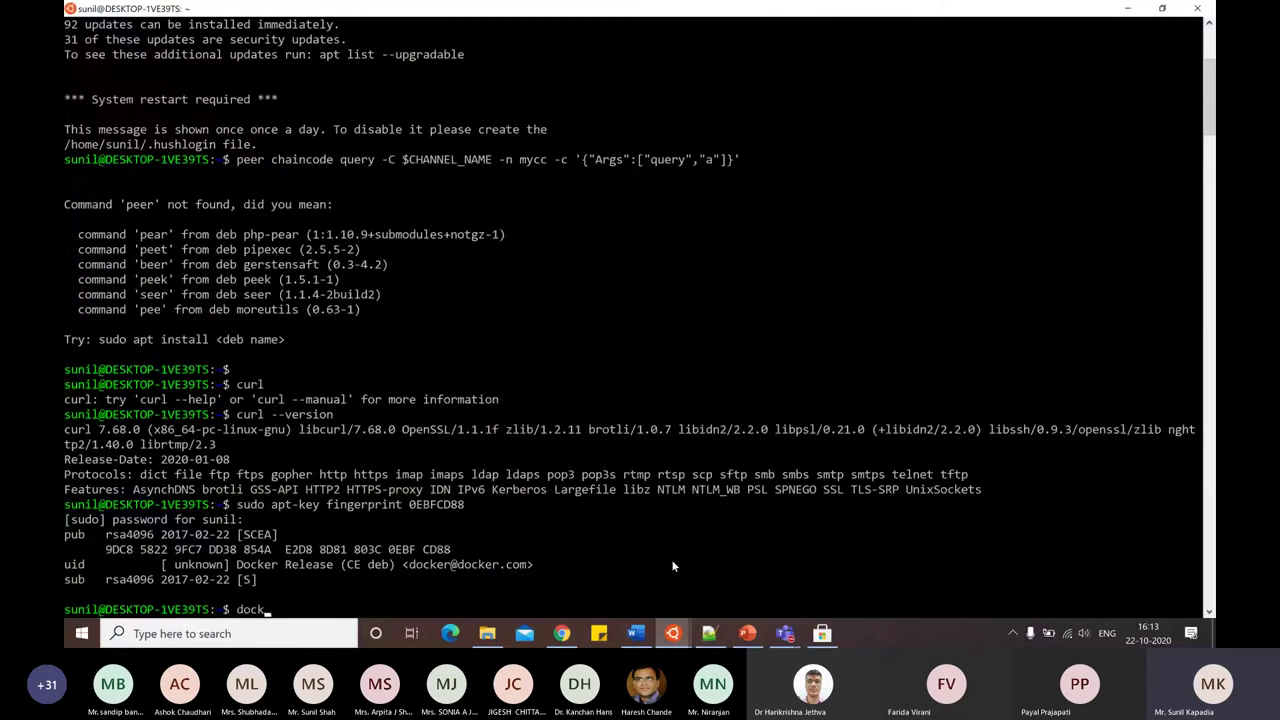
text(er --version)
key(Return)
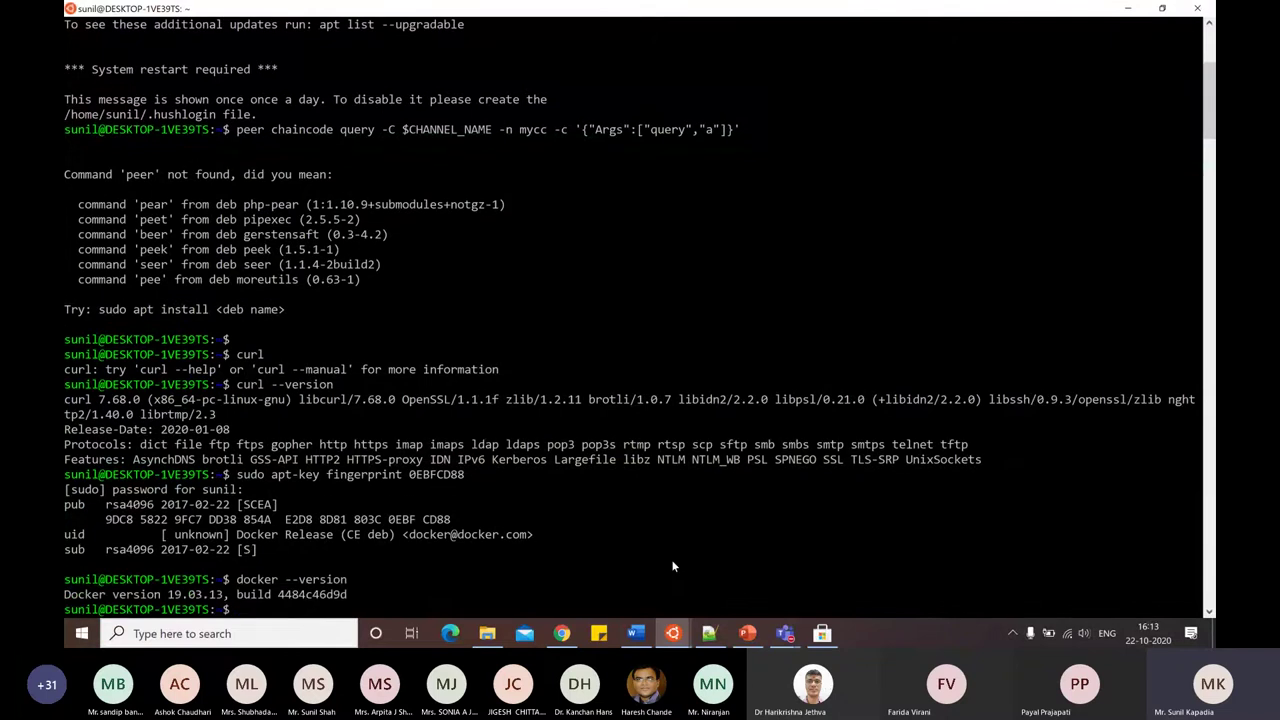
text(docker -v)
key(Return)
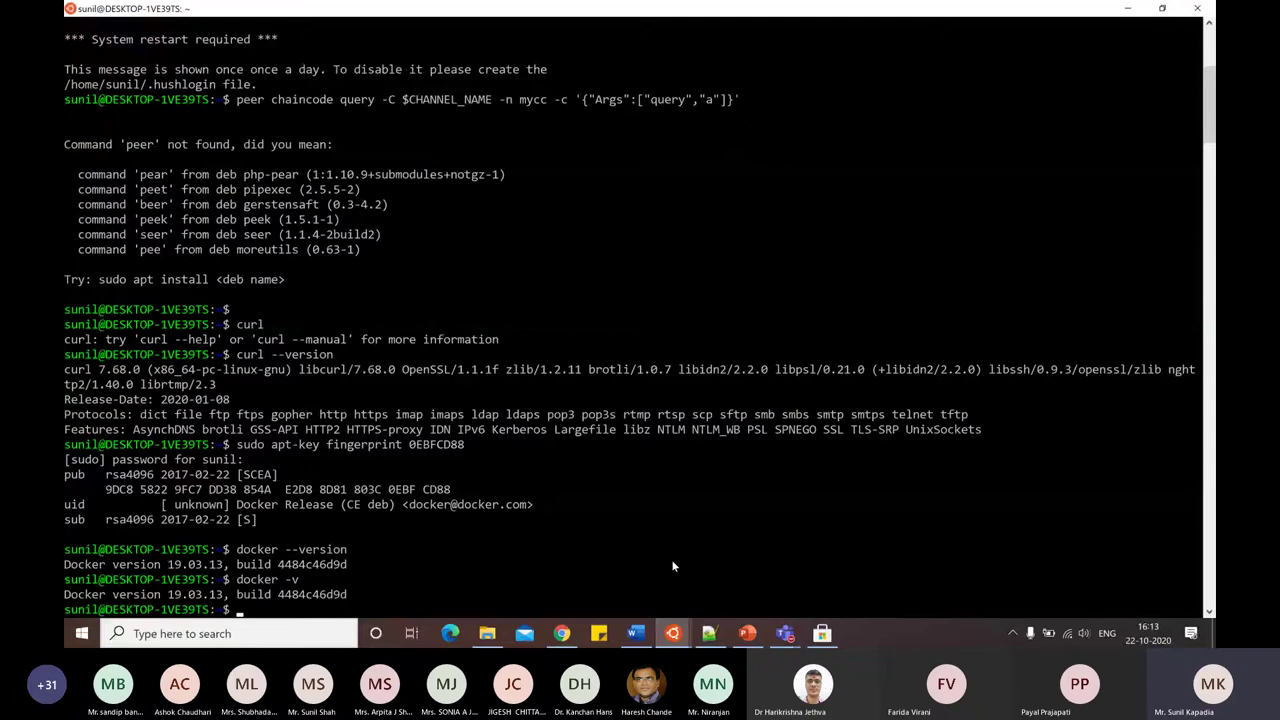
In the browser's Install Docker Engine instructions, highlight sudo apt-get update, the docker-ce-cli containerd.io packages, and sudo apt-get install docker-ce.
key(alt+Tab)
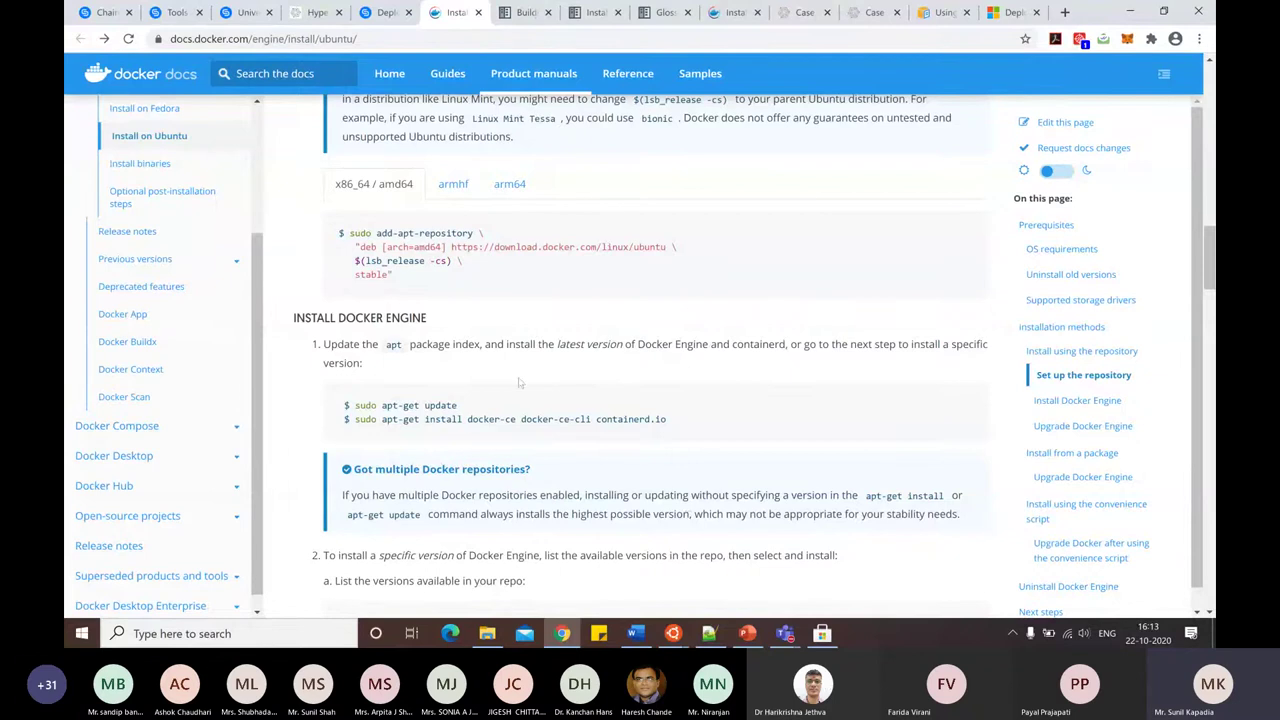
drag(353, 406, 483, 412)
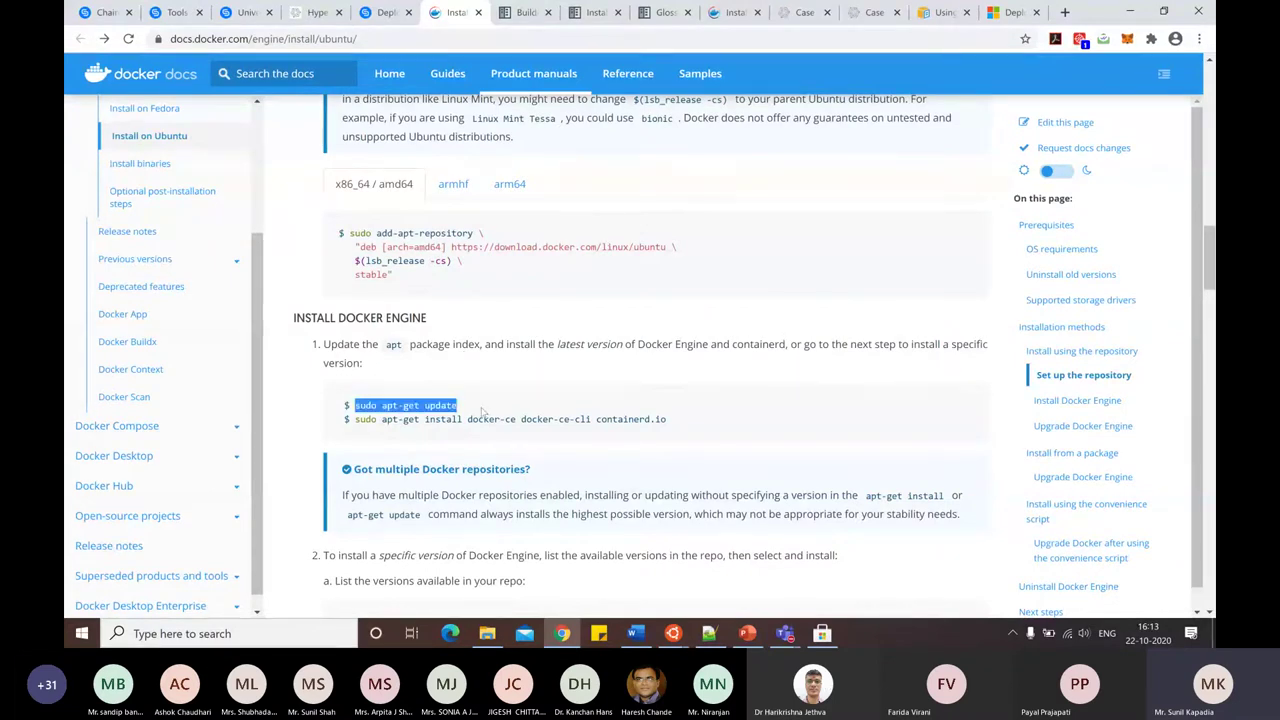
click(421, 443)
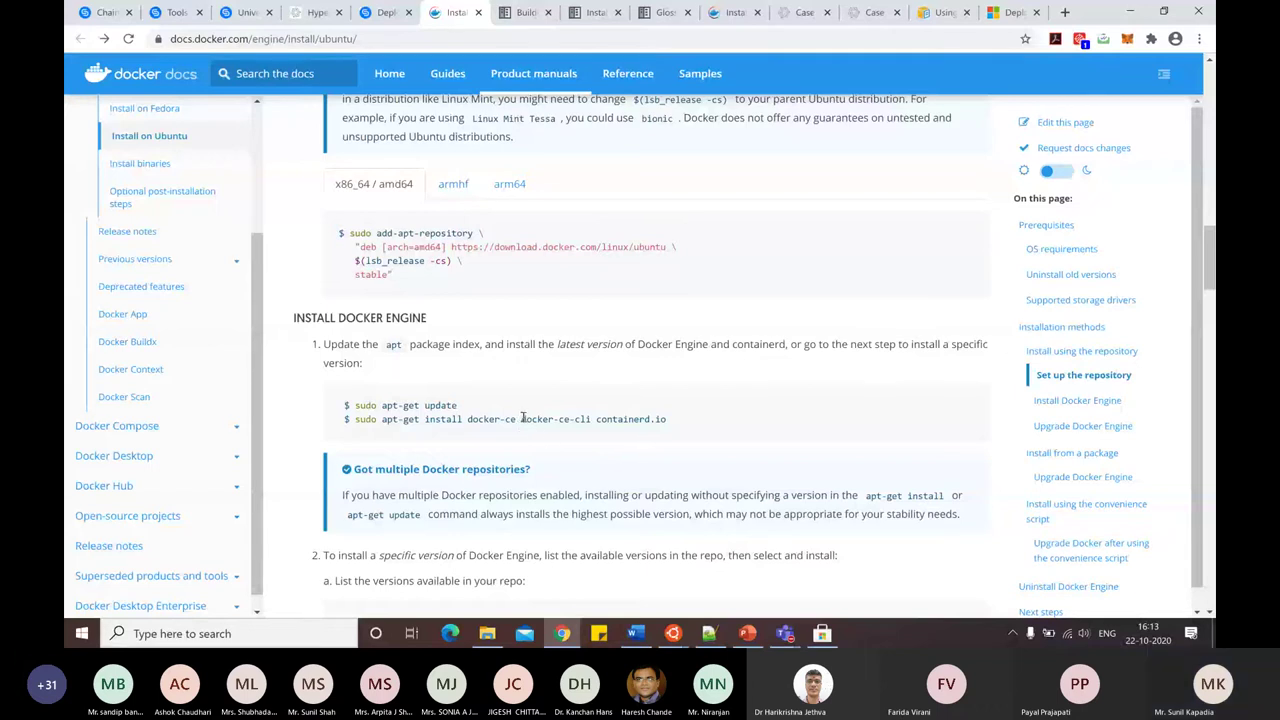
drag(520, 418, 703, 430)
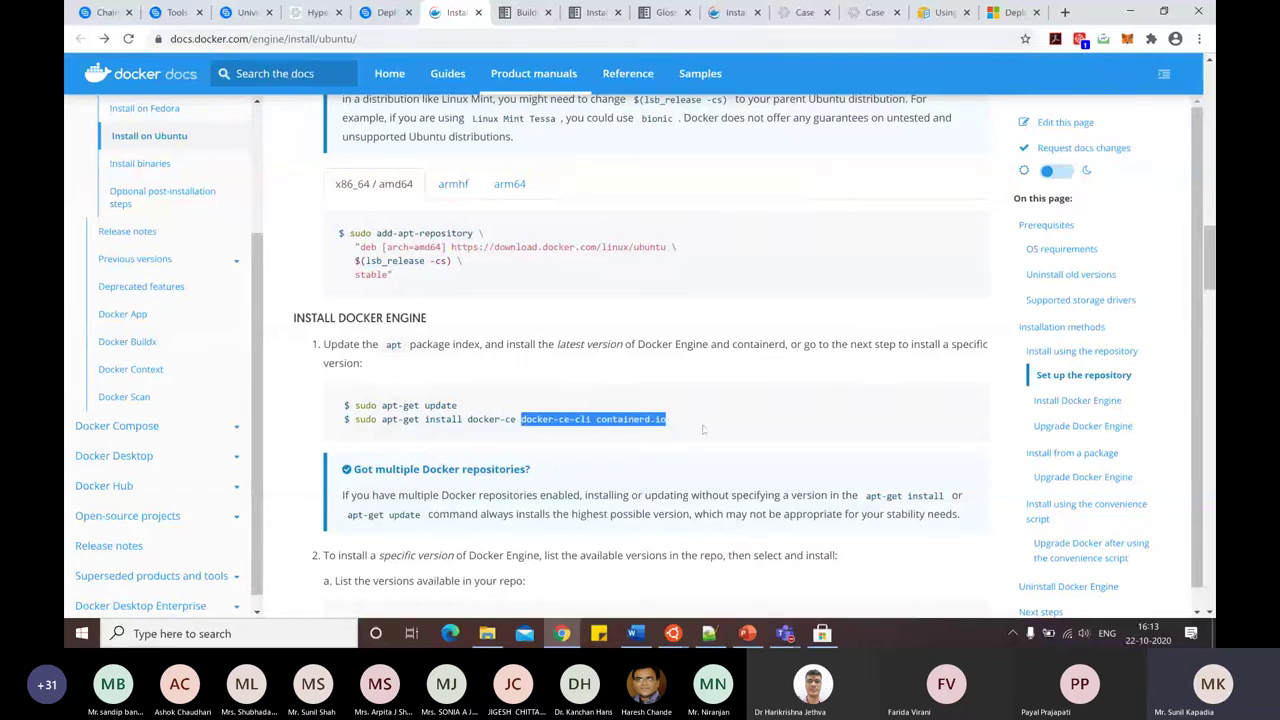
click(493, 424)
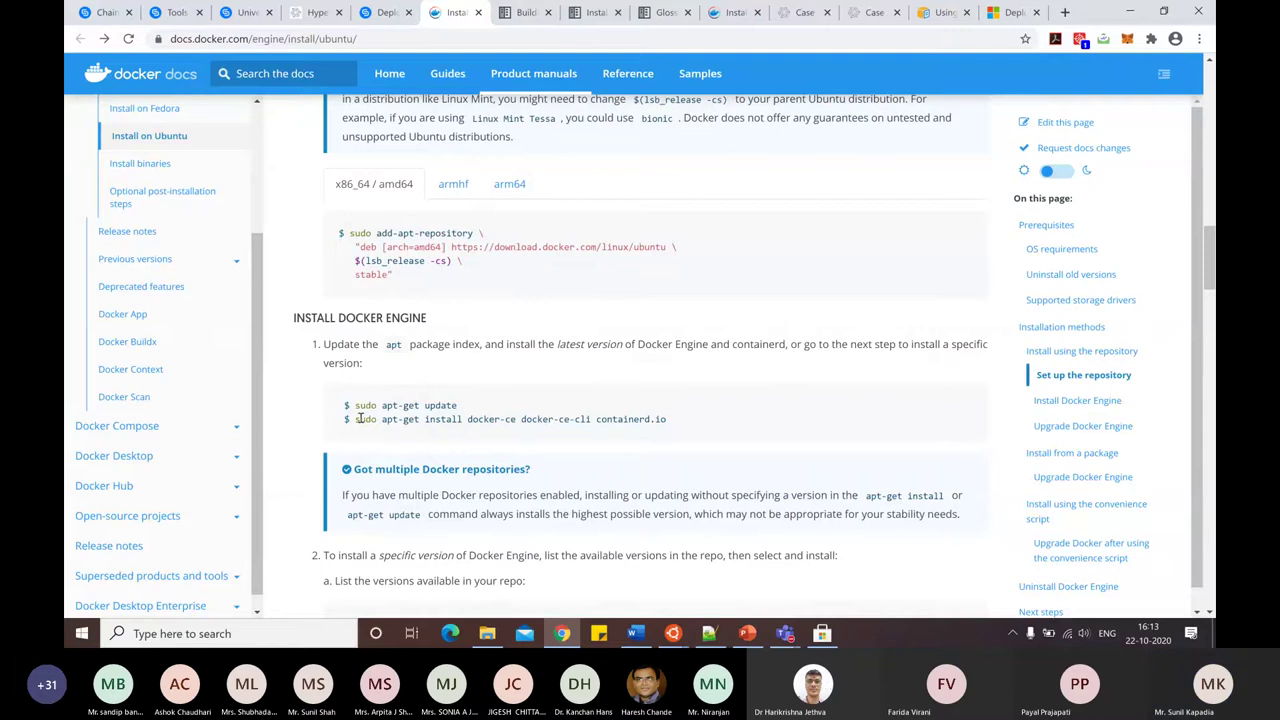
drag(356, 419, 516, 421)
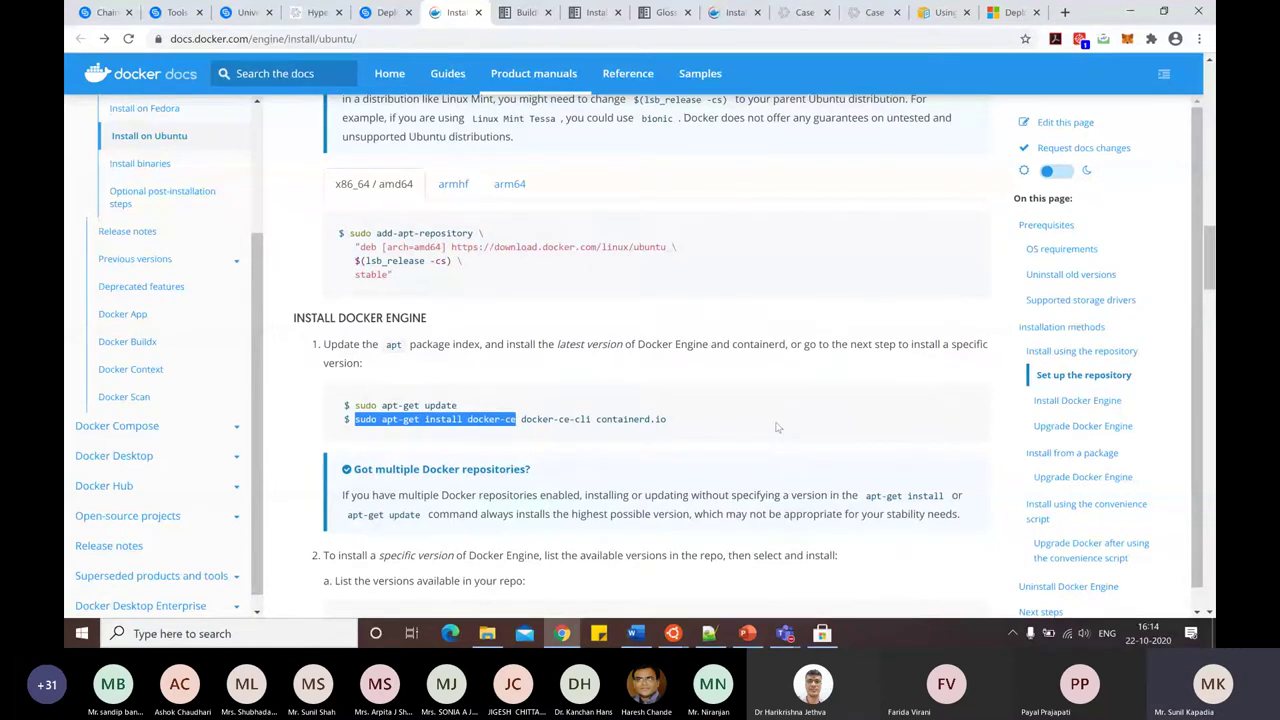
scroll(777, 428, down, 1)
scroll(777, 428, down, 2)
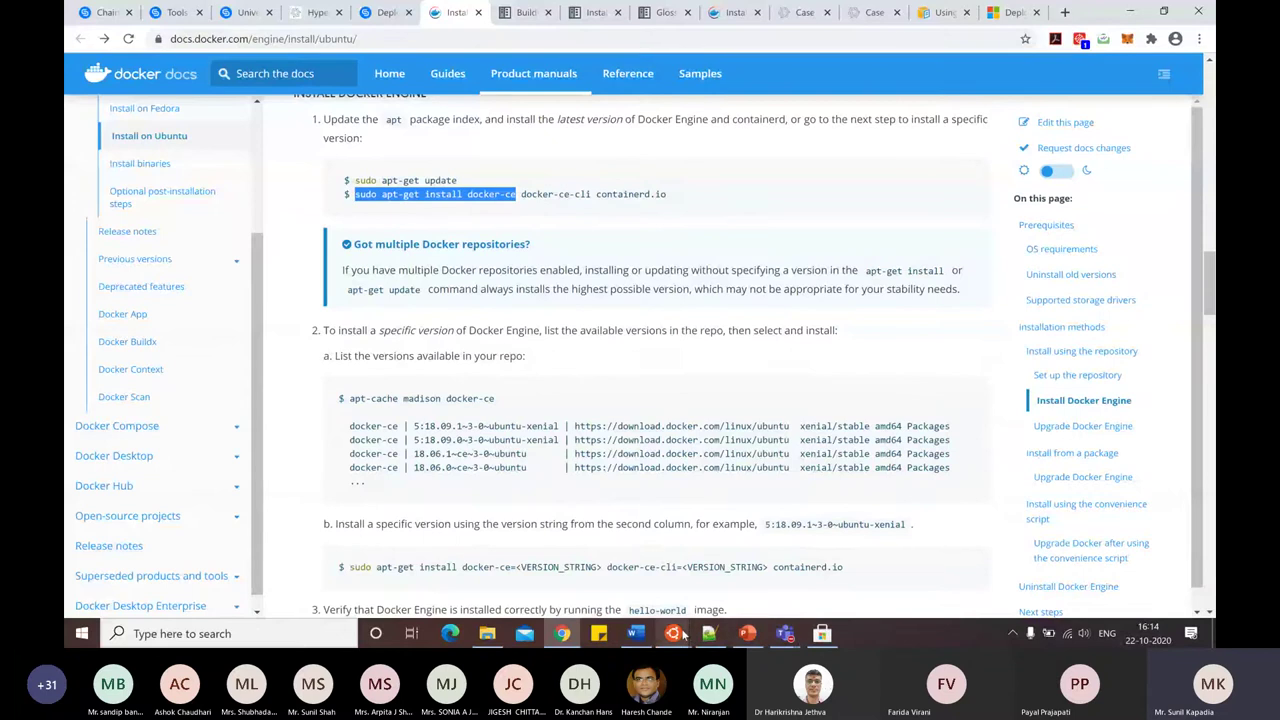
Open the Install Docker Compose documentation page and review its Linux instructions, including the curl download command.
mouse_move(688, 636)
click(159, 434)
click(153, 479)
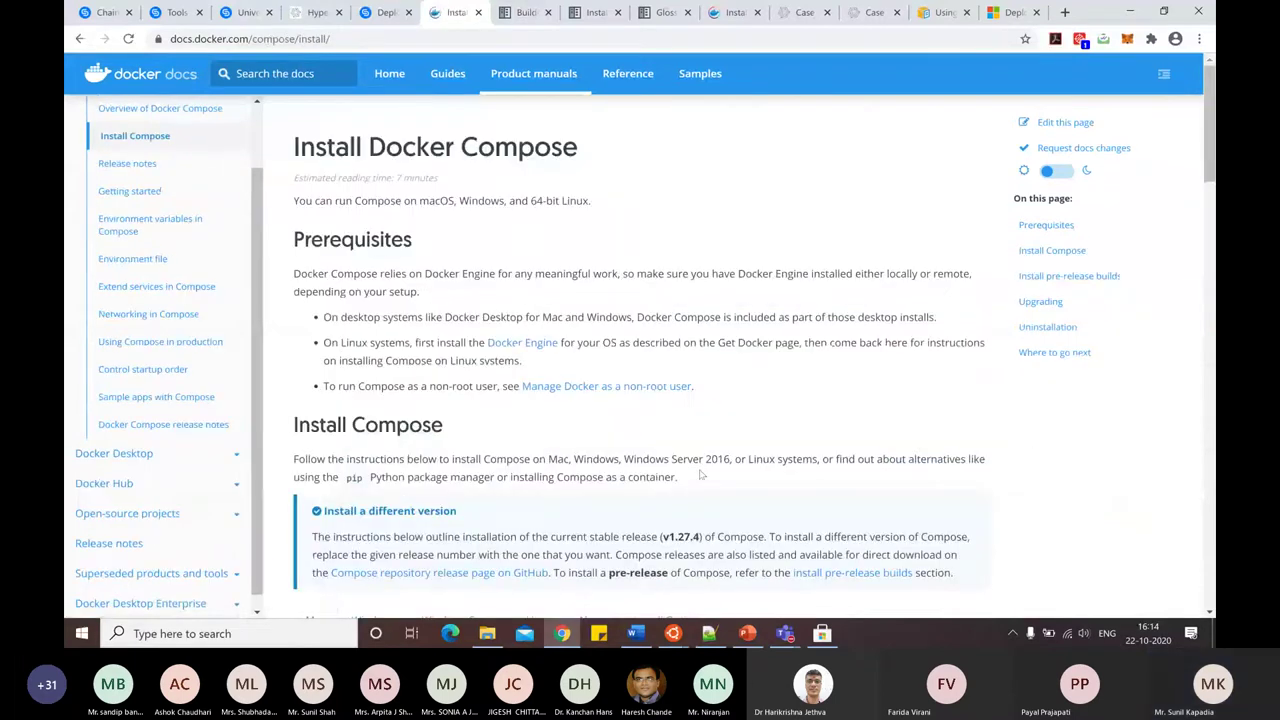
scroll(766, 443, down, 3)
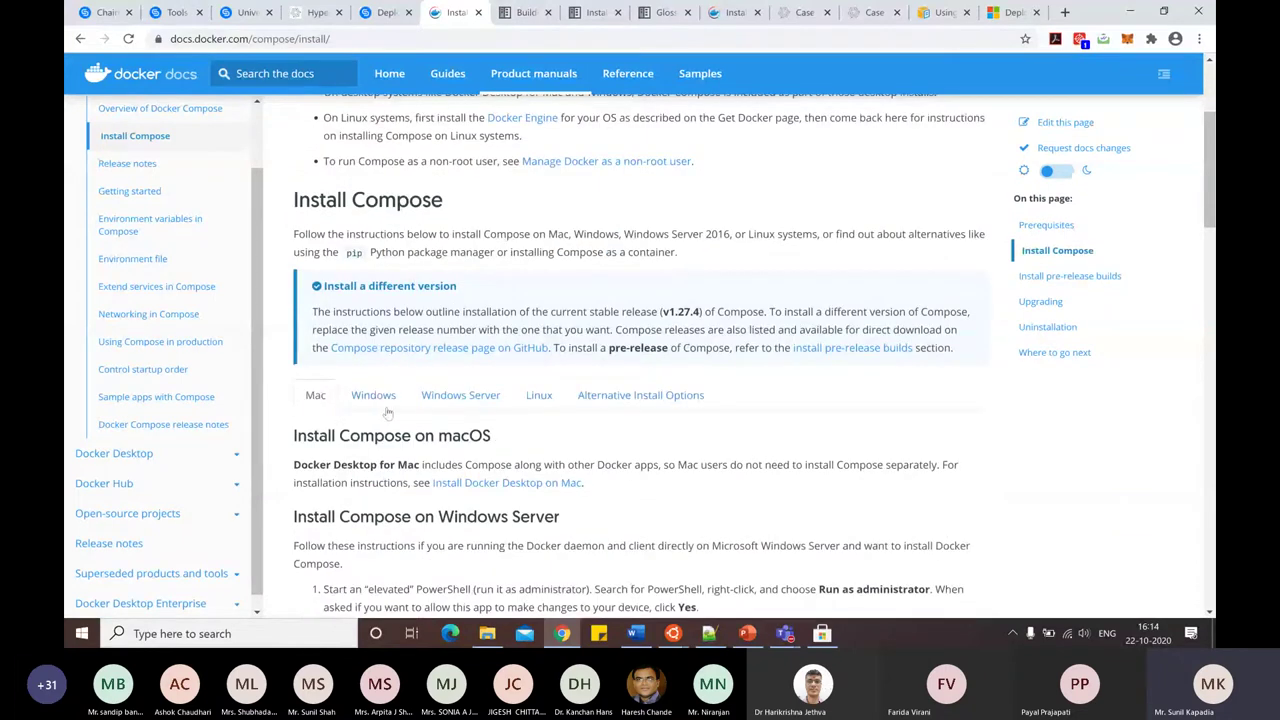
click(533, 400)
scroll(862, 480, down, 3)
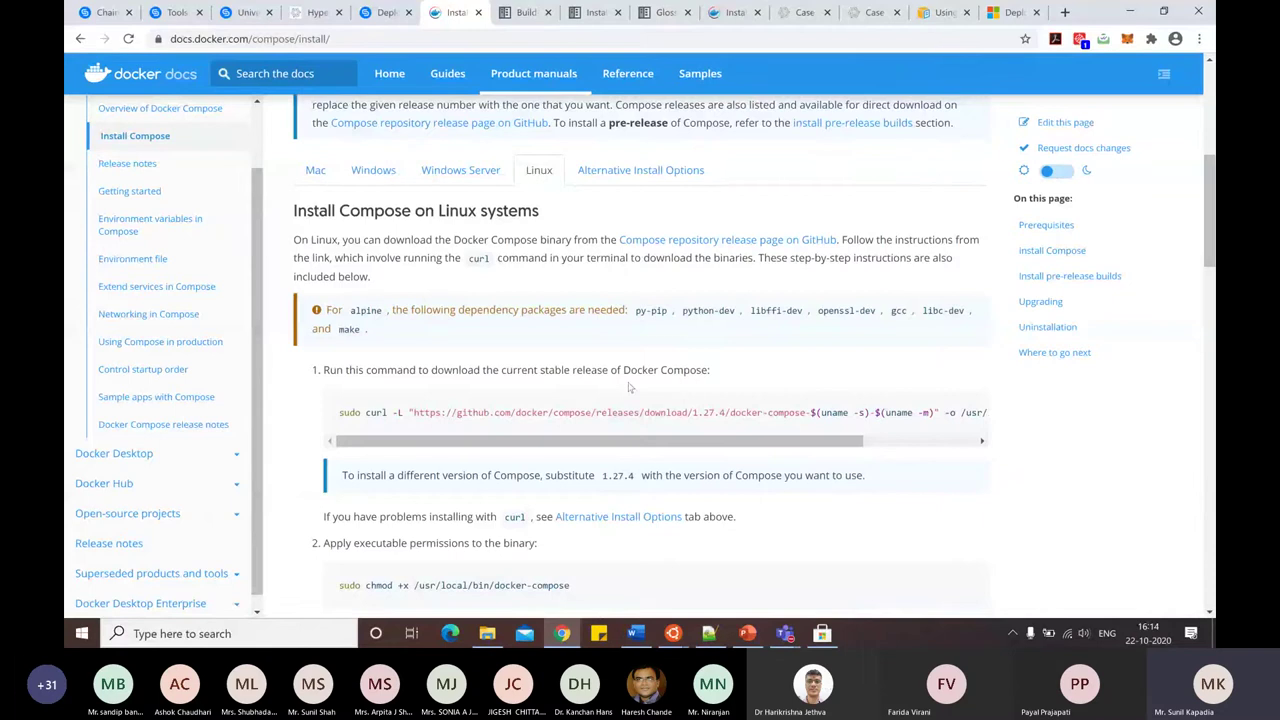
drag(747, 447, 640, 453)
scroll(866, 463, down, 1)
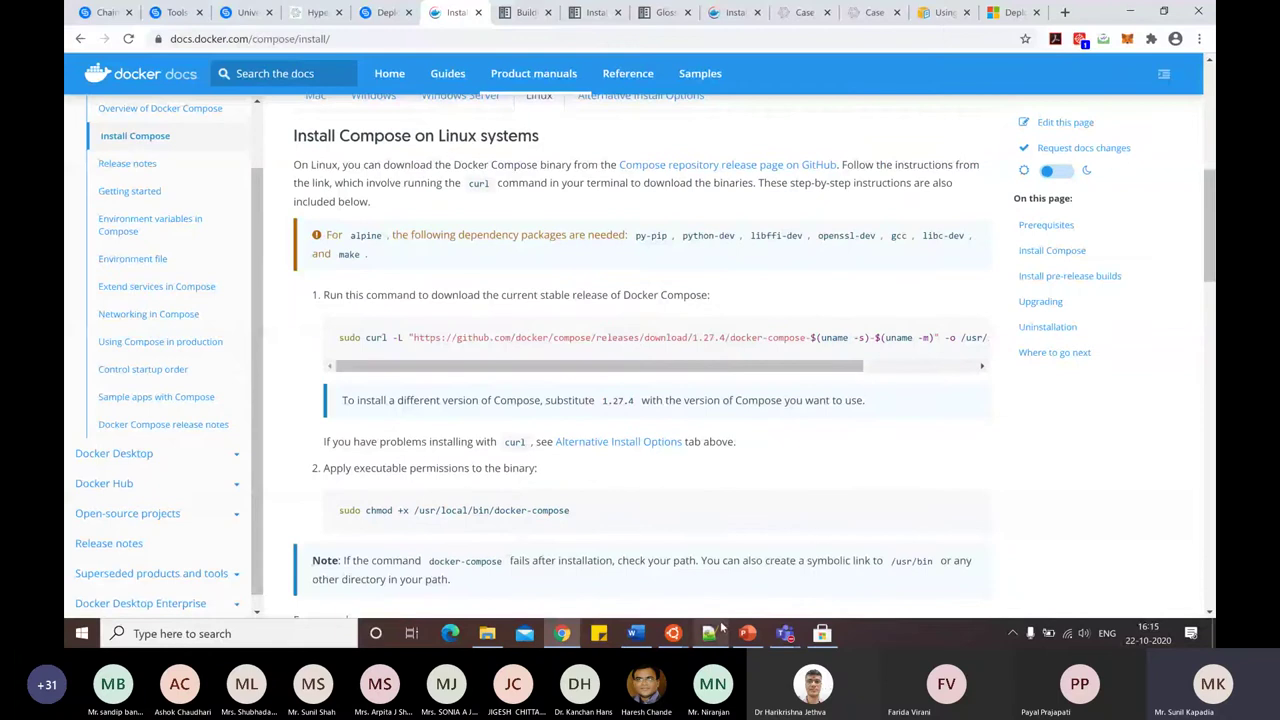
Check the installed Docker Compose version in the Ubuntu terminal with docker-compose -v.
click(672, 633)
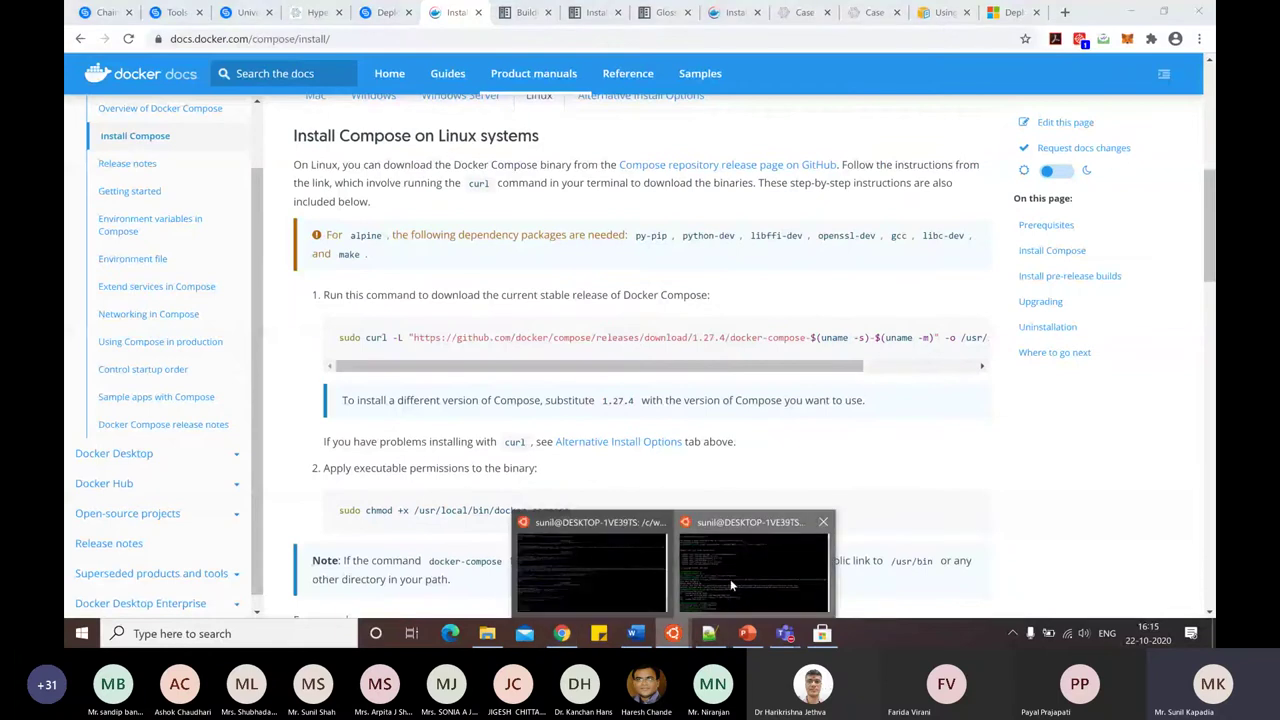
click(730, 579)
text(docker)
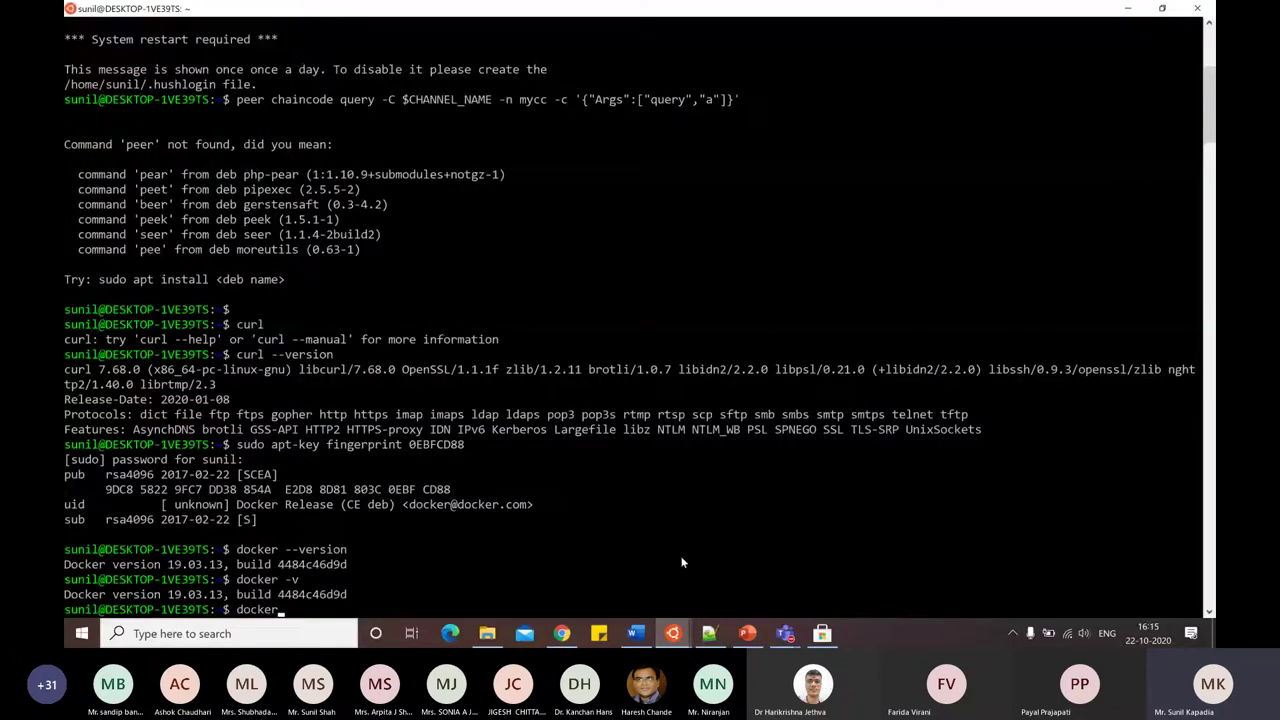
text(-compose -v)
key(Return)
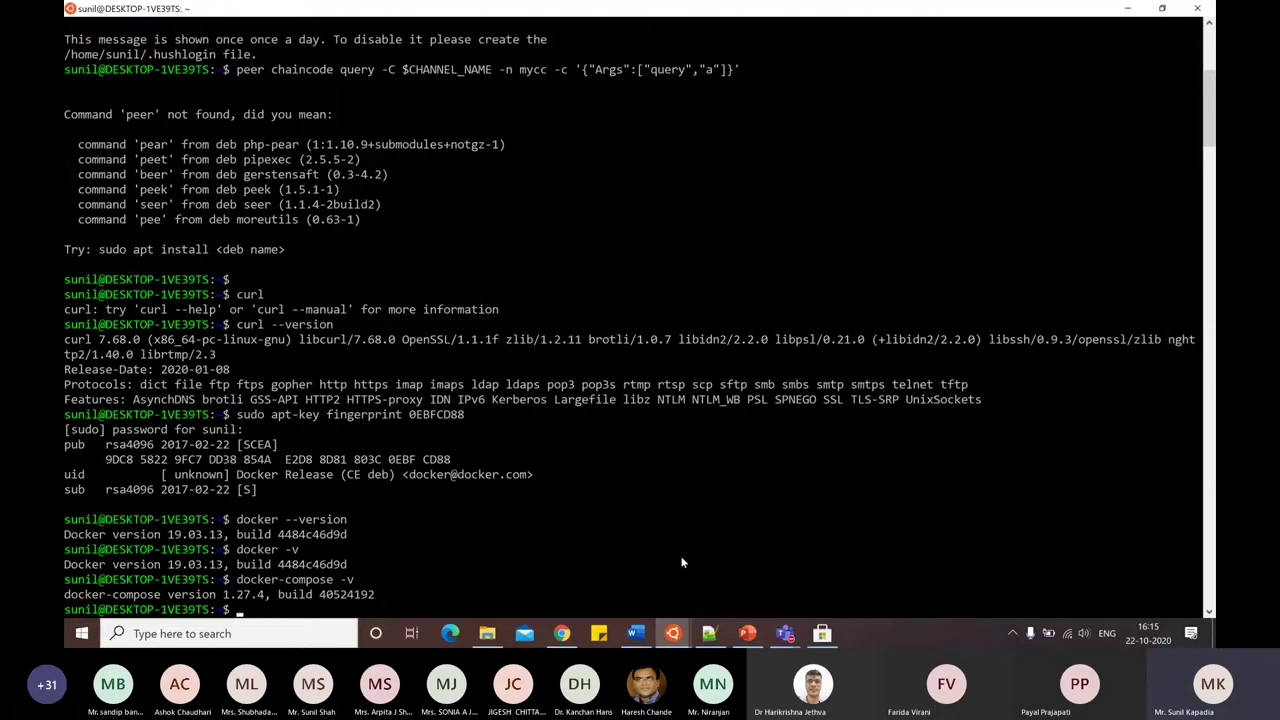
Back in the browser, highlight sudo chmod +x /usr/local/bin/docker-compose and review the symbolic link and installation test instructions.
key(alt+Tab)
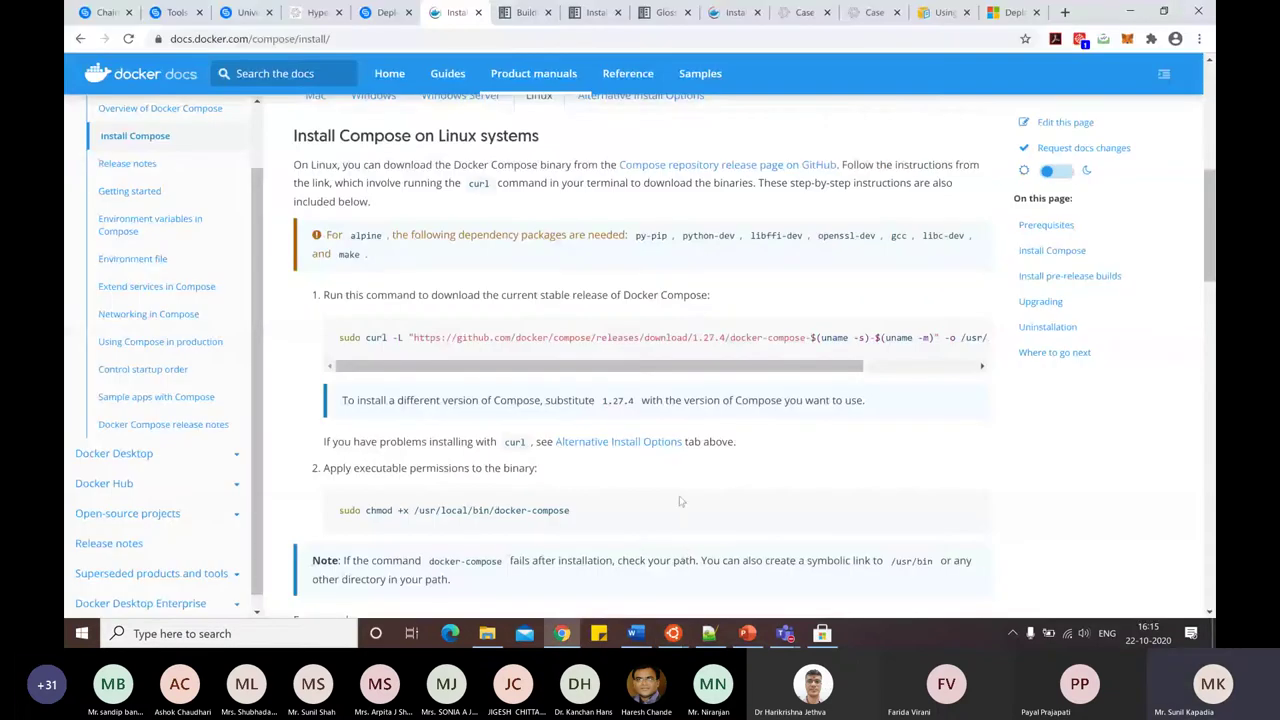
scroll(680, 502, down, 1)
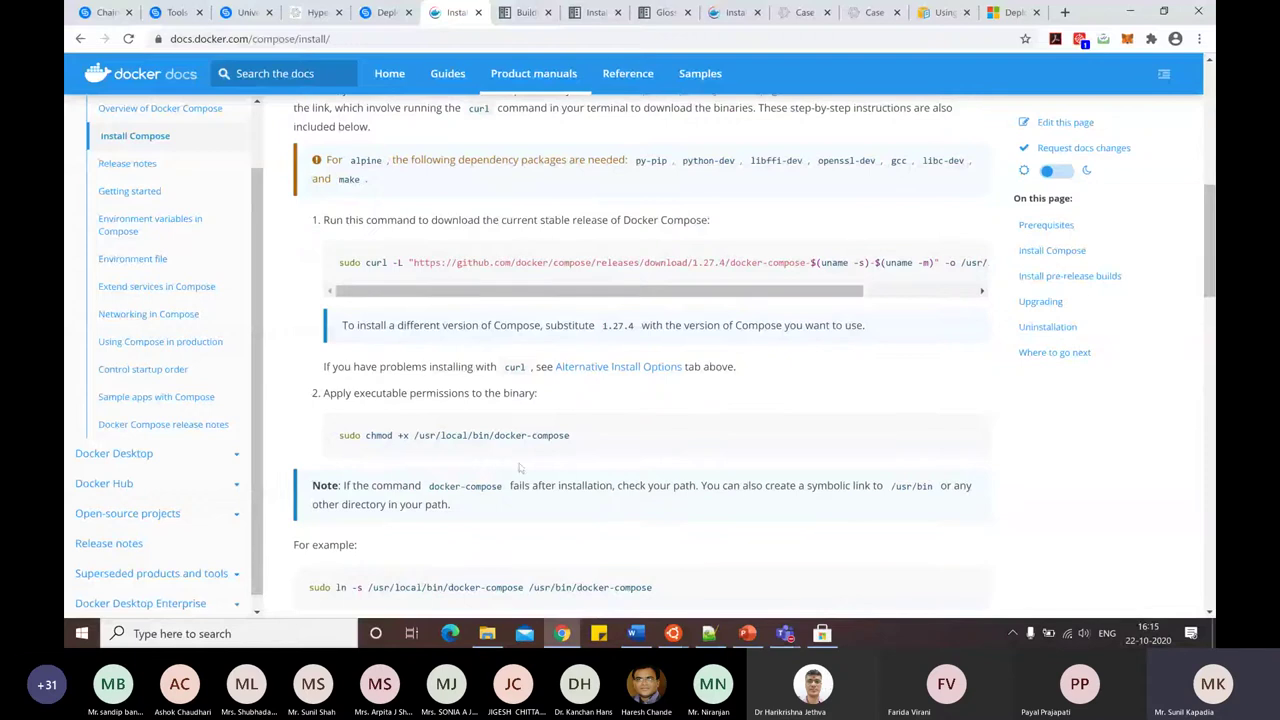
drag(340, 437, 629, 435)
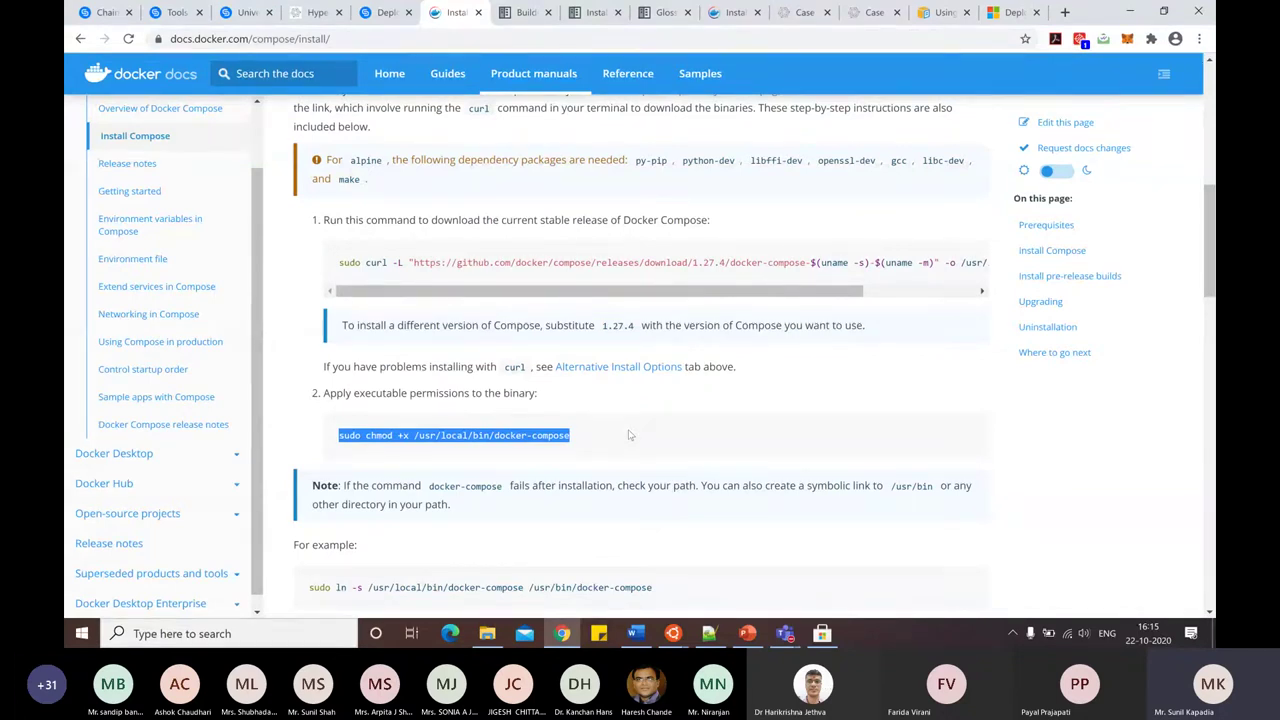
scroll(630, 435, down, 2)
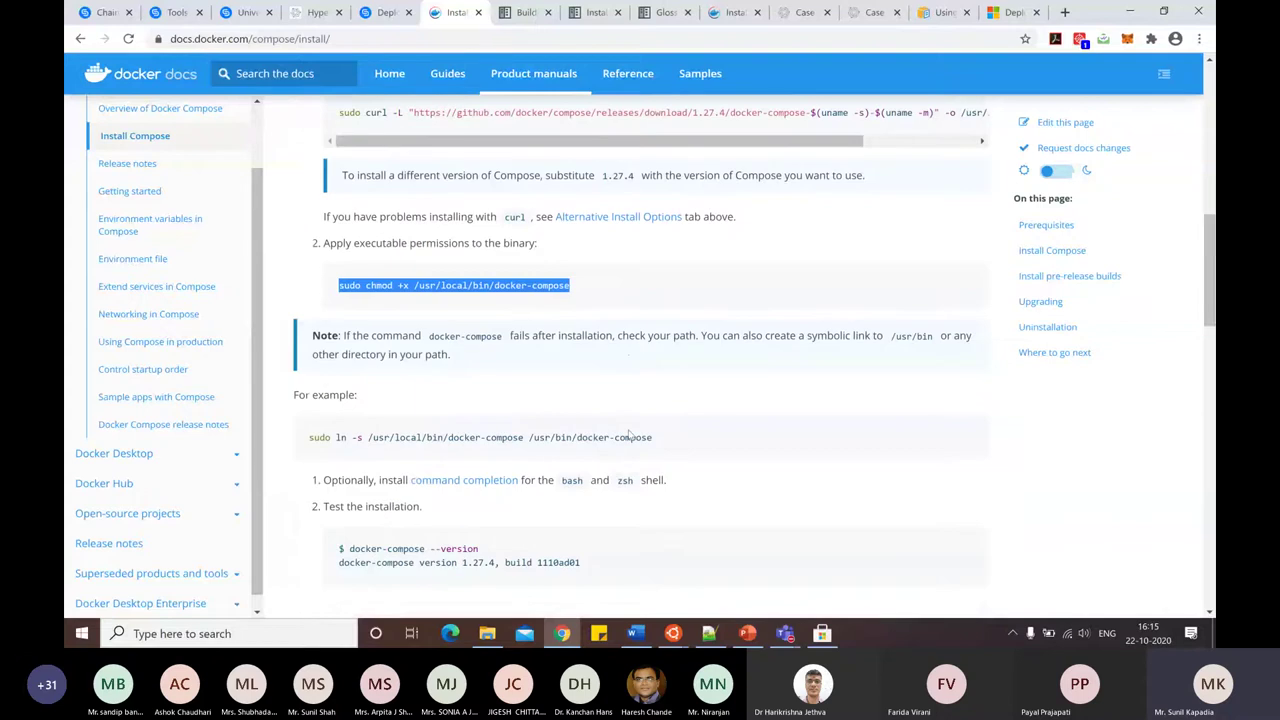
scroll(630, 435, down, 1)
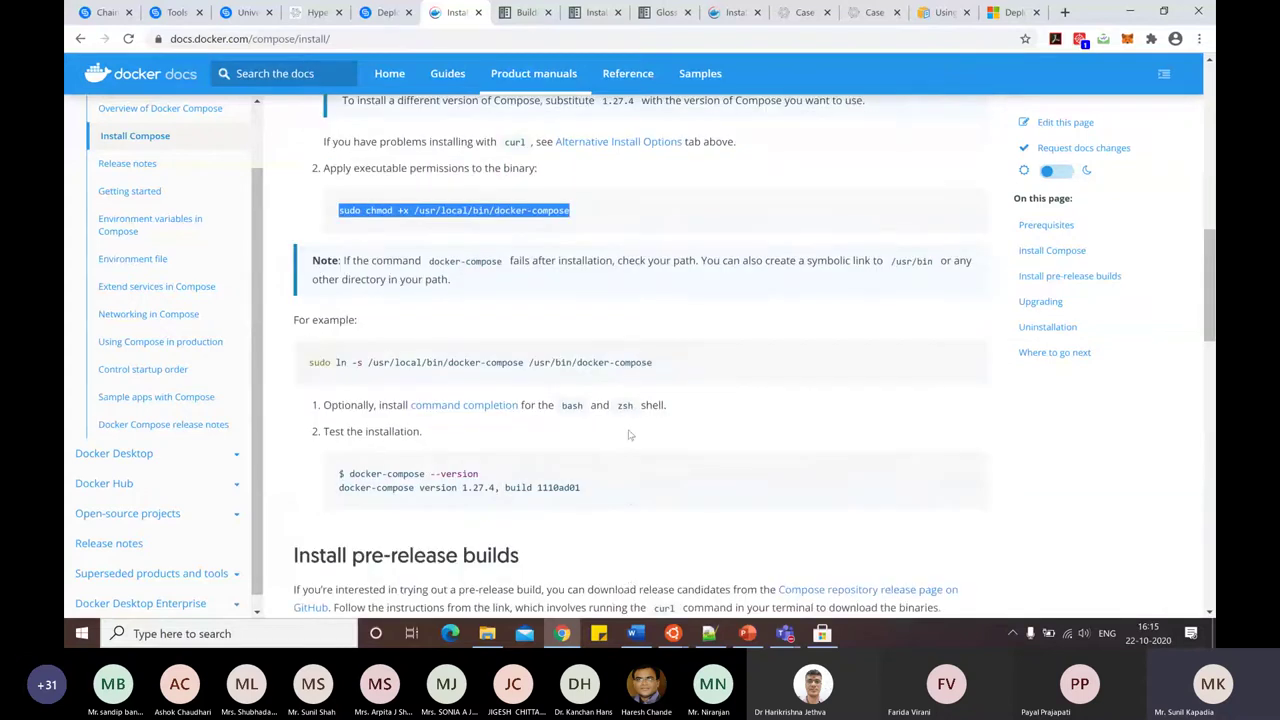
scroll(630, 435, down, 3)
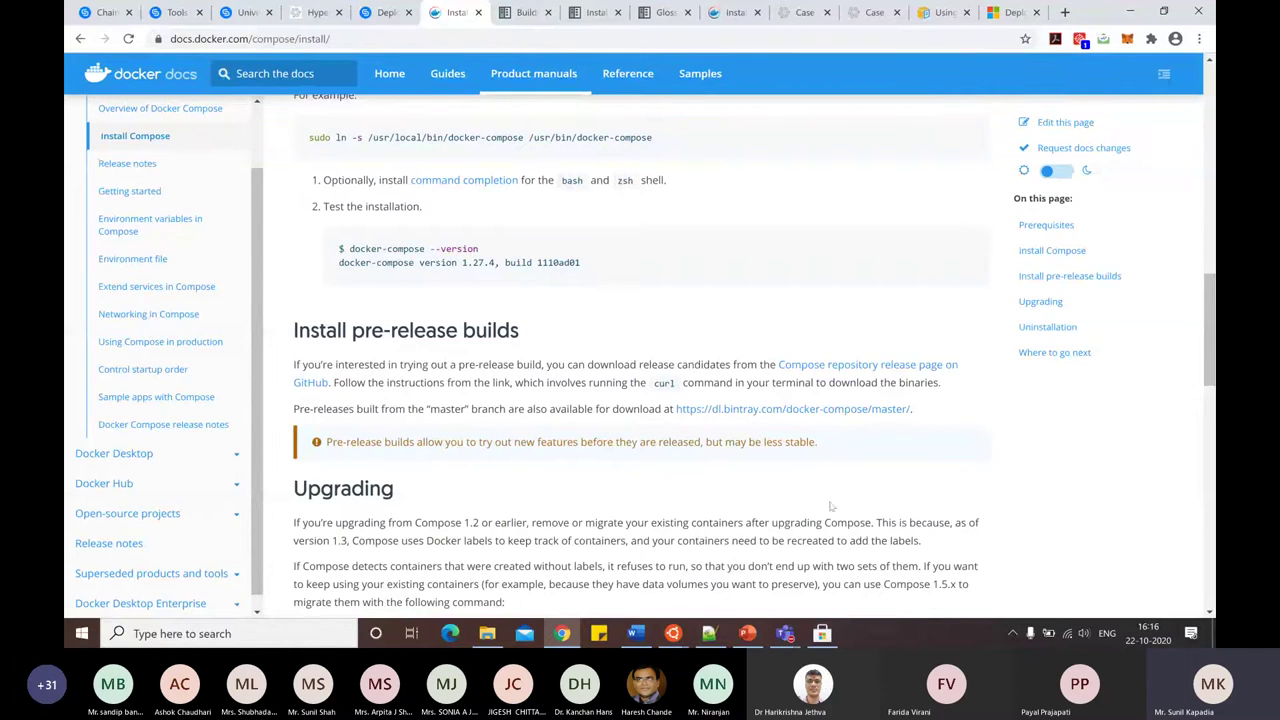
Switch to the Hyperledger Installation document in Word and review the steps from installing Docker Compose through Go, DOCKER_HOST mapping and NodeJS.
click(635, 634)
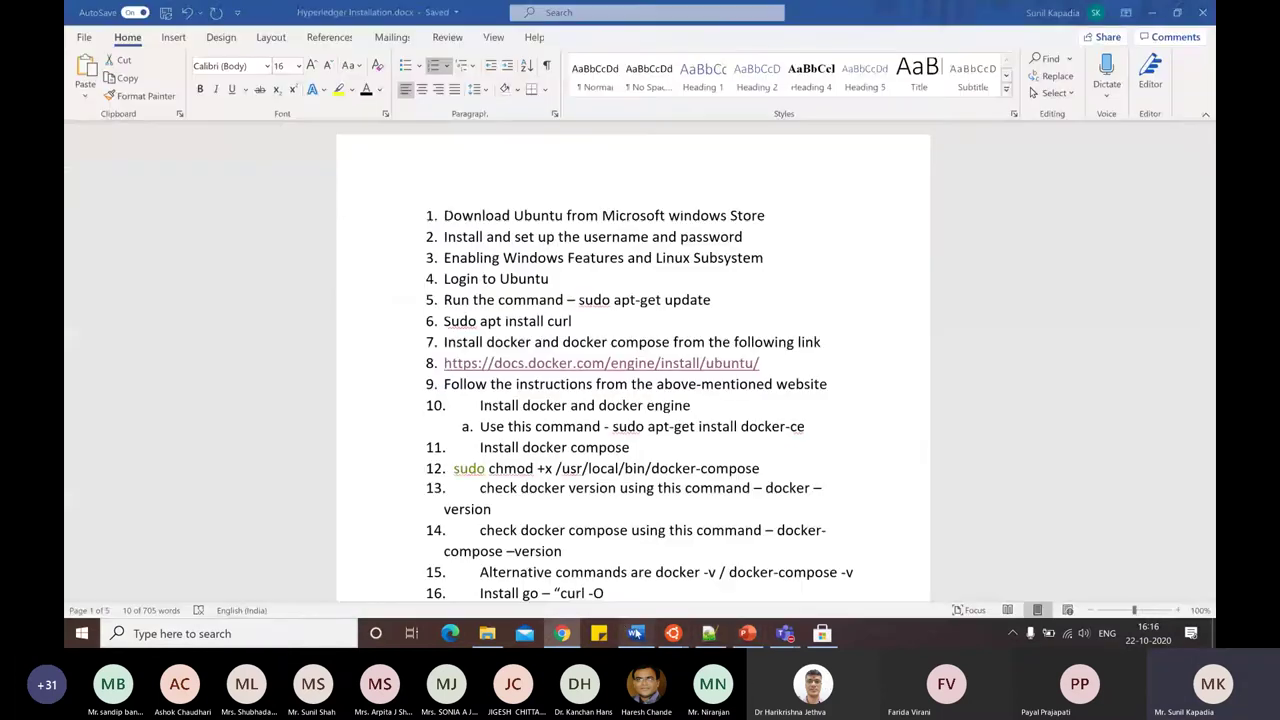
click(784, 365)
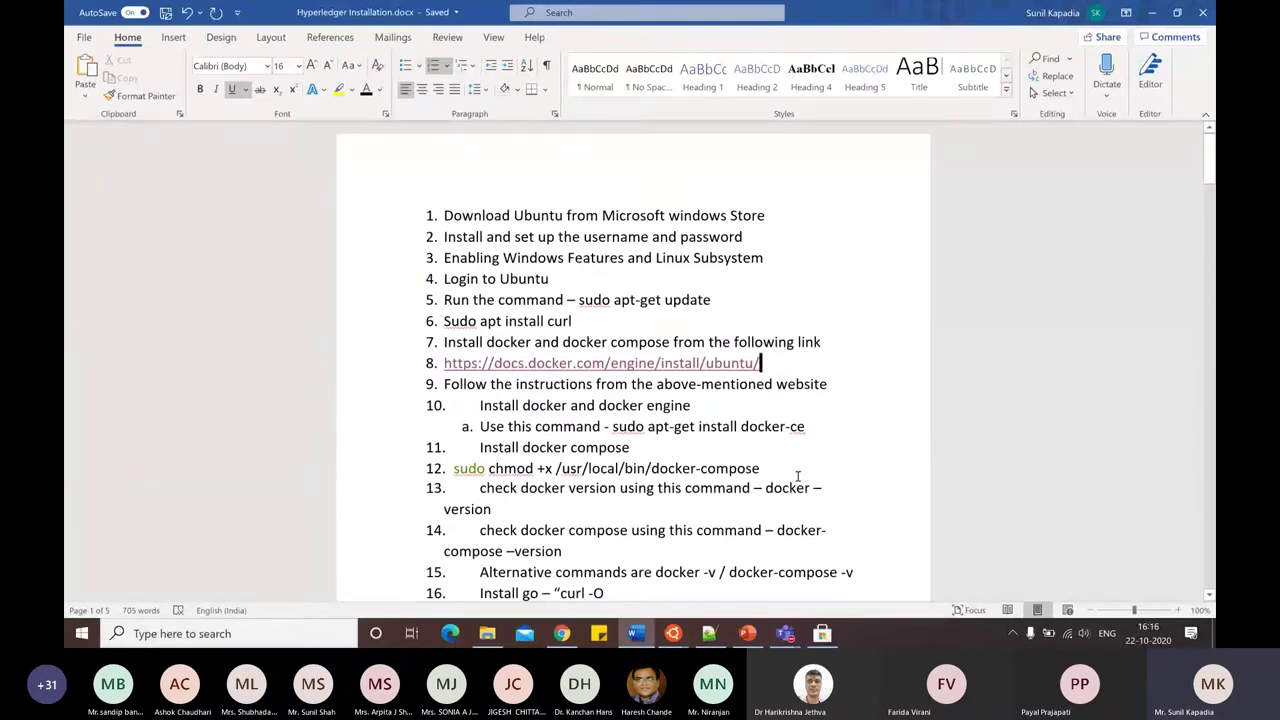
click(660, 450)
scroll(675, 514, down, 1)
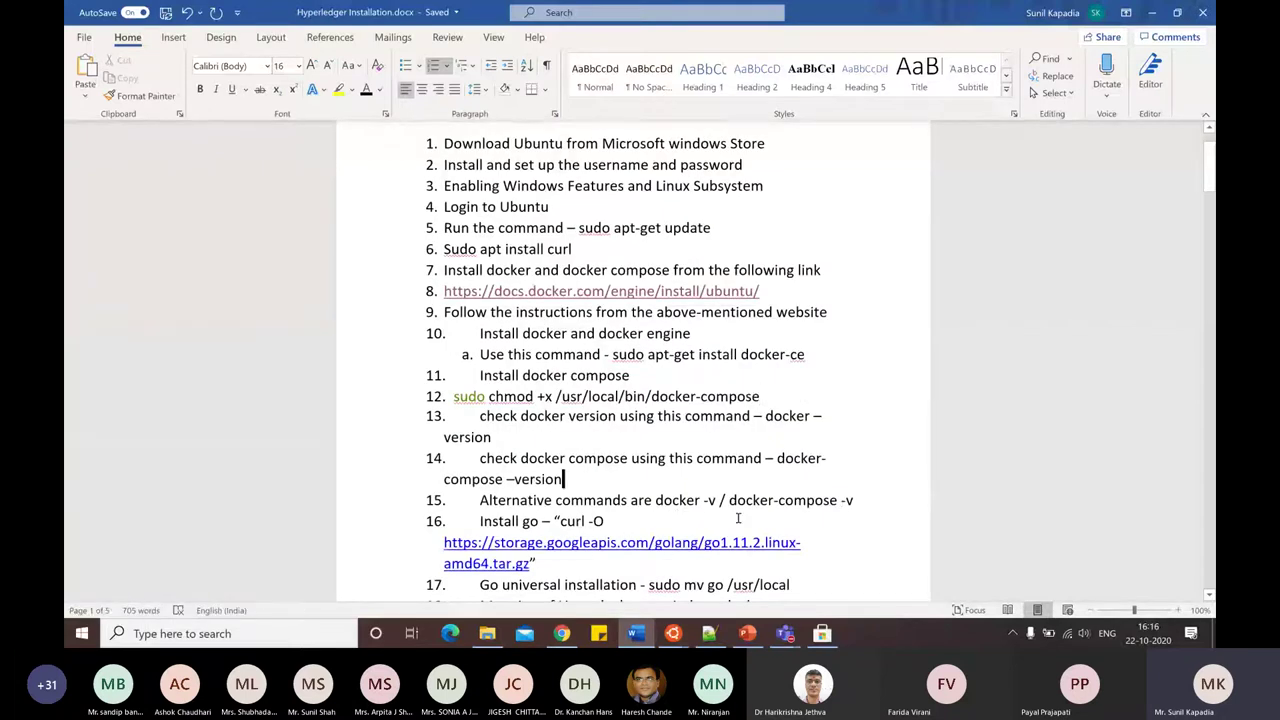
scroll(739, 518, down, 1)
scroll(600, 521, down, 1)
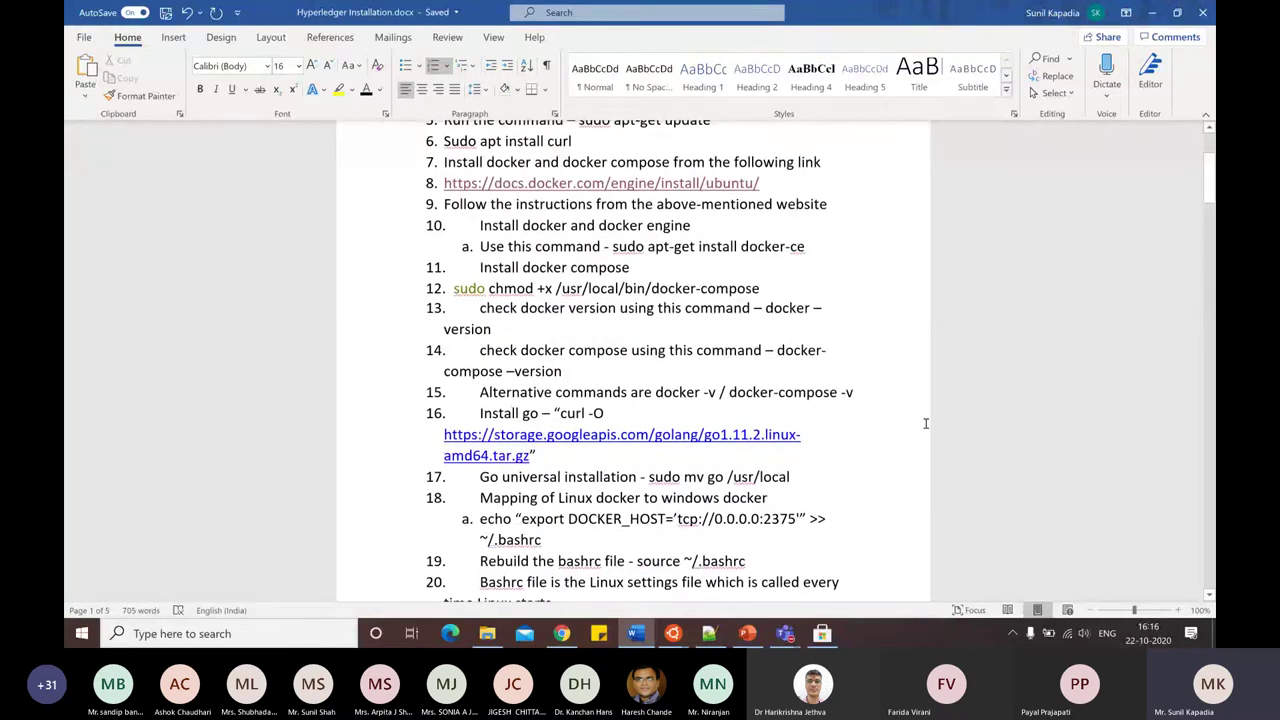
scroll(926, 423, down, 1)
scroll(926, 423, down, 1)
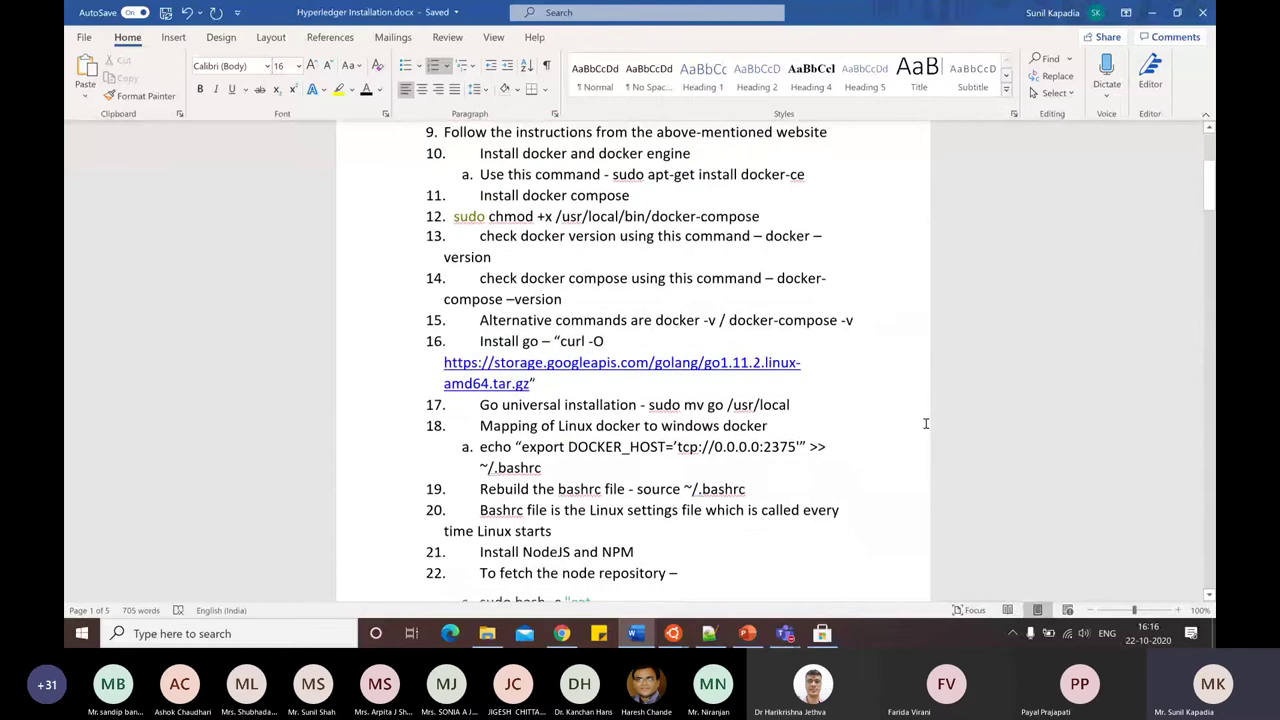
Switch to the browser, search for golang in a new tab, and open and review the official Go home page.
click(552, 636)
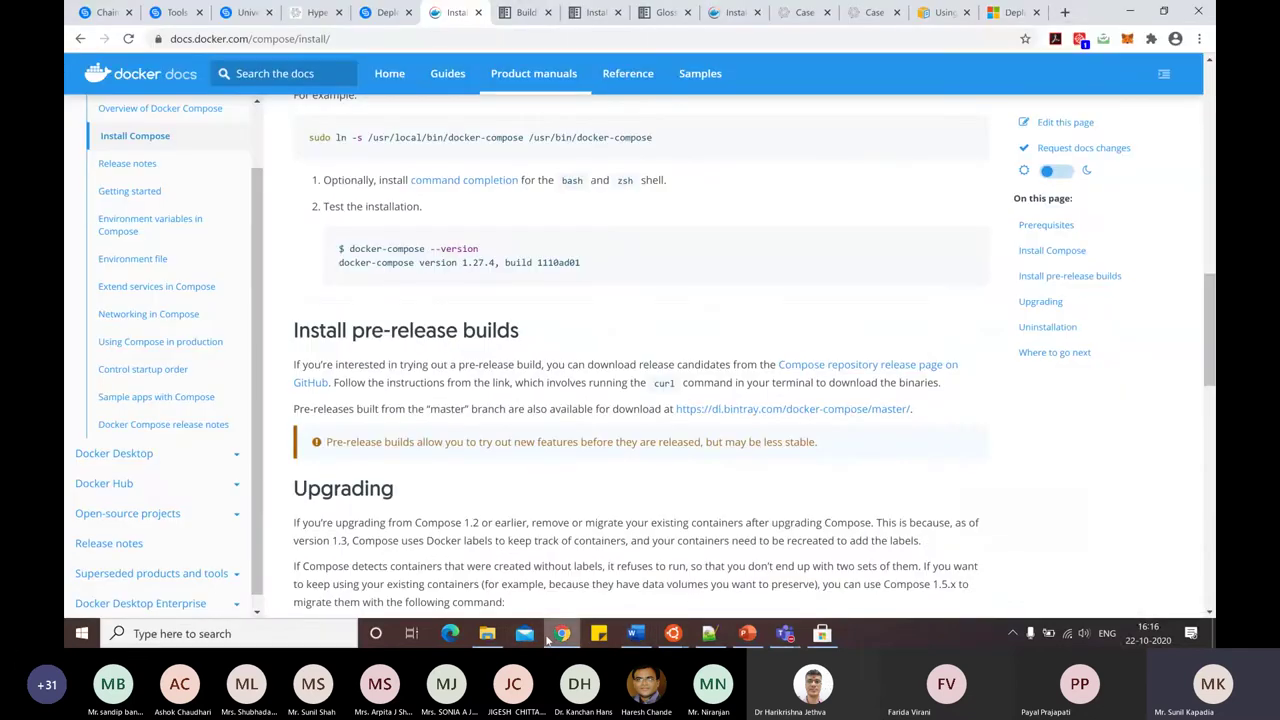
click(1065, 12)
text(golang in)
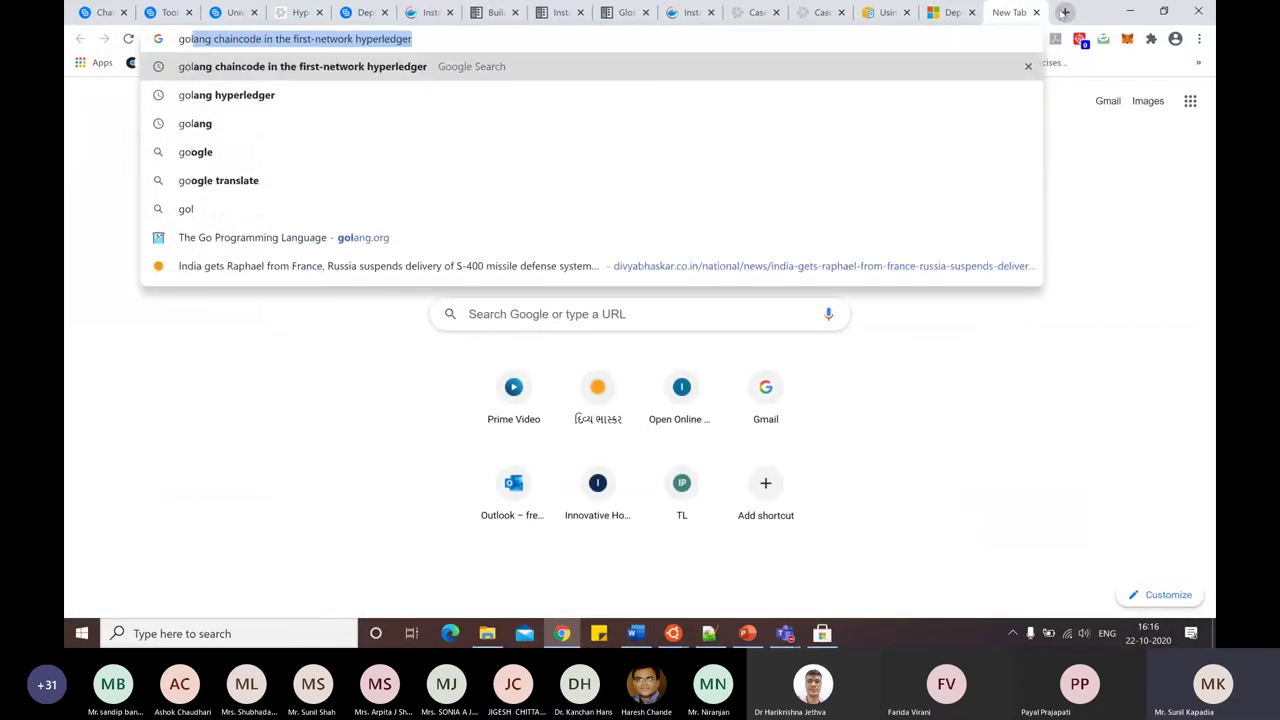
key(BackSpace)
key(BackSpace)
key(BackSpace)
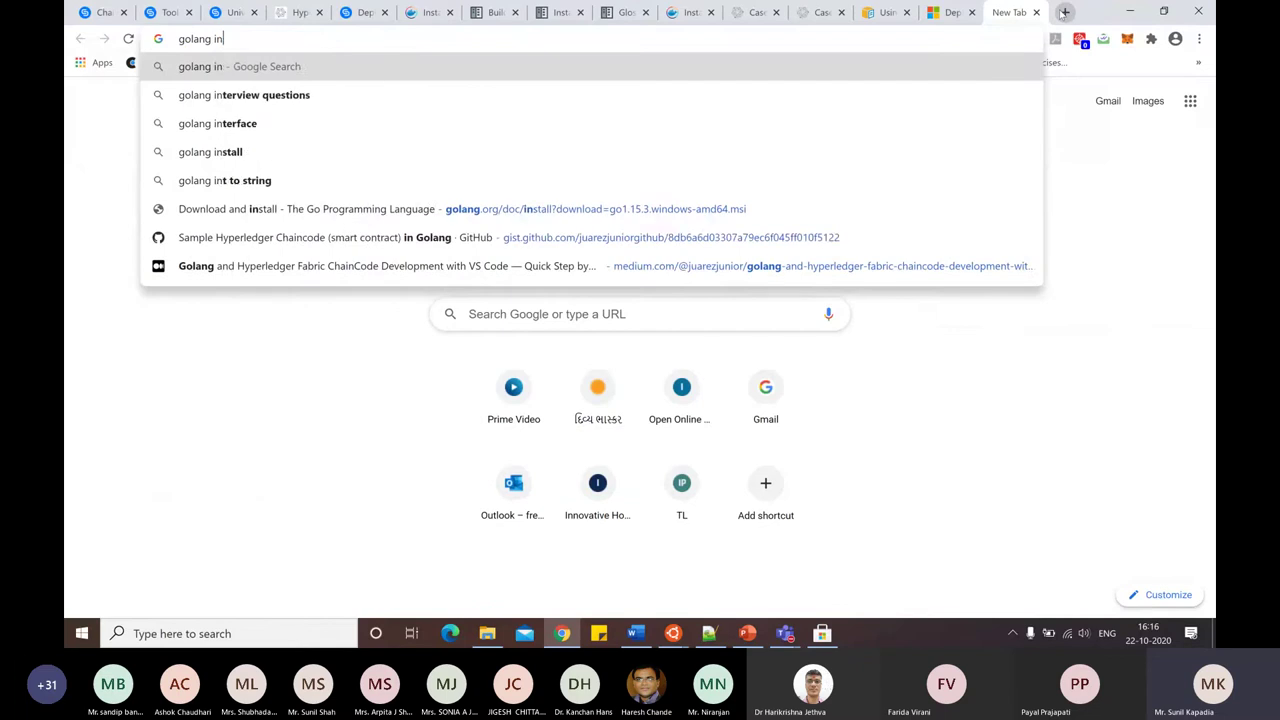
key(Return)
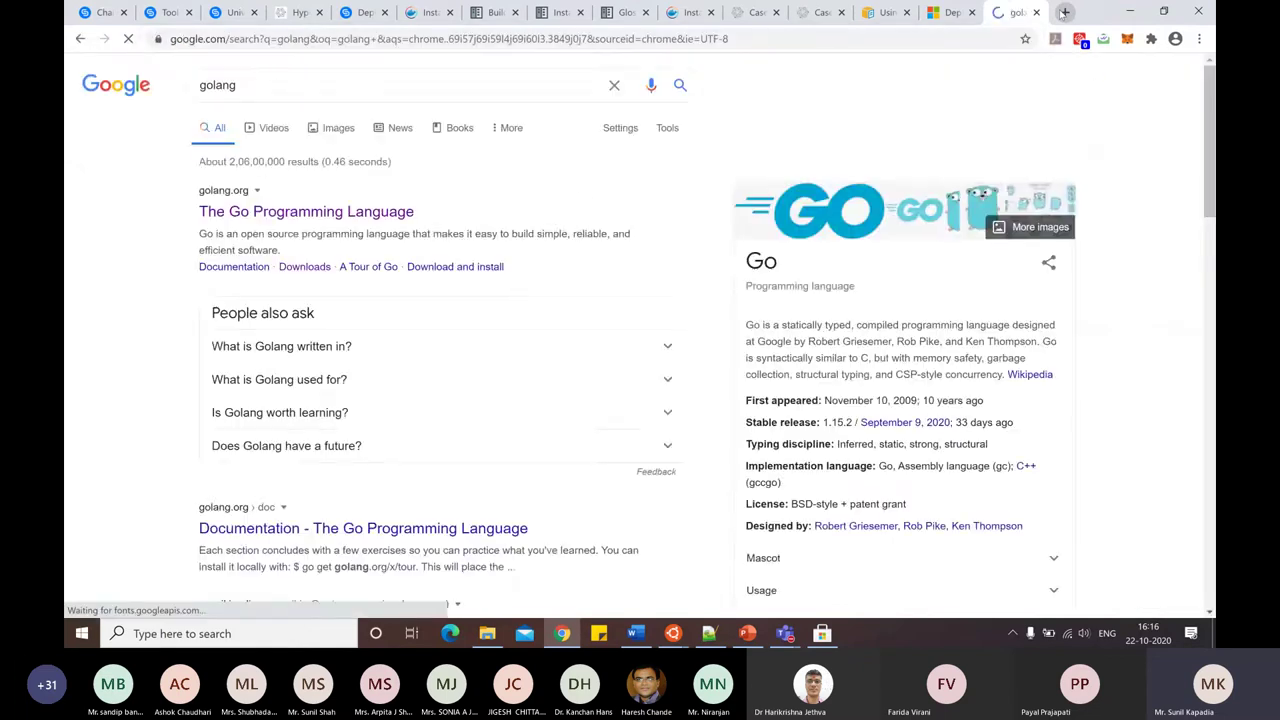
click(310, 212)
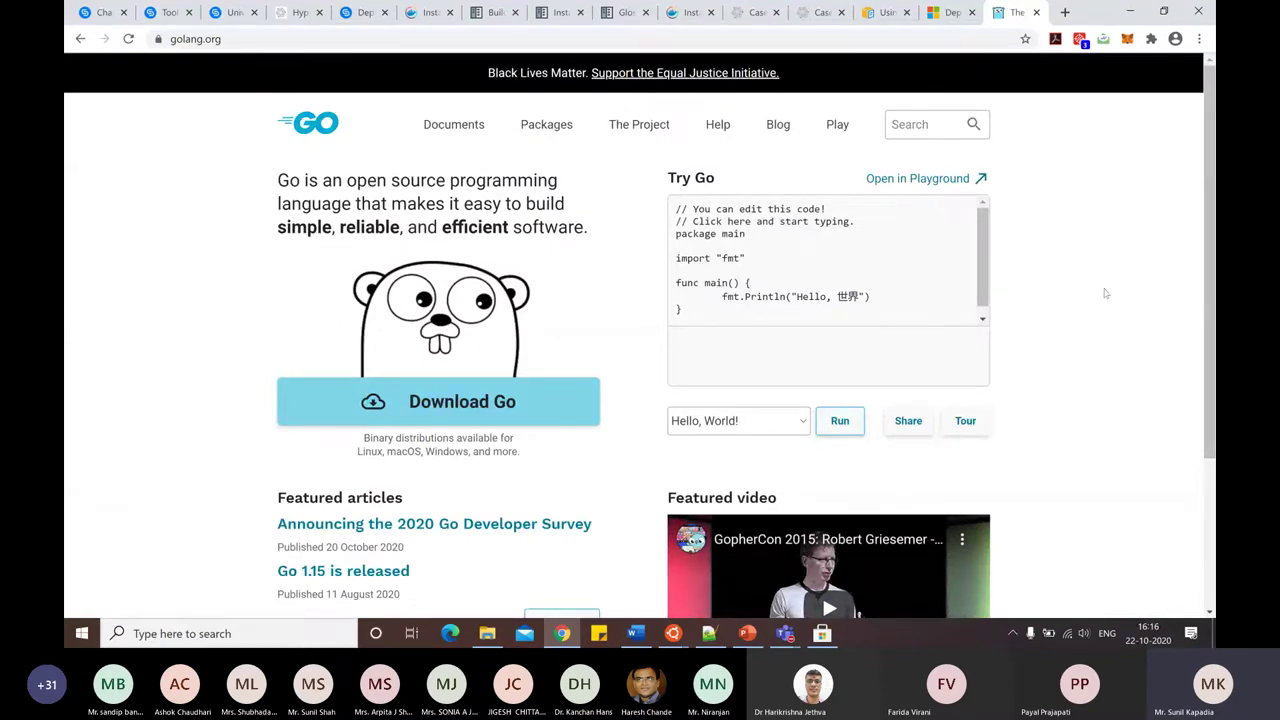
scroll(1107, 277, down, 3)
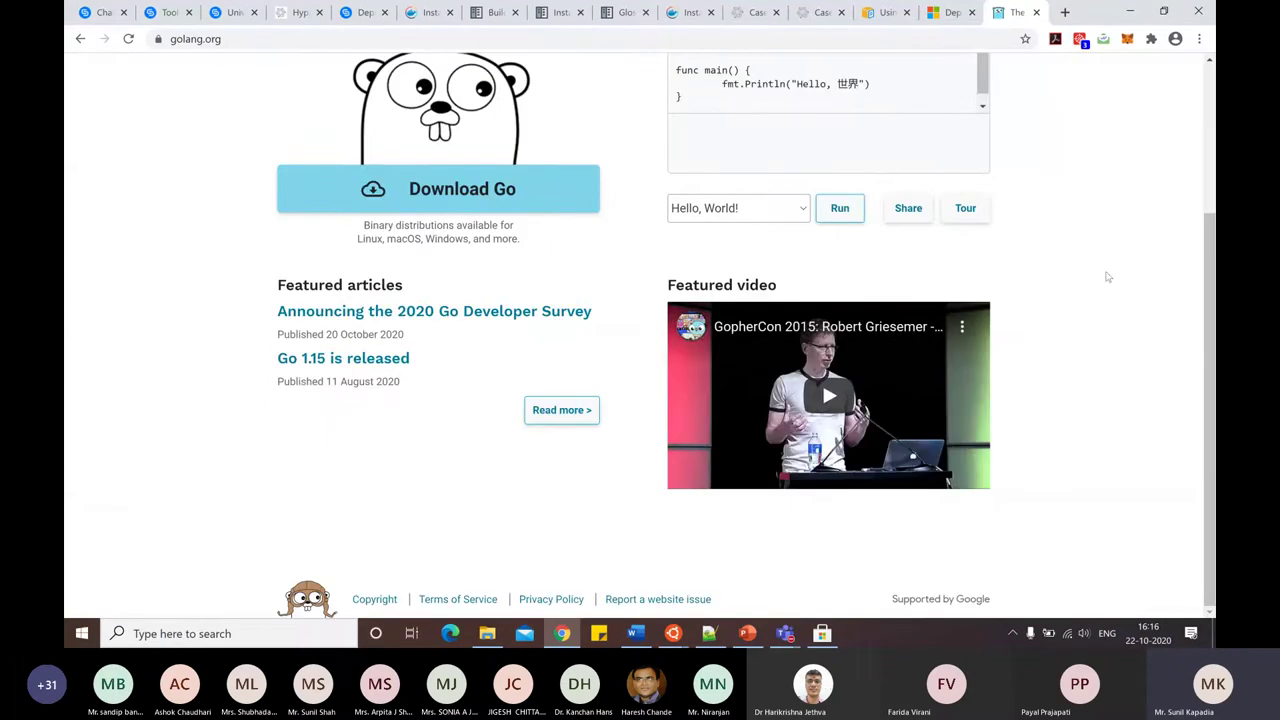
scroll(490, 488, up, 3)
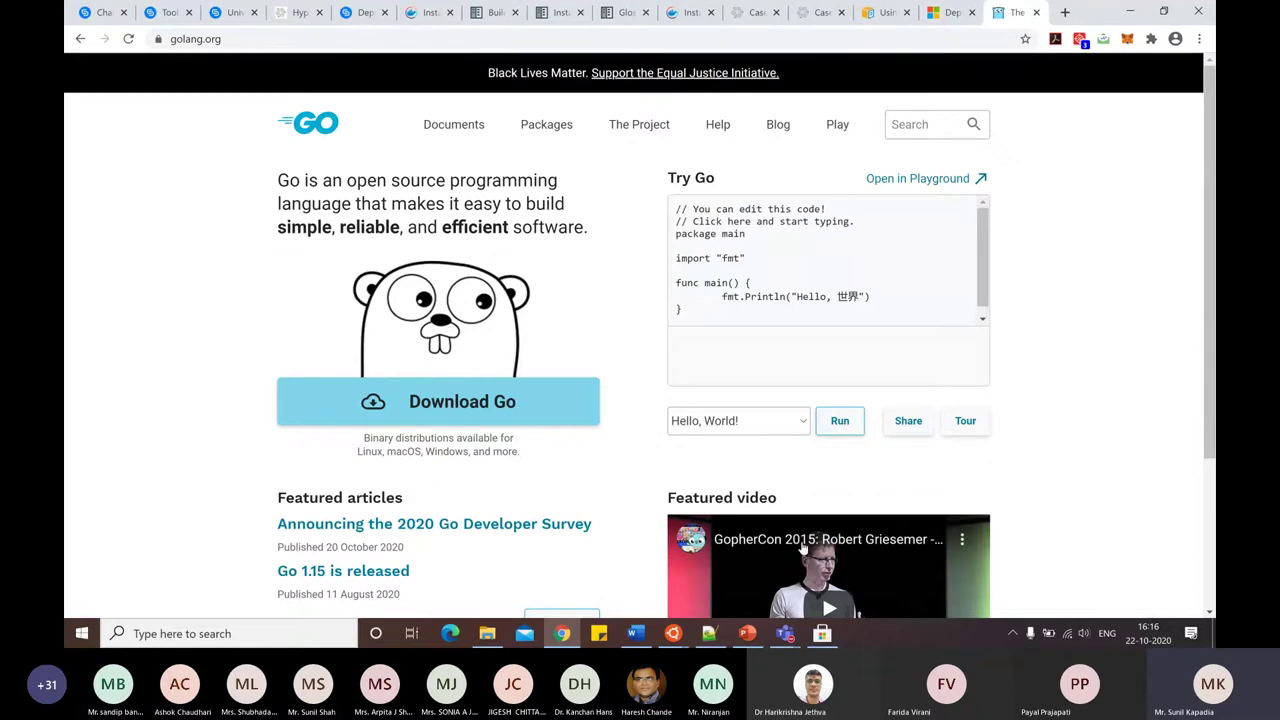
Switch to the Ubuntu terminal and check for an installed Go version with go -v.
click(646, 635)
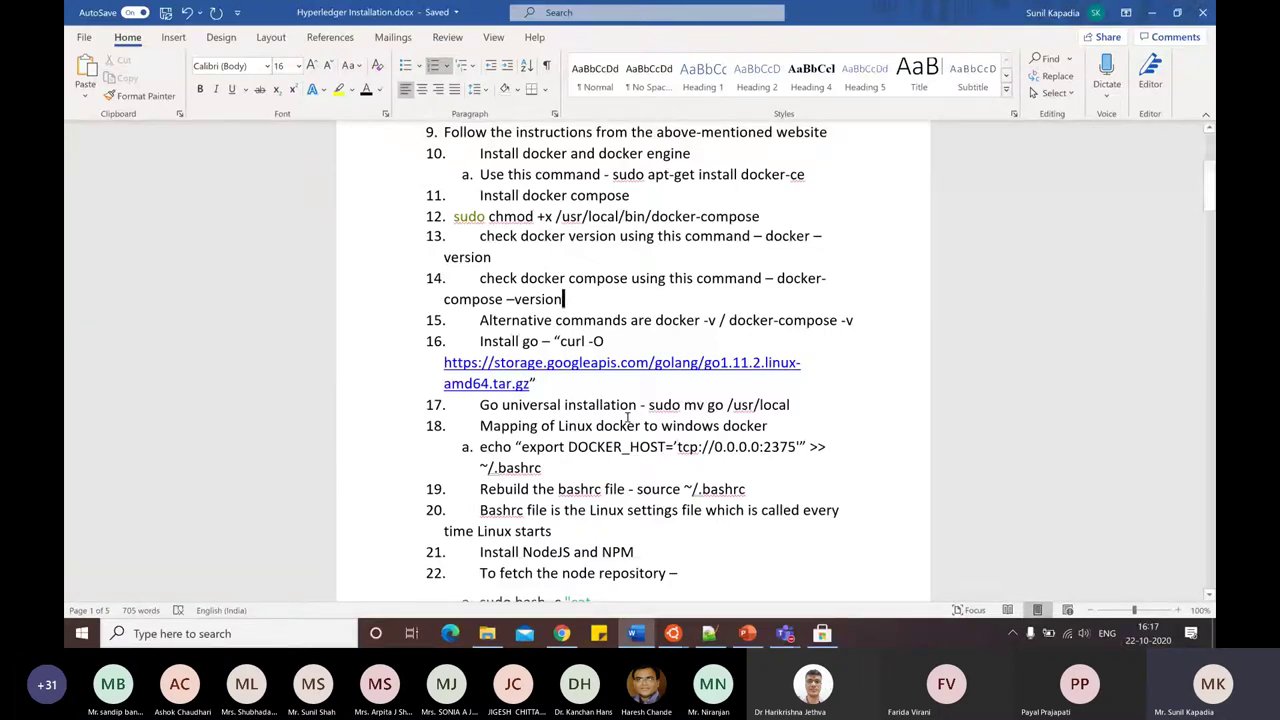
mouse_move(673, 633)
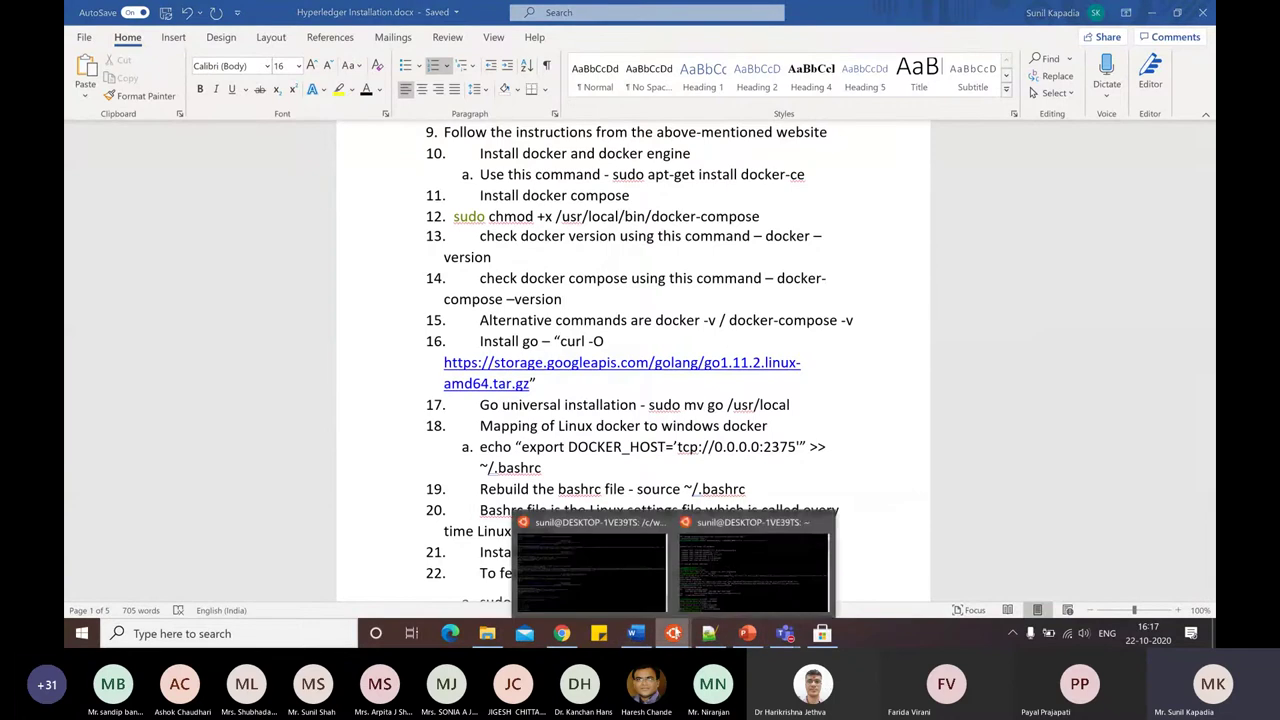
click(727, 569)
text(go )
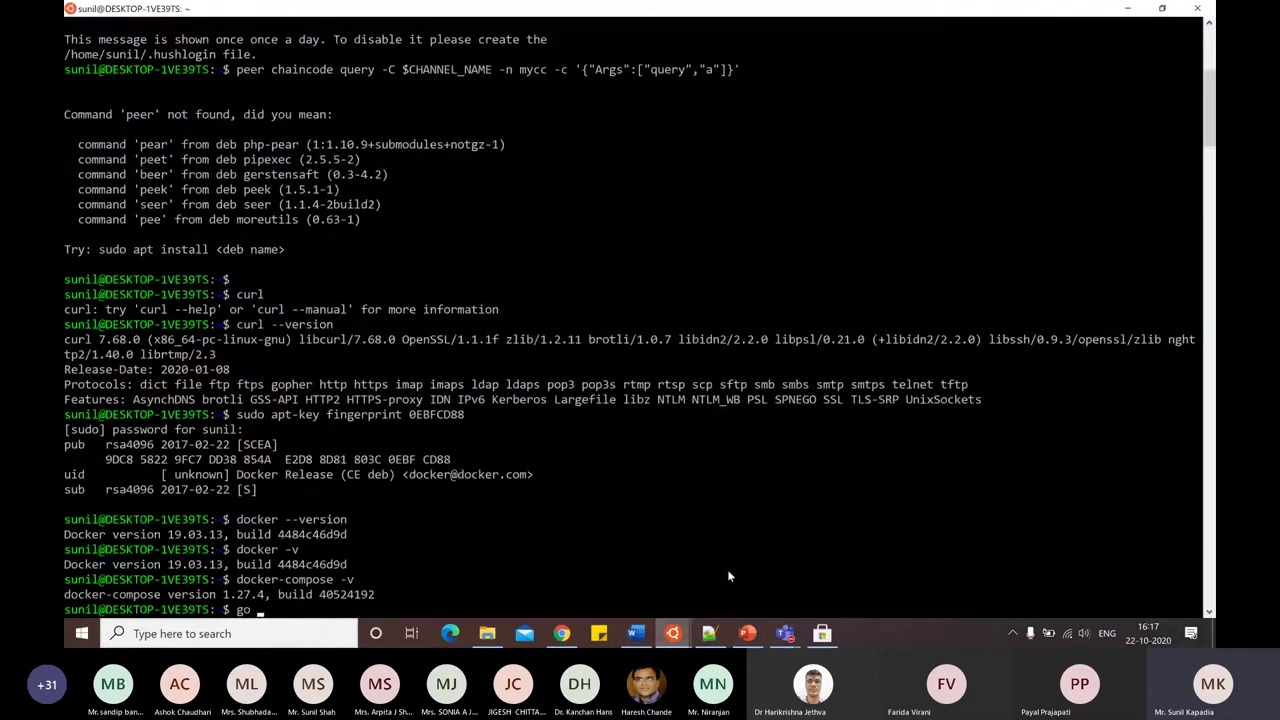
text(-v)
key(Return)
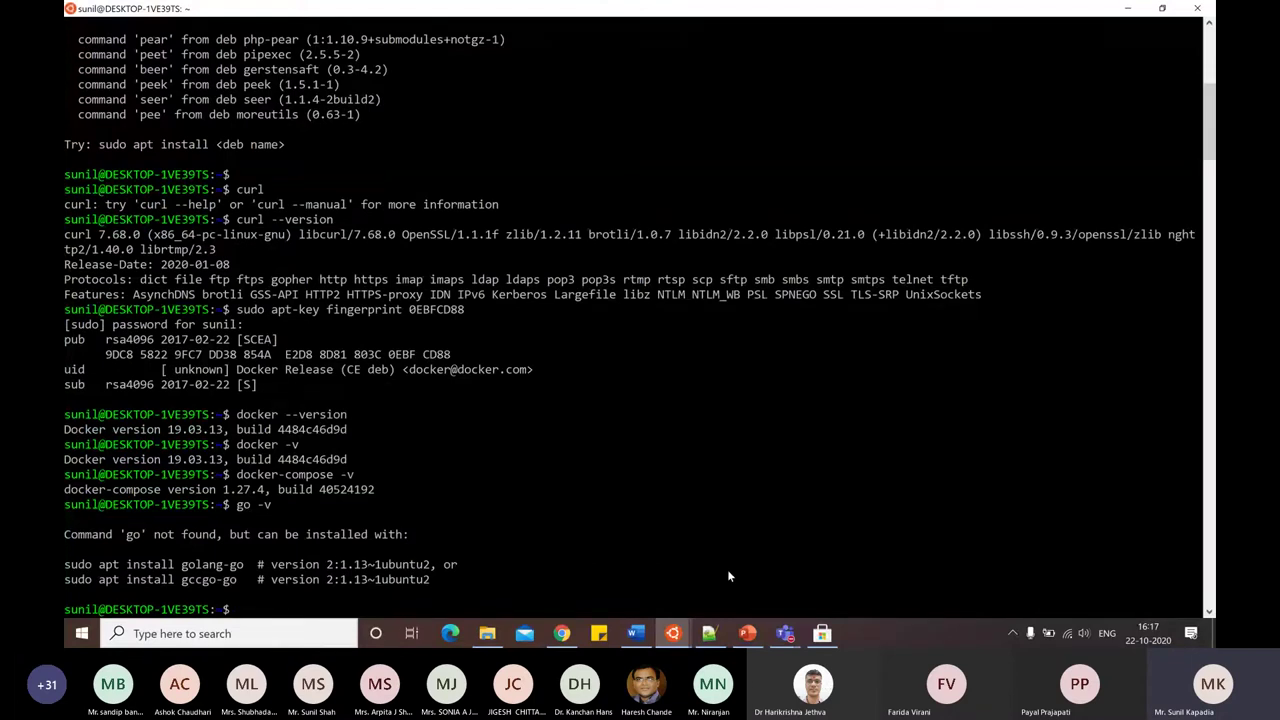
Try the alternative Go version checks golang-go -v and golang -v.
text(golang-go -v)
key(Return)
text(g)
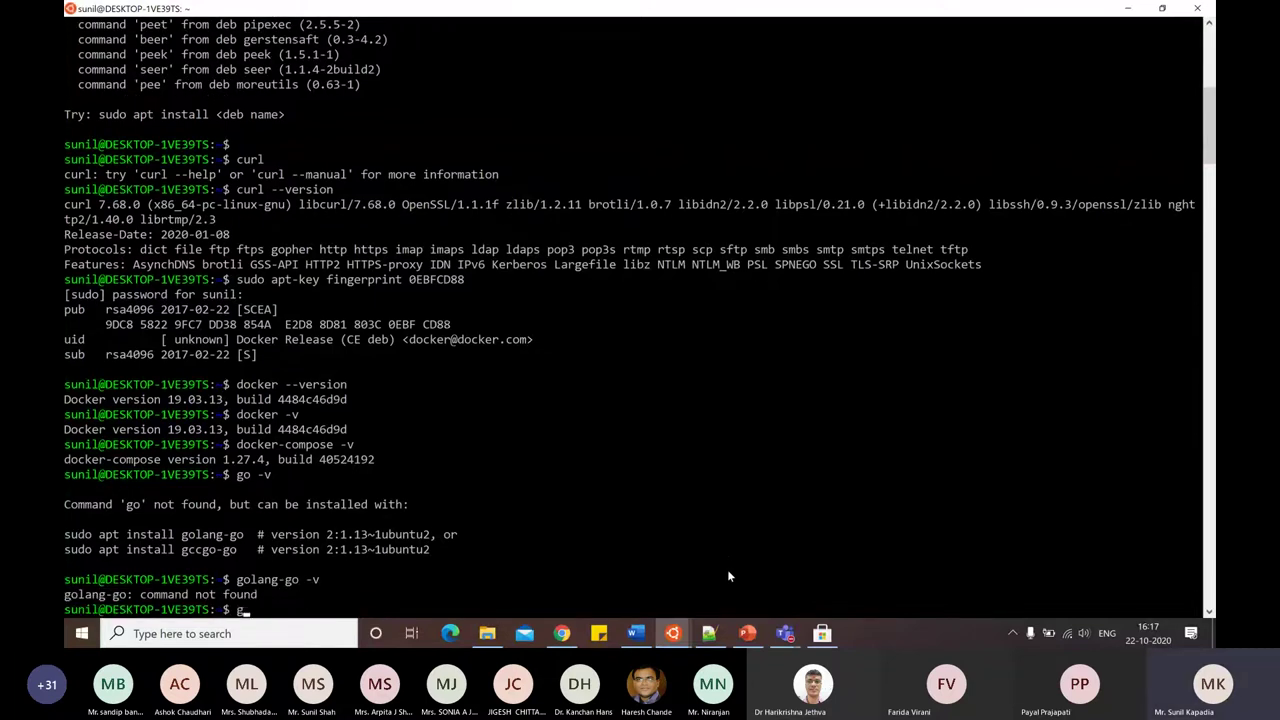
text(olang -v)
key(Return)
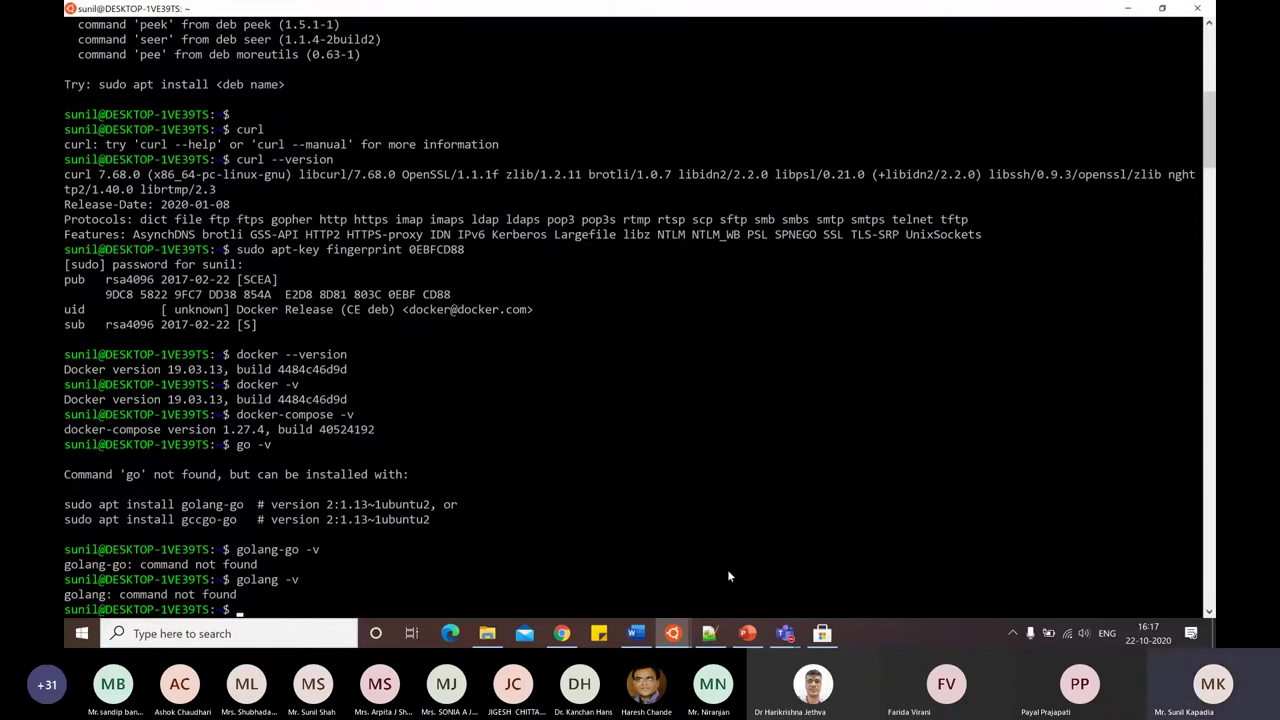
Return to the Word notes, highlight the Go universal installation line with sudo mv go /usr/local, and review the Docker mapping steps.
key(alt+Tab)
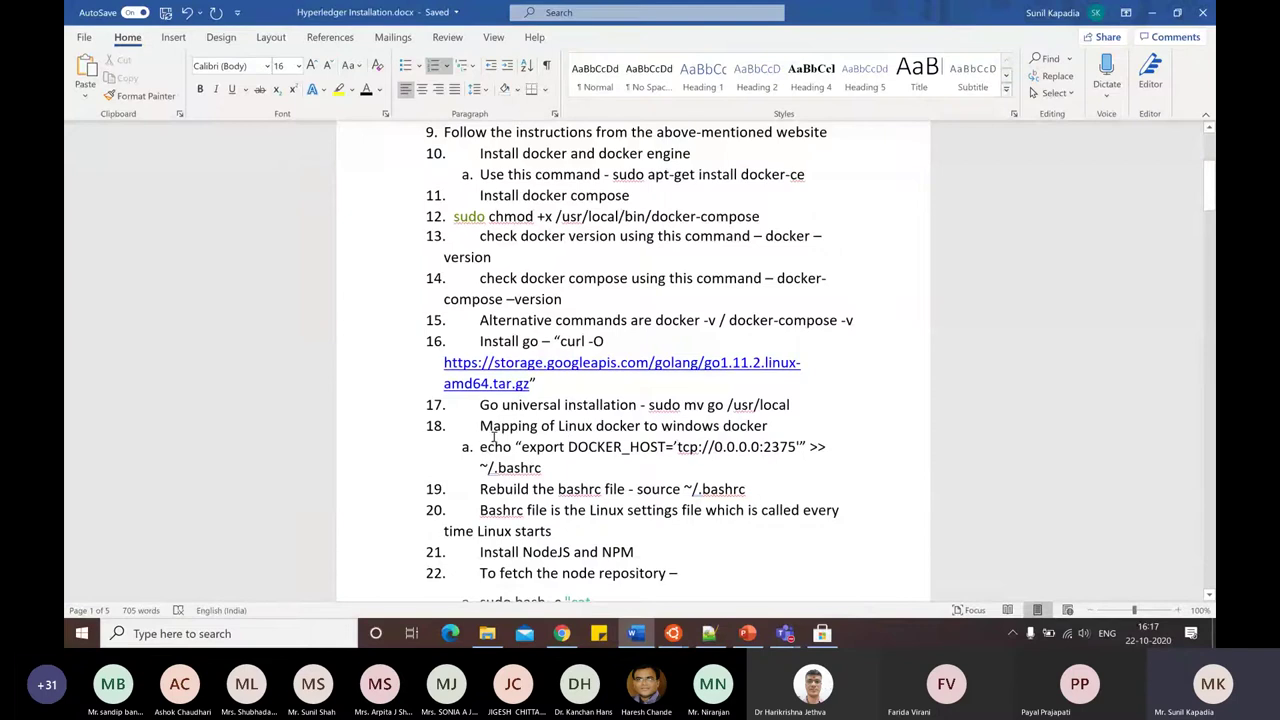
click(483, 404)
drag(520, 405, 795, 406)
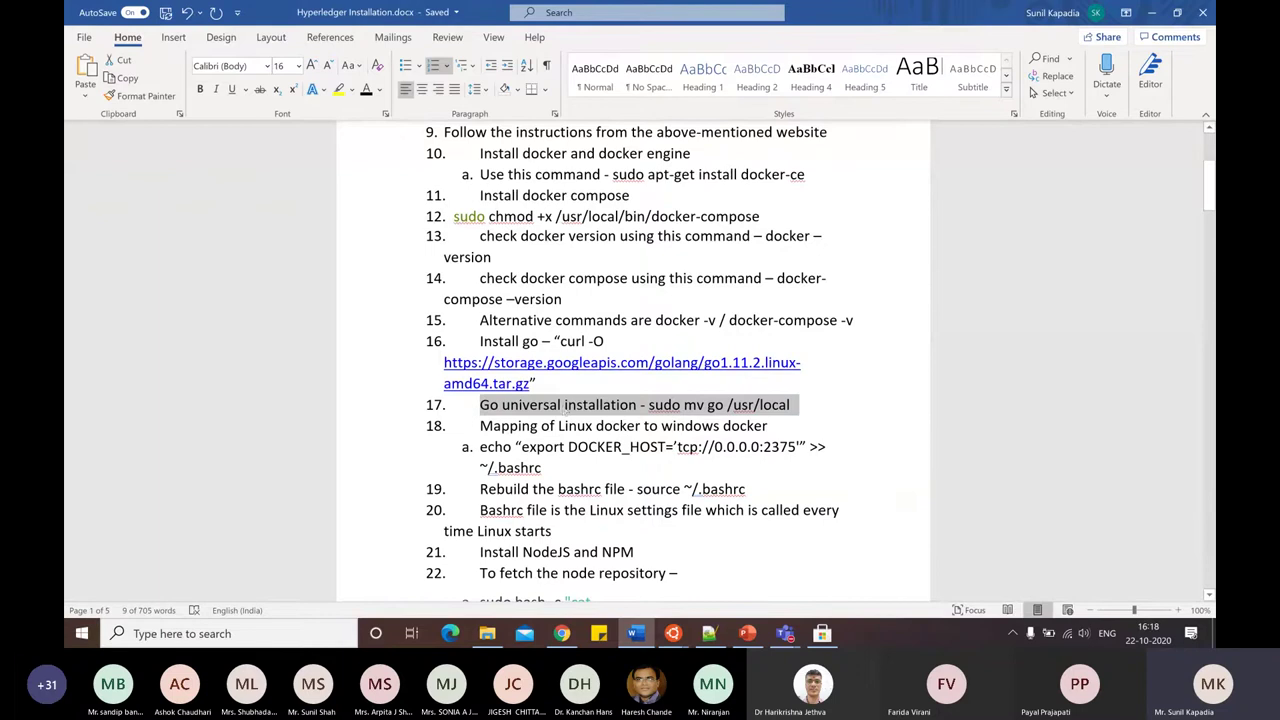
click(563, 405)
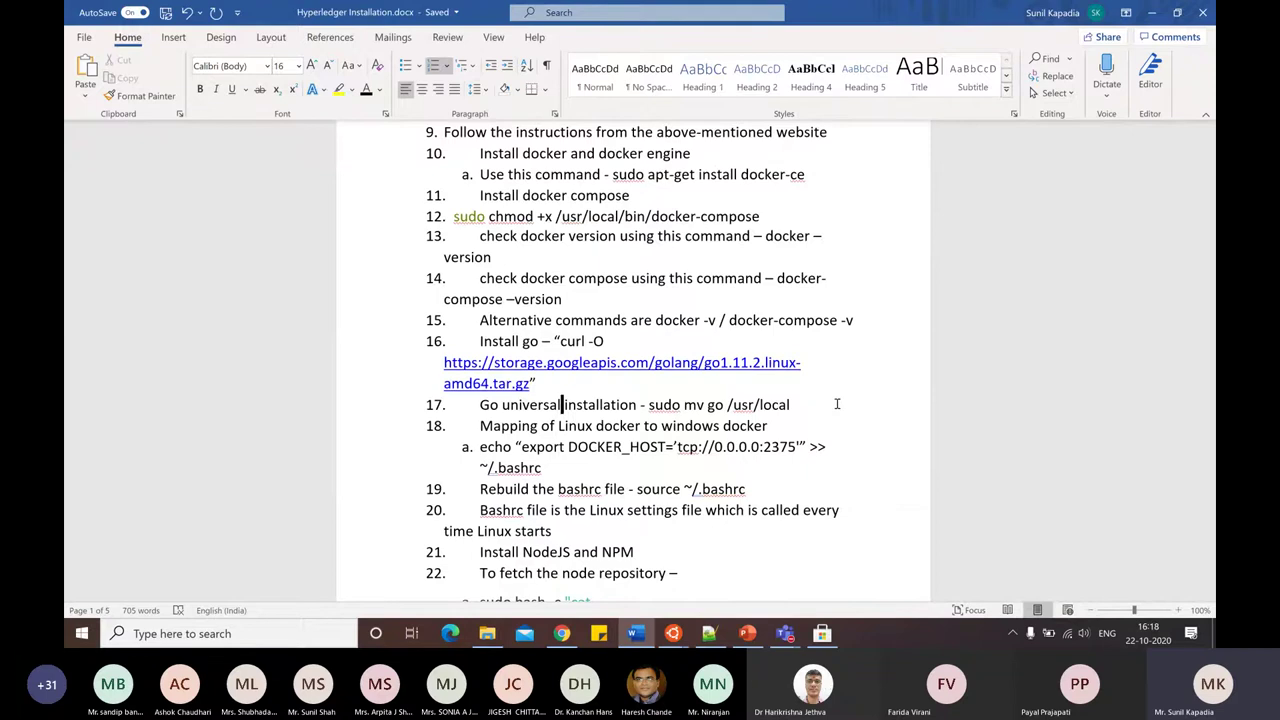
scroll(717, 453, down, 1)
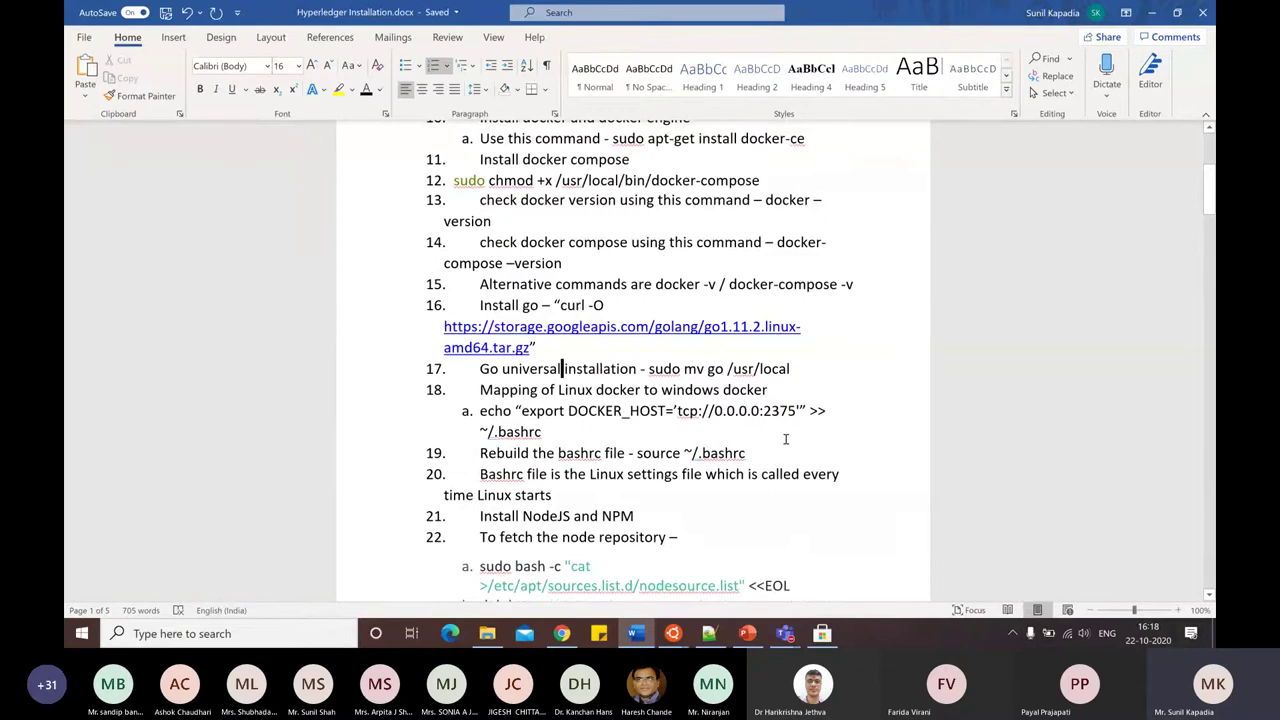
scroll(785, 439, down, 1)
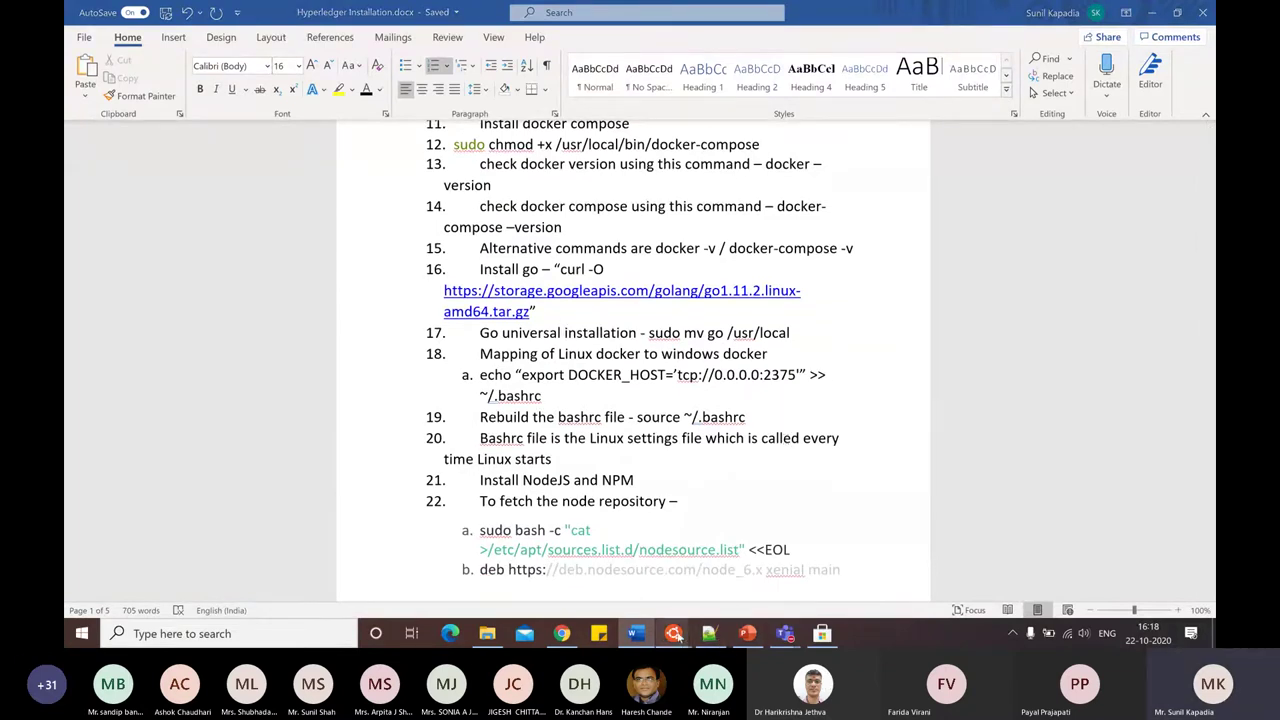
Open Docker Desktop's General settings, review the option exposing the daemon on tcp://localhost:2375 without TLS, and close the settings window.
mouse_move(672, 635)
click(738, 565)
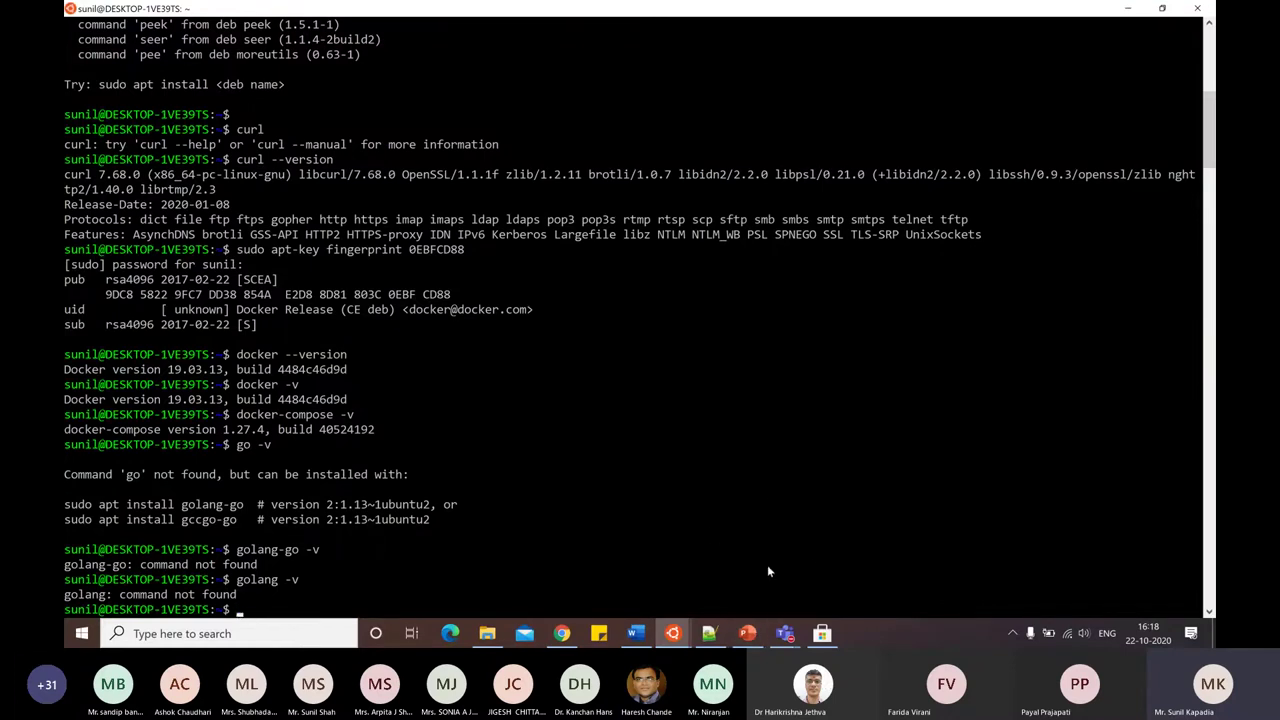
click(1011, 634)
right_click(983, 606)
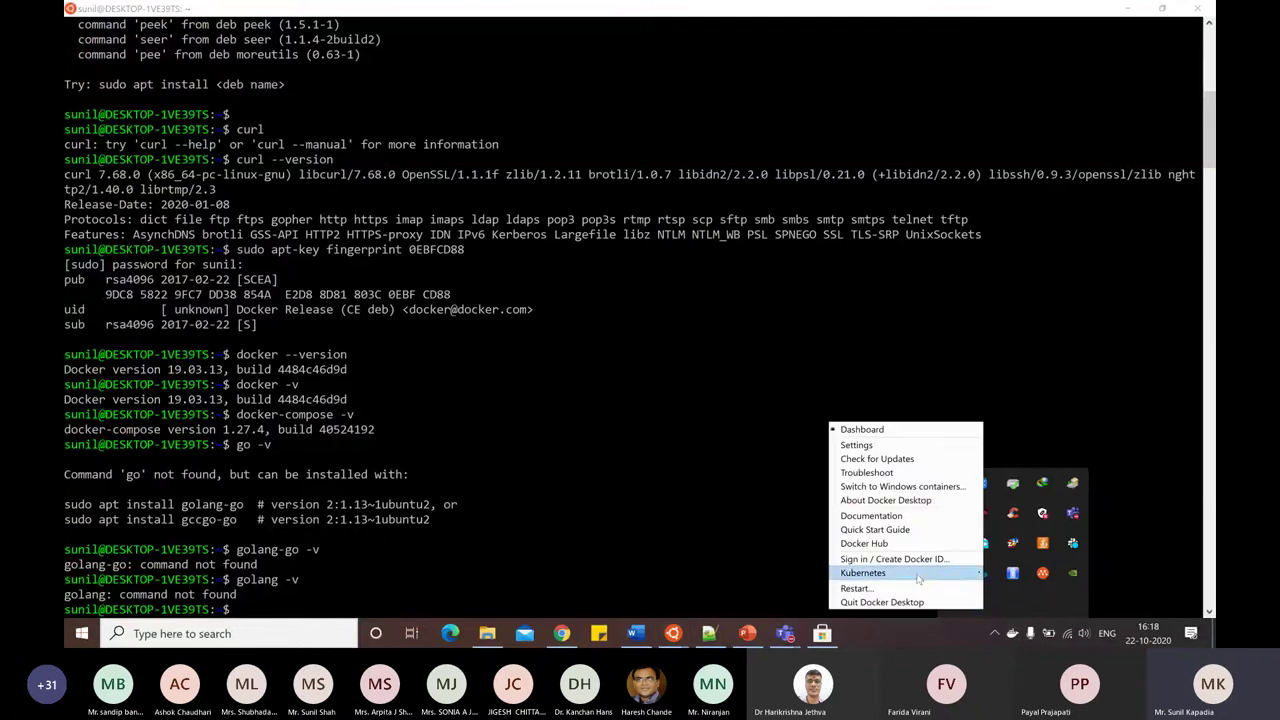
click(852, 445)
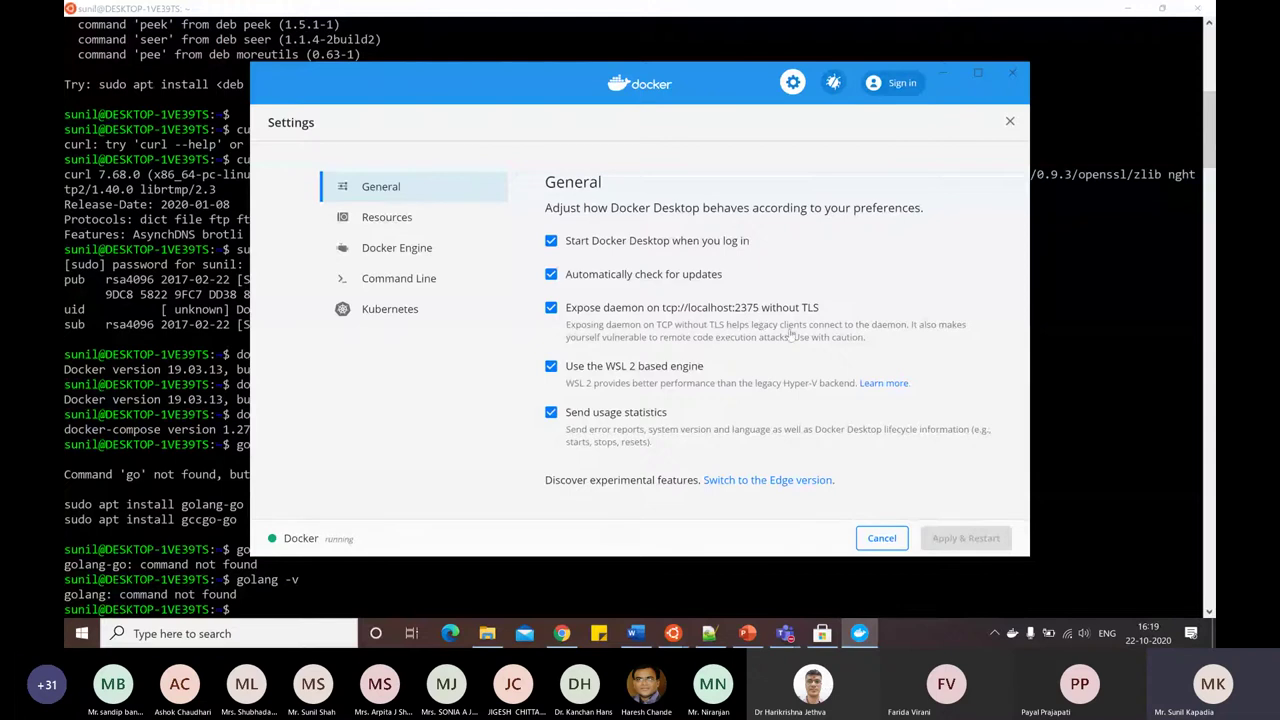
click(1012, 73)
Switch back to the Word notes and review the bashrc steps through Install NodeJS and NPM.
click(638, 634)
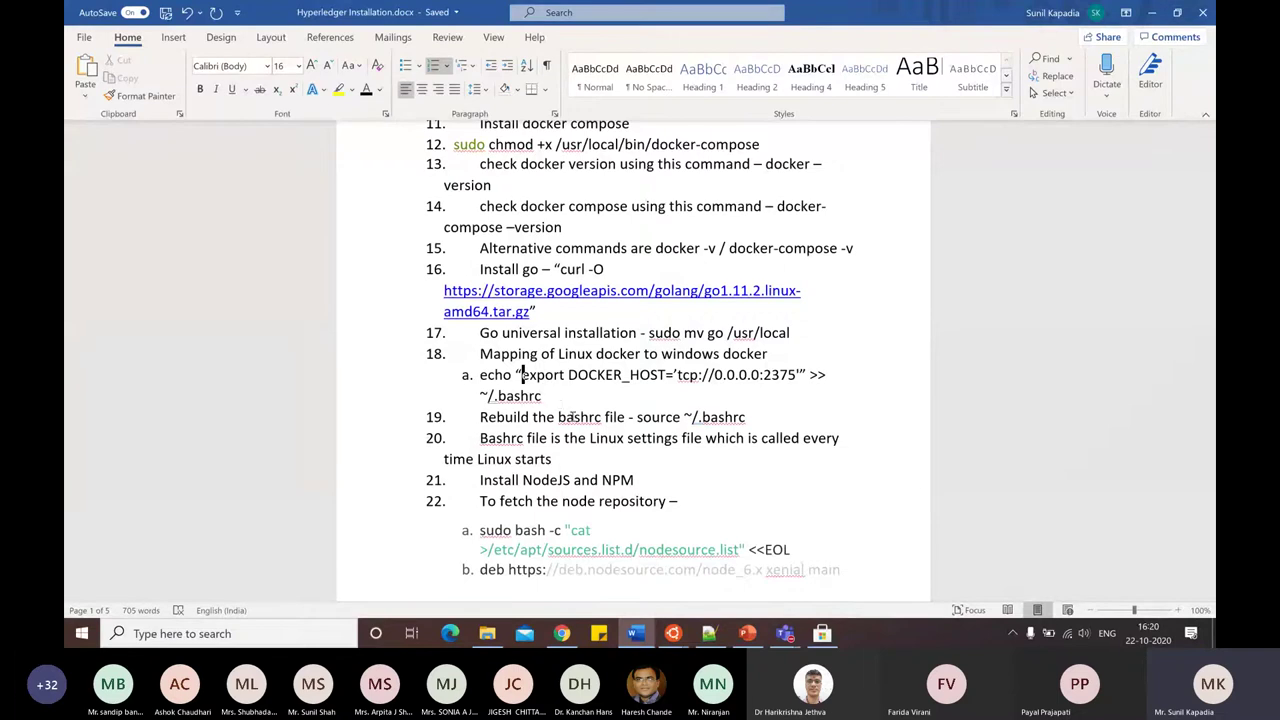
click(676, 481)
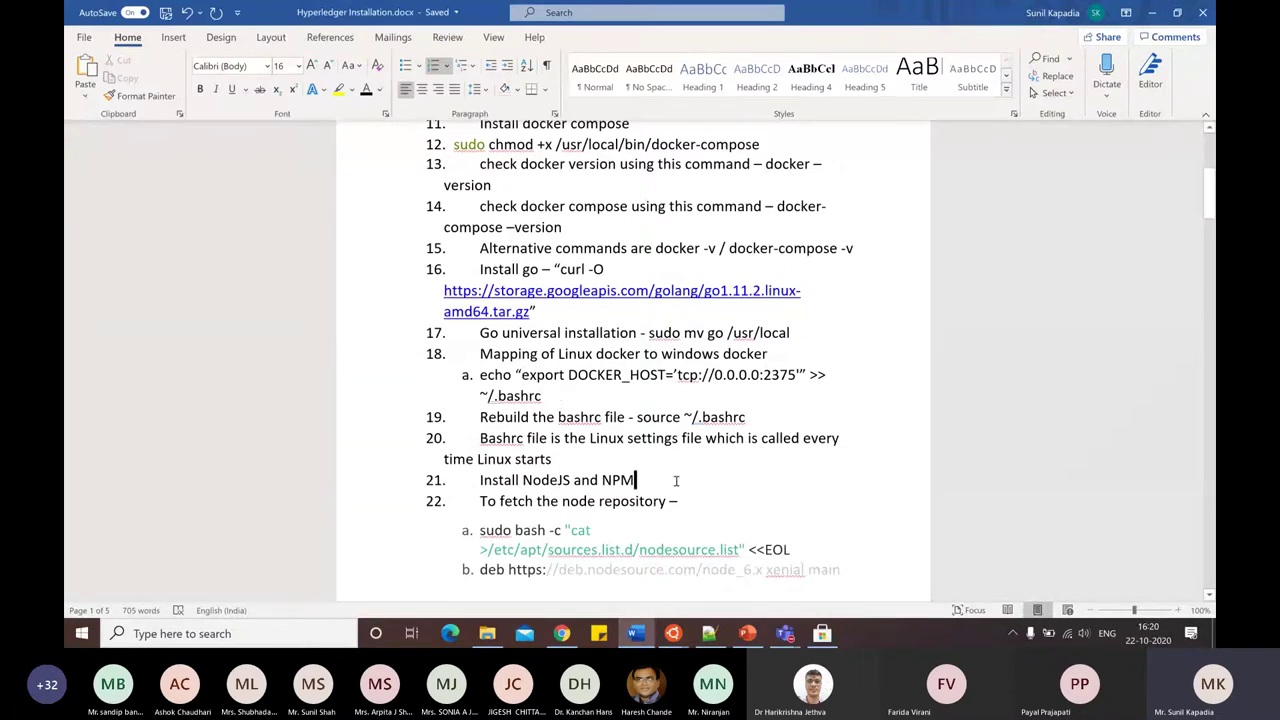
scroll(676, 481, down, 1)
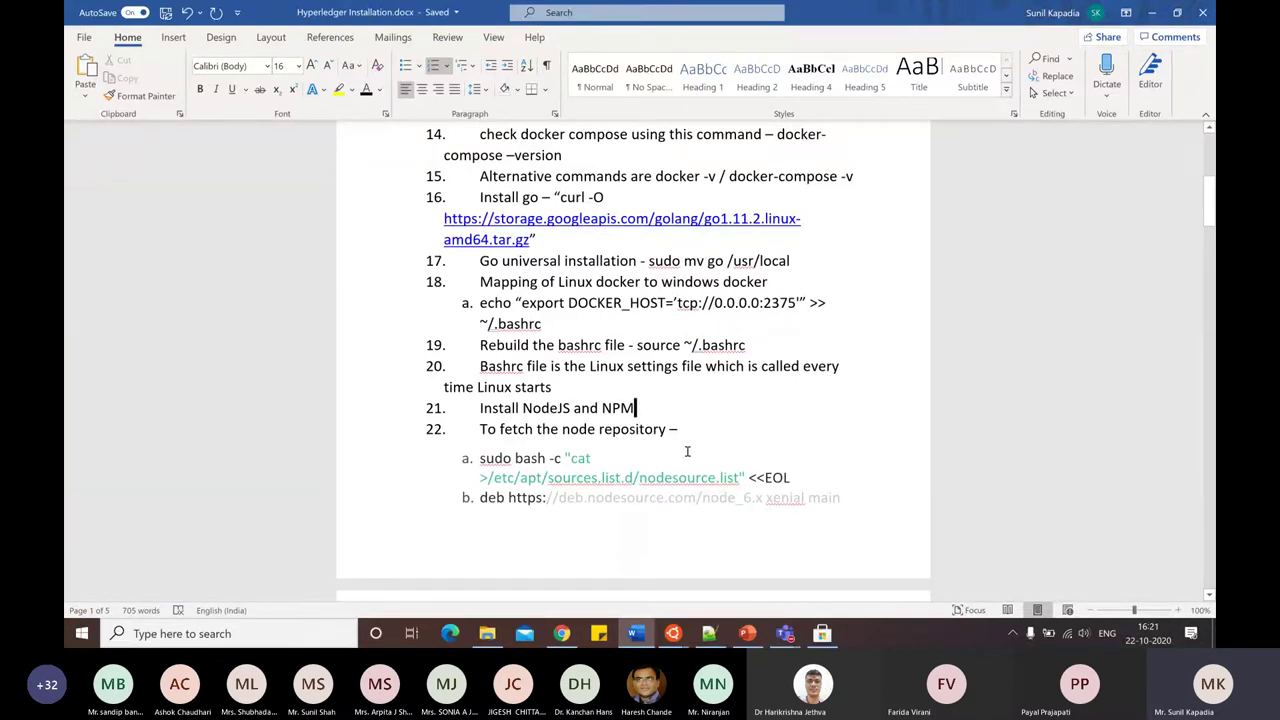
scroll(687, 451, down, 1)
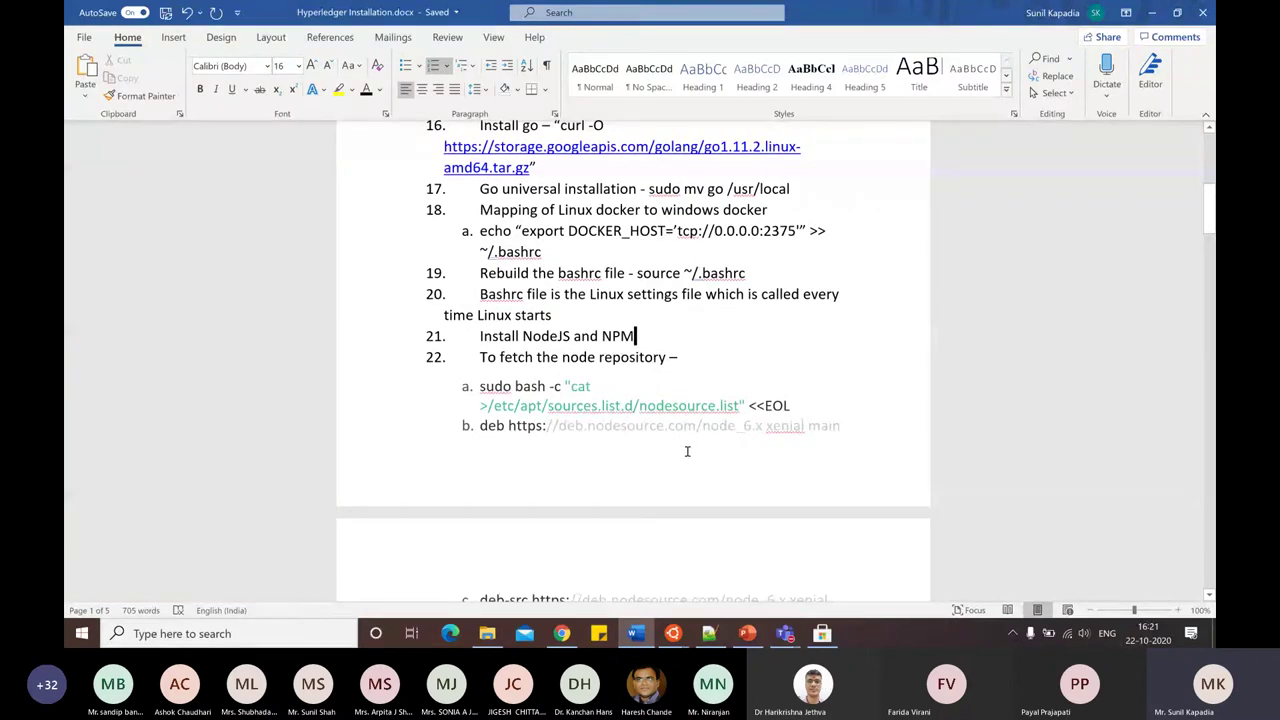
In the browser, search for nodejs and open the official Node.js home page with its download versions.
click(562, 633)
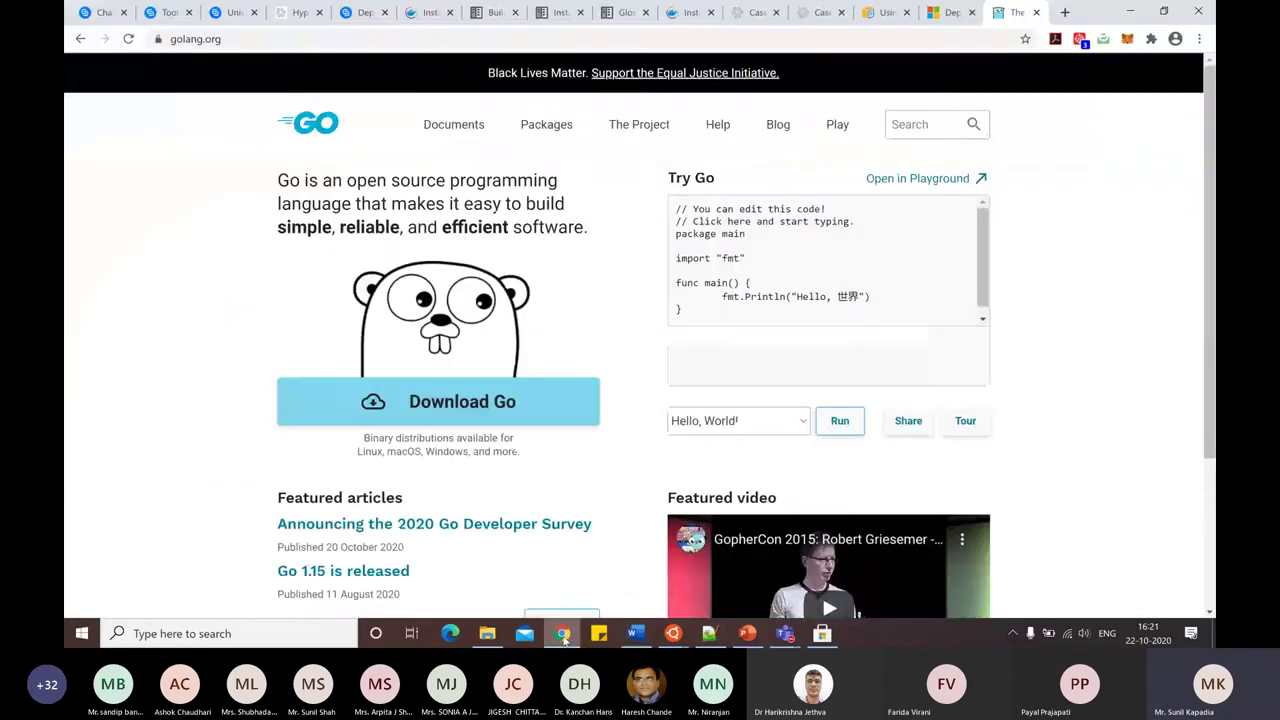
click(574, 34)
text(nodejs)
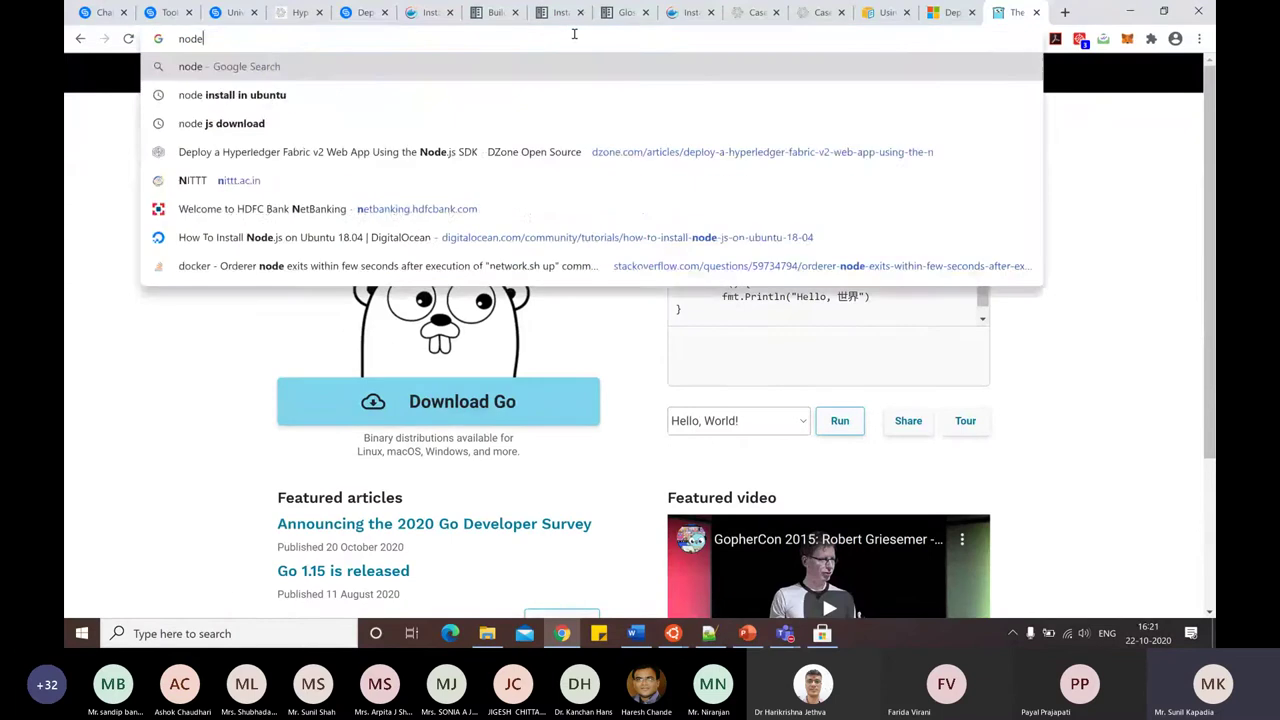
key(Return)
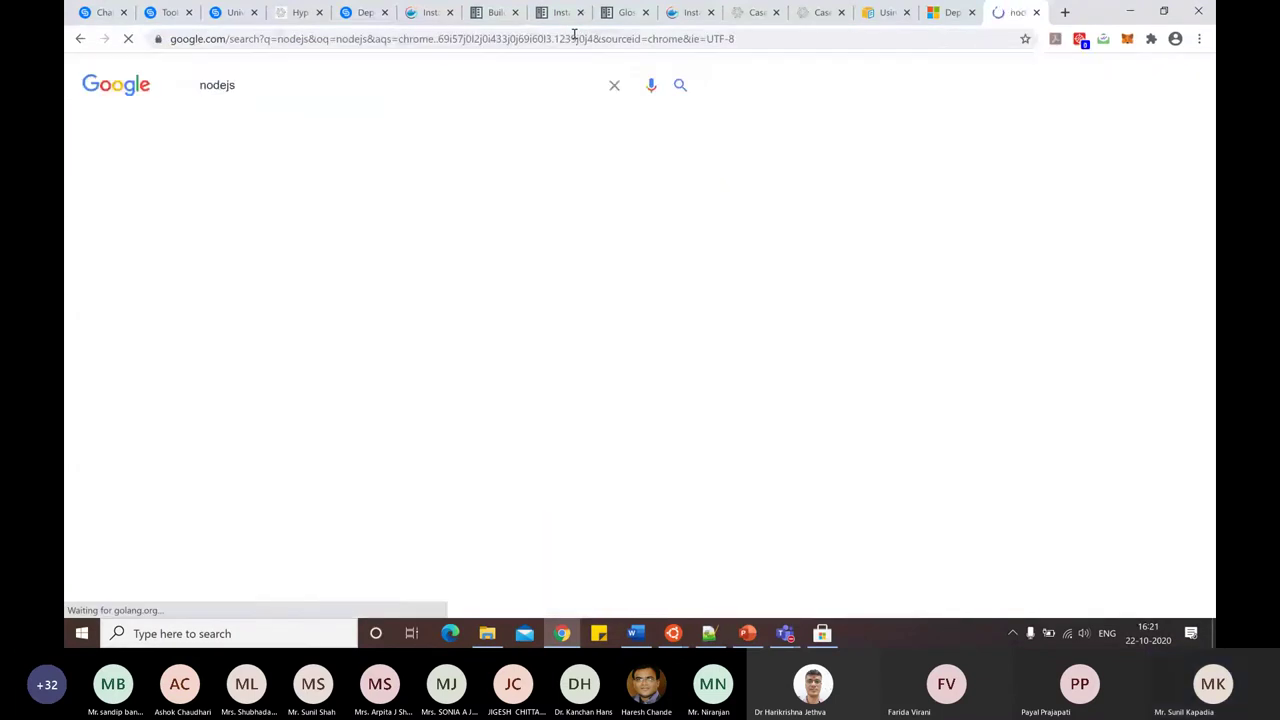
click(229, 217)
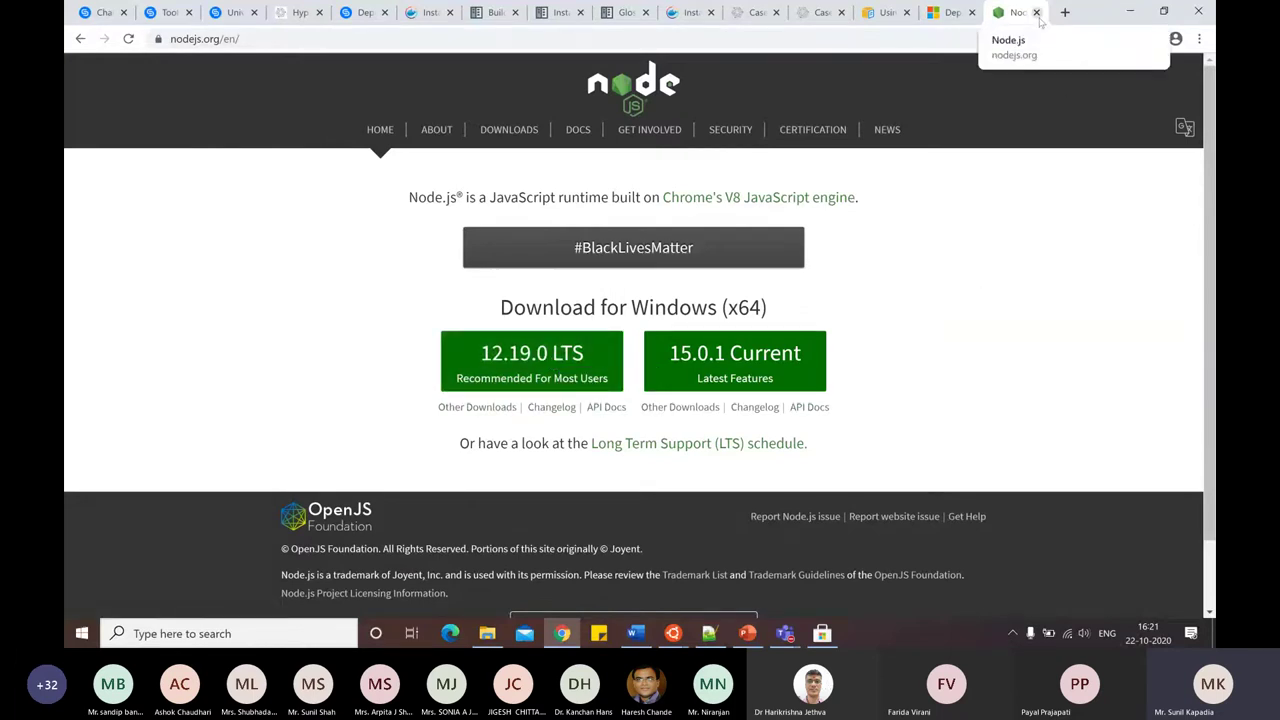
Return to the Word notes and review the commands for fetching the Node repository, installing nodejs and npm, and checking both installations.
click(645, 633)
scroll(718, 458, down, 3)
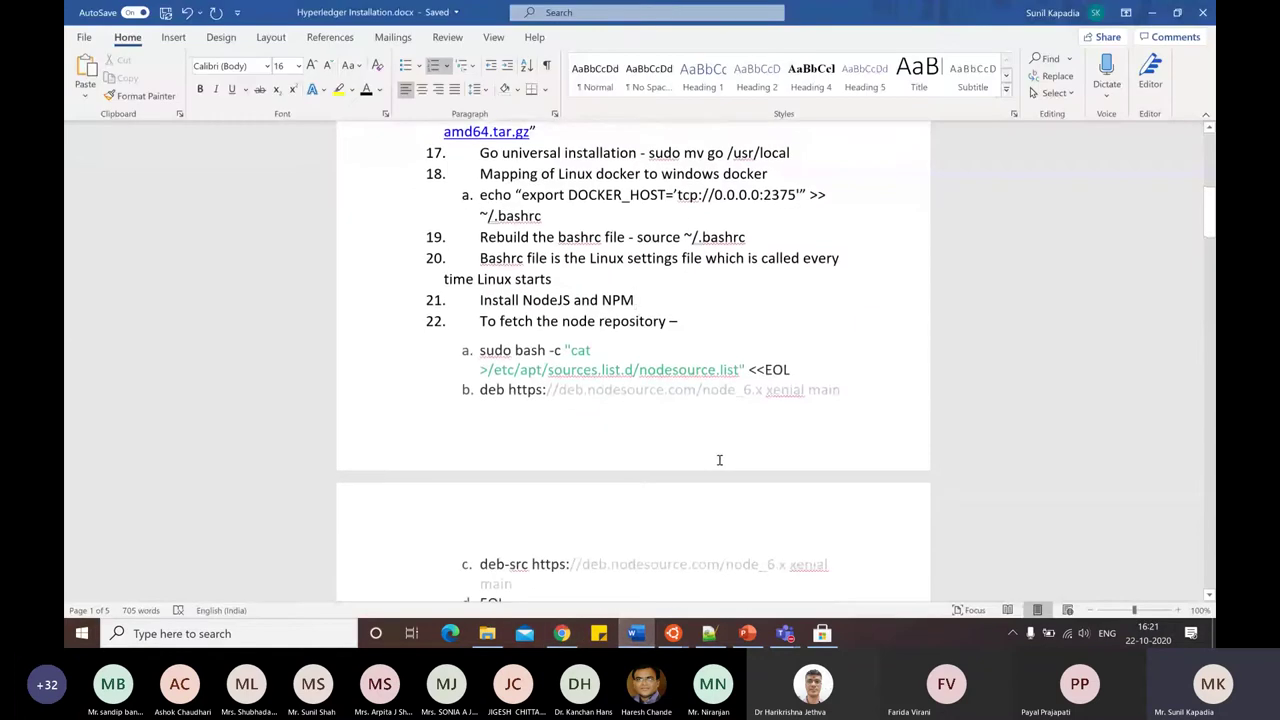
scroll(719, 460, down, 2)
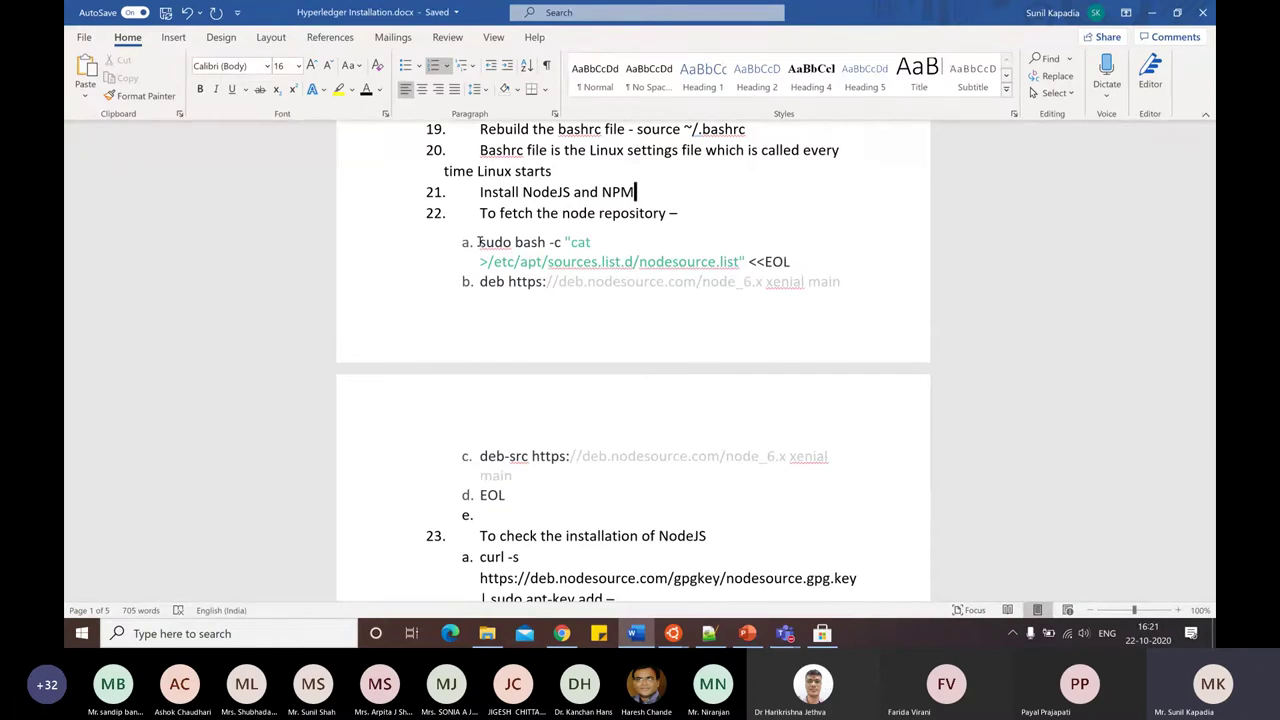
scroll(768, 376, down, 1)
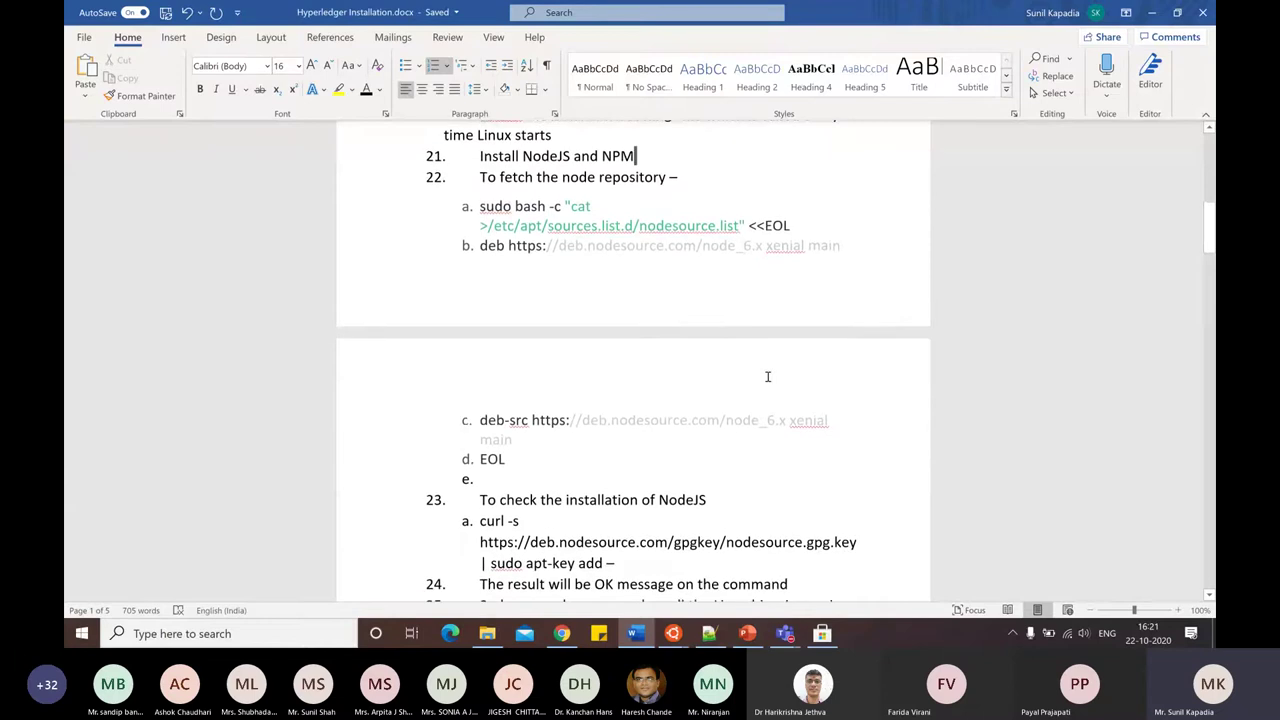
scroll(768, 376, down, 1)
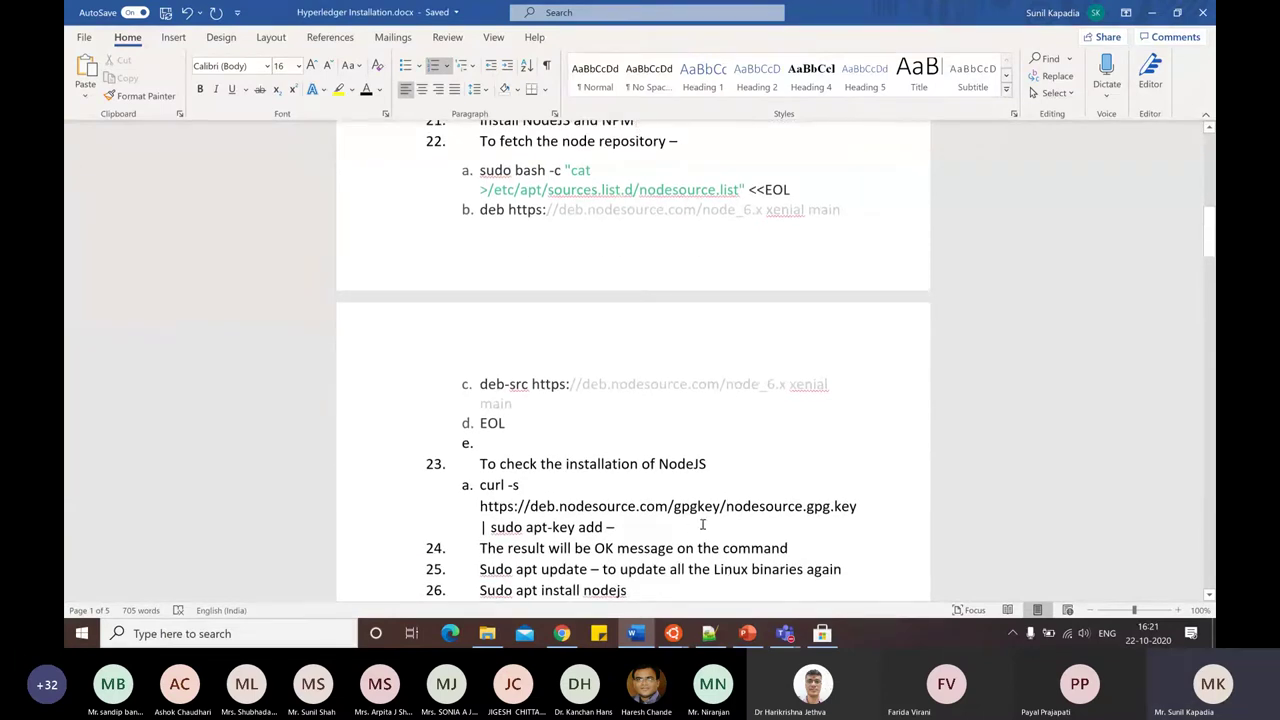
scroll(702, 524, down, 1)
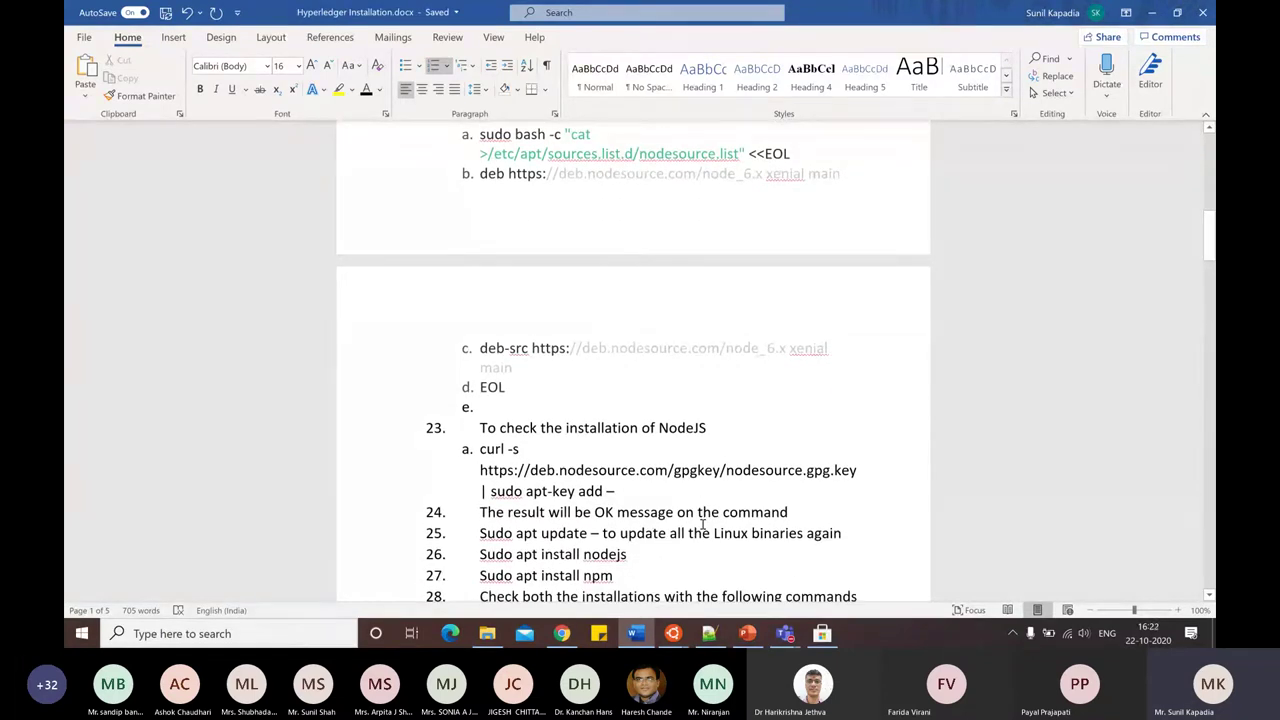
scroll(702, 524, down, 1)
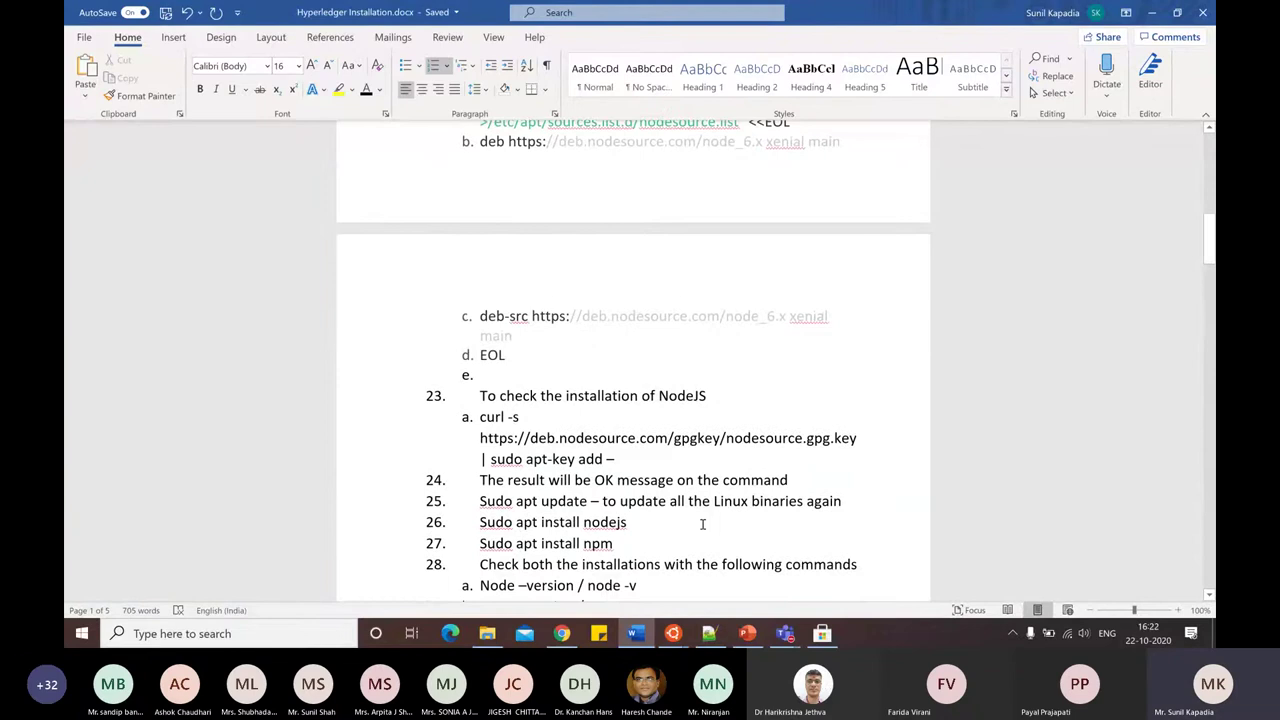
Copy the NodeSource GPG key curl command under step 23 of the Word notes and paste it into the Ubuntu home terminal.
scroll(702, 524, down, 1)
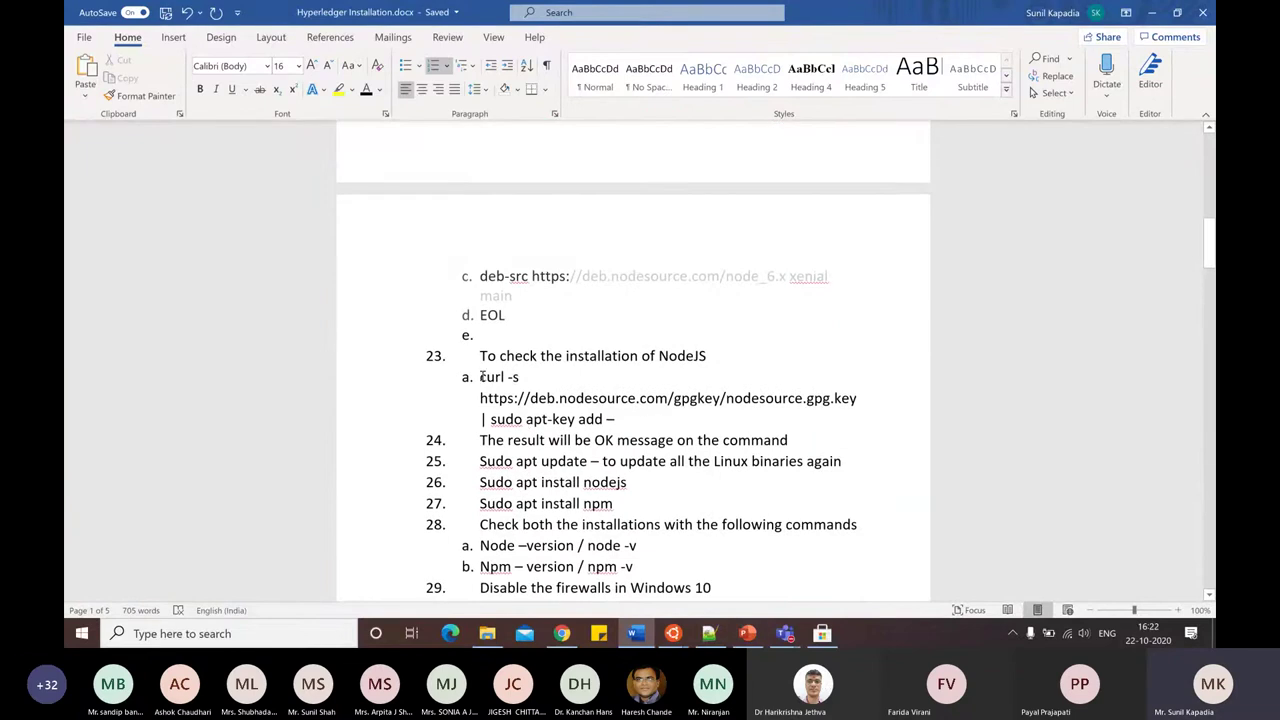
drag(481, 376, 614, 421)
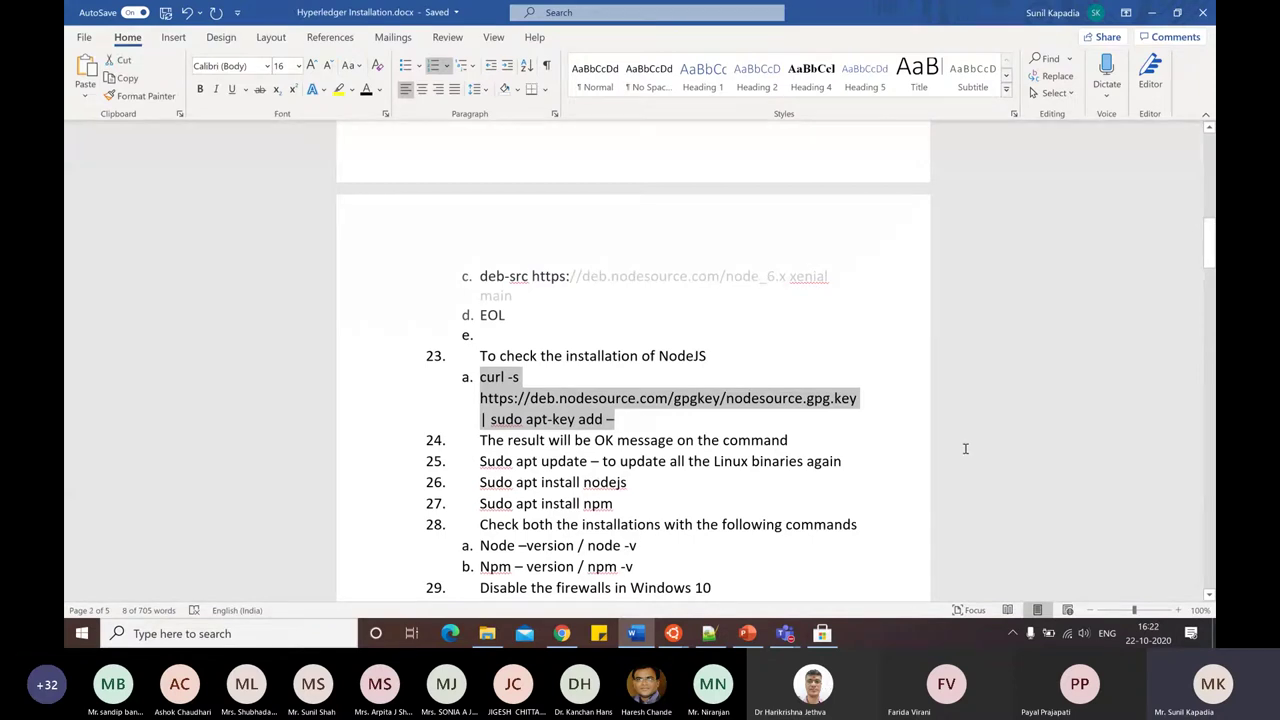
click(676, 636)
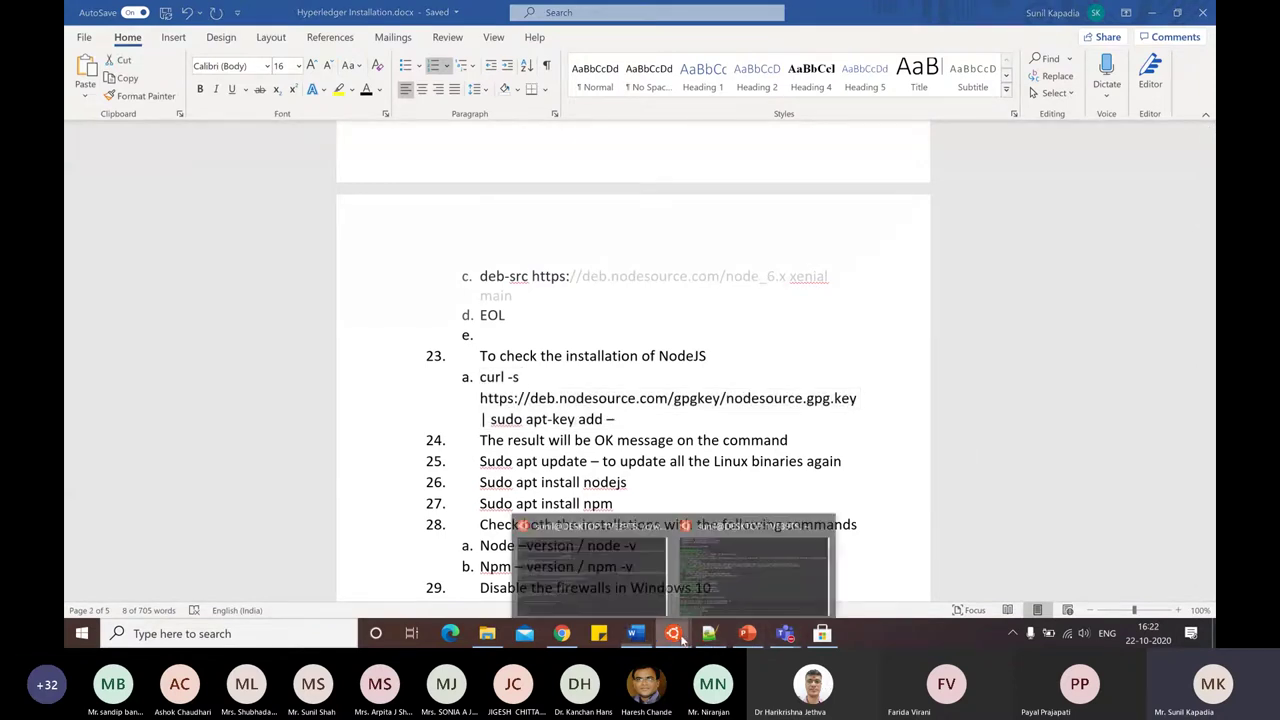
click(737, 581)
right_click(585, 533)
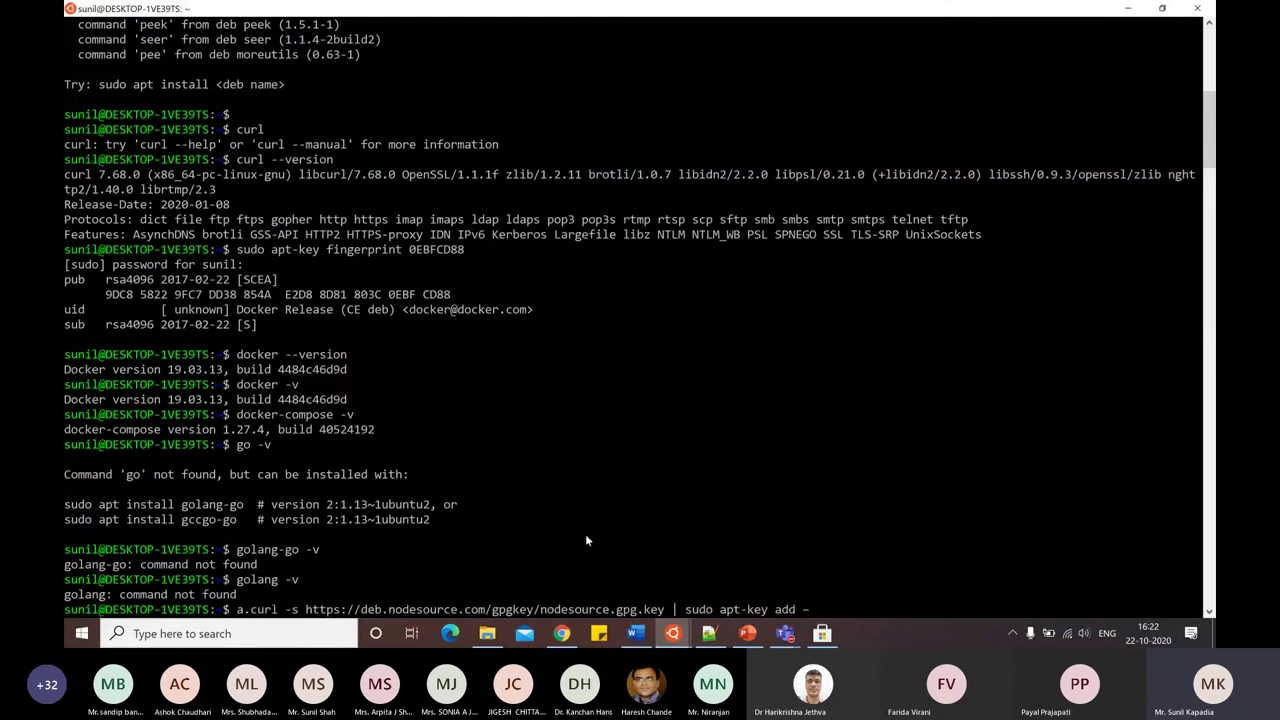
Move the text cursor back through the pasted curl command to just after its stray "a." prefix.
key(Left)
key(Left)
key(Left)
key(Left)
key(Left)
key(Left)
key(Left)
key(Left)
key(Left)
key(Left)
key(Left)
key(Left)
key(Left)
key(Left)
key(Left)
key(Left)
key(Left)
key(Left)
key(Left)
key(Left)
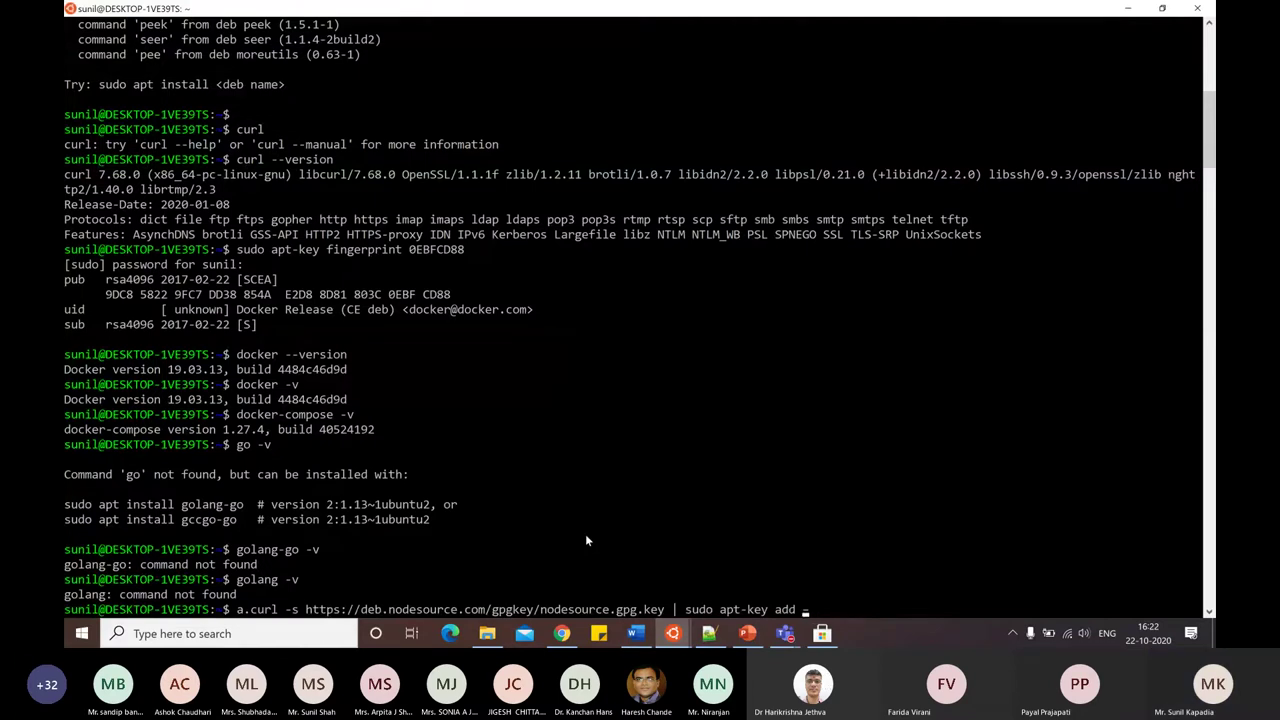
key(Left)
key(Left)
key(Left)
key(Left)
key(Left)
key(Left)
key(Left)
key(Left)
key(Left)
key(Left)
key(Left)
key(Left)
key(Left)
key(Left)
key(Left)
key(Left)
key(Left)
key(Left)
key(Left)
key(Left)
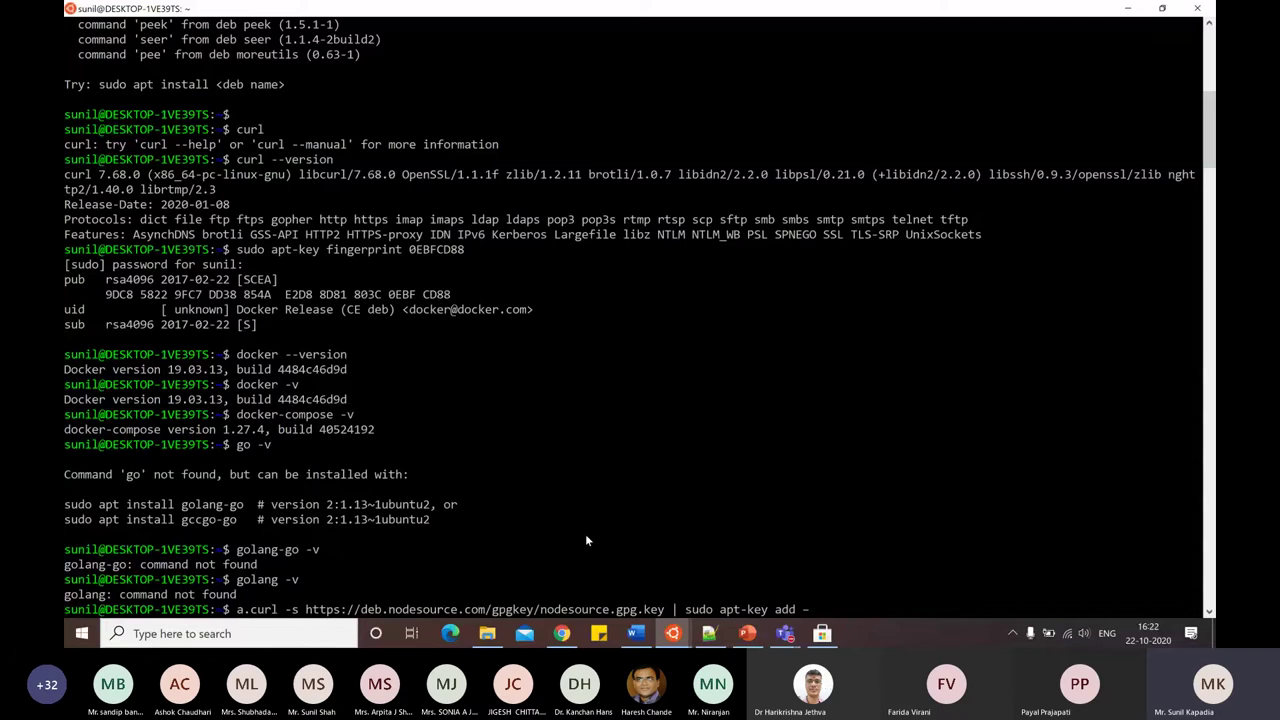
Try to recopy the curl command from the Word notes without its list letter and paste it into the Ubuntu terminal.
click(636, 633)
click(661, 479)
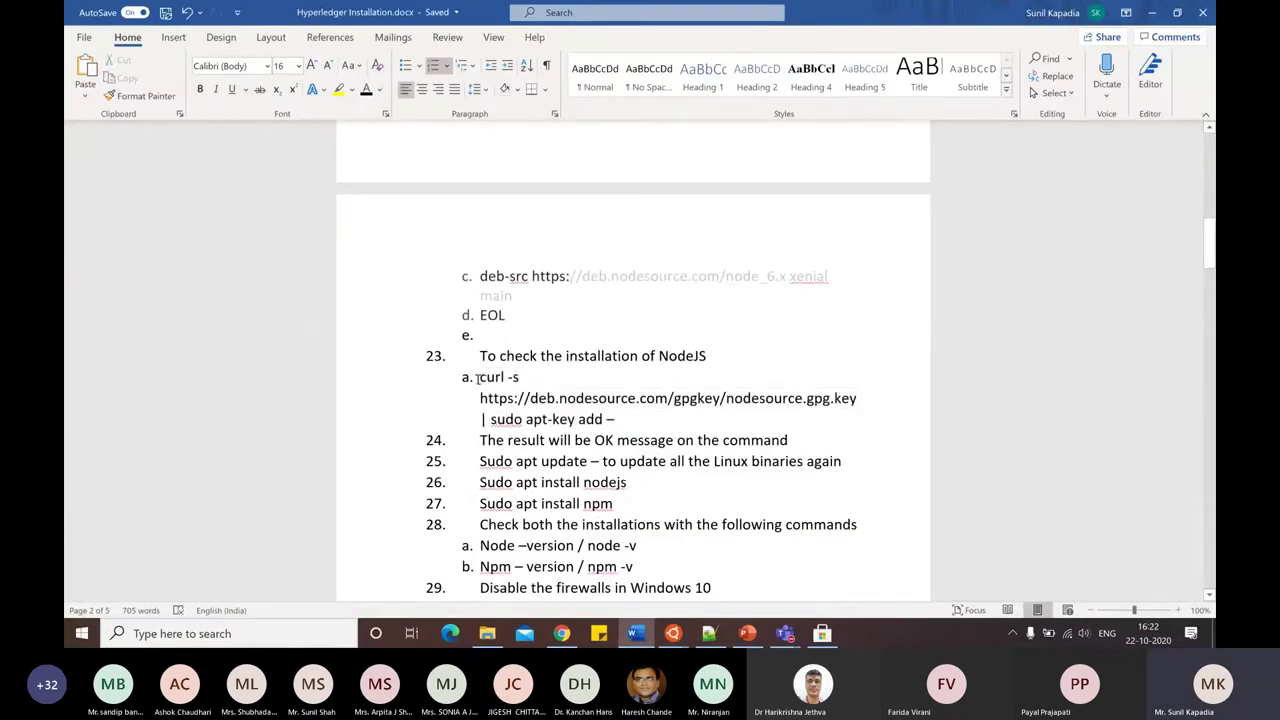
drag(481, 377, 612, 420)
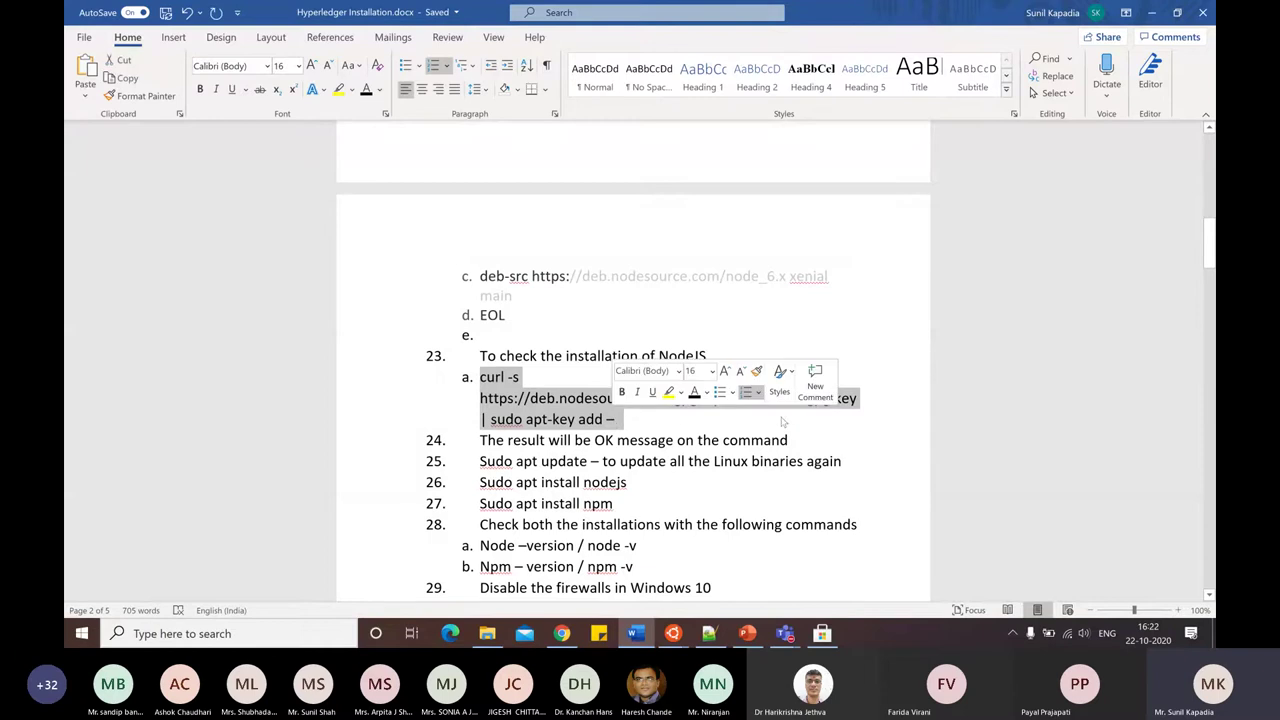
key(ctrl+c)
key(alt+Tab)
key(ctrl+v)
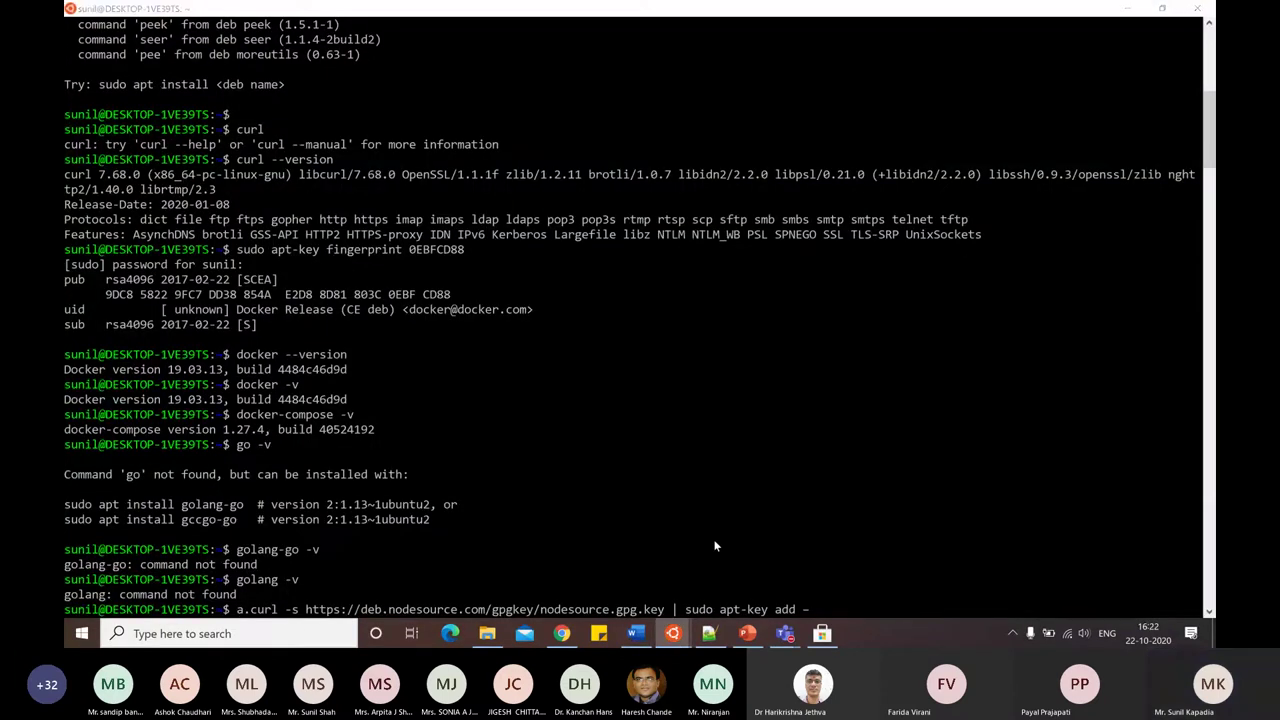
key(alt+Tab)
key(alt+Tab)
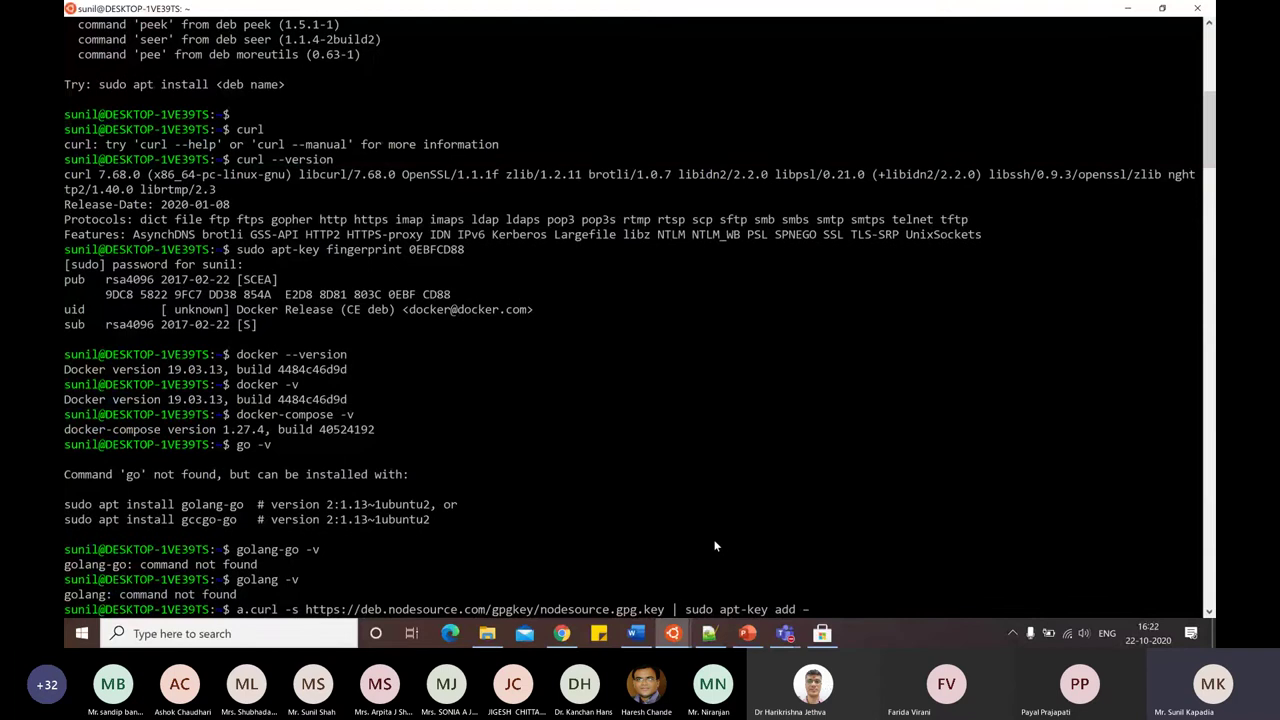
key(BackSpace)
key(BackSpace)
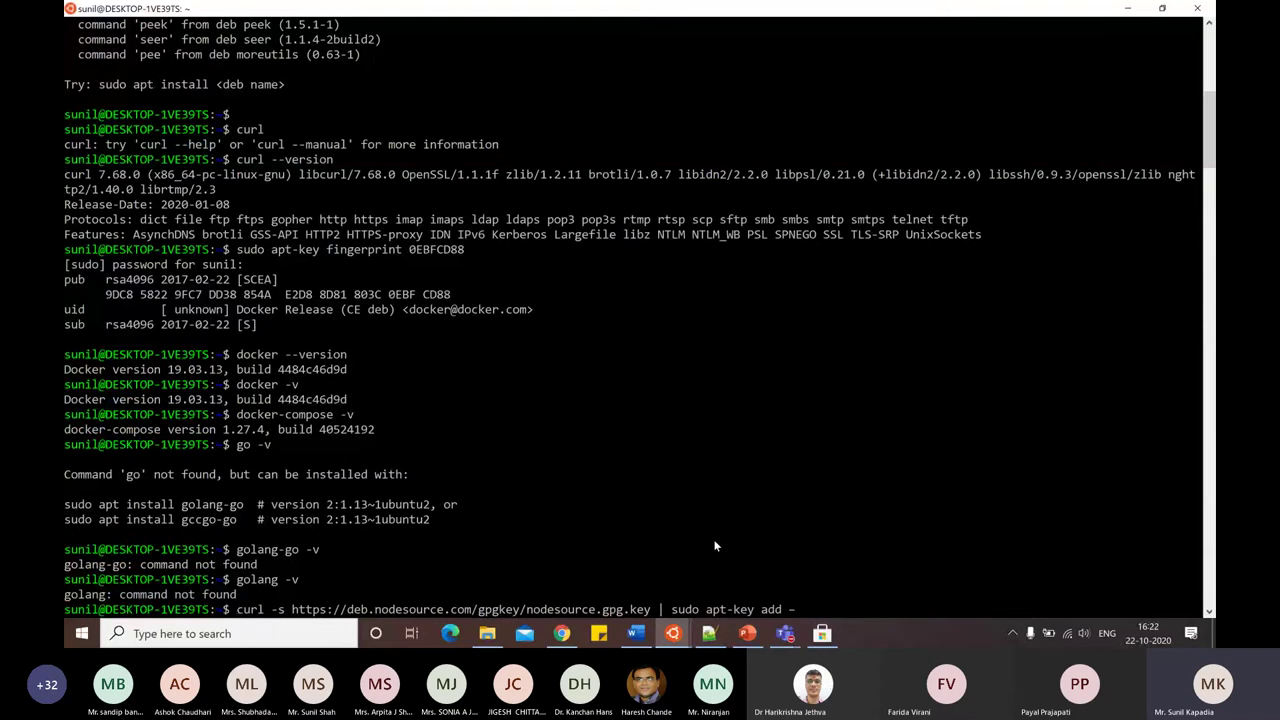
click(900, 609)
key(Escape)
key(Return)
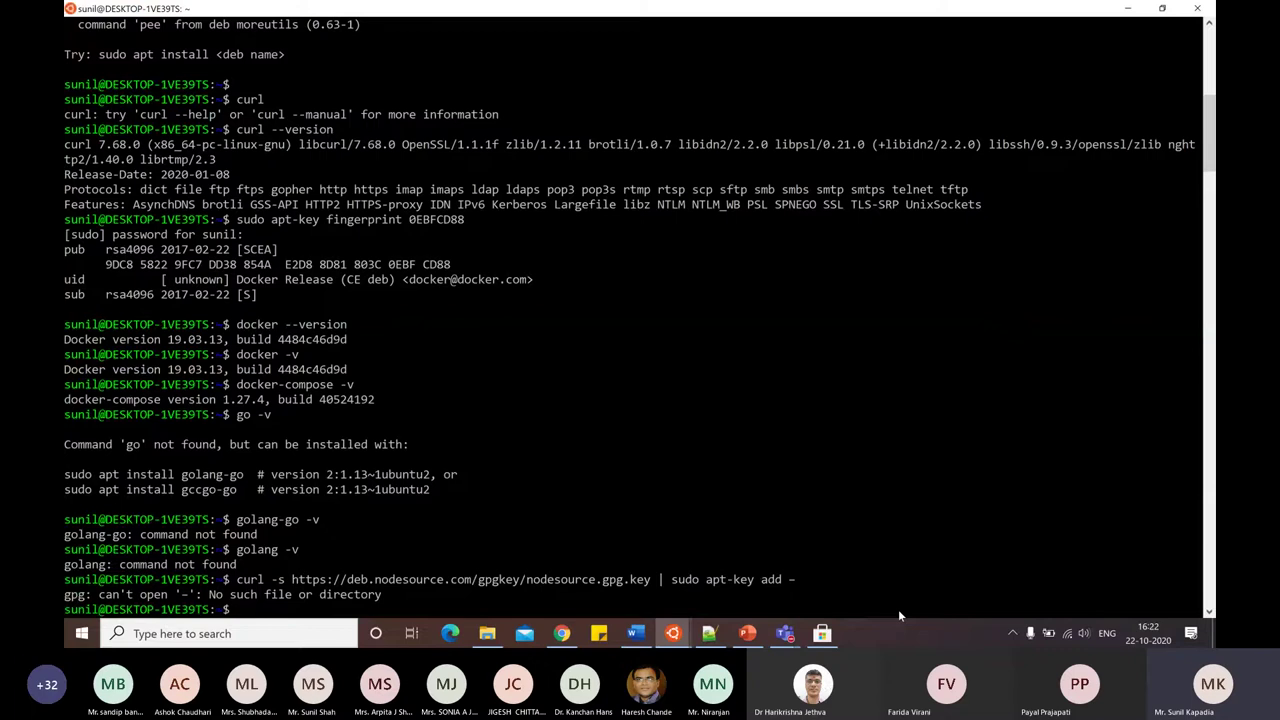
Recheck the command in the Word notes, and run nodejs -v in the Ubuntu terminal to check the NodeJS version.
key(alt+Tab)
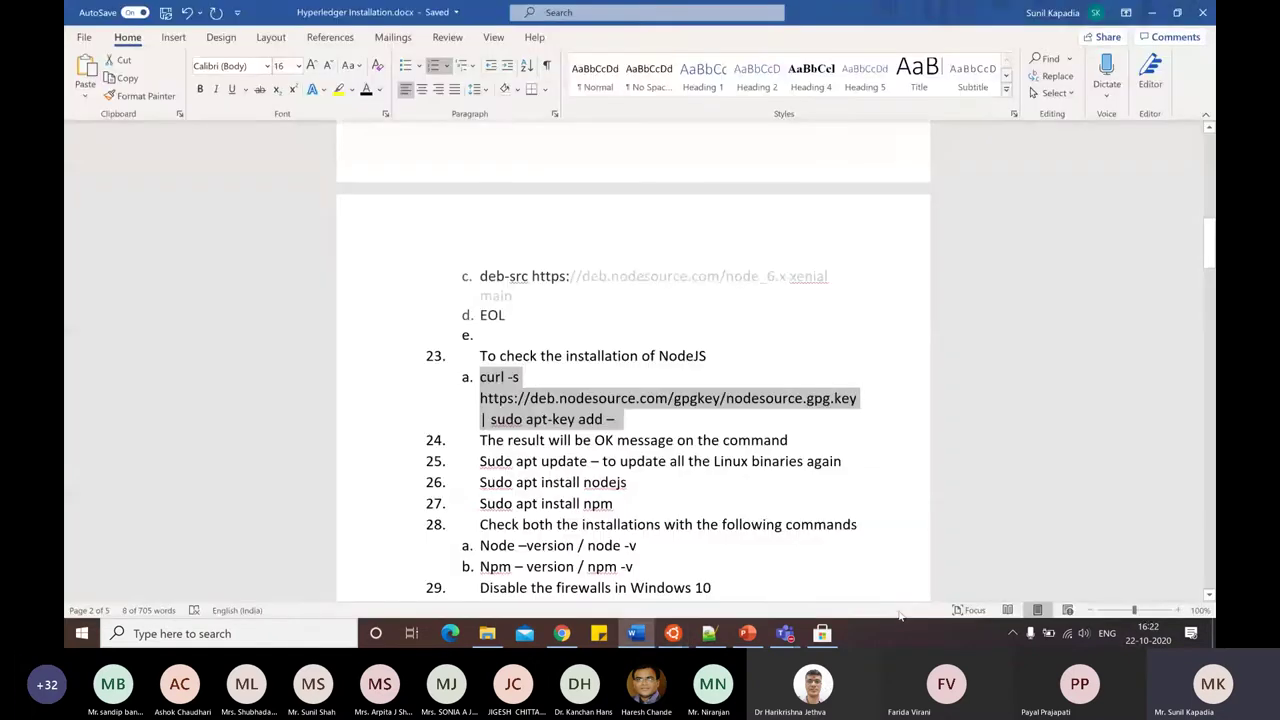
key(alt+Tab)
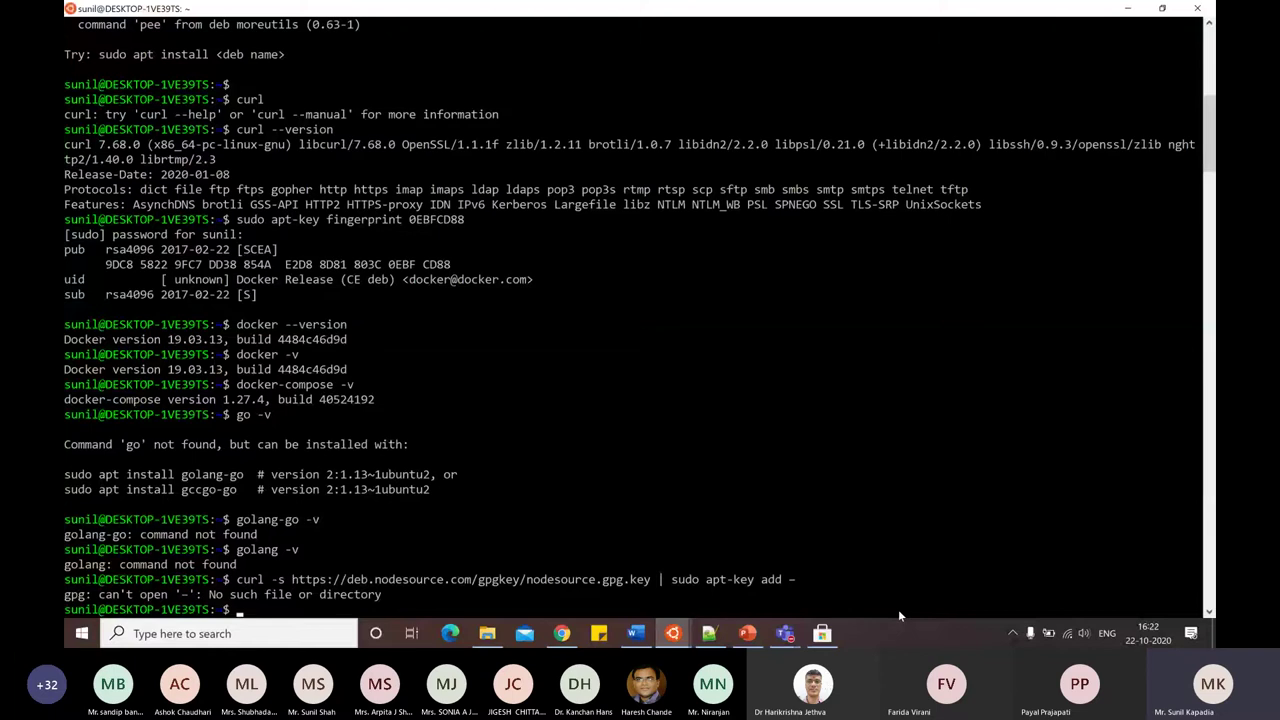
key(alt+Tab)
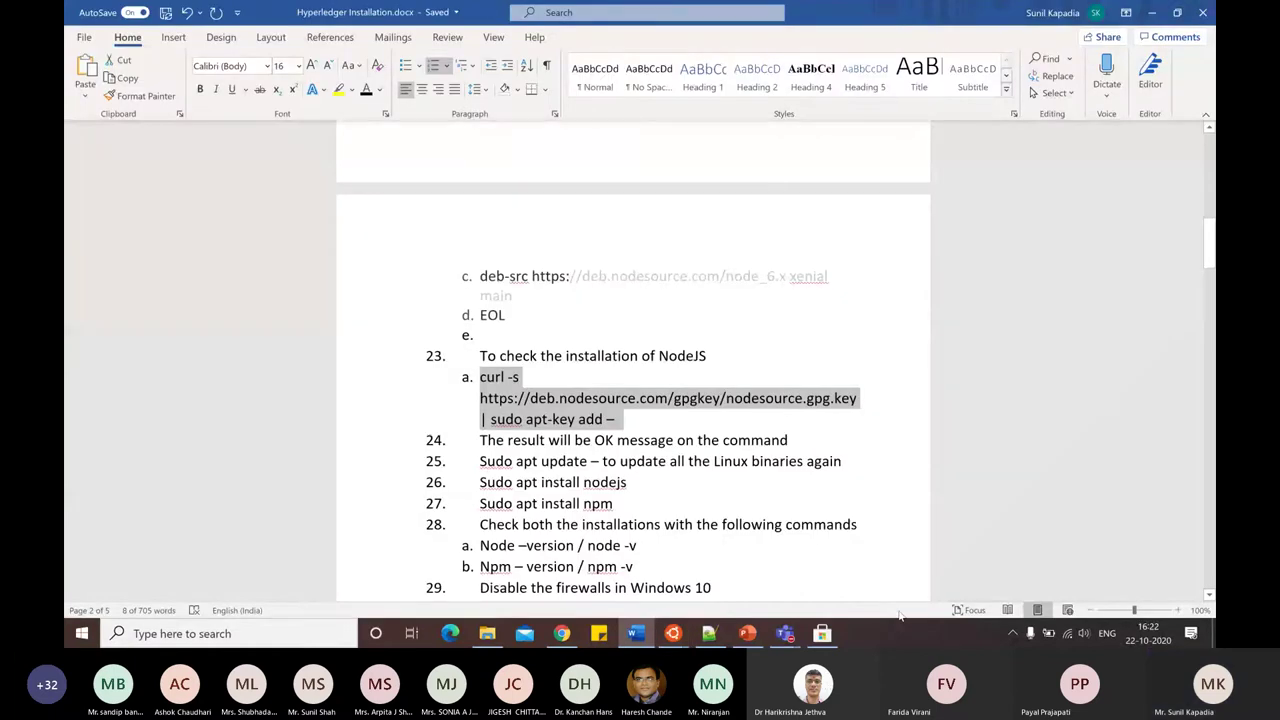
key(alt+Tab)
text(node)
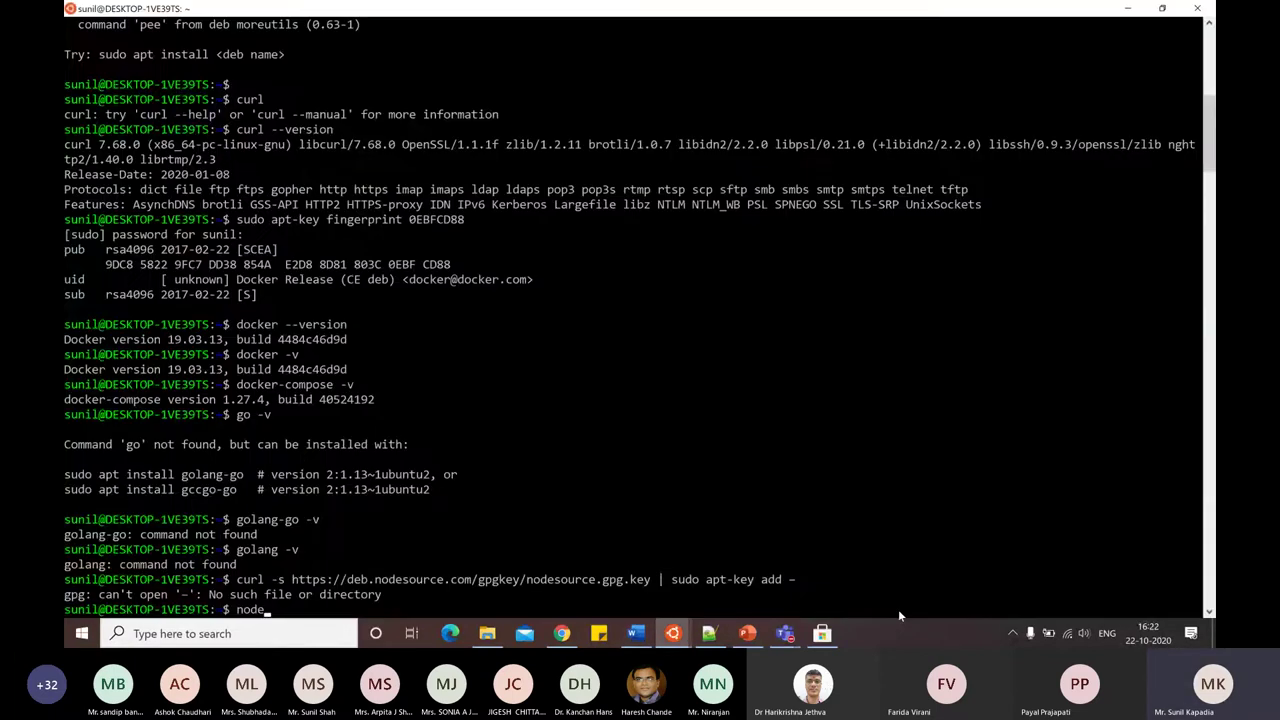
text(js -v)
key(Return)
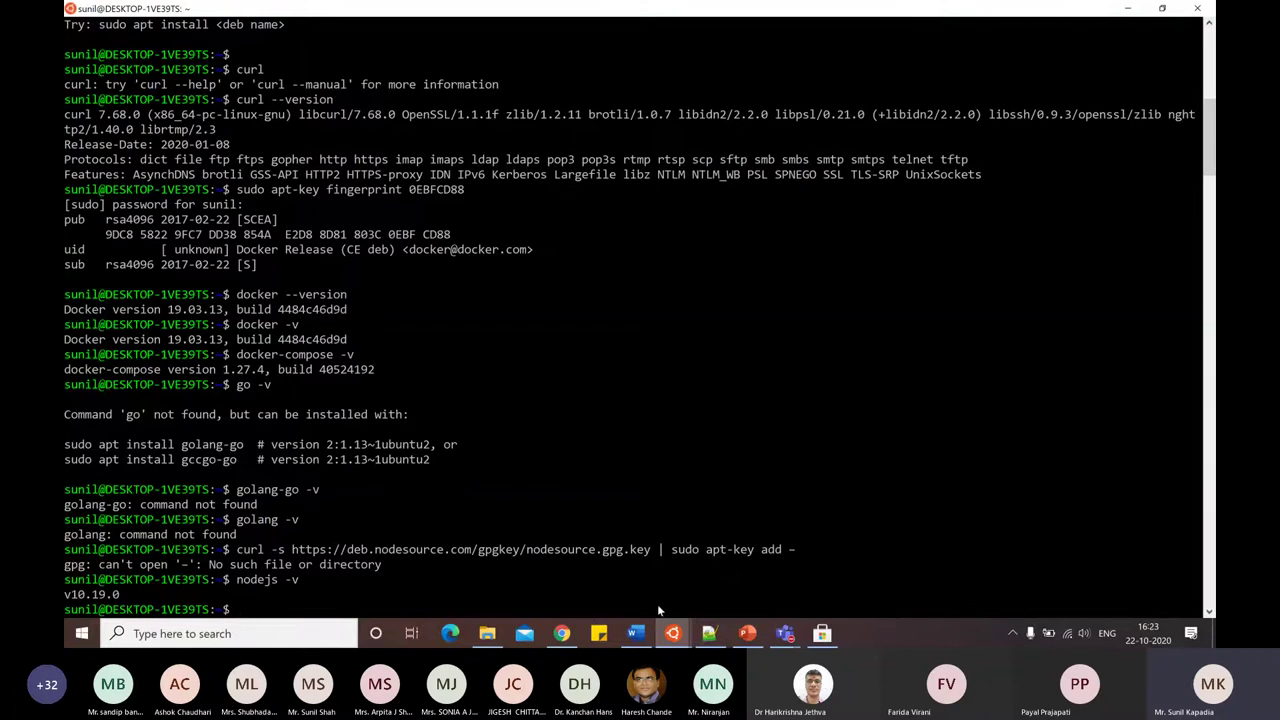
Look at the LTS and Current download versions on the Node.js home page in Chrome and return to the Ubuntu home terminal.
click(561, 633)
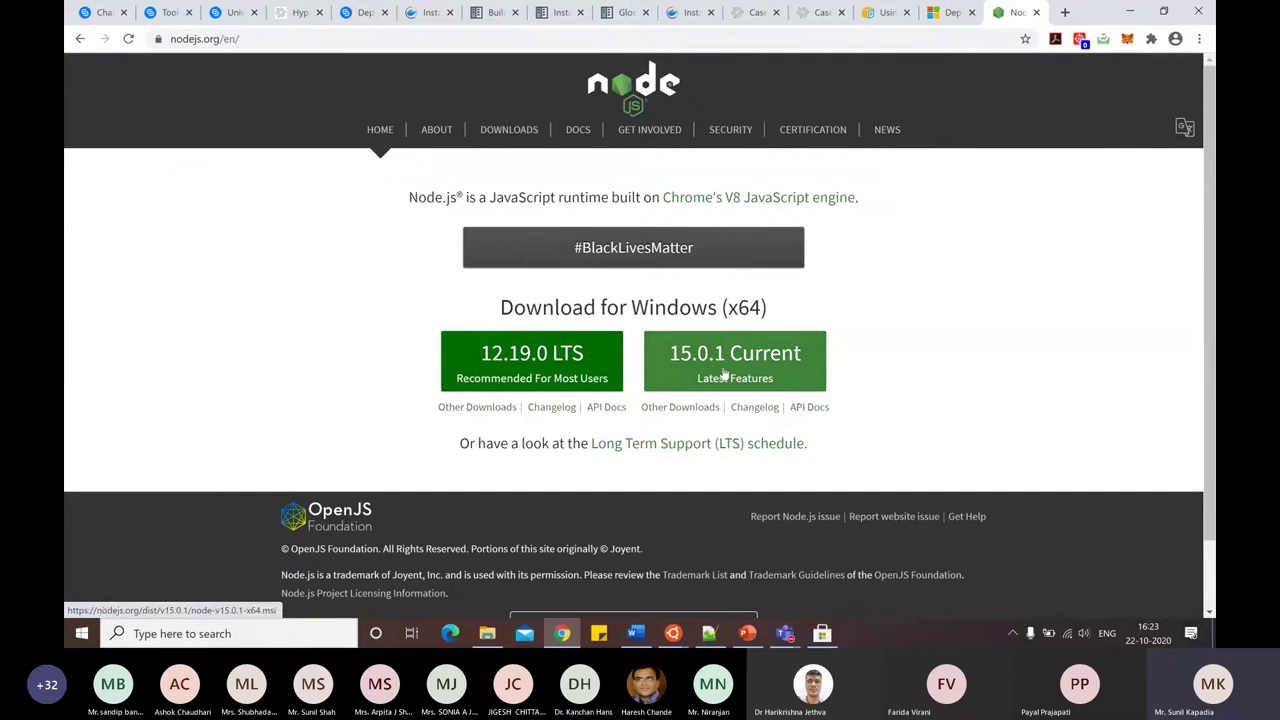
click(674, 634)
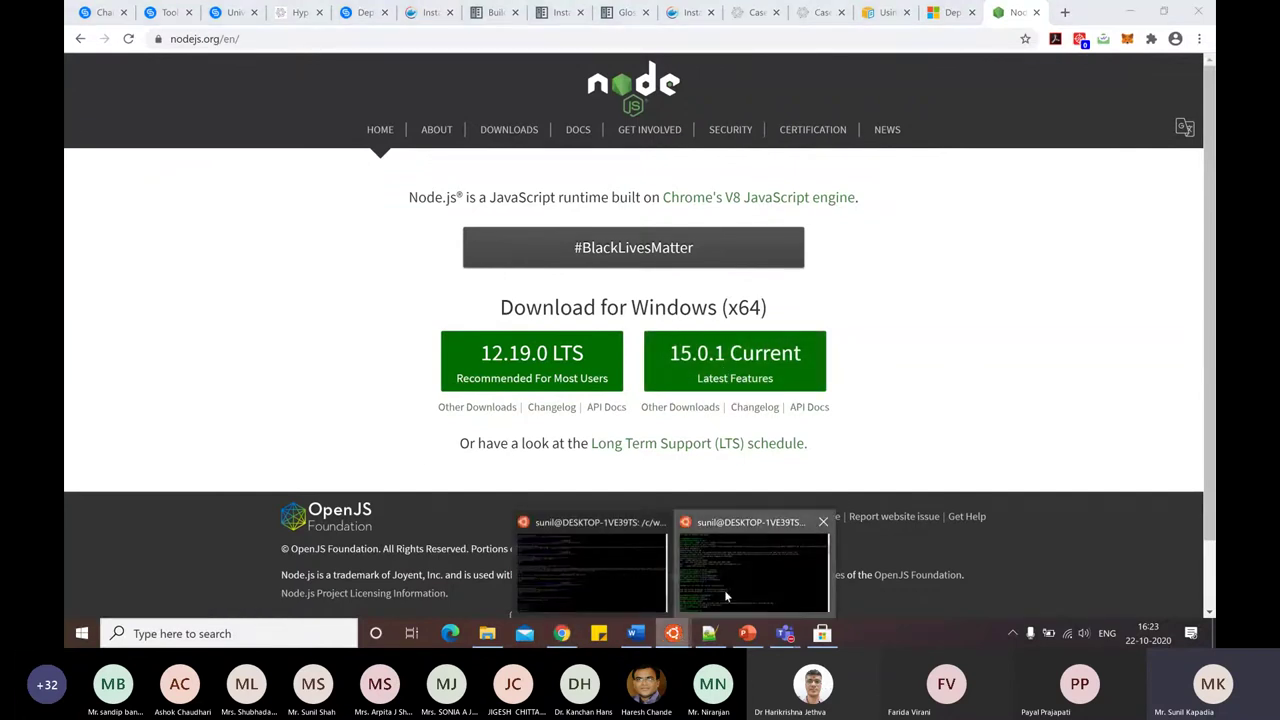
click(724, 589)
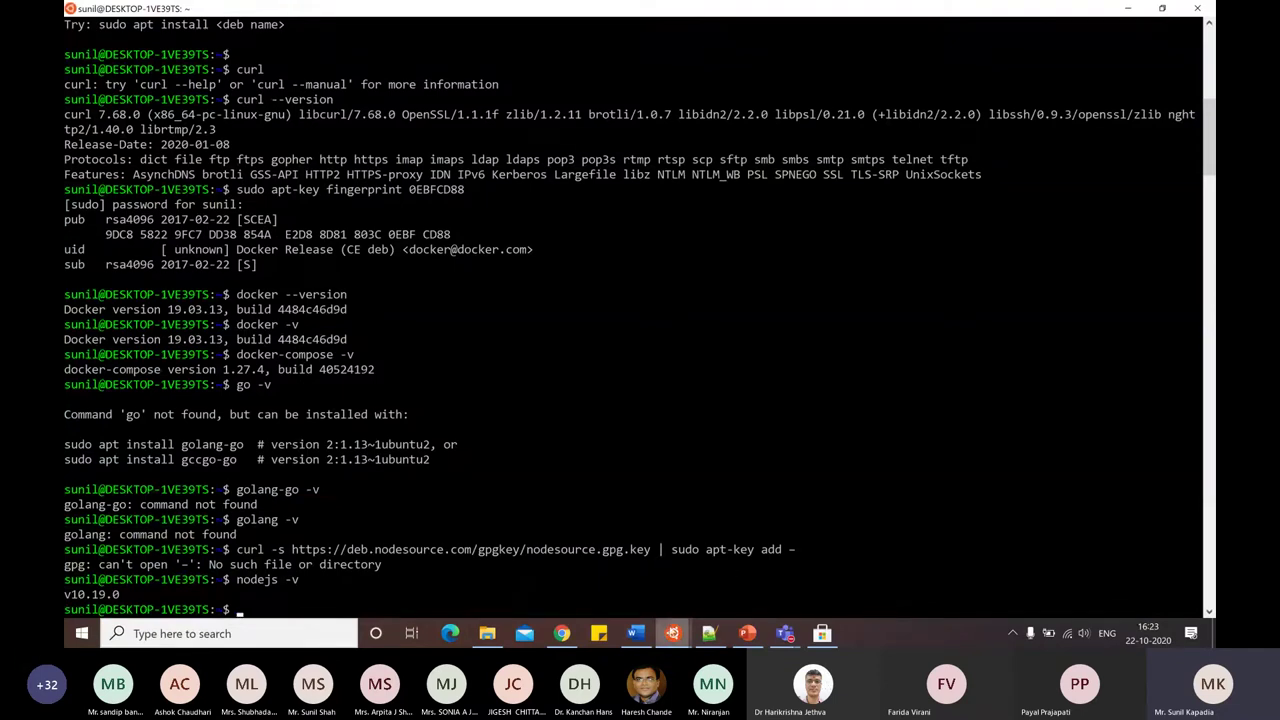
View the first-network output in the other Ubuntu window, and switch back to the home terminal.
click(673, 633)
click(631, 592)
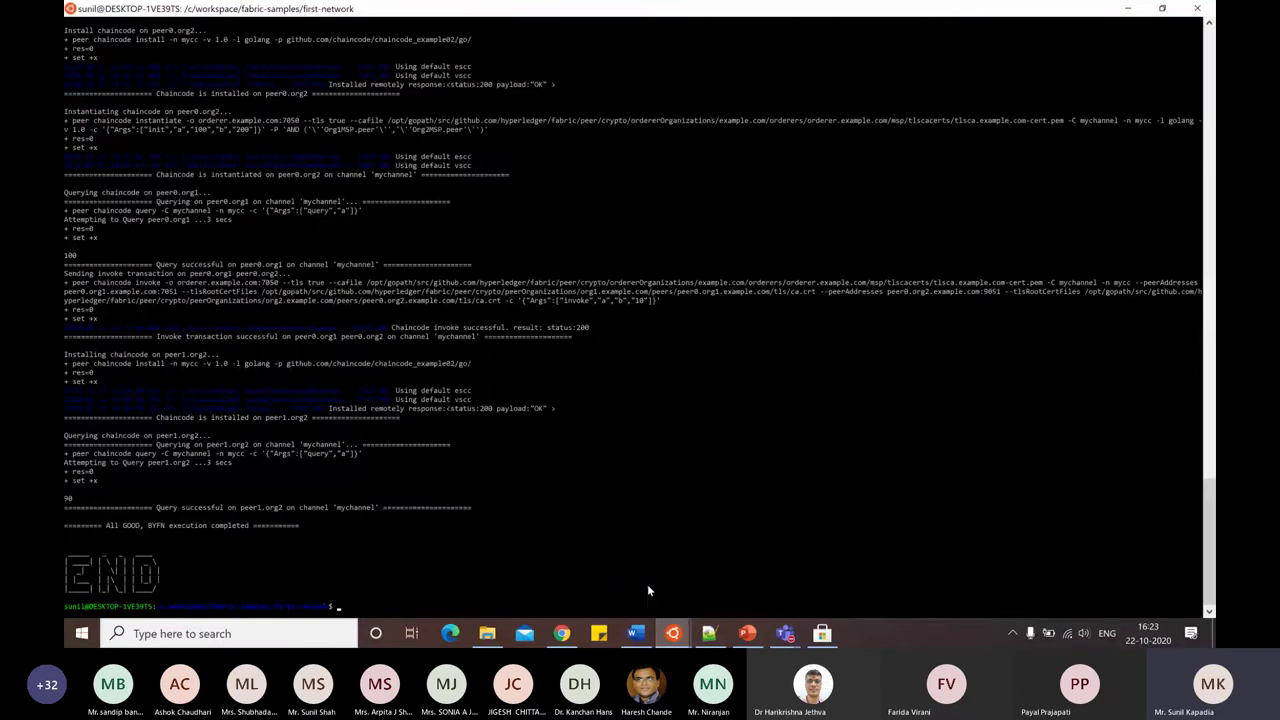
mouse_move(673, 633)
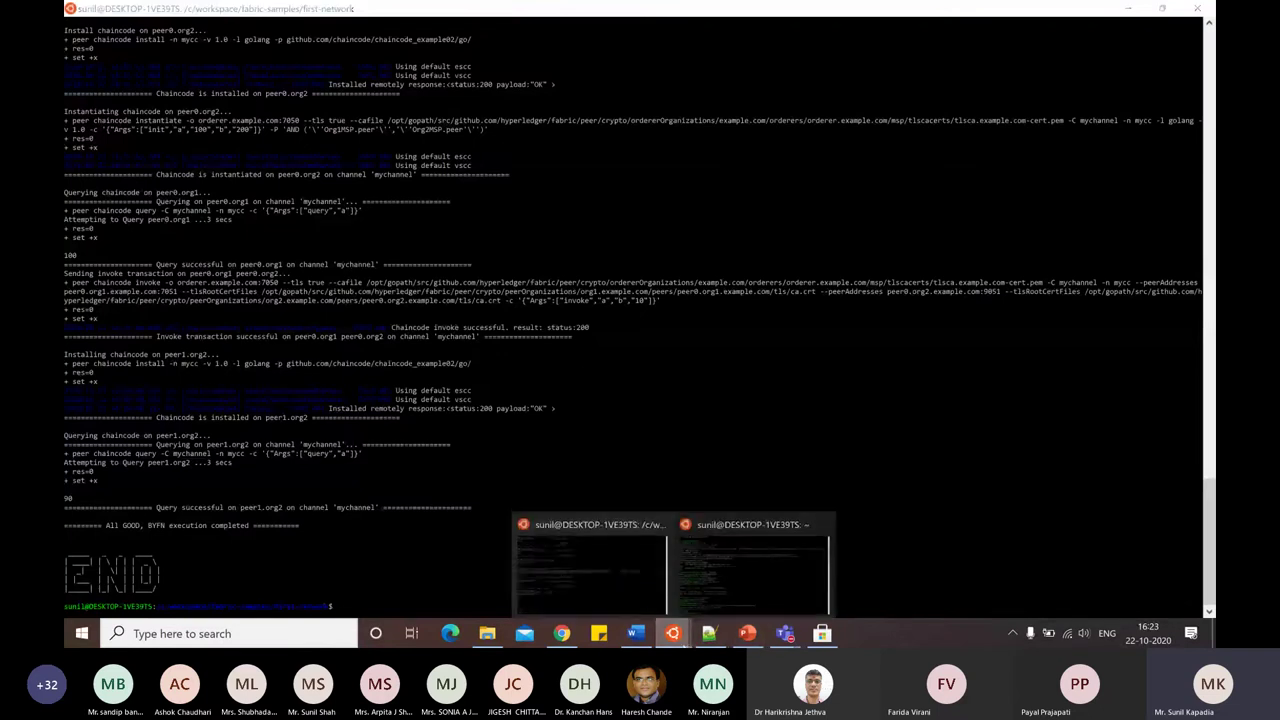
click(725, 600)
Switch to the Word notes and review step 24 on the OK message and step 25 on Sudo apt update.
click(636, 633)
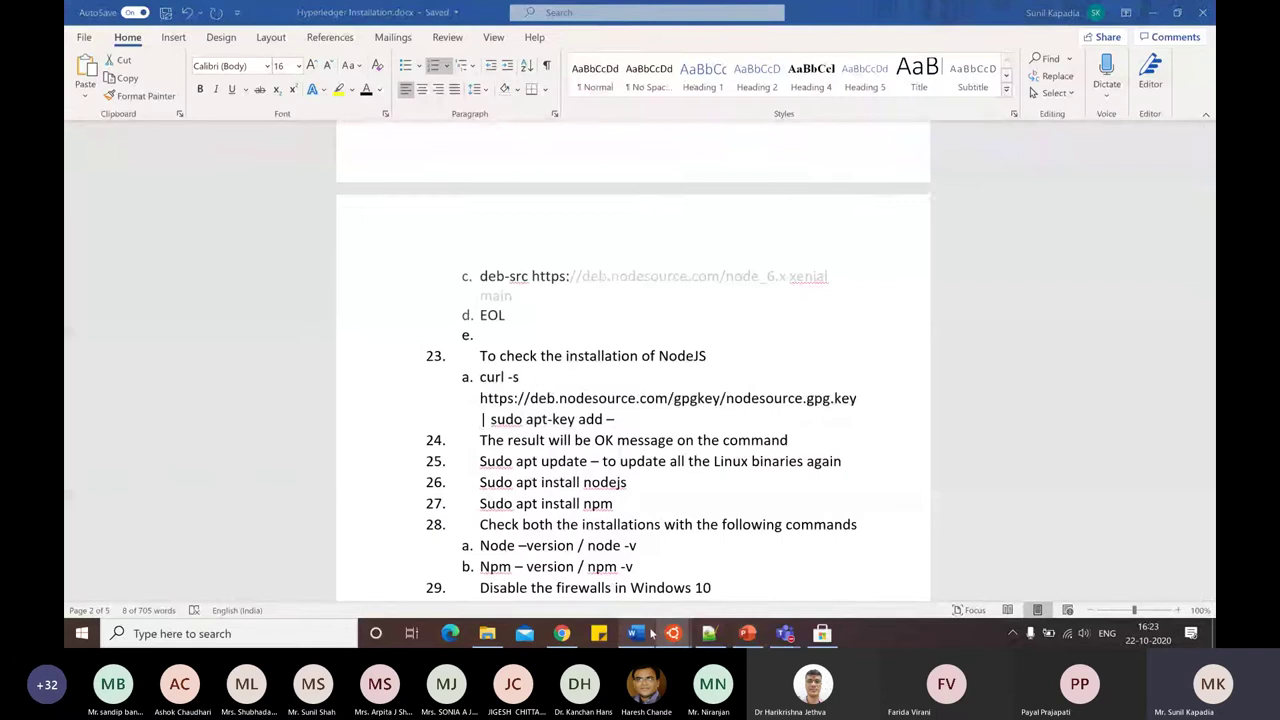
click(655, 502)
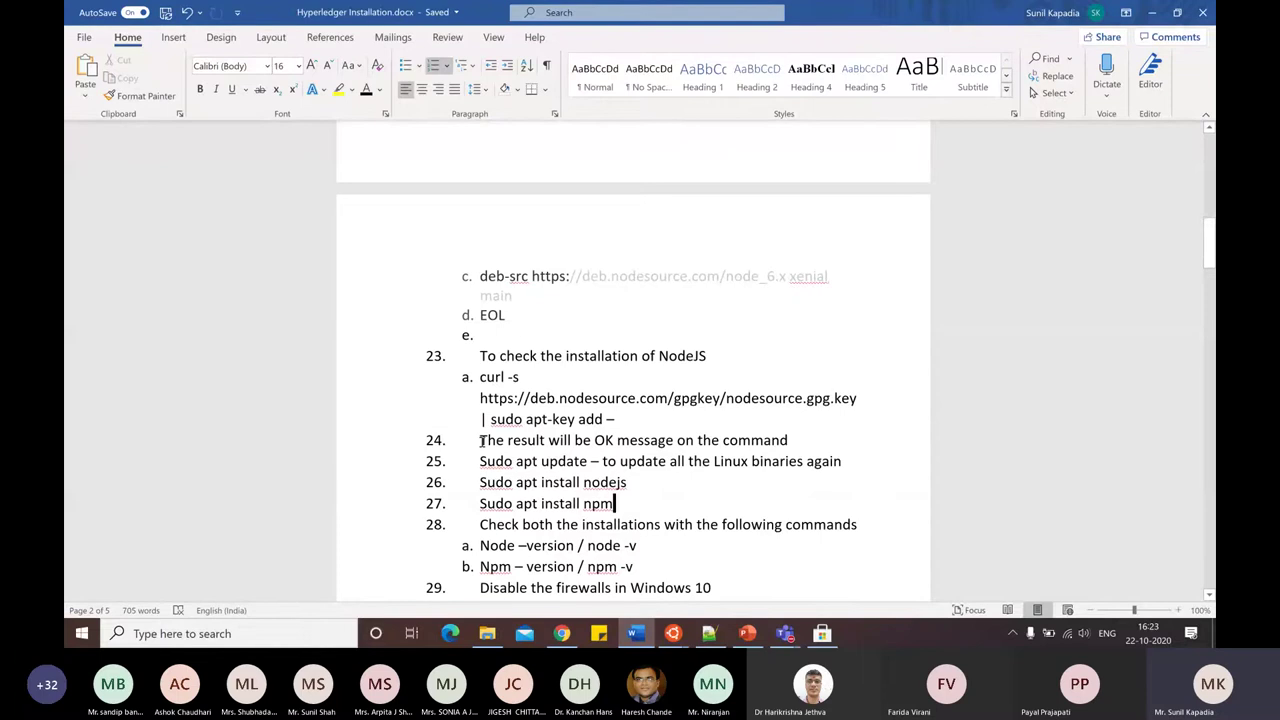
double_click(604, 441)
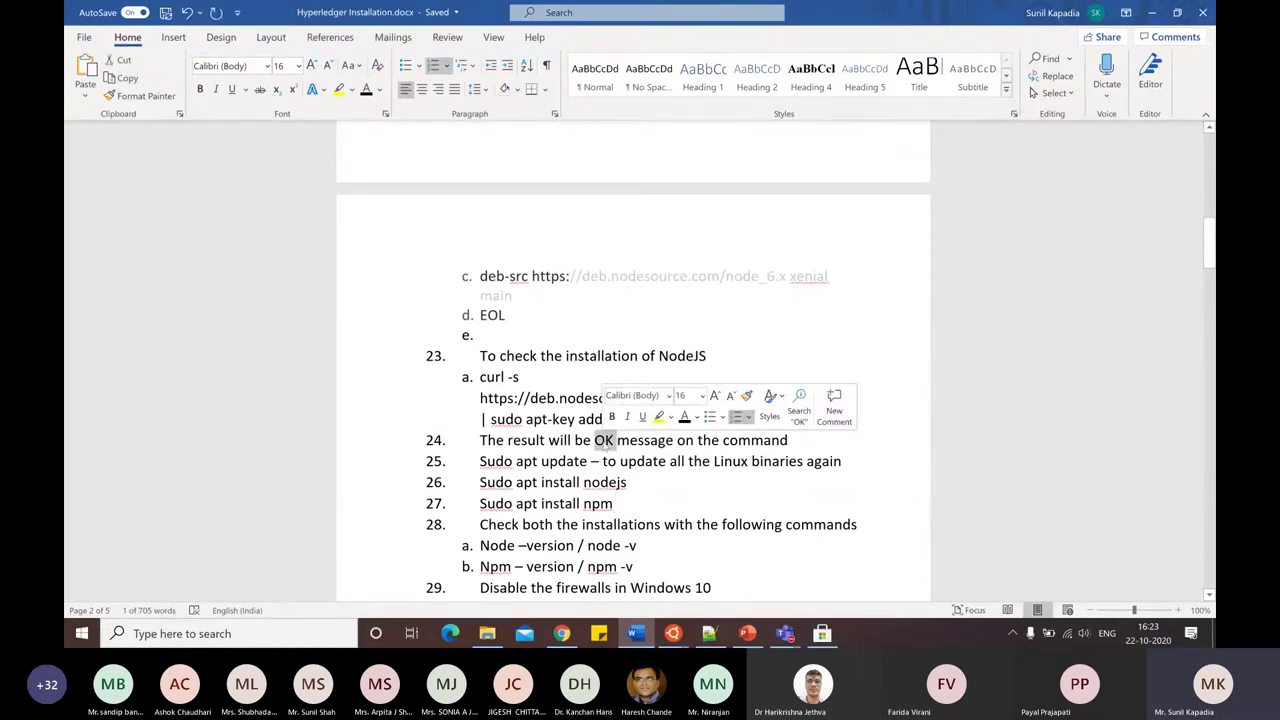
click(689, 466)
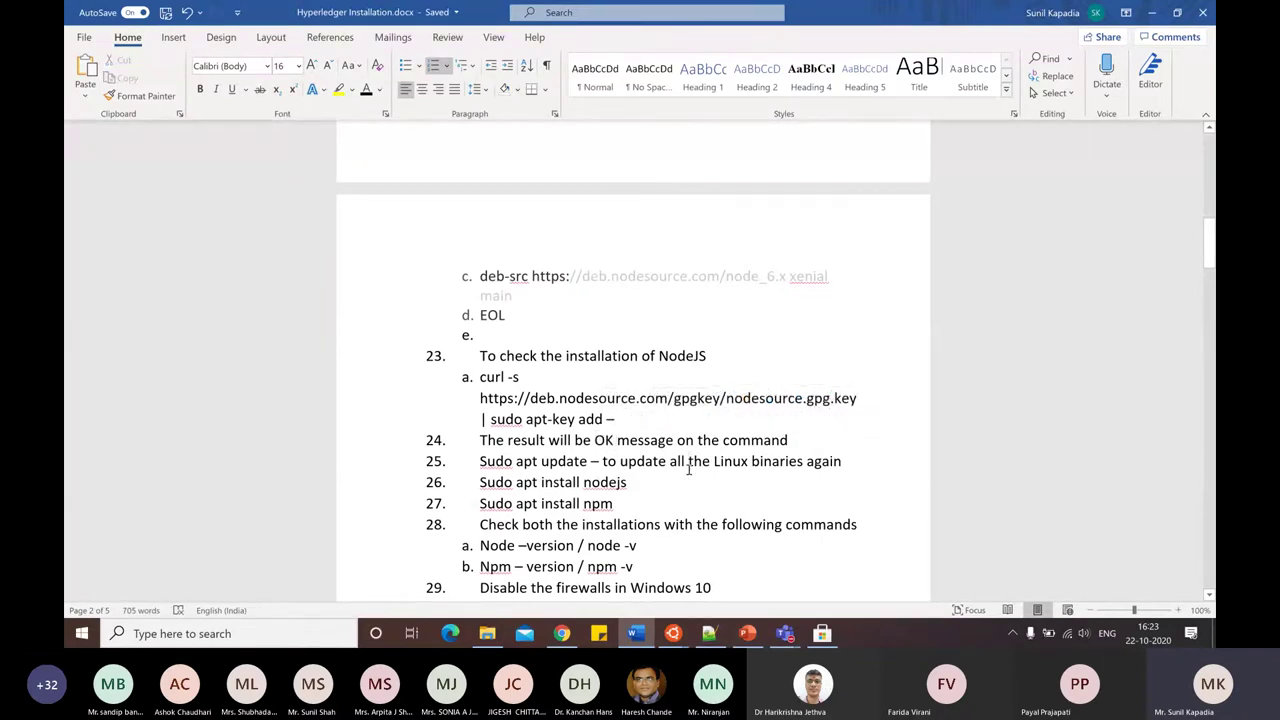
drag(480, 461, 588, 461)
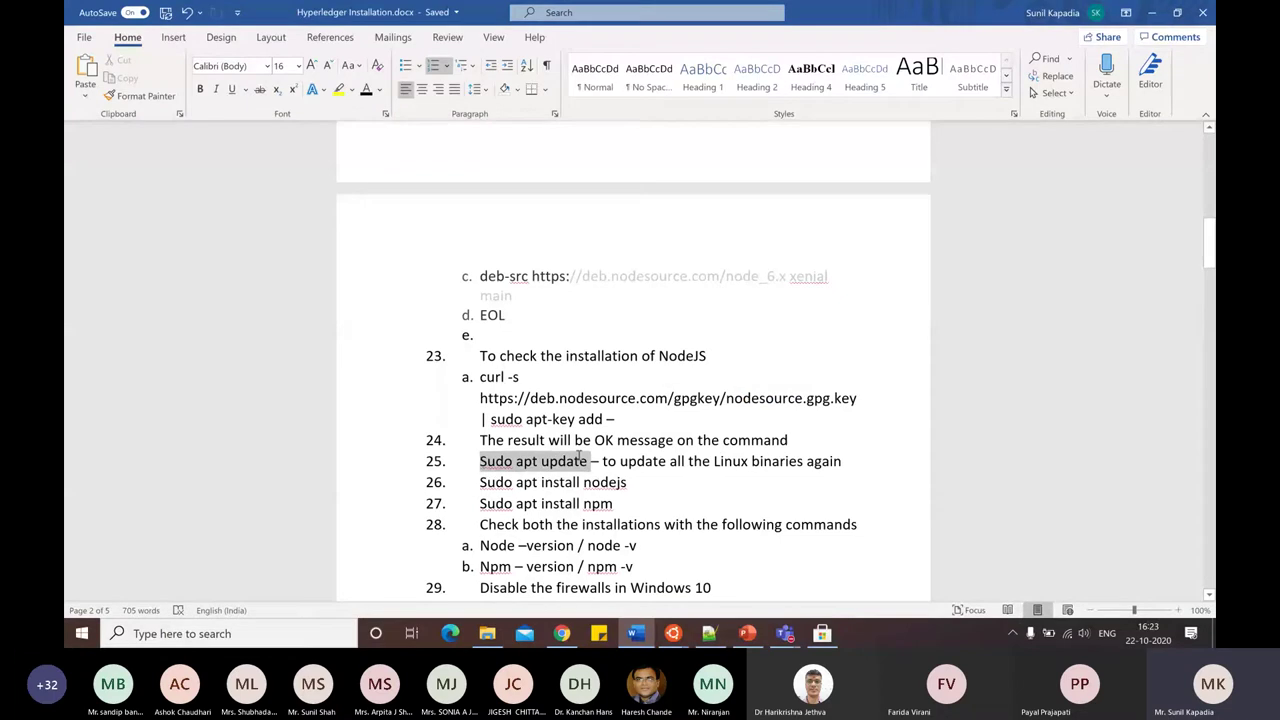
click(751, 498)
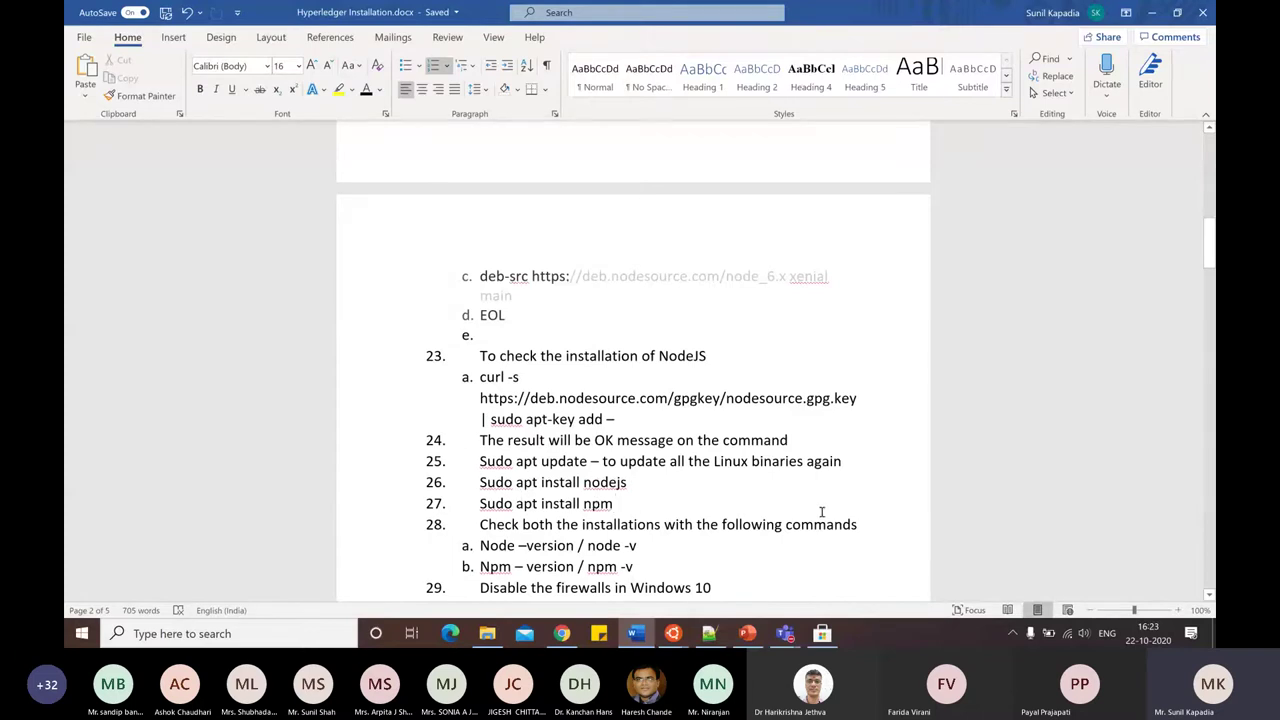
Return to the Ubuntu home terminal and run npm -v to check the NPM version.
mouse_move(672, 638)
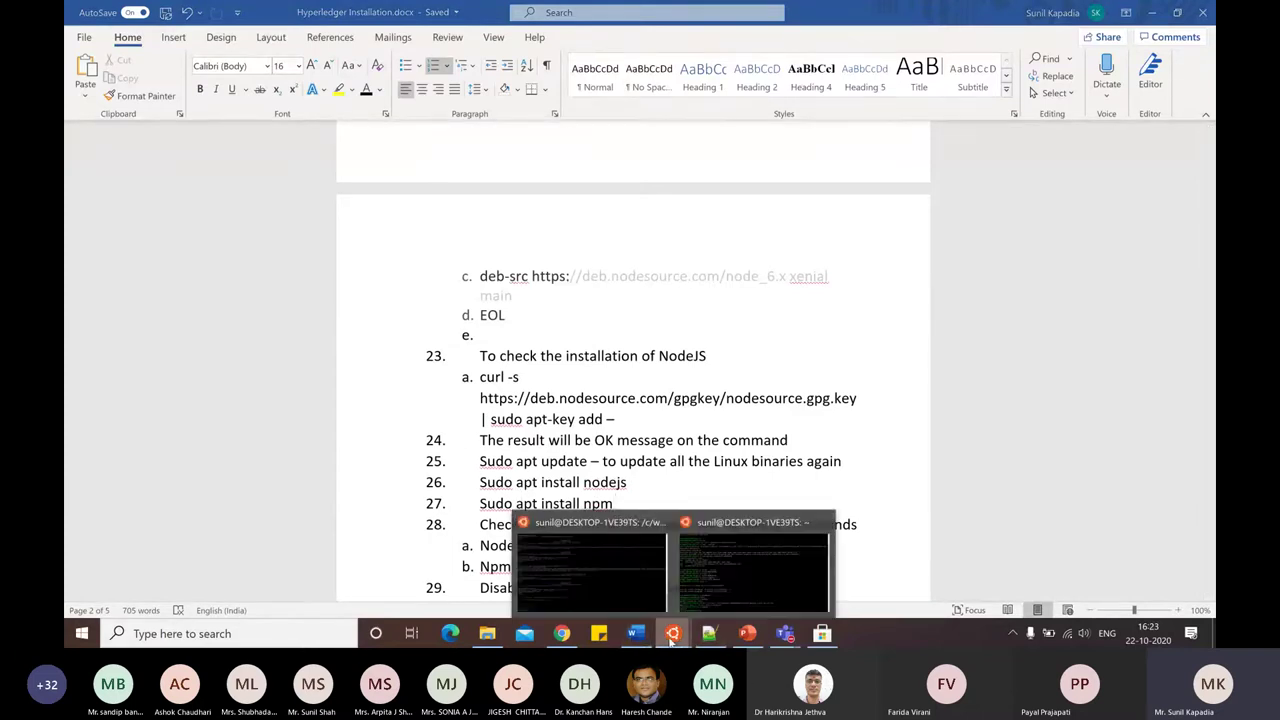
click(712, 584)
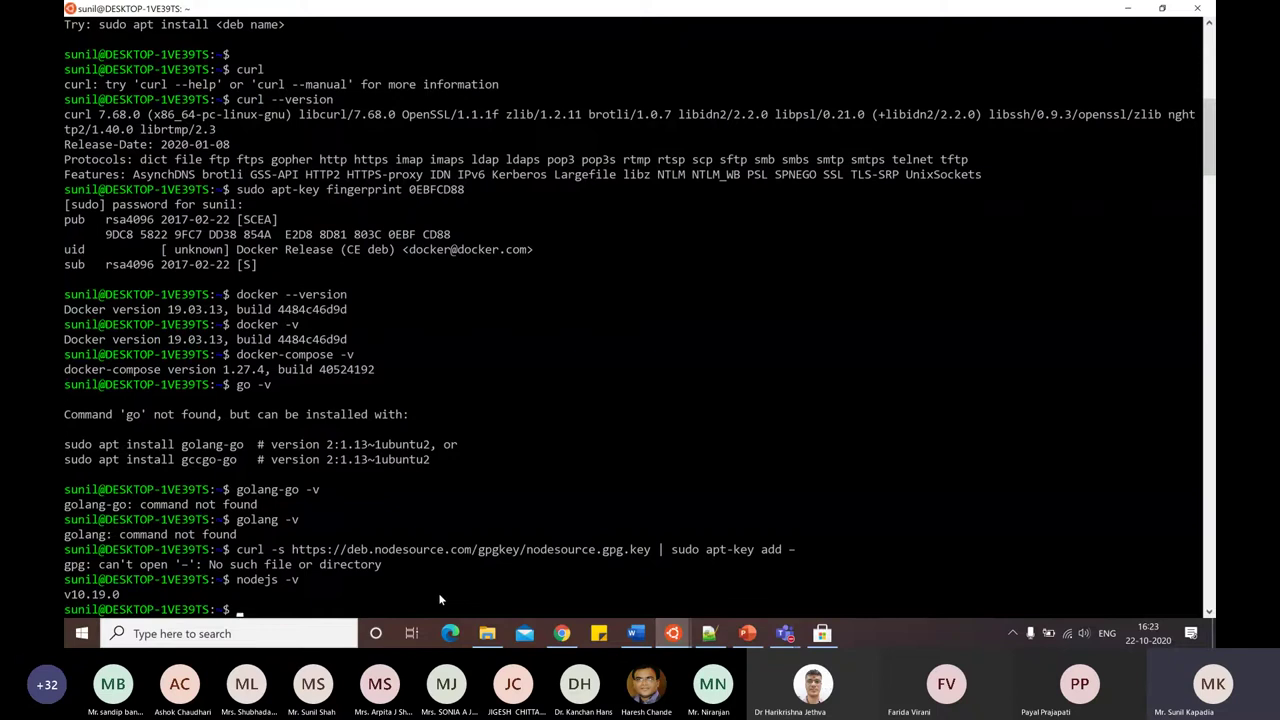
text(npm -v)
key(Return)
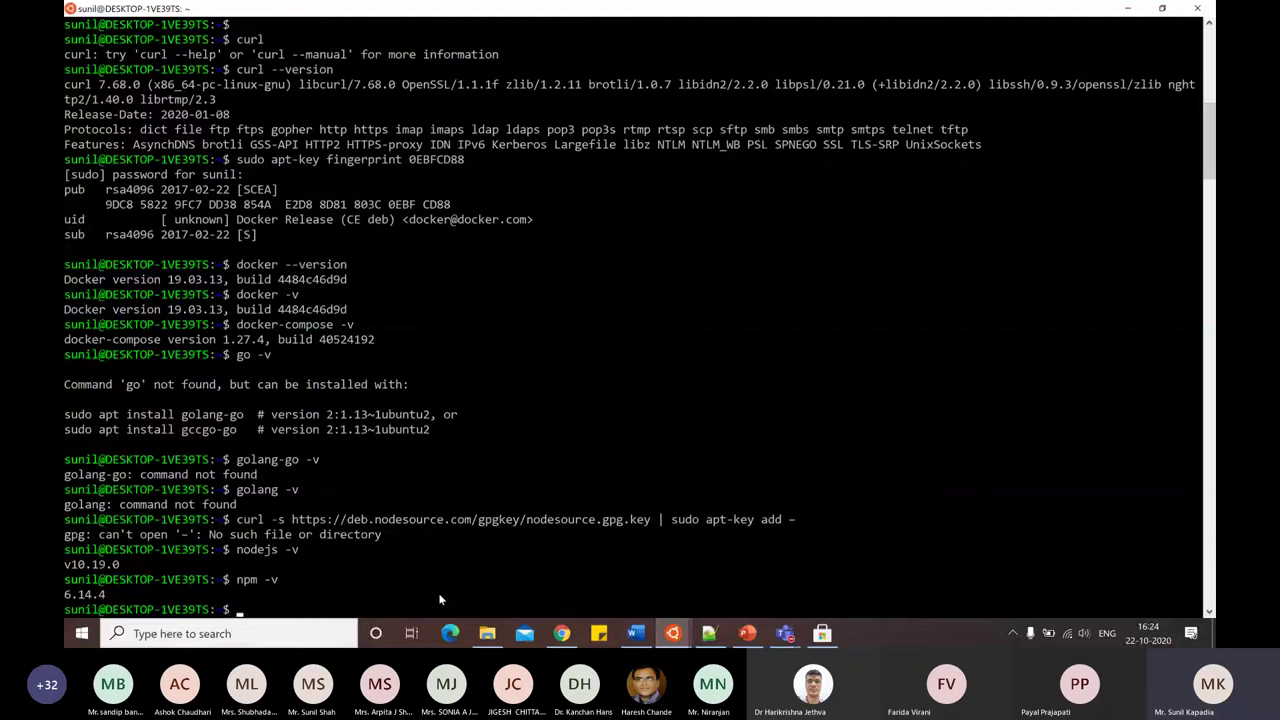
Review the Word notes through disabling the Windows 10 firewalls and sharing the C drive, and return to the terminal.
key(alt+Tab)
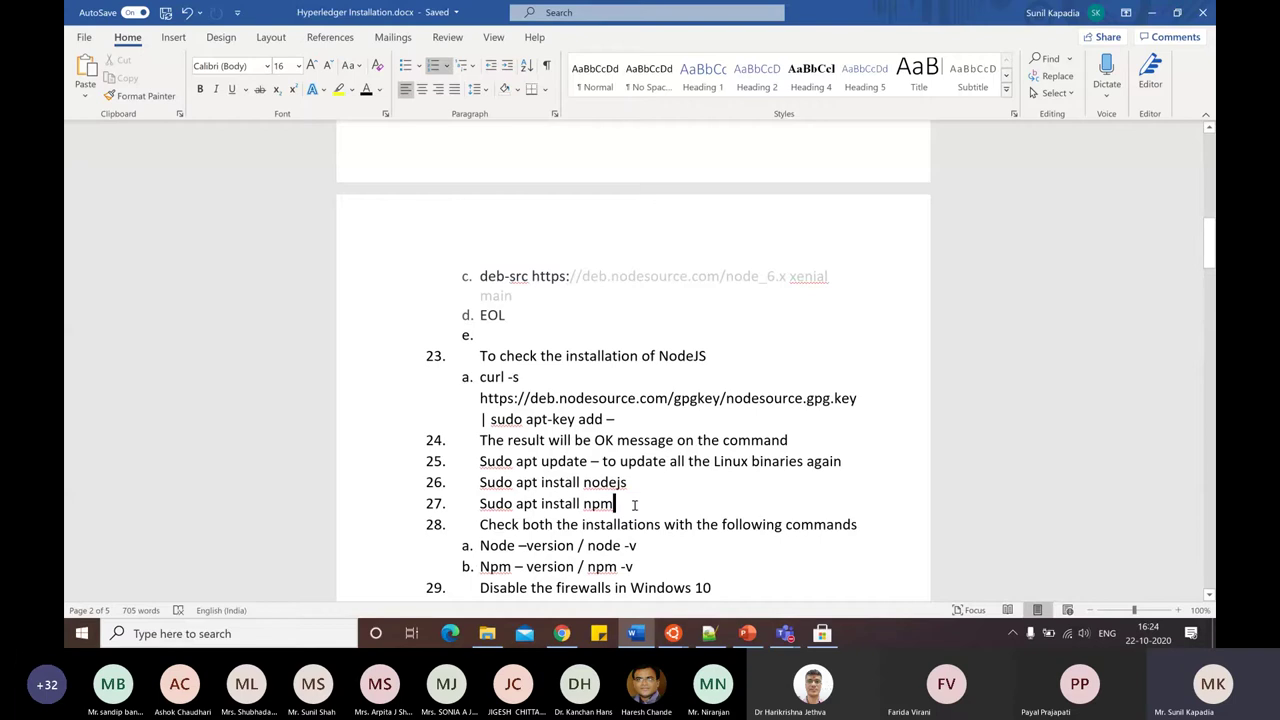
scroll(706, 497, down, 1)
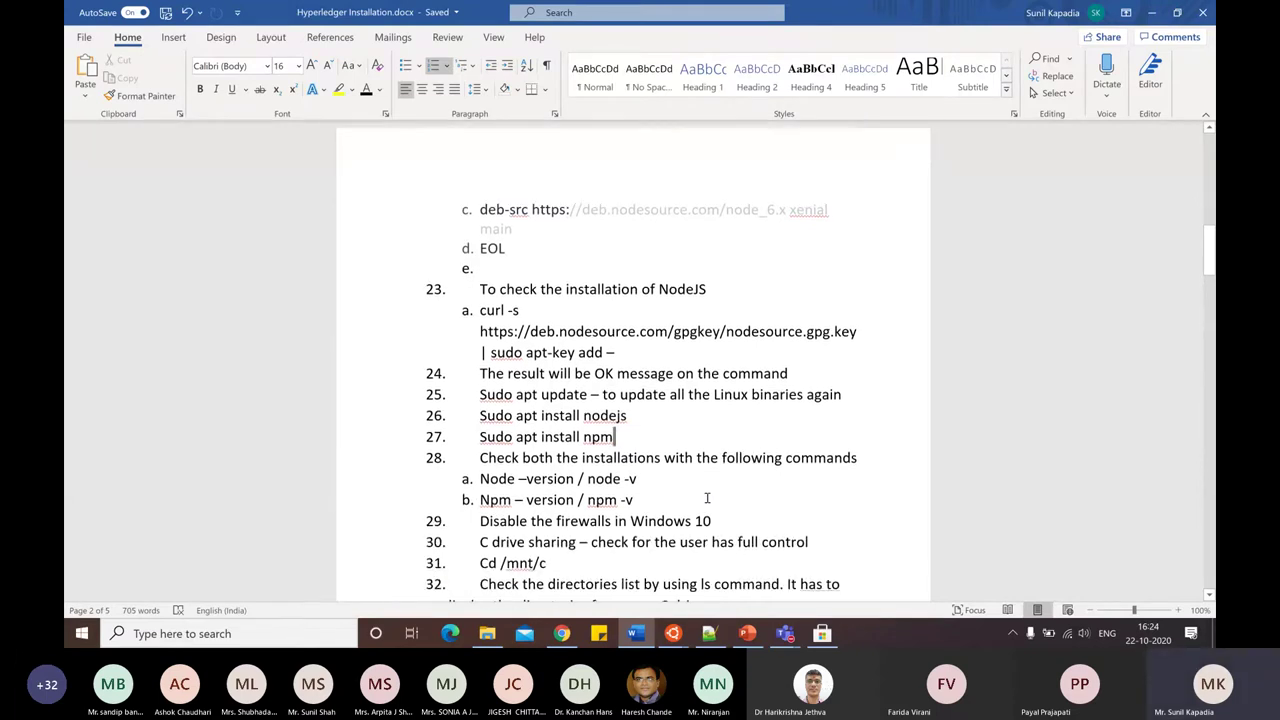
key(alt+Tab)
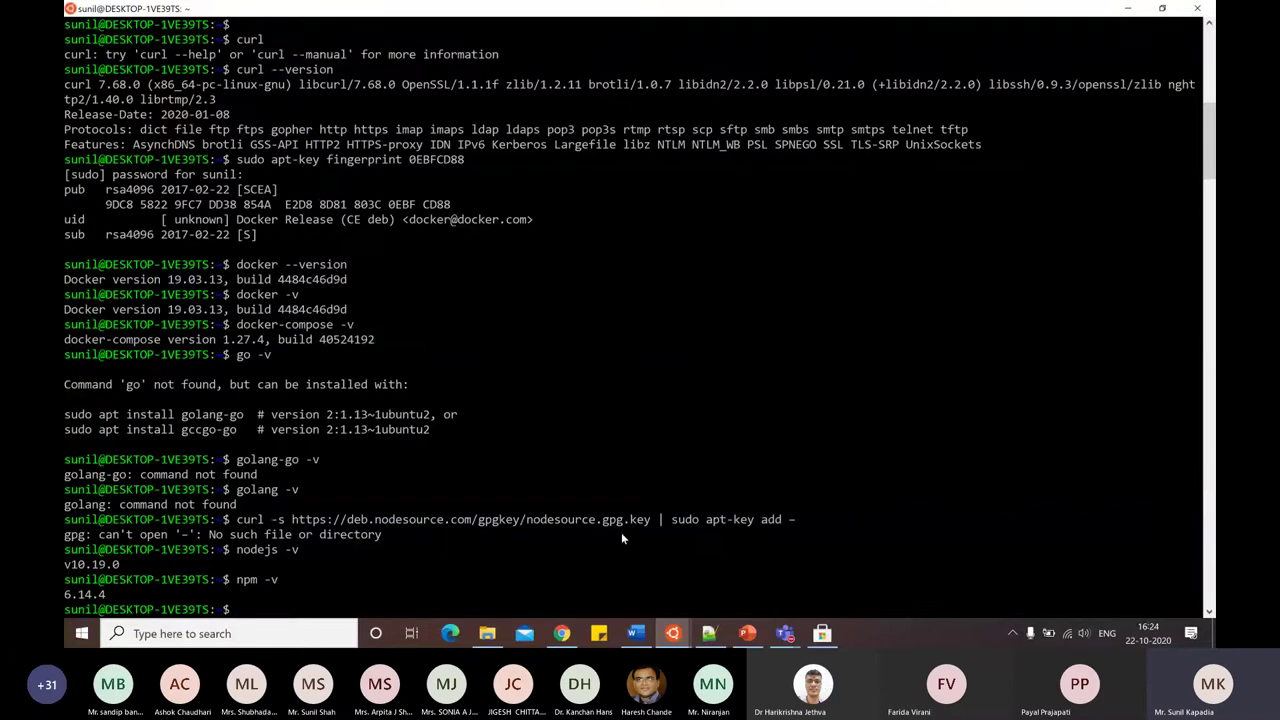
Search Windows for firewall and open Windows Defender Firewall with Advanced Security.
click(207, 640)
text(dire)
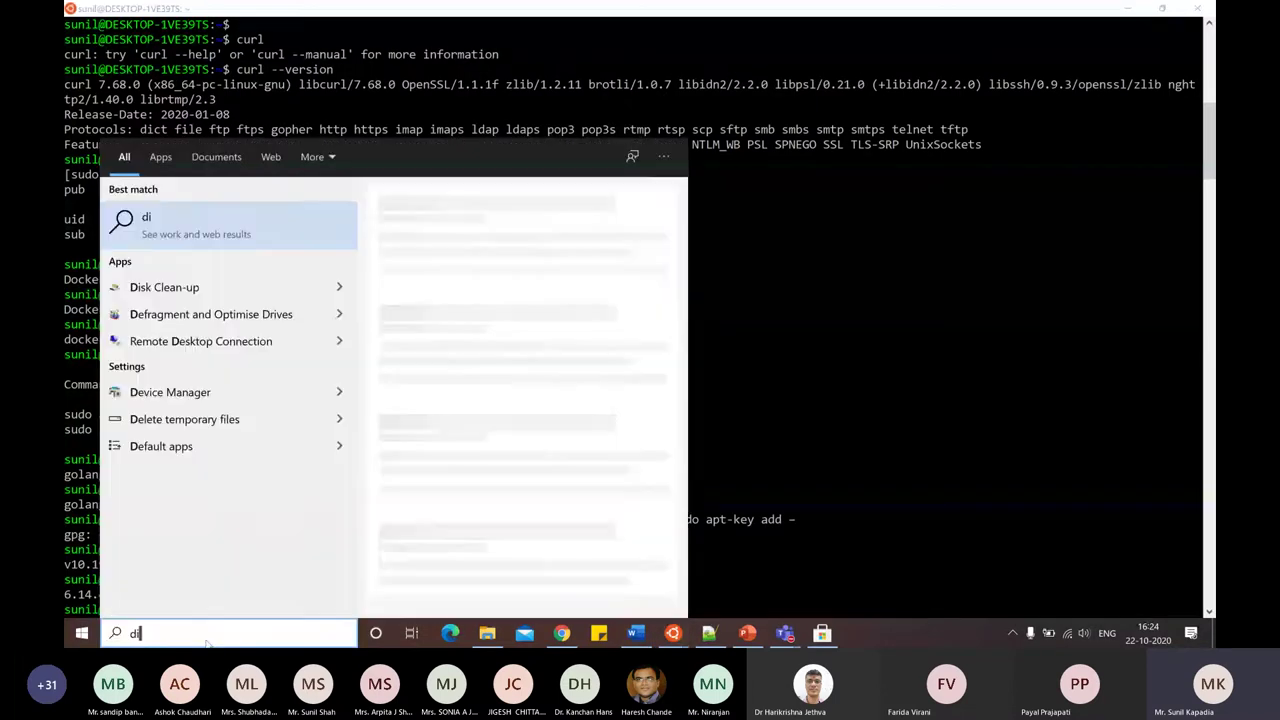
key(BackSpace)
key(BackSpace)
key(BackSpace)
key(BackSpace)
text(fire)
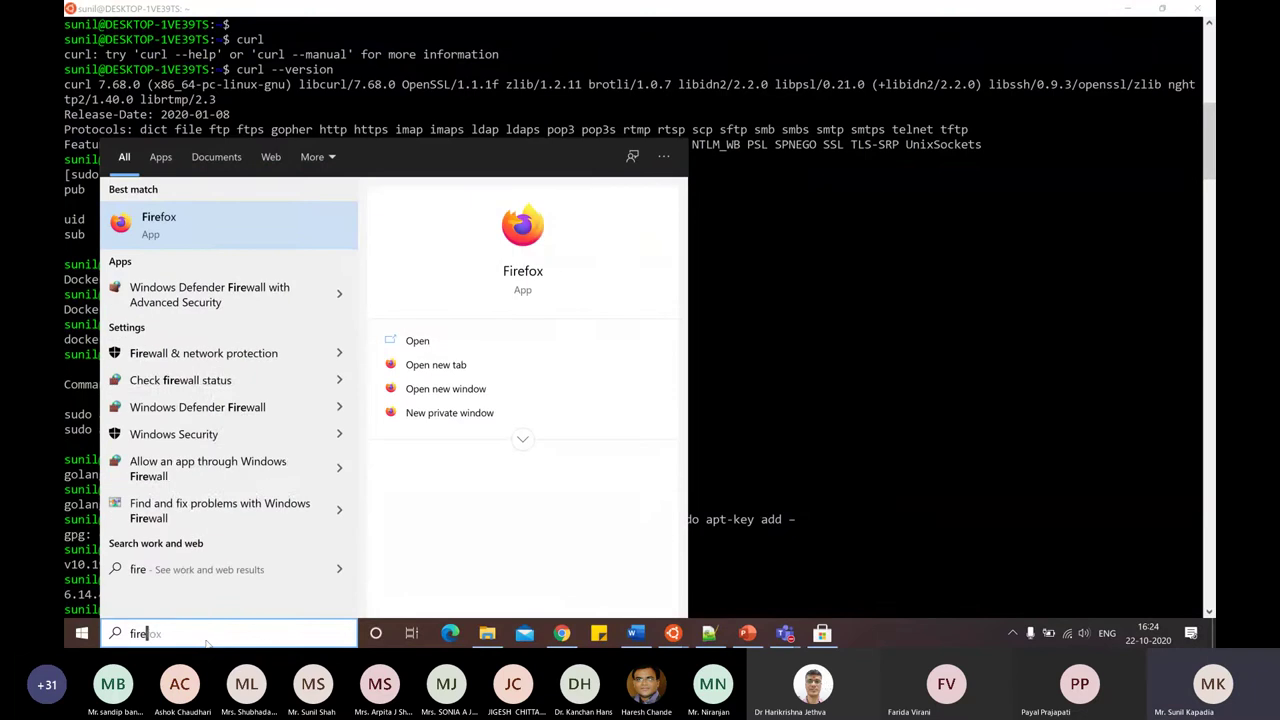
text(wall)
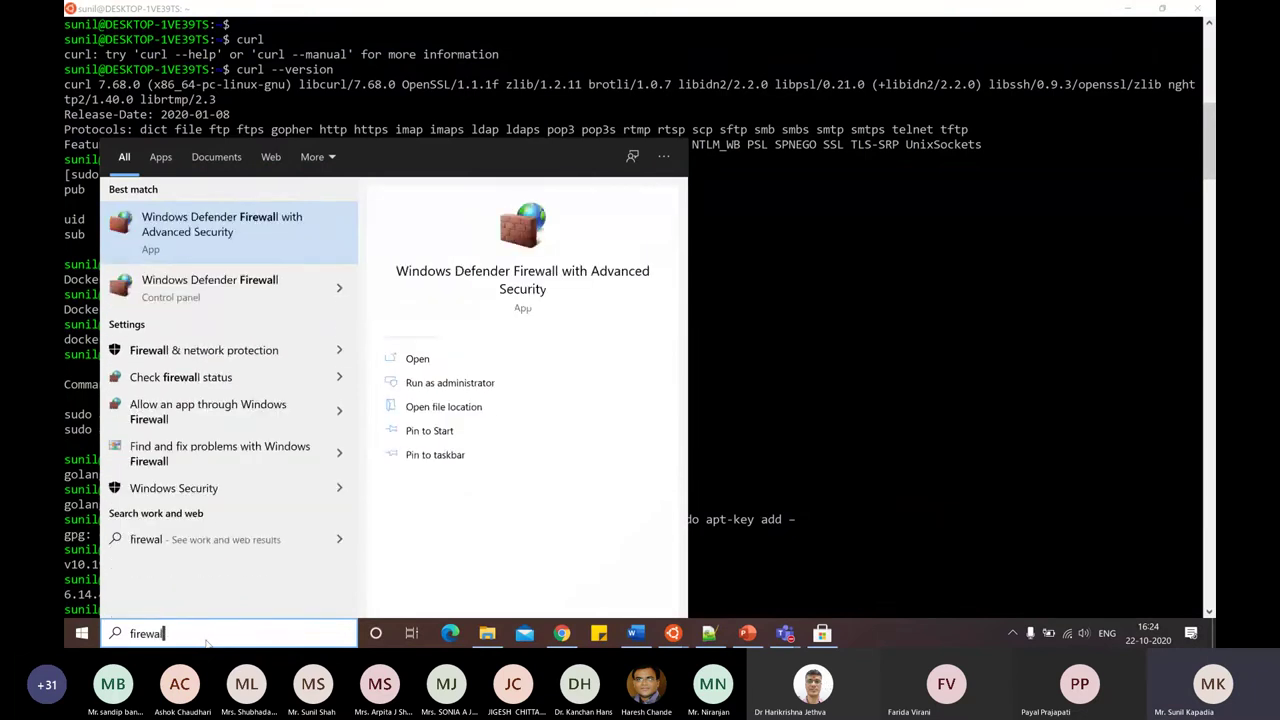
click(218, 249)
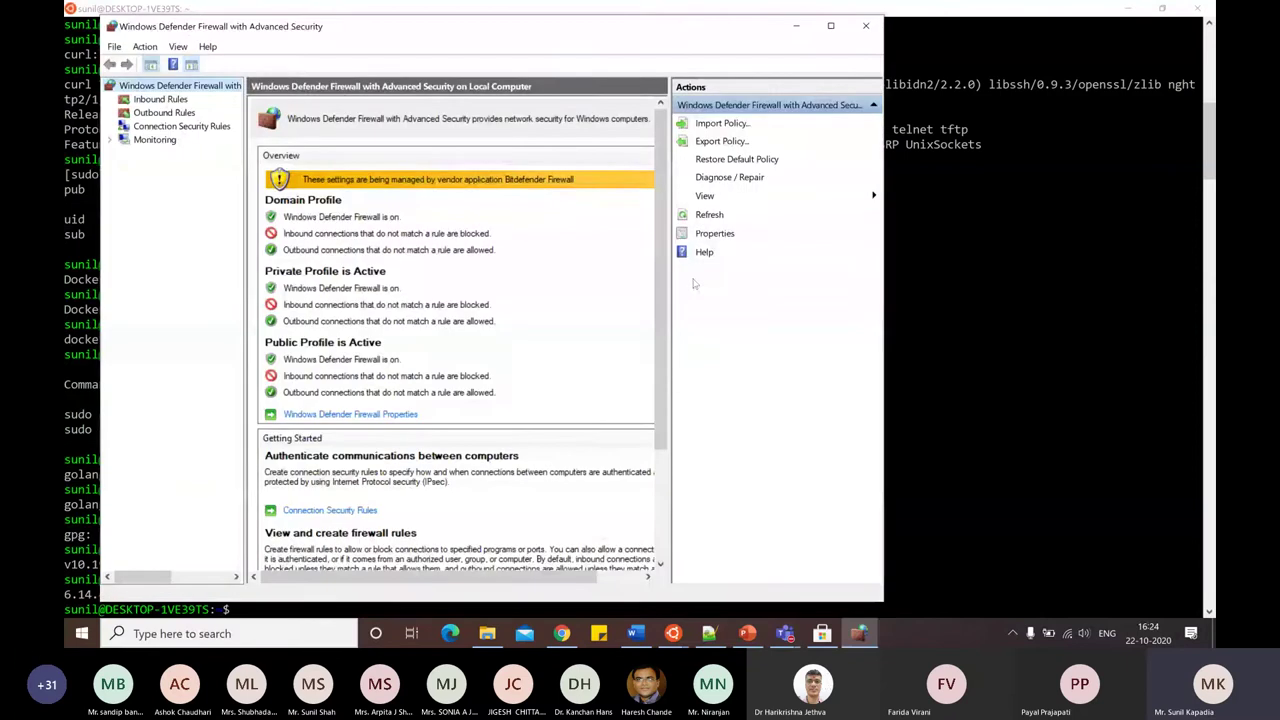
View the inbound and outbound firewall rules, and close the advanced security window.
click(166, 101)
click(181, 126)
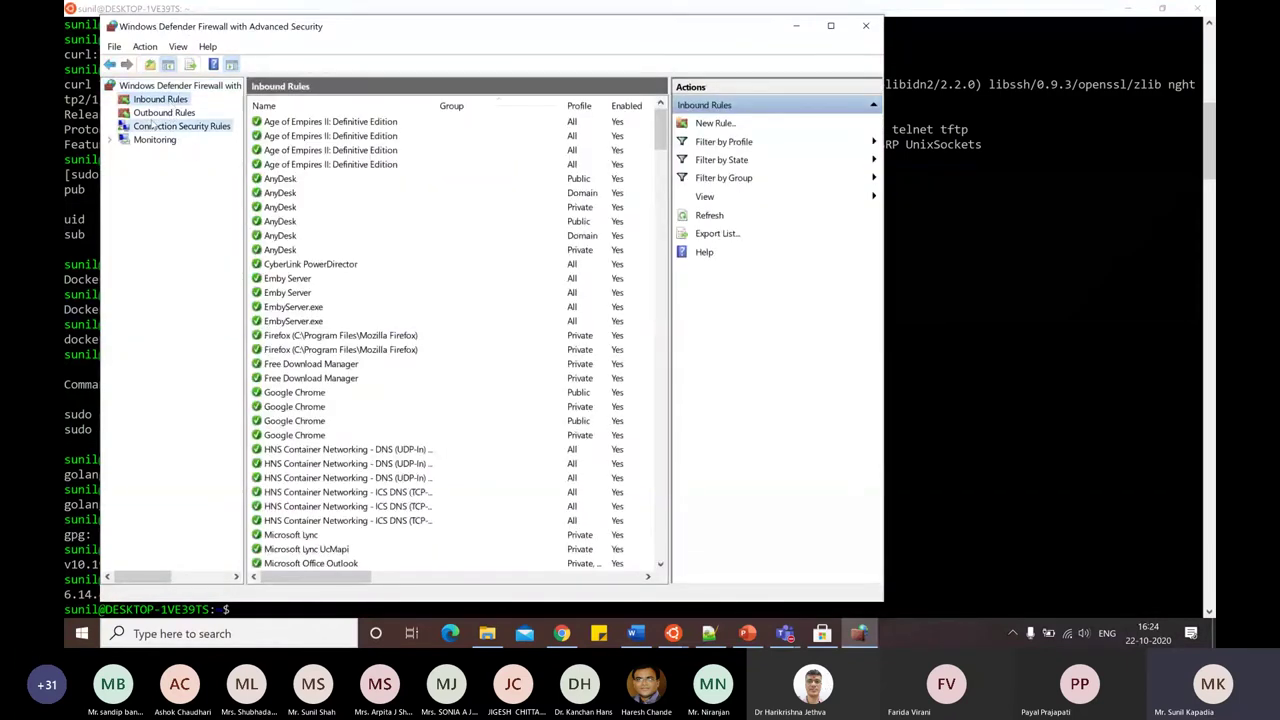
click(164, 112)
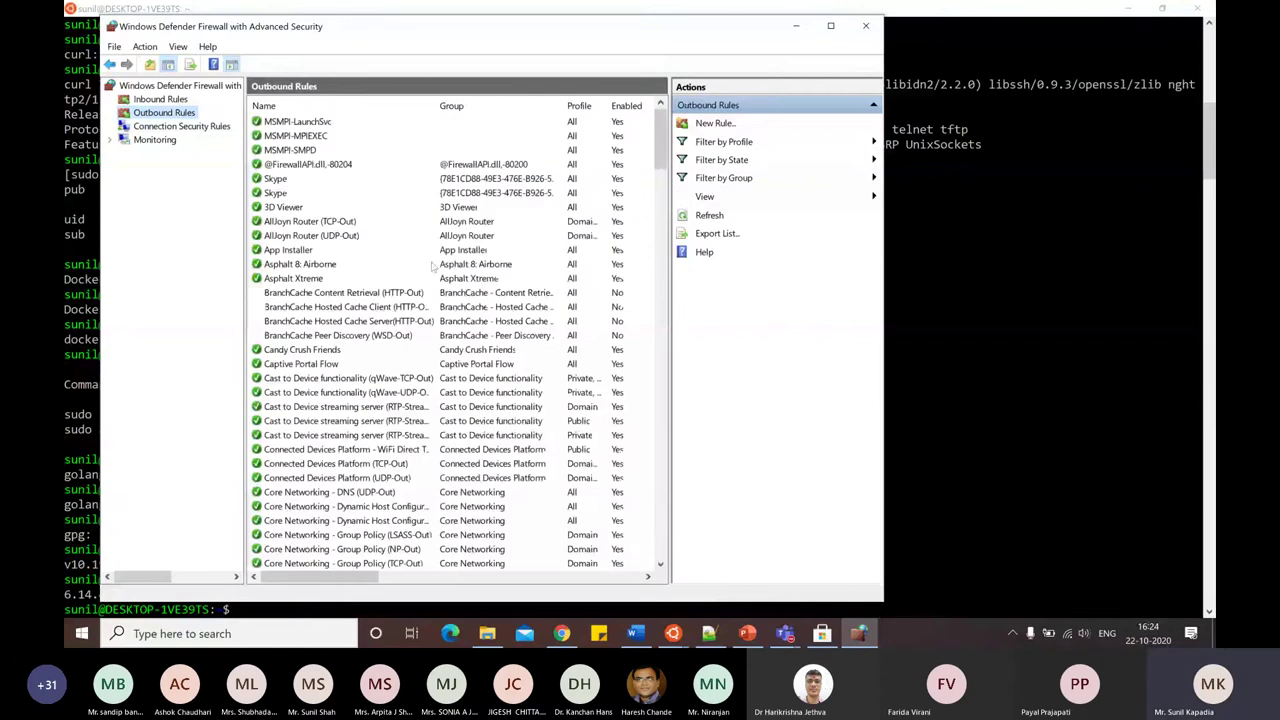
click(866, 22)
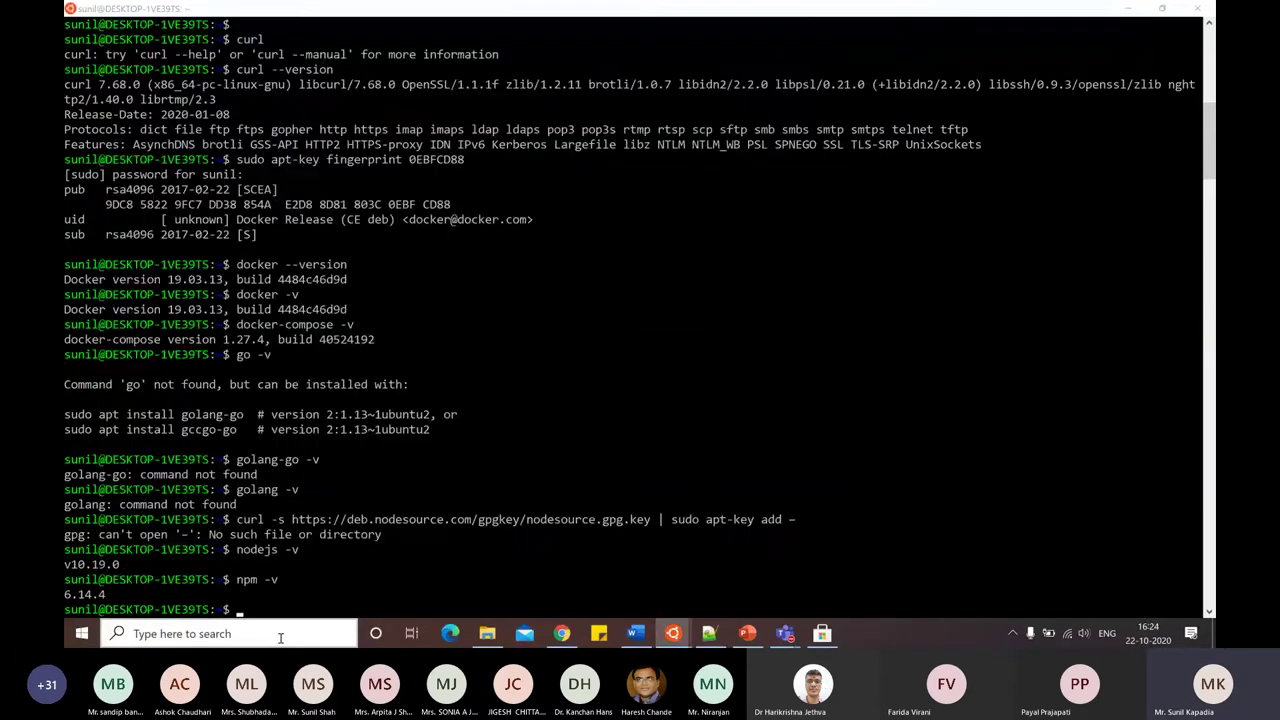
Search Windows for firewall again and open the Control Panel page of Windows Defender Firewall to view the network status.
click(282, 641)
text(firewall)
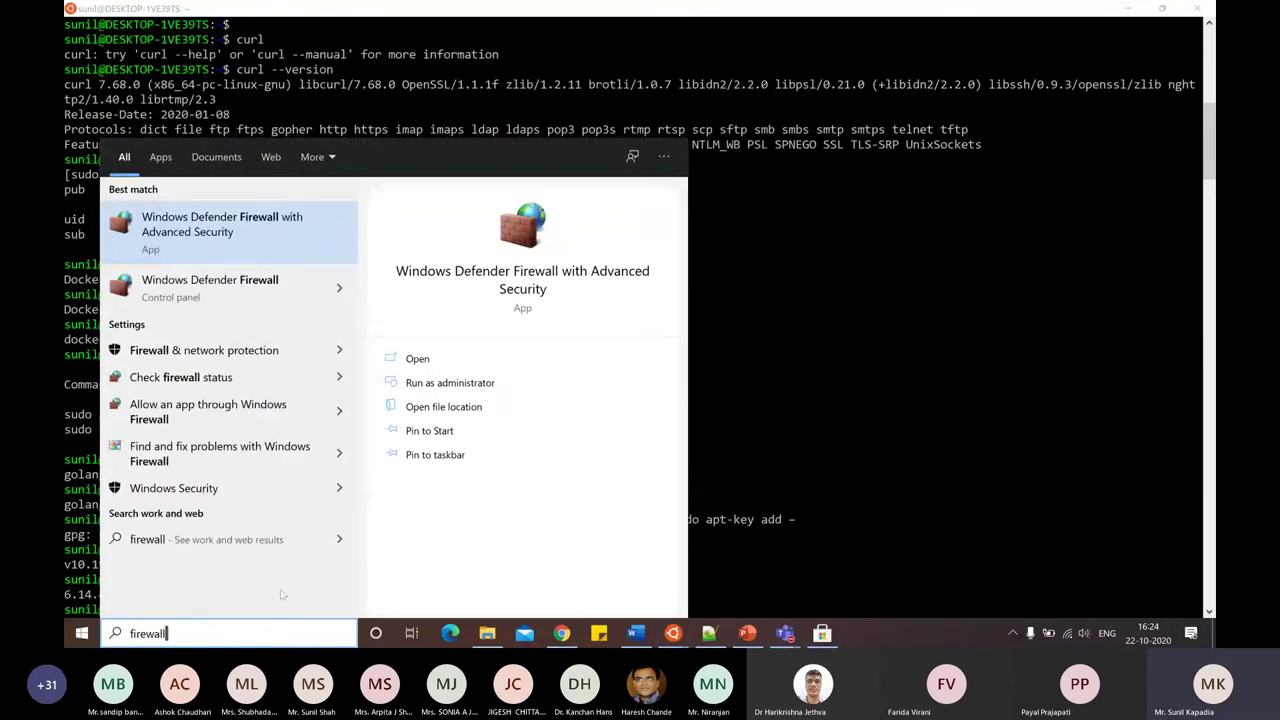
click(189, 295)
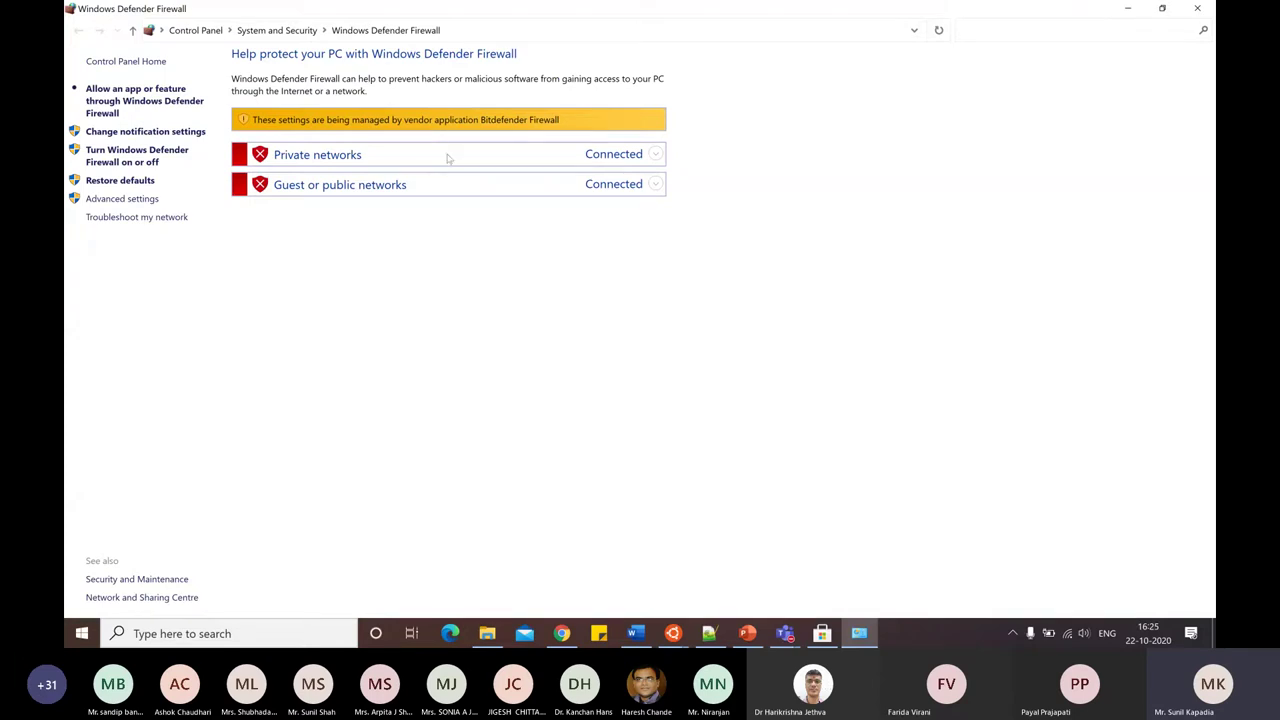
Switch to the Word notes and review steps 29 to 34 on firewalls, C drive sharing and mounting.
mouse_move(651, 631)
click(636, 570)
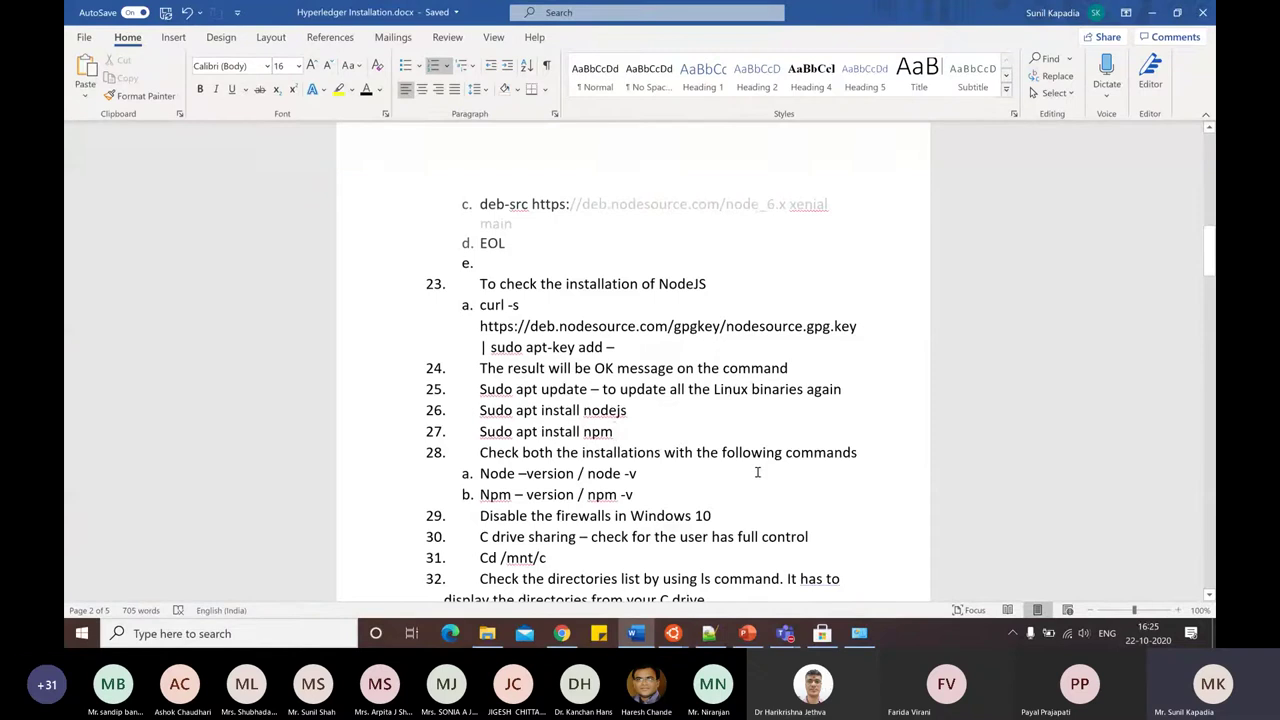
scroll(757, 472, down, 1)
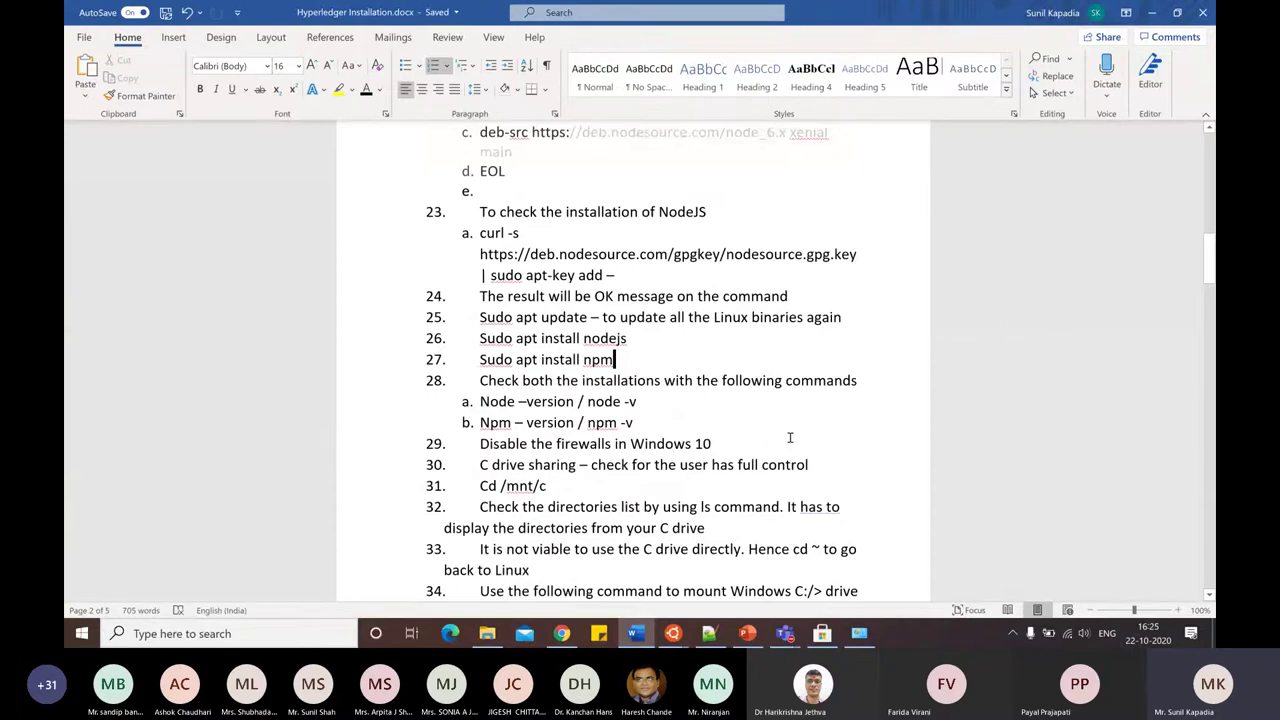
scroll(790, 437, down, 1)
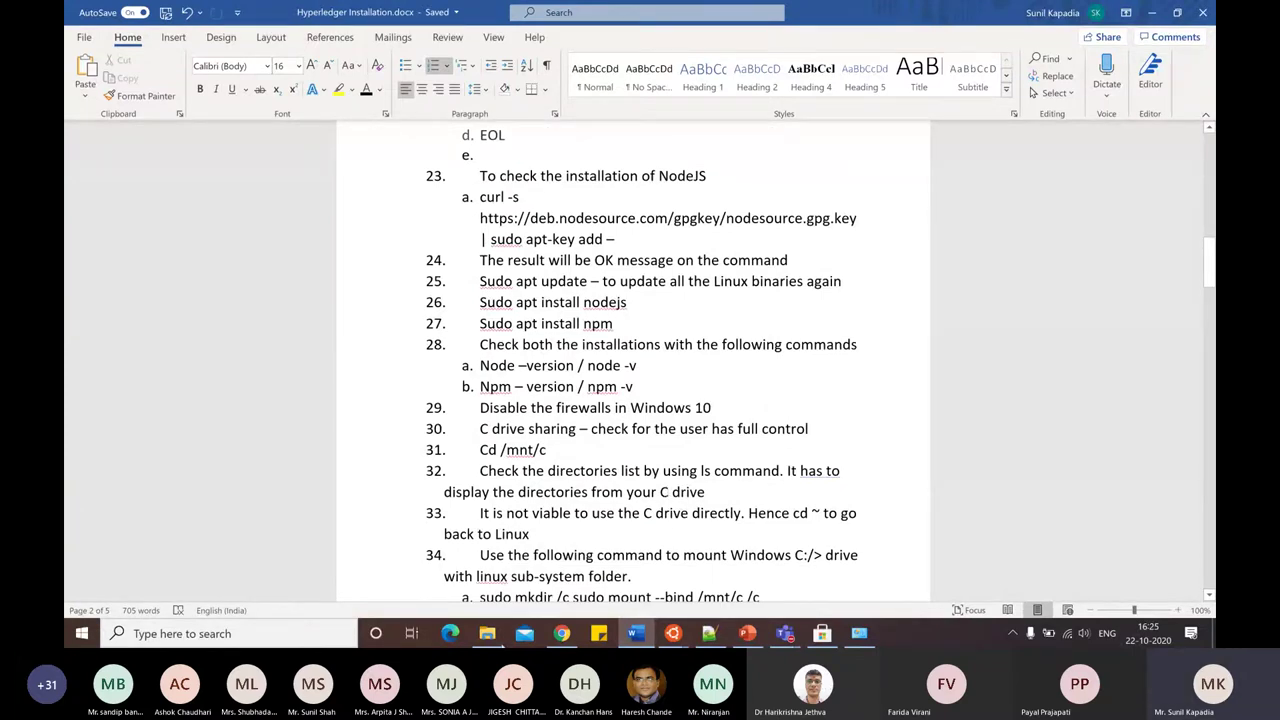
Return to the Ubuntu home terminal and run ls to list the directory.
mouse_move(672, 633)
click(724, 592)
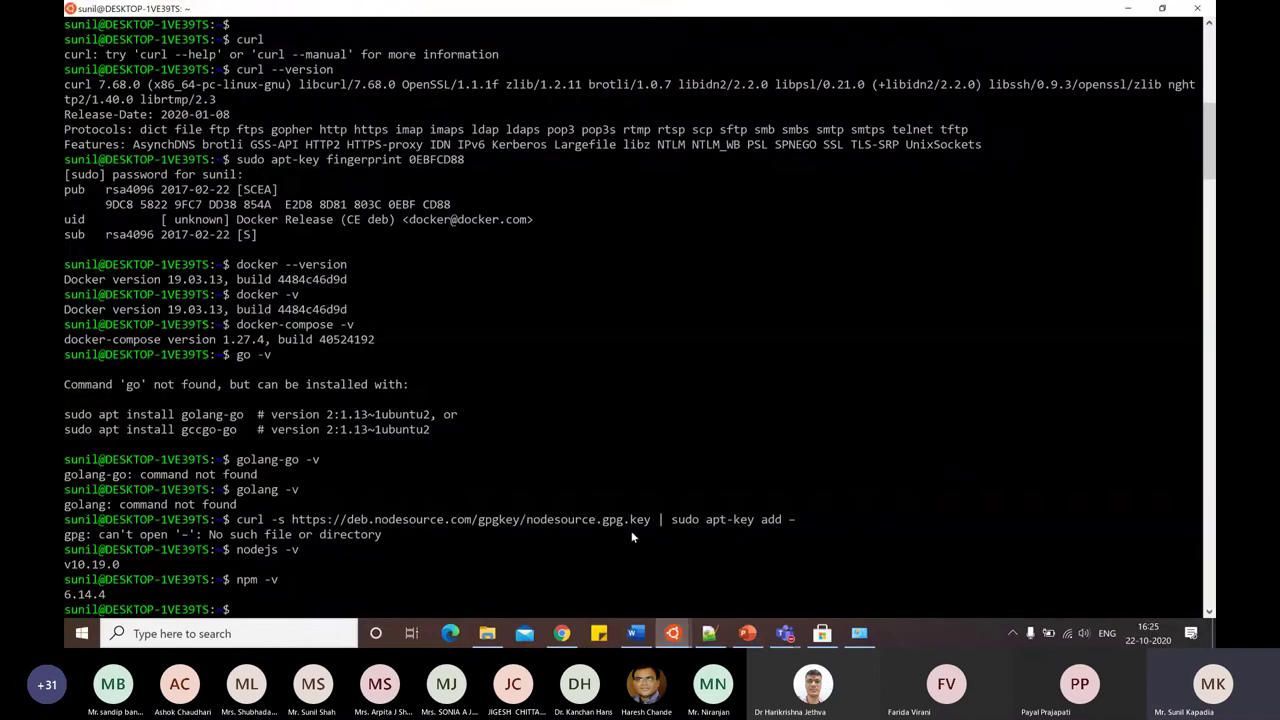
text(ls)
key(Return)
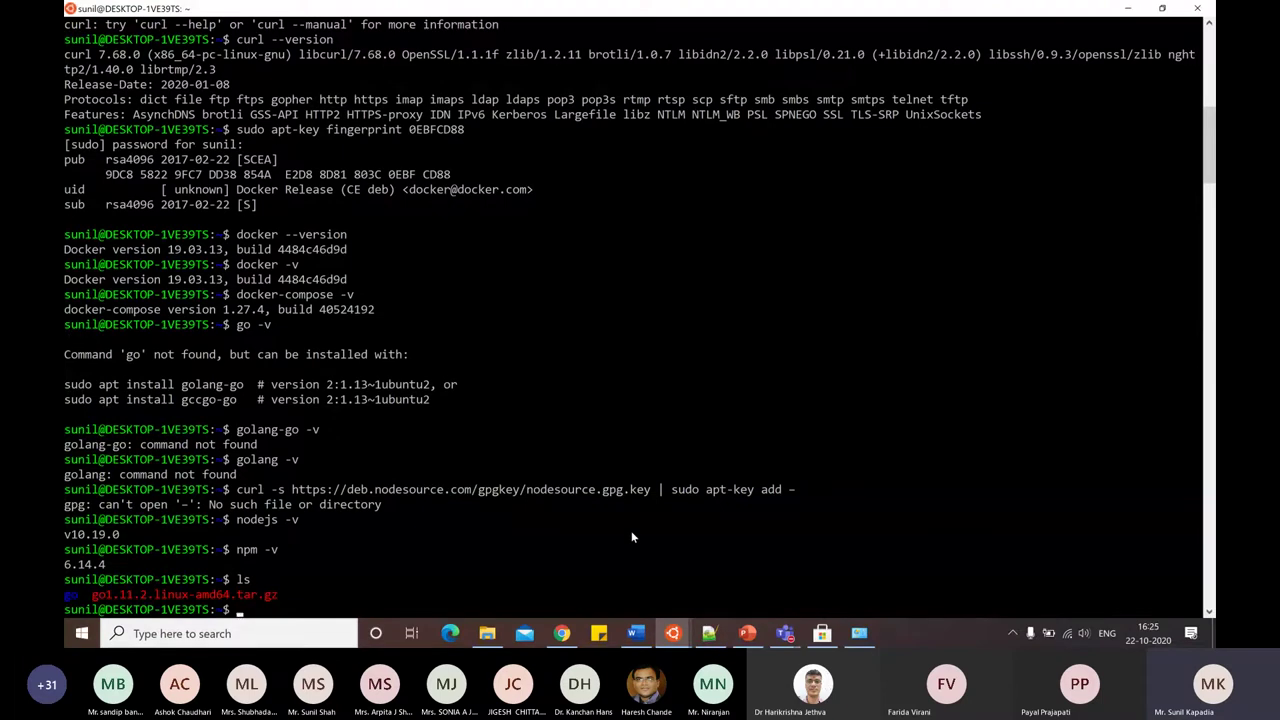
View the first-network folder in File Explorer, check the C drive sharing step in the Word notes, and return to File Explorer.
click(487, 633)
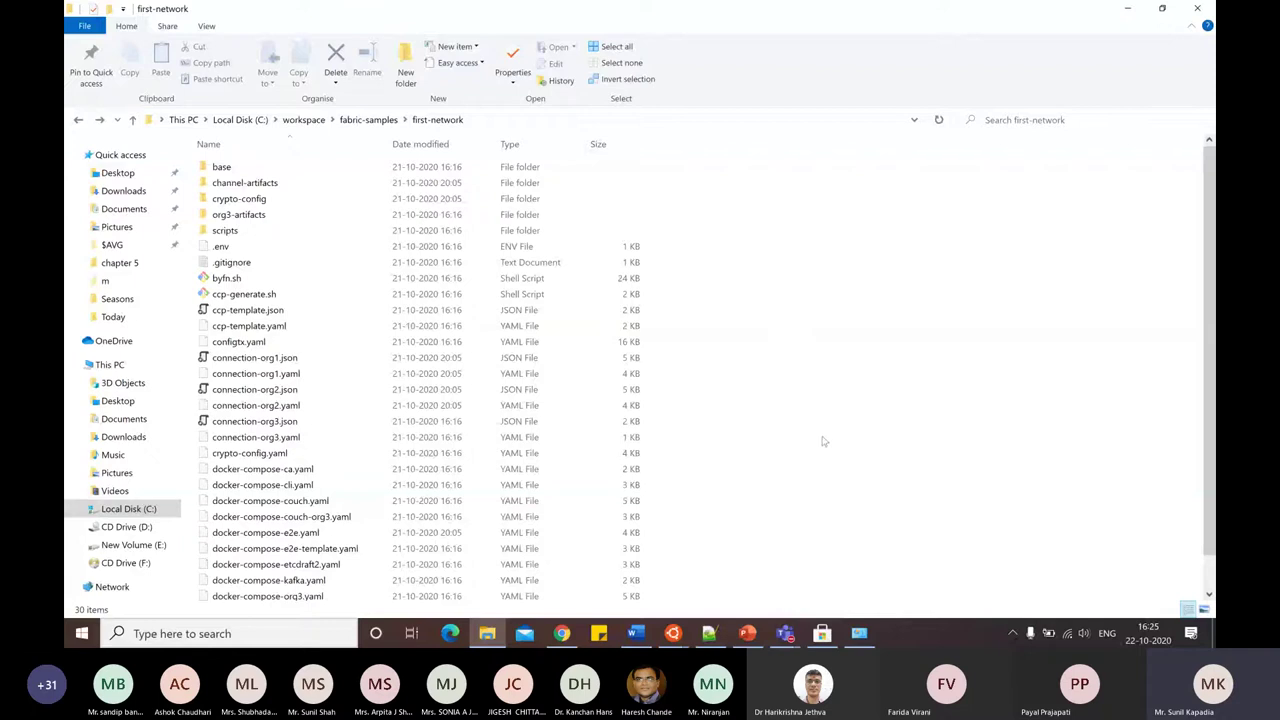
click(637, 633)
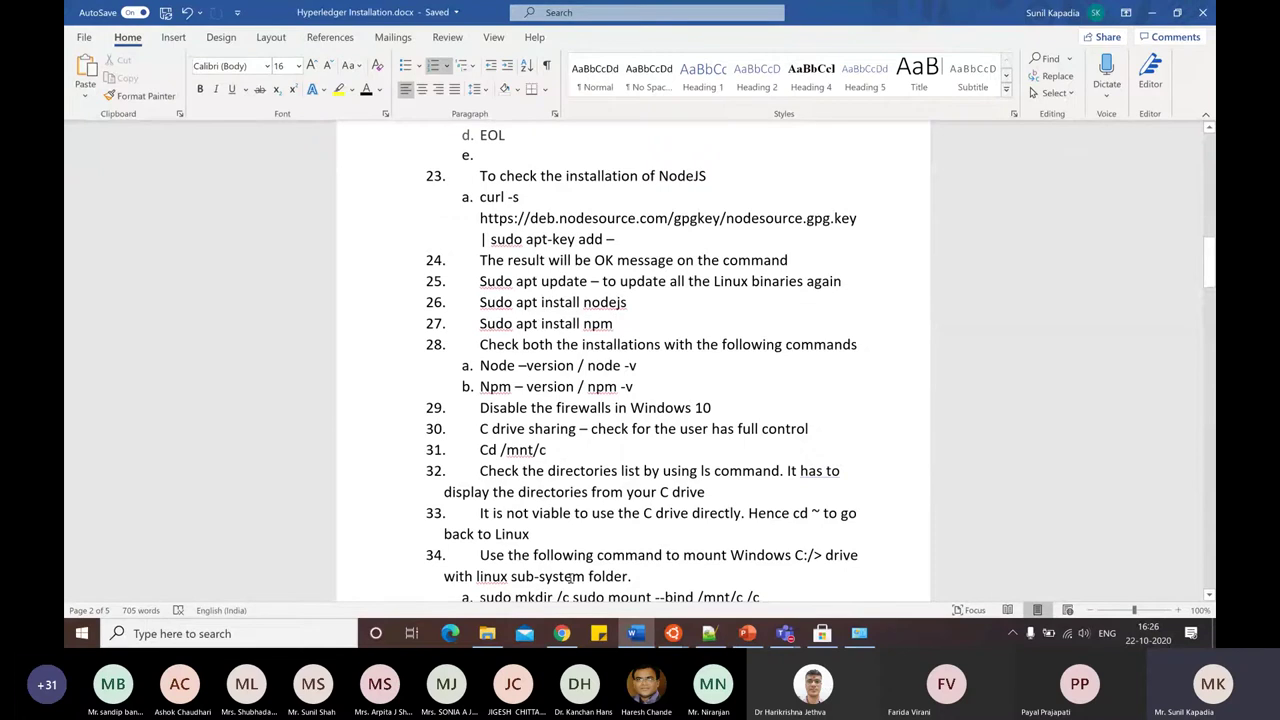
click(488, 634)
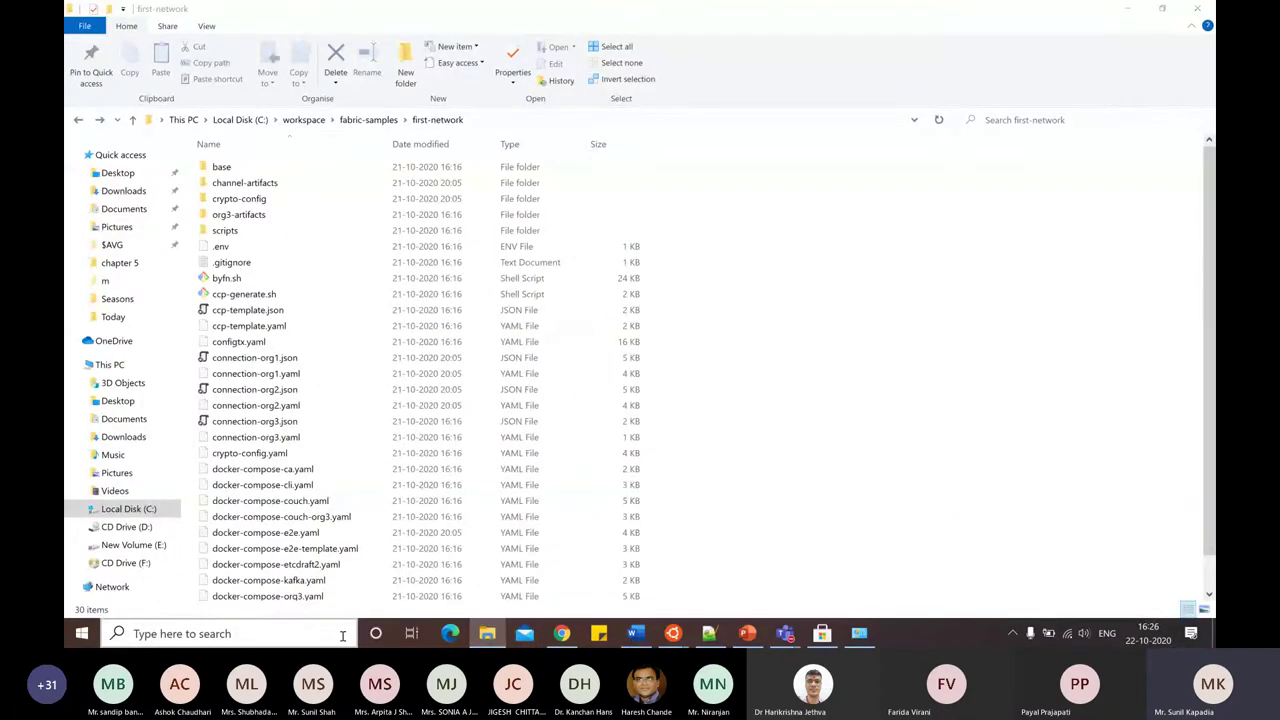
Open a new File Explorer window at This PC and show the properties of Local Disk (C:).
key(super+e)
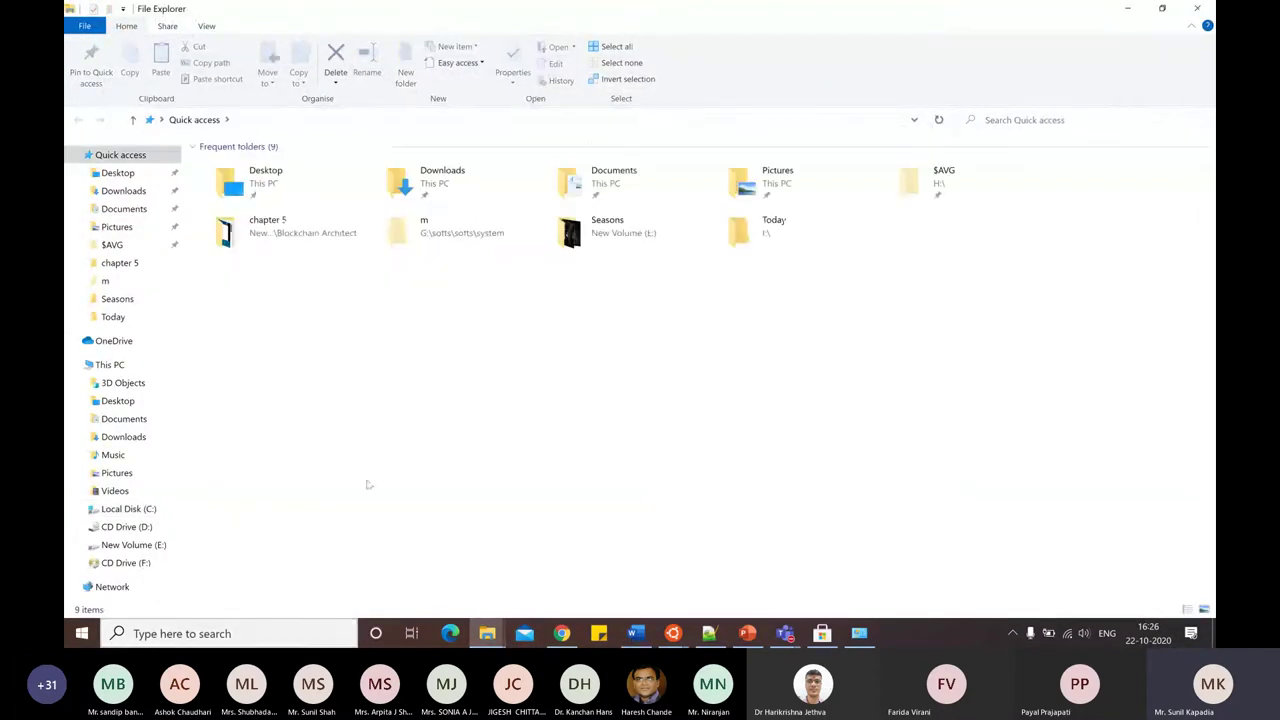
click(124, 367)
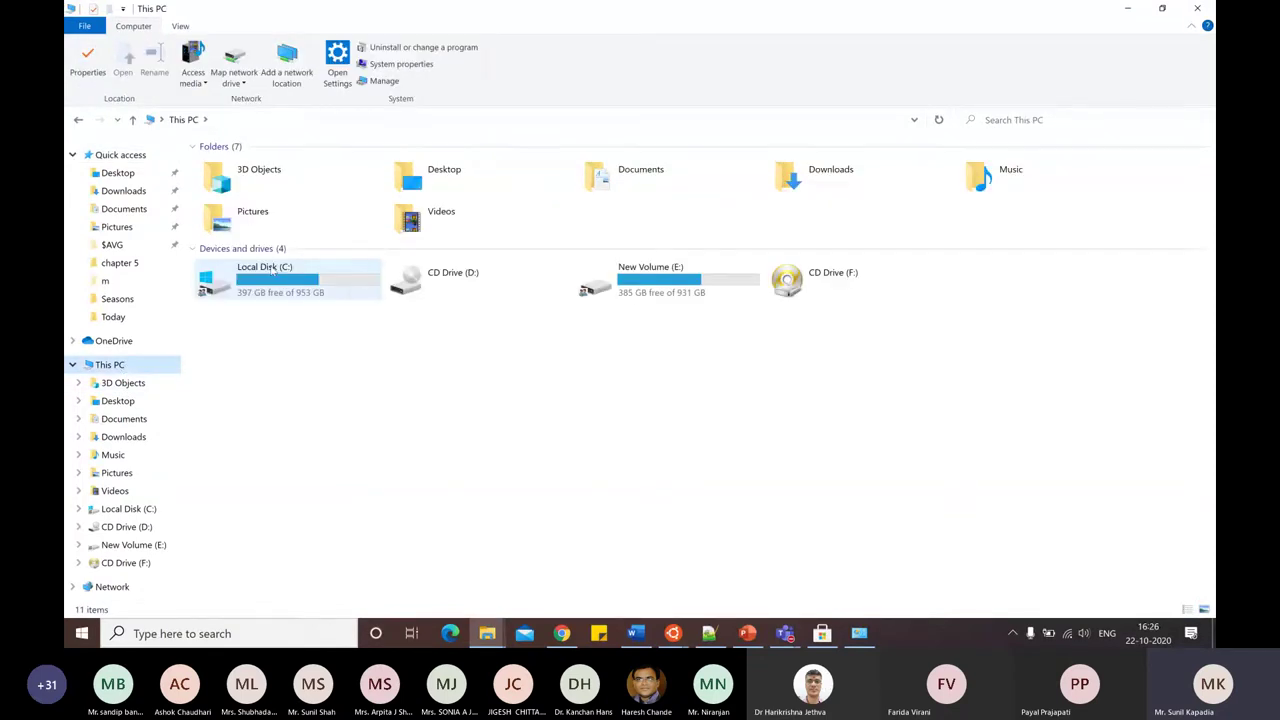
click(272, 268)
right_click(272, 268)
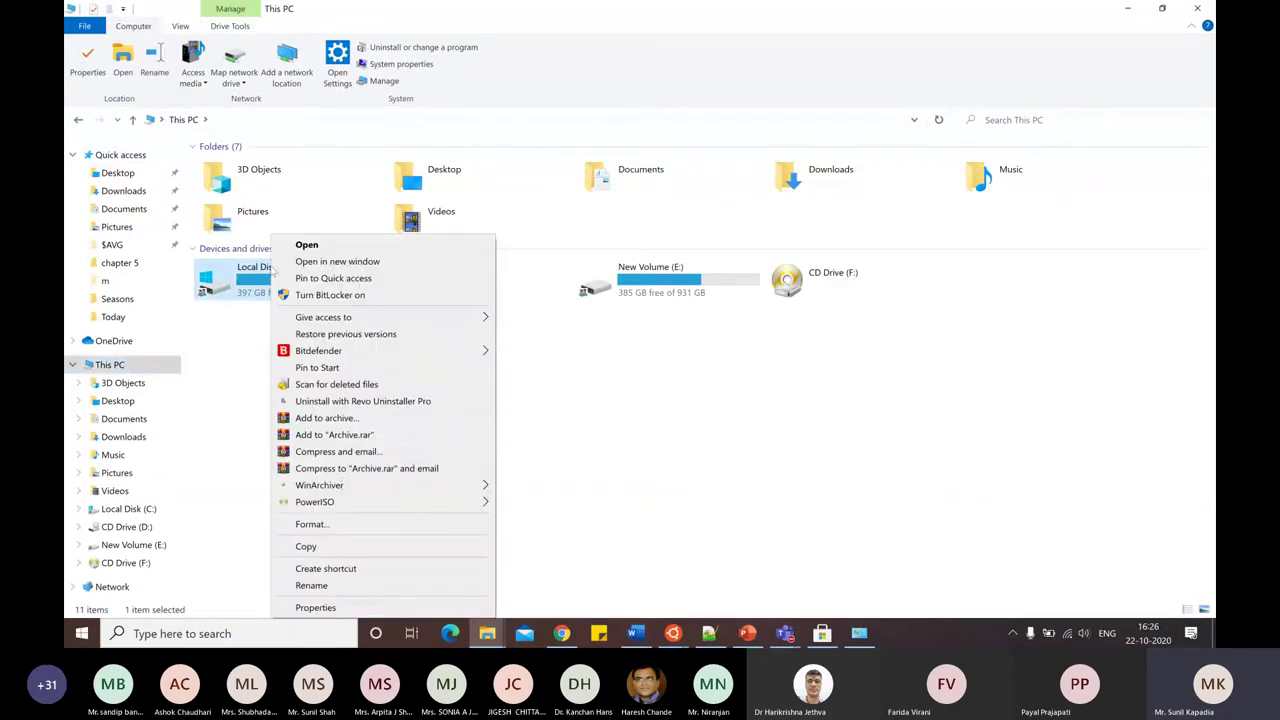
click(318, 607)
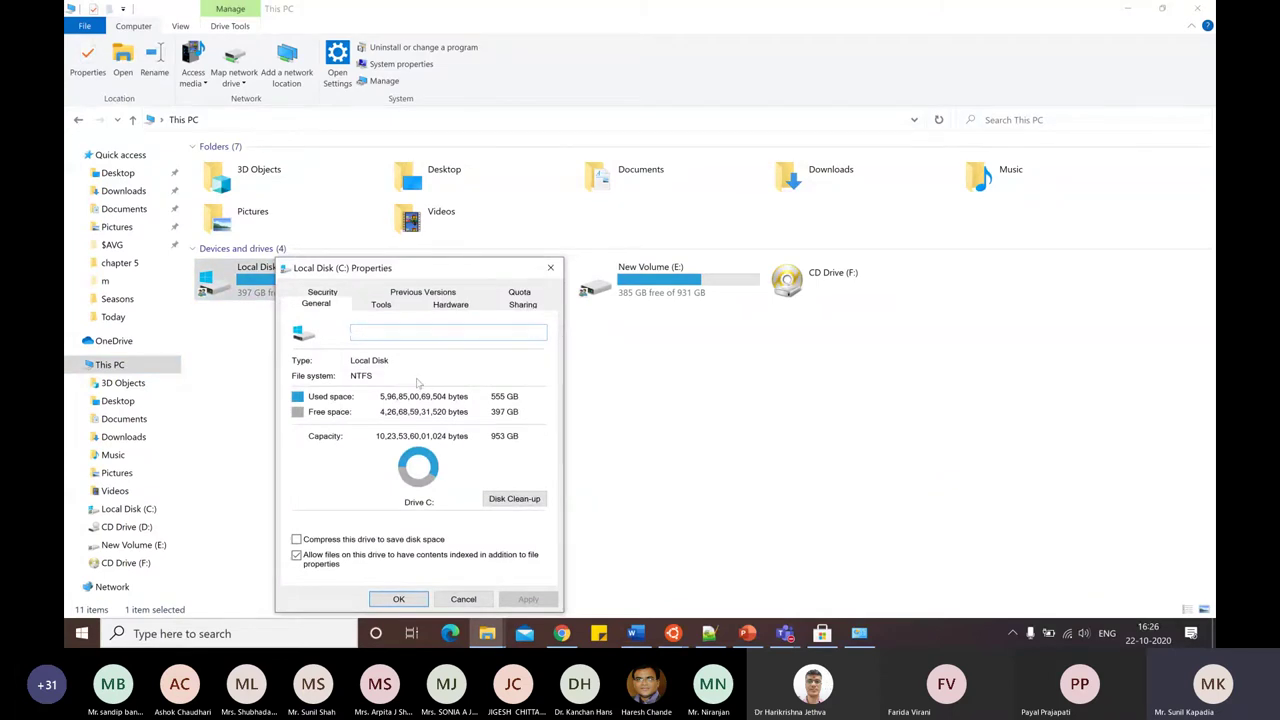
Inspect the C drive's advanced sharing settings, share permissions and user selection dialog, and close them all without changes.
click(524, 305)
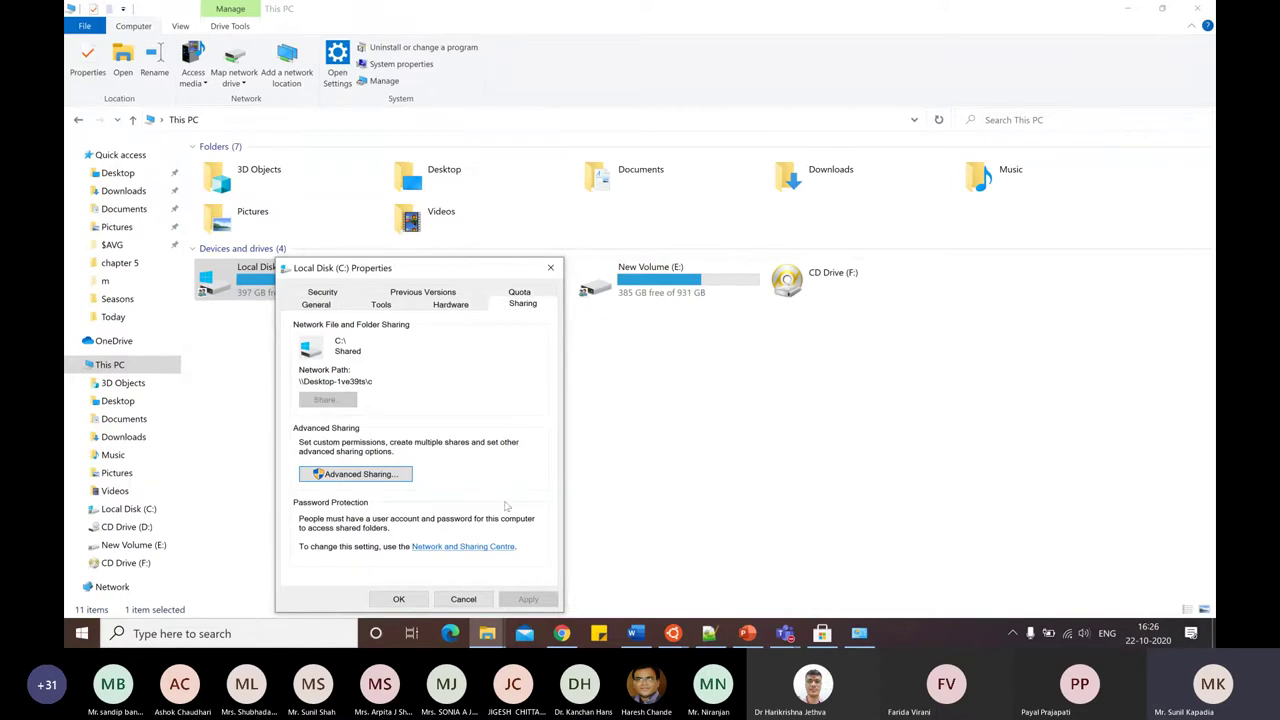
click(378, 475)
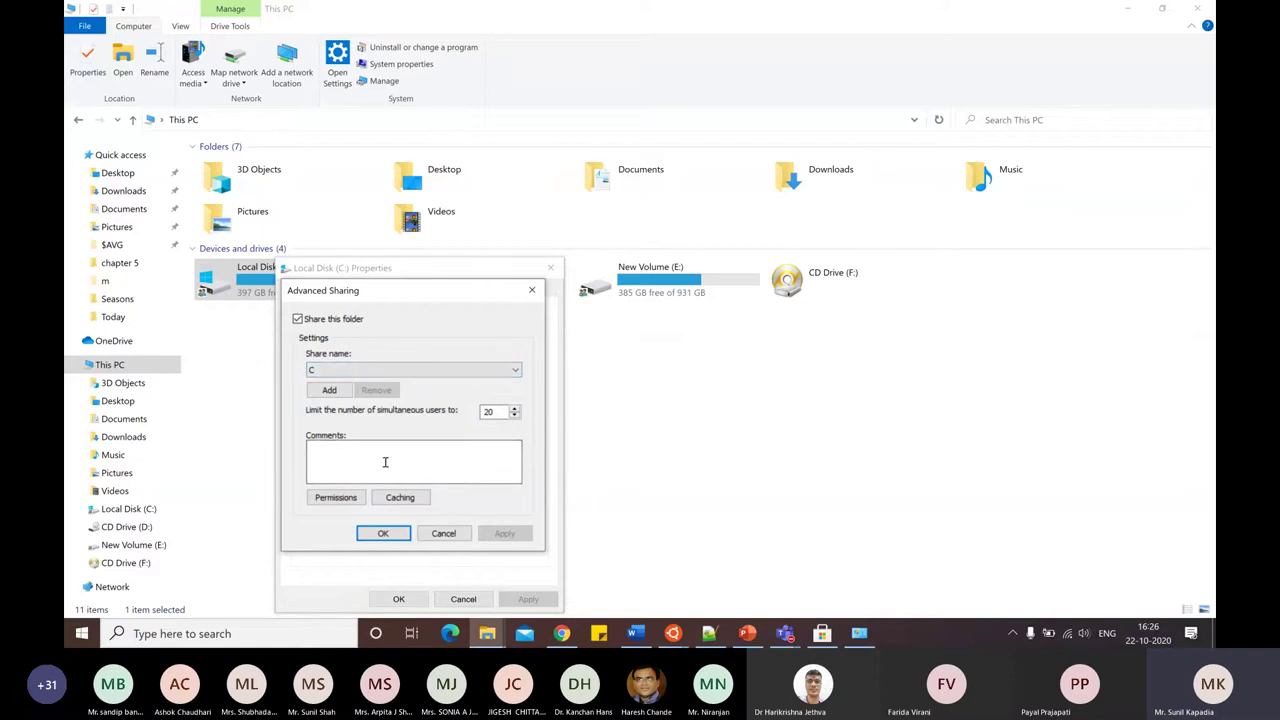
click(335, 497)
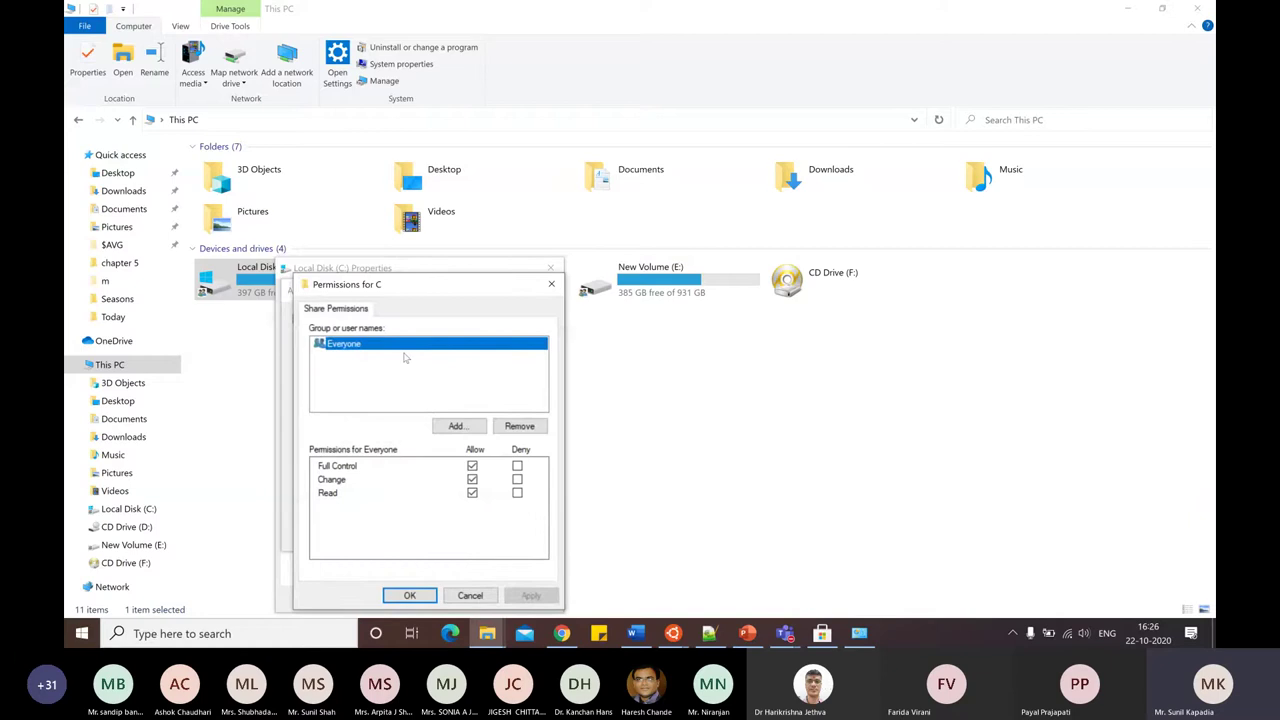
click(458, 426)
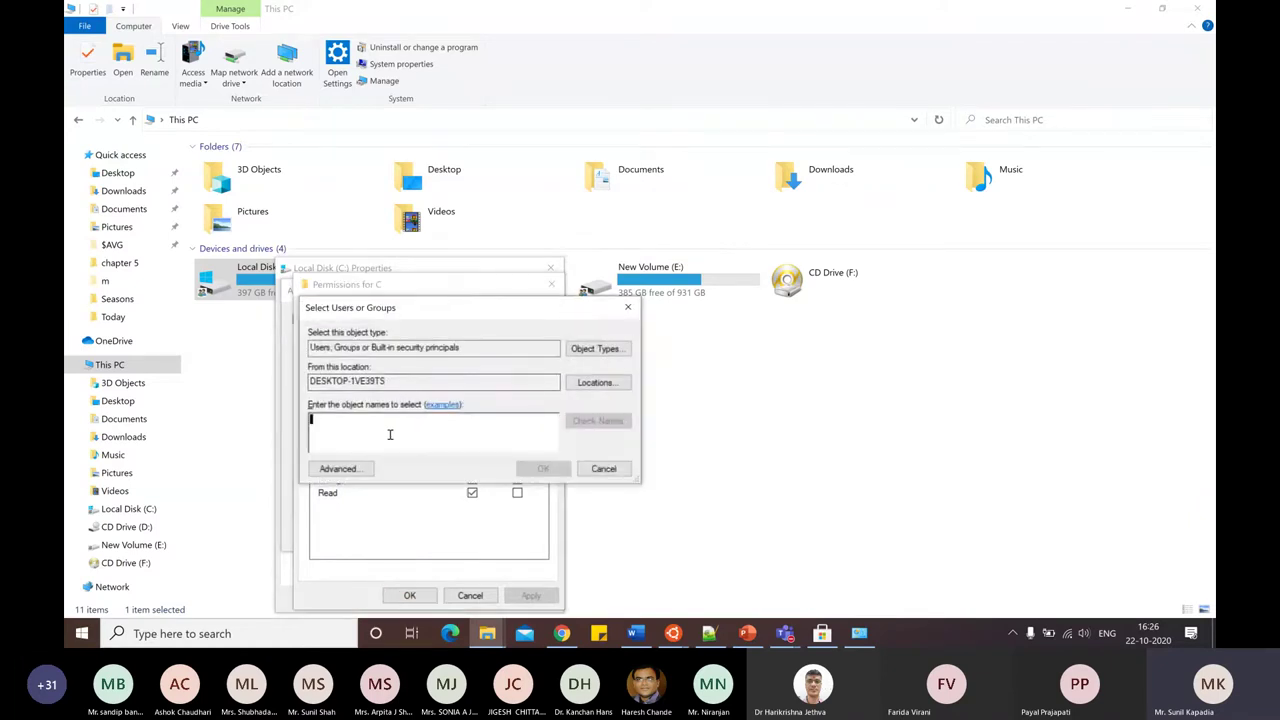
click(612, 473)
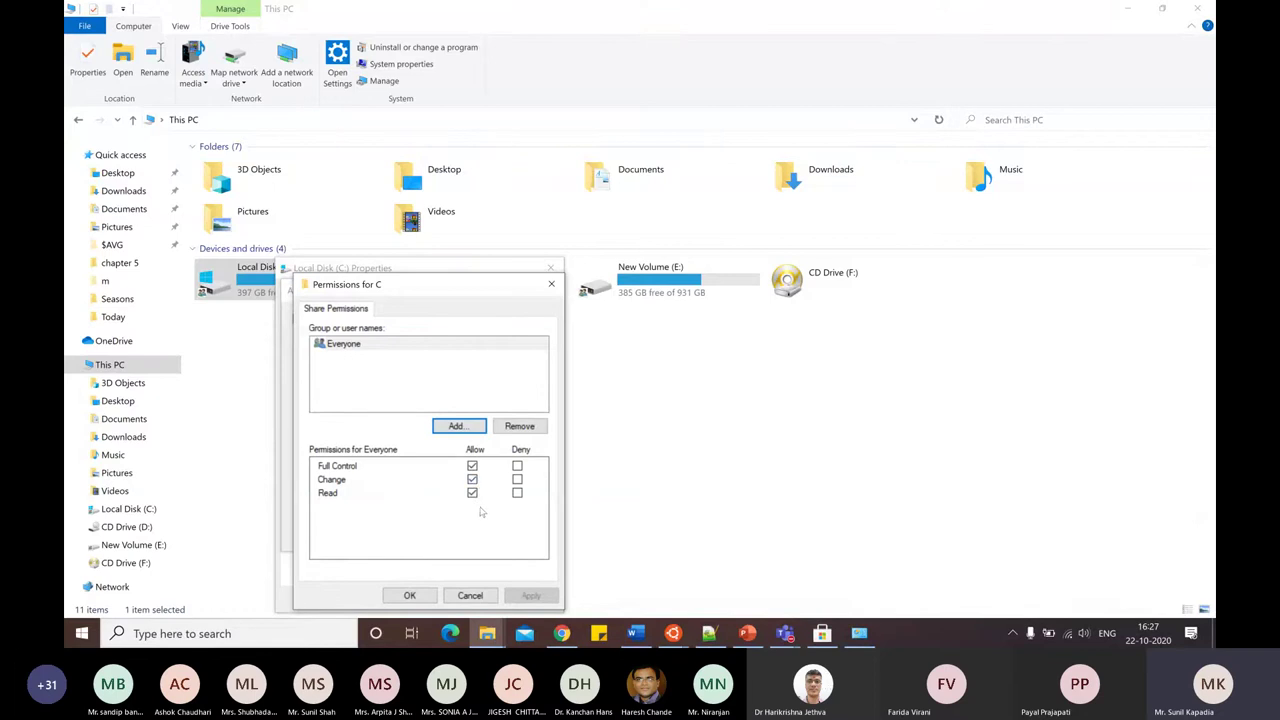
click(470, 595)
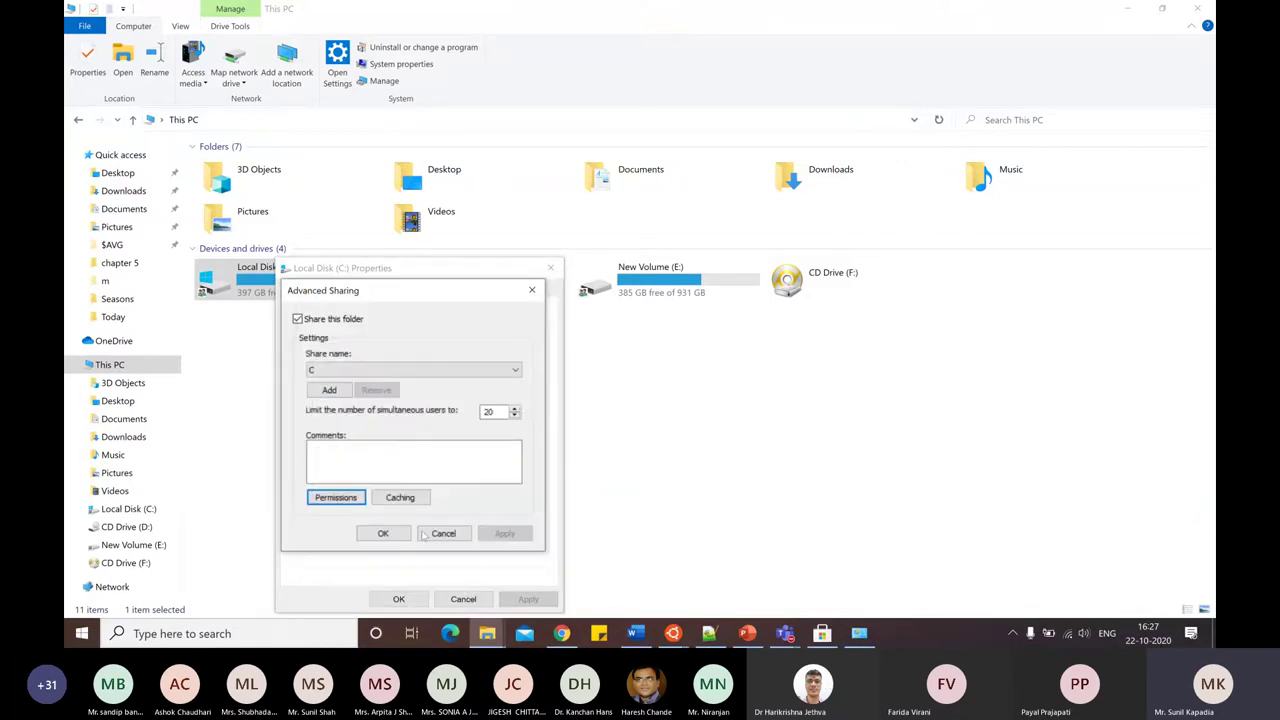
click(458, 533)
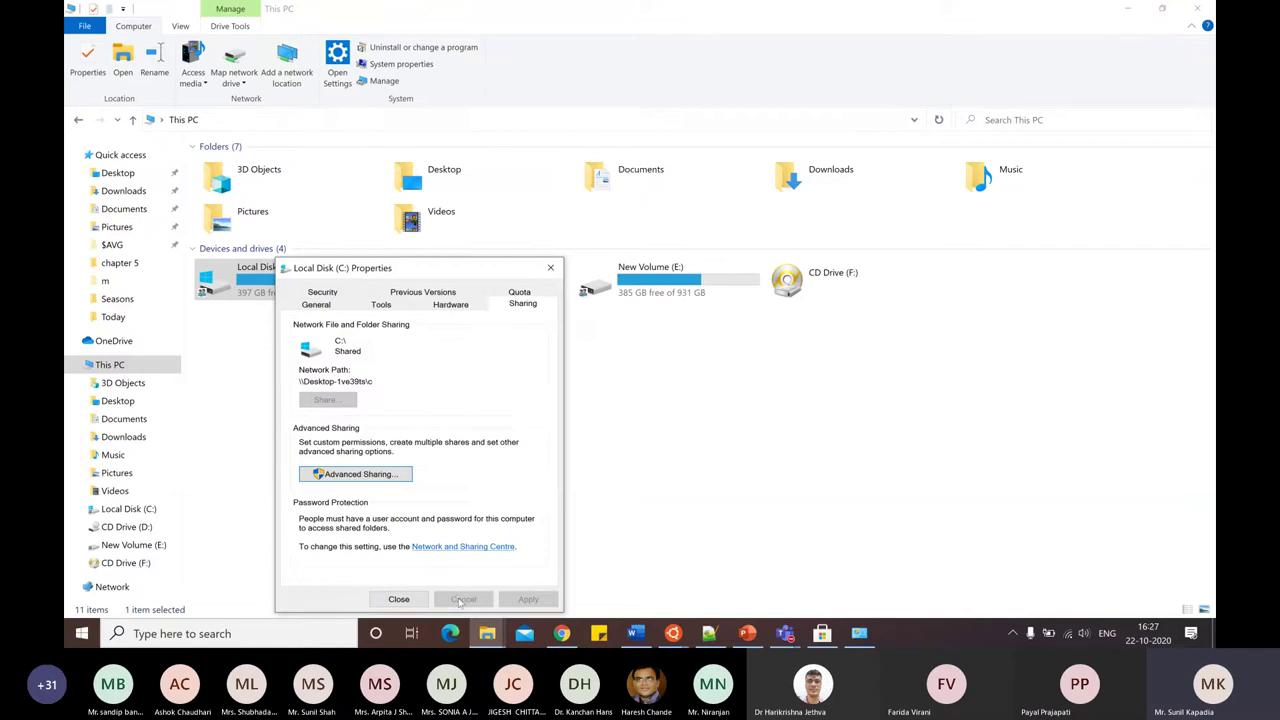
click(405, 599)
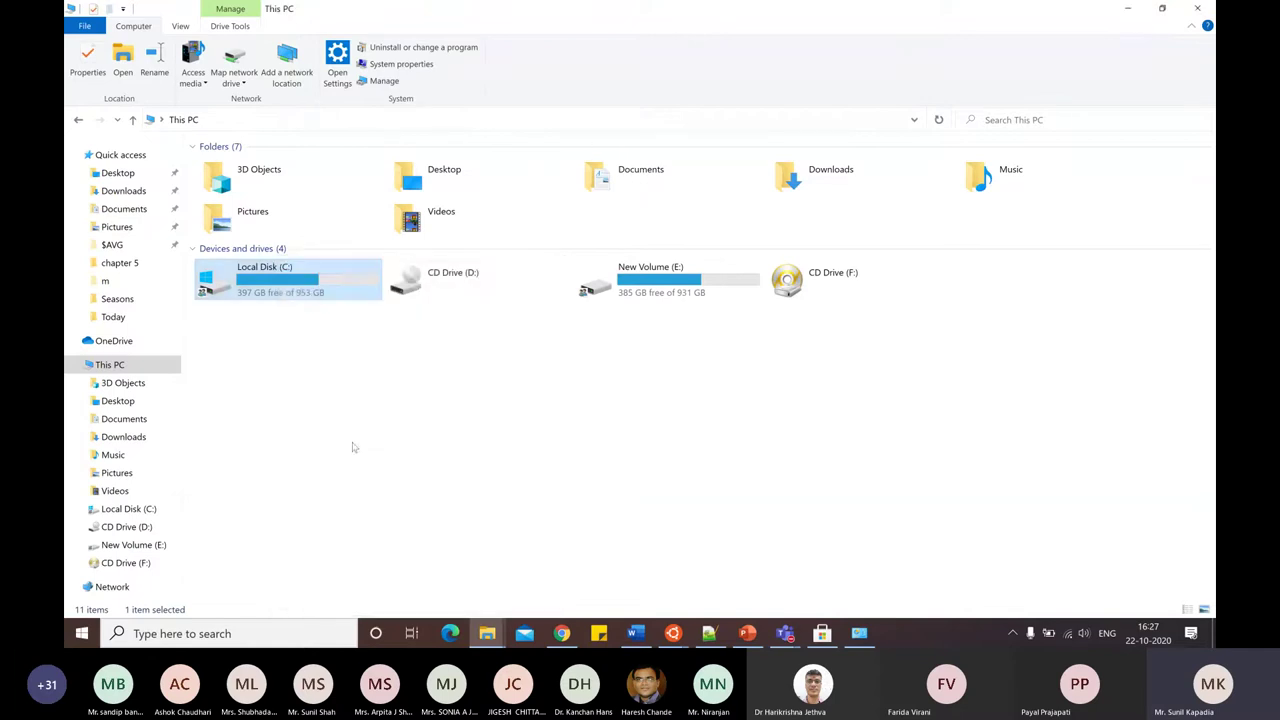
Open the properties of Local Disk (C:) and inspect the share permissions in its advanced sharing settings.
right_click(270, 277)
click(314, 607)
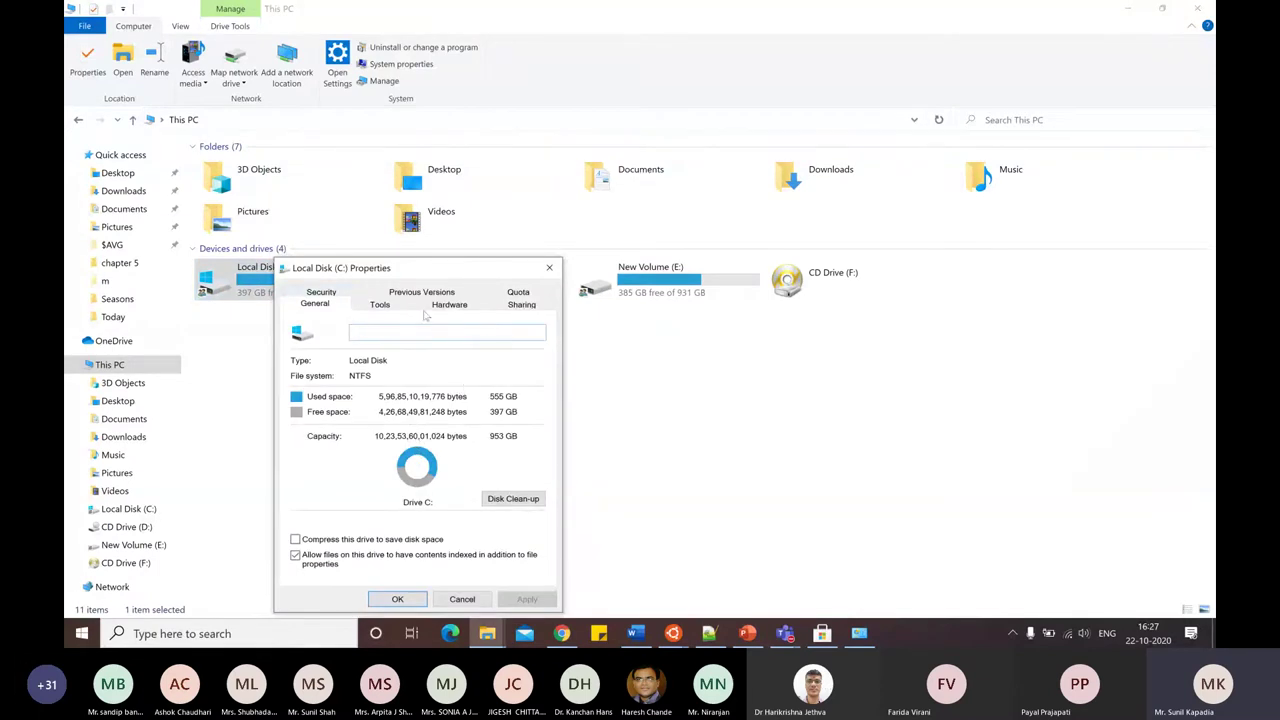
click(500, 308)
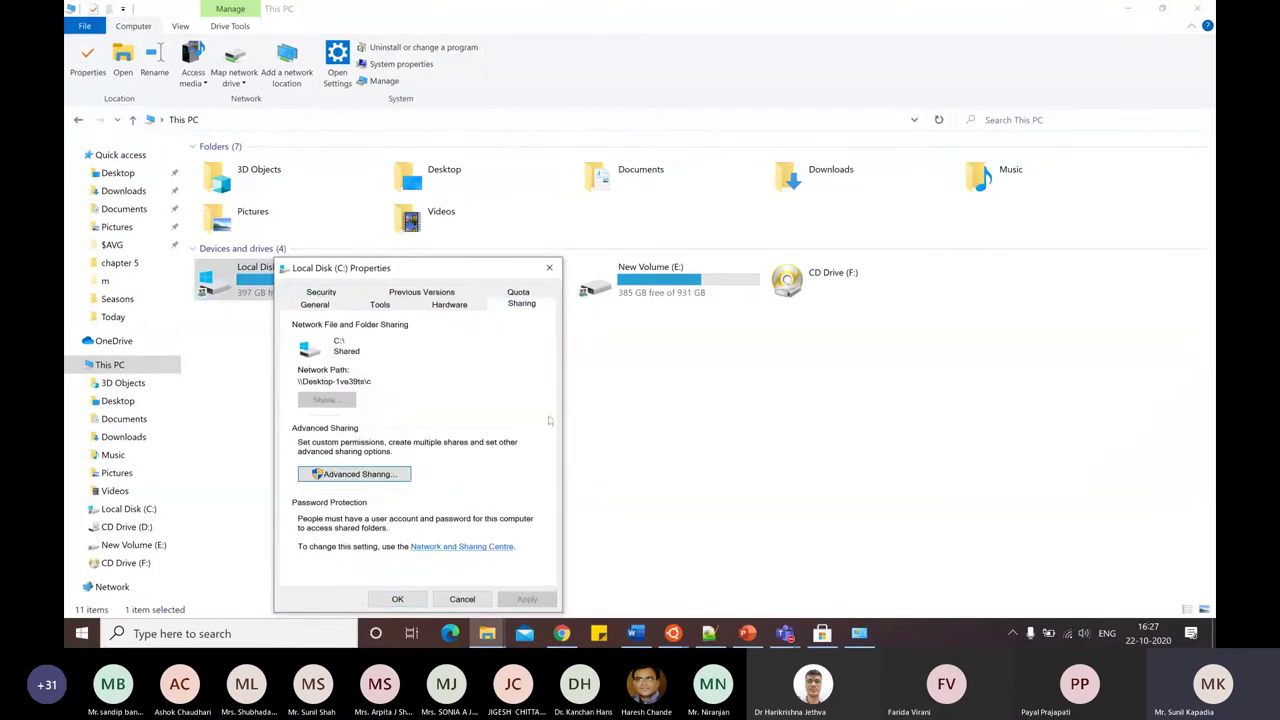
click(388, 476)
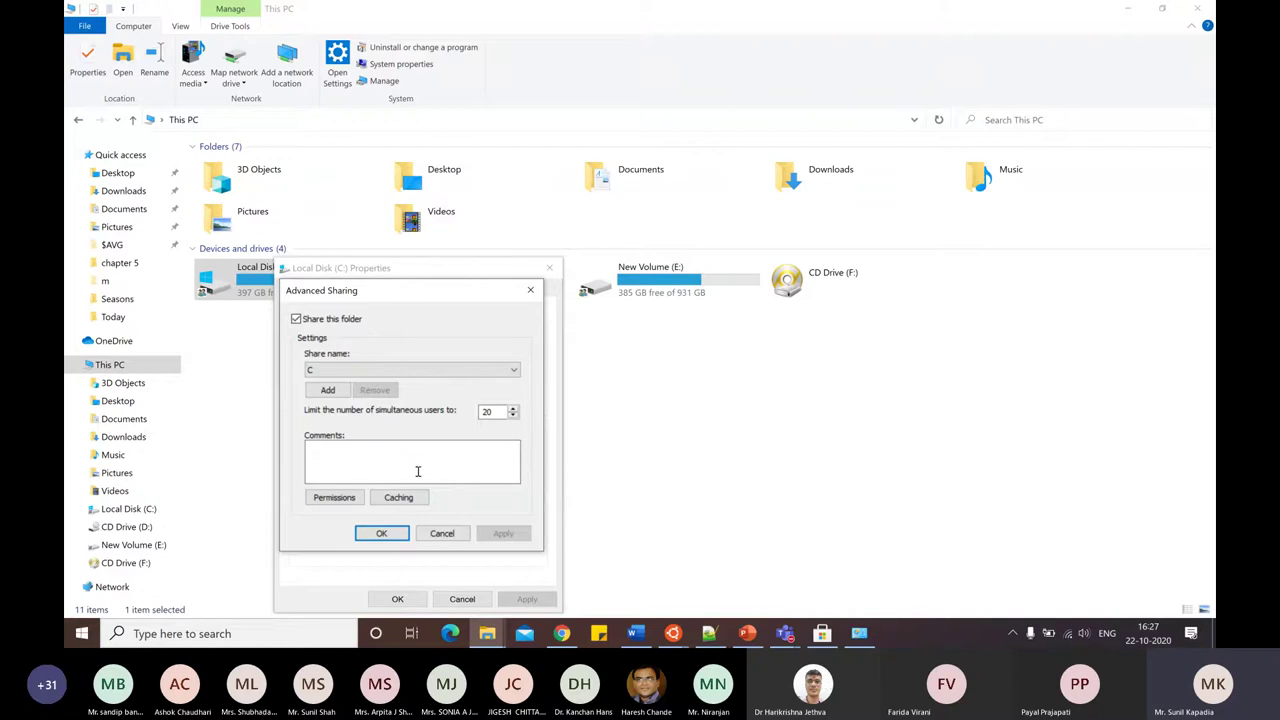
click(334, 497)
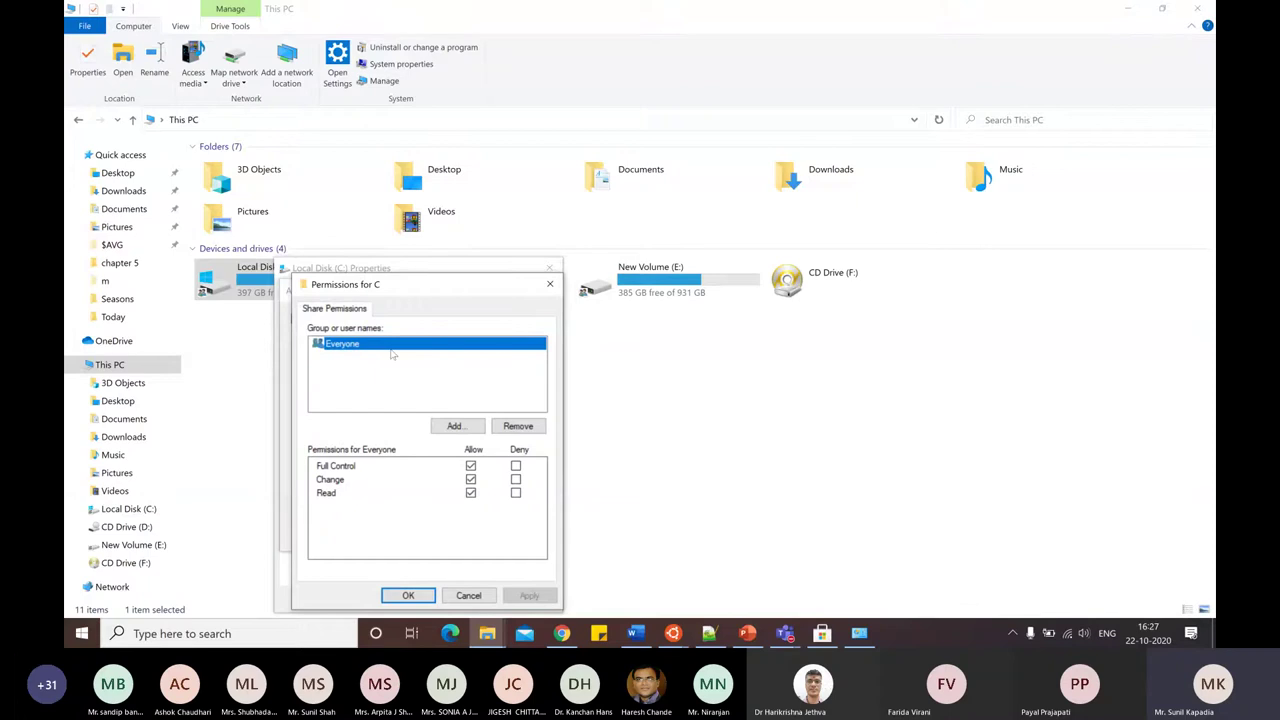
Try to add a named user to the C drive's share permissions, checking the name, and close all the dialogs without changes.
click(466, 425)
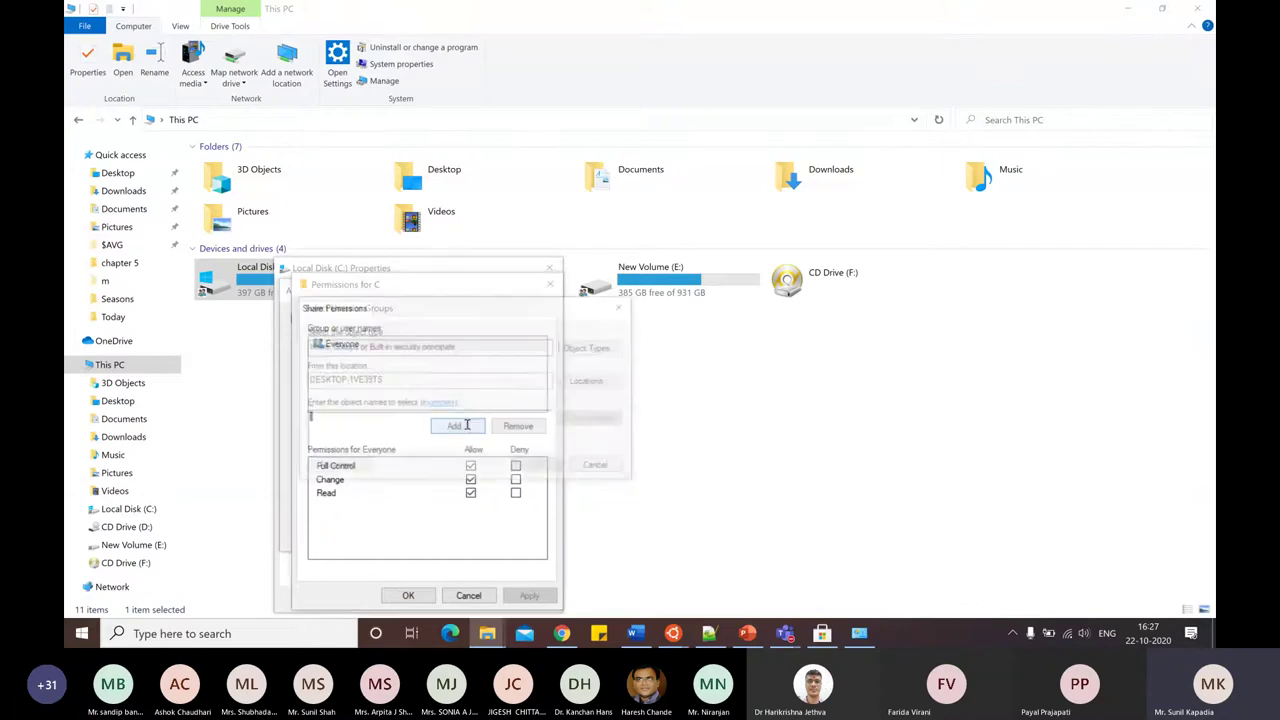
text(sunil)
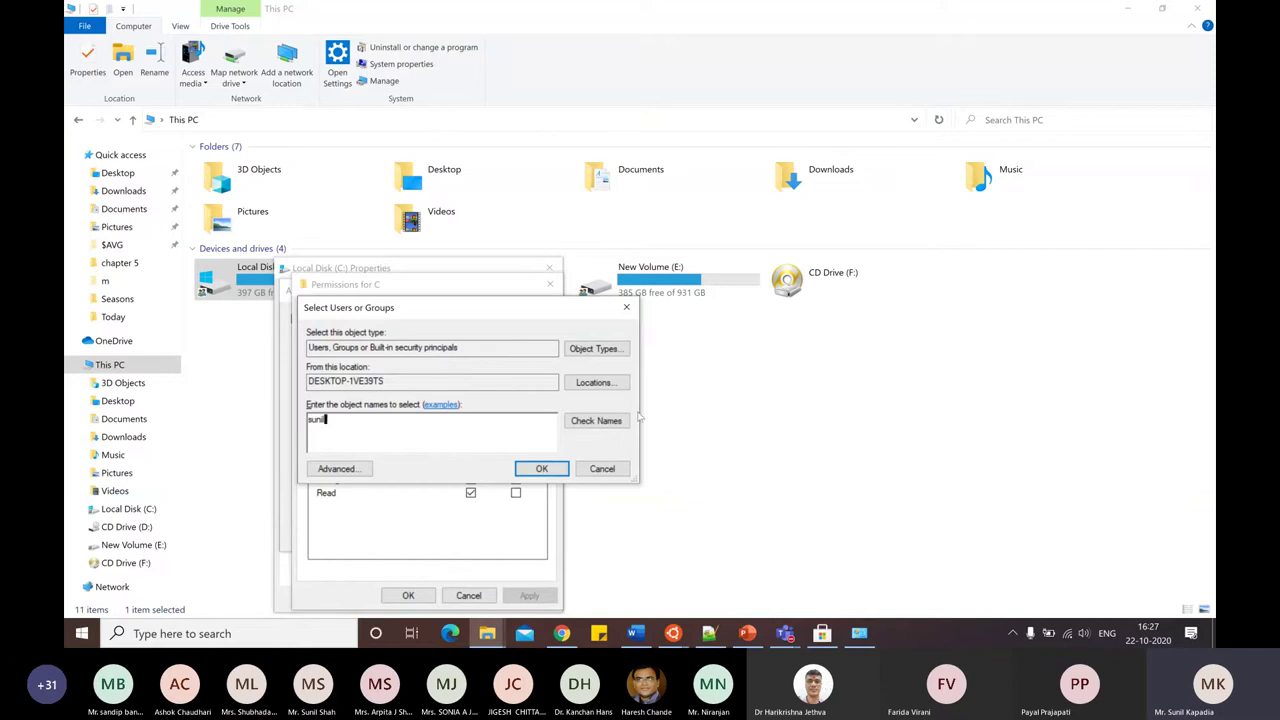
click(596, 421)
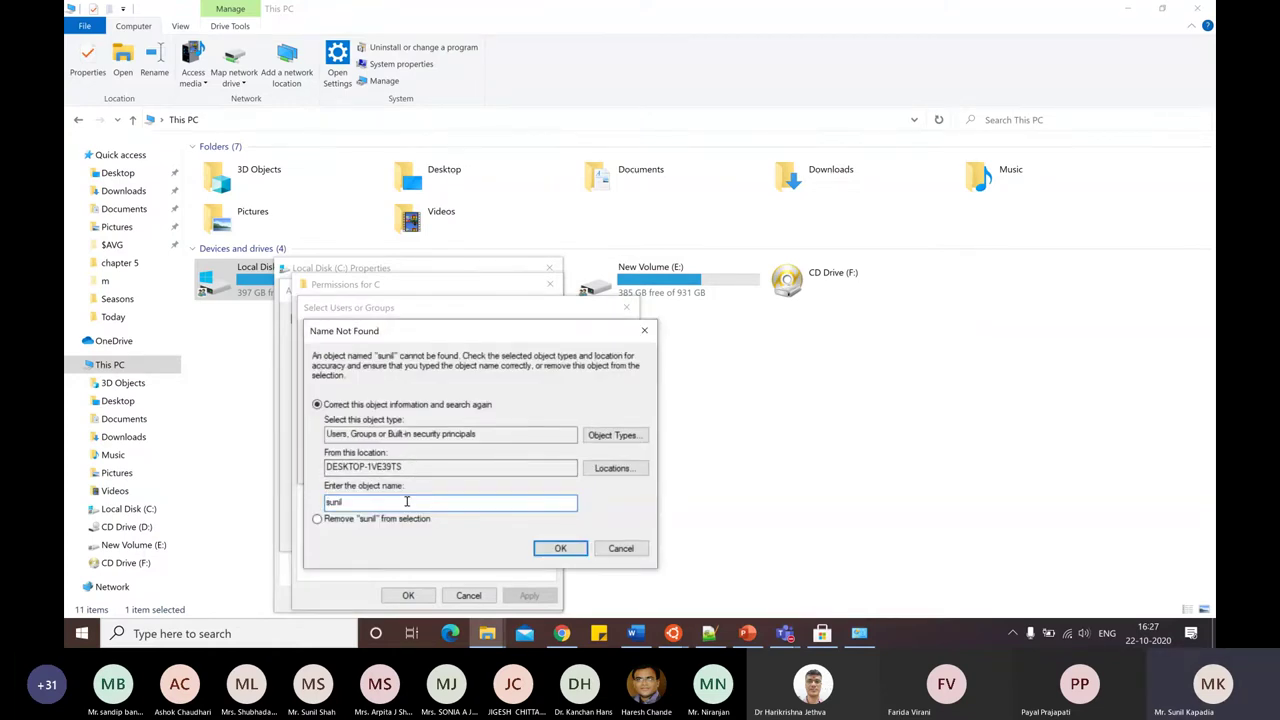
click(621, 550)
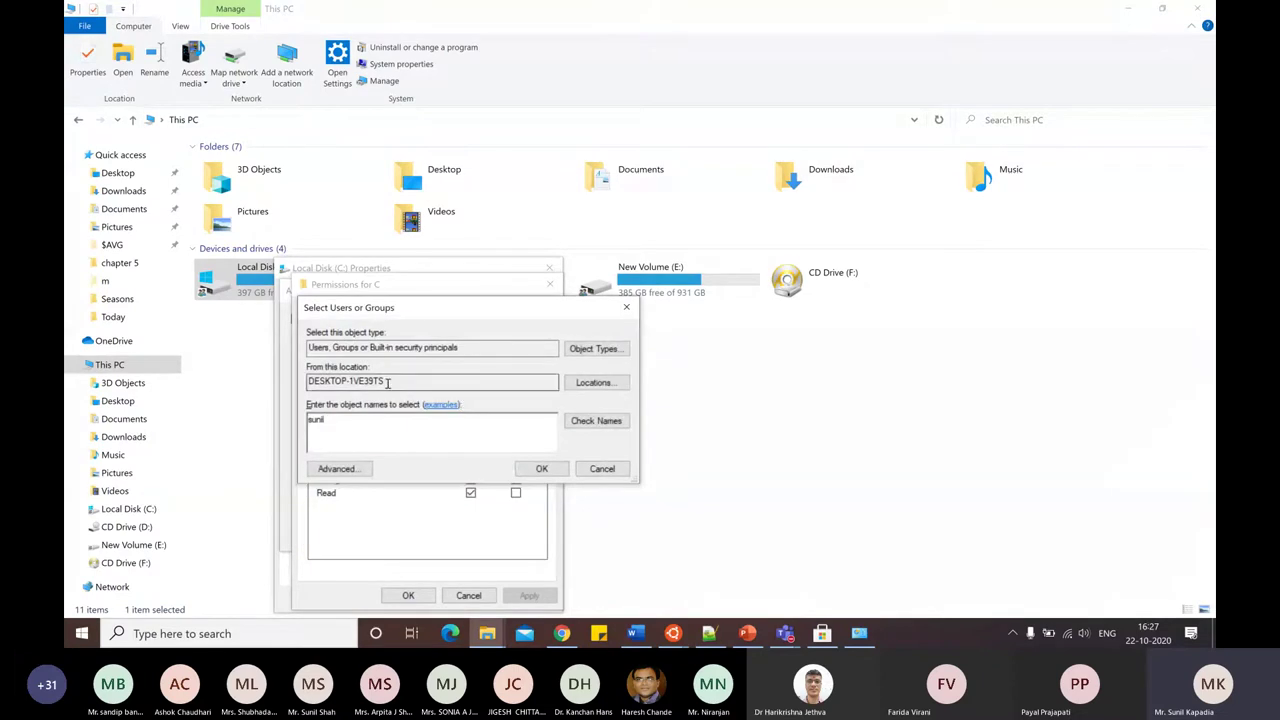
click(602, 469)
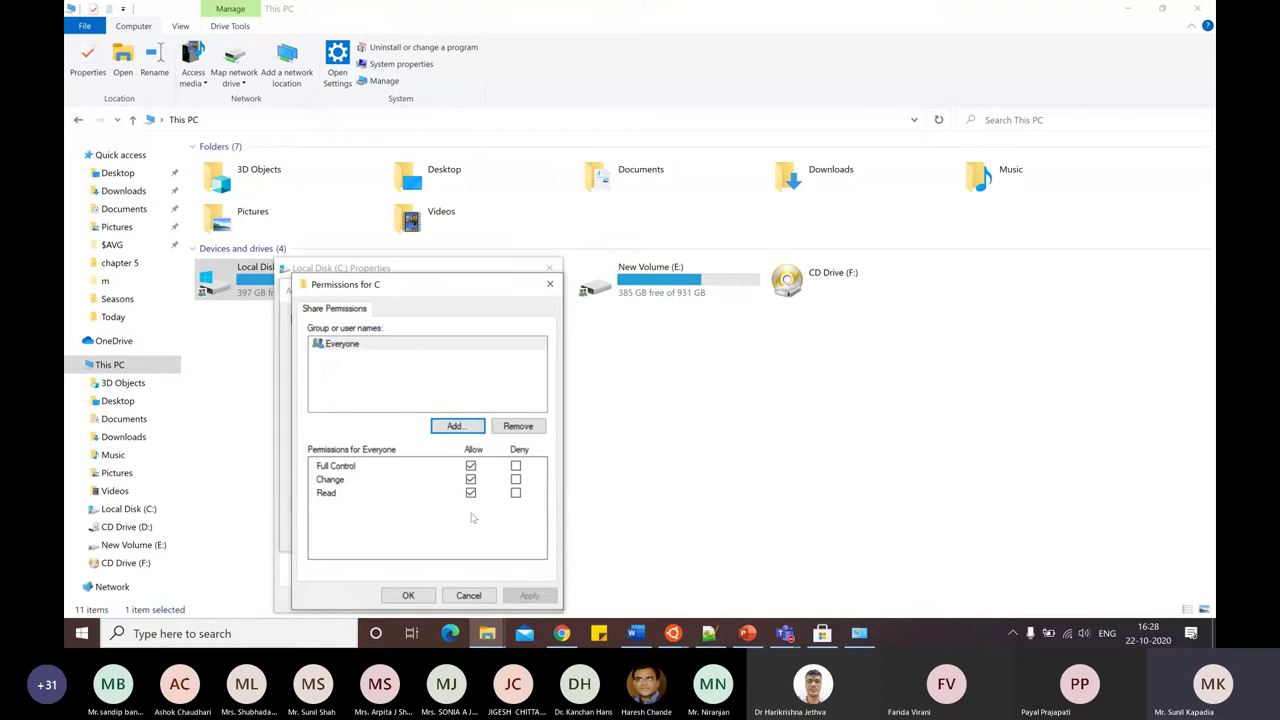
click(469, 596)
click(458, 536)
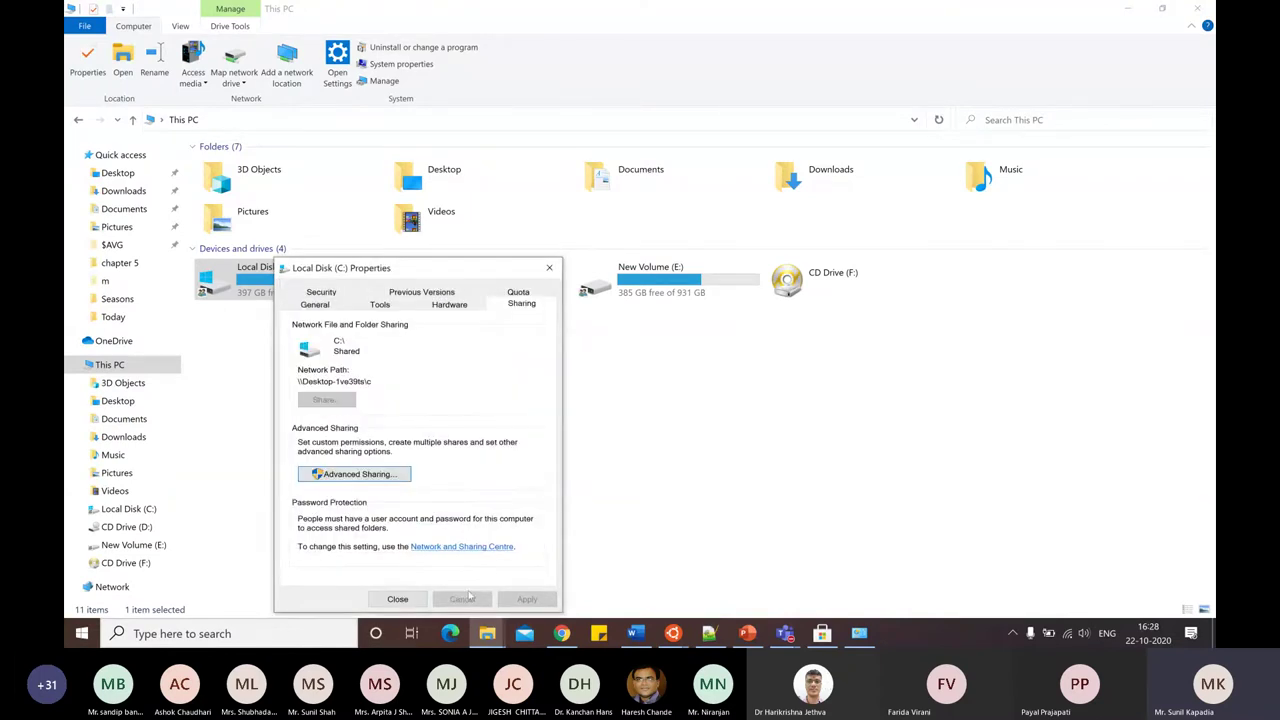
click(397, 598)
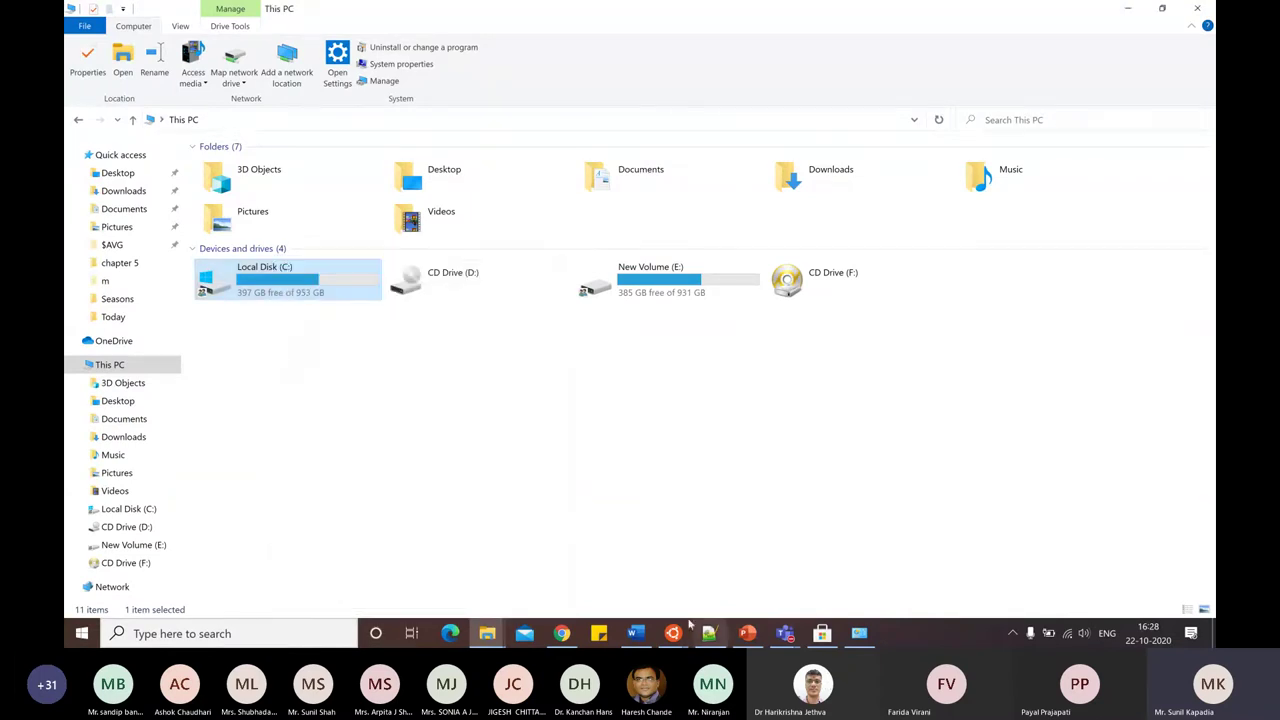
Check the Word notes, switch to the Ubuntu home terminal, change to /mnt/c and list its contents with ls.
click(636, 633)
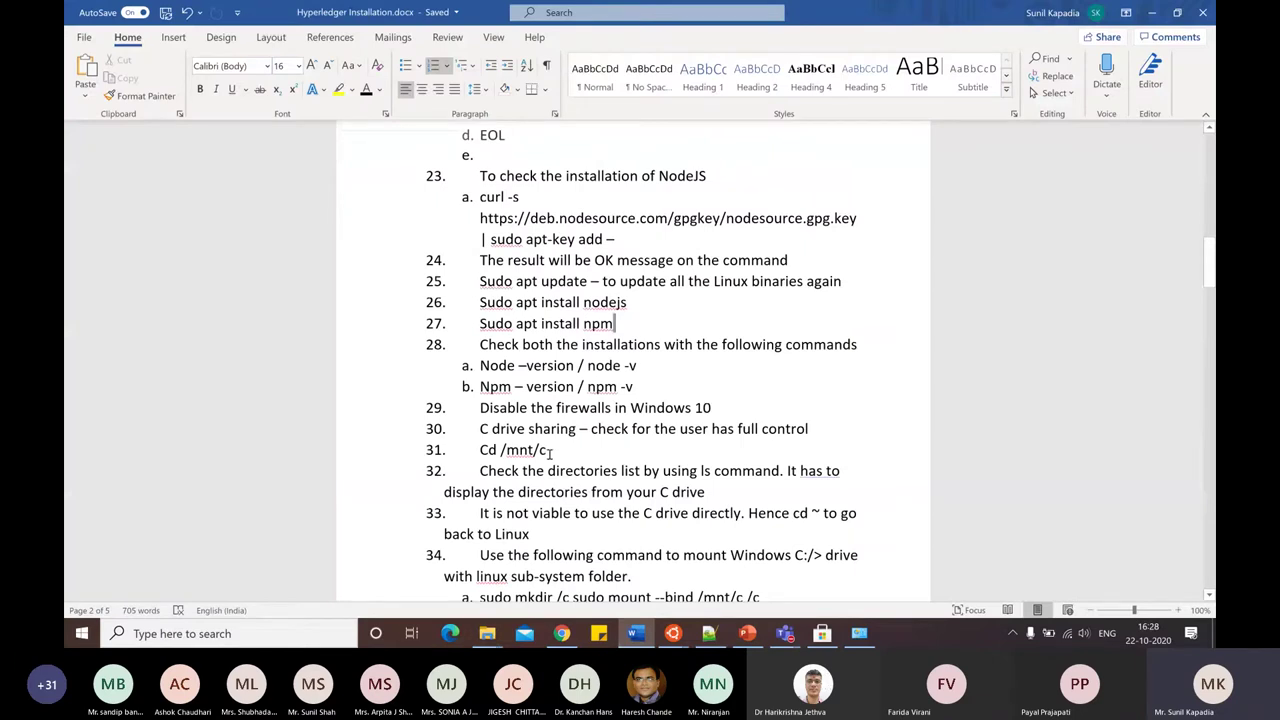
mouse_move(672, 633)
click(715, 577)
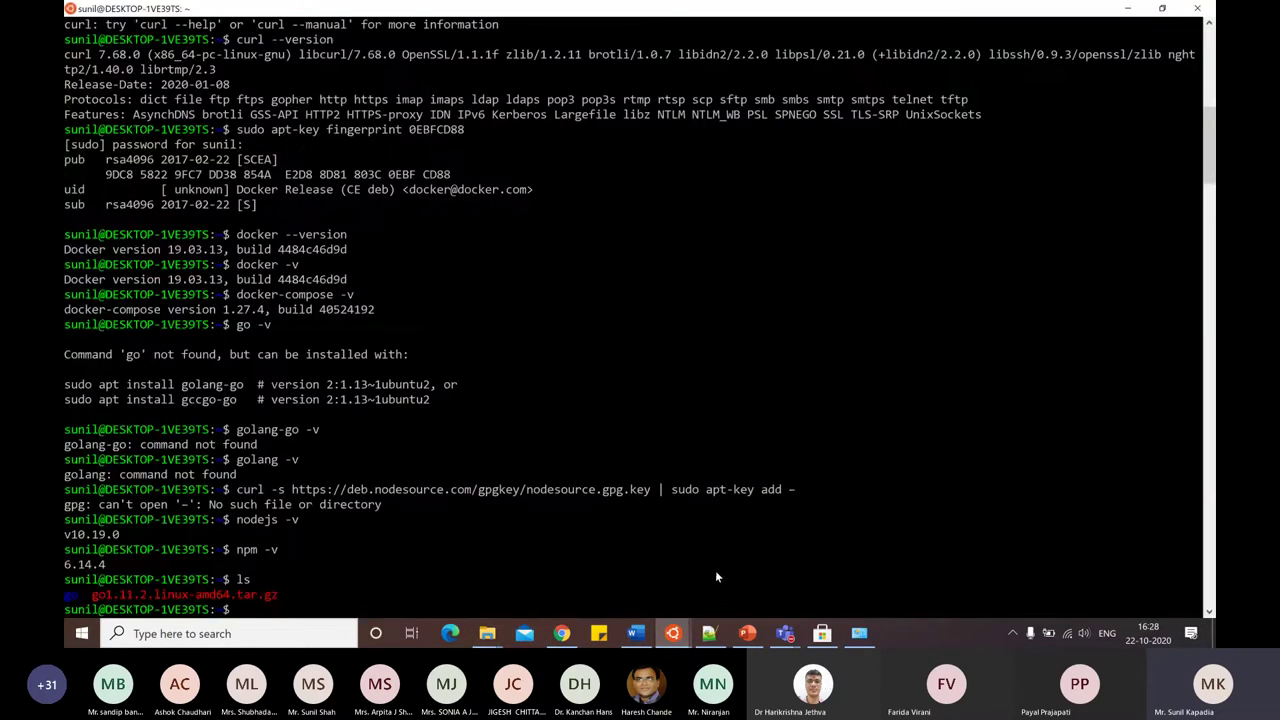
text(cd /mnt)
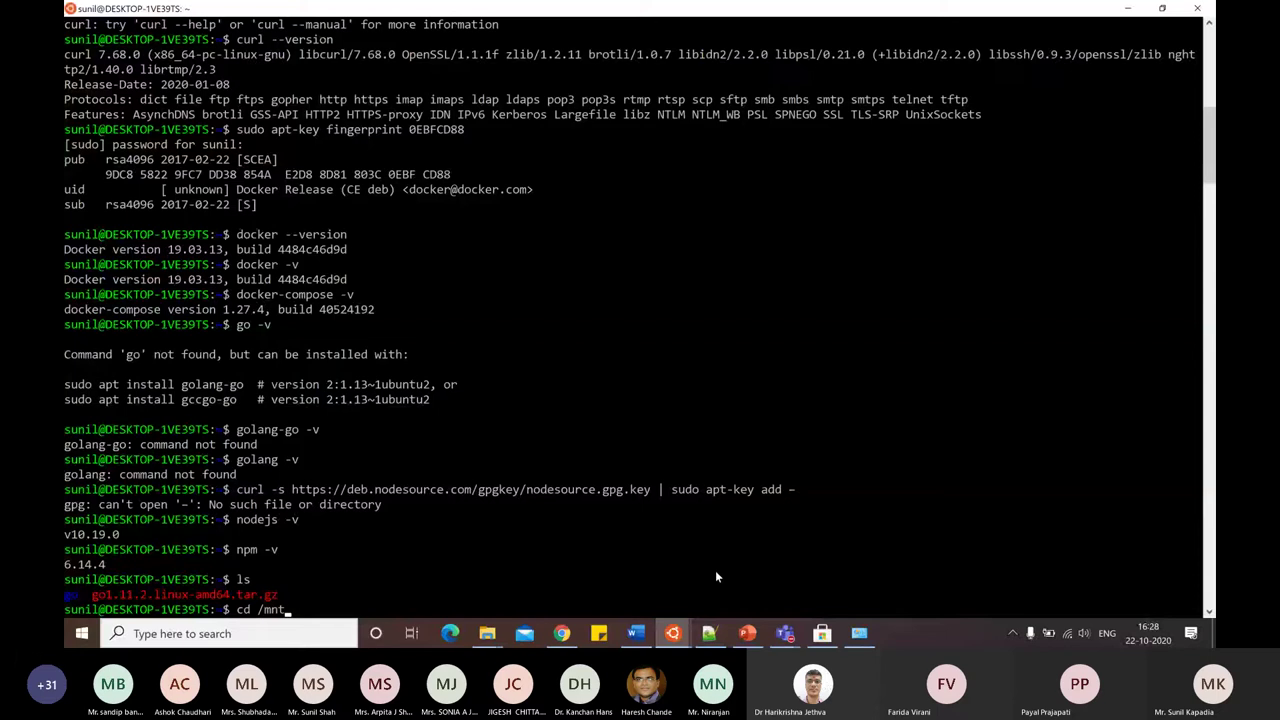
text(/c)
key(Return)
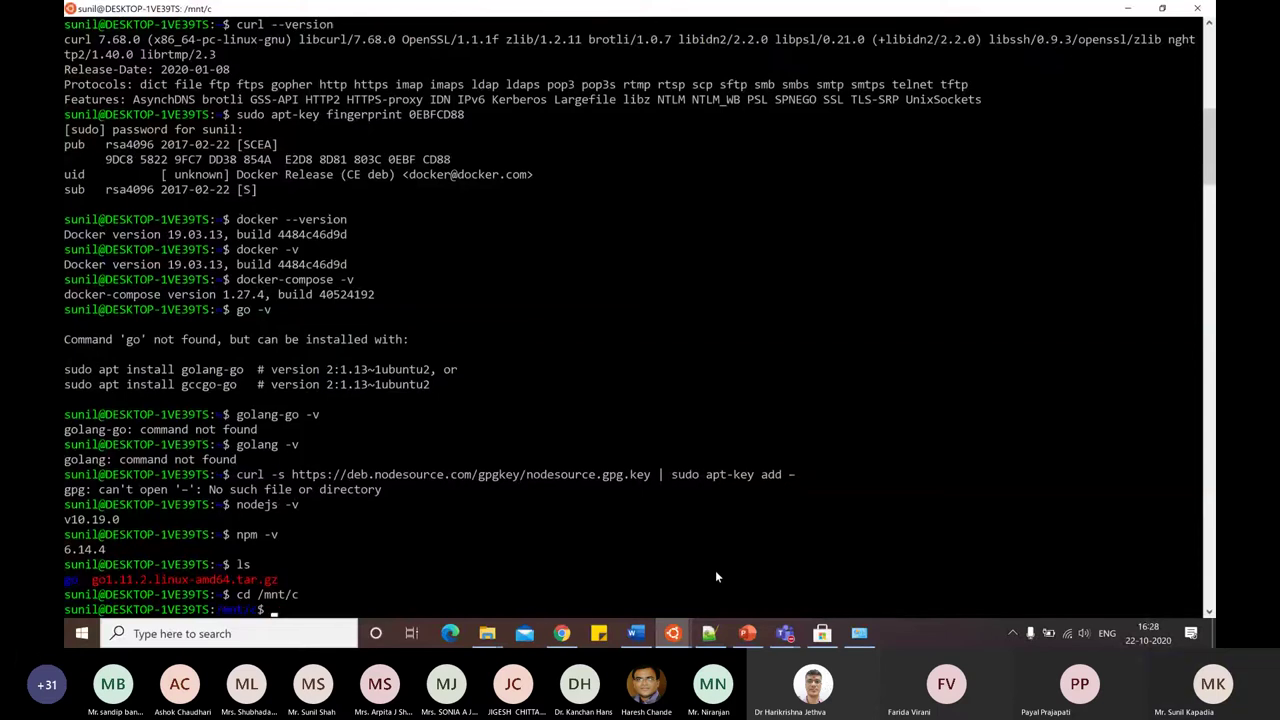
text(ls)
key(Return)
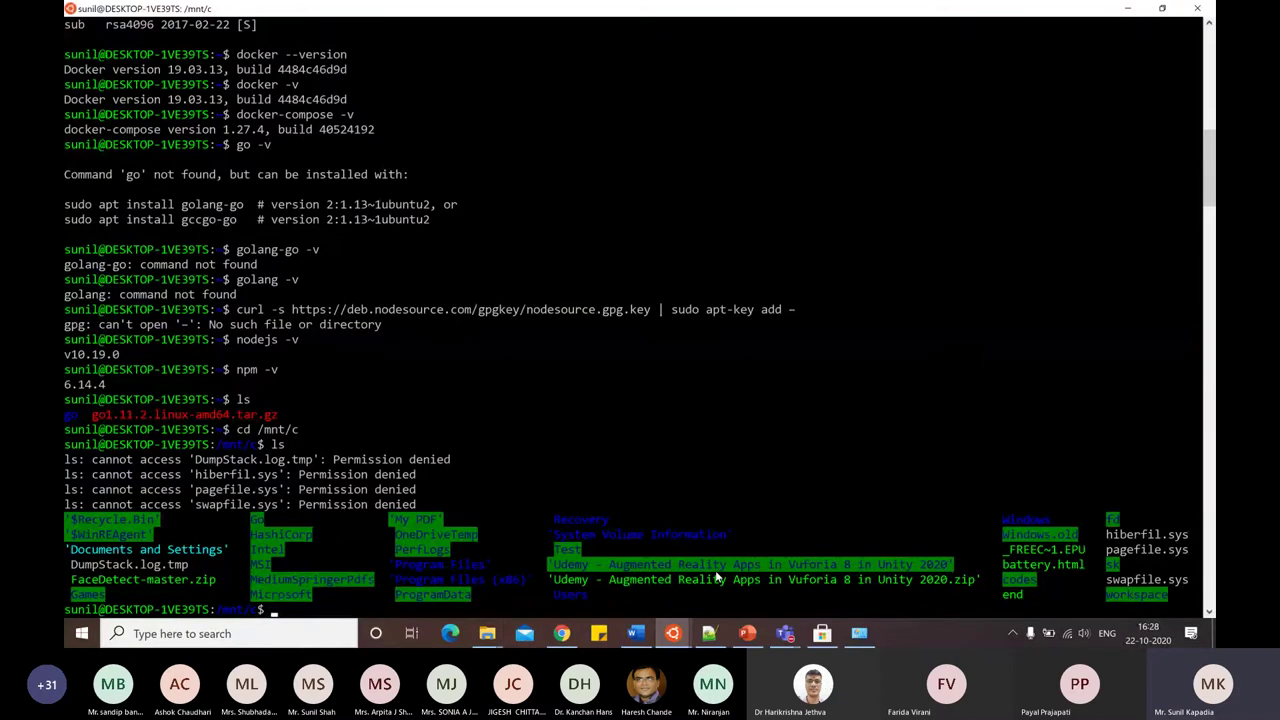
Open Local Disk (C:) in File Explorer to compare its folders with the ls listing, and return to the Ubuntu terminal.
mouse_move(487, 633)
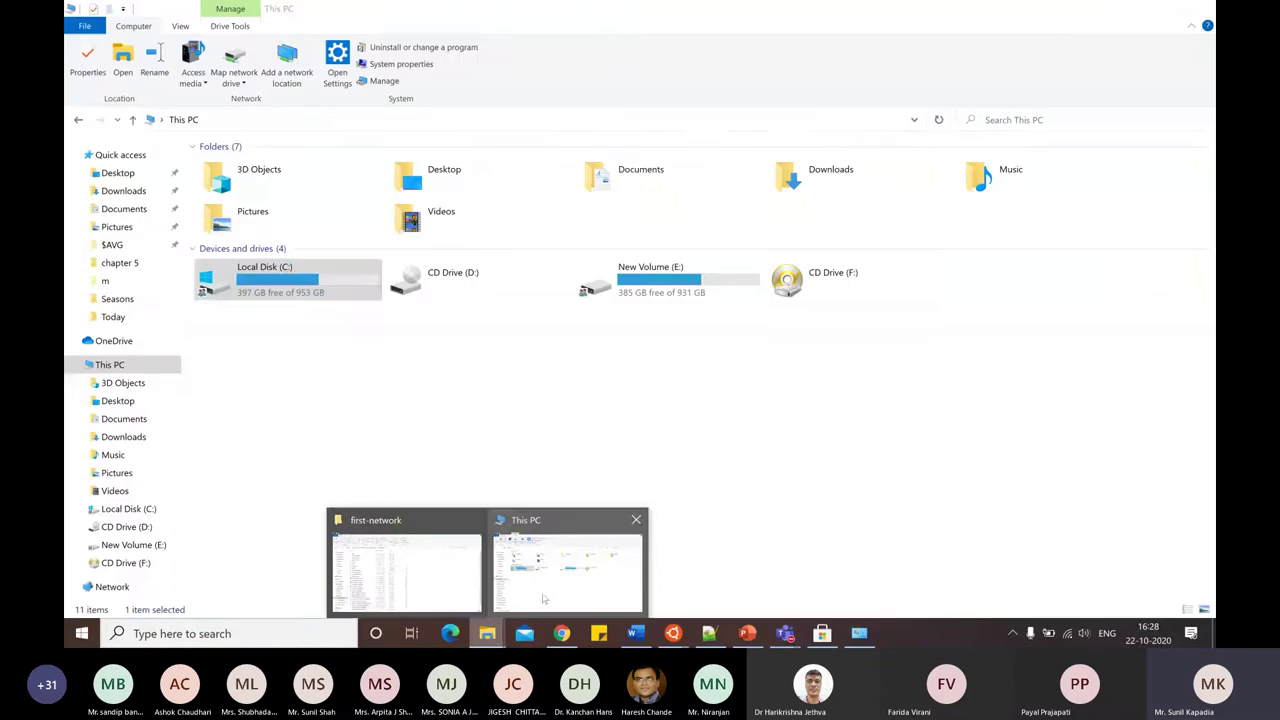
click(544, 598)
double_click(290, 268)
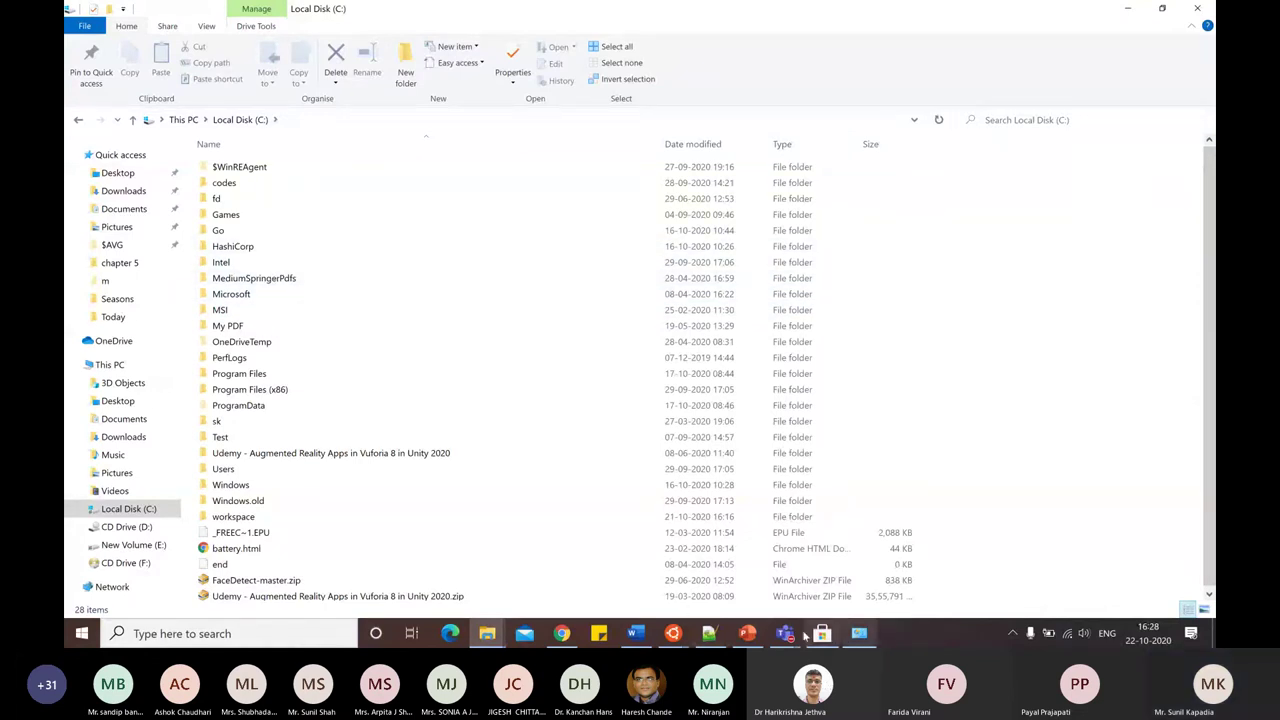
mouse_move(675, 636)
click(775, 556)
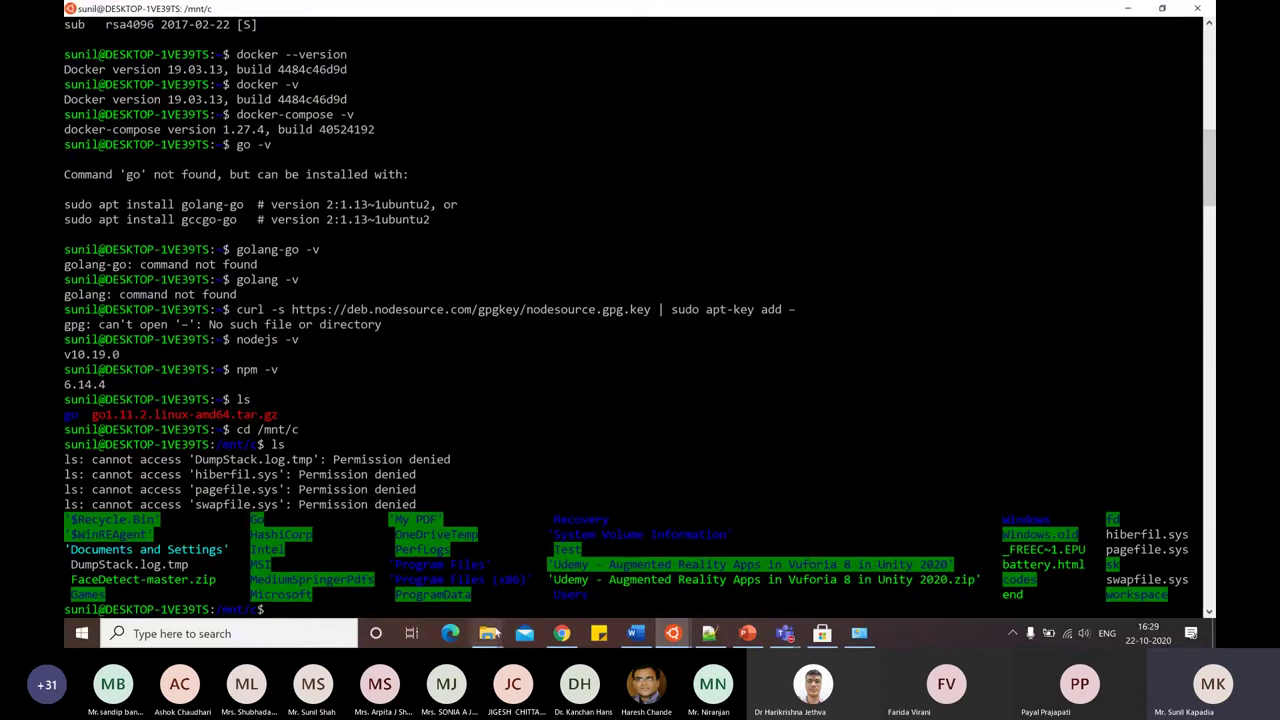
Check step 33 in the Word notes and run cd ~ in the Ubuntu terminal to go back to the home directory.
click(640, 633)
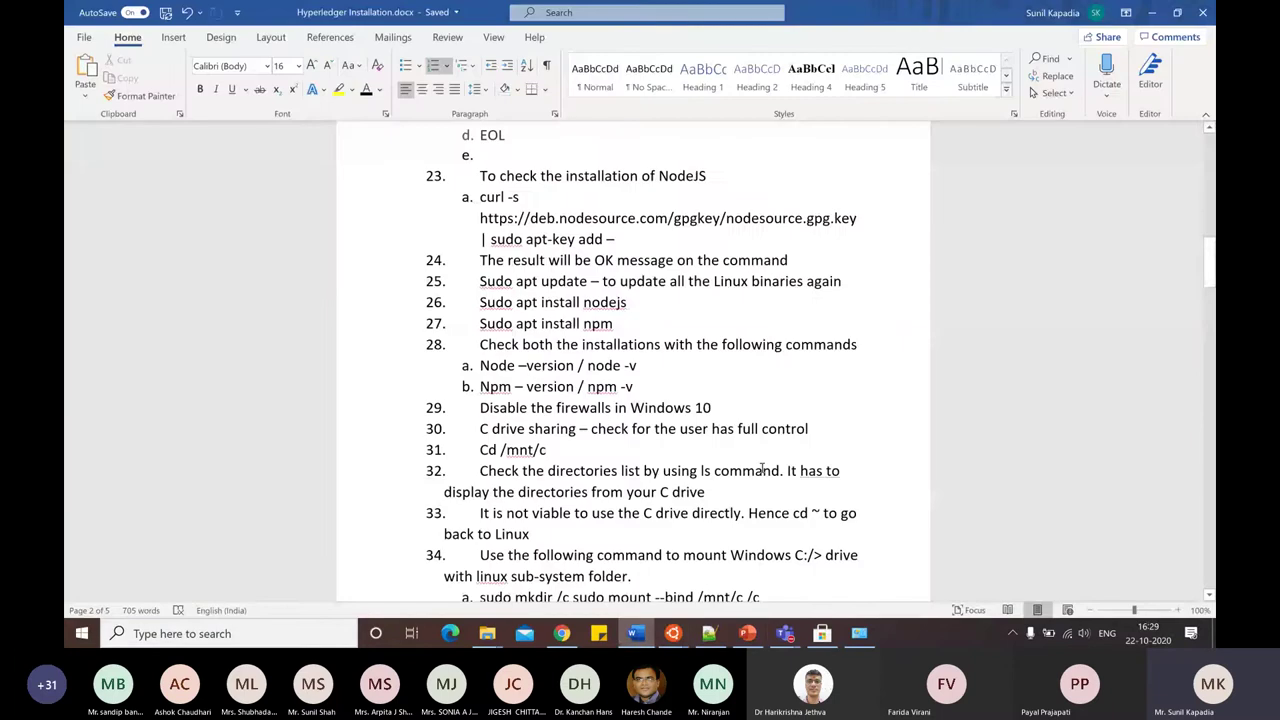
mouse_move(676, 633)
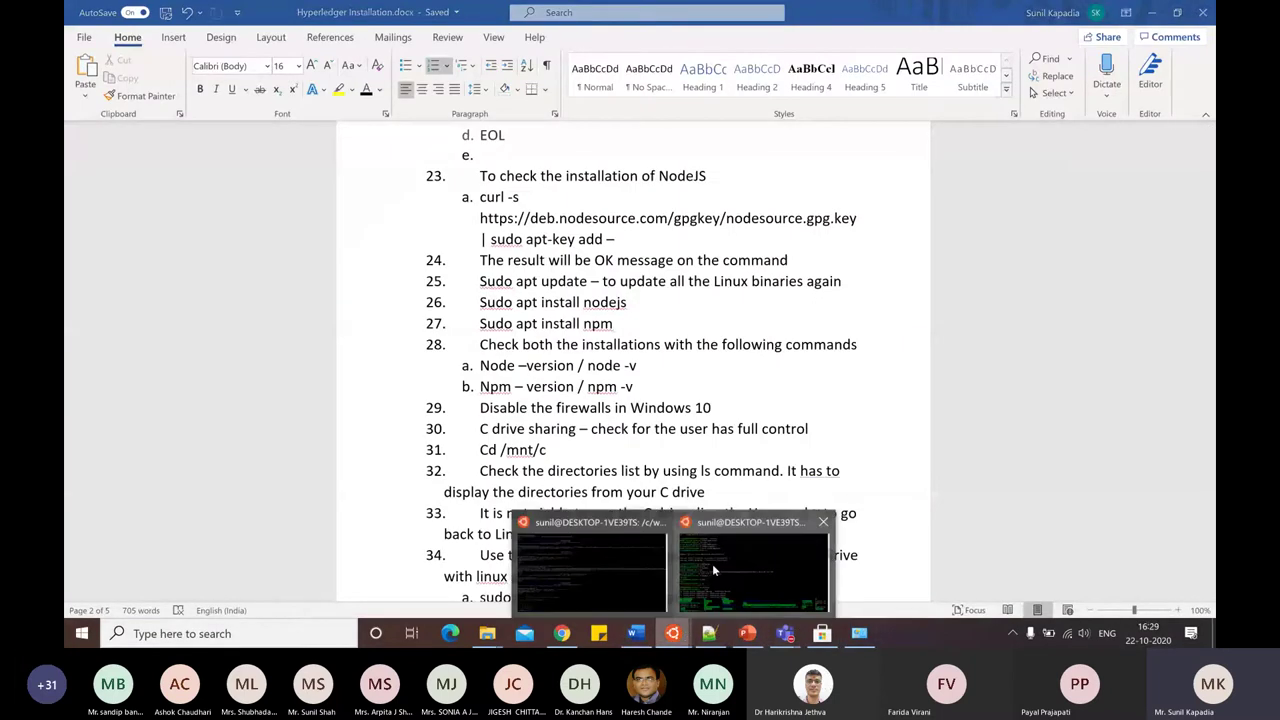
click(712, 564)
text(cd )
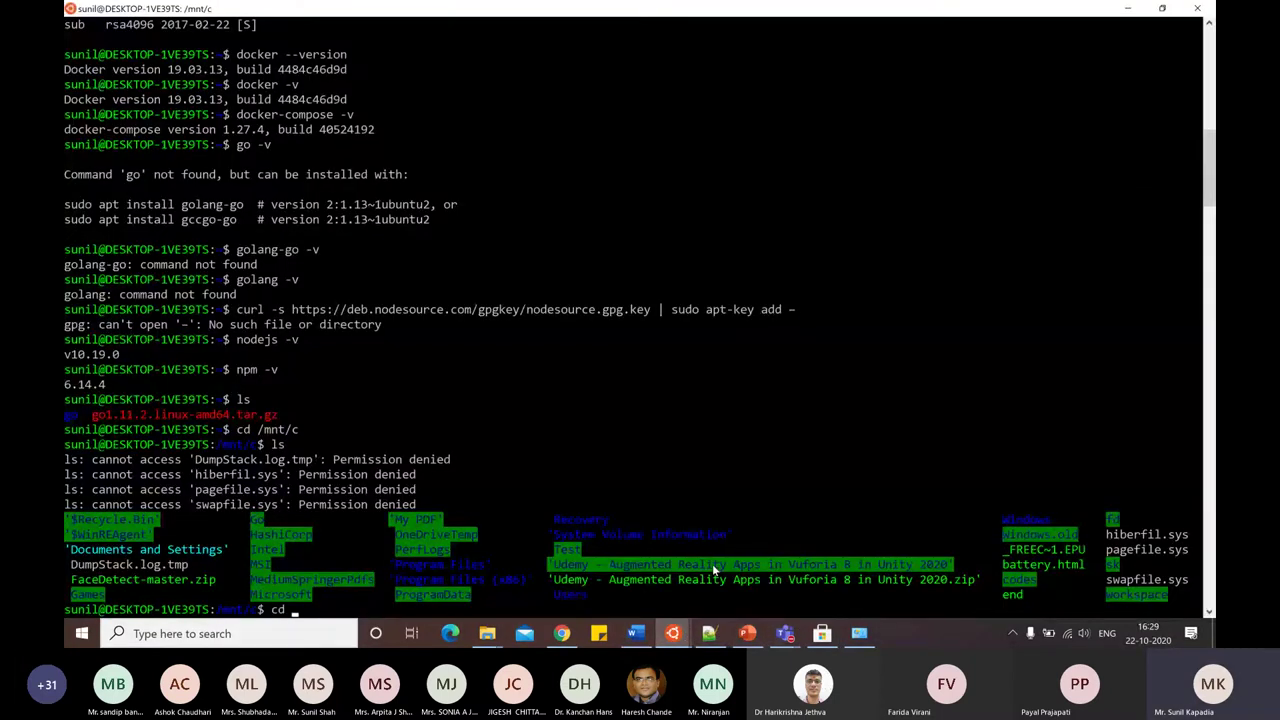
text(~)
key(Return)
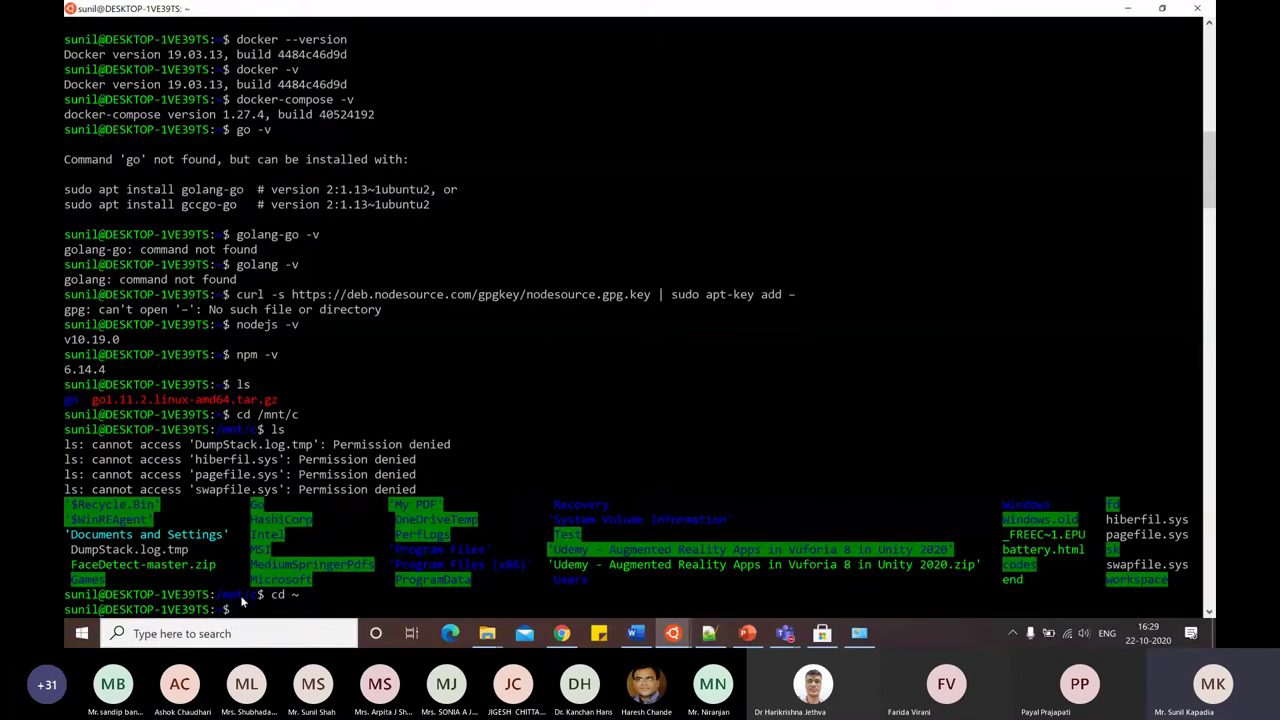
Switch to the Word notes and read the steps on mounting the C drive and creating the workspace directory.
key(alt+Tab)
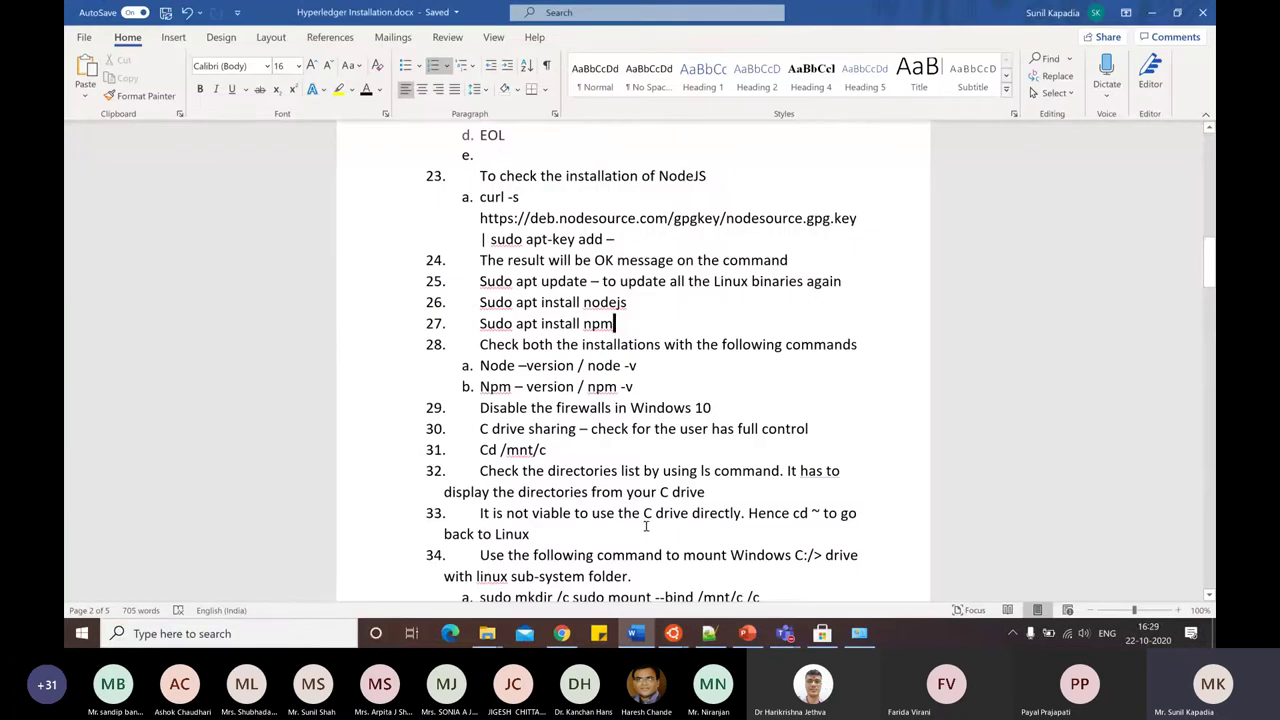
scroll(646, 524, down, 1)
scroll(646, 524, down, 3)
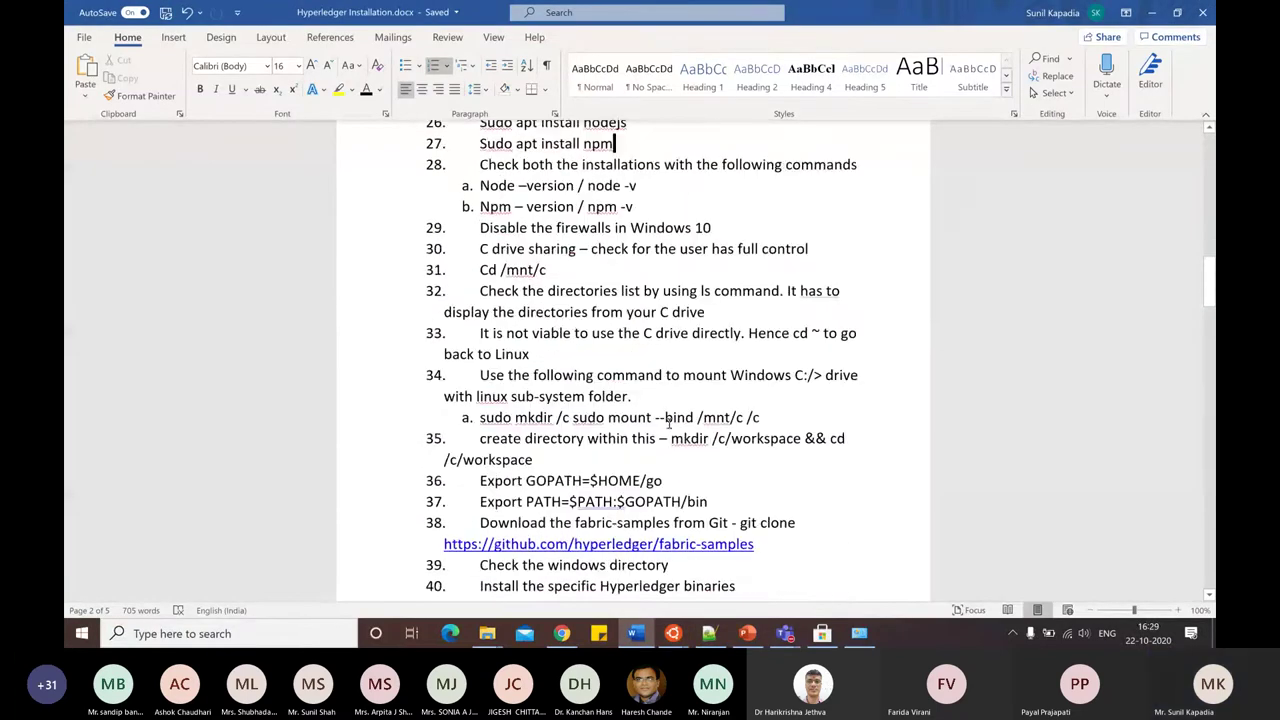
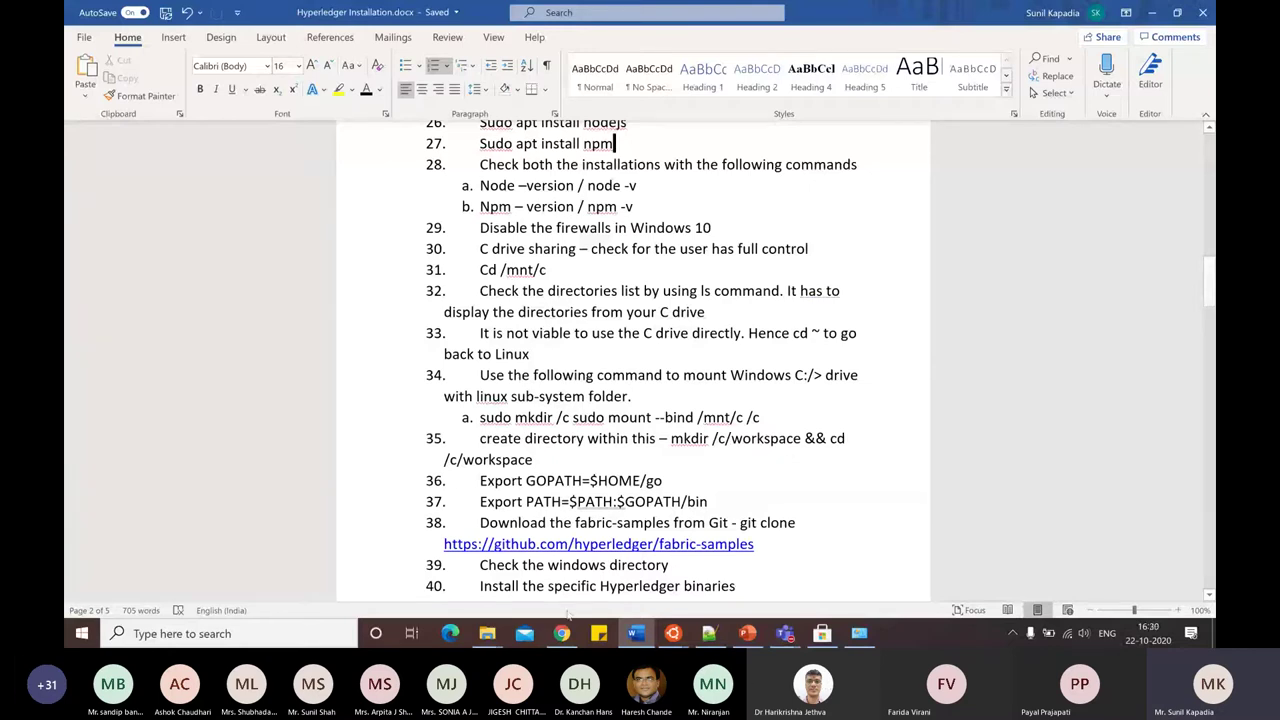
View the first-network folder in File Explorer, look inside workspace and fabric-samples on the C drive, and return to workspace.
click(486, 636)
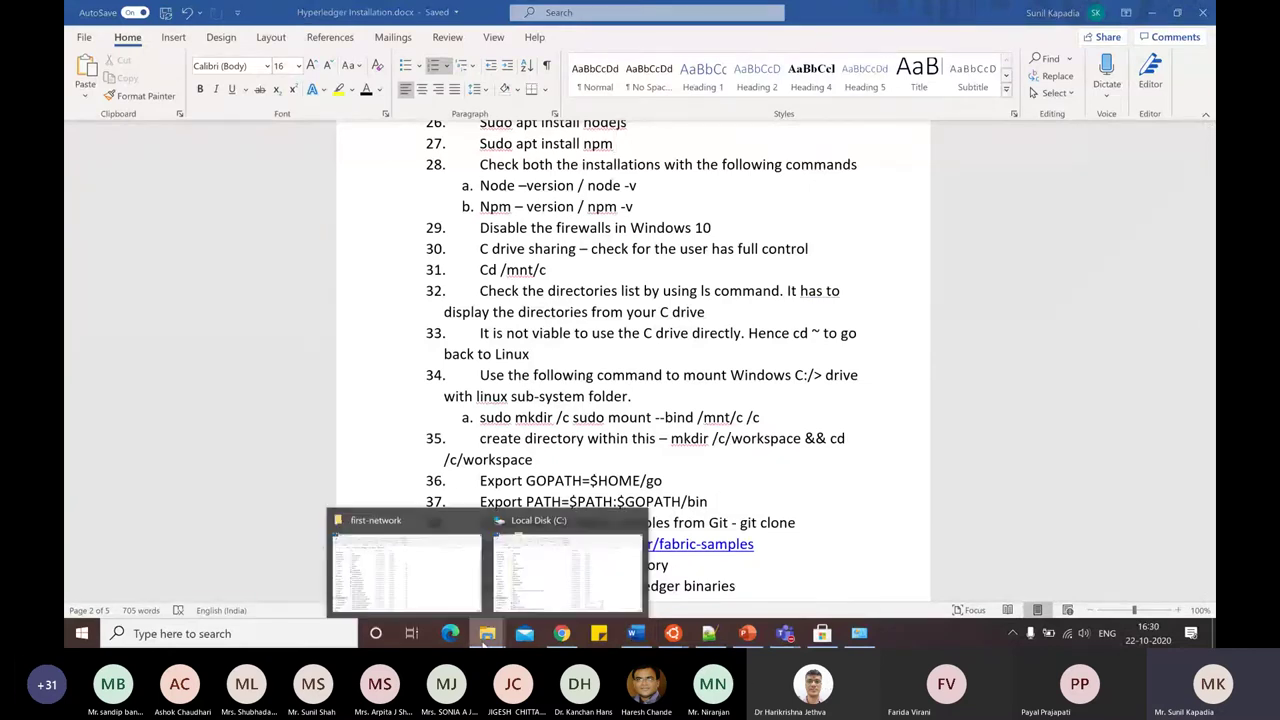
click(451, 593)
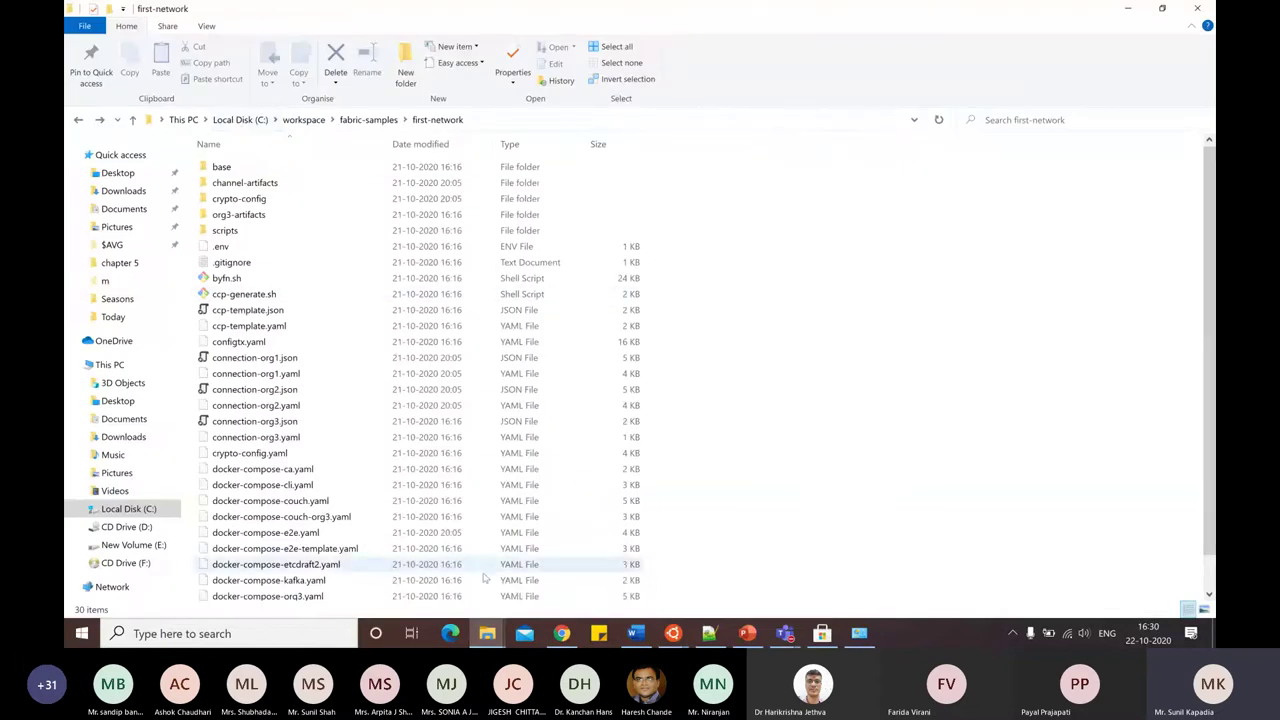
mouse_move(487, 636)
click(551, 571)
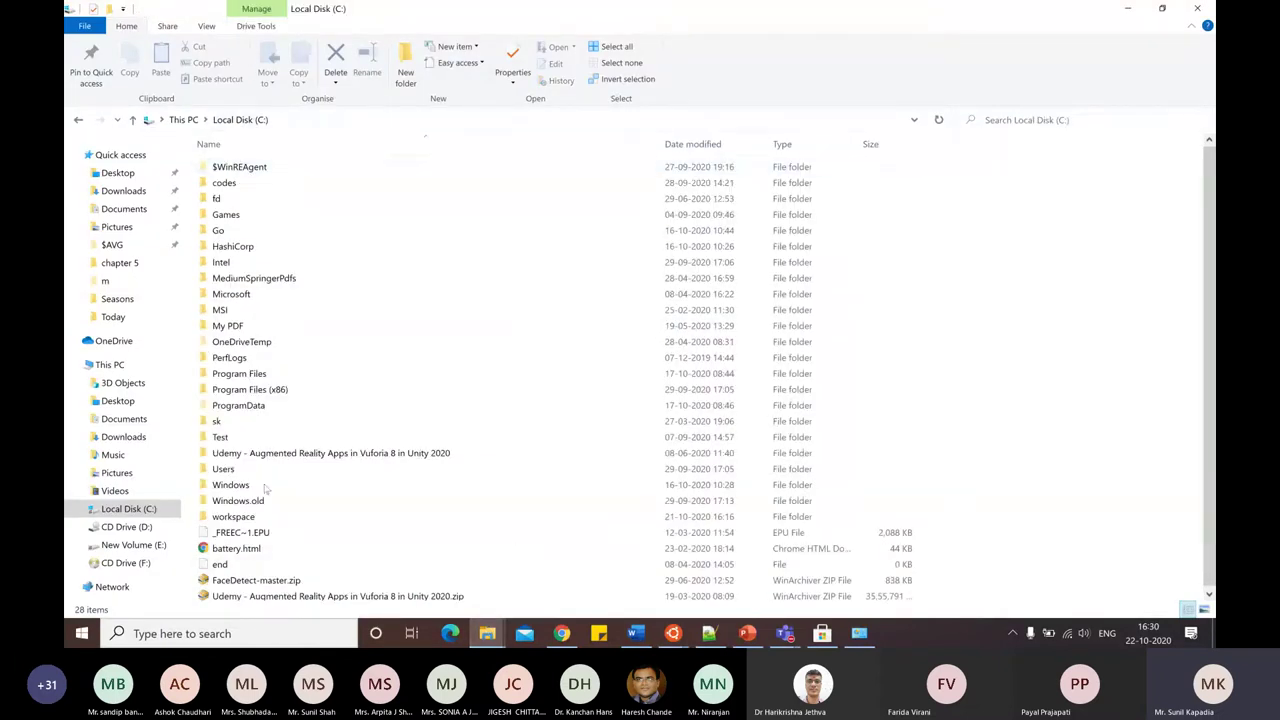
double_click(240, 516)
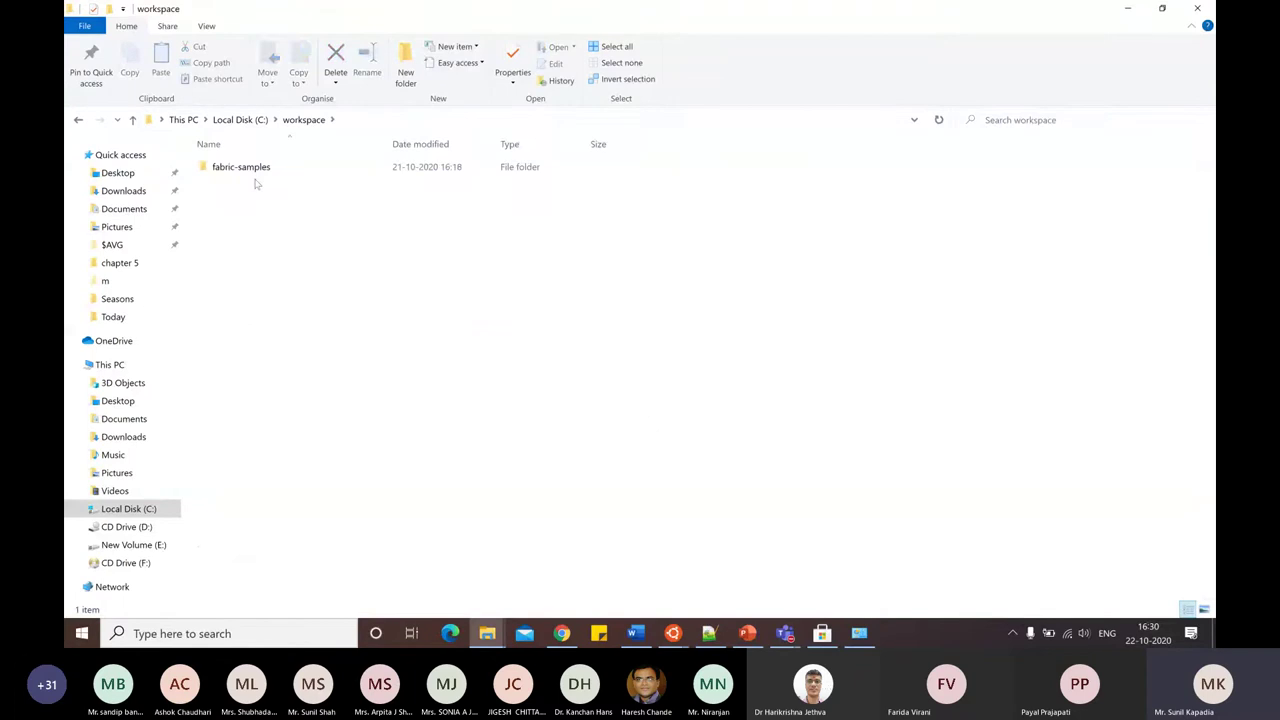
double_click(254, 170)
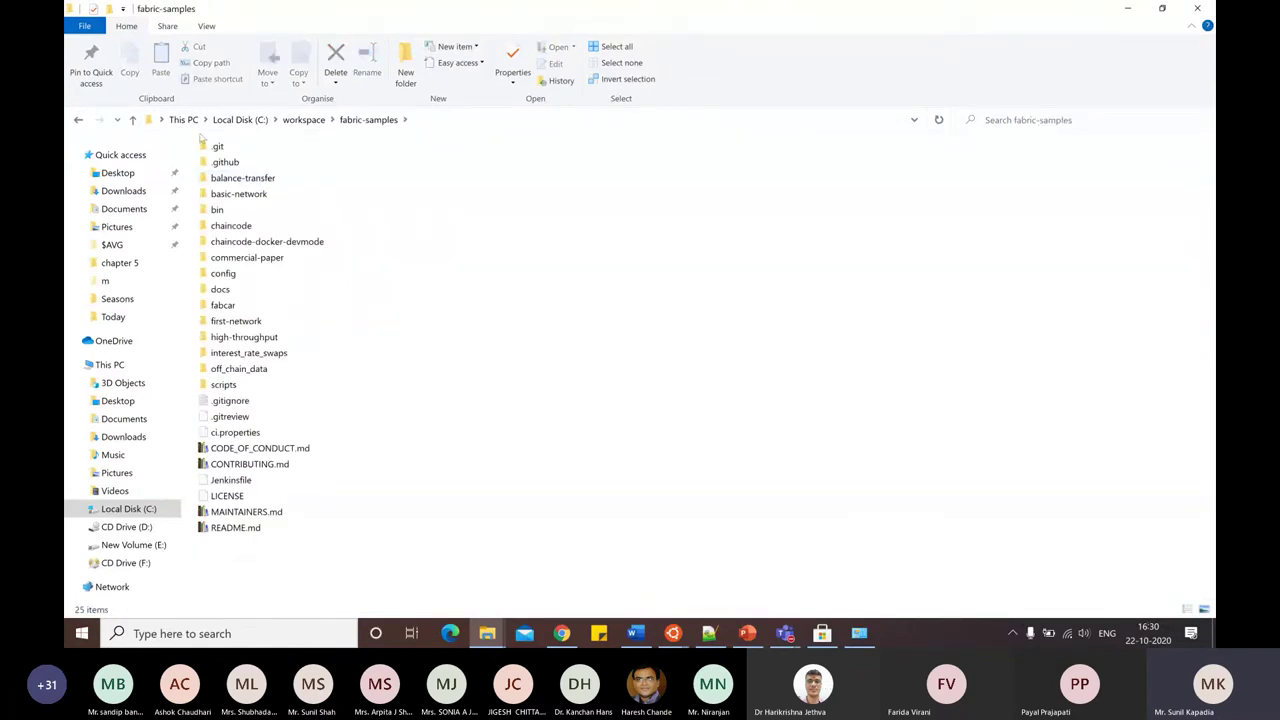
key(alt+Left)
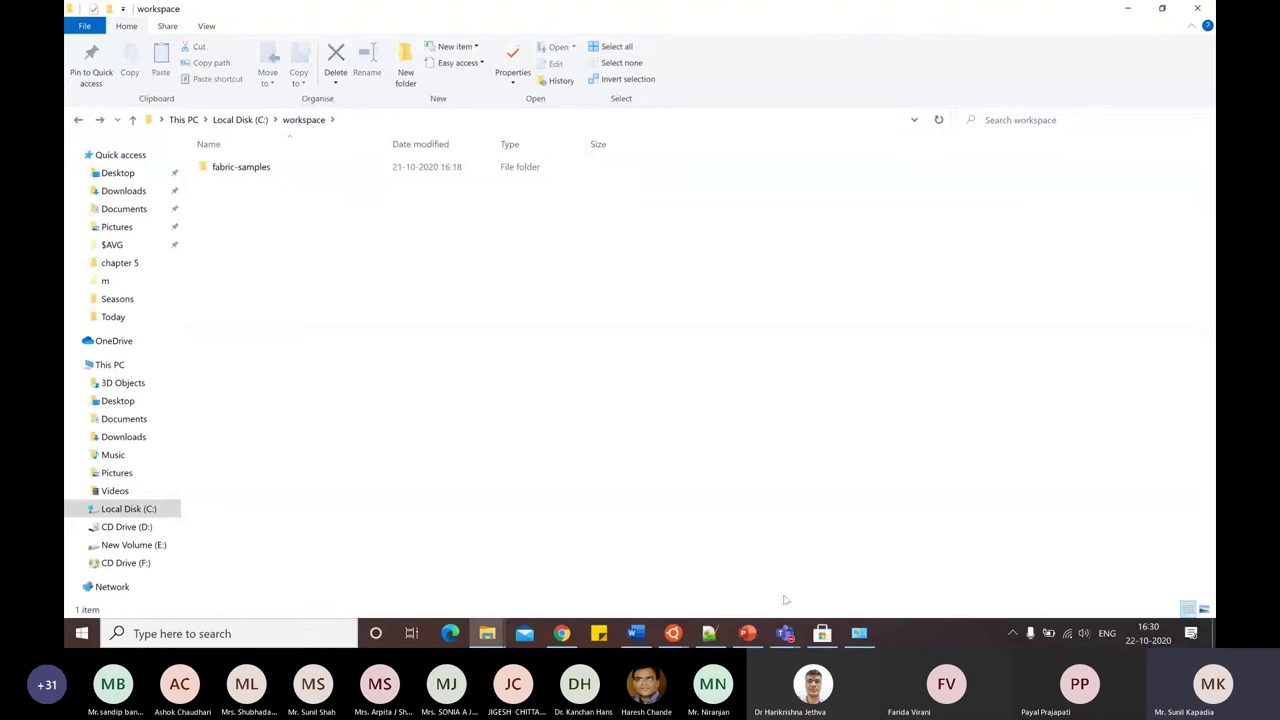
Return to the Word notes and select the command mkdir /c/workspace in step 35.
click(672, 633)
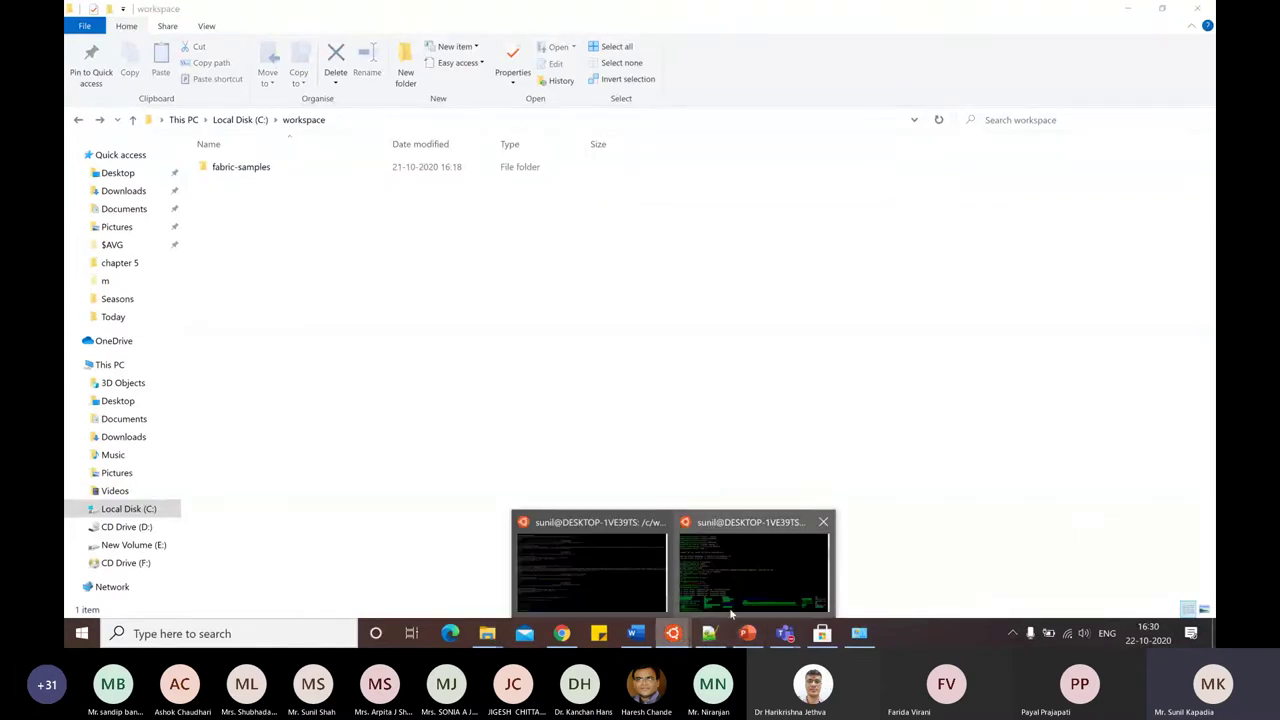
click(633, 633)
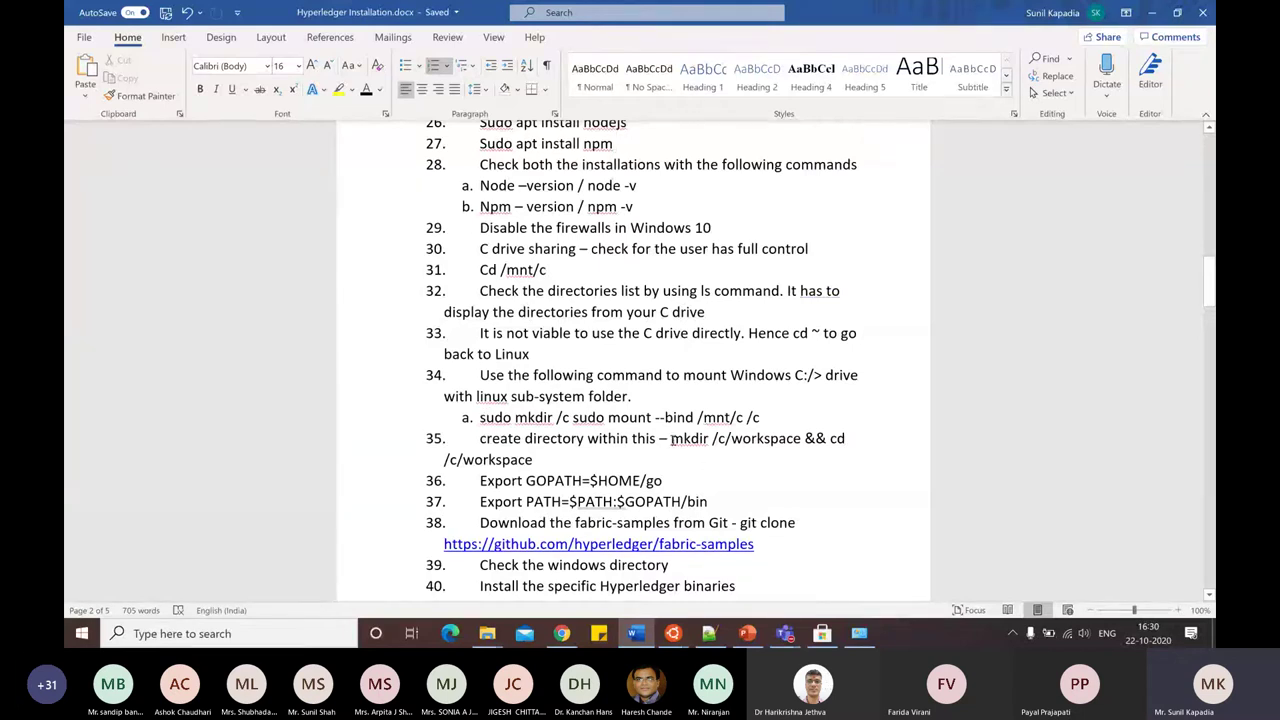
drag(671, 440, 766, 440)
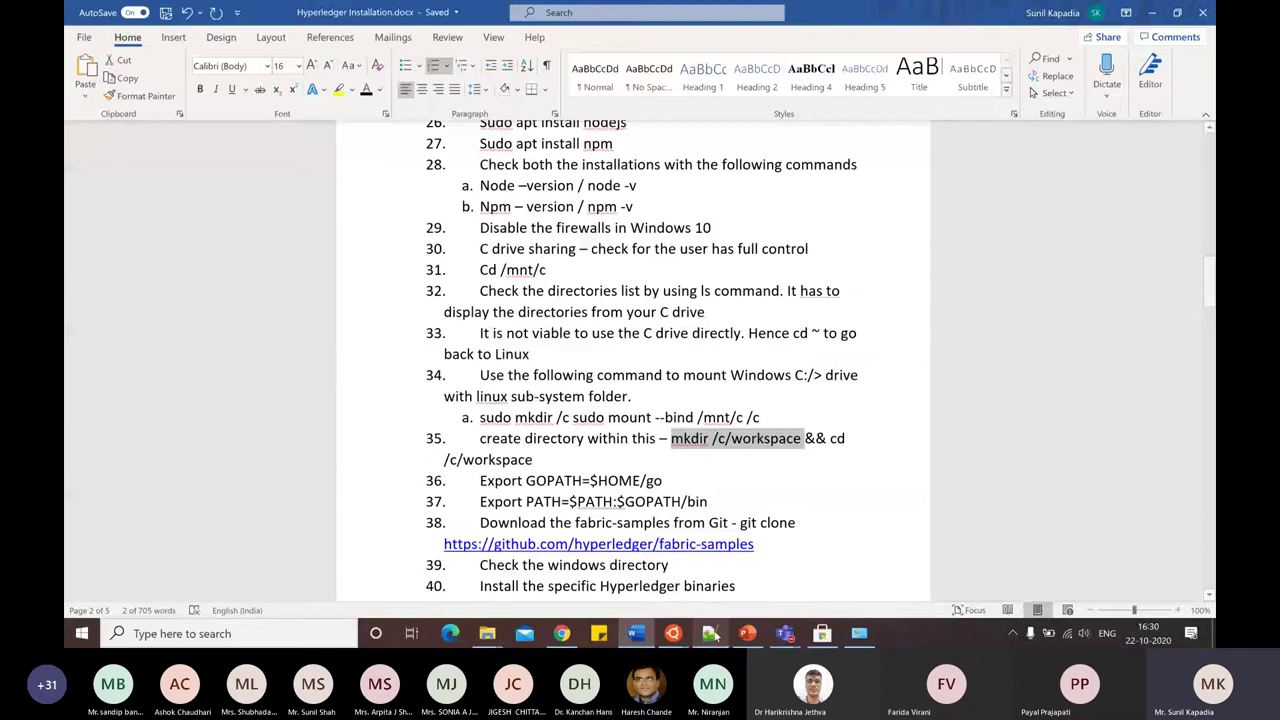
Switch to the Ubuntu terminal, run mkdir /c/workspace1, and select the new workspace1 folder on the C drive in File Explorer.
click(672, 633)
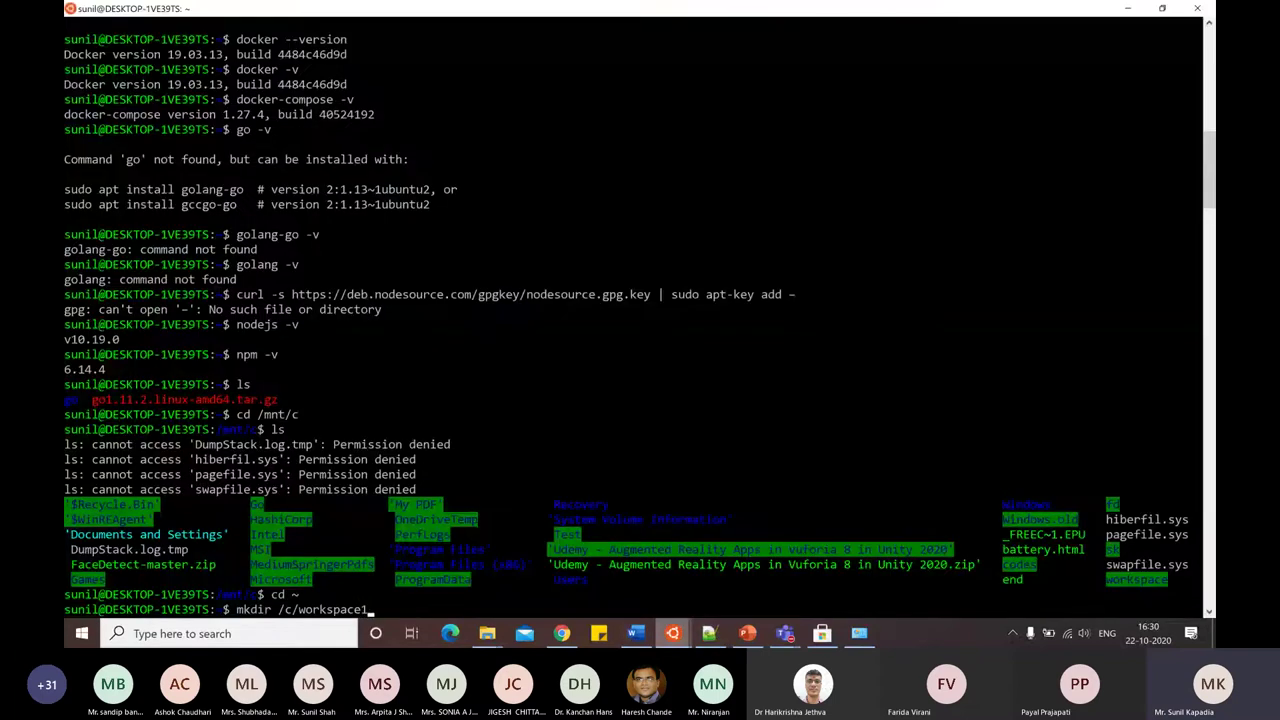
key(Return)
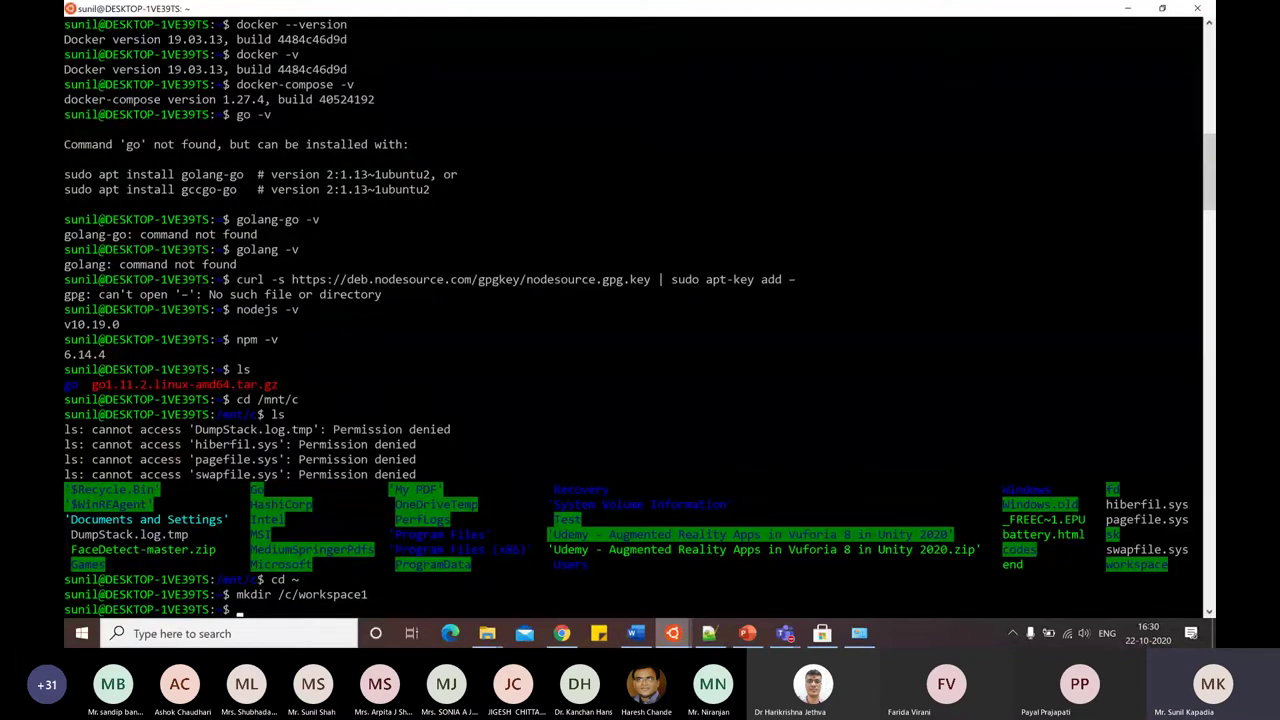
mouse_move(487, 633)
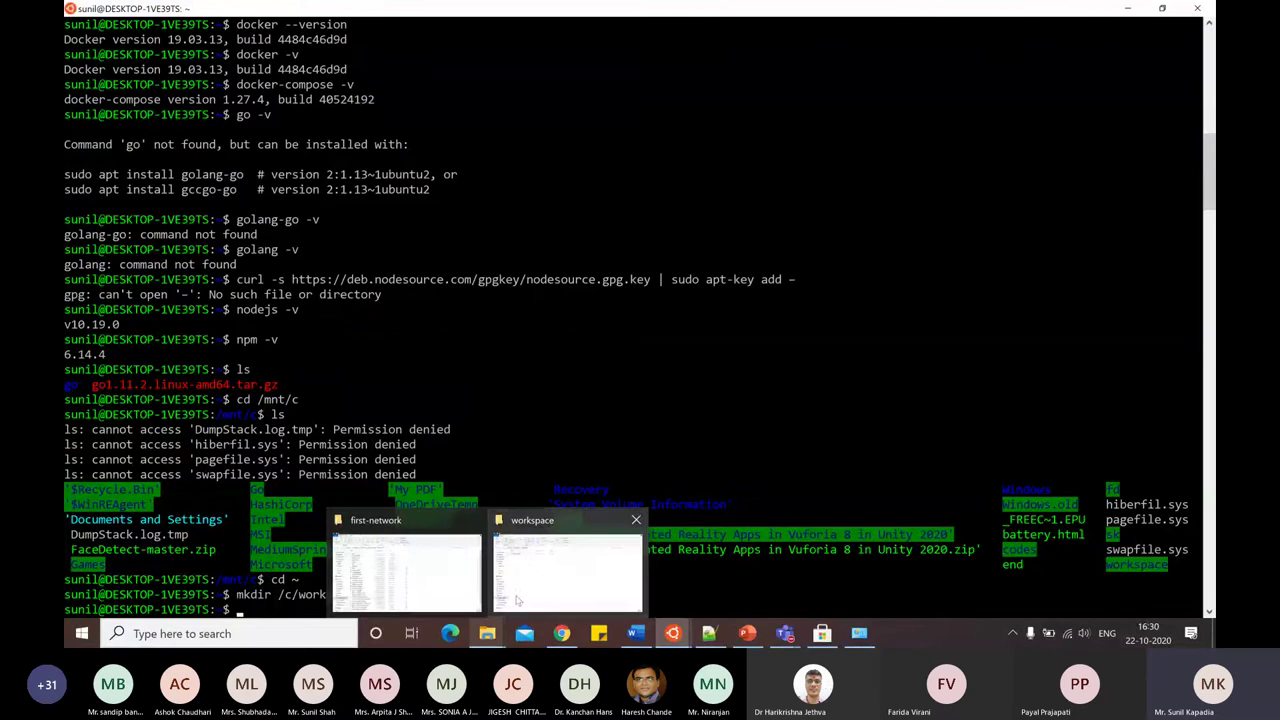
click(517, 600)
click(243, 120)
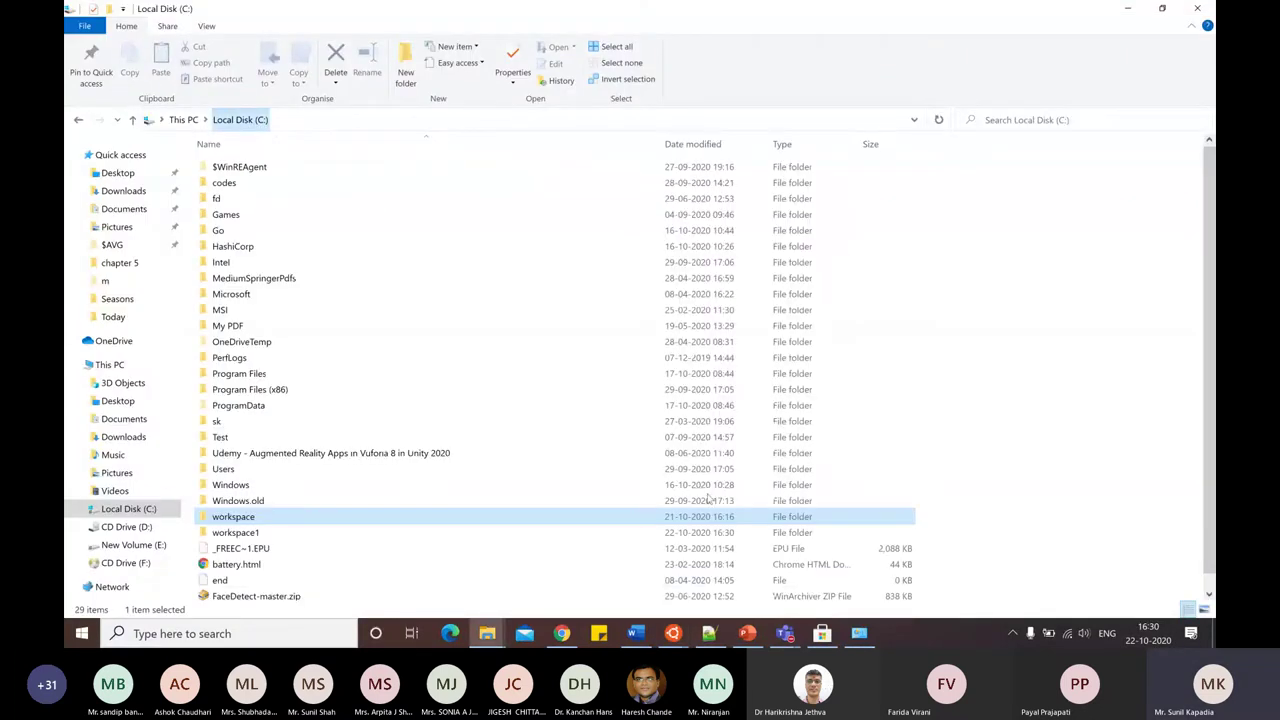
click(232, 536)
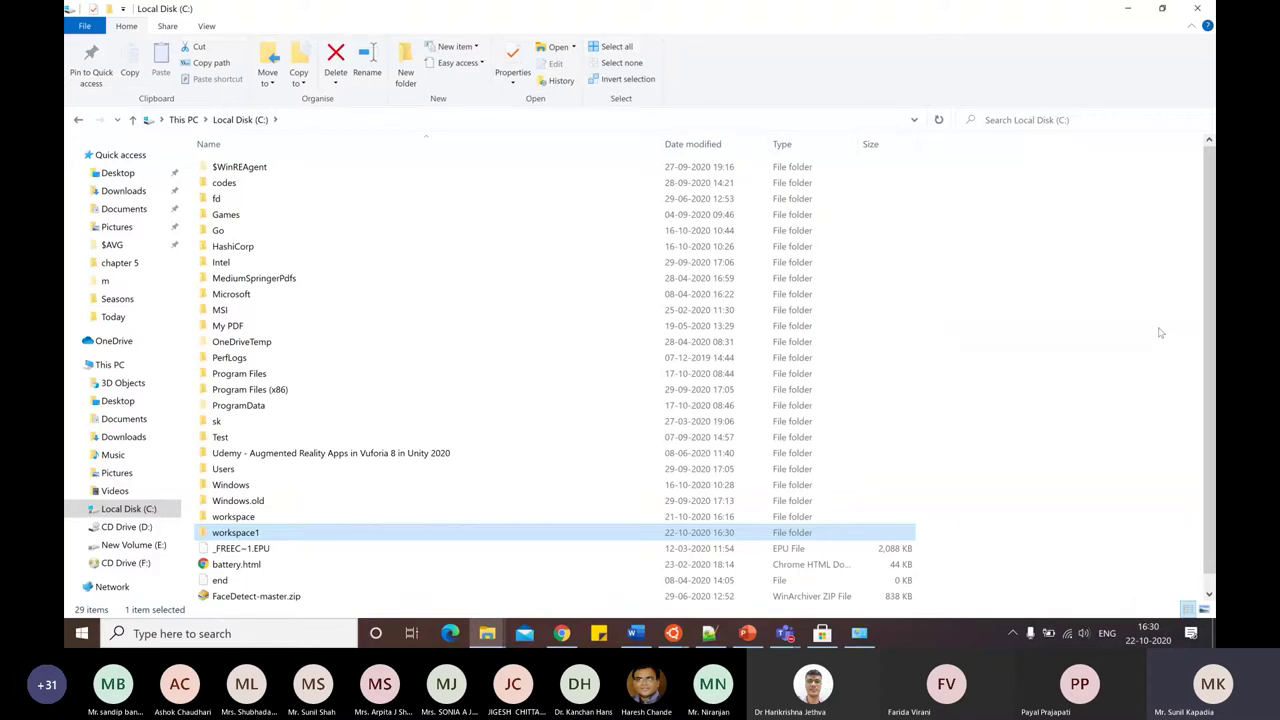
Return to the Ubuntu terminal and try to enter the directories with cd workspace1 and cd workspace from home.
click(680, 633)
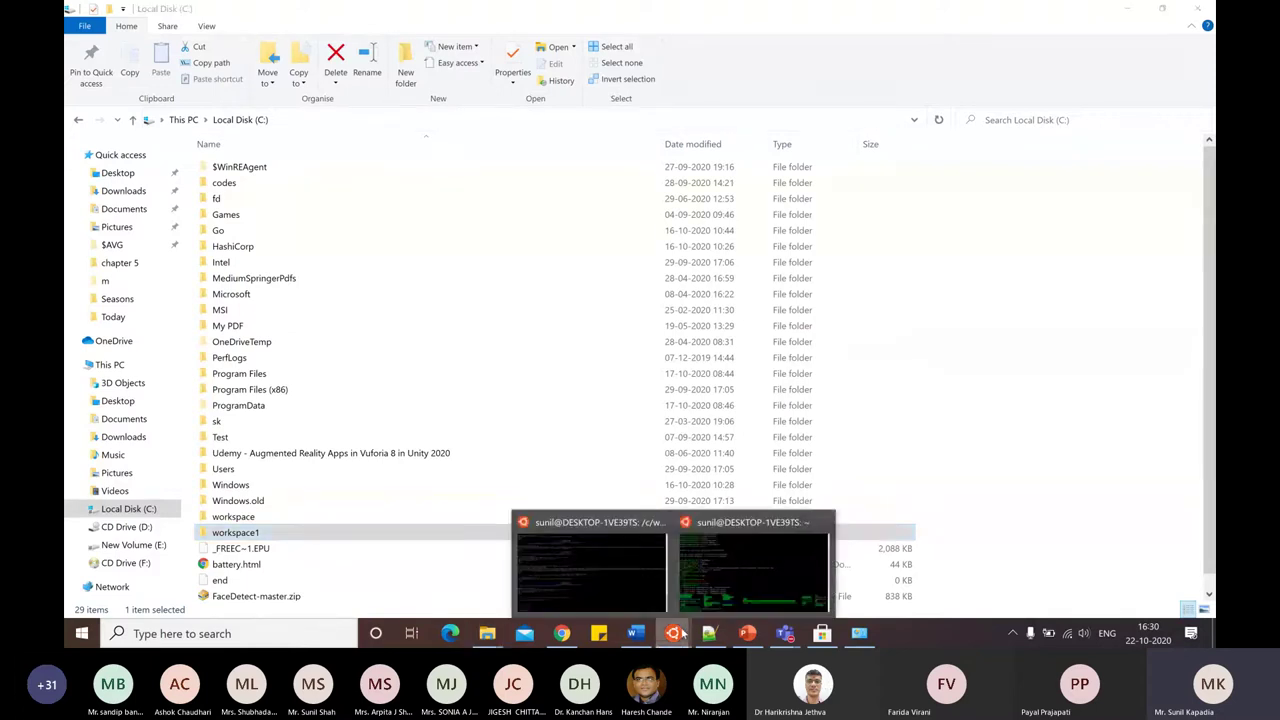
click(735, 566)
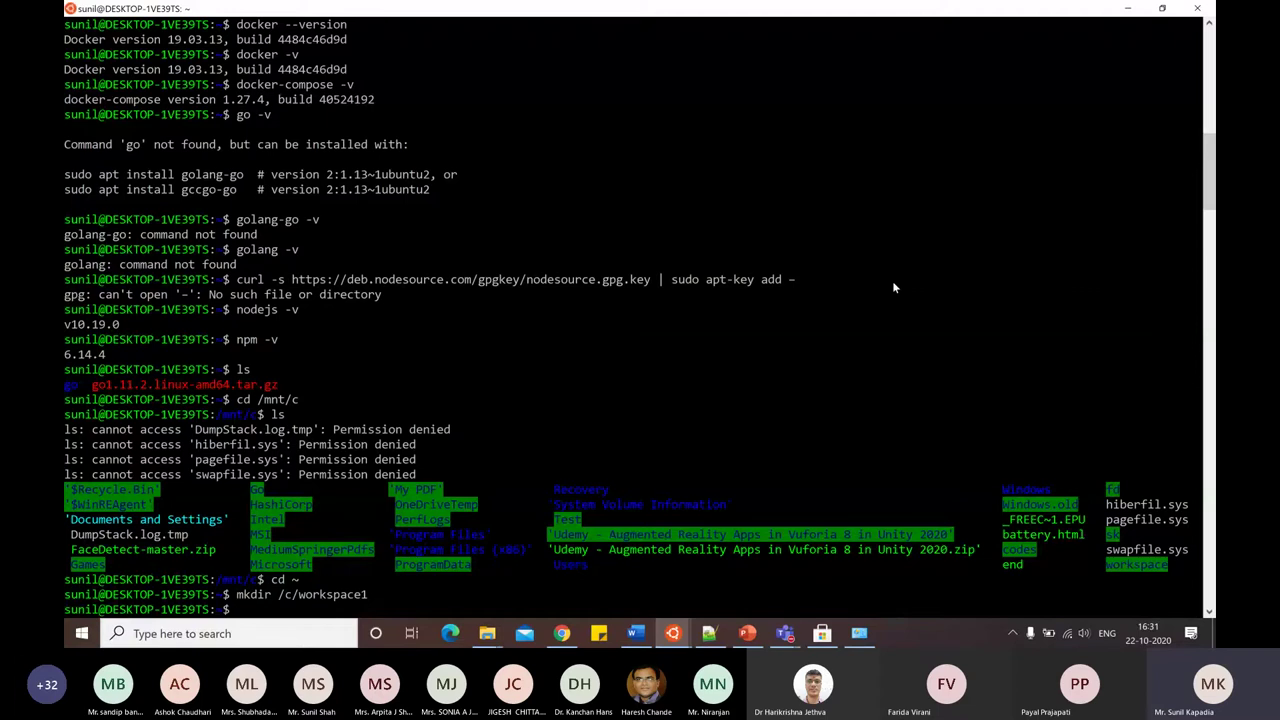
text(cd workspace1)
key(Return)
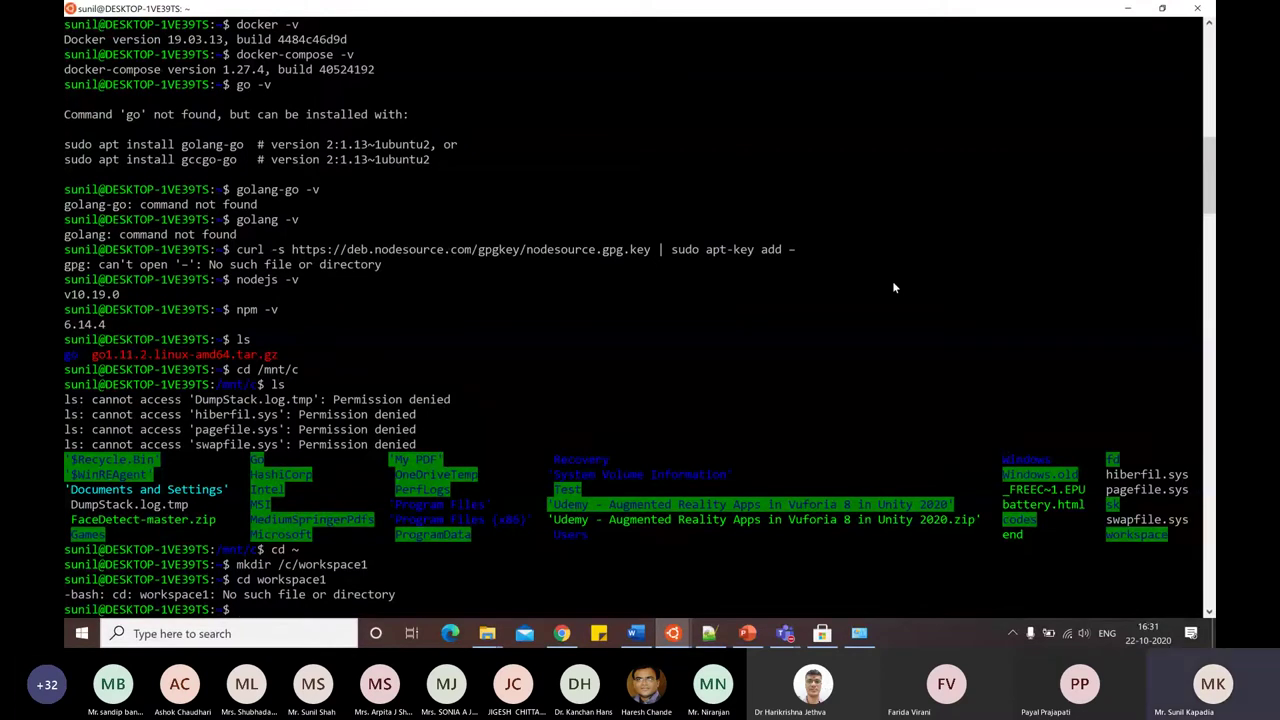
text(cd workspace)
key(Return)
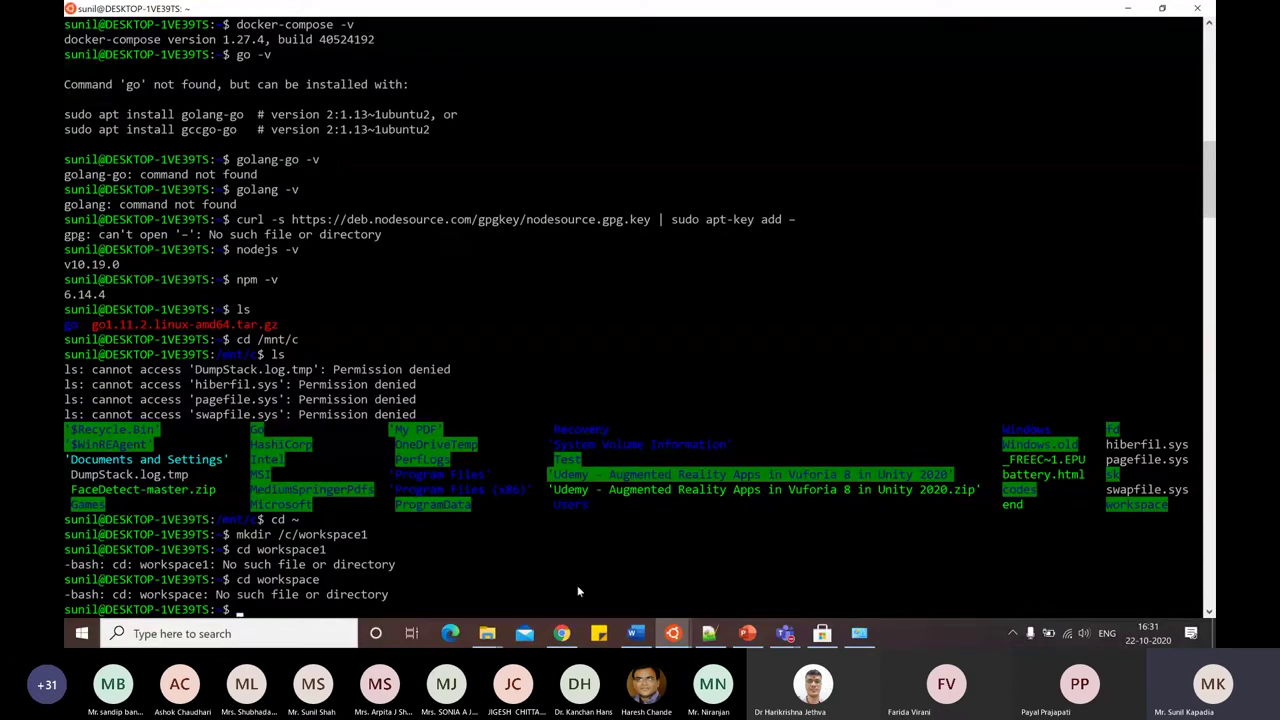
Switch to the Word notes and split the git clone command in step 38 onto its own line as sub-item a.
click(636, 633)
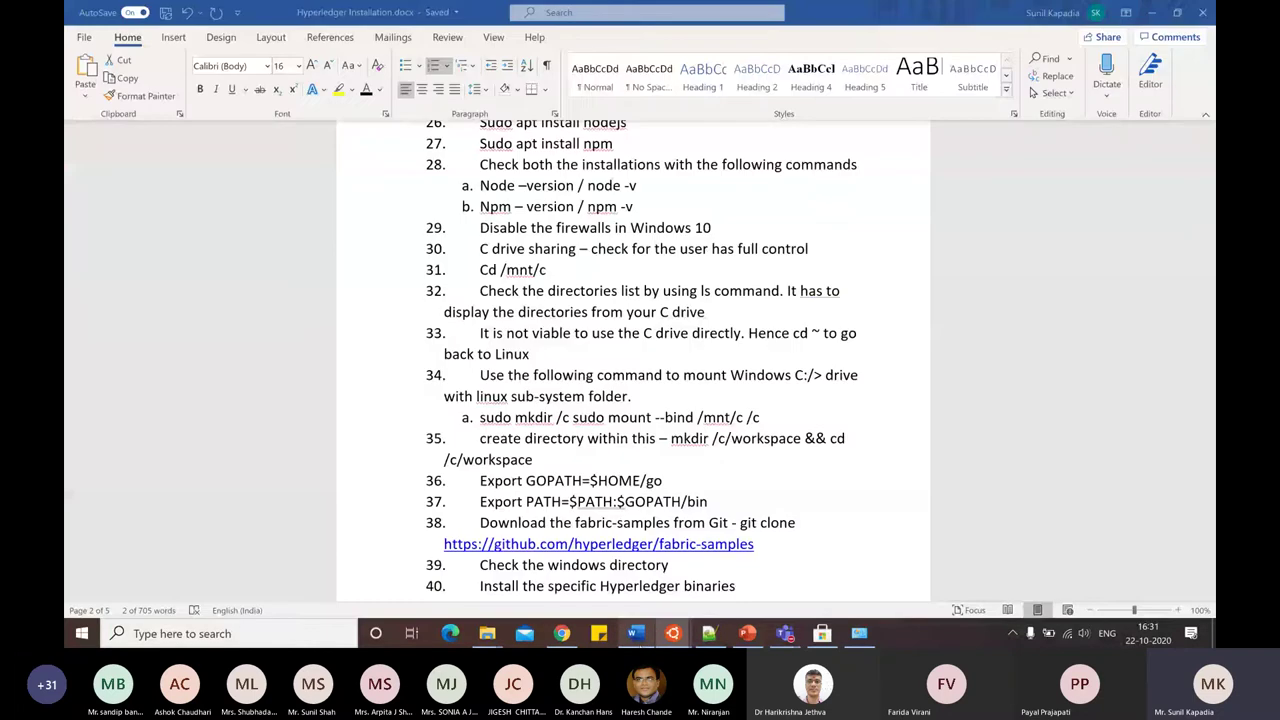
click(803, 488)
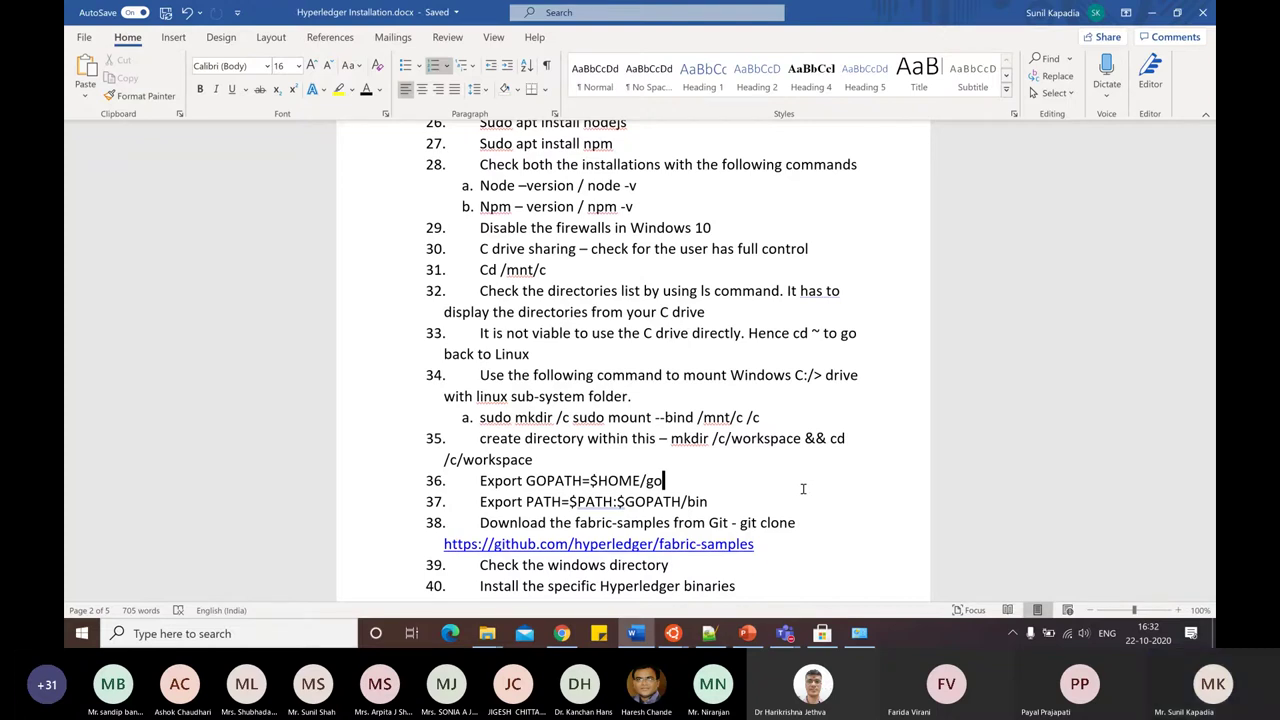
scroll(803, 489, down, 1)
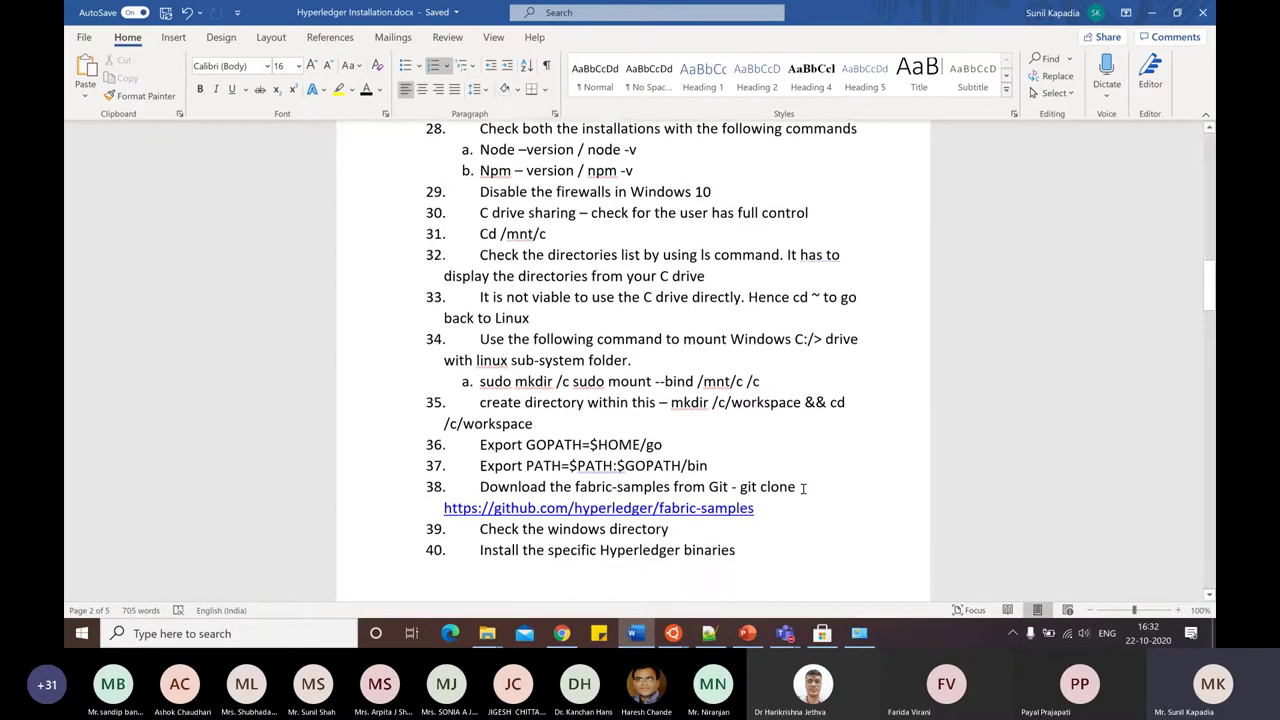
scroll(801, 487, down, 1)
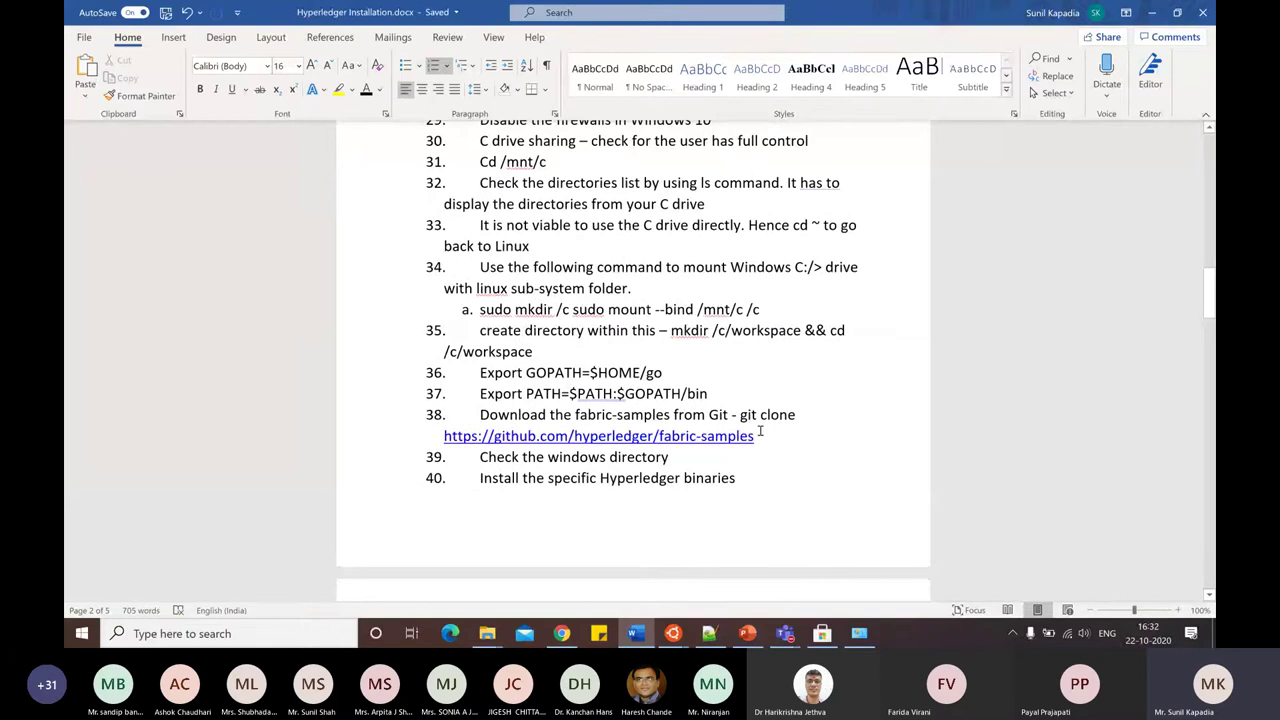
key(Return)
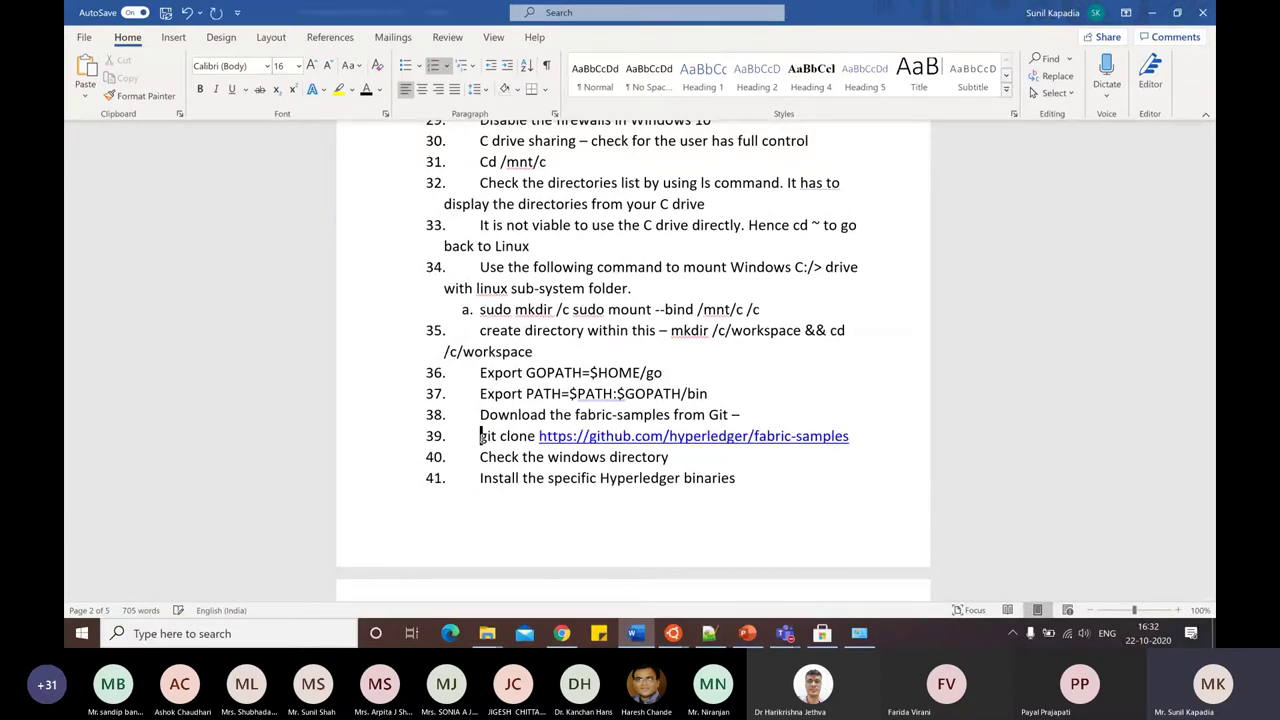
key(Tab)
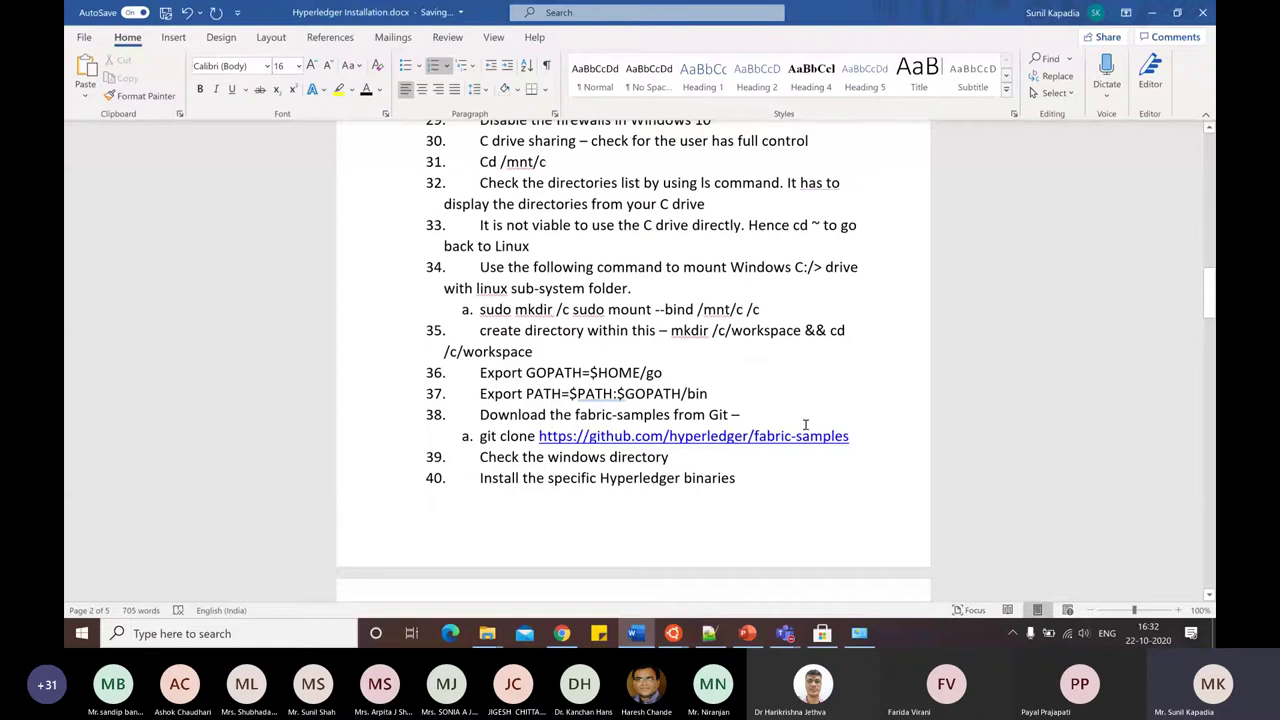
Switch to Chrome and search Google for "fabric samples github" in a new tab.
click(562, 633)
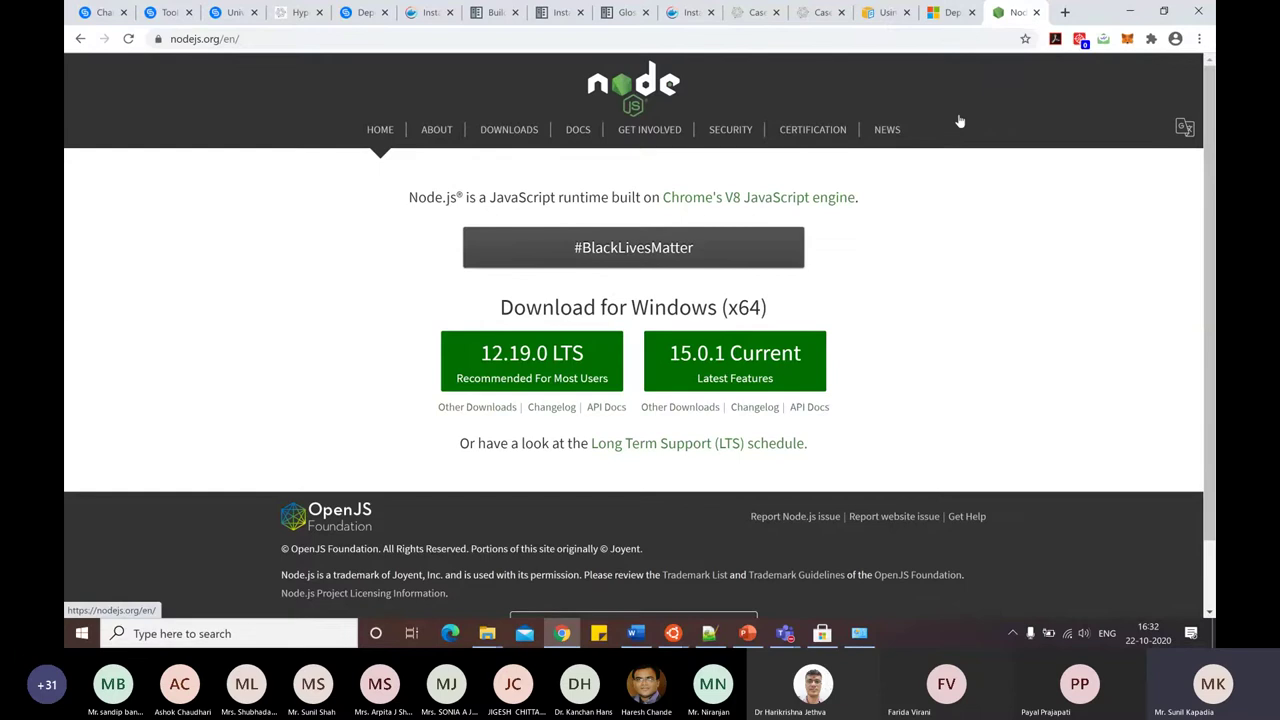
click(1063, 13)
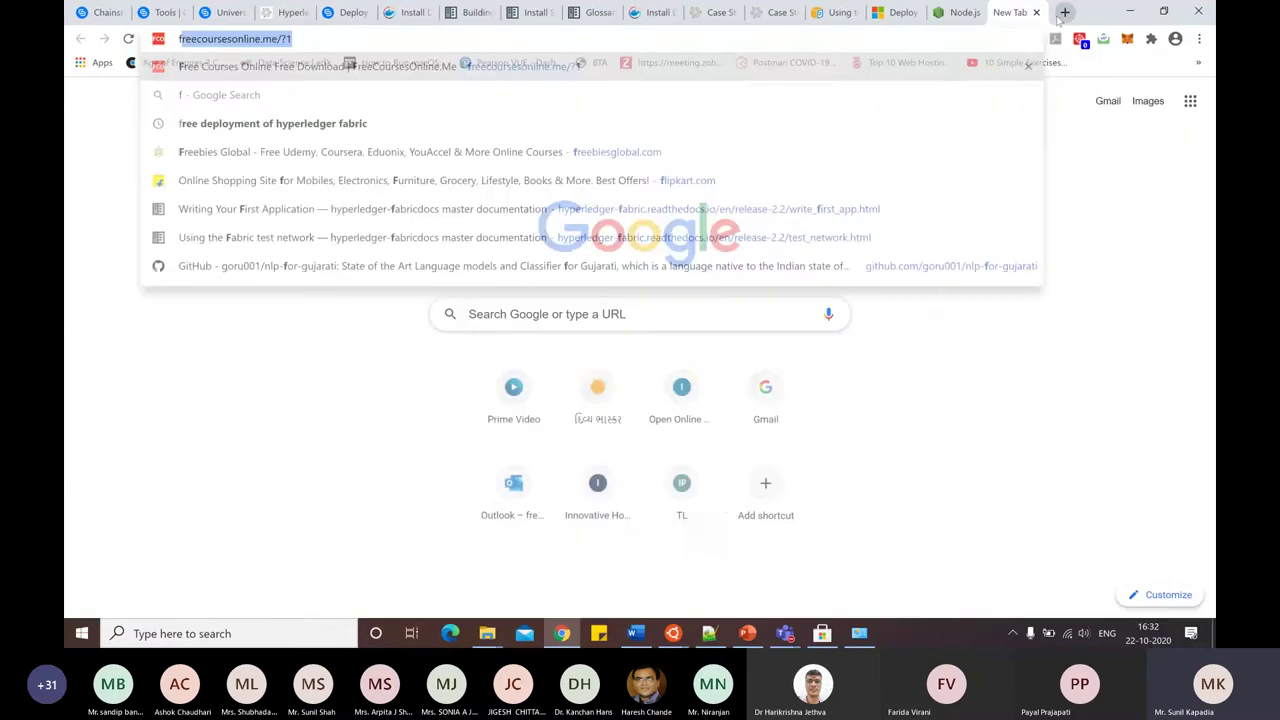
text(fabc)
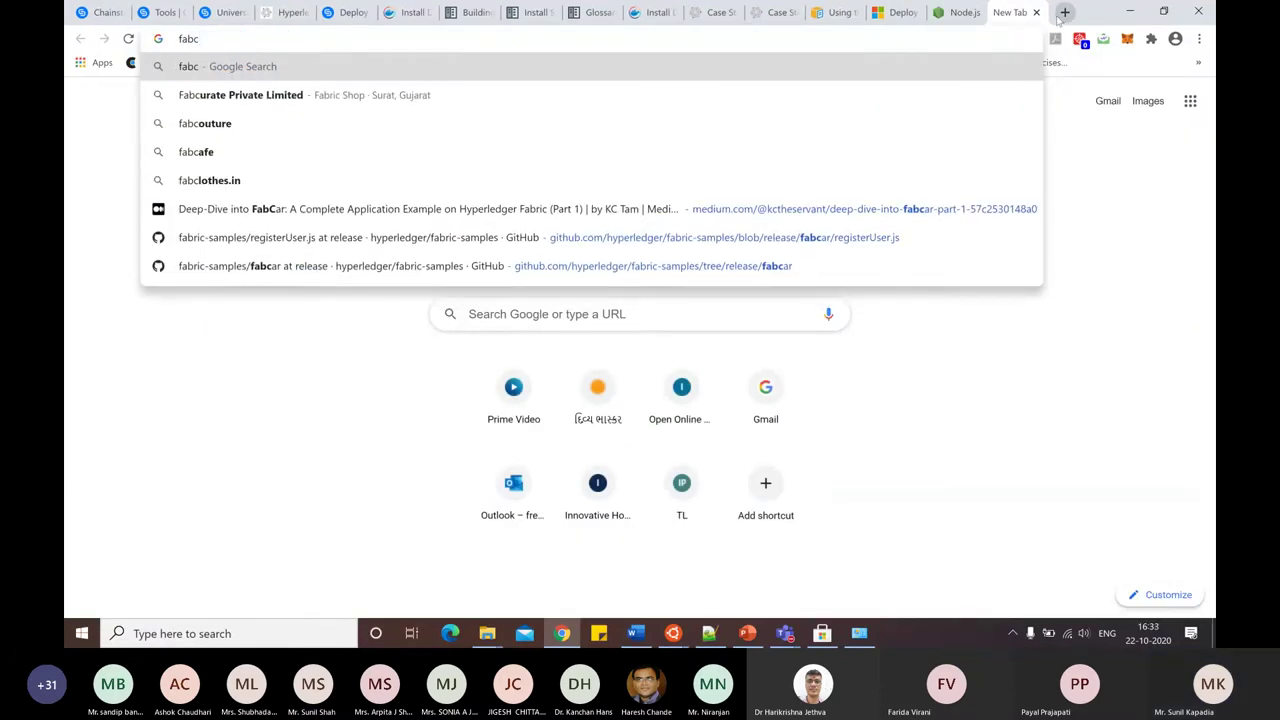
key(BackSpace)
text(ric sa)
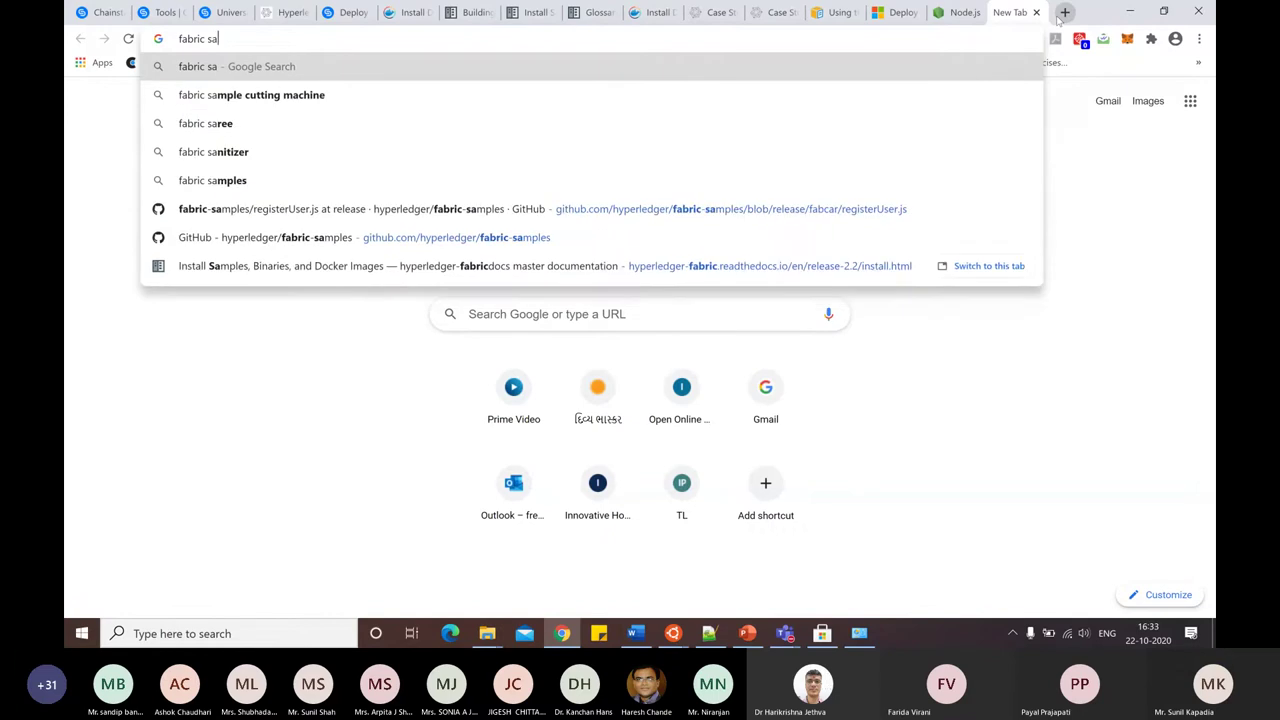
text(mples)
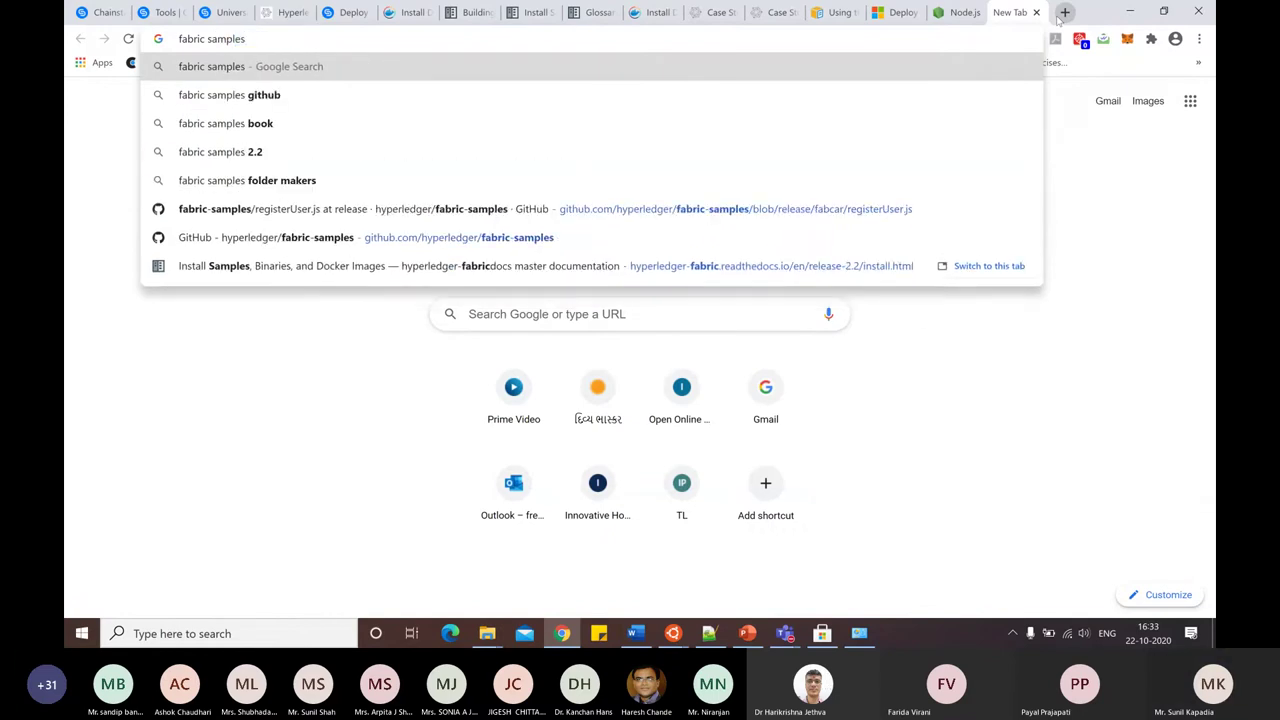
key(Down)
key(Return)
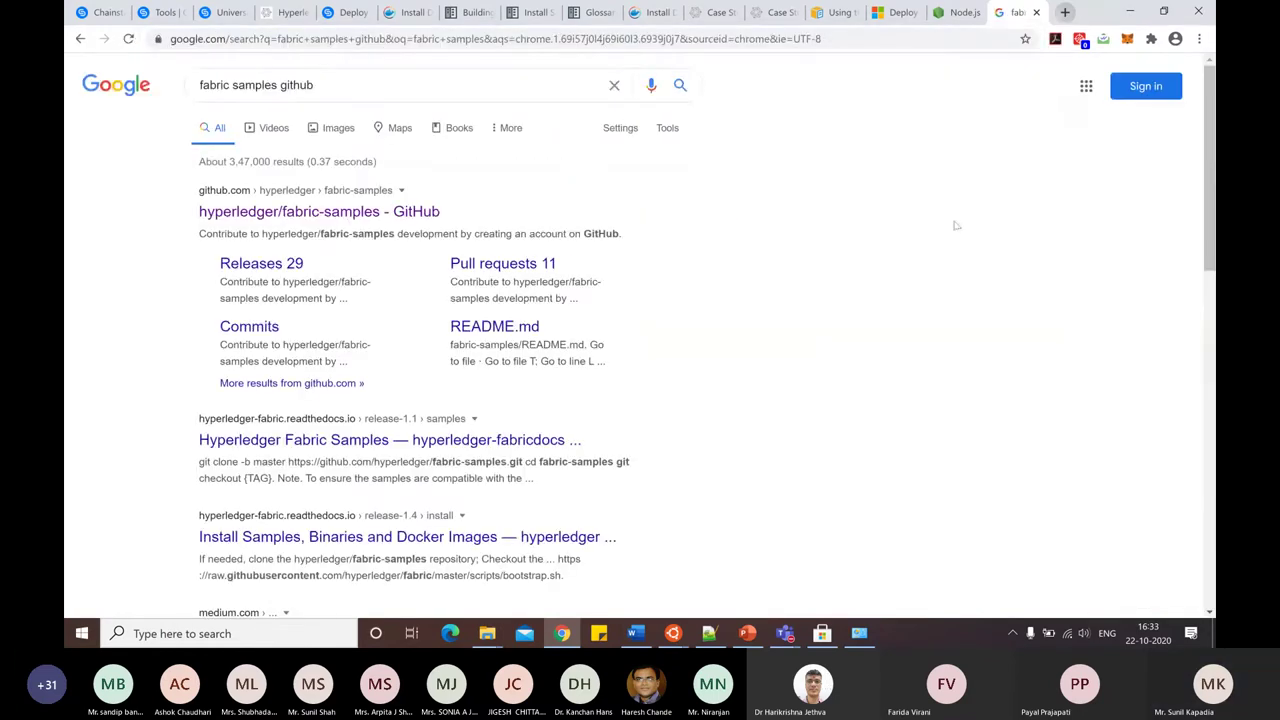
Open the hyperledger/fabric-samples repository on GitHub and look through its list of folders and files.
click(400, 212)
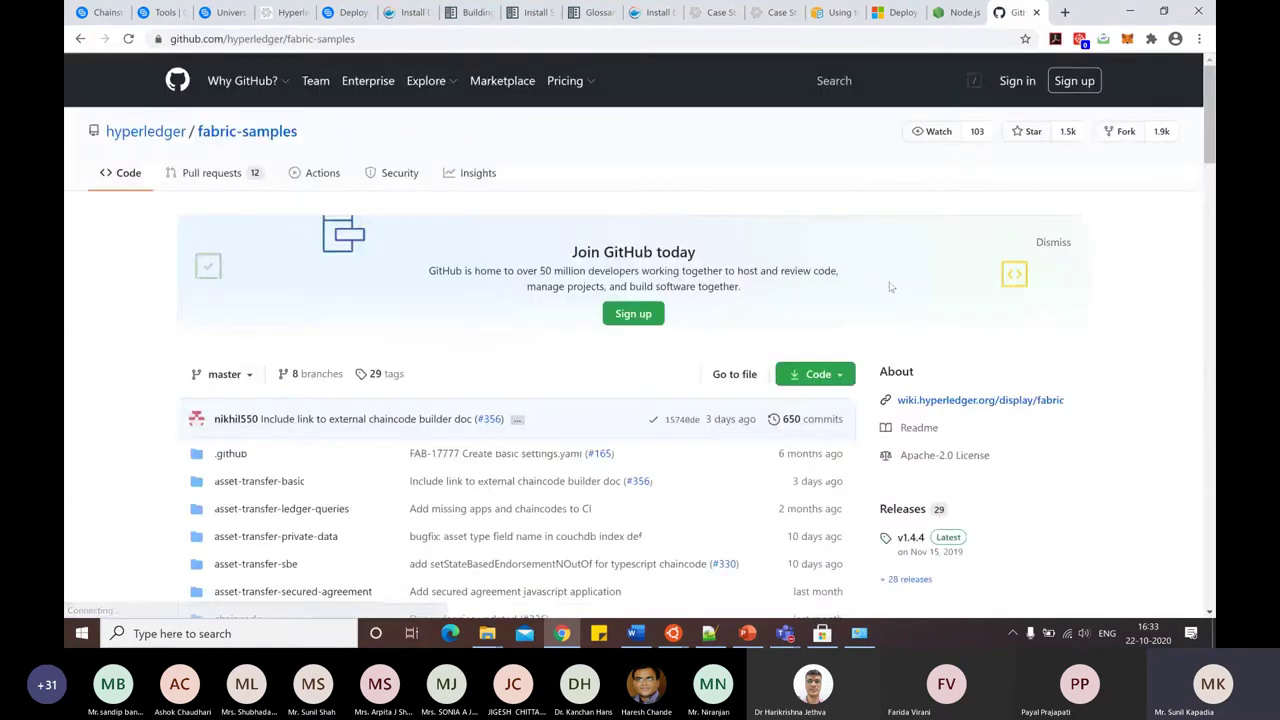
scroll(891, 287, down, 3)
scroll(758, 445, down, 2)
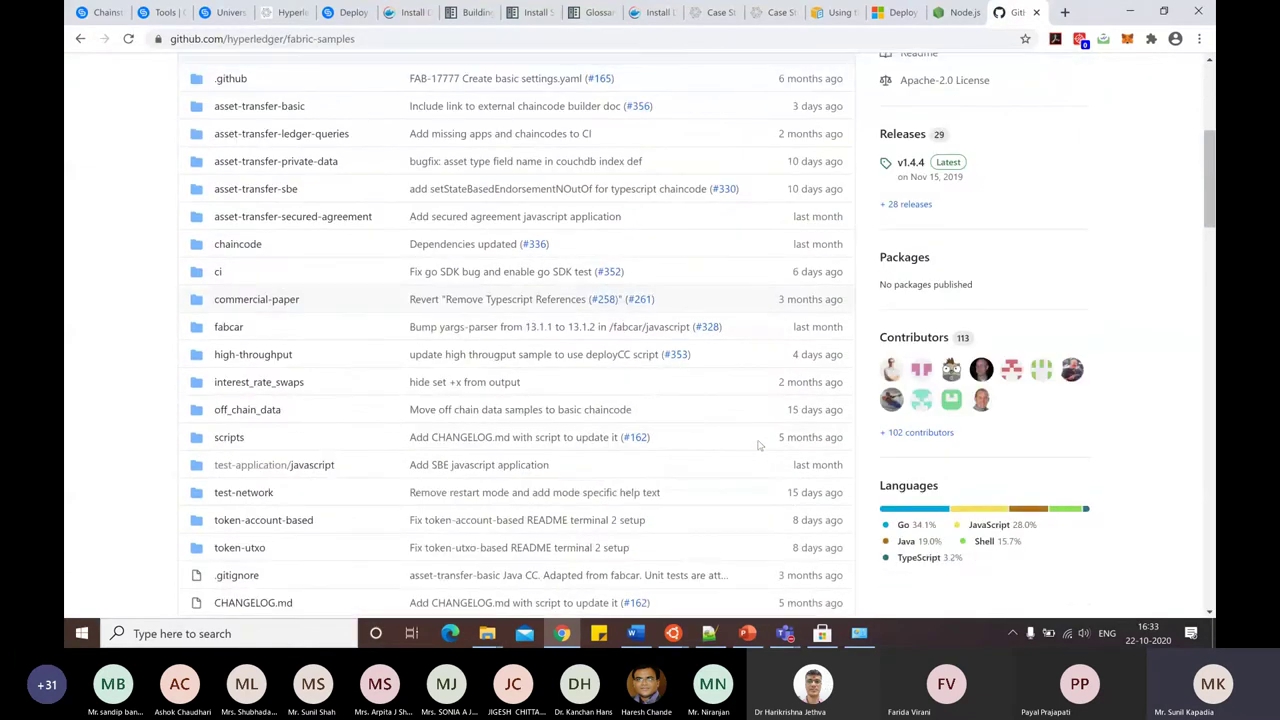
scroll(663, 410, down, 1)
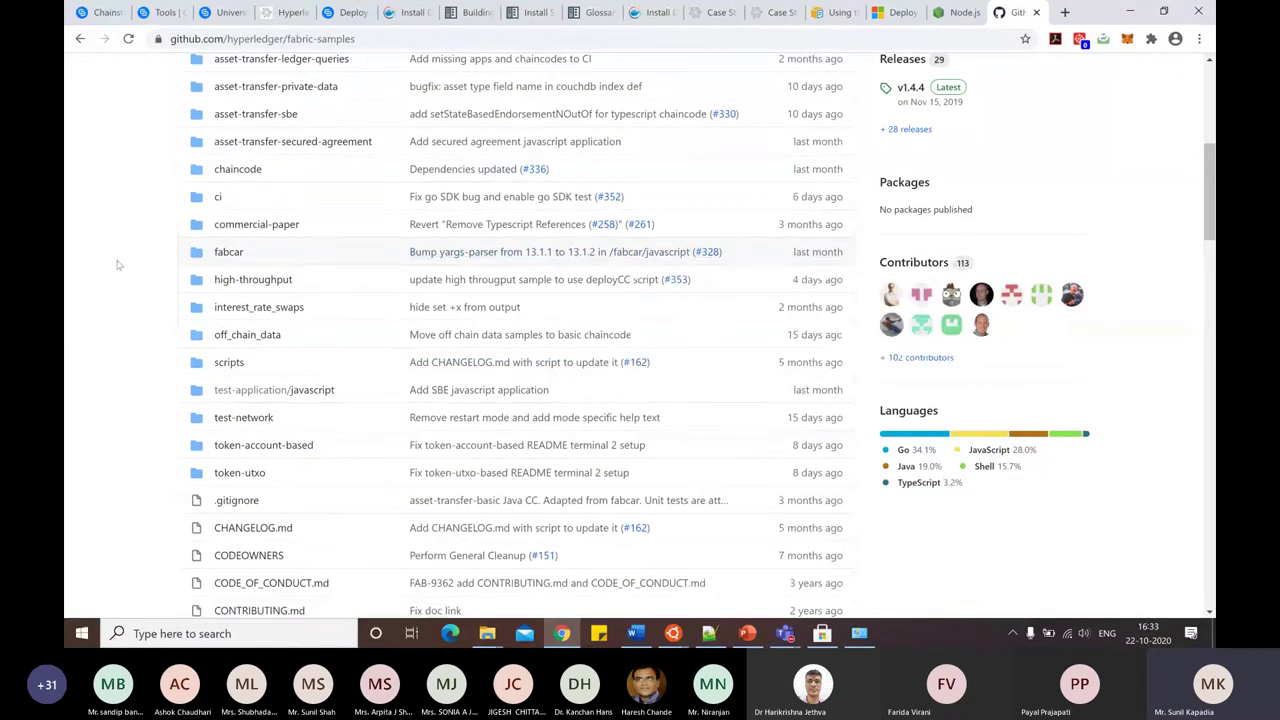
scroll(117, 264, up, 5)
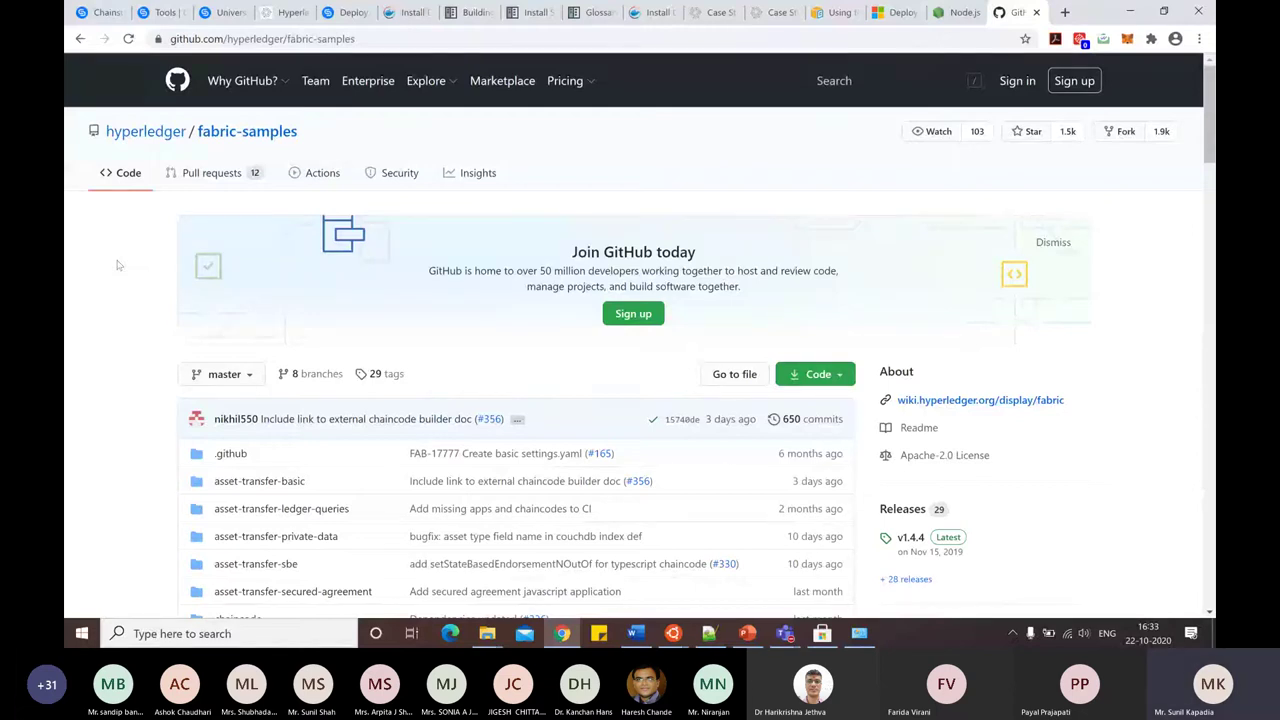
Check step 38 in the Word notes and view the Ubuntu terminal session for the first-network directory.
click(637, 634)
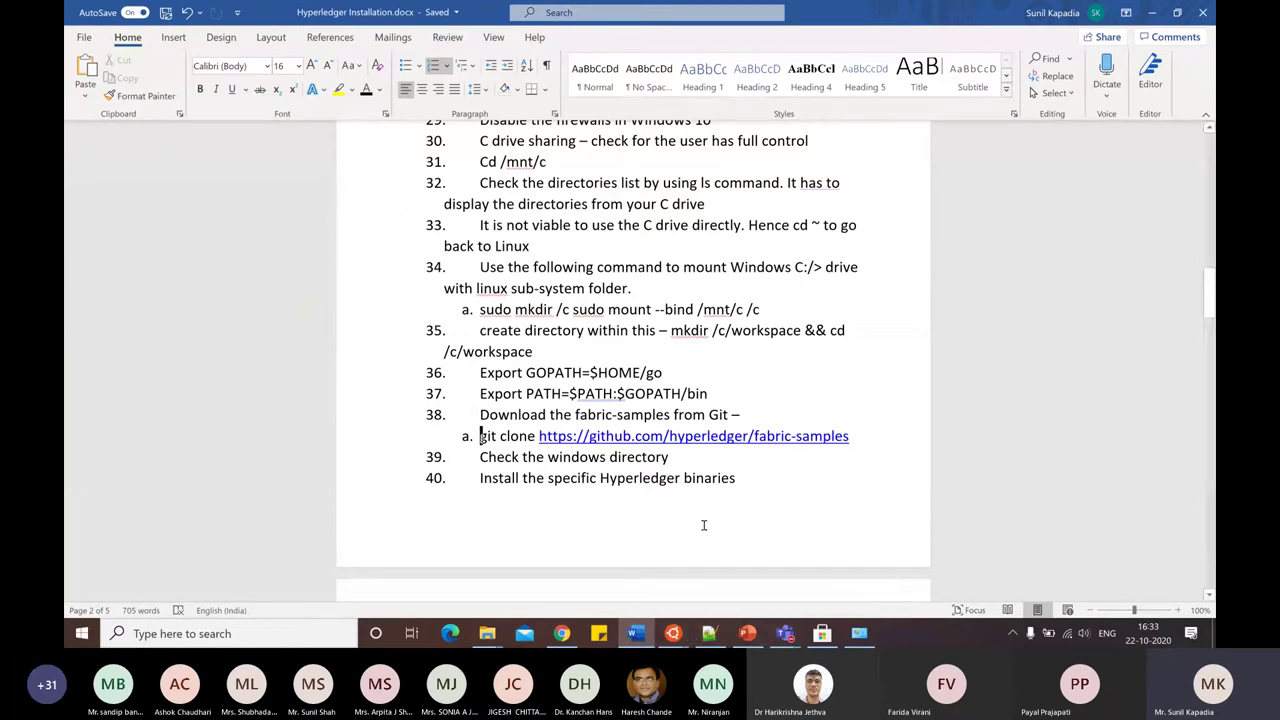
mouse_move(672, 633)
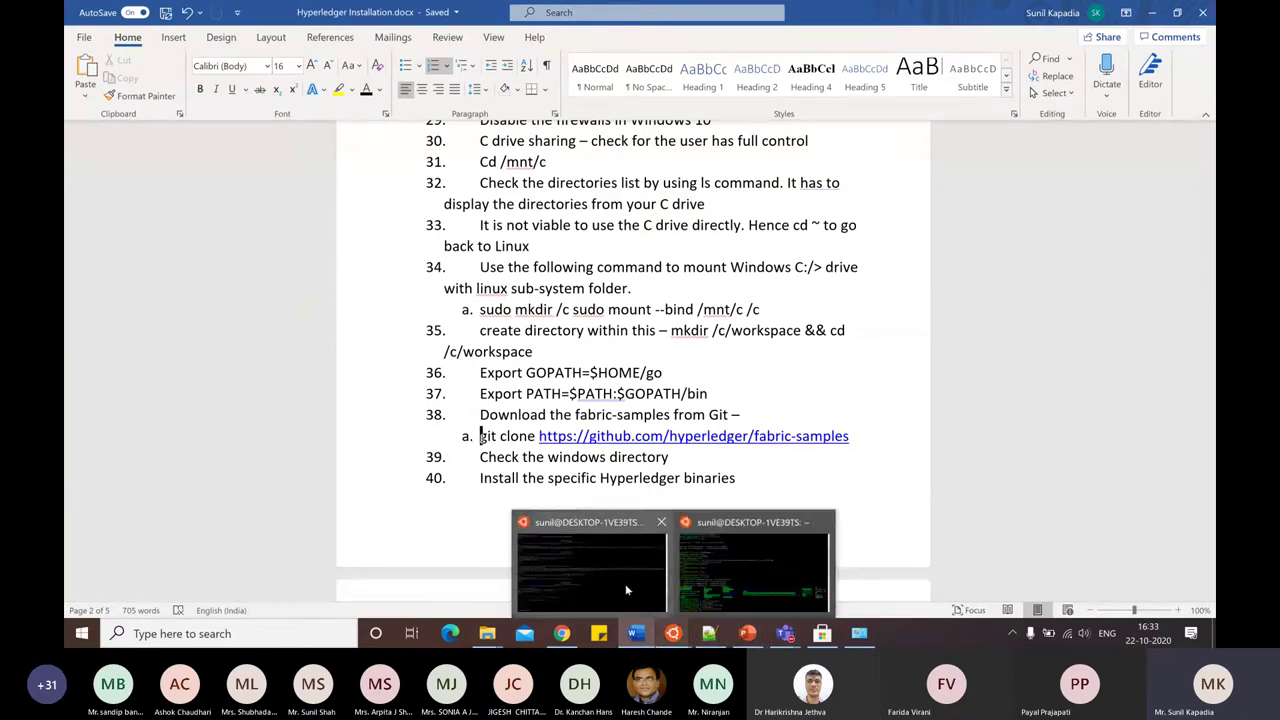
click(560, 540)
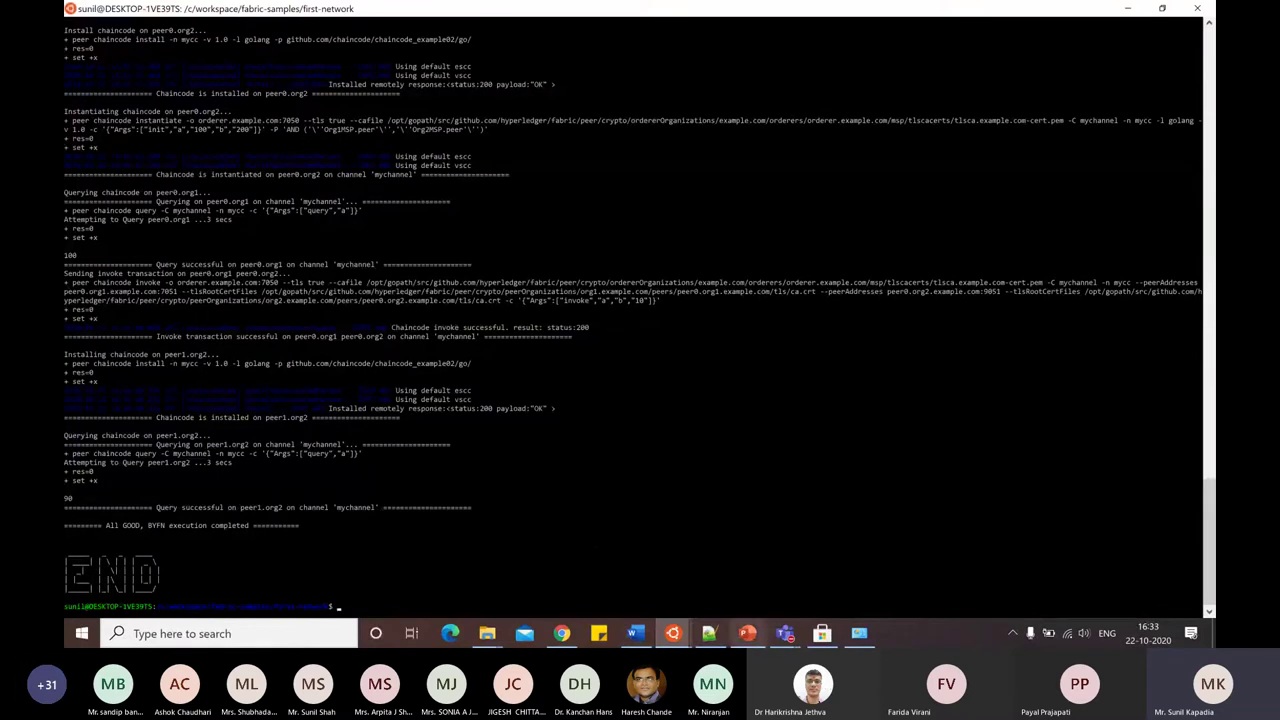
Switch to the Ubuntu terminal in the home directory, change to /mnt/c and into workspace, and list its contents with ls.
click(740, 610)
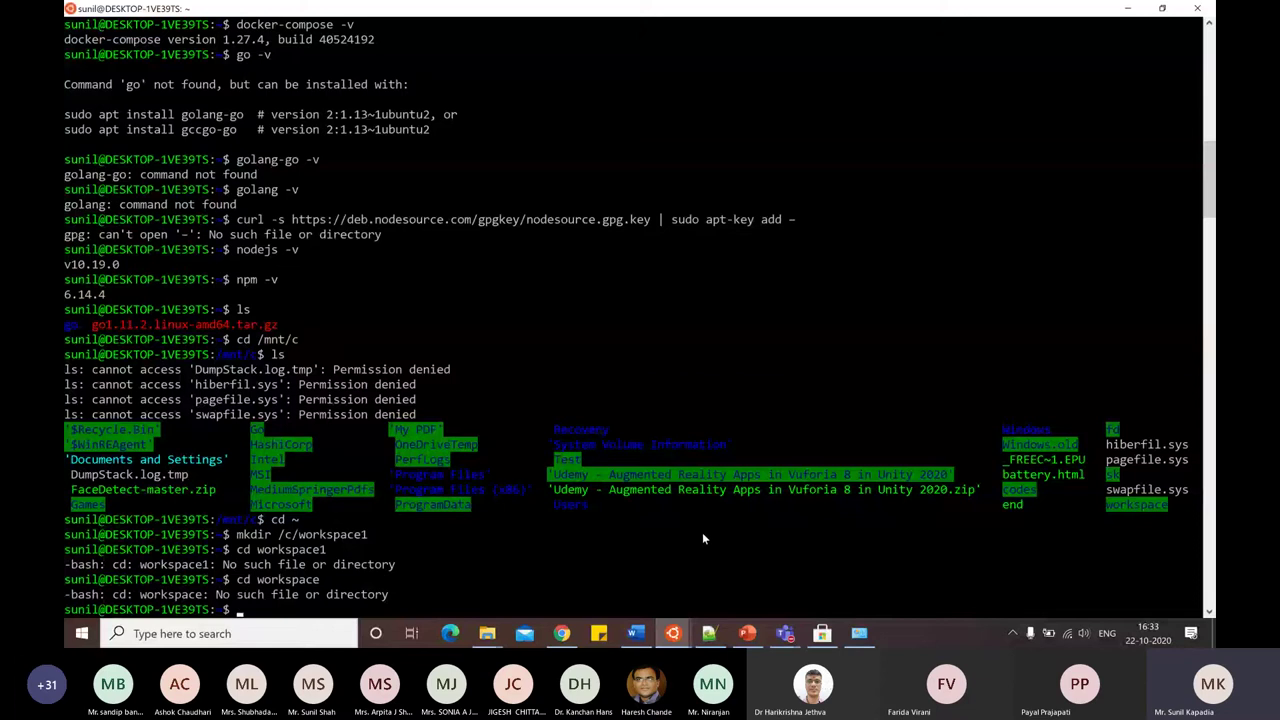
text(cd /mnt/c)
key(Return)
text(cd )
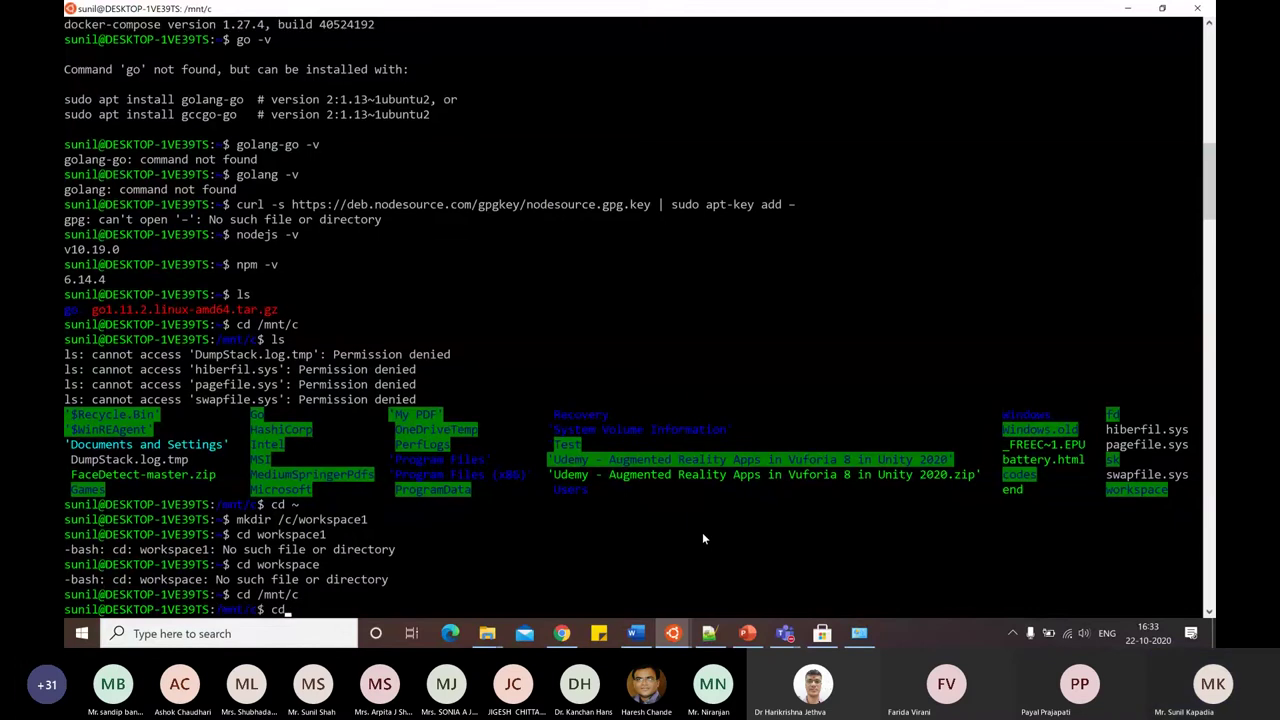
text(workspace)
key(Return)
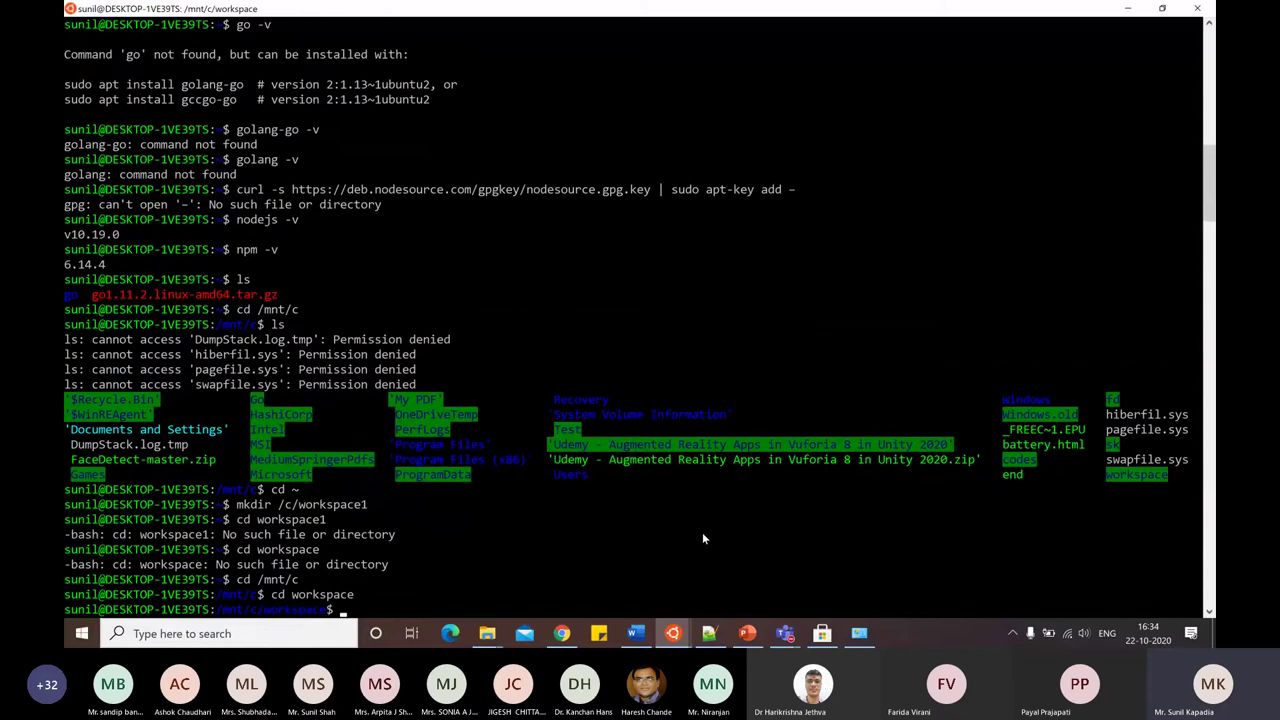
text(ls)
key(Return)
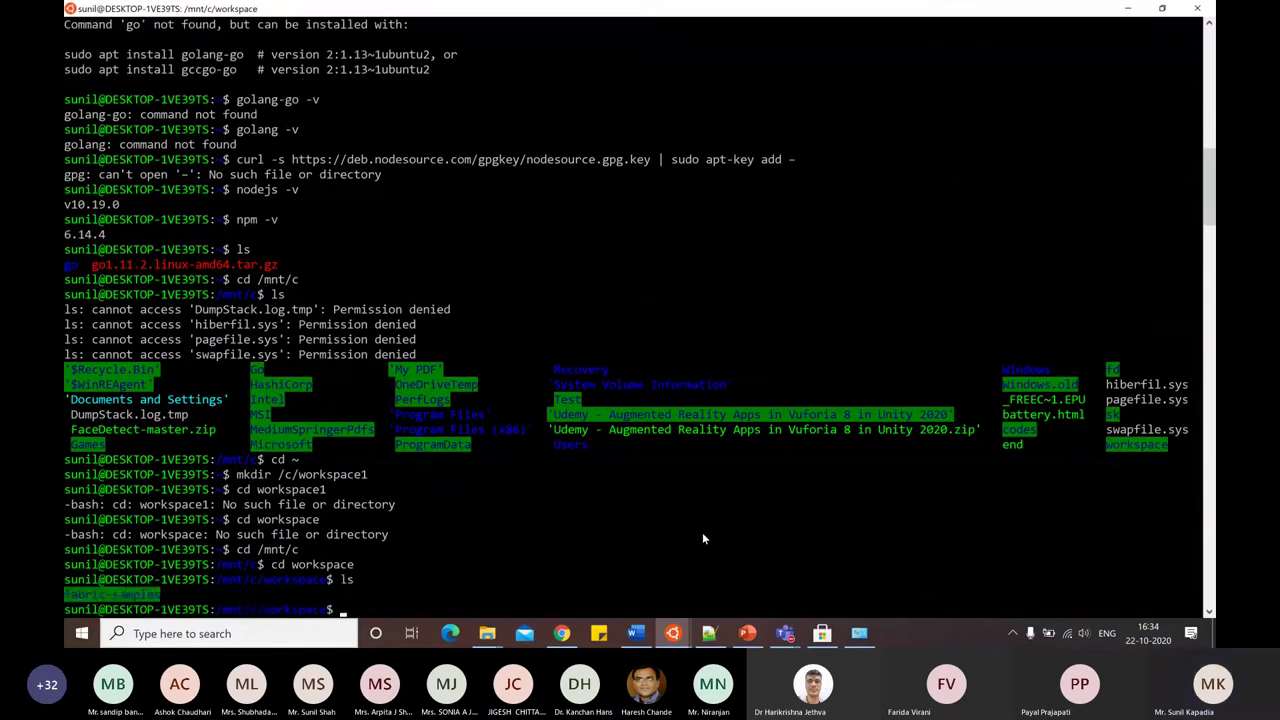
Change into the fabric-samples directory in the terminal and list its contents with ls.
text(cd fa)
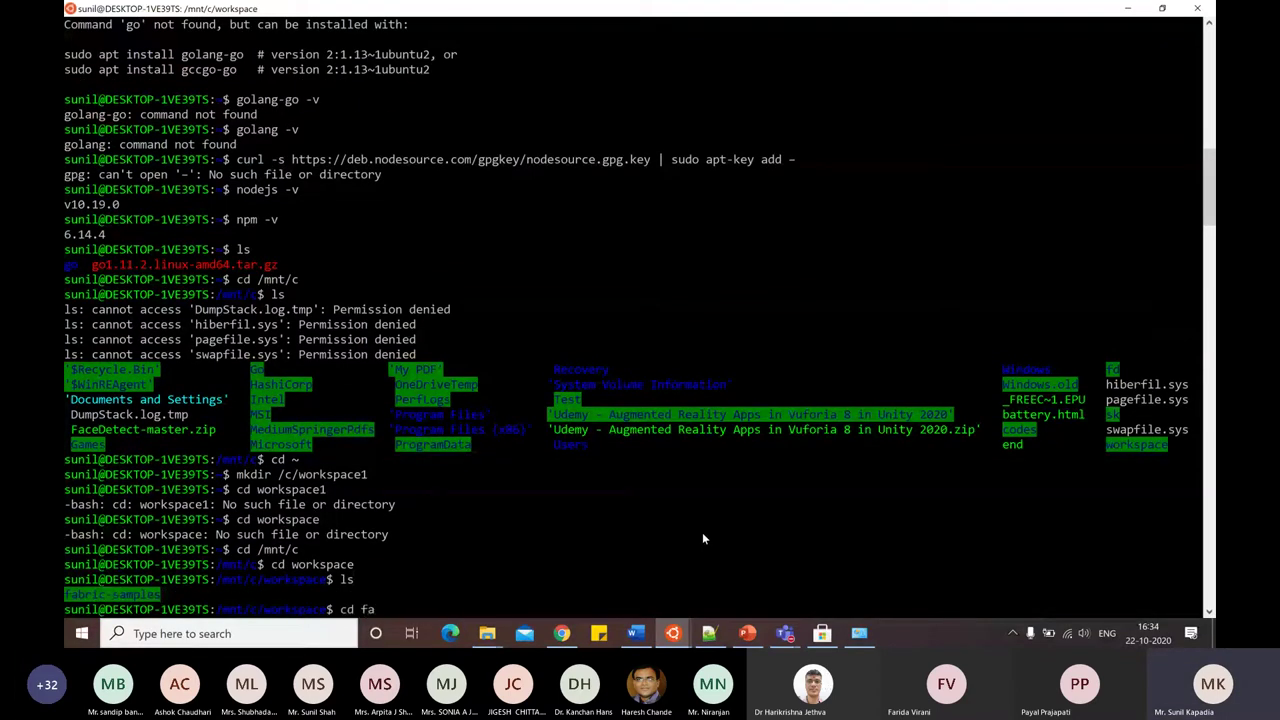
key(Tab)
key(Return)
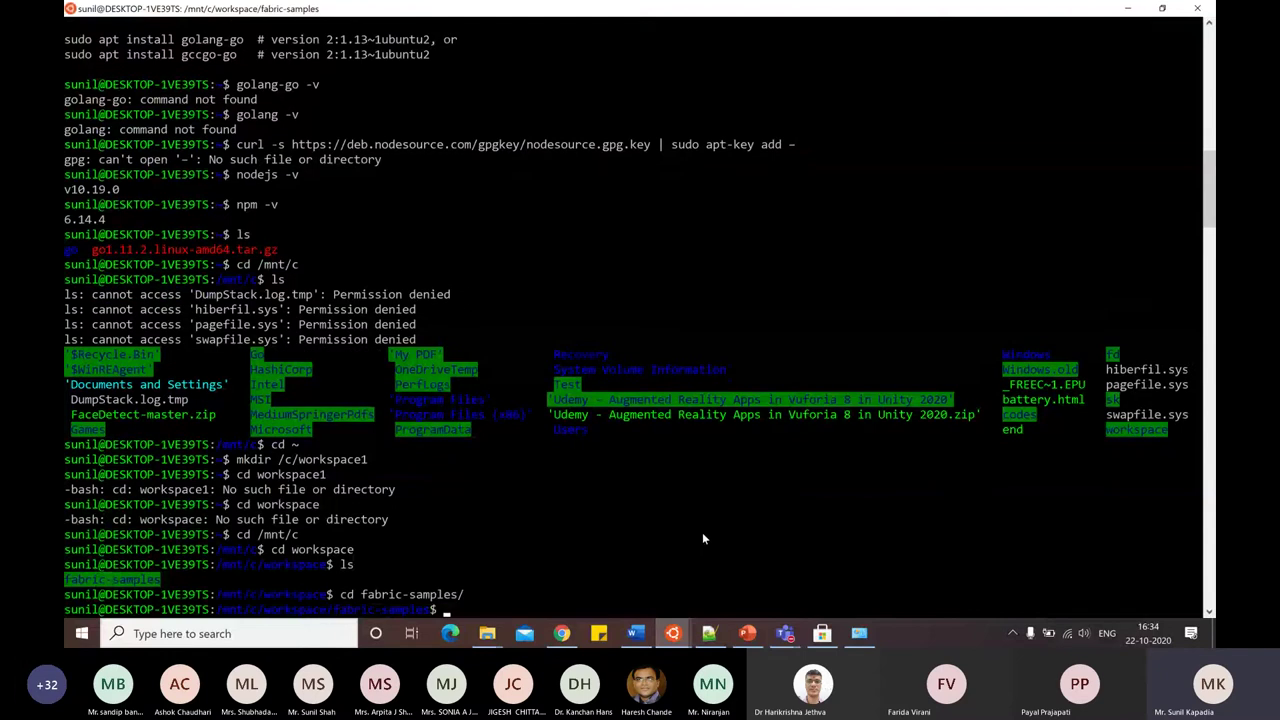
text(ls)
key(Return)
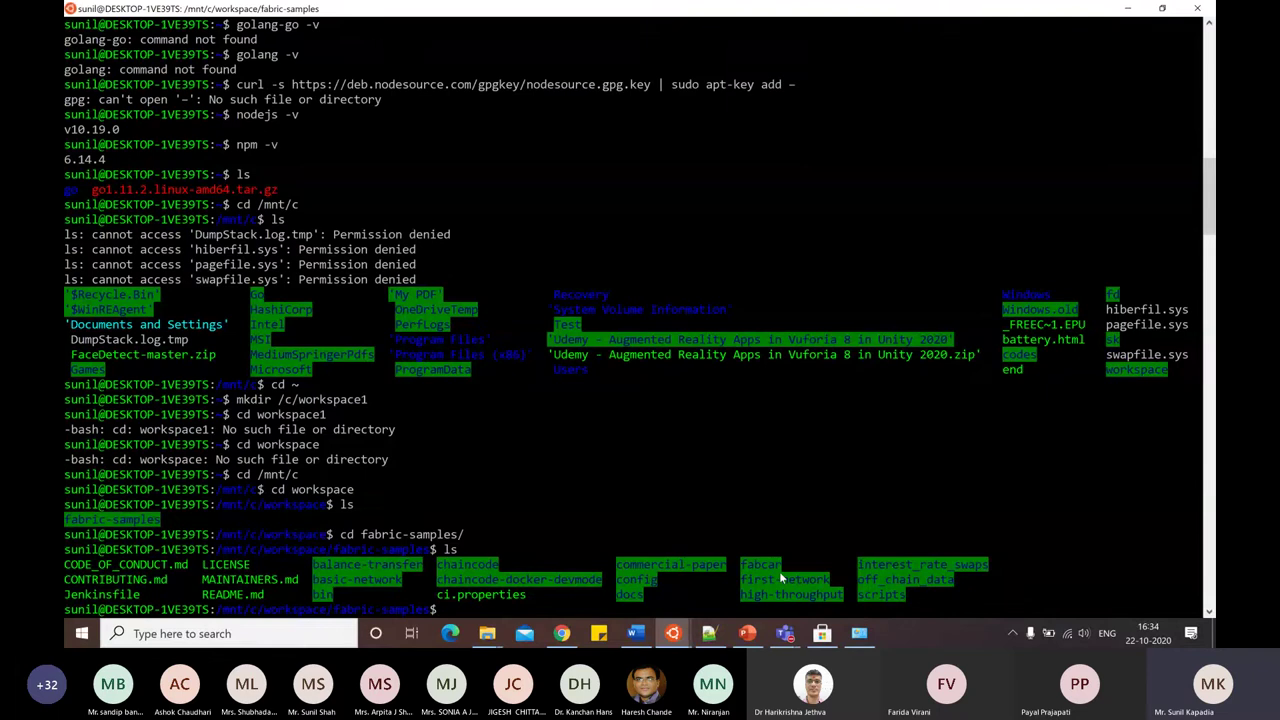
Switch to the hyperledger/fabric-samples repository in Chrome and look through its folders and files to compare with the terminal listing.
key(alt+Tab)
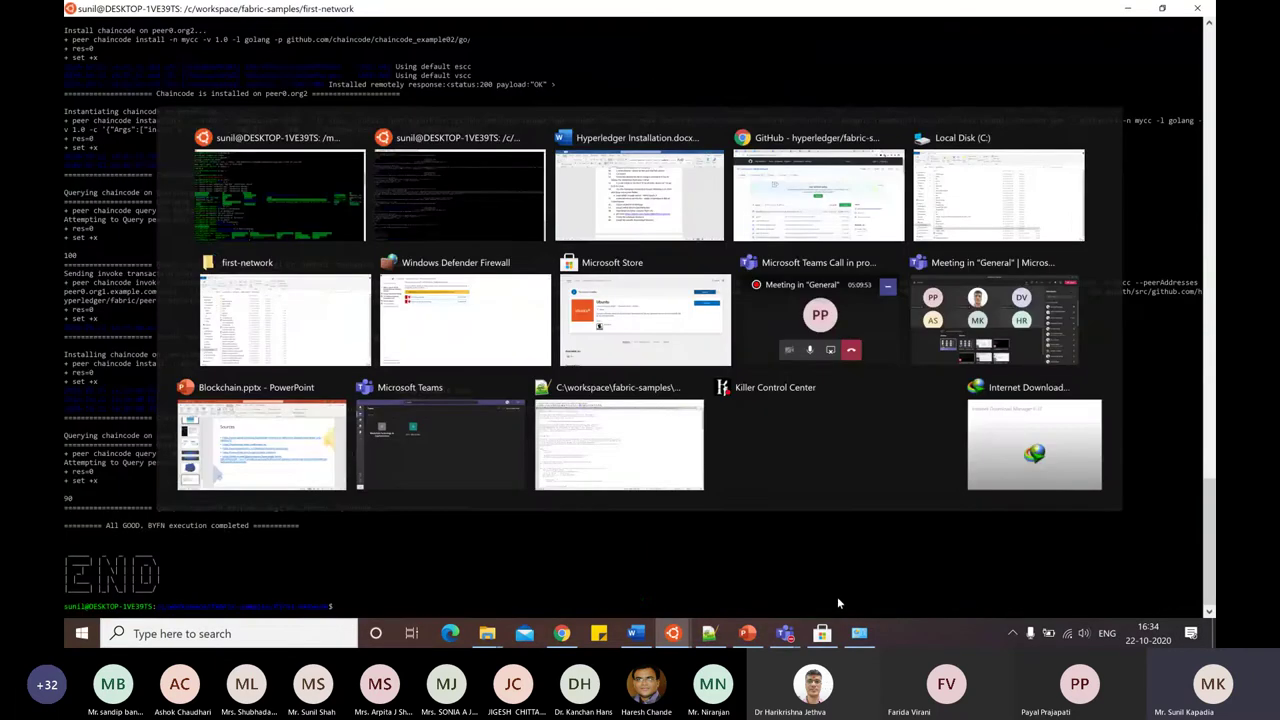
key(alt+Tab)
key(alt+Tab)
key(alt+Tab)
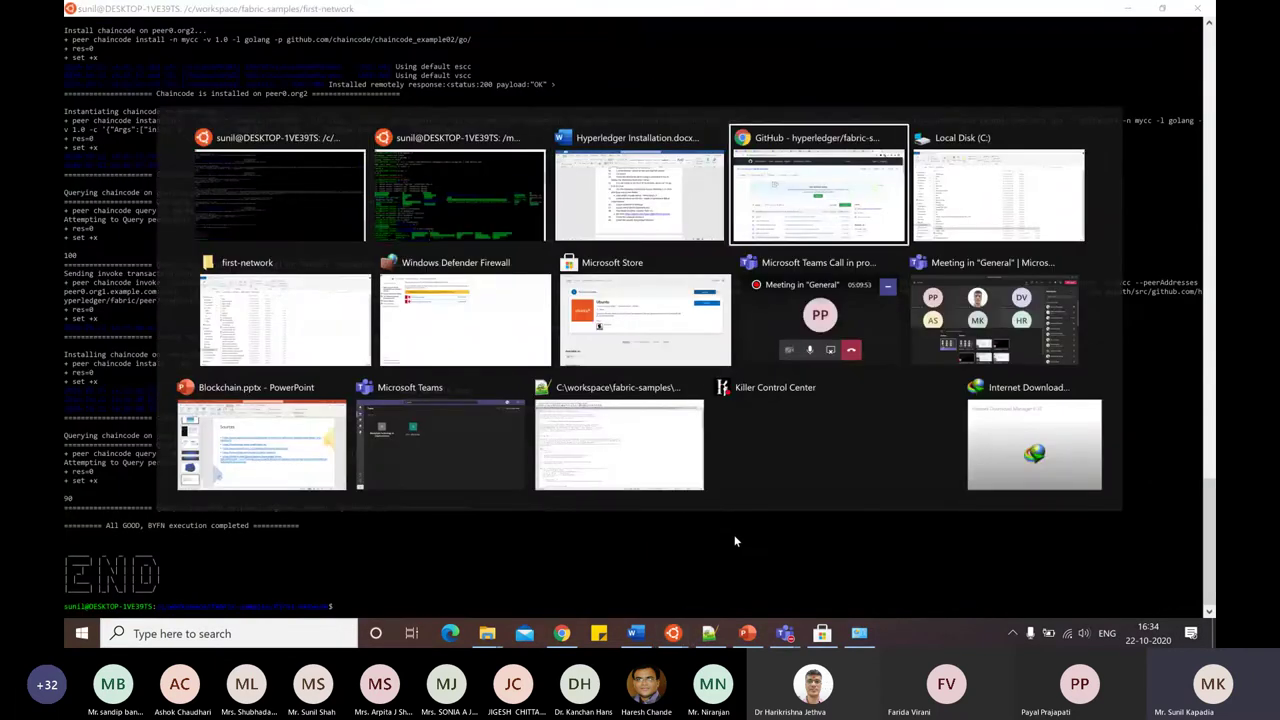
scroll(545, 414, down, 4)
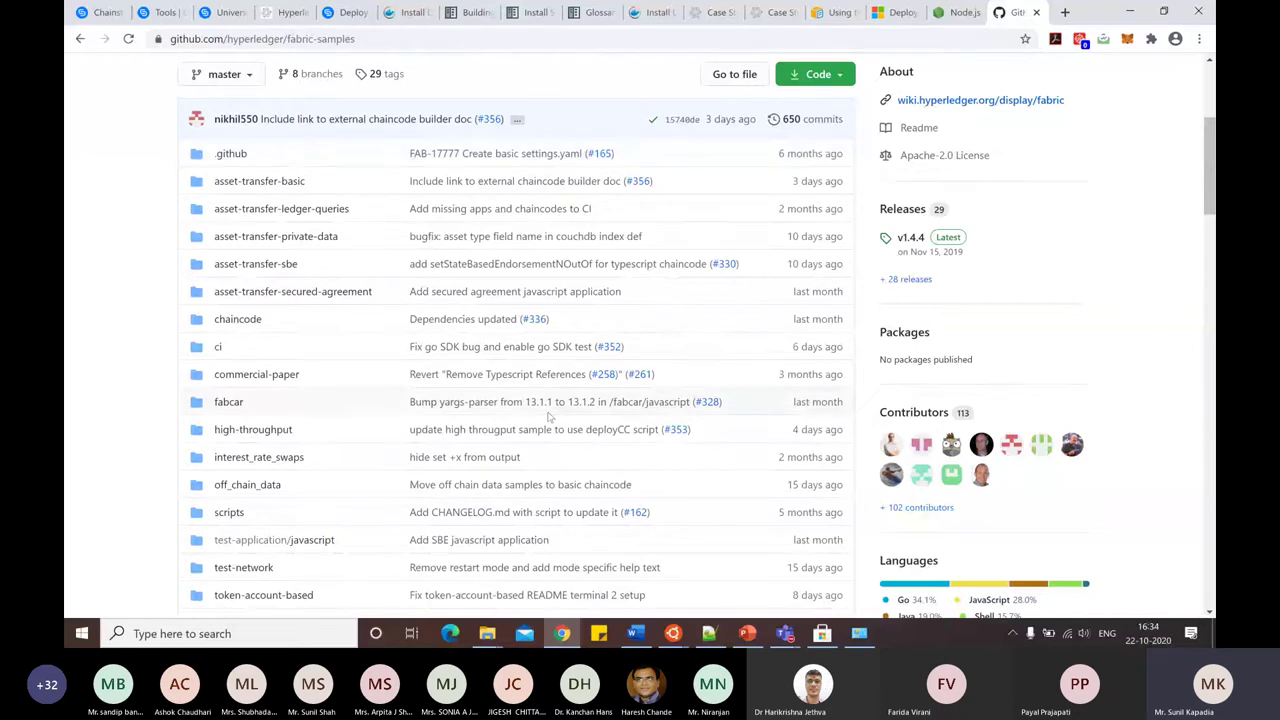
scroll(548, 417, down, 3)
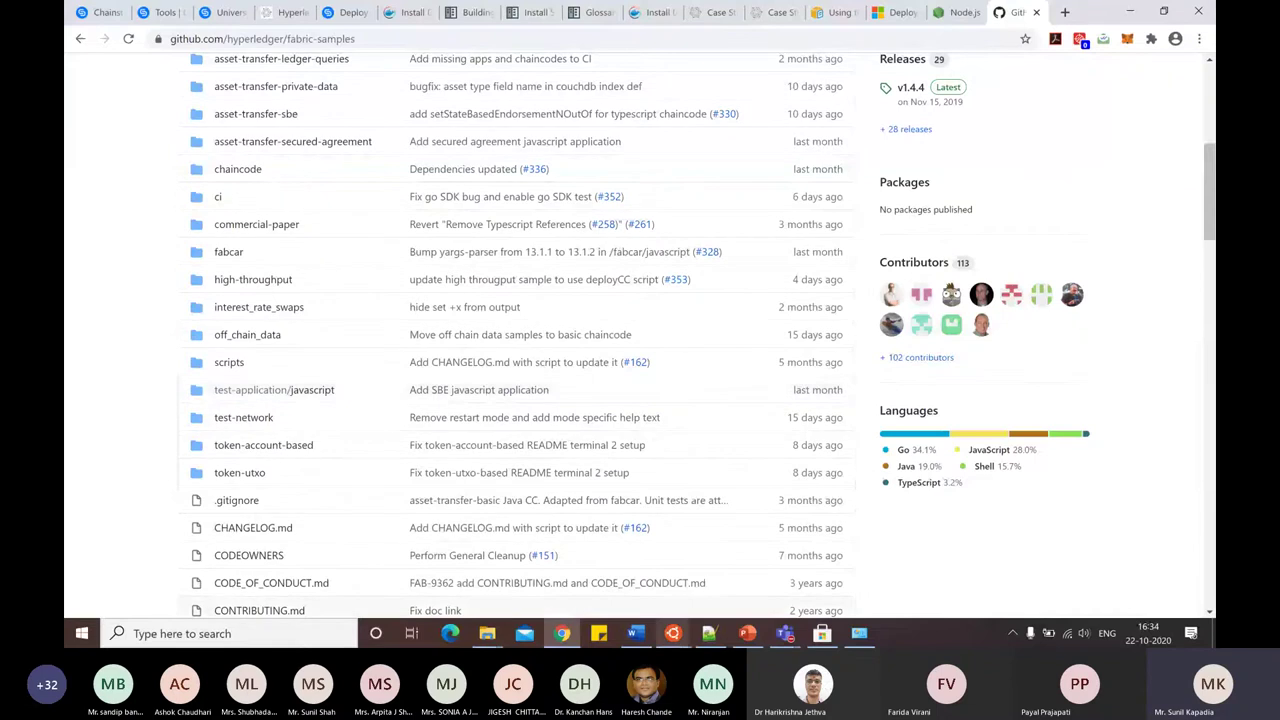
Check step 39 in the Word notes, and open the workspace\fabric-samples folder on Local Disk (C:) in File Explorer.
click(651, 640)
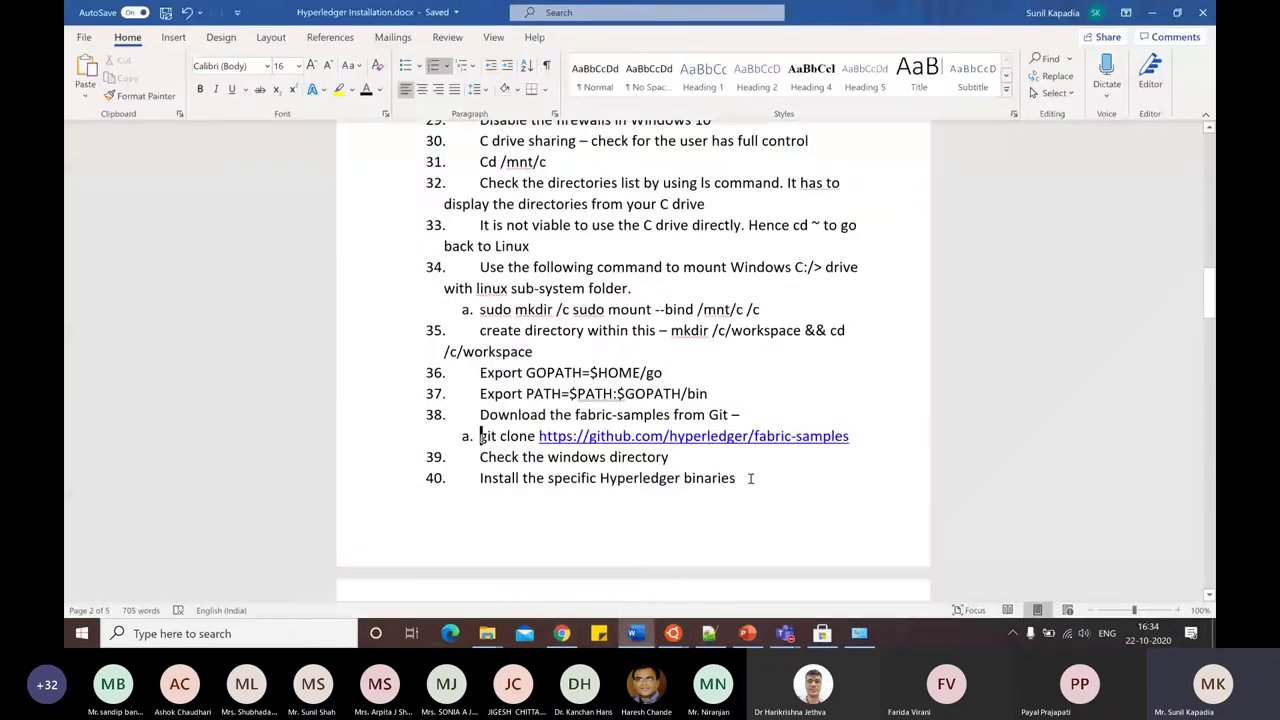
scroll(750, 478, down, 1)
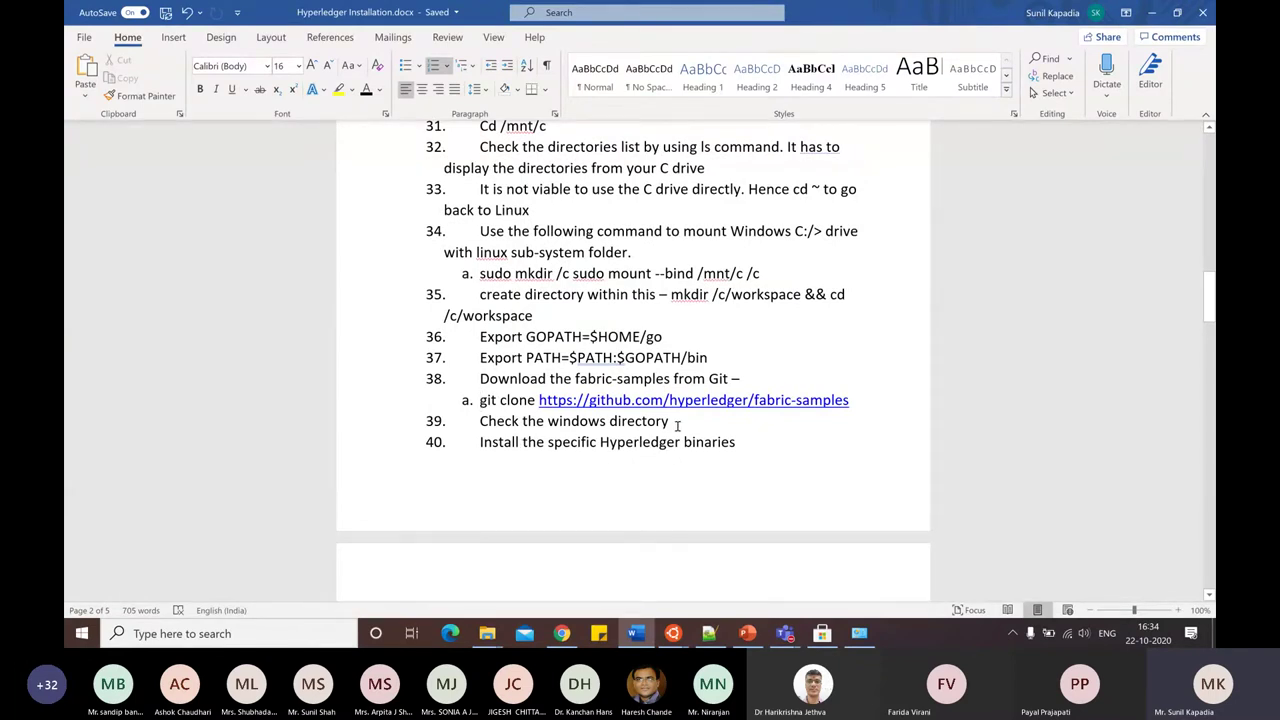
mouse_move(487, 633)
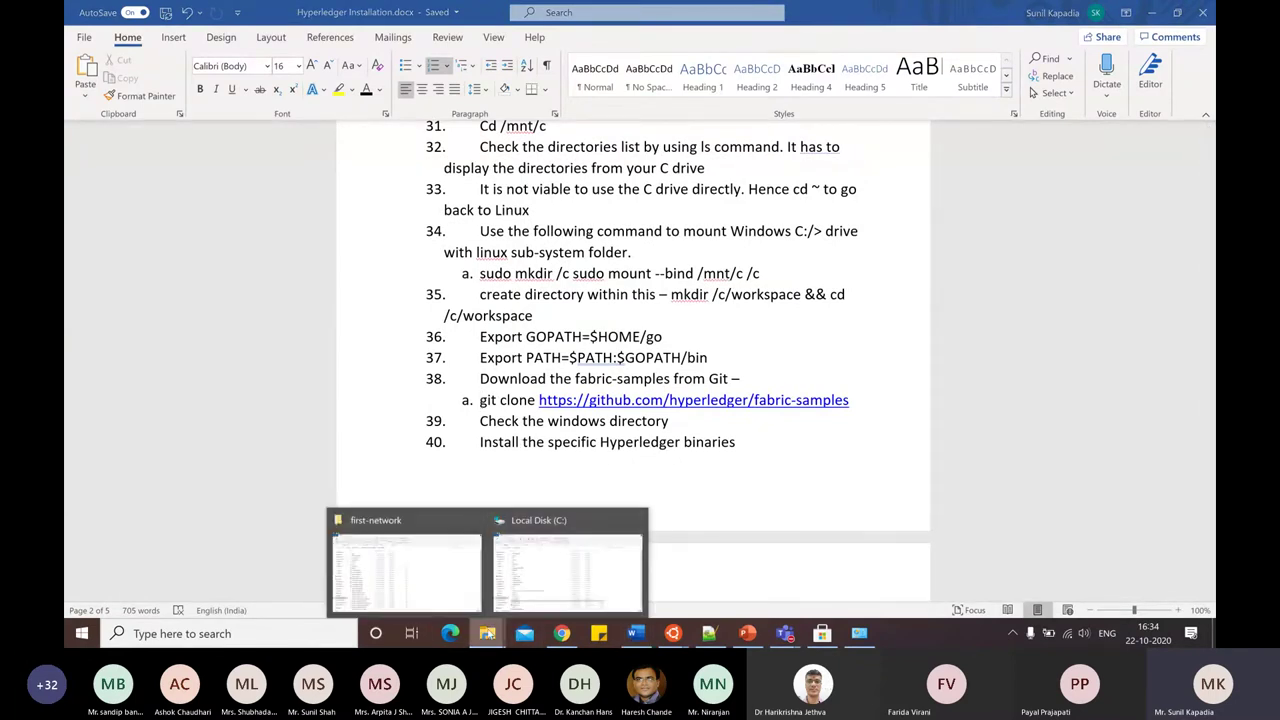
click(545, 580)
click(271, 516)
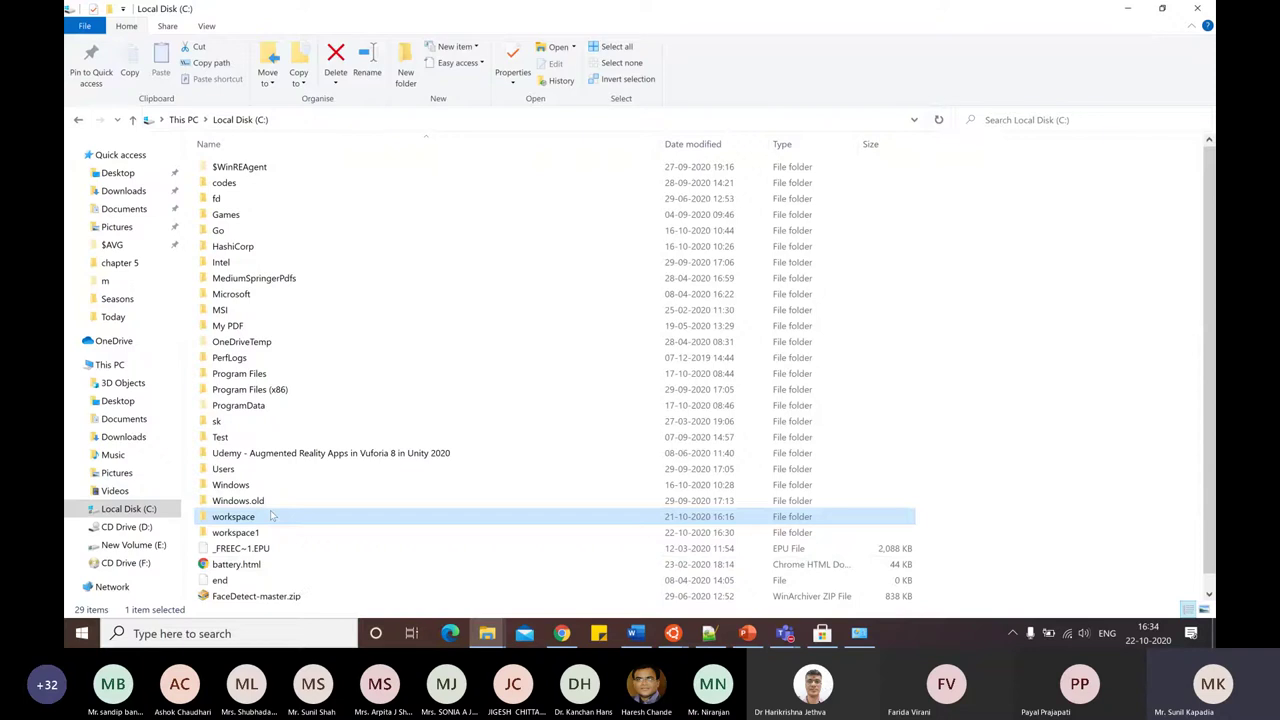
double_click(271, 516)
click(278, 167)
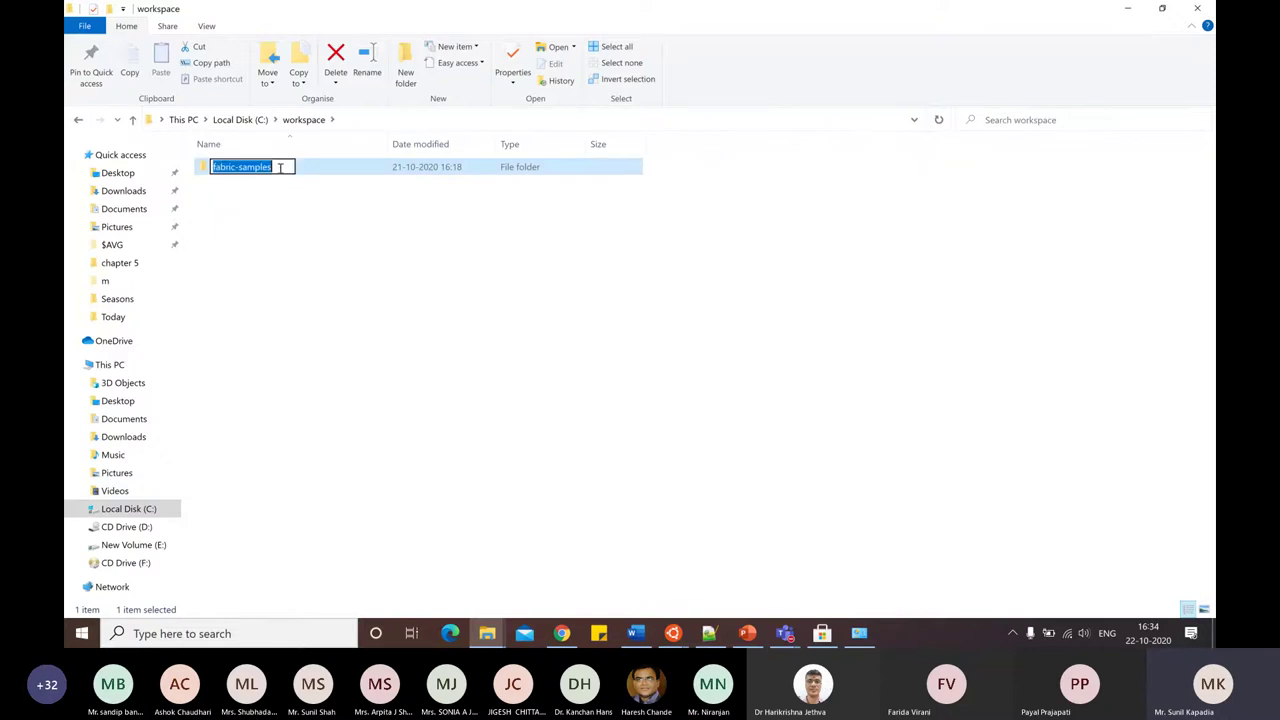
click(229, 186)
double_click(229, 166)
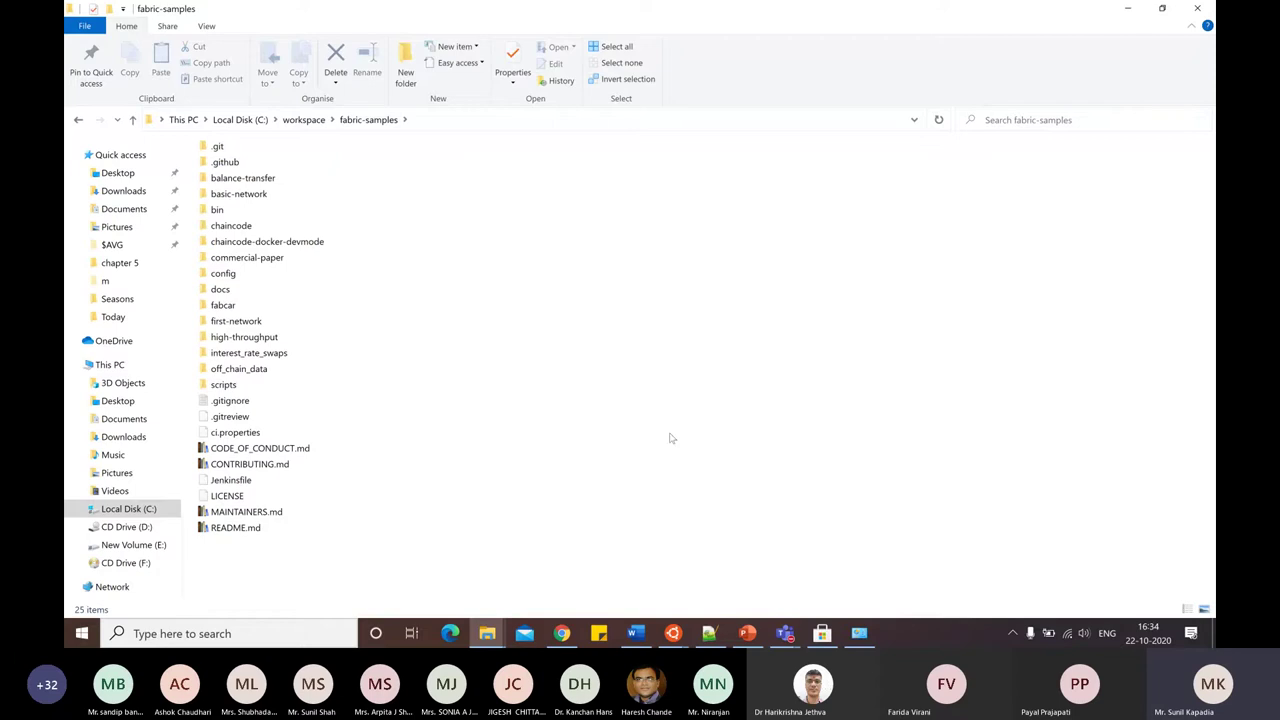
Return to the Word notes and review step 40 on installing the specific Hyperledger binaries with its curl command.
click(676, 633)
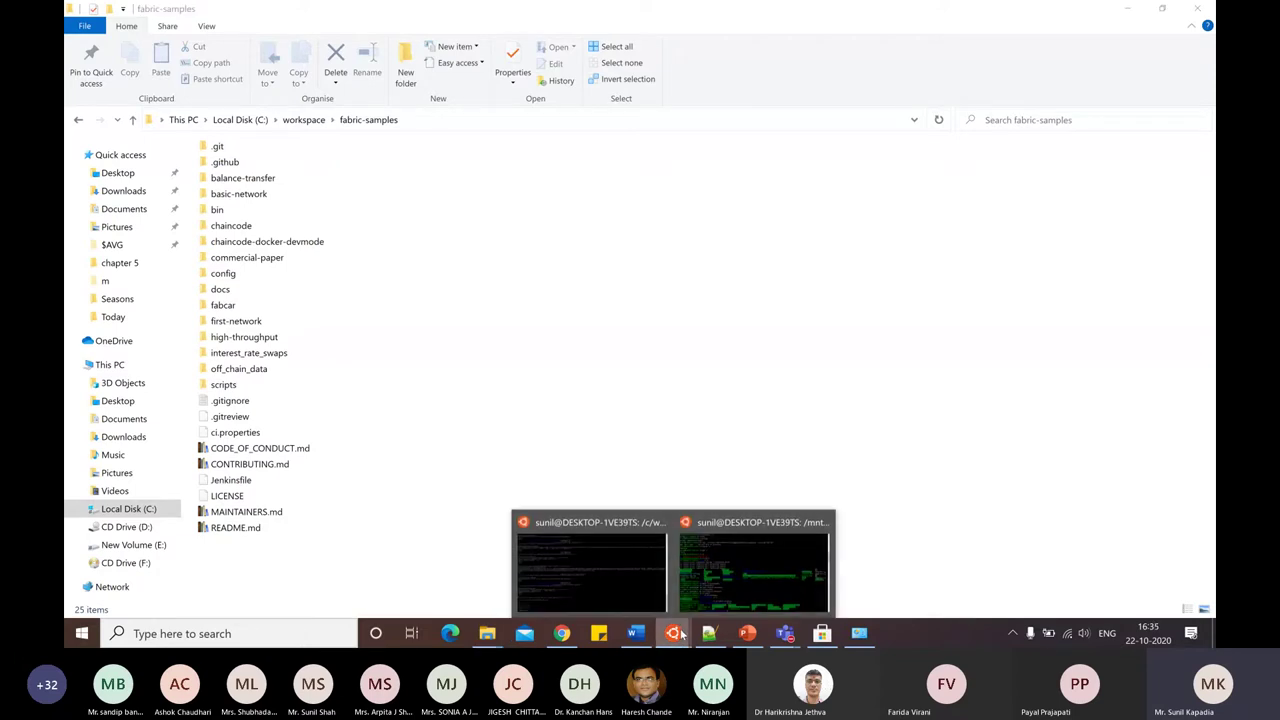
click(636, 633)
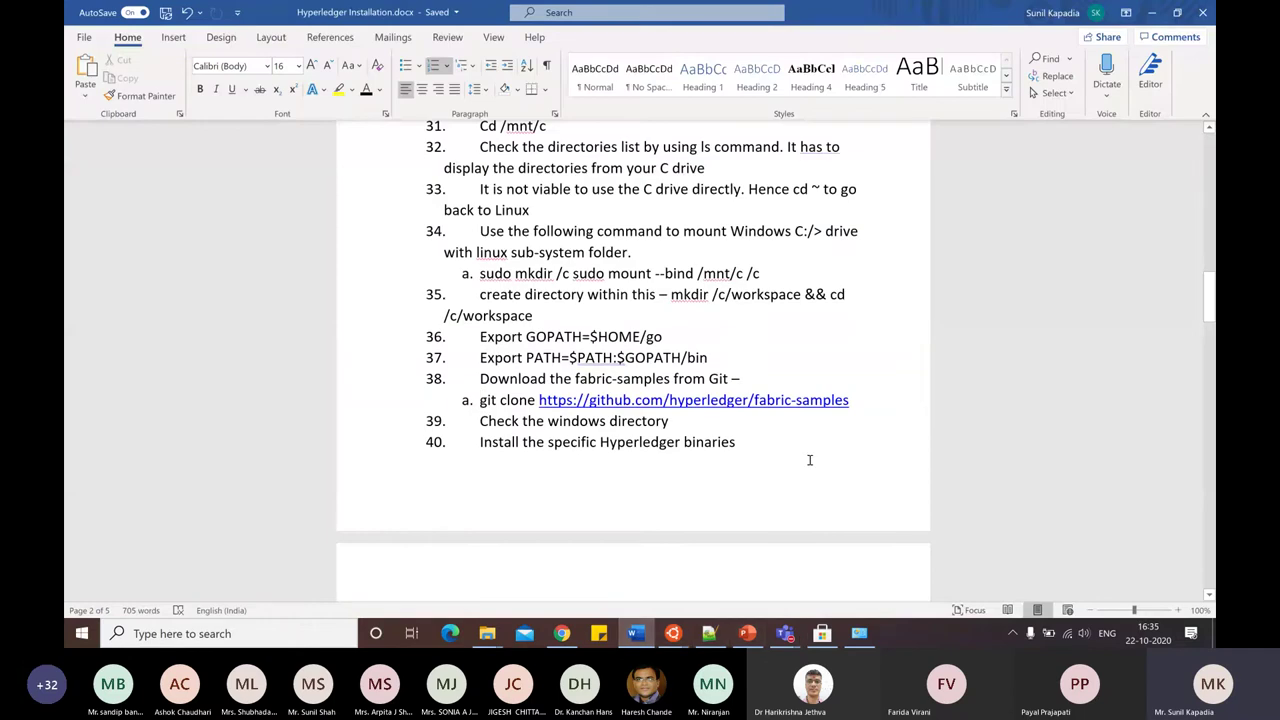
scroll(810, 460, down, 3)
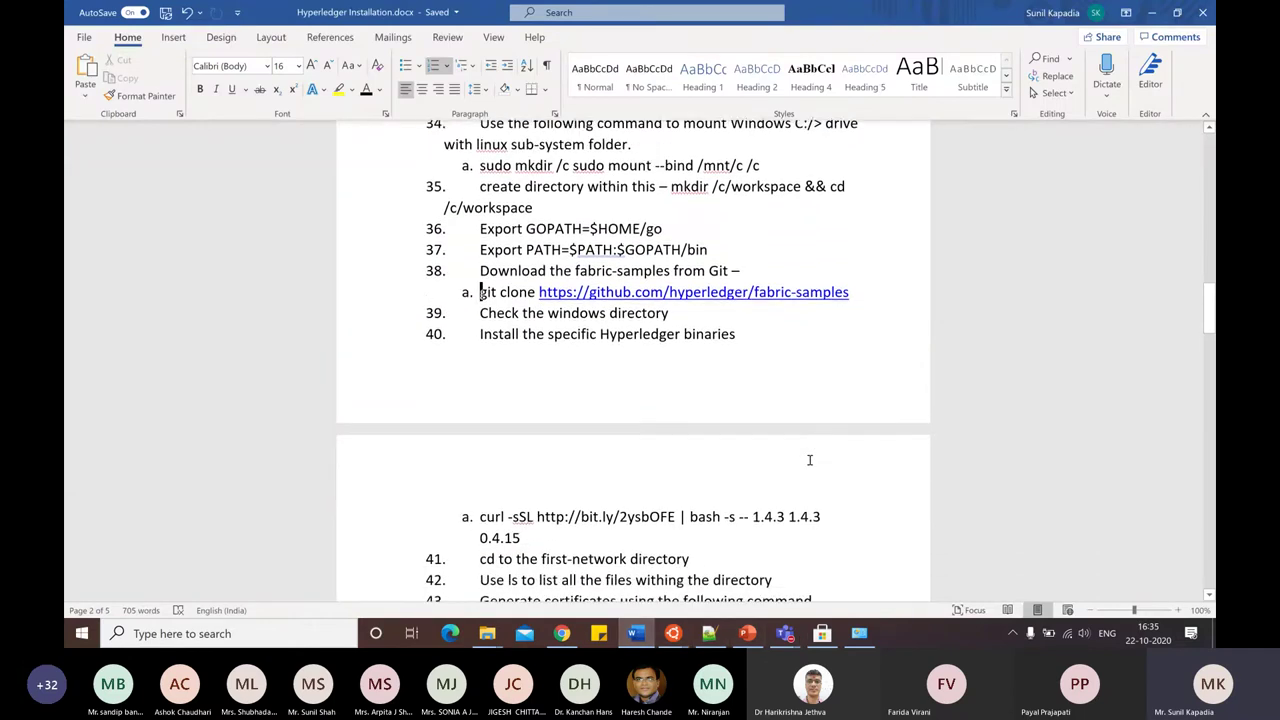
scroll(810, 460, down, 1)
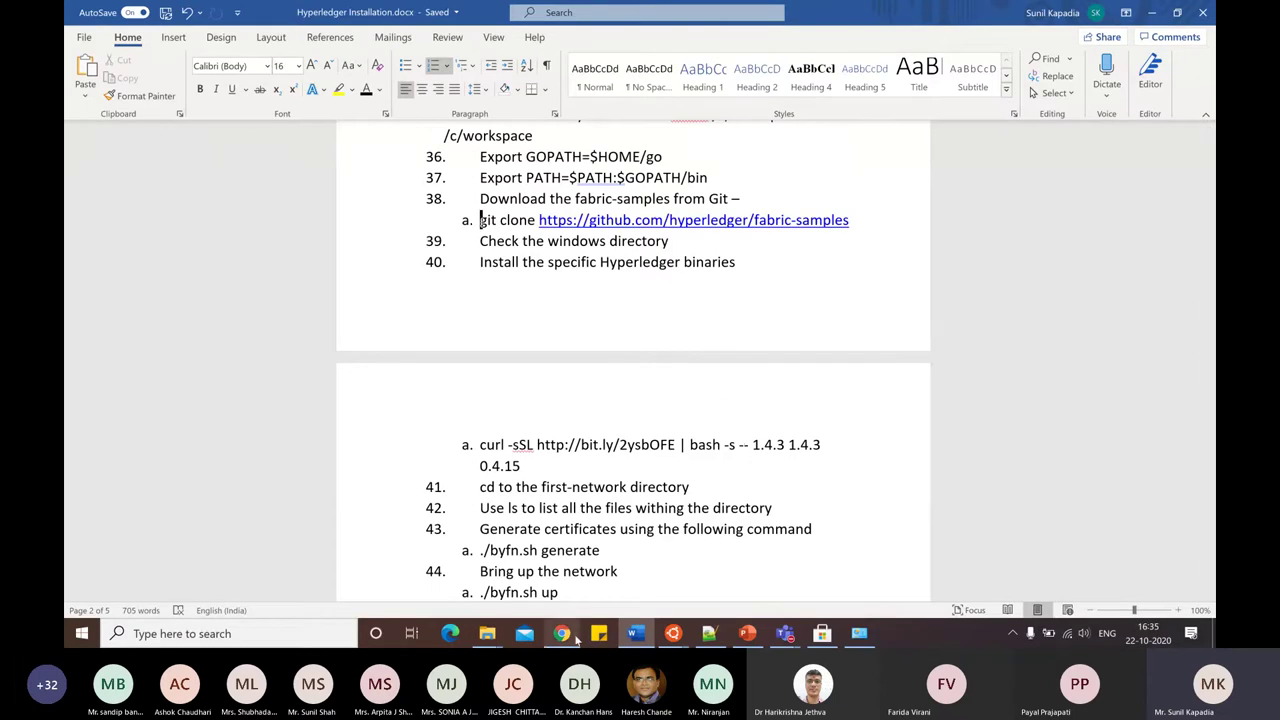
Switch to Chrome, open the Hyperledger Fabric page on installing samples, binaries and Docker images, and find its curl download commands.
mouse_move(576, 640)
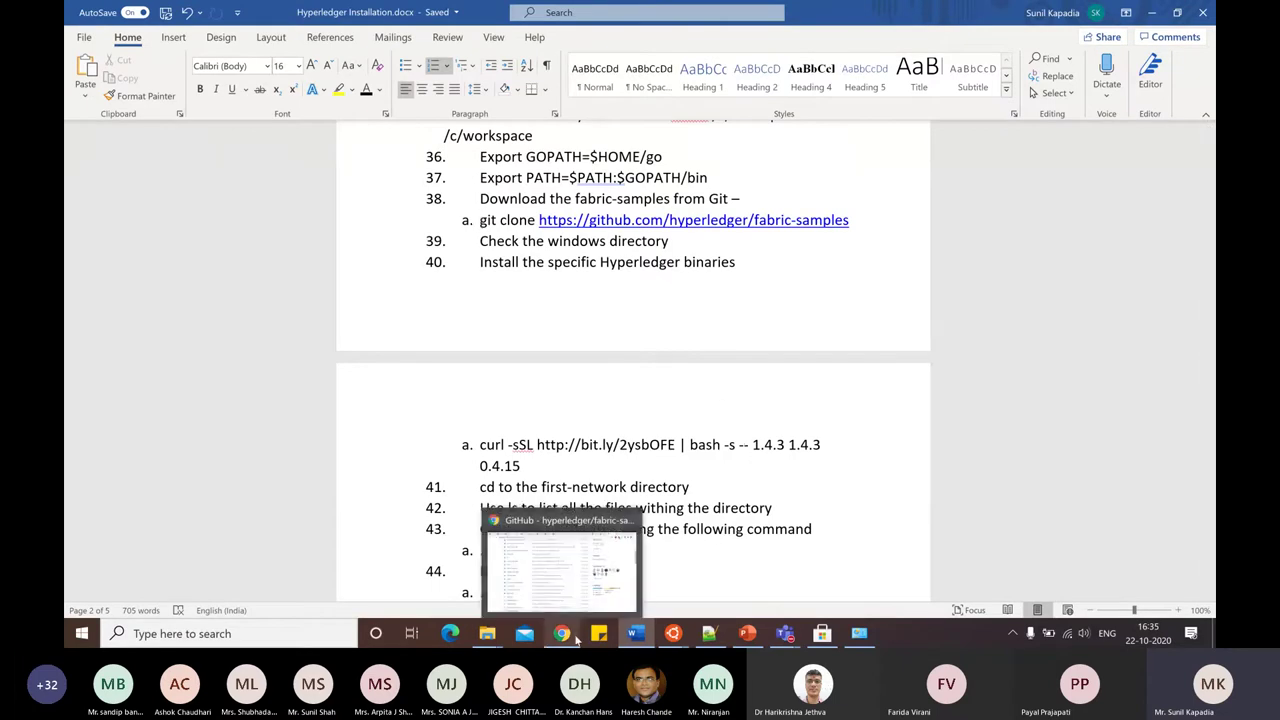
click(565, 585)
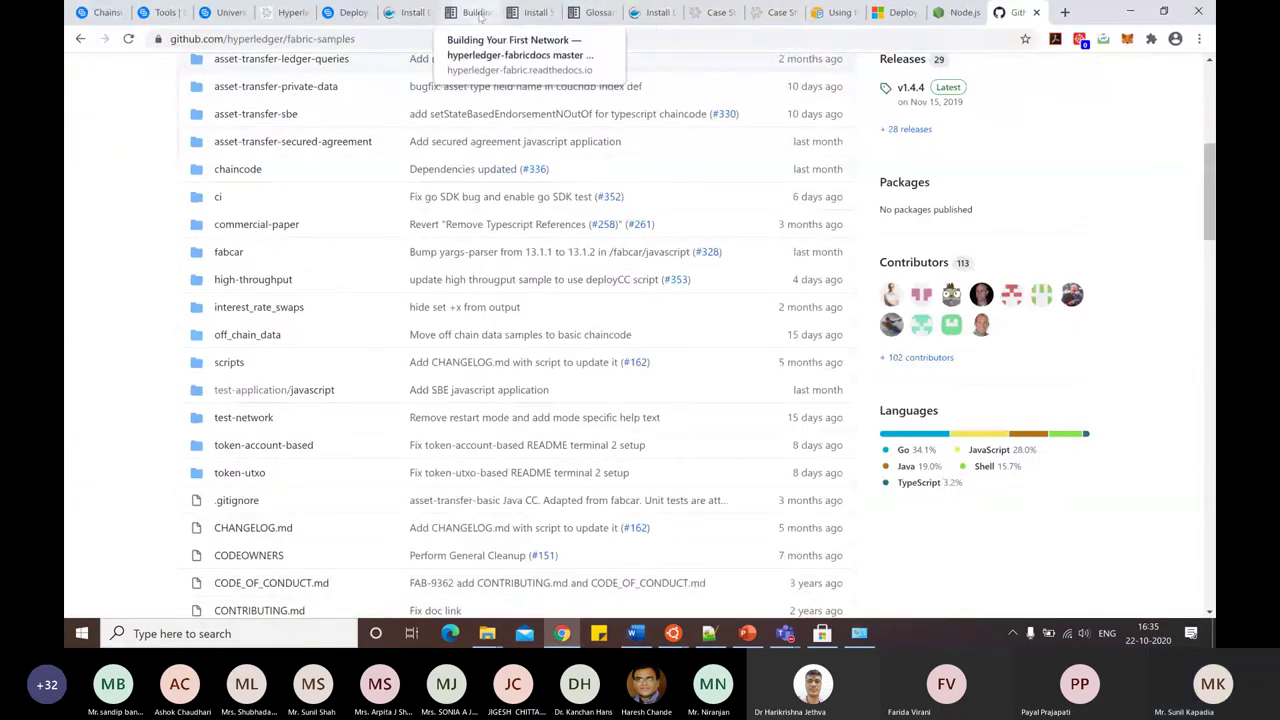
click(530, 12)
scroll(759, 361, down, 3)
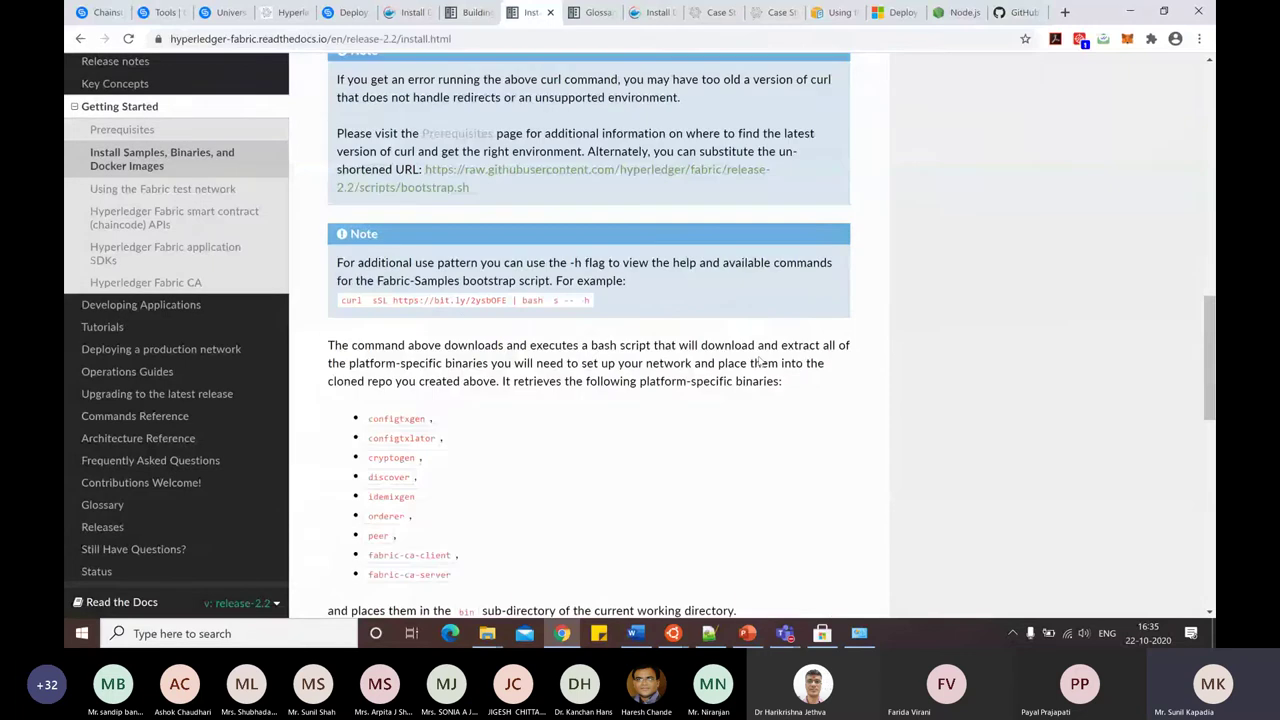
scroll(759, 361, up, 5)
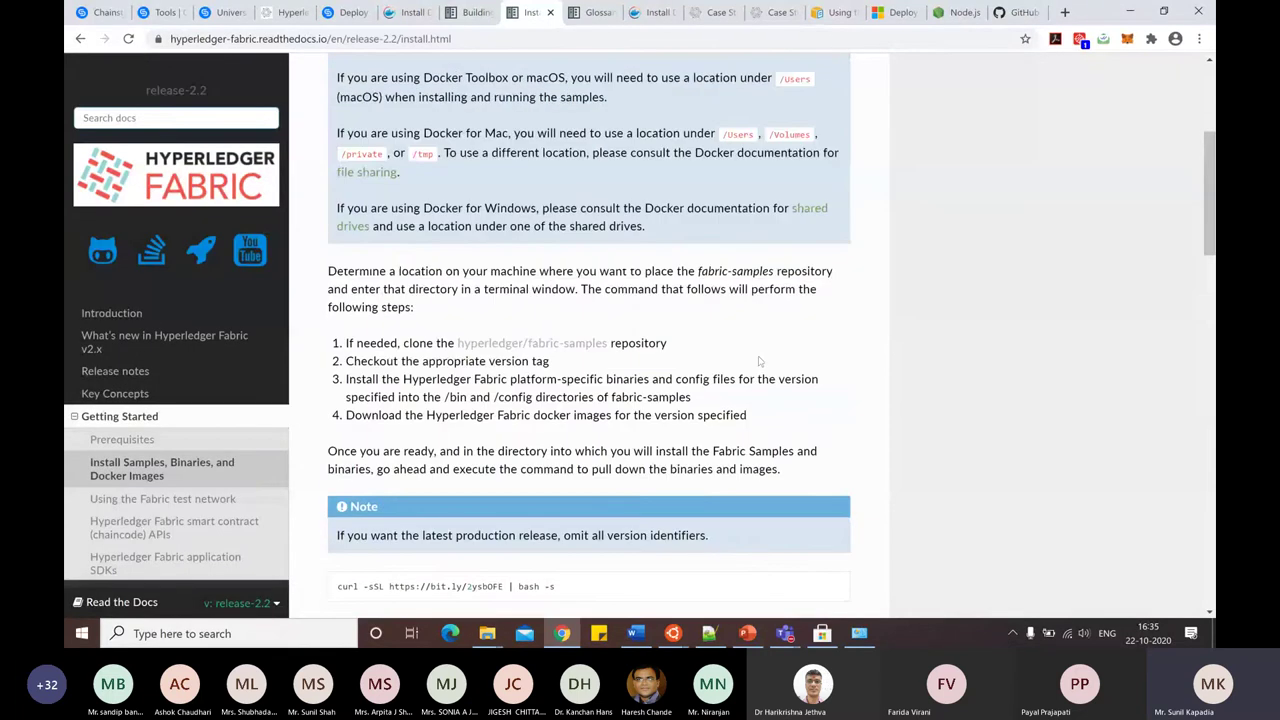
scroll(759, 361, up, 3)
scroll(759, 361, down, 10)
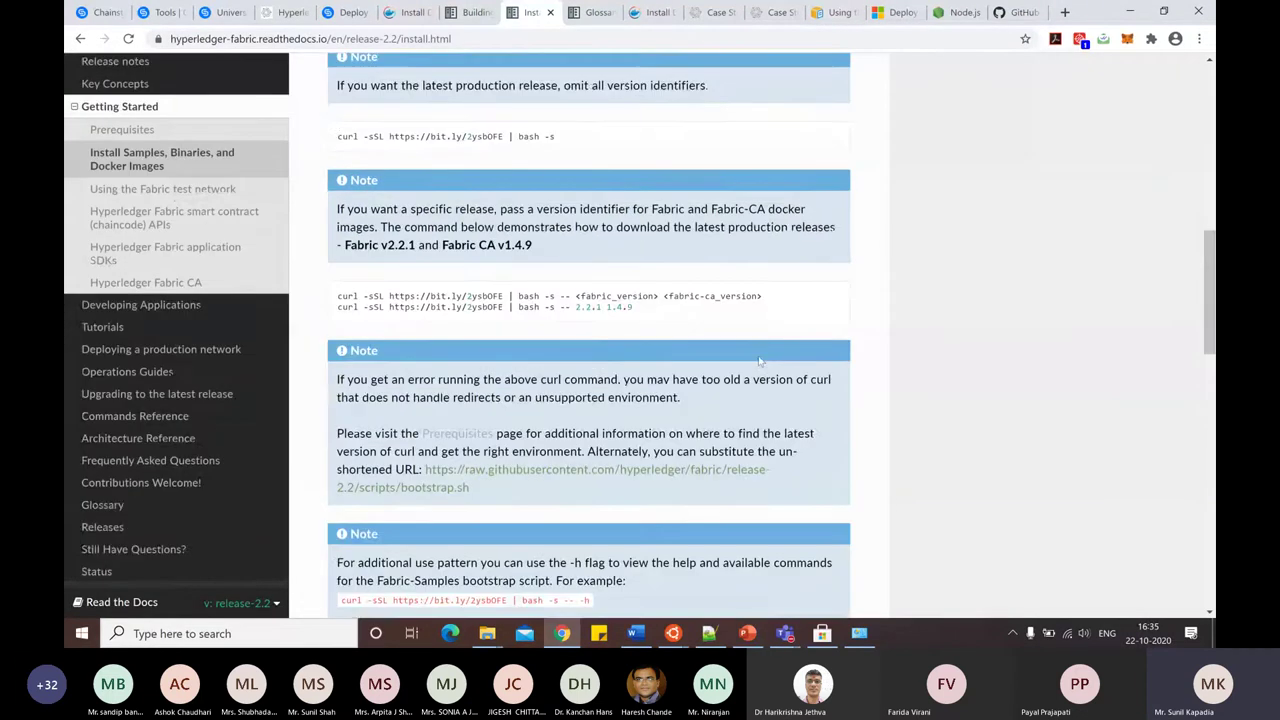
scroll(759, 361, up, 1)
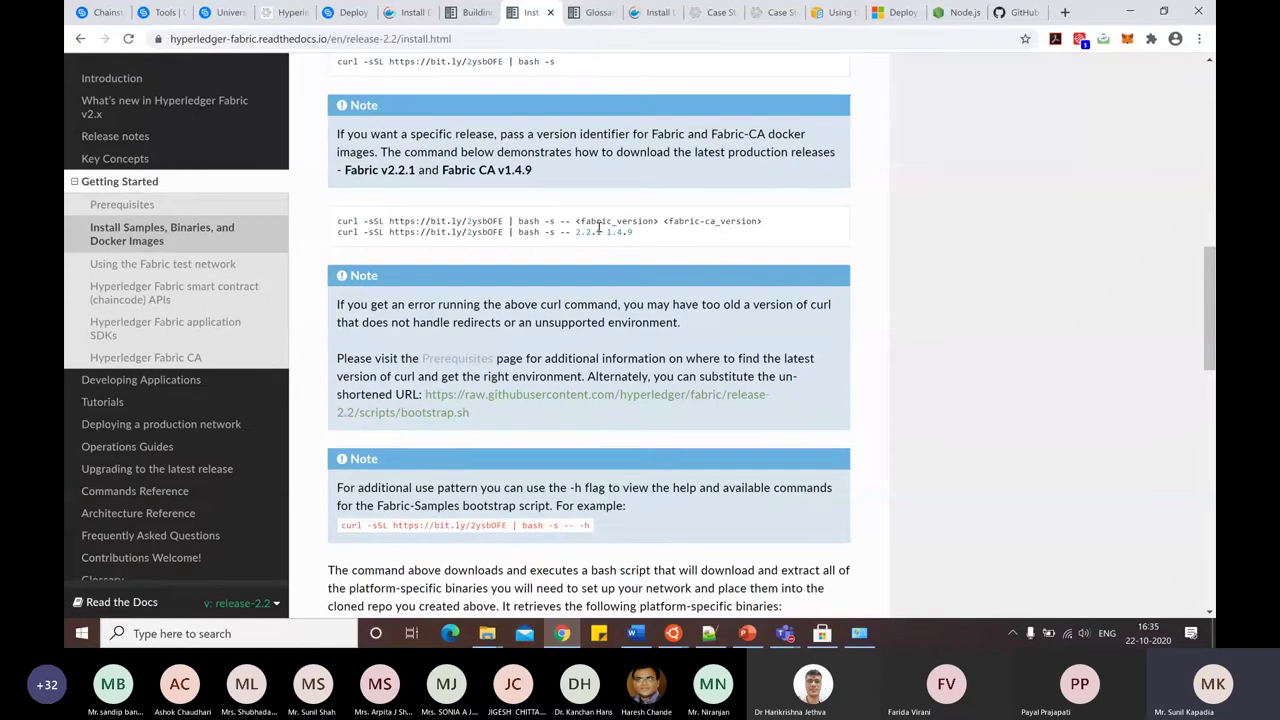
drag(576, 232, 632, 233)
scroll(722, 290, up, 2)
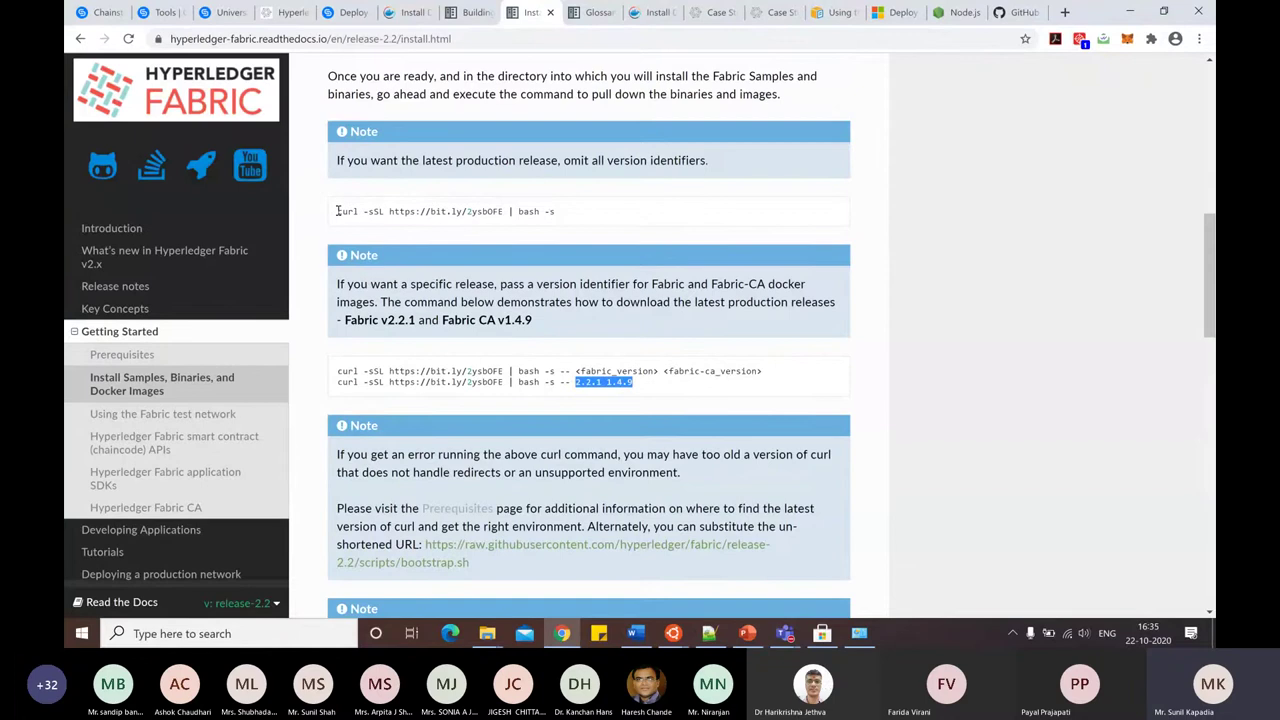
drag(337, 211, 598, 218)
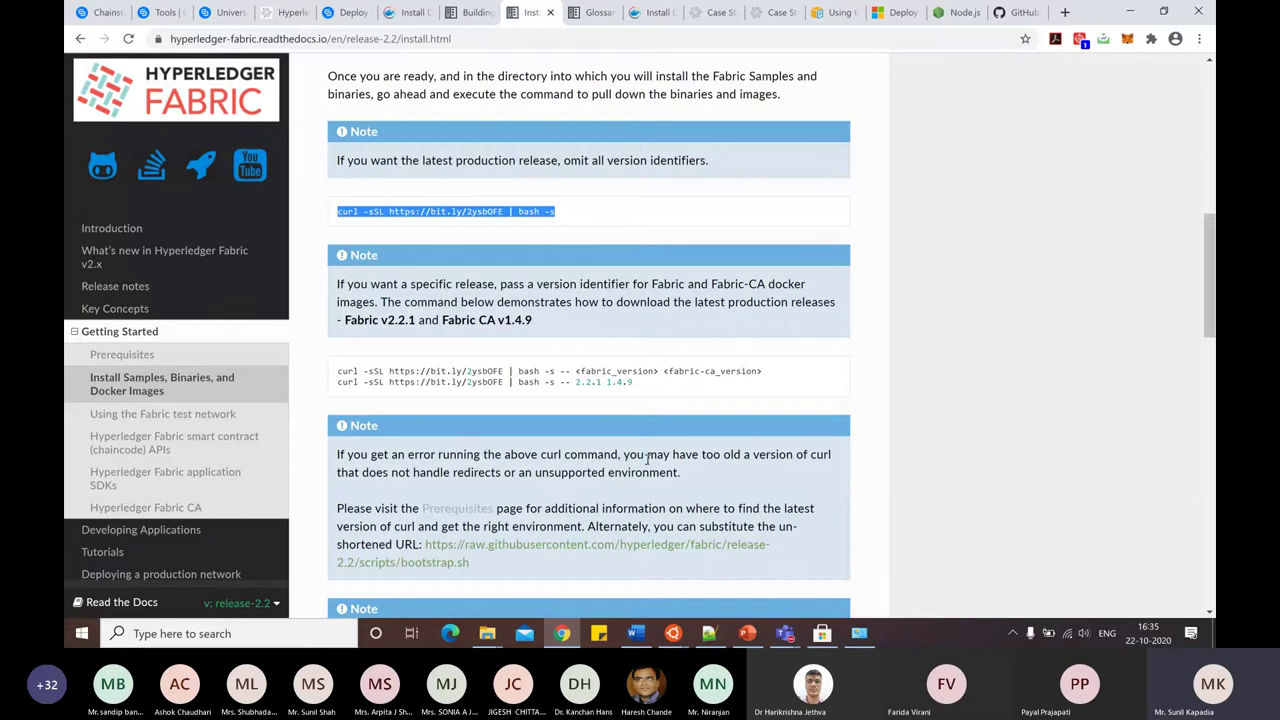
click(549, 382)
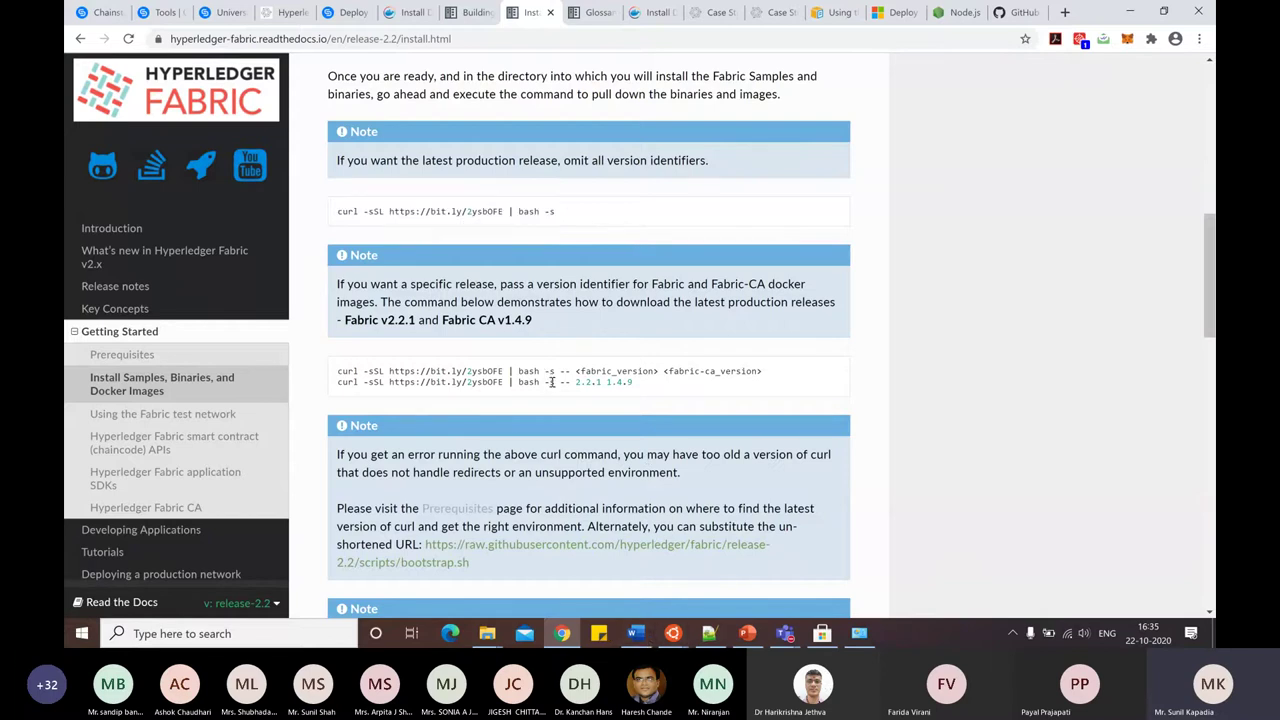
Switch to the Hyperledger Installation document in Word and review the instructions from fetching the Node repository to installing the Hyperledger binaries.
drag(578, 382, 659, 386)
key(alt+Tab)
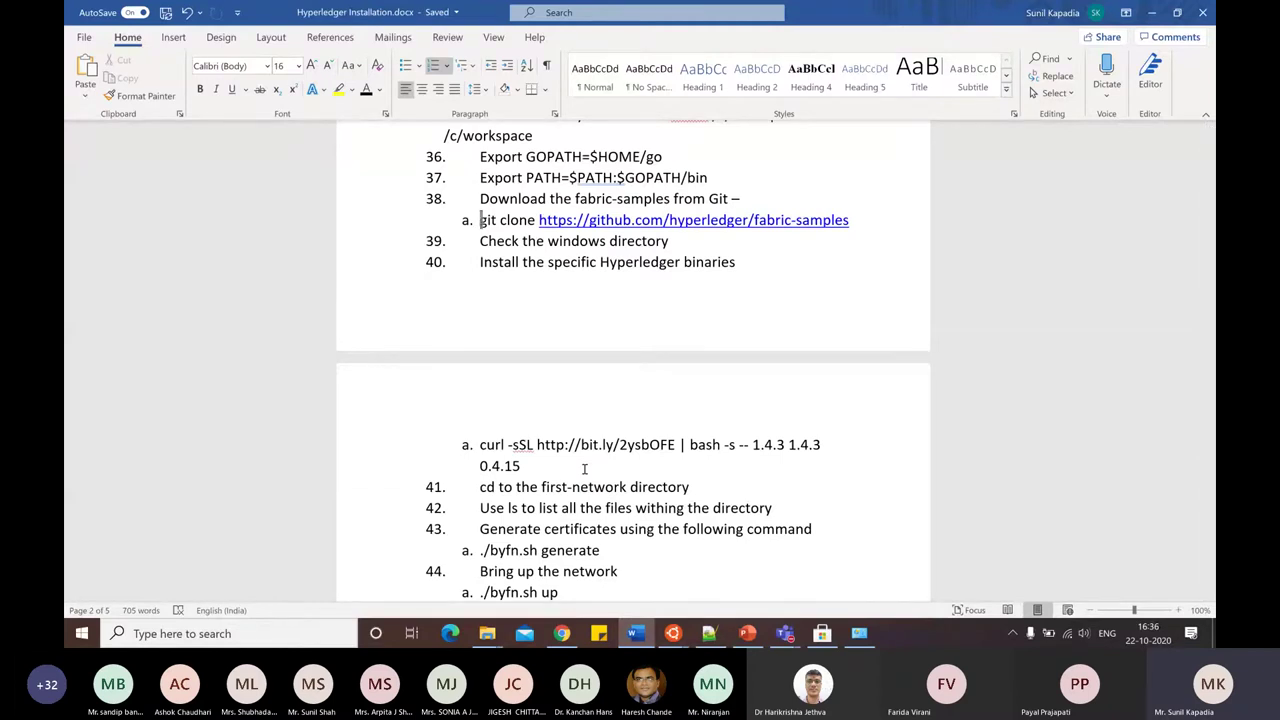
scroll(584, 469, up, 2)
scroll(584, 468, up, 1)
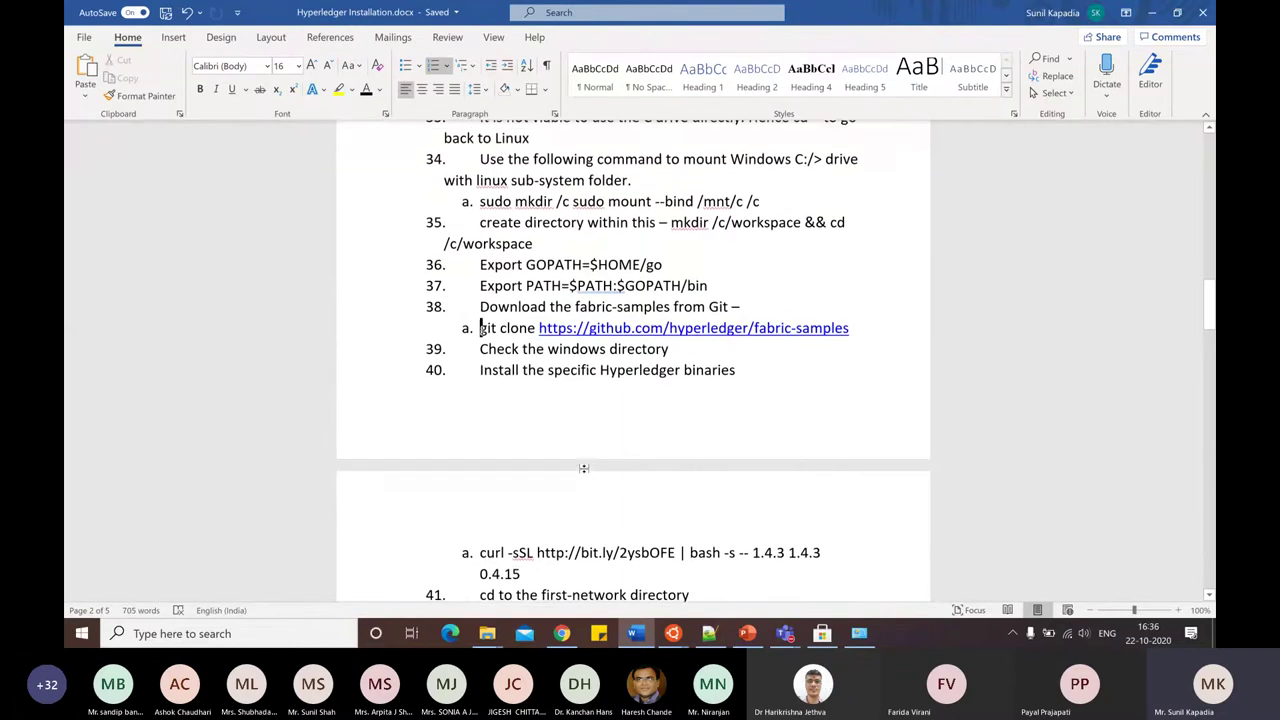
scroll(584, 469, up, 3)
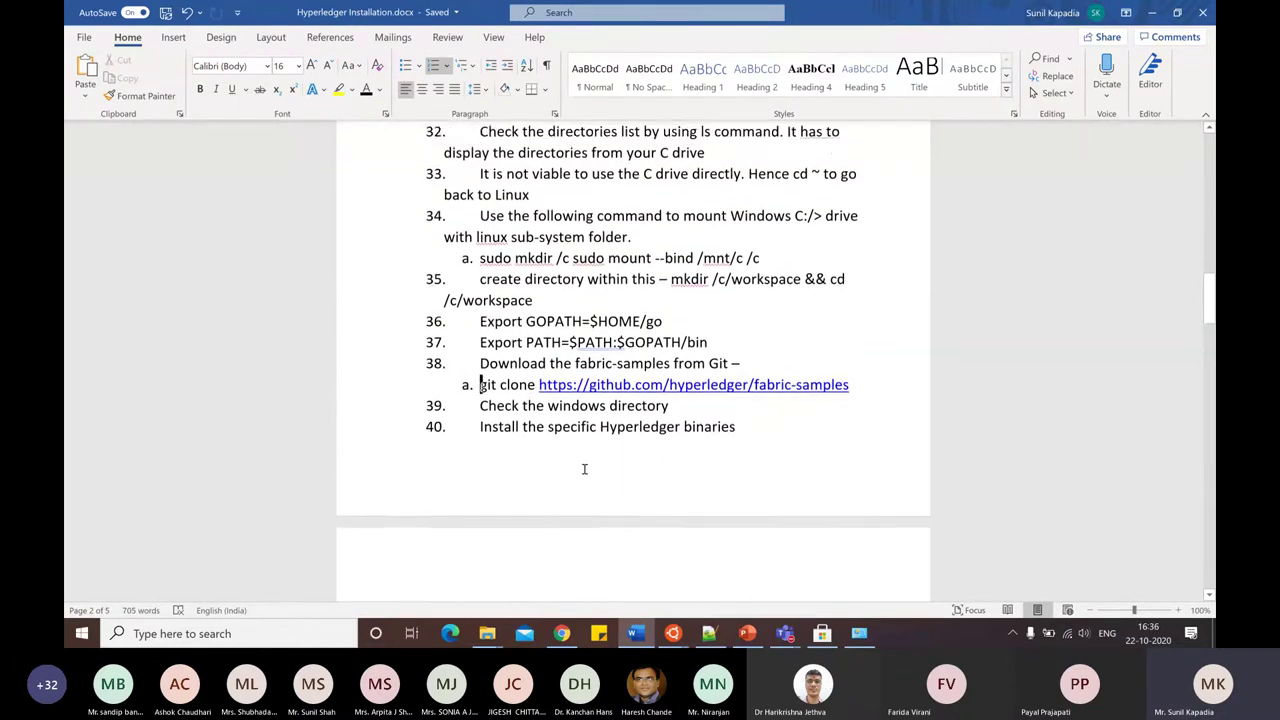
scroll(584, 469, up, 1)
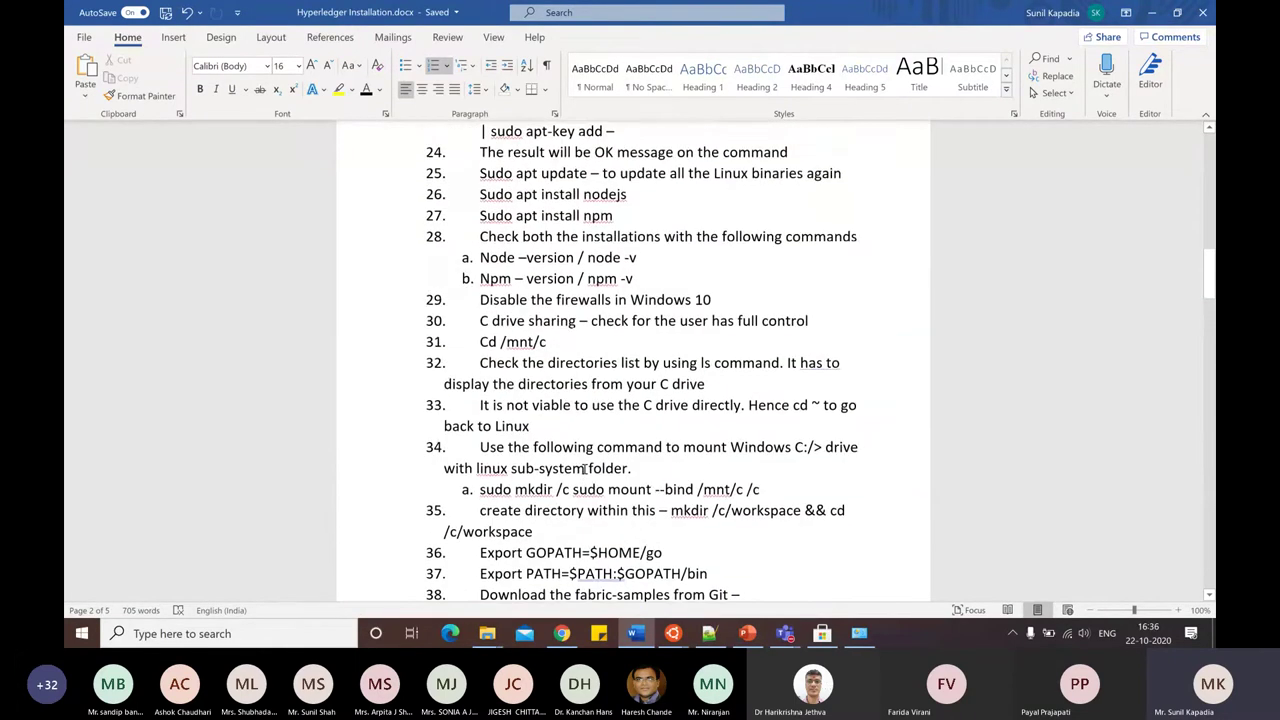
scroll(584, 468, up, 6)
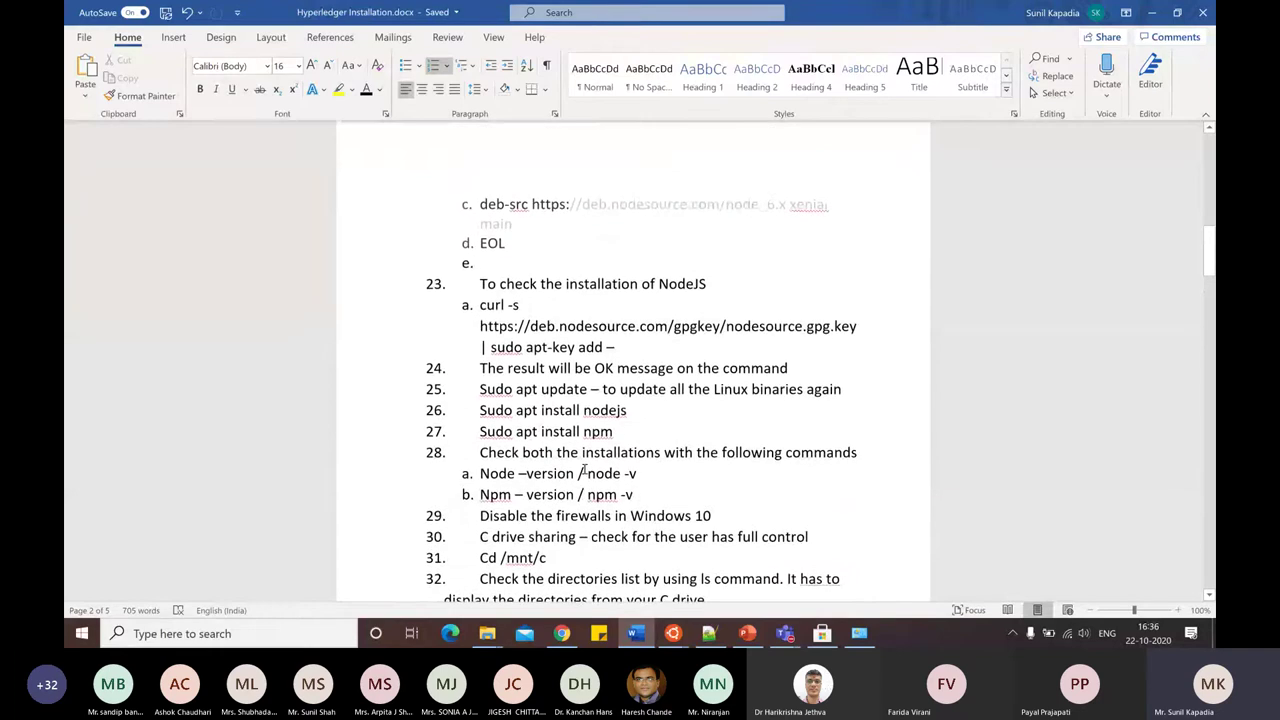
scroll(584, 469, up, 1)
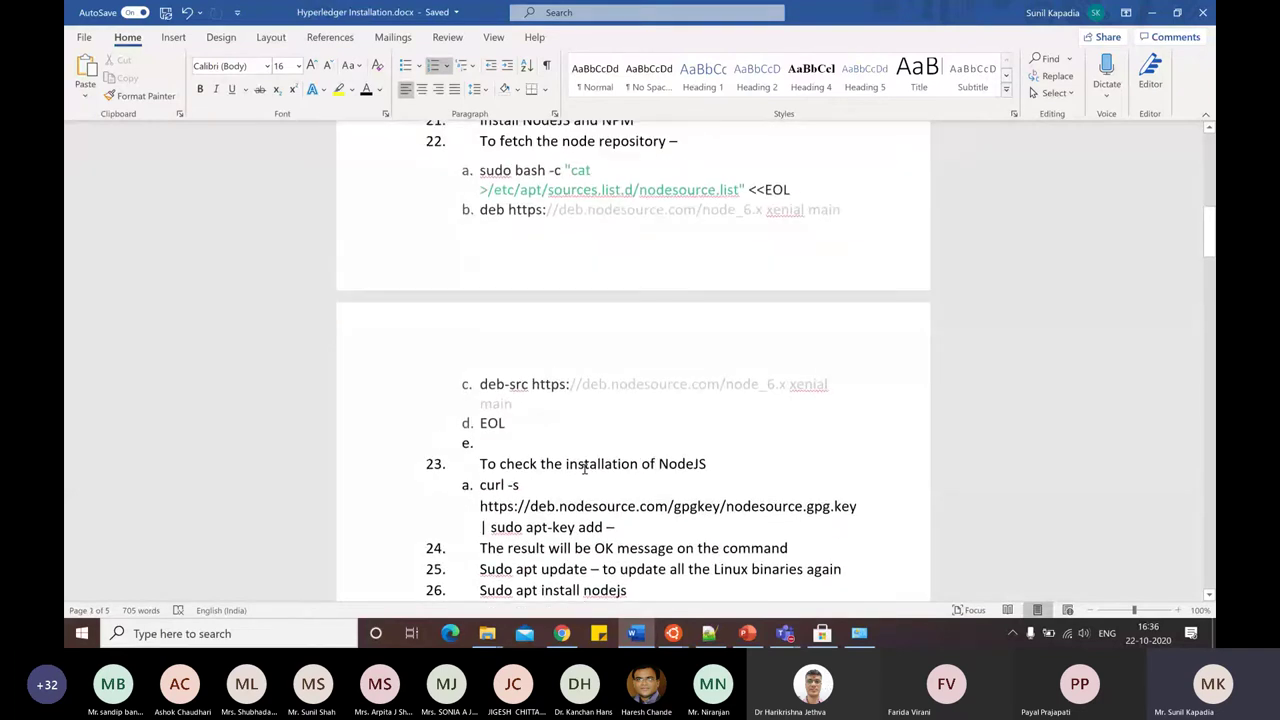
scroll(584, 468, down, 5)
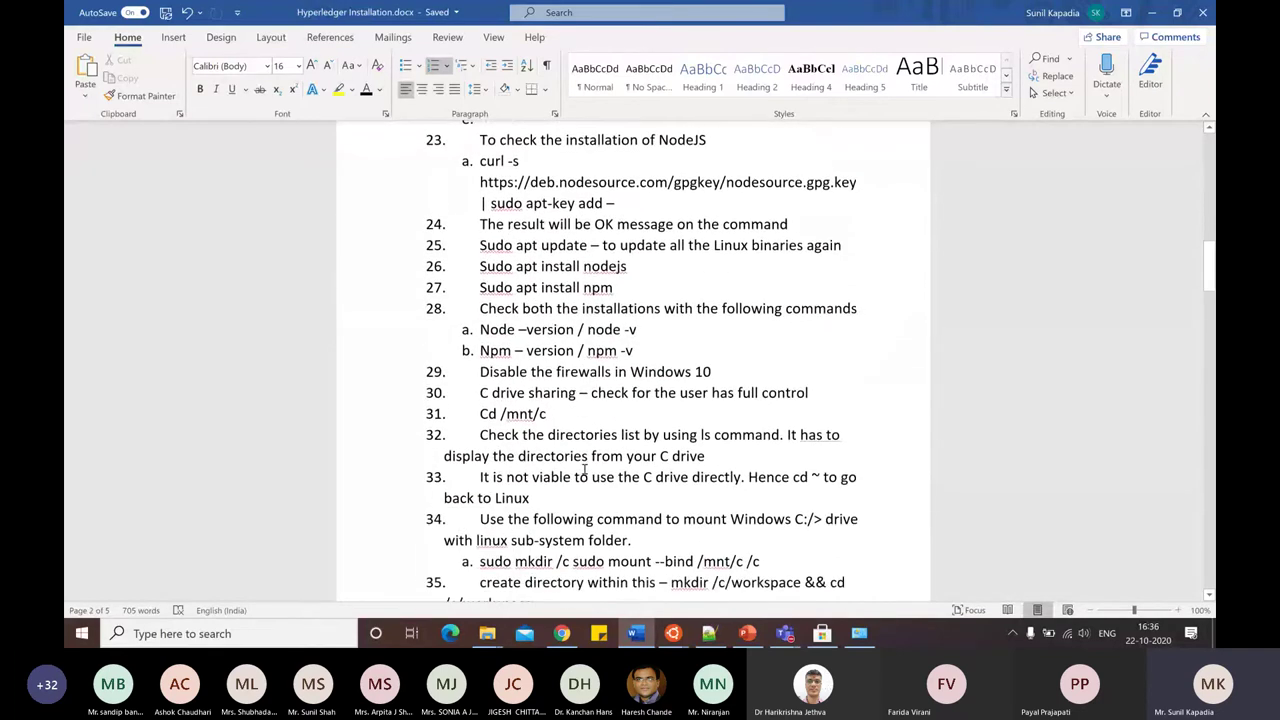
scroll(584, 468, down, 3)
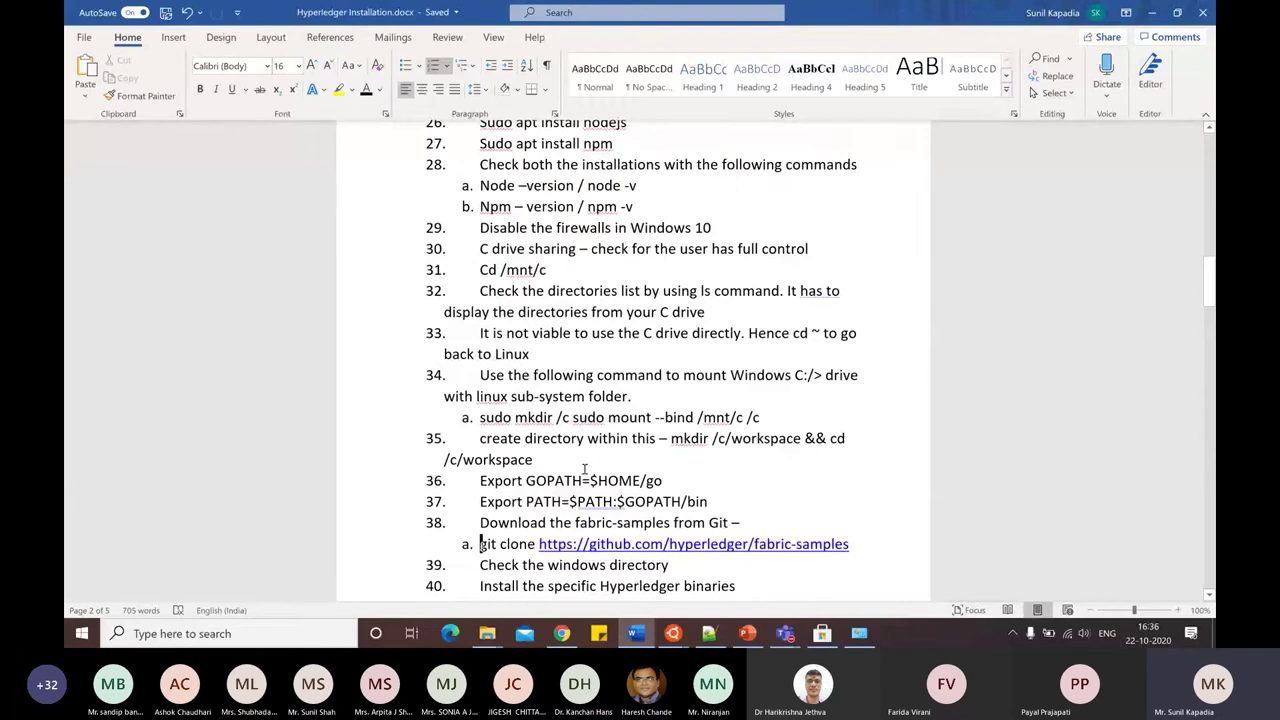
scroll(584, 469, down, 1)
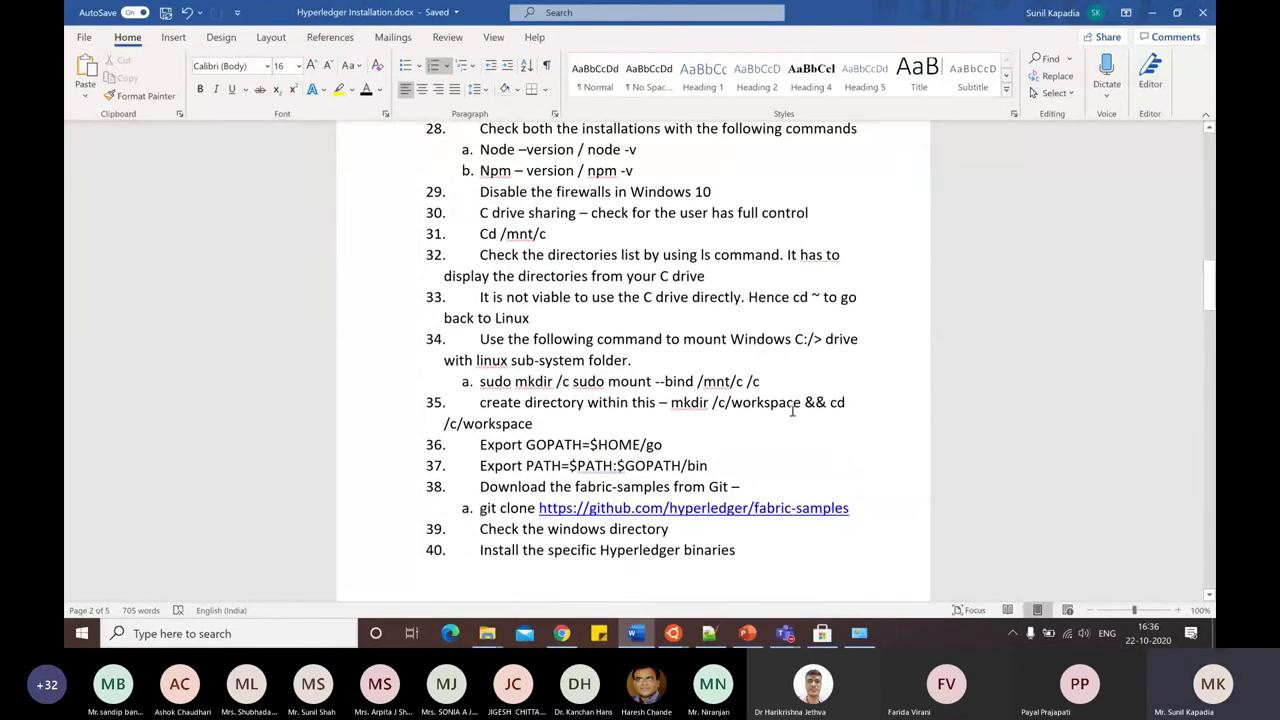
Review the Go installation instruction in step 16 and the binaries, certificate and network start-up commands in steps 40 to 44.
scroll(792, 410, up, 10)
scroll(792, 410, up, 5)
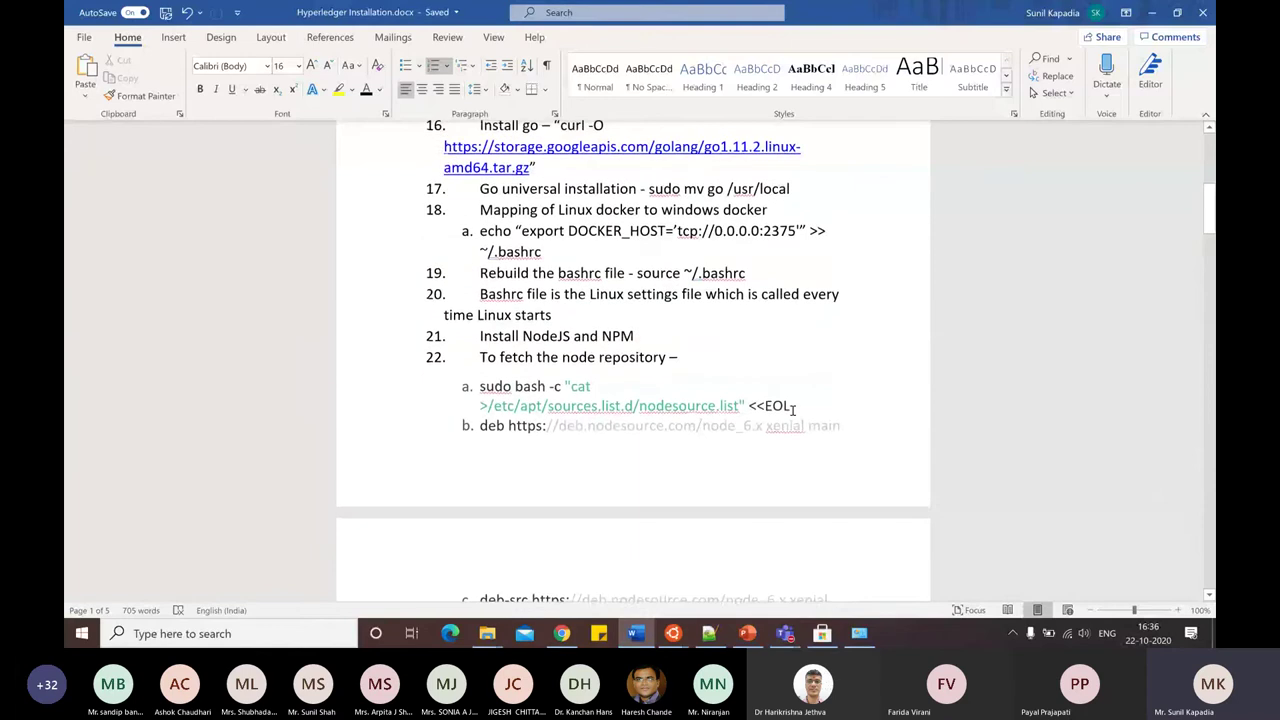
scroll(795, 408, up, 3)
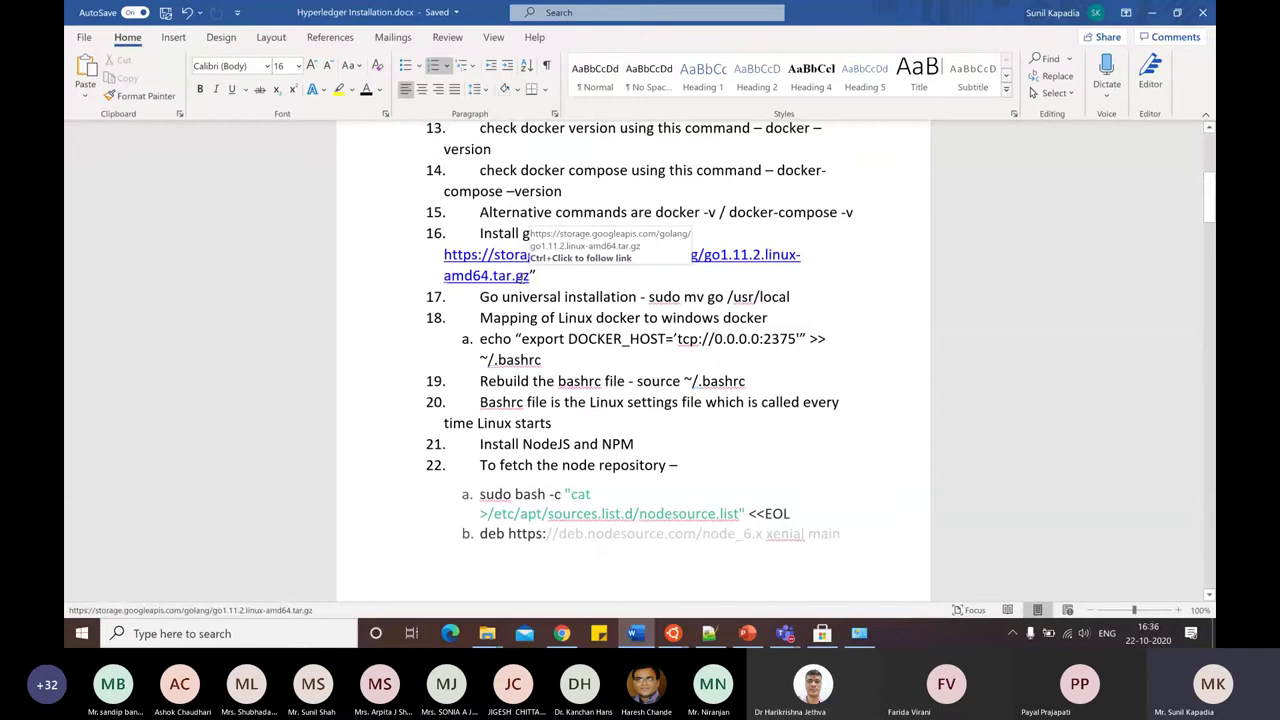
click(567, 272)
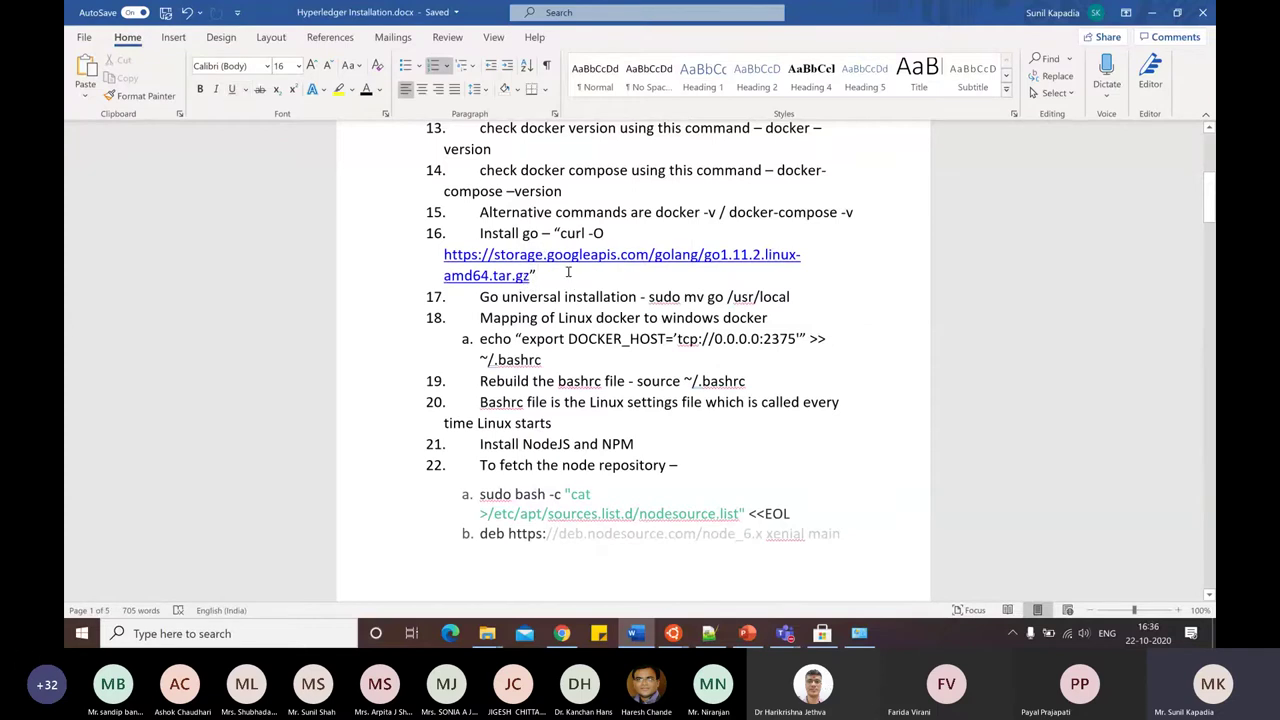
scroll(673, 428, down, 15)
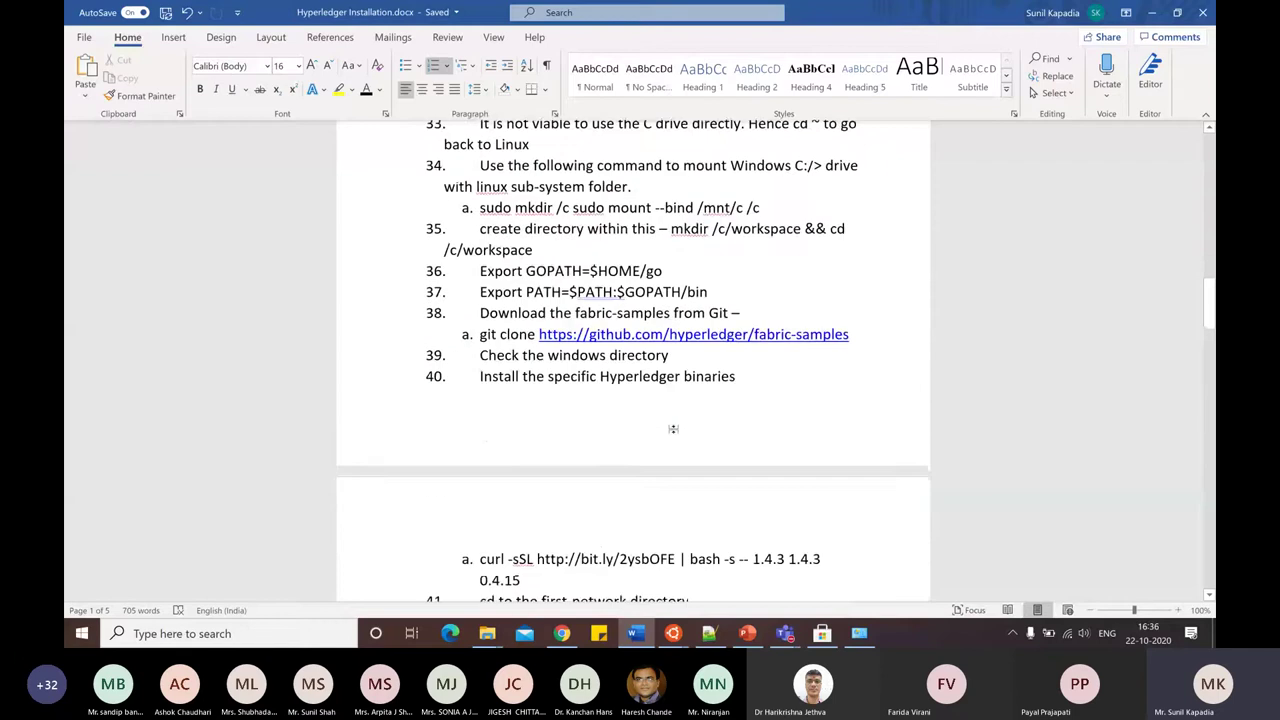
scroll(673, 428, down, 2)
scroll(673, 428, down, 2)
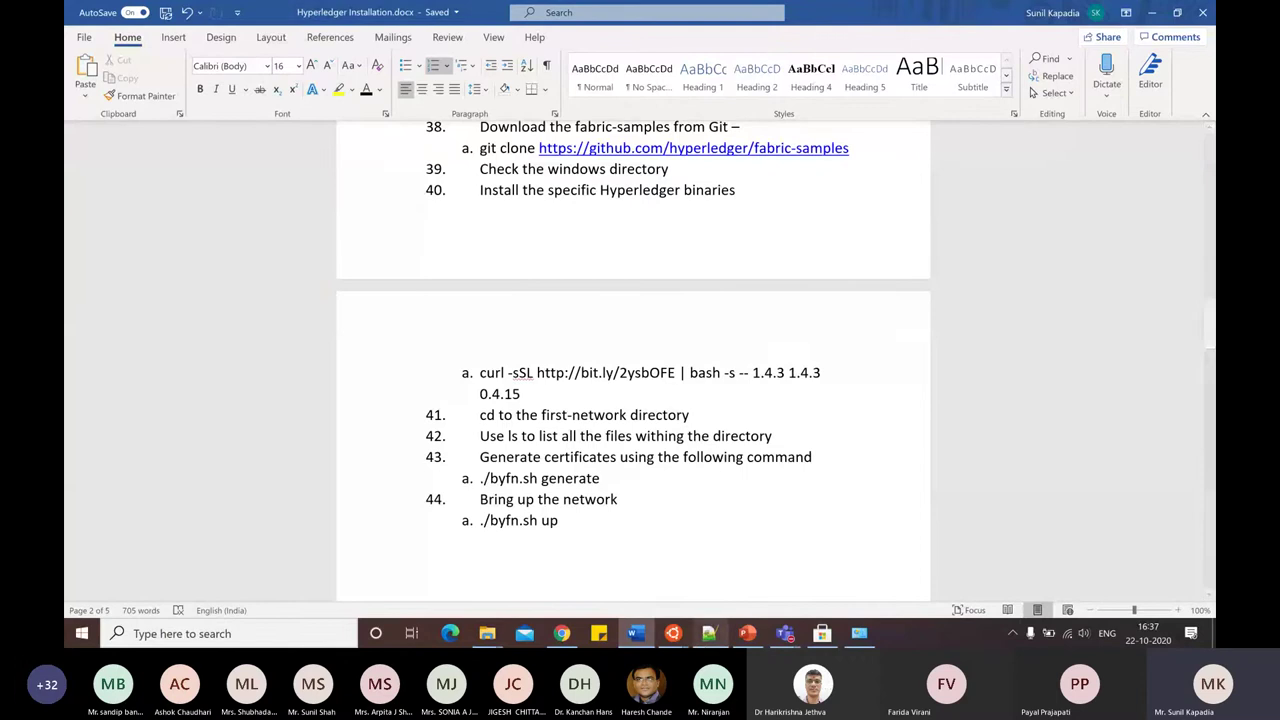
Switch to the Ubuntu terminal in fabric-samples, change into the first-network directory and list its files.
mouse_move(670, 640)
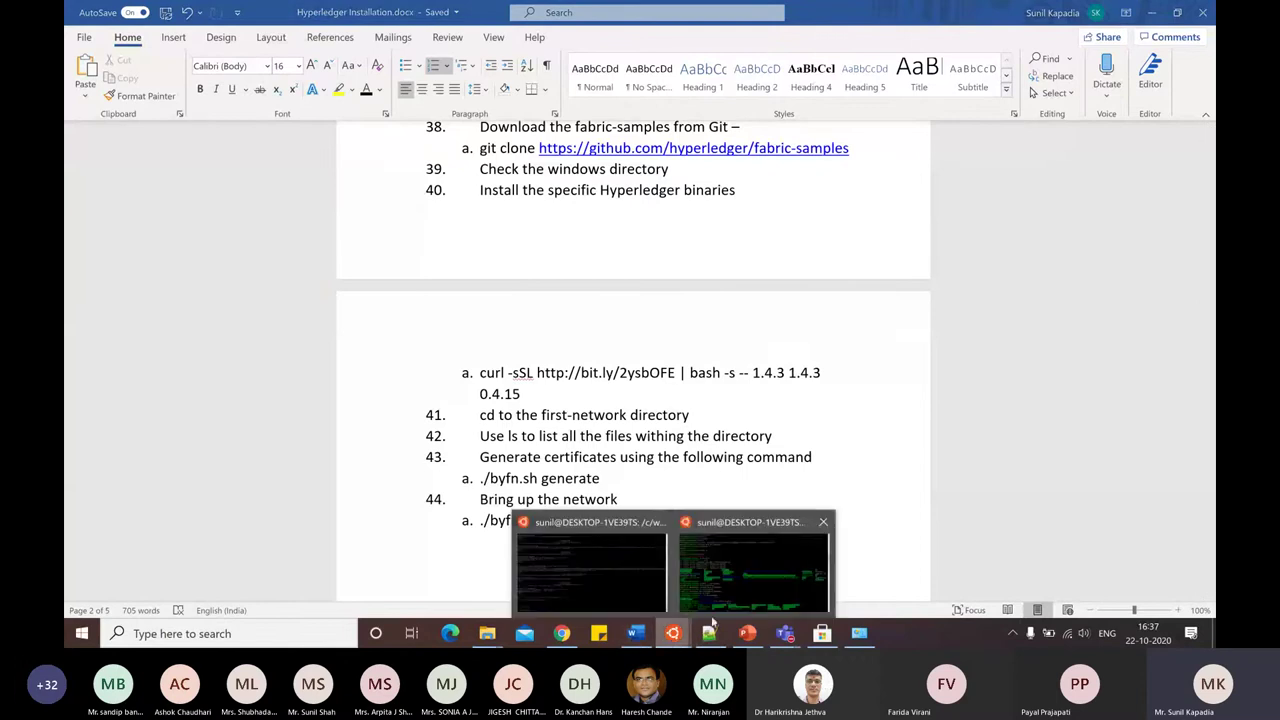
click(783, 578)
text(cd )
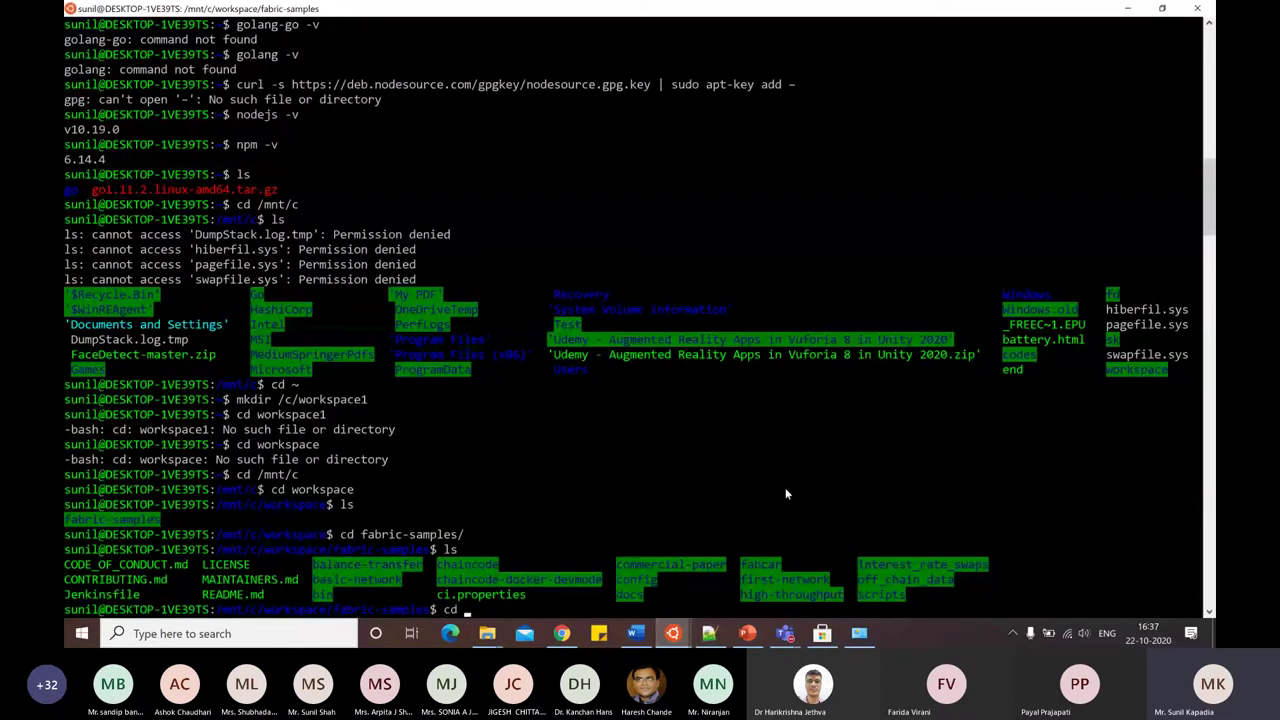
text(for)
key(BackSpace)
key(BackSpace)
text(i)
key(Tab)
key(Return)
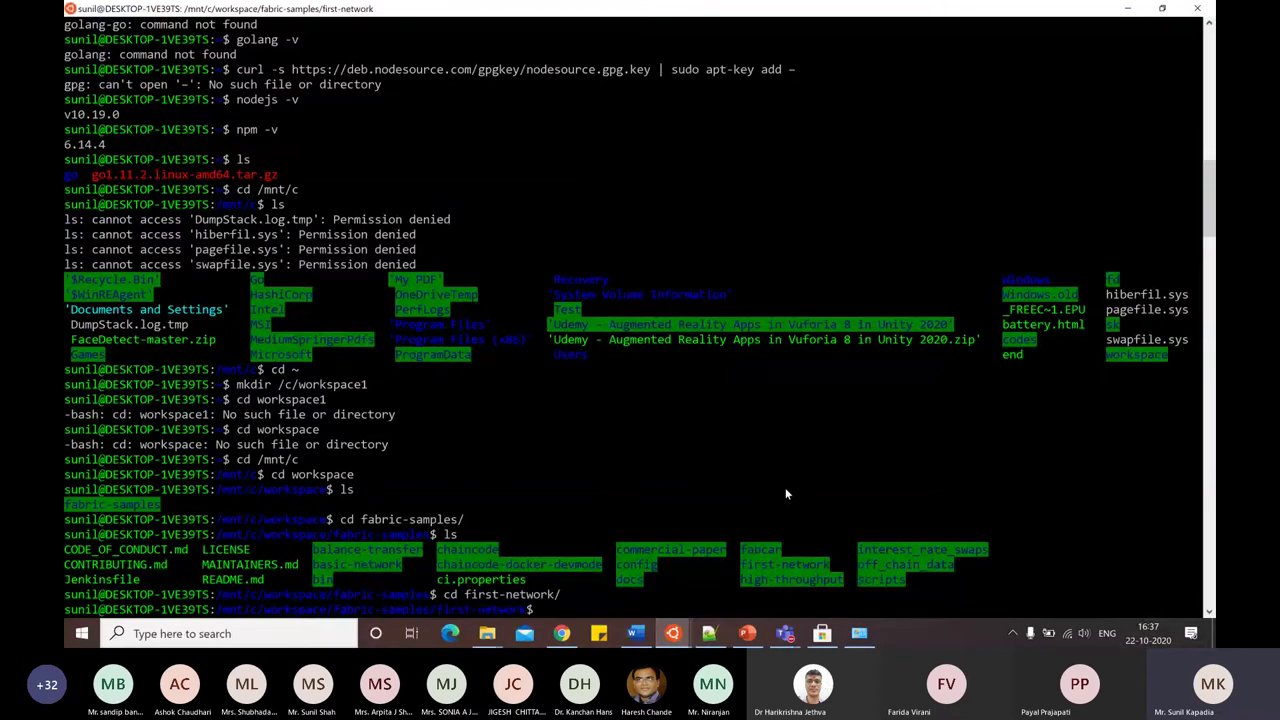
text(ls)
key(Return)
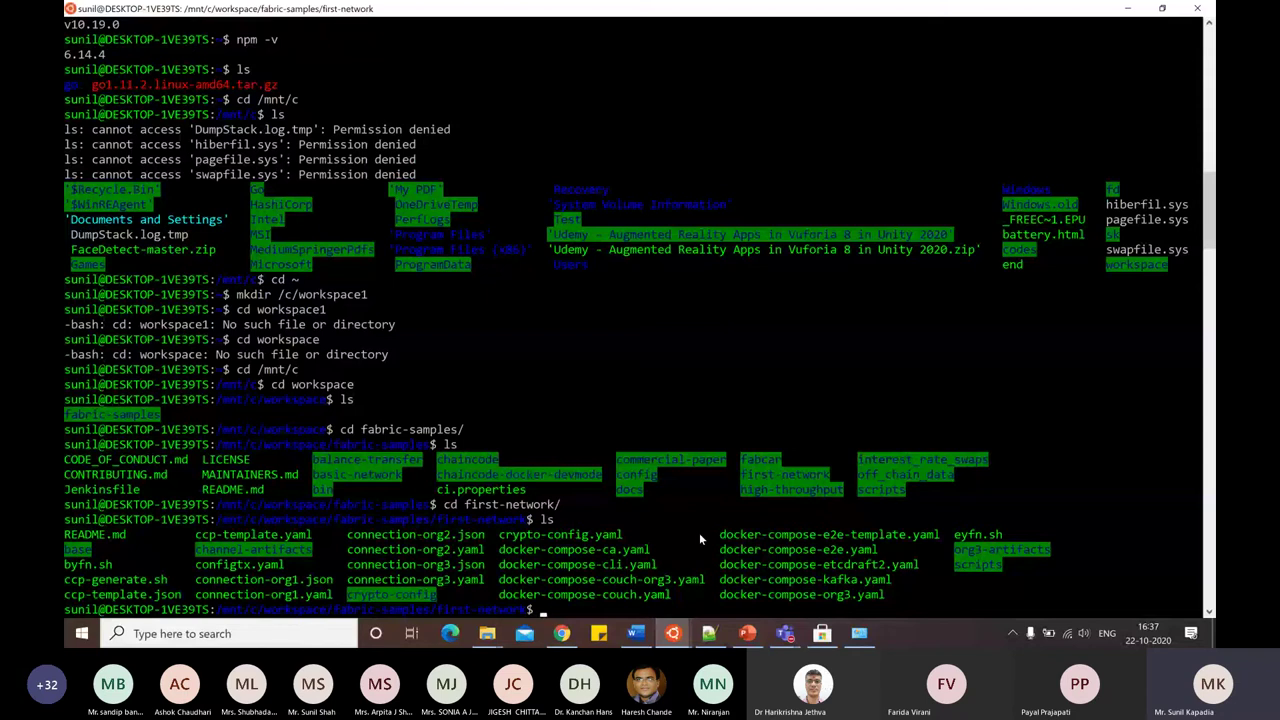
Switch to docker-compose-cli.yaml in Notepad++ and examine the orderer and peer entries under volumes.
click(710, 634)
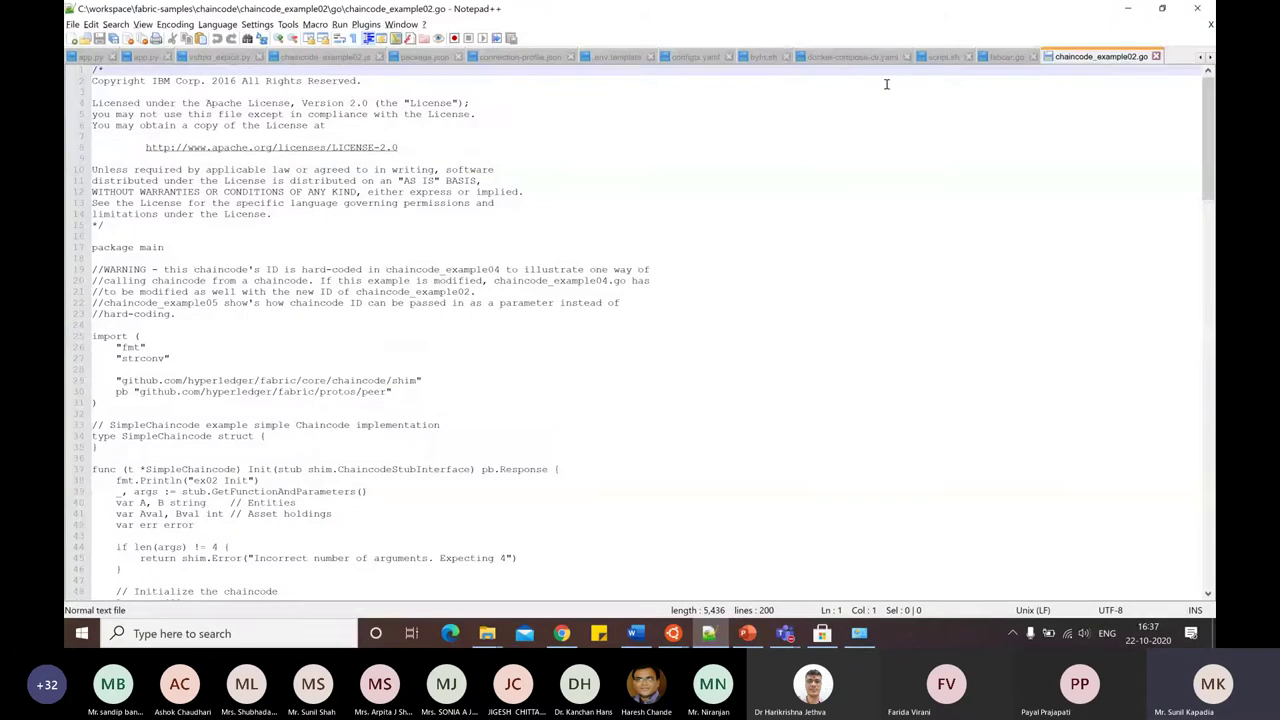
click(850, 60)
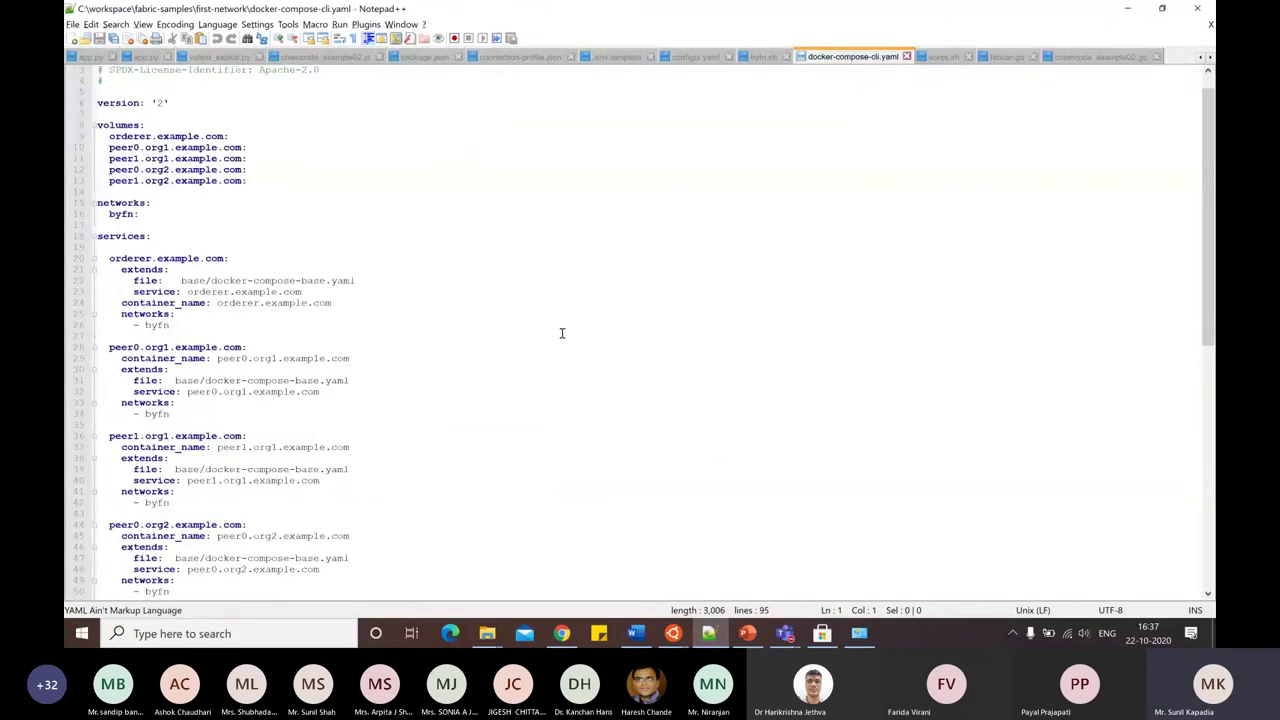
scroll(561, 323, up, 1)
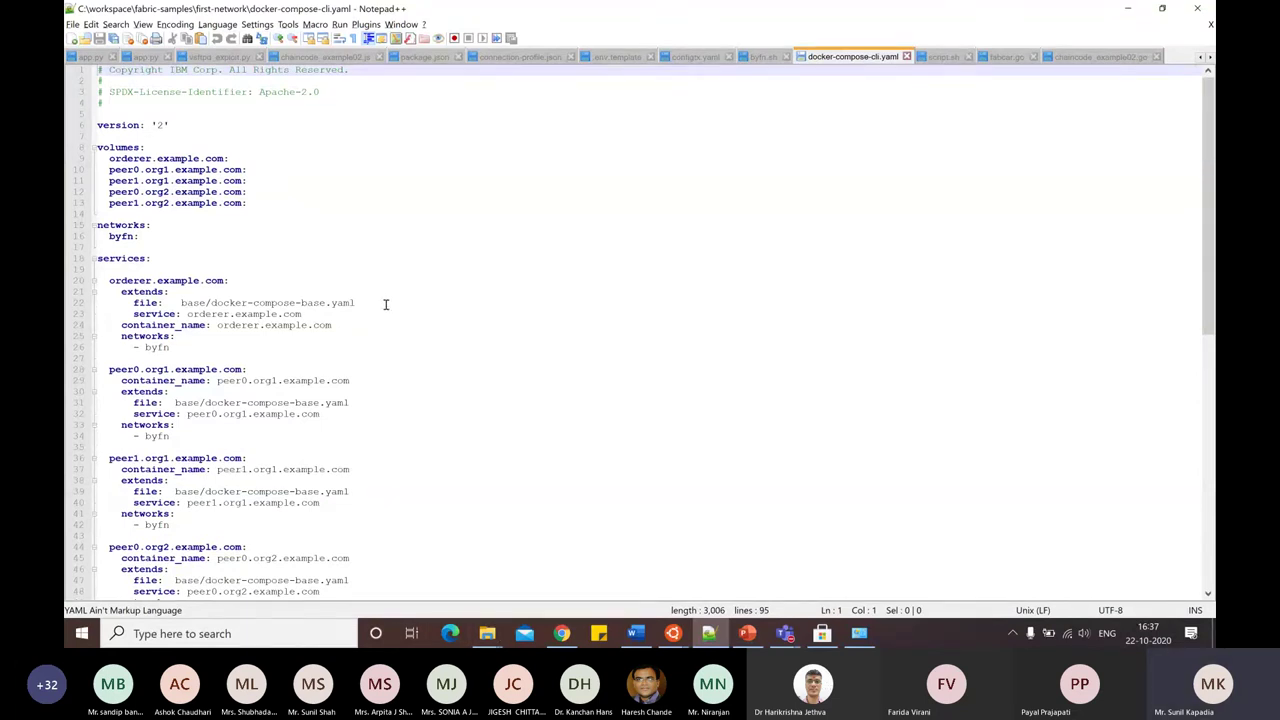
click(158, 181)
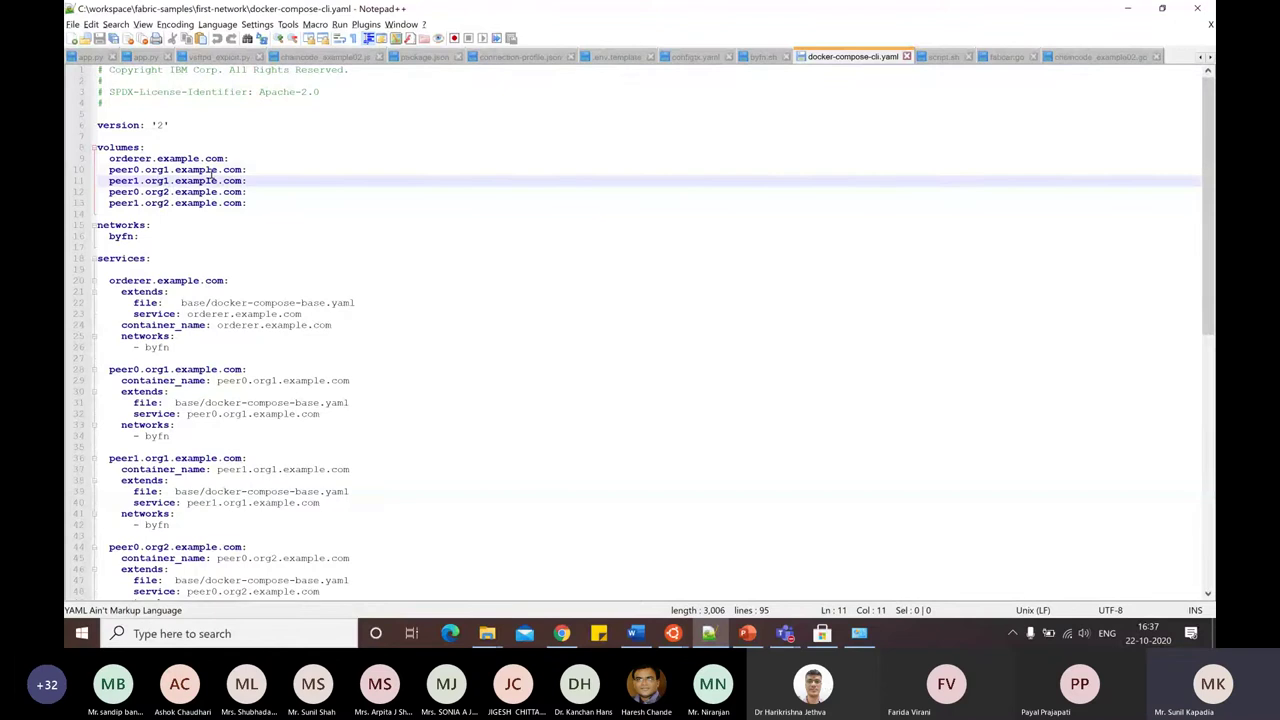
click(204, 169)
click(130, 170)
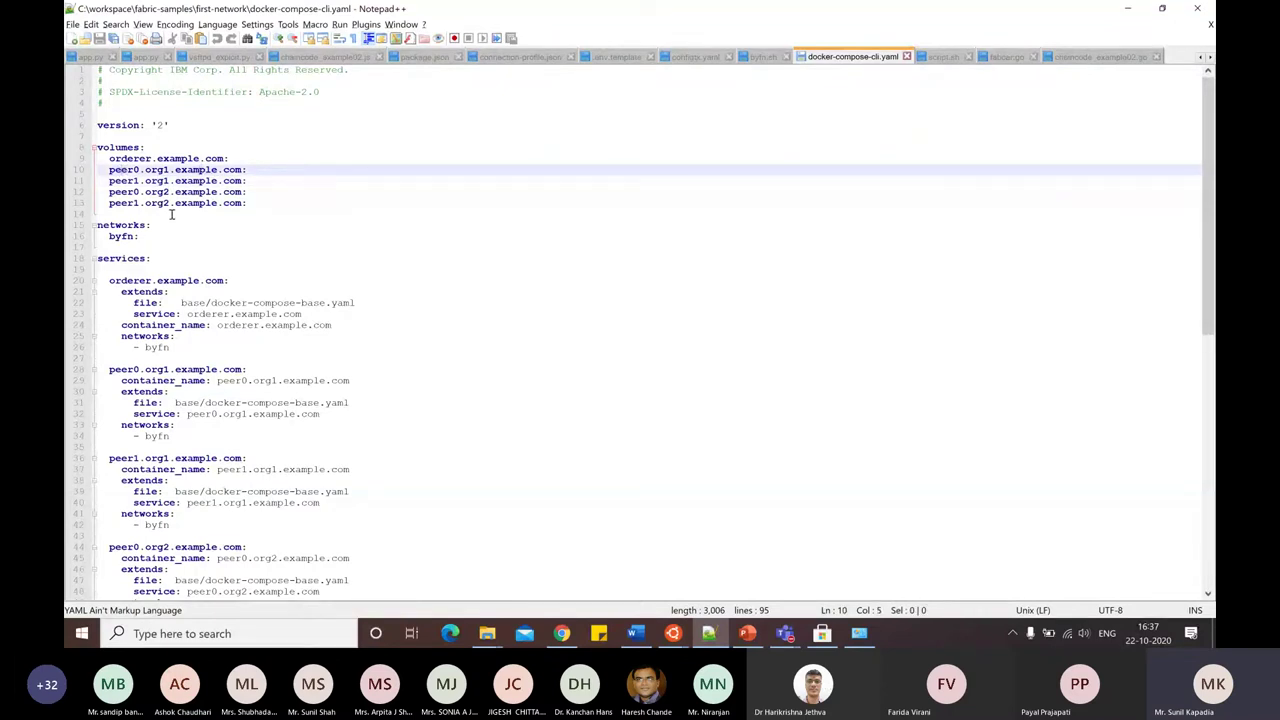
click(132, 182)
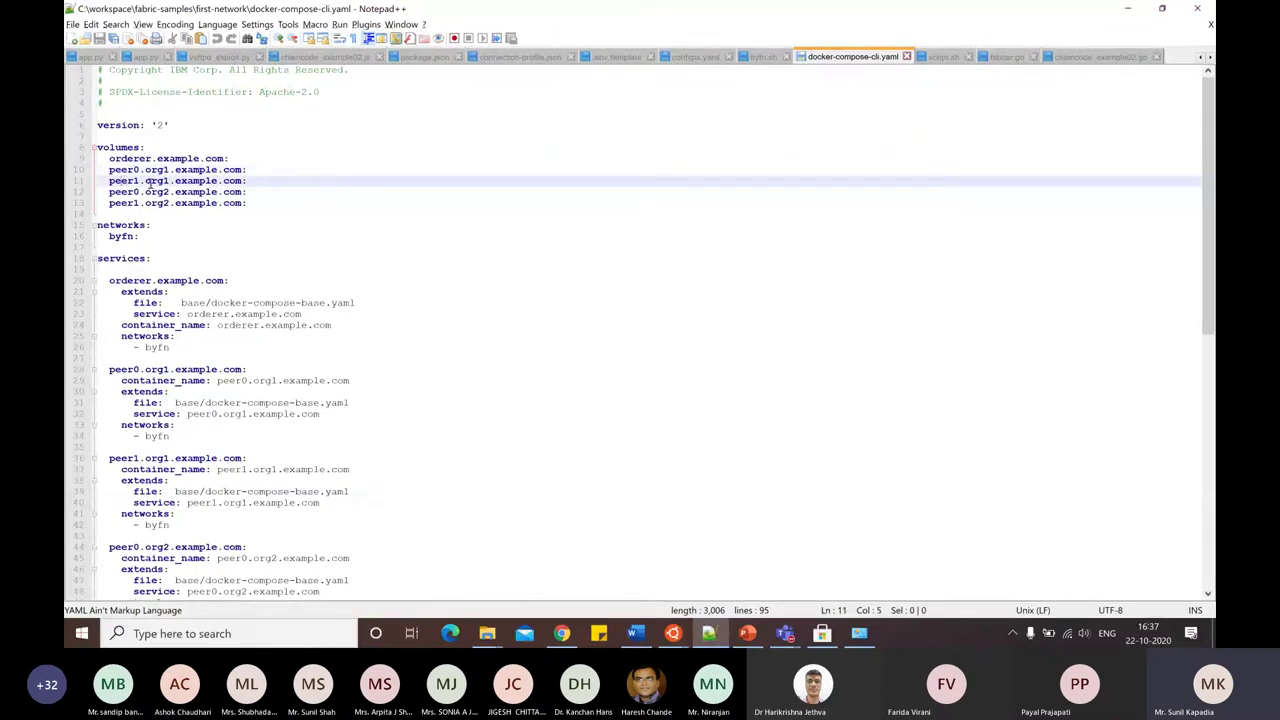
click(124, 195)
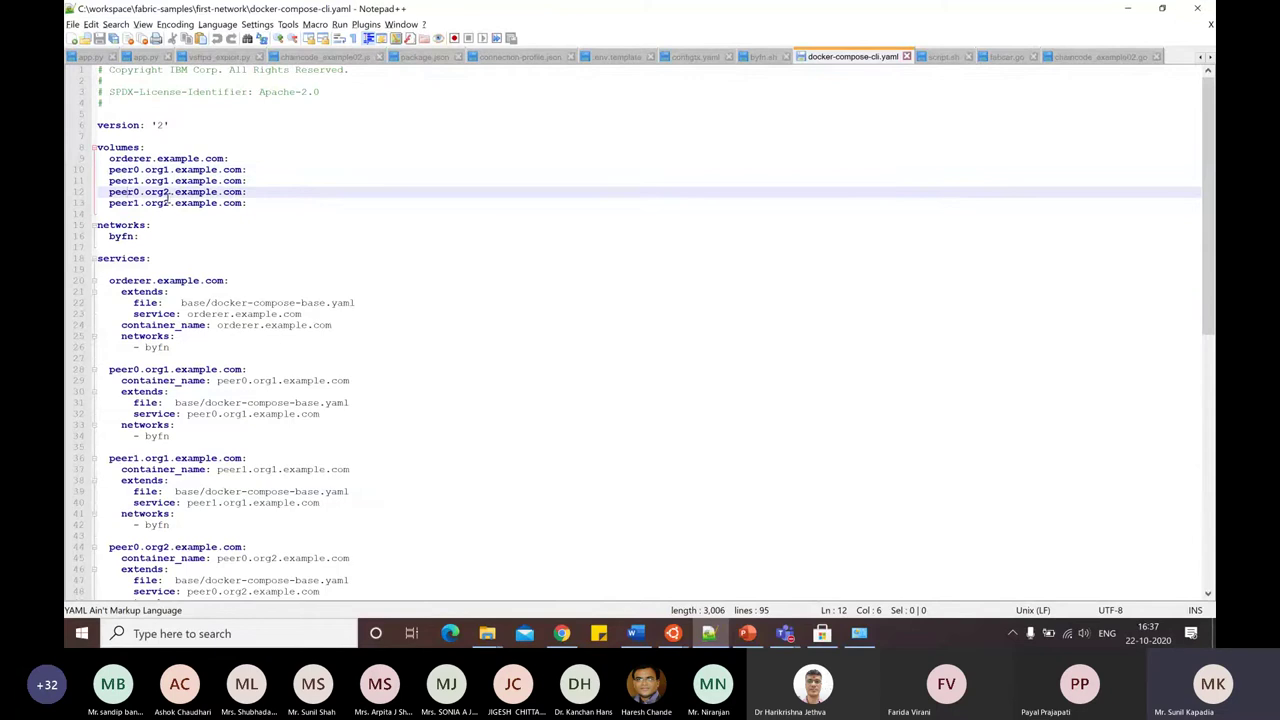
key(Down)
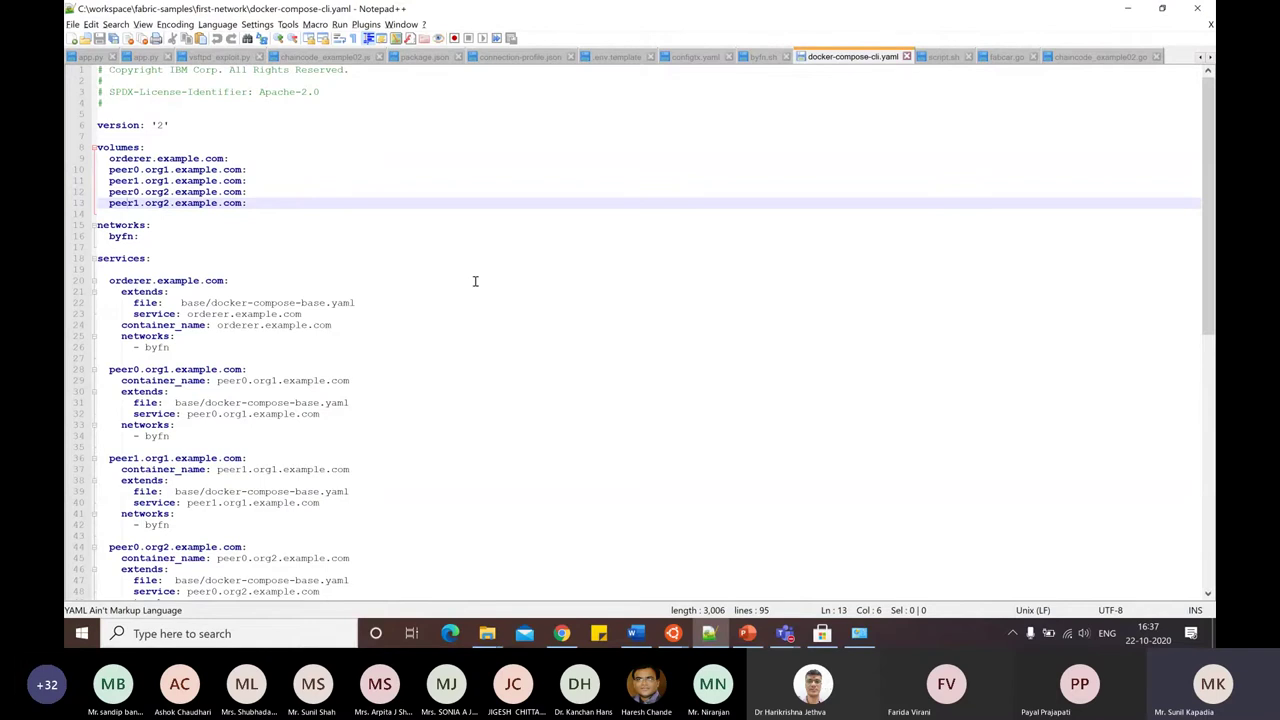
Examine the peer services and the cli container configuration in docker-compose-cli.yaml.
scroll(475, 281, down, 2)
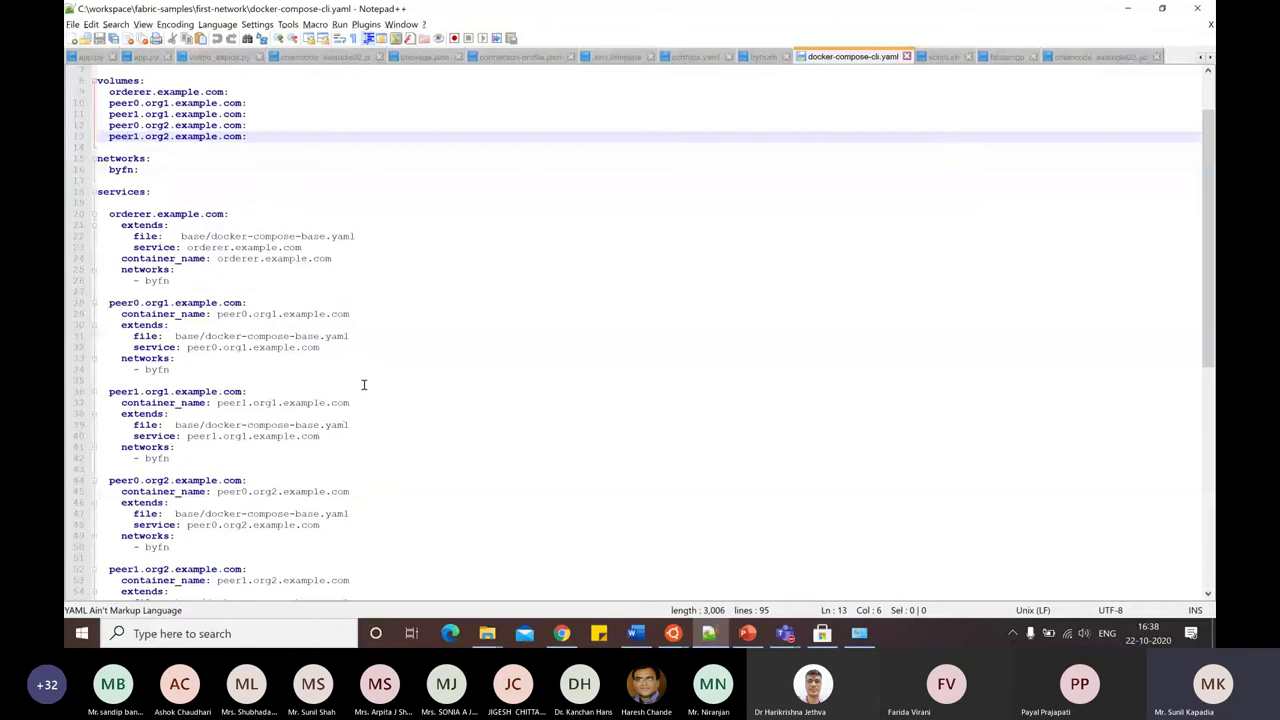
scroll(374, 386, down, 3)
scroll(374, 386, down, 2)
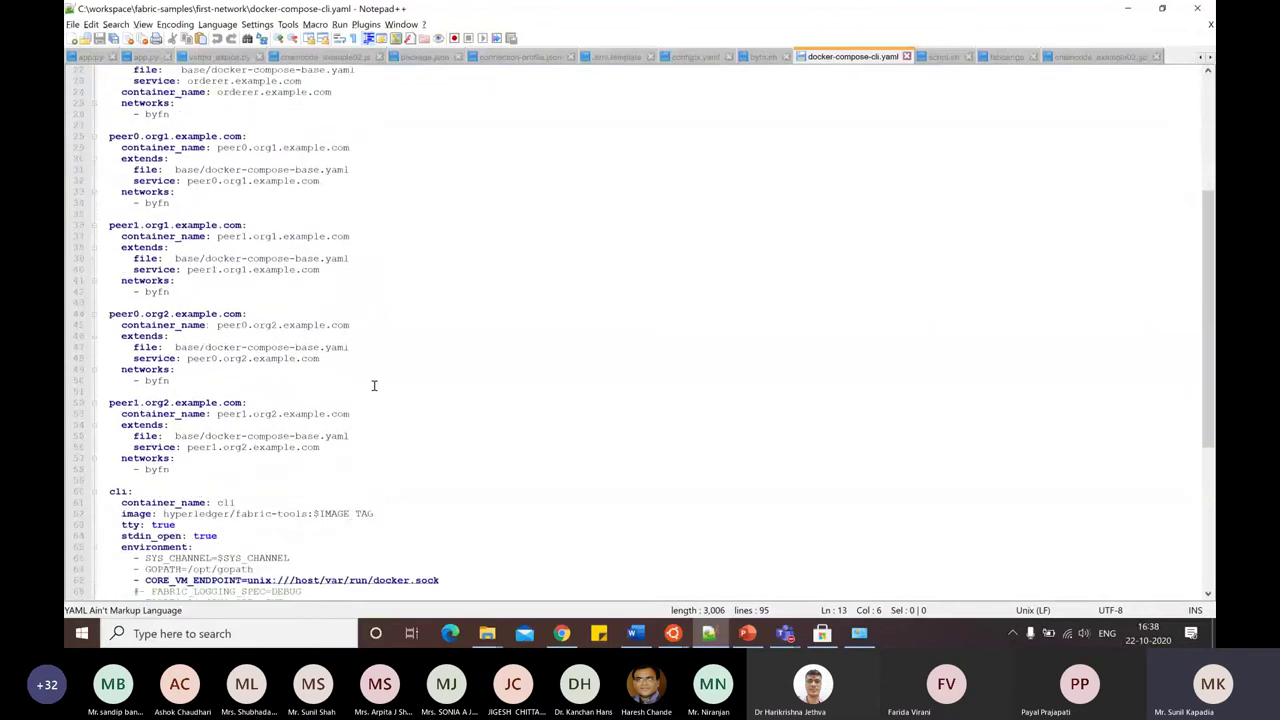
scroll(374, 386, down, 3)
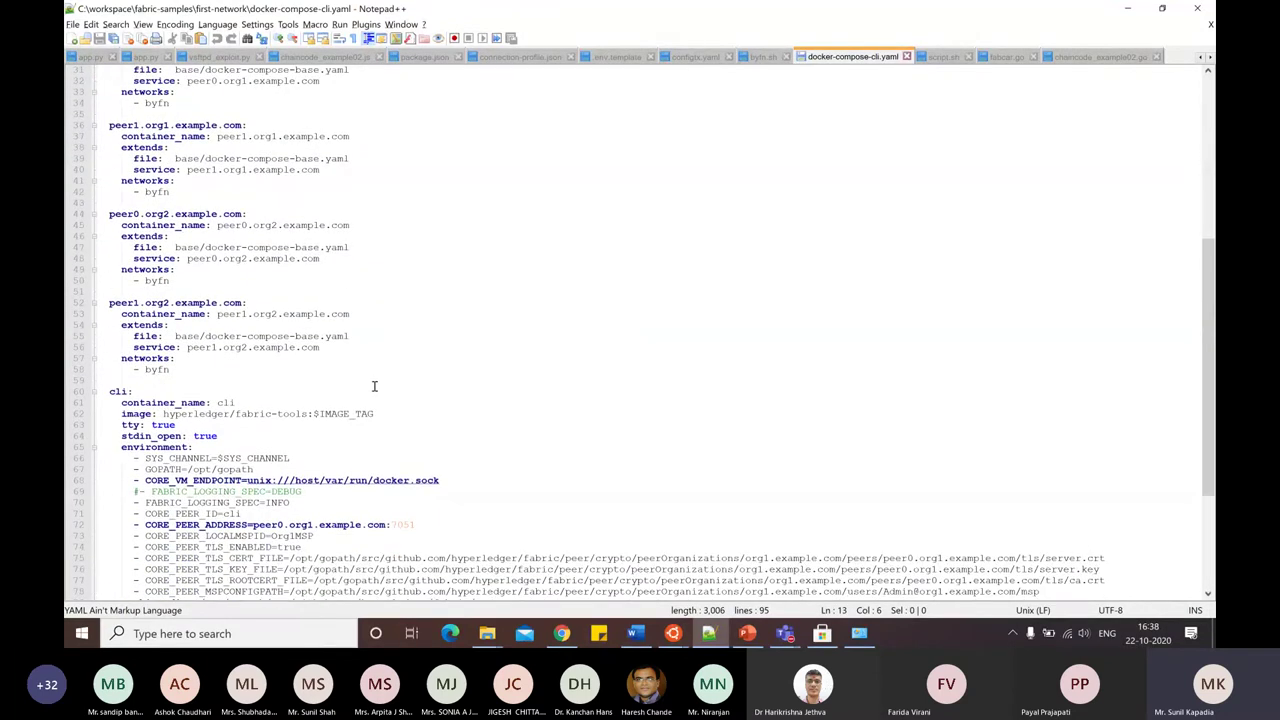
scroll(374, 386, down, 4)
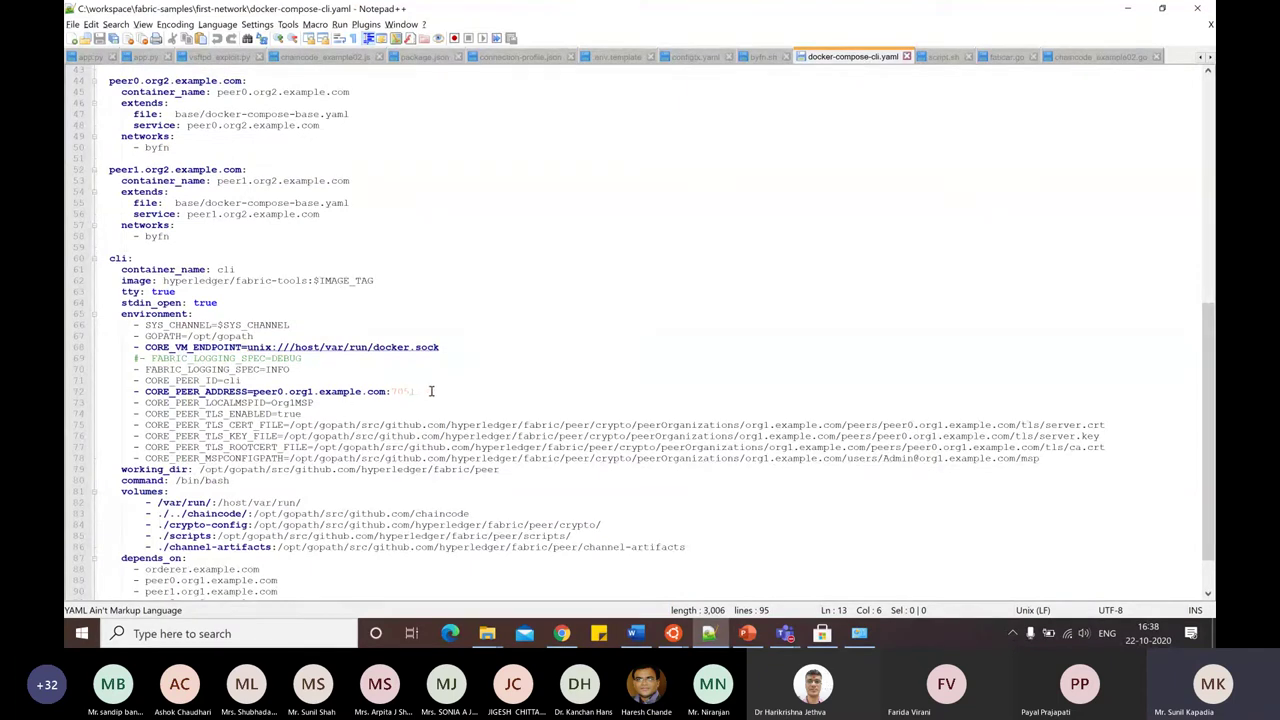
scroll(431, 391, down, 2)
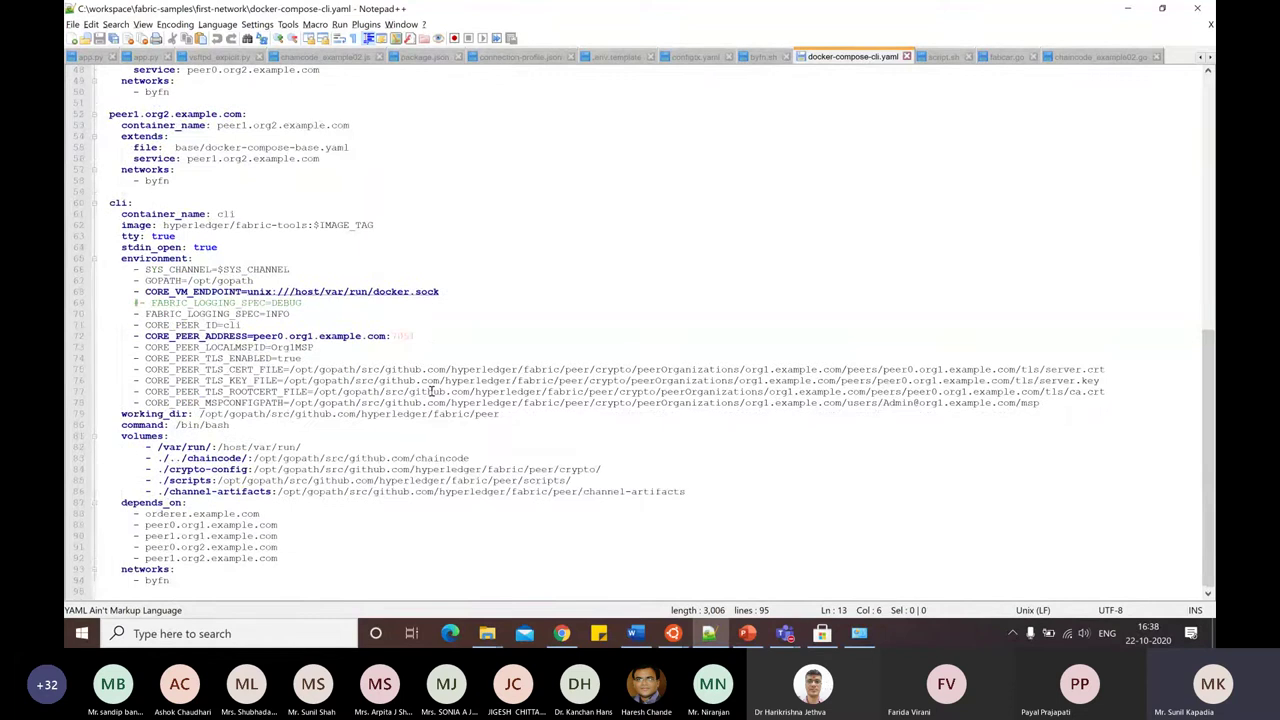
scroll(431, 391, up, 8)
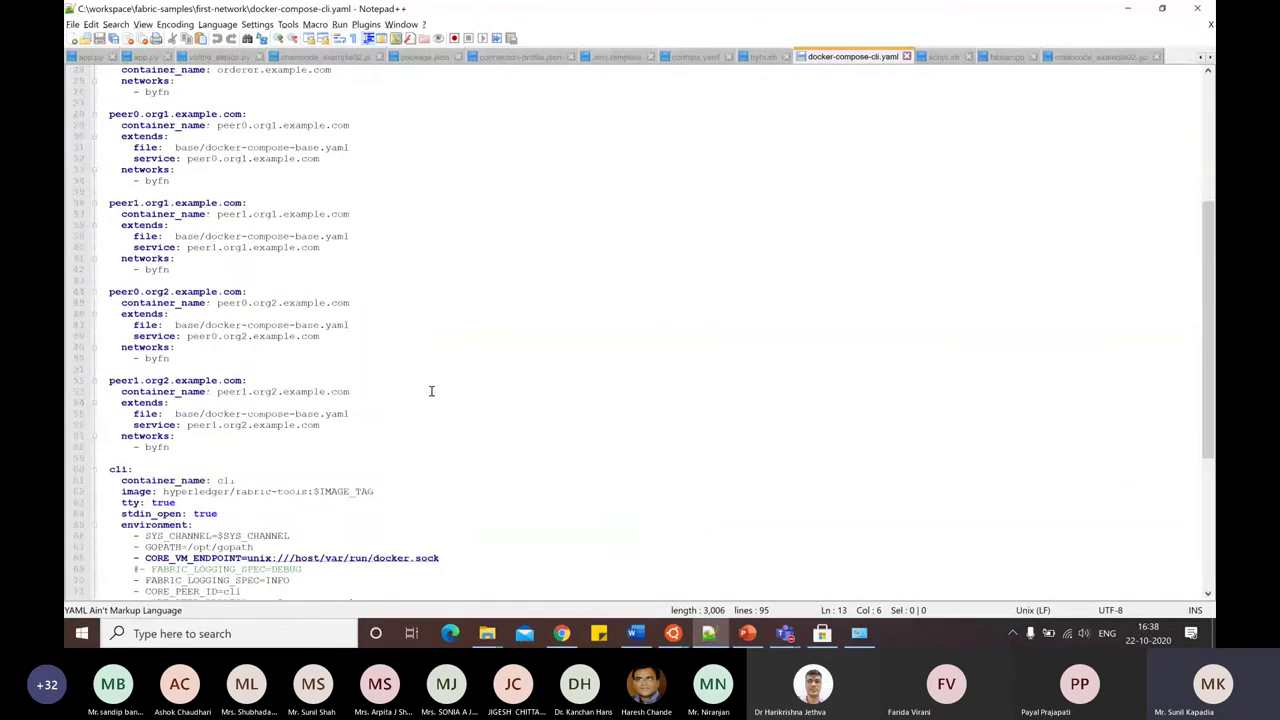
scroll(431, 391, up, 9)
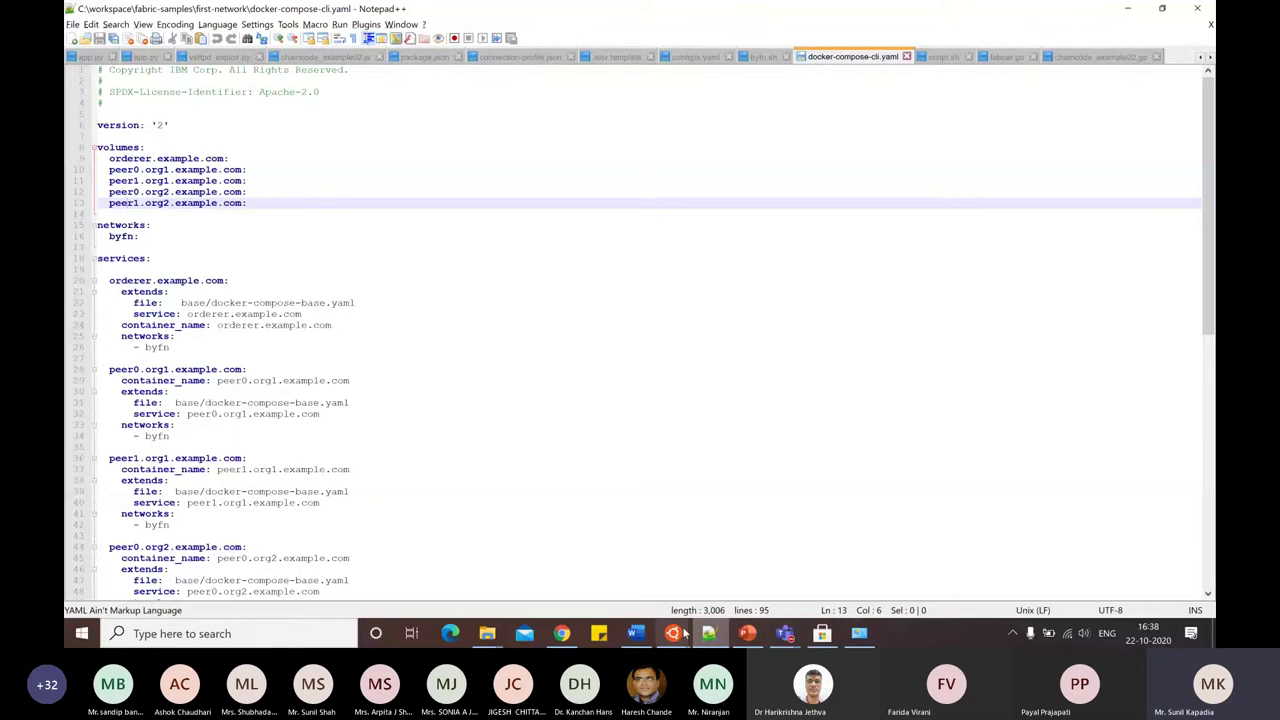
Switch back to the Word instructions and select the certificate generation command ./byfn.sh generate.
click(635, 633)
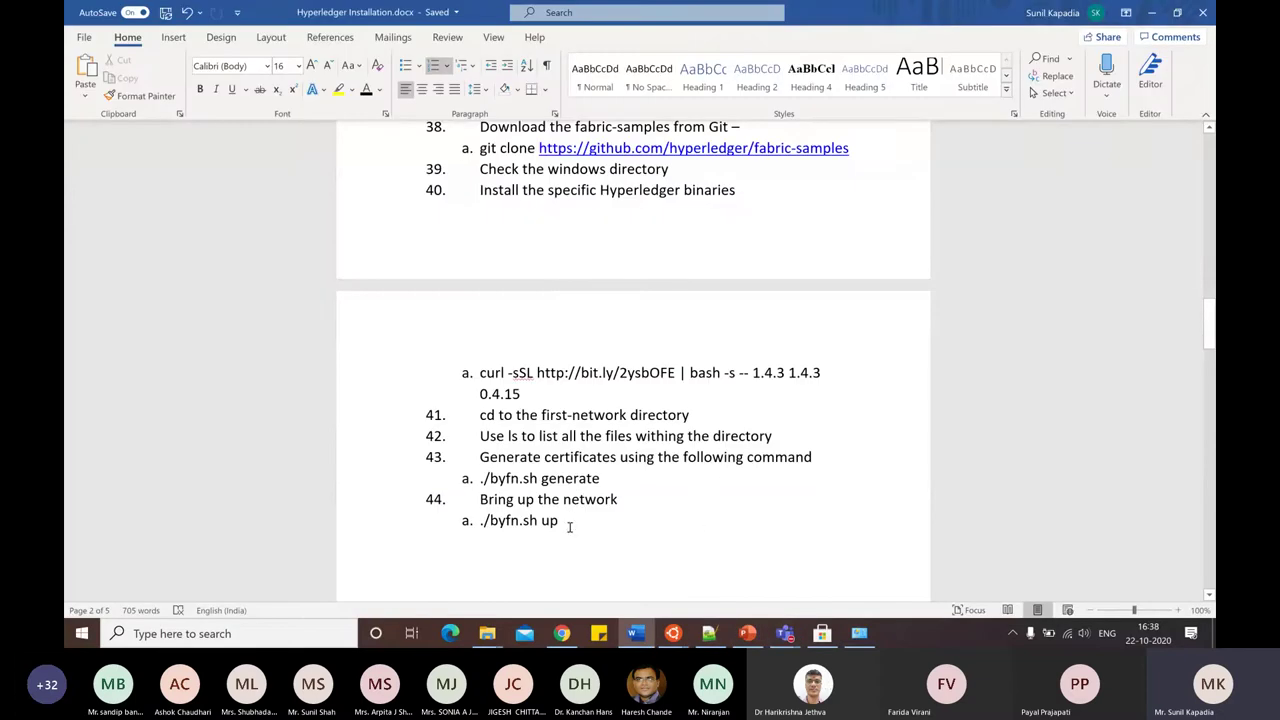
drag(477, 479, 606, 479)
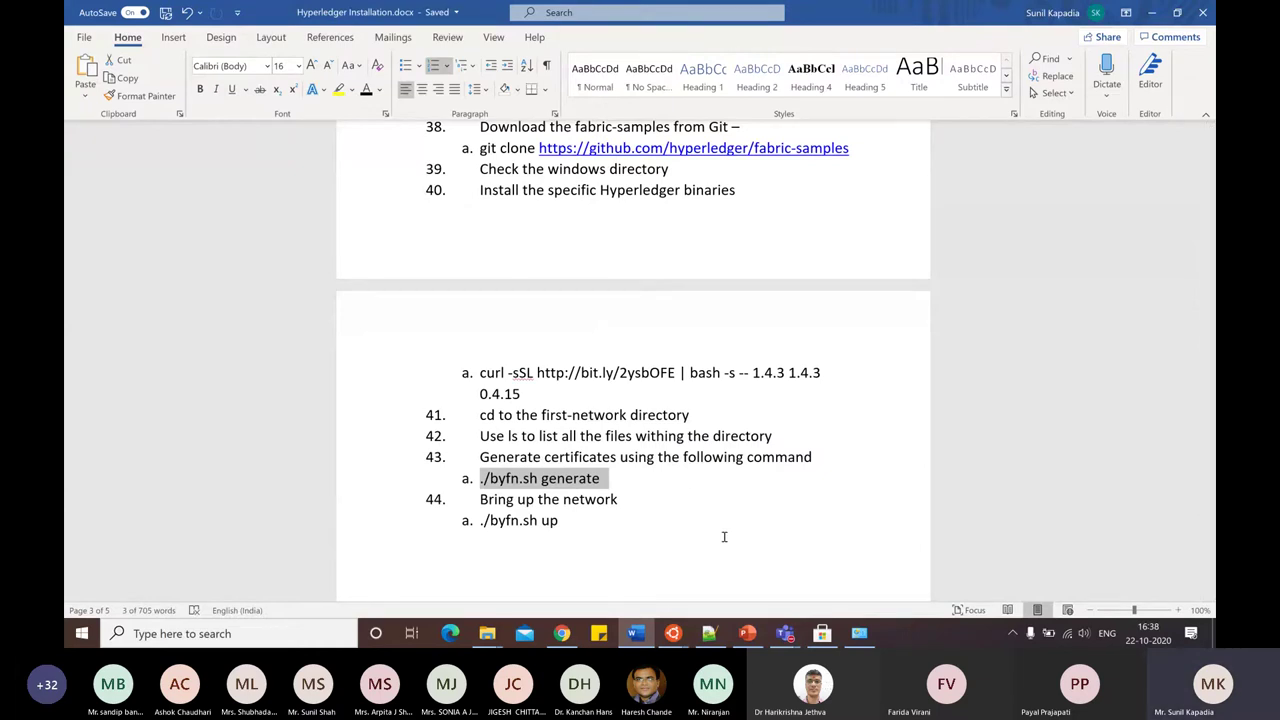
Switch to the Ubuntu terminal showing the first-network run and set its font size to 18.
click(648, 484)
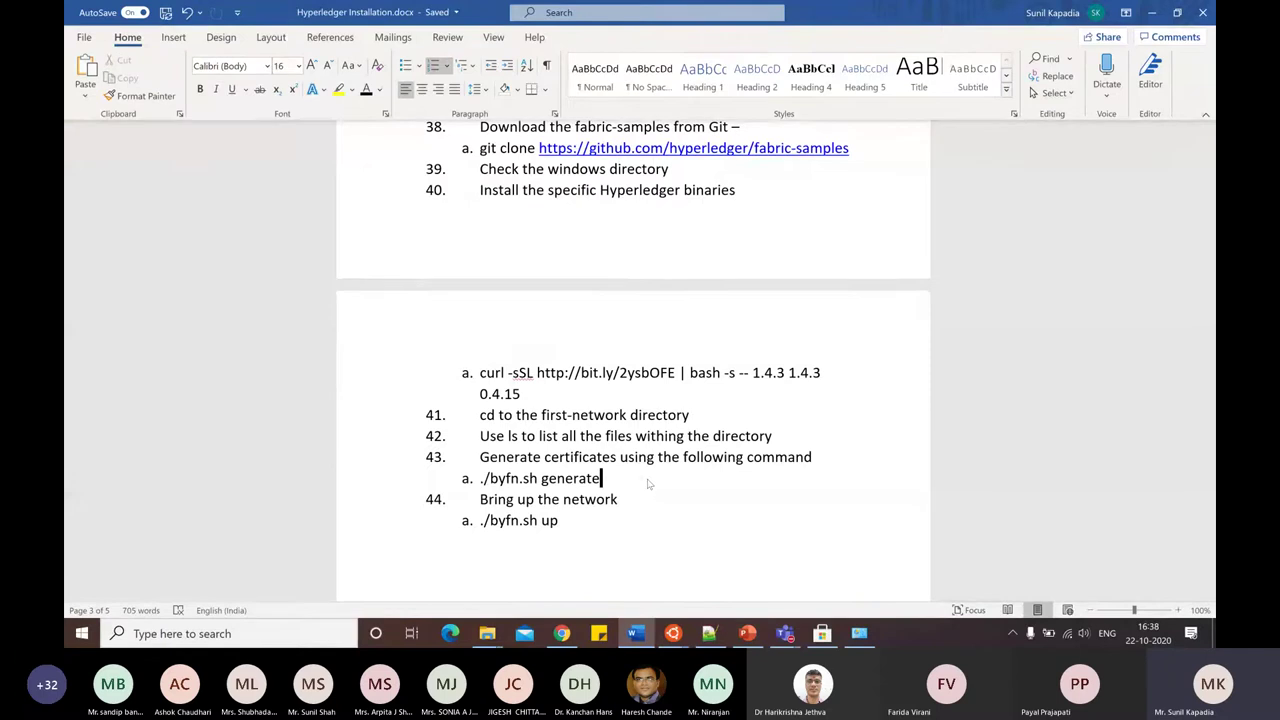
click(595, 522)
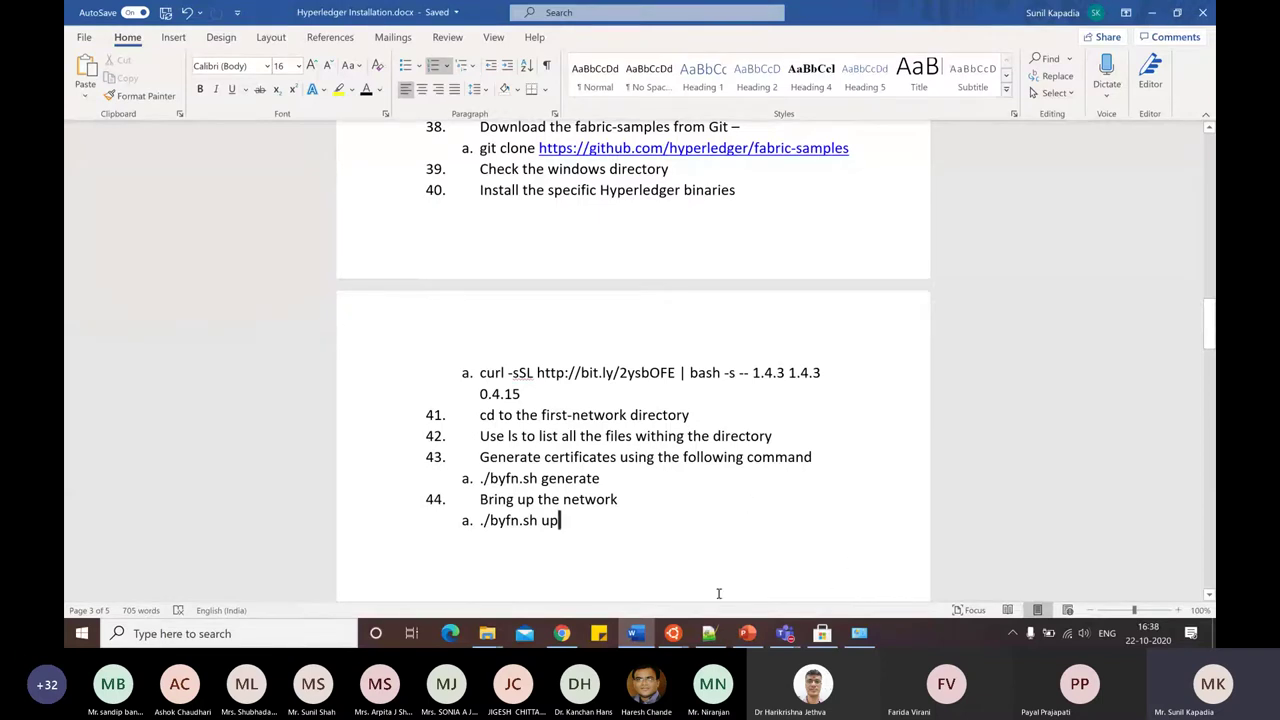
mouse_move(672, 633)
click(617, 603)
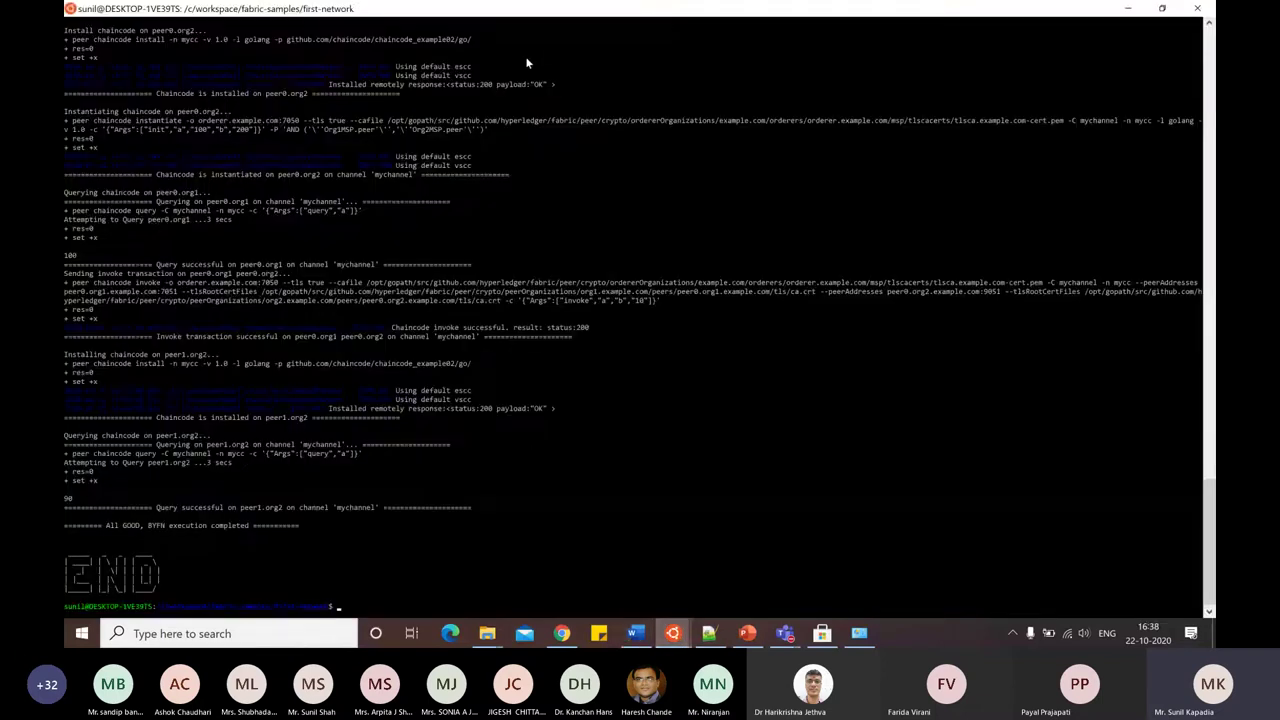
right_click(525, 14)
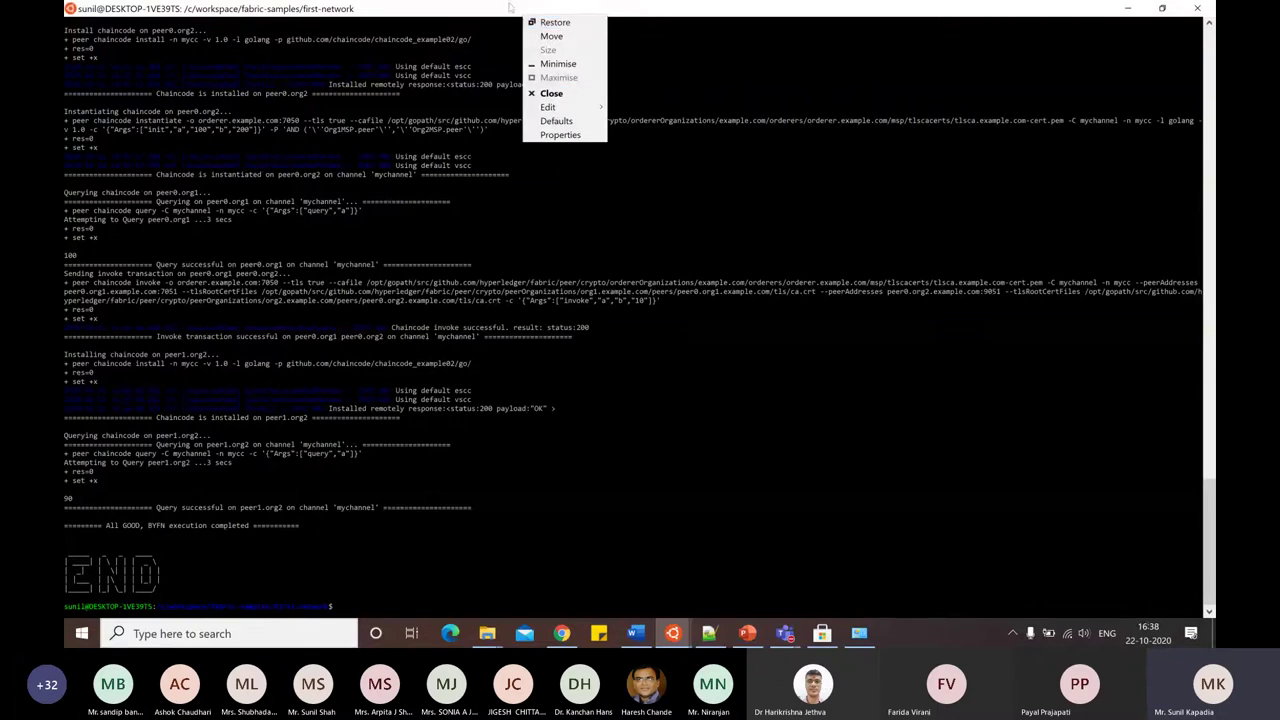
click(560, 134)
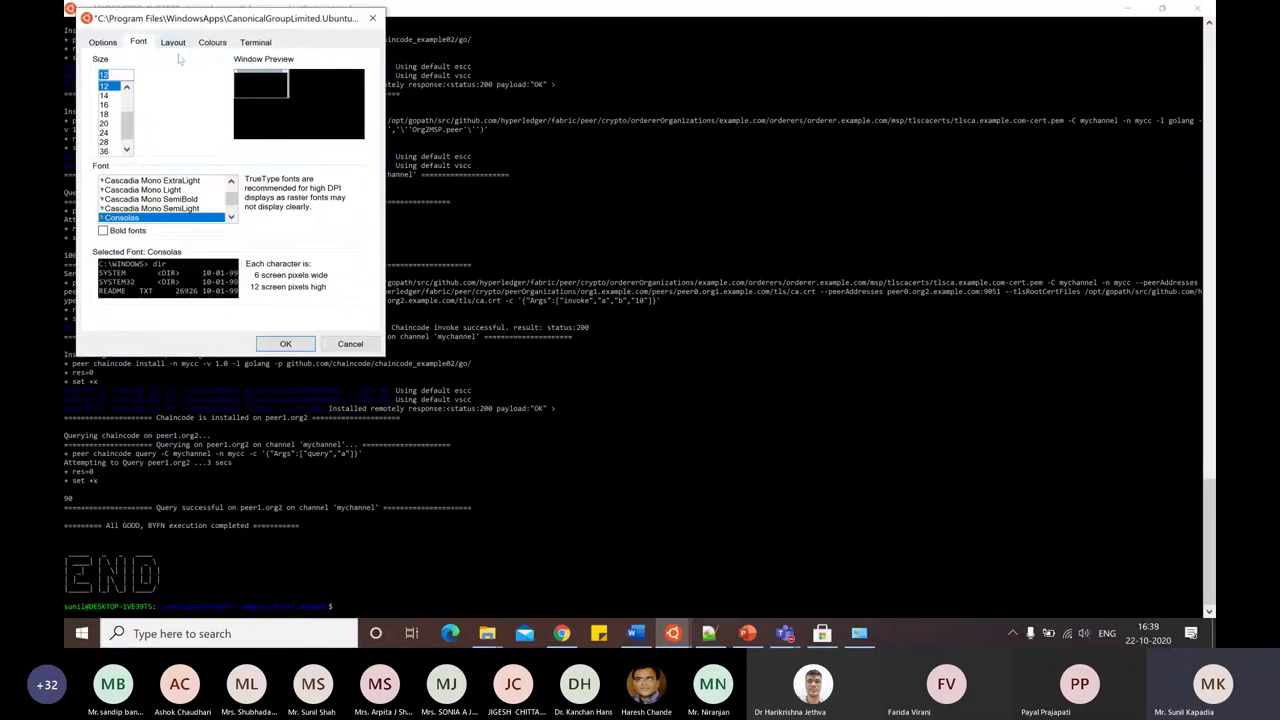
click(106, 113)
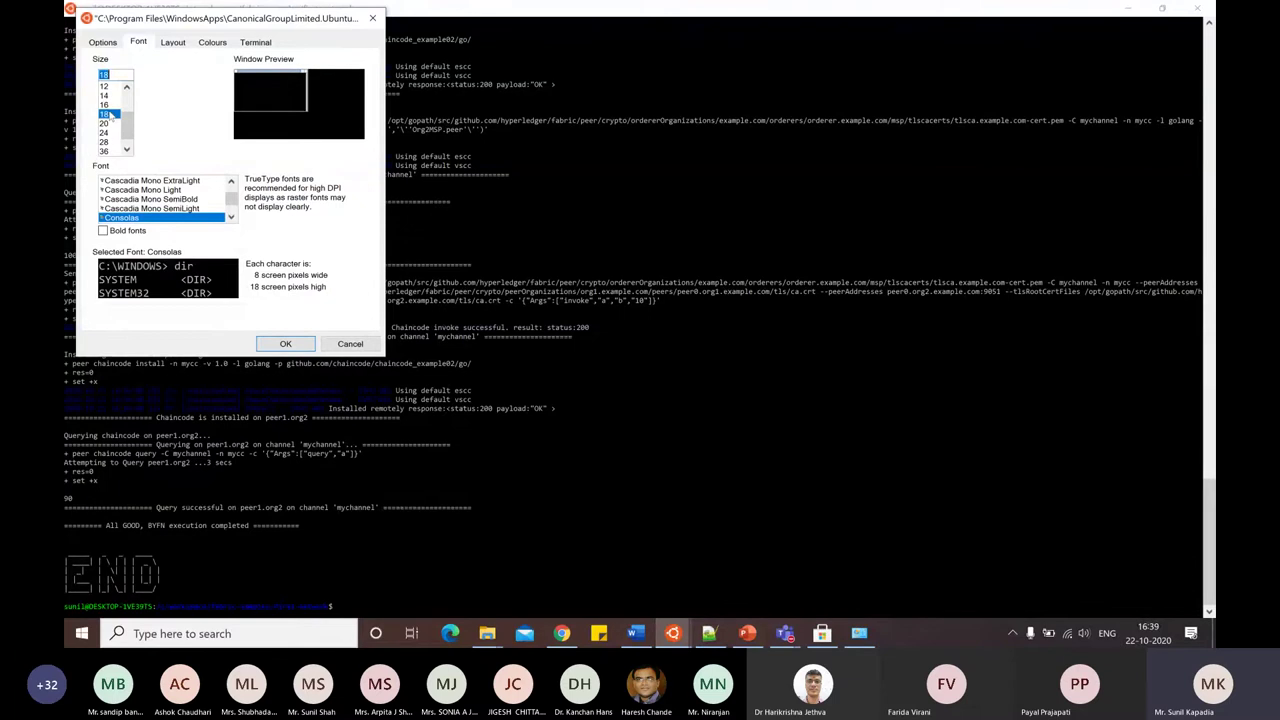
click(288, 348)
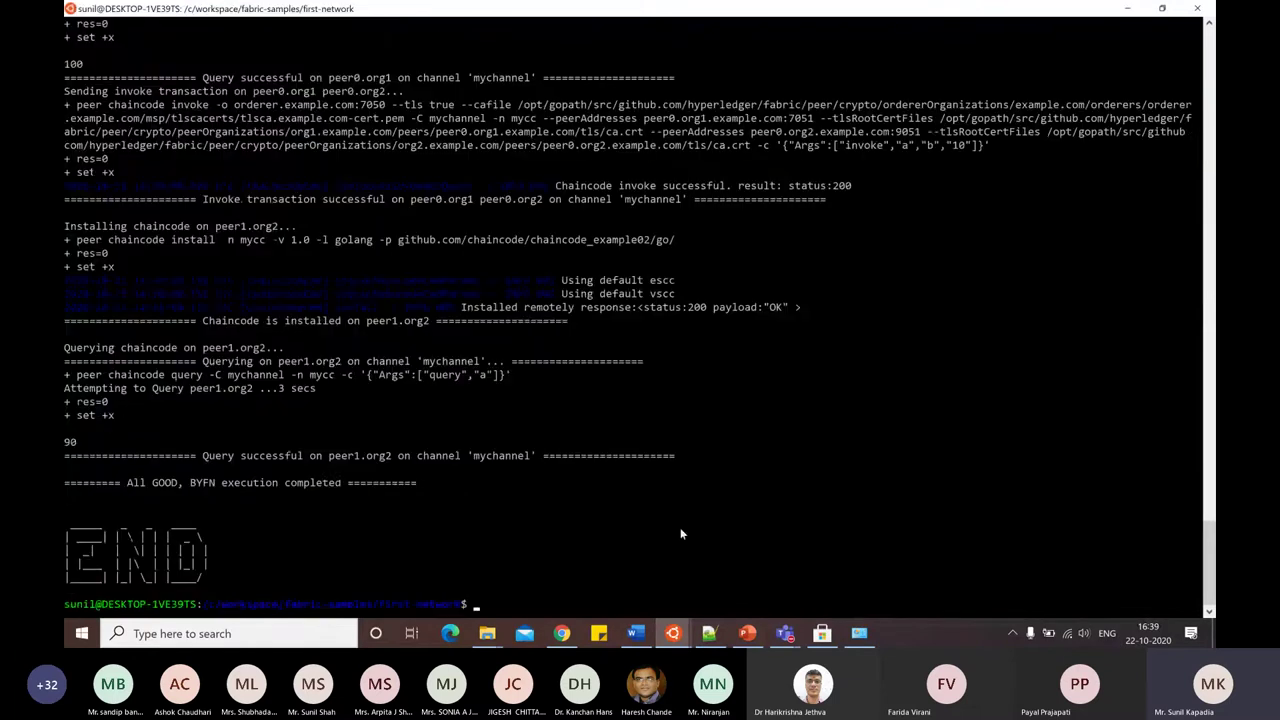
Examine the terminal output back to the ./byfn.sh up command and the certificate and genesis block generation.
scroll(803, 372, up, 15)
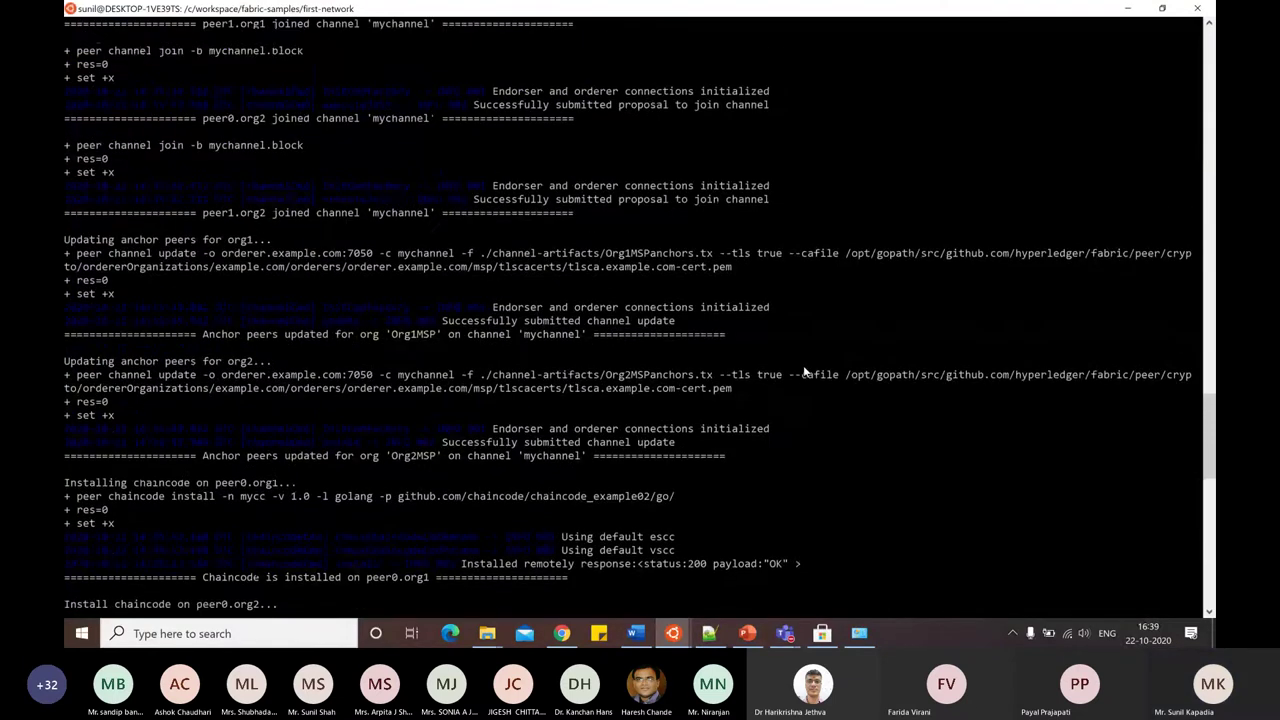
scroll(803, 372, up, 14)
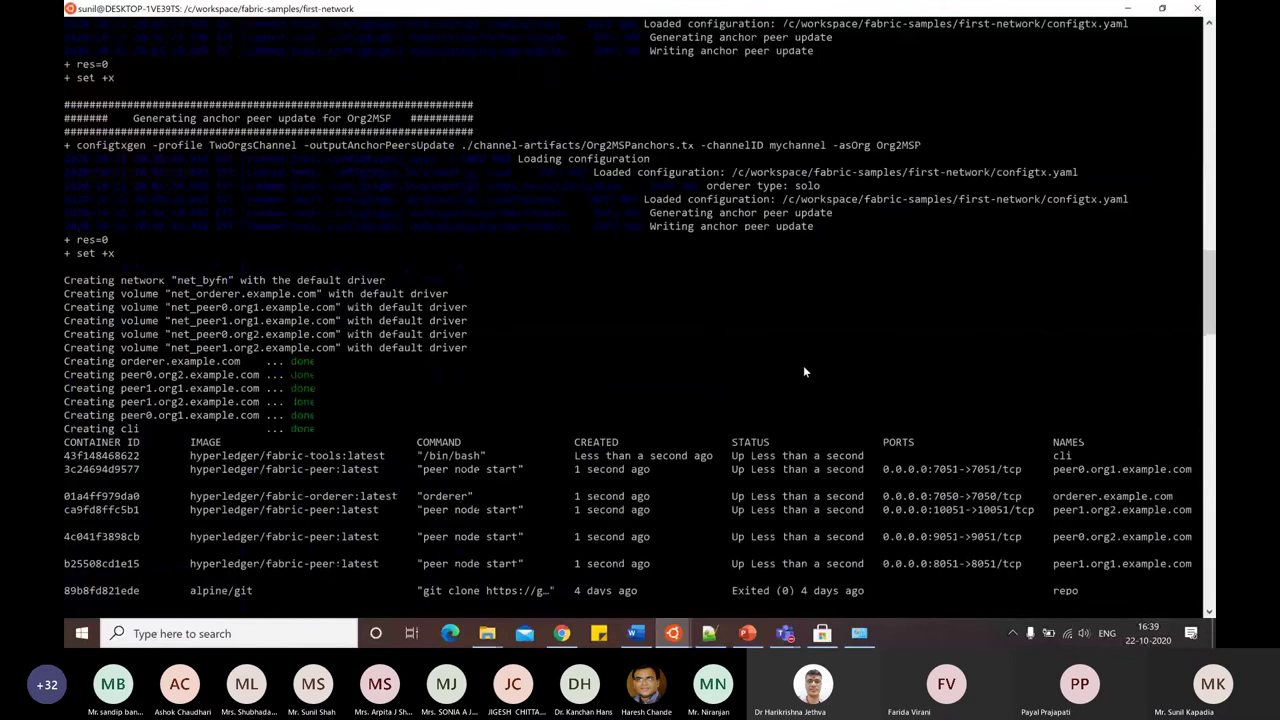
scroll(803, 372, up, 10)
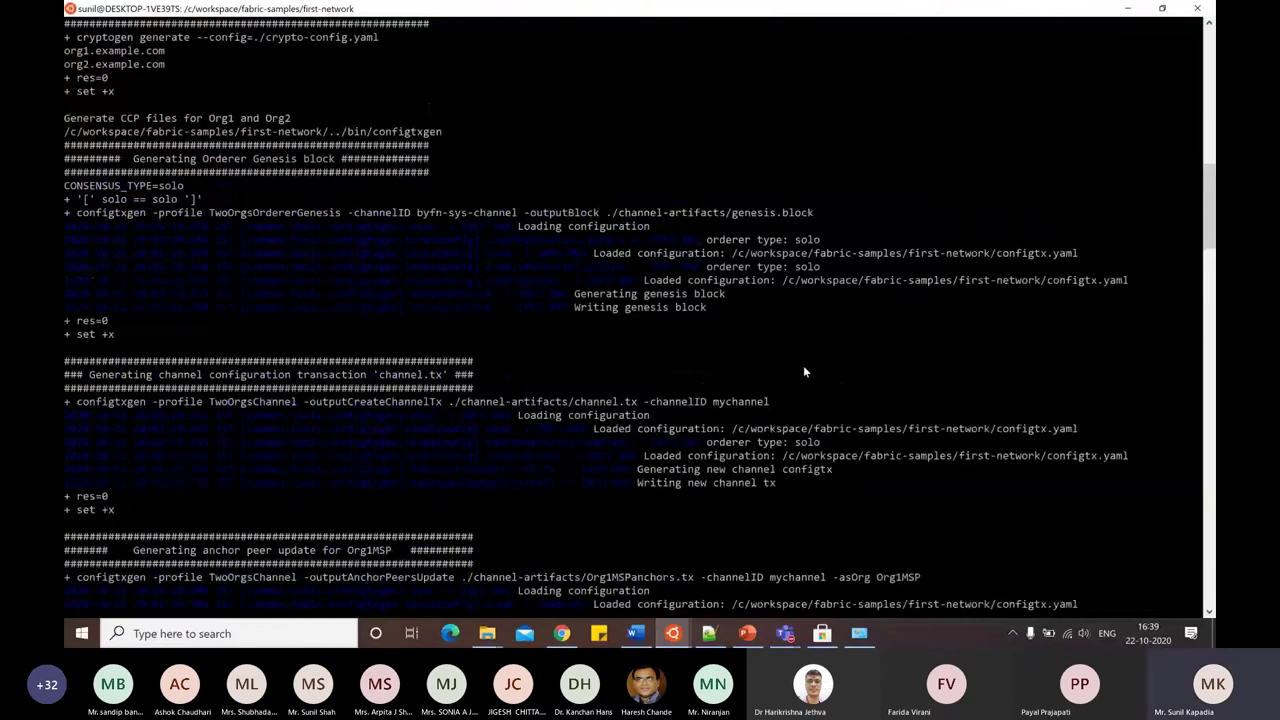
scroll(803, 372, up, 7)
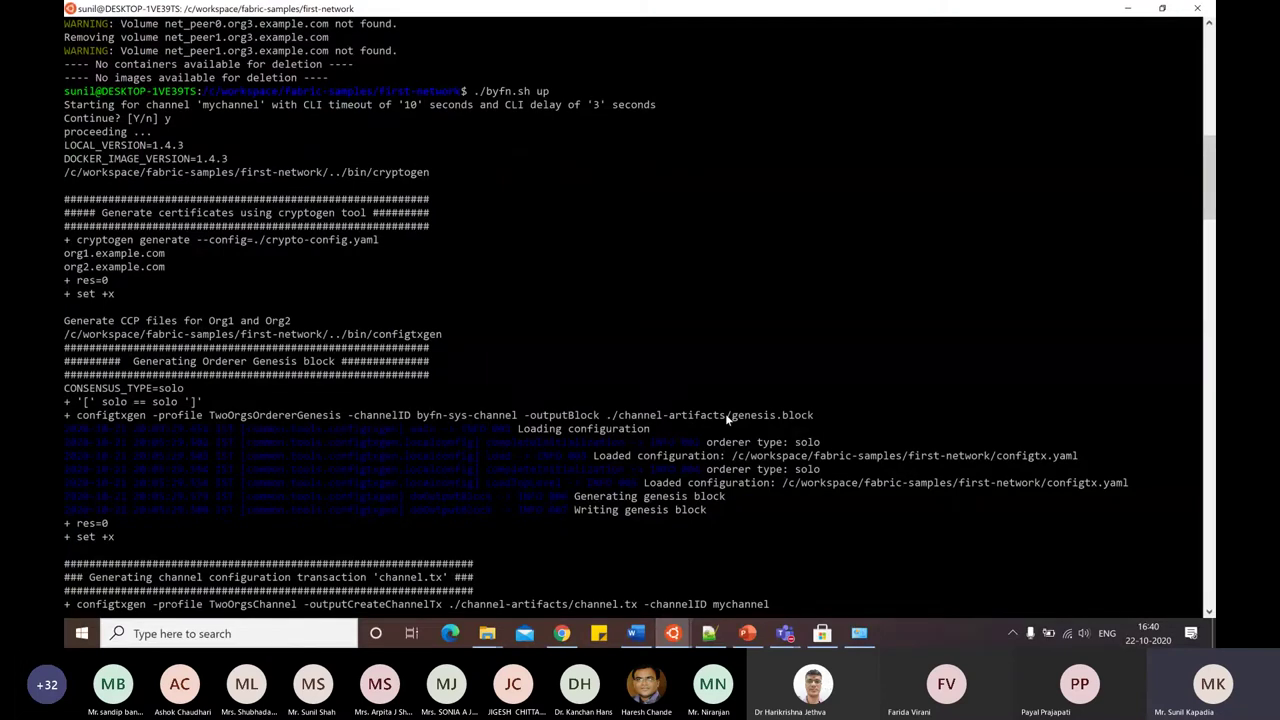
Switch to the fabric-samples window in File Explorer and open the channel-artifacts folder inside first-network.
click(487, 633)
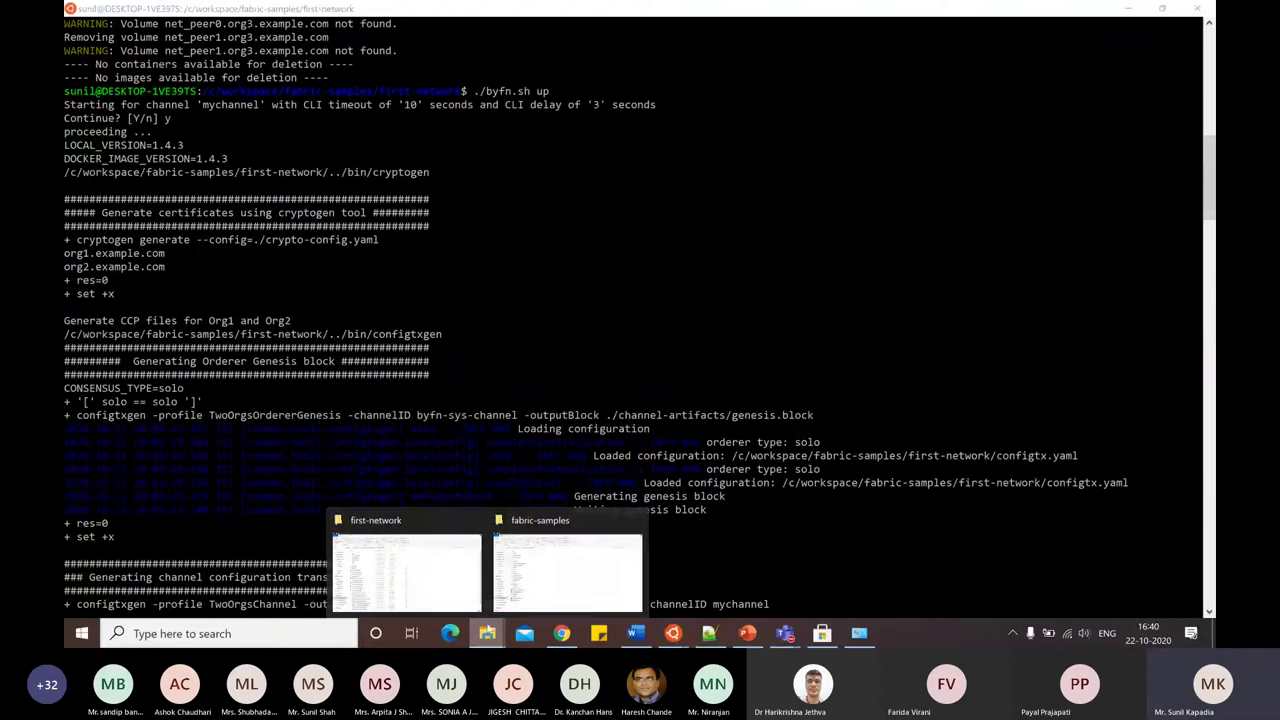
click(560, 587)
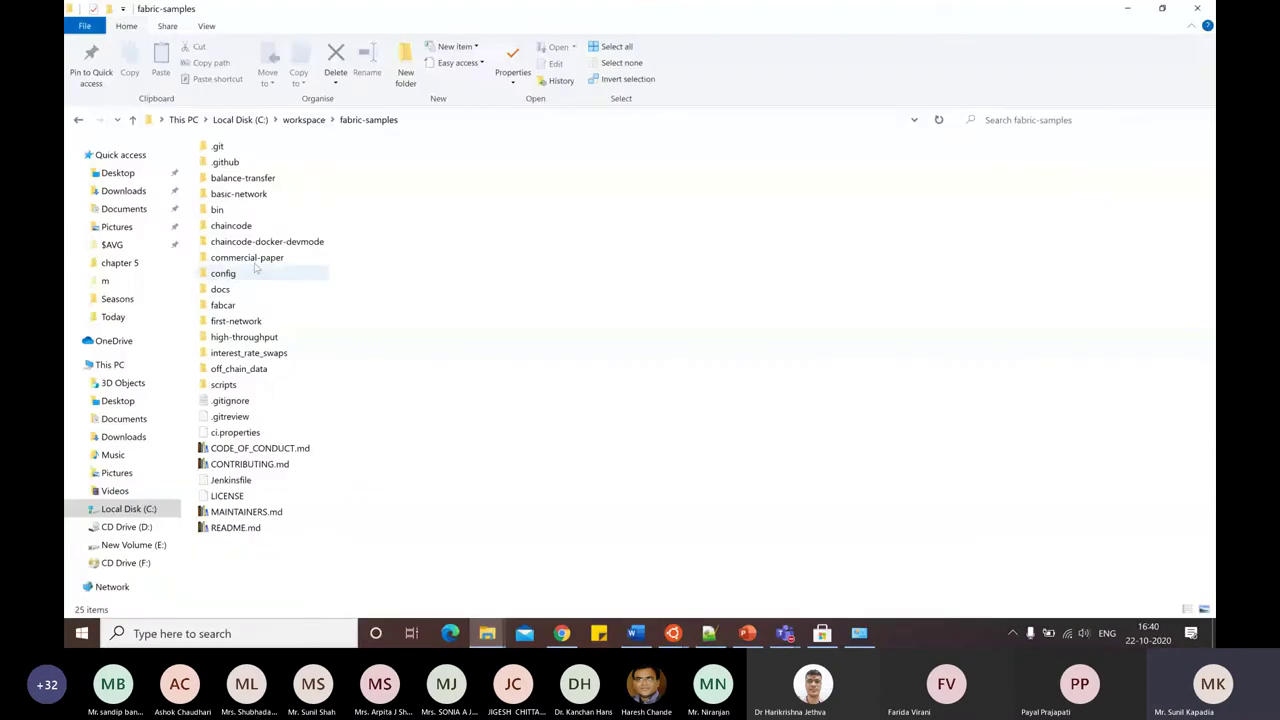
double_click(250, 226)
key(alt+Left)
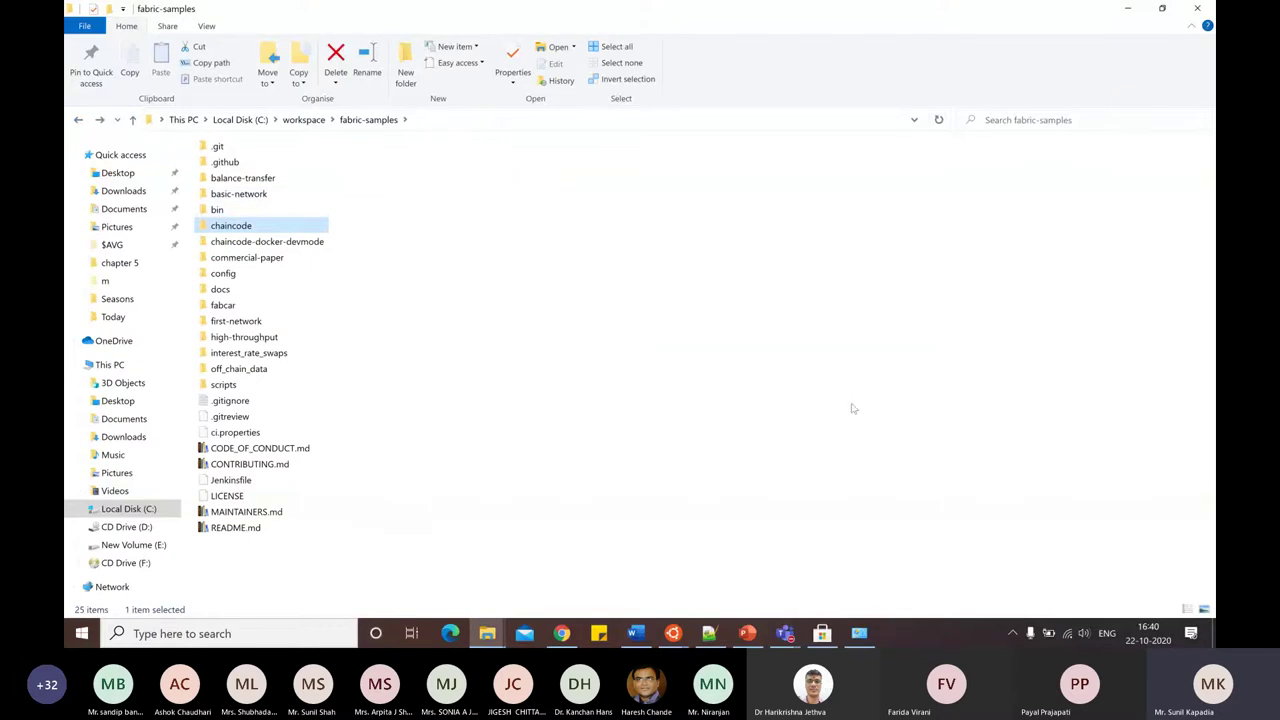
key(alt+Tab)
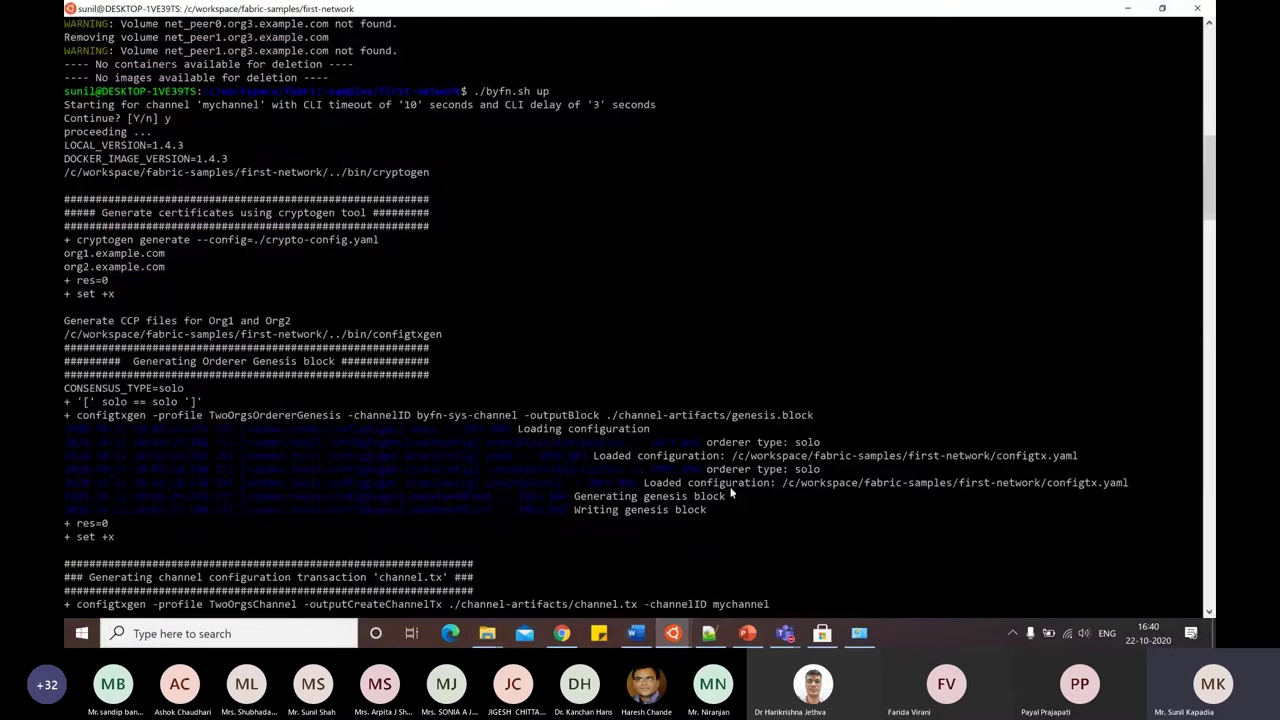
key(alt+Tab)
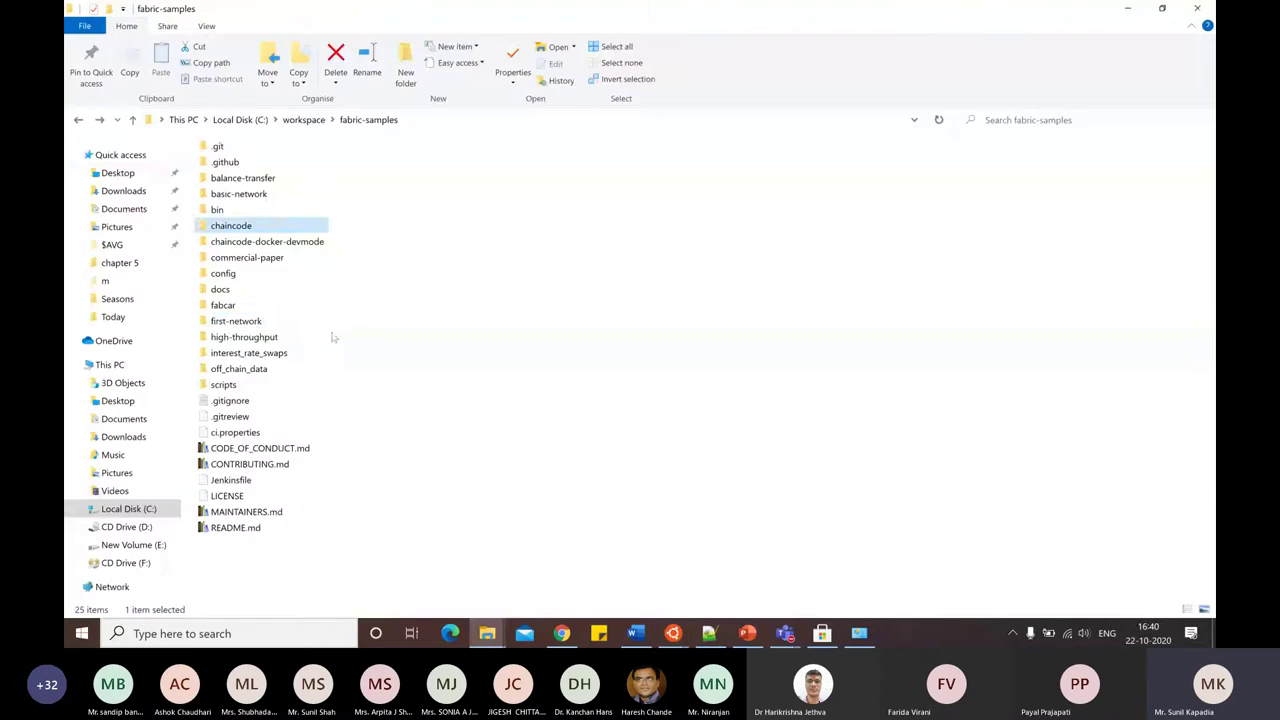
click(228, 324)
double_click(228, 324)
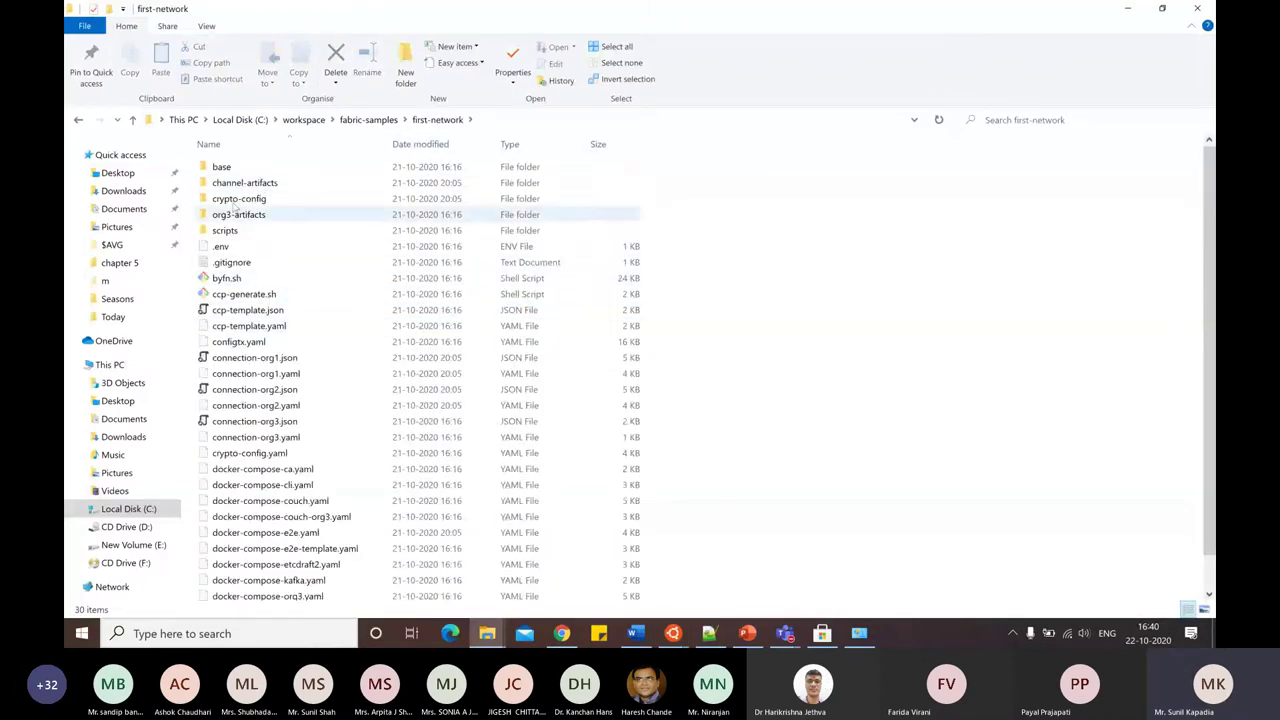
click(237, 186)
double_click(237, 186)
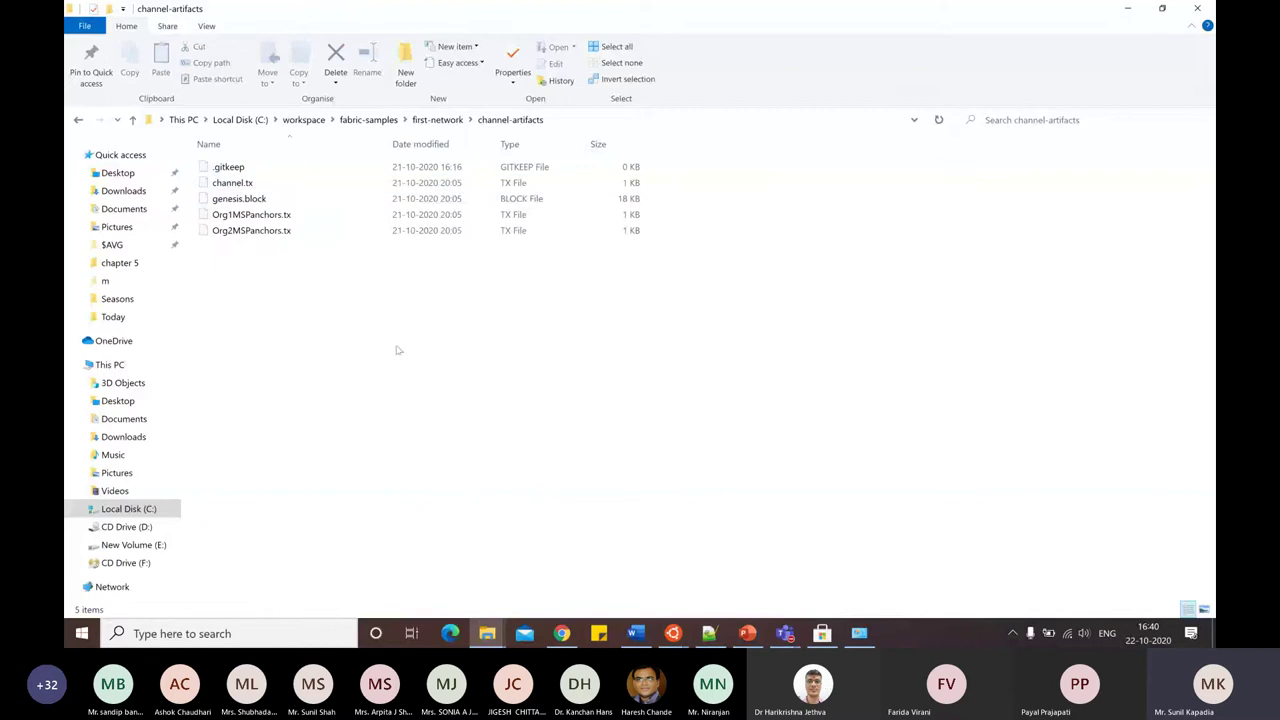
Open genesis.block in Notepad++ and examine the certificates it contains.
click(255, 200)
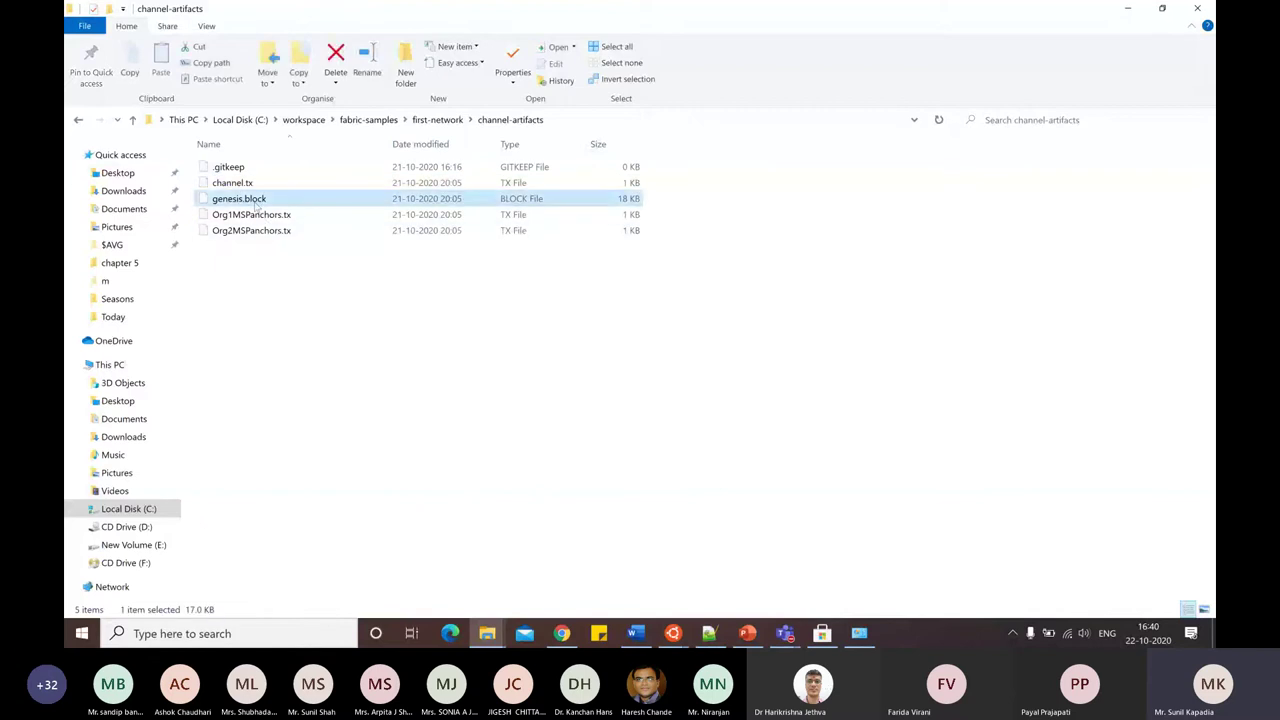
right_click(256, 205)
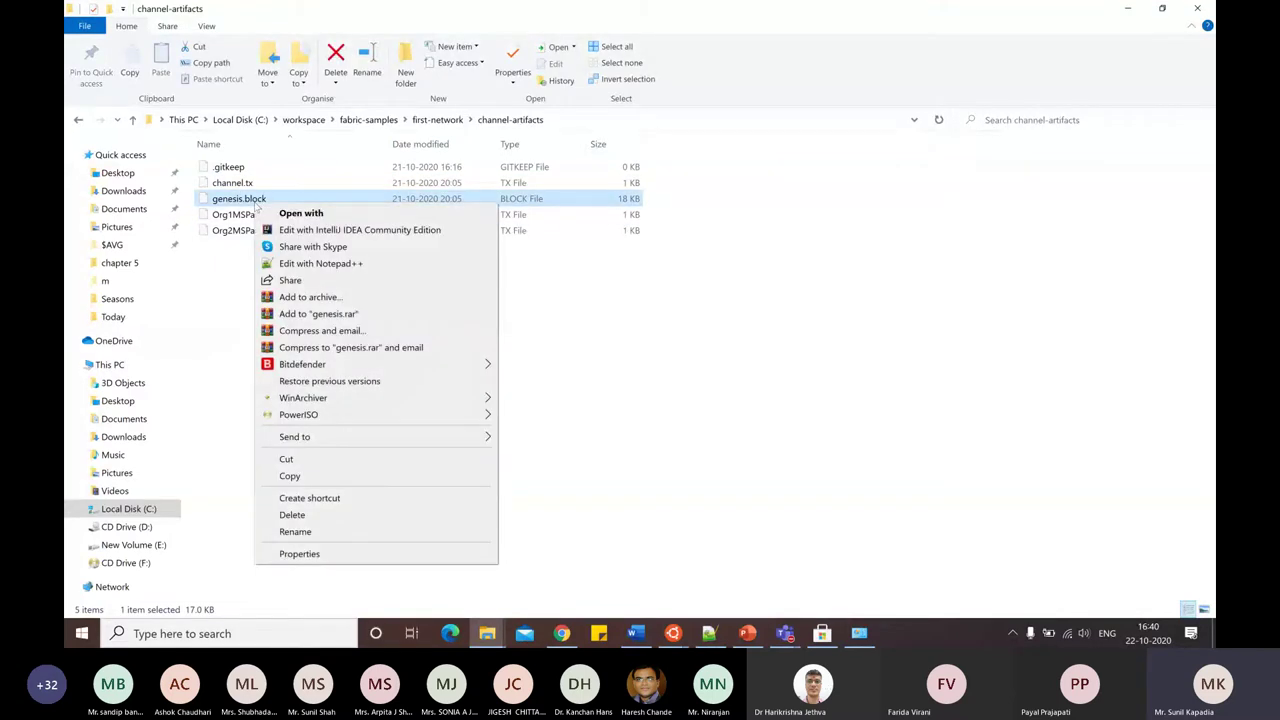
click(312, 265)
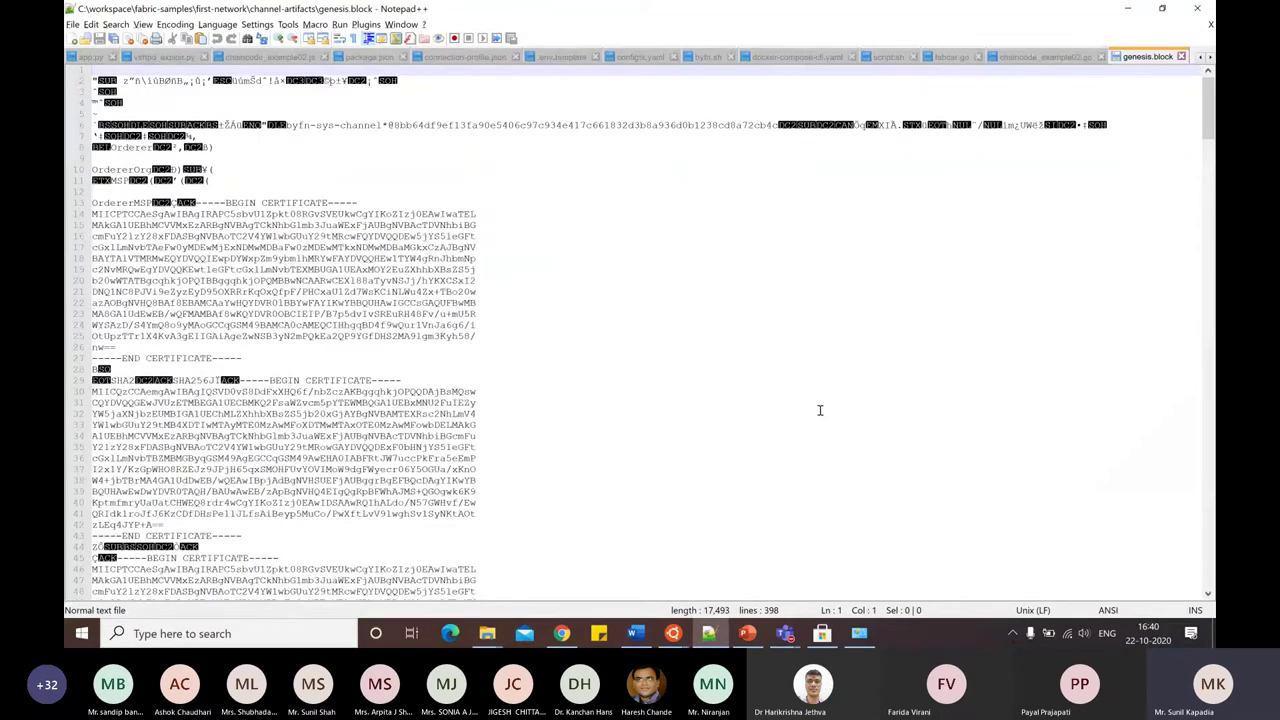
scroll(820, 410, down, 13)
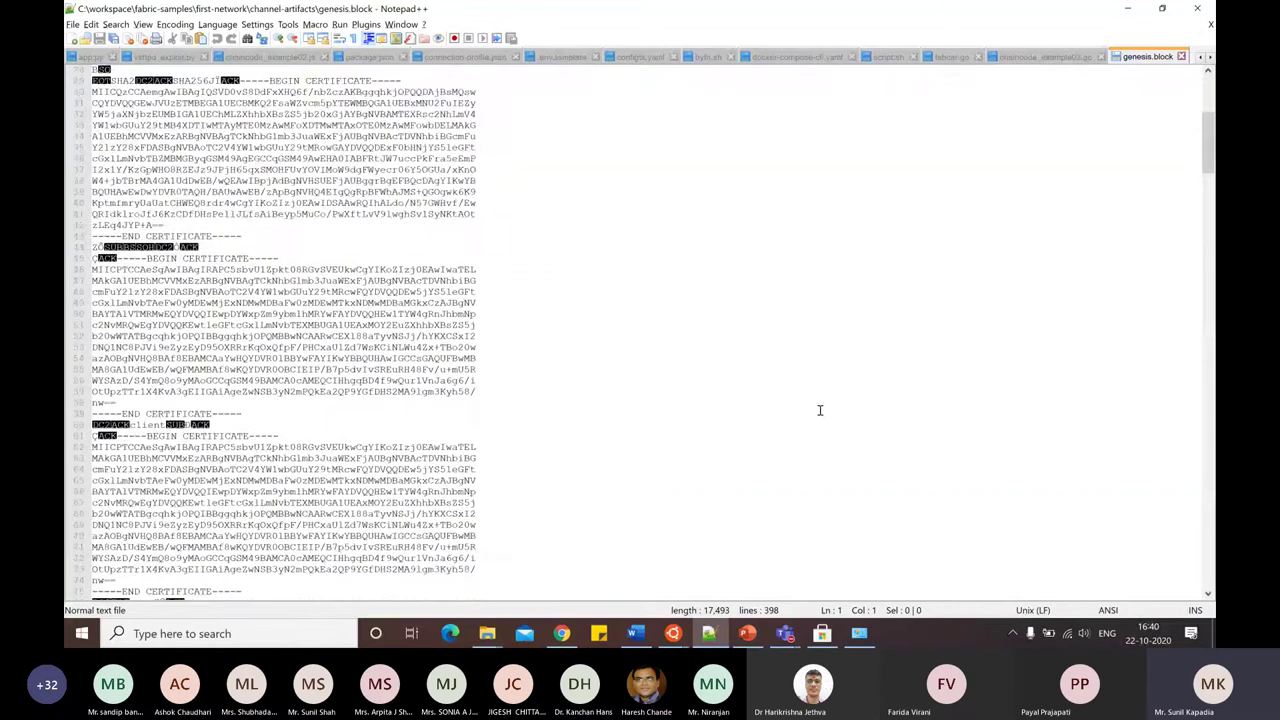
scroll(820, 410, down, 5)
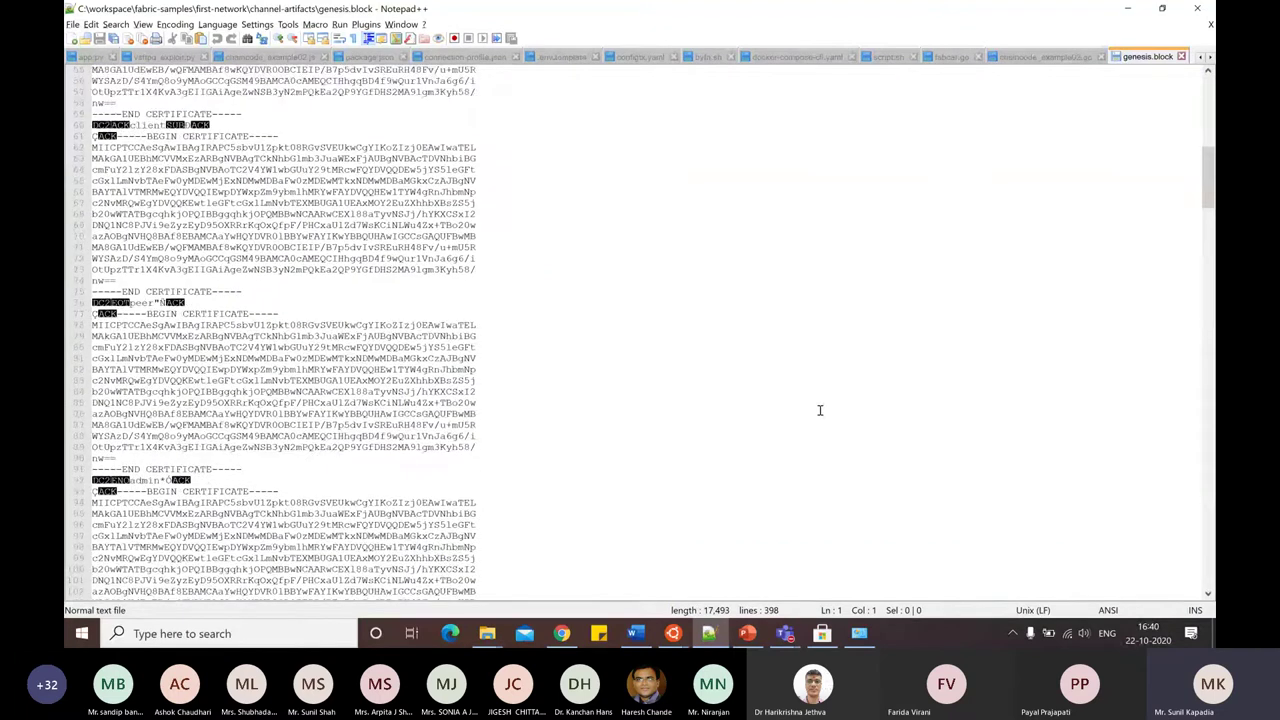
scroll(820, 410, up, 18)
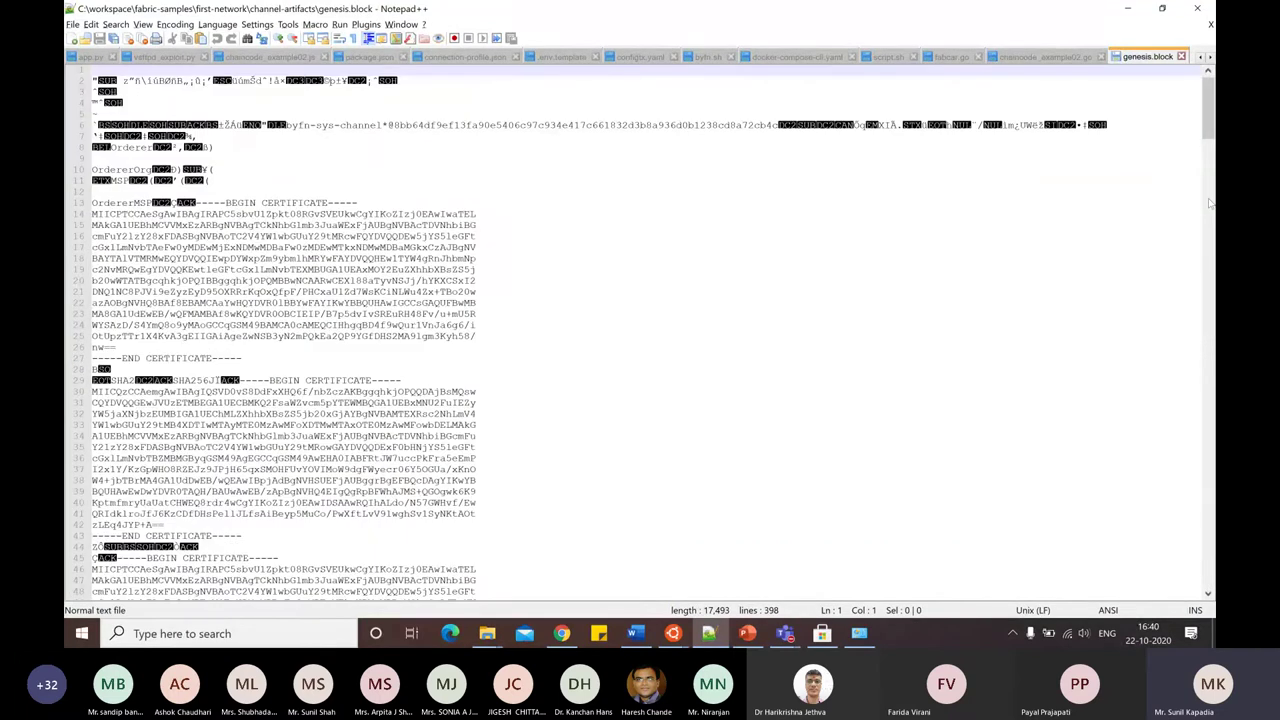
Close genesis.block and minimise Notepad++ to return to the channel-artifacts folder.
click(1182, 56)
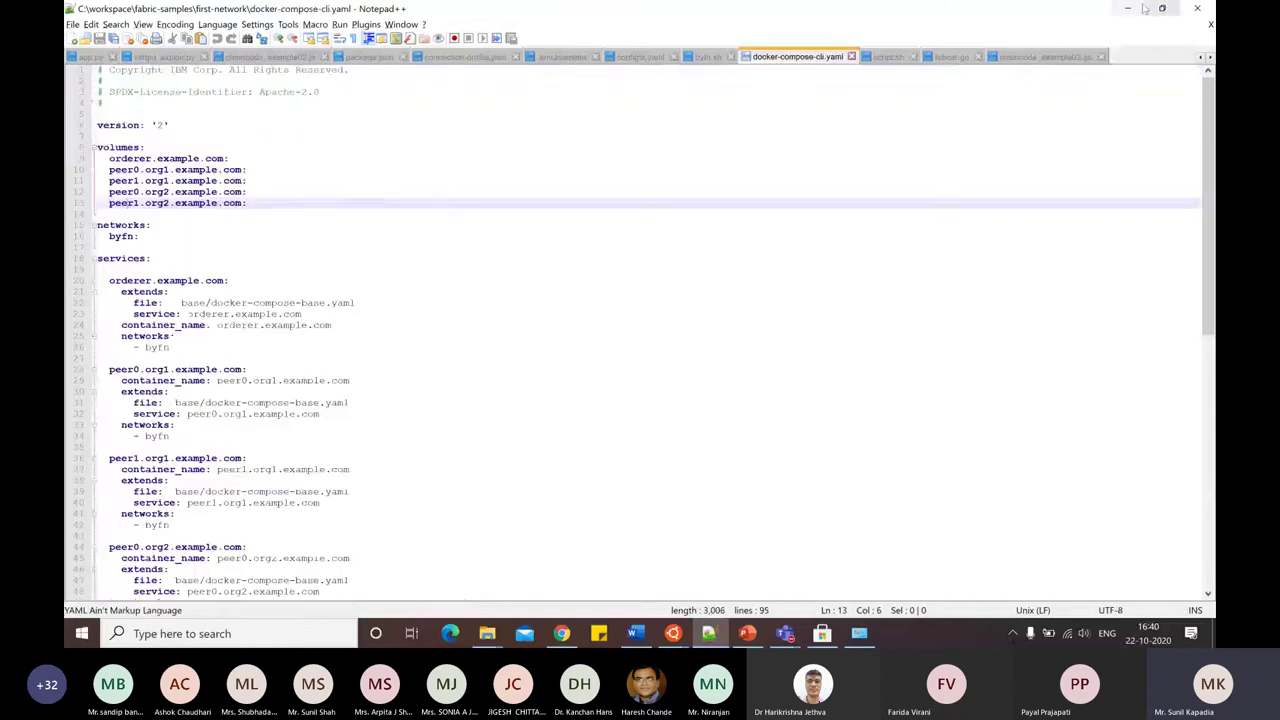
click(1127, 8)
click(655, 432)
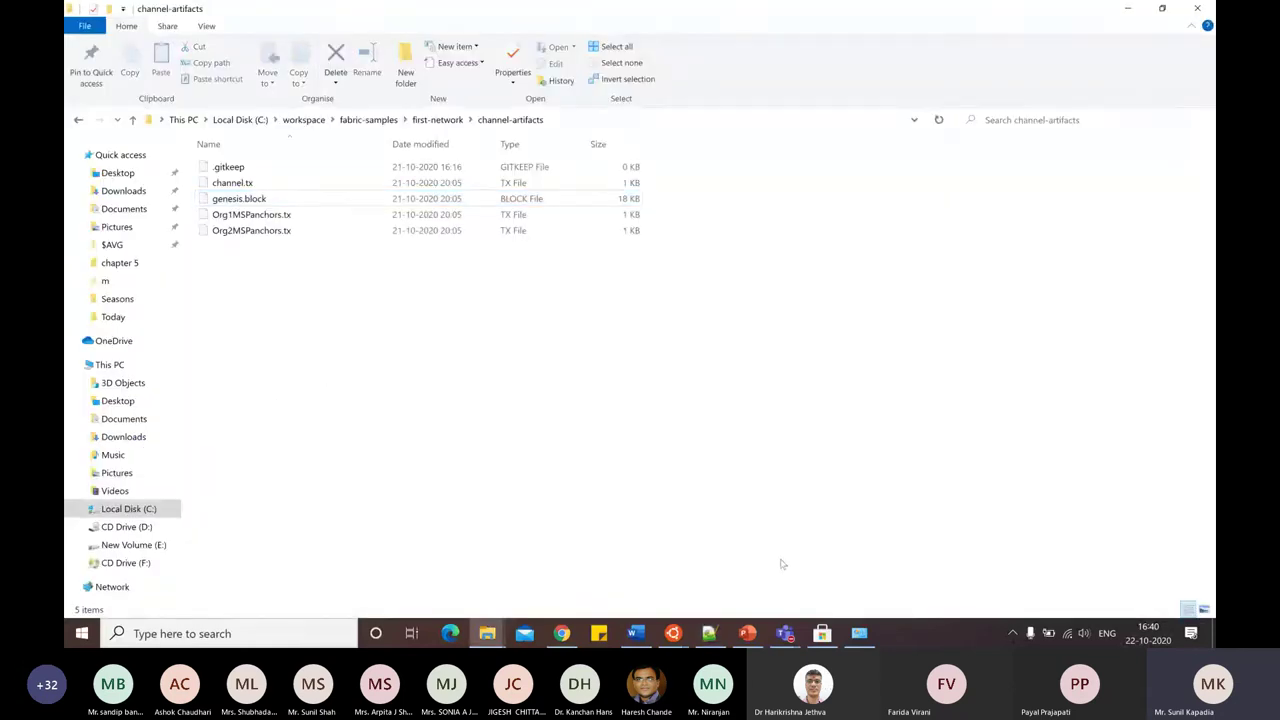
Revisit the ./byfn.sh up output in the terminal, and open byfn.sh from the first-network folder in Notepad++.
mouse_move(665, 638)
click(590, 567)
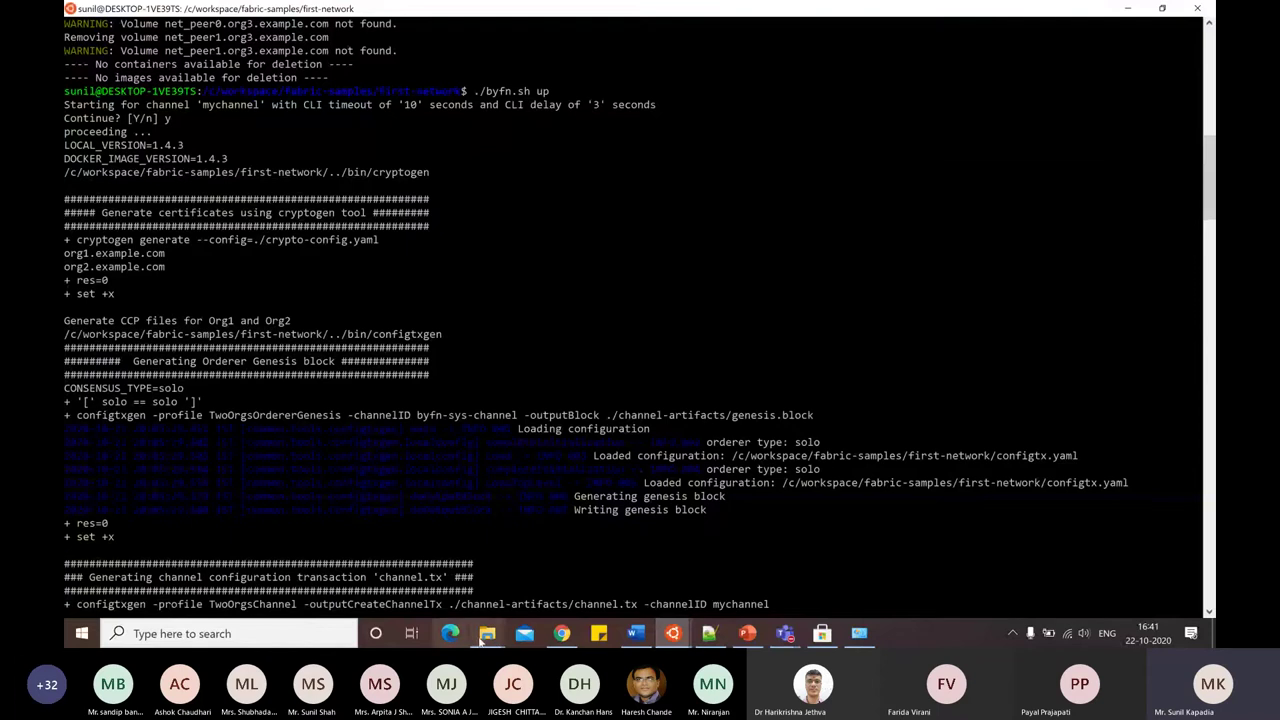
mouse_move(487, 632)
click(560, 585)
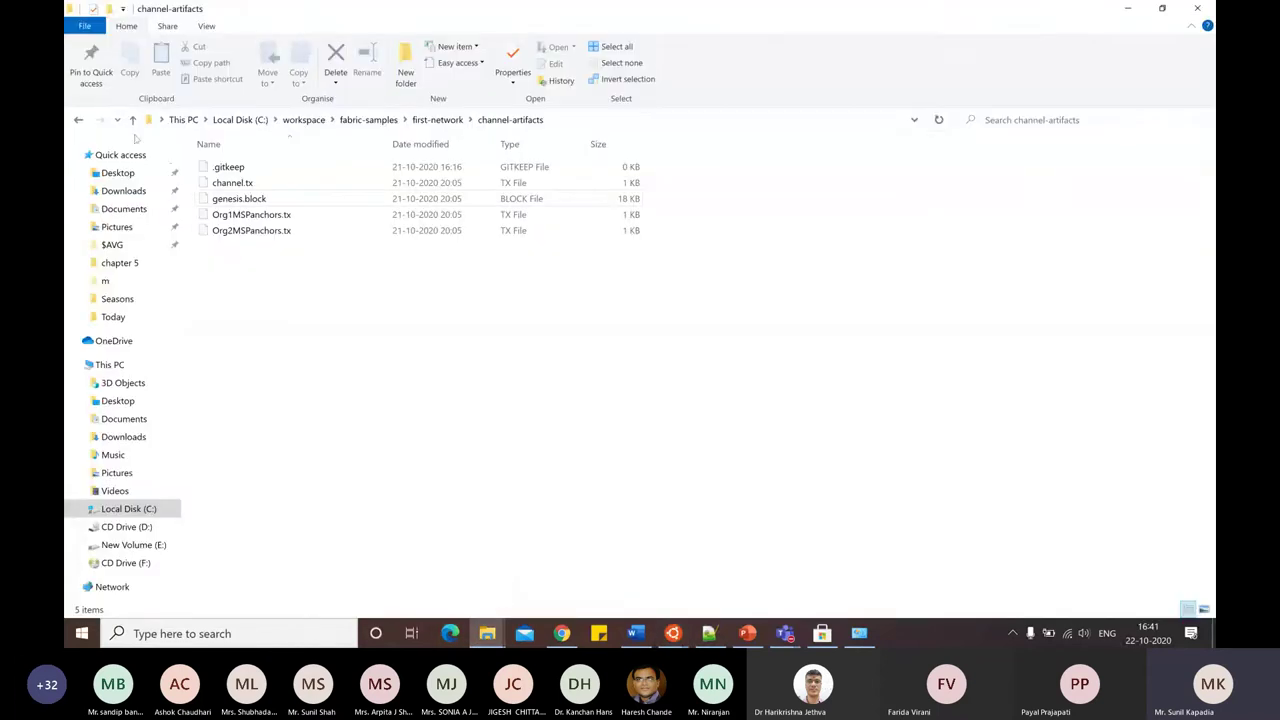
click(80, 120)
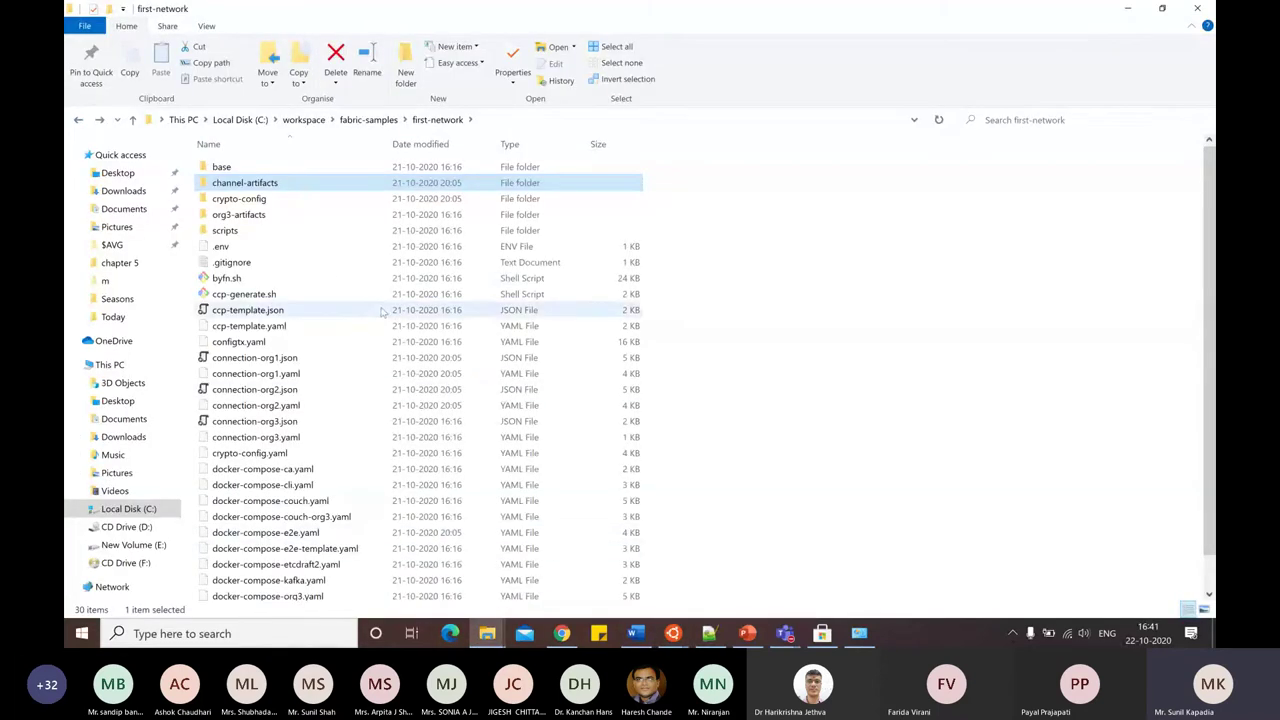
click(239, 279)
right_click(240, 280)
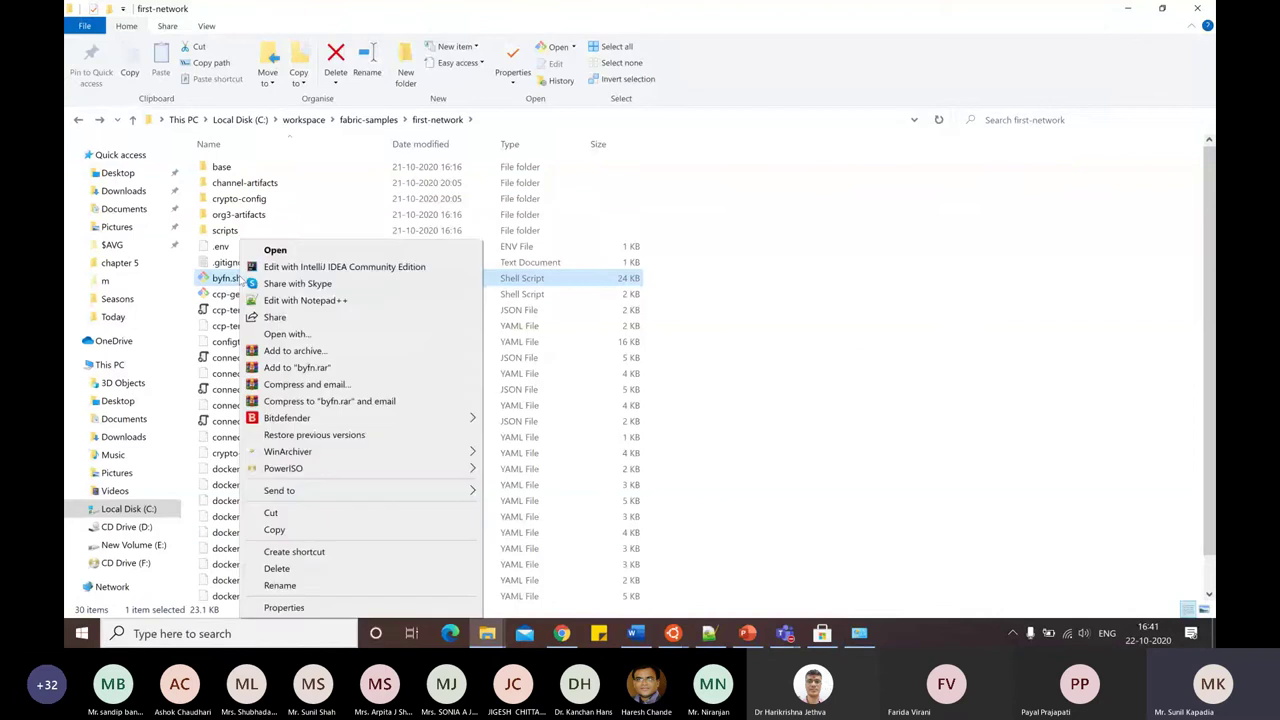
click(305, 300)
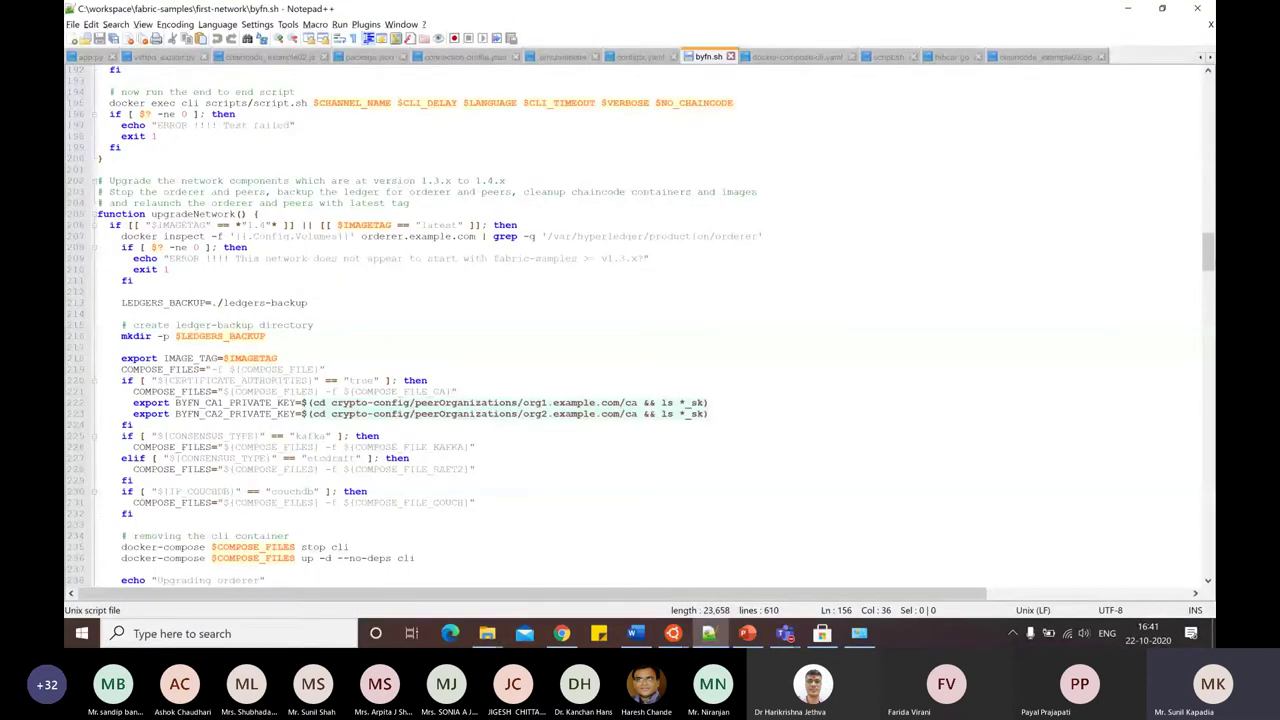
Examine the header comments and the printHelp usage modes and options in byfn.sh.
scroll(565, 389, up, 20)
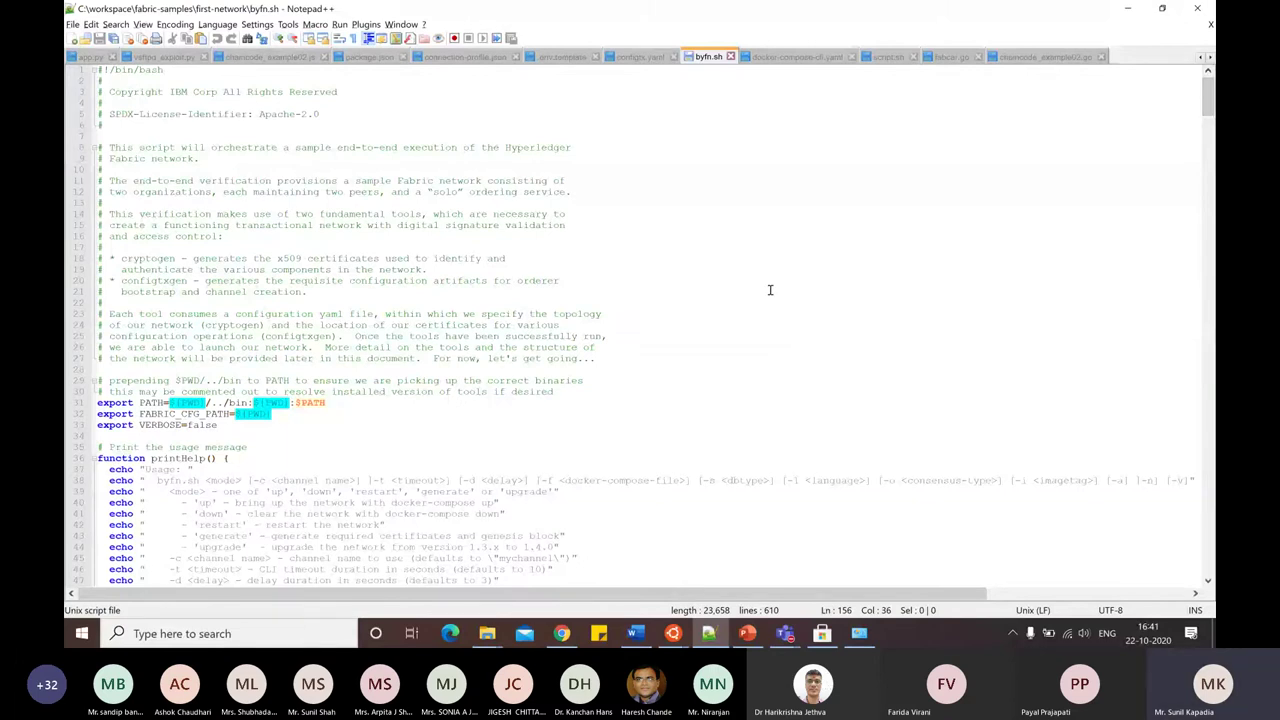
scroll(770, 290, down, 5)
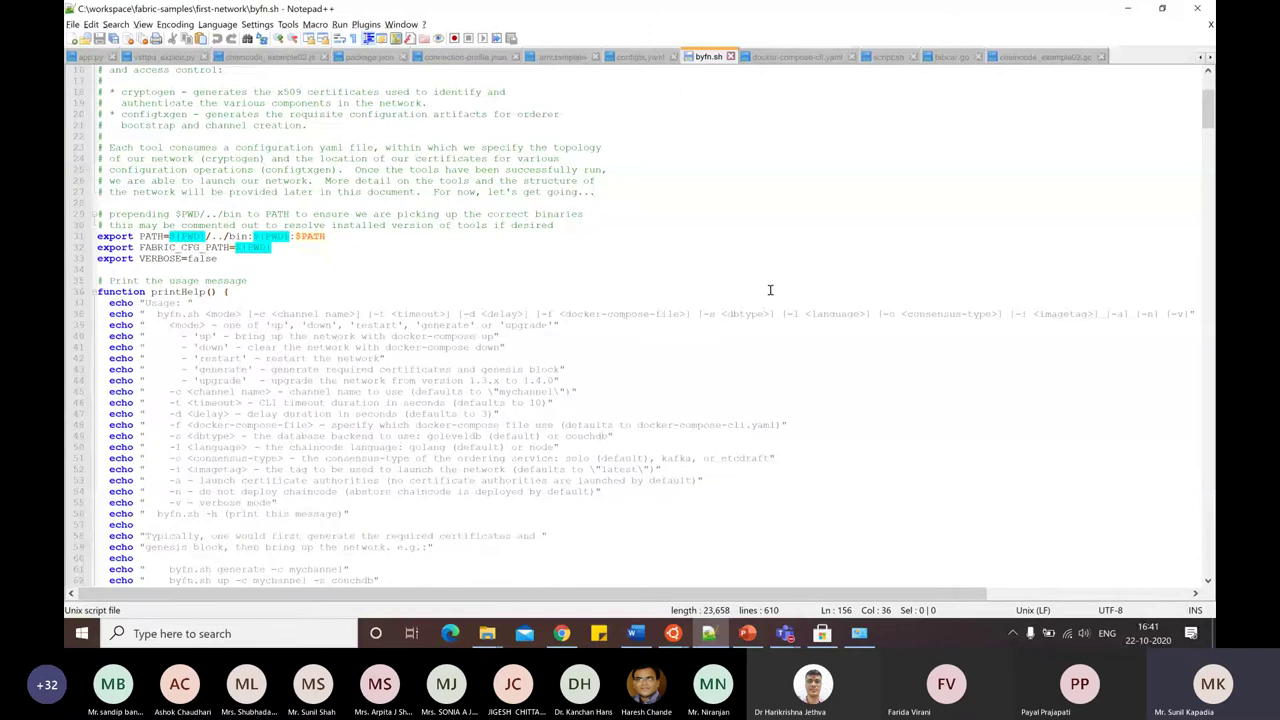
scroll(770, 290, down, 1)
scroll(770, 290, down, 2)
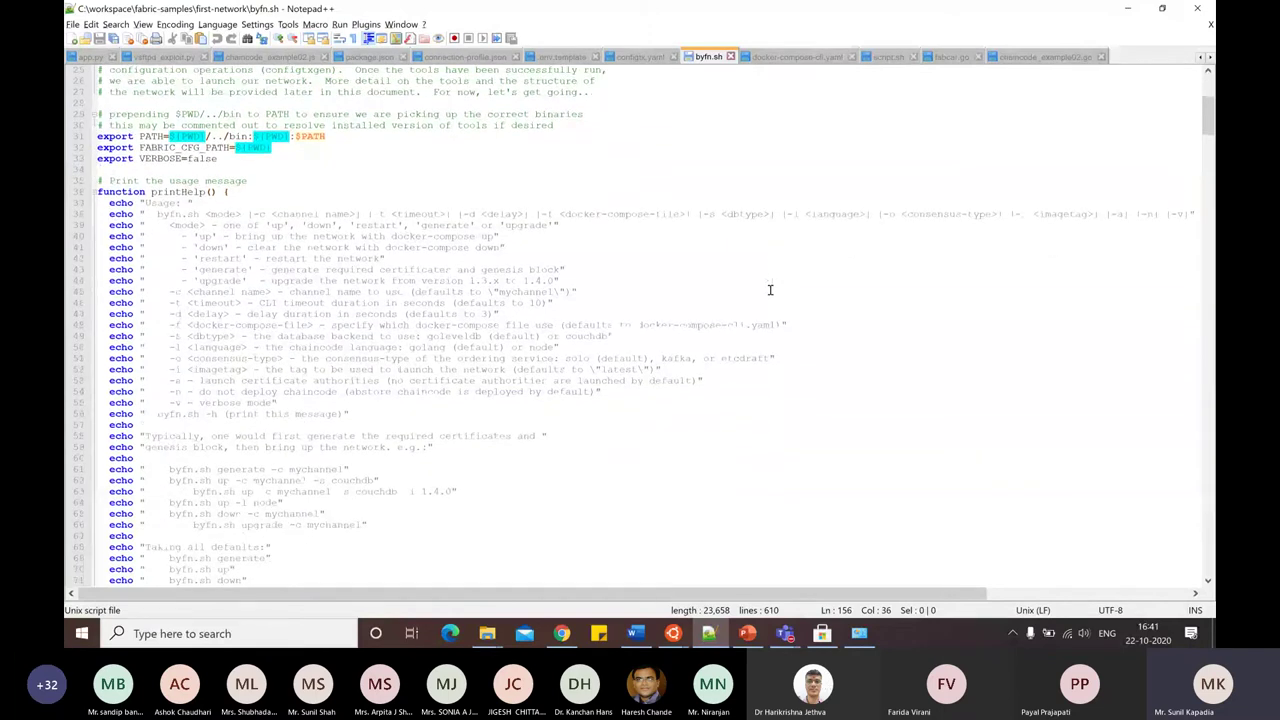
scroll(770, 290, down, 5)
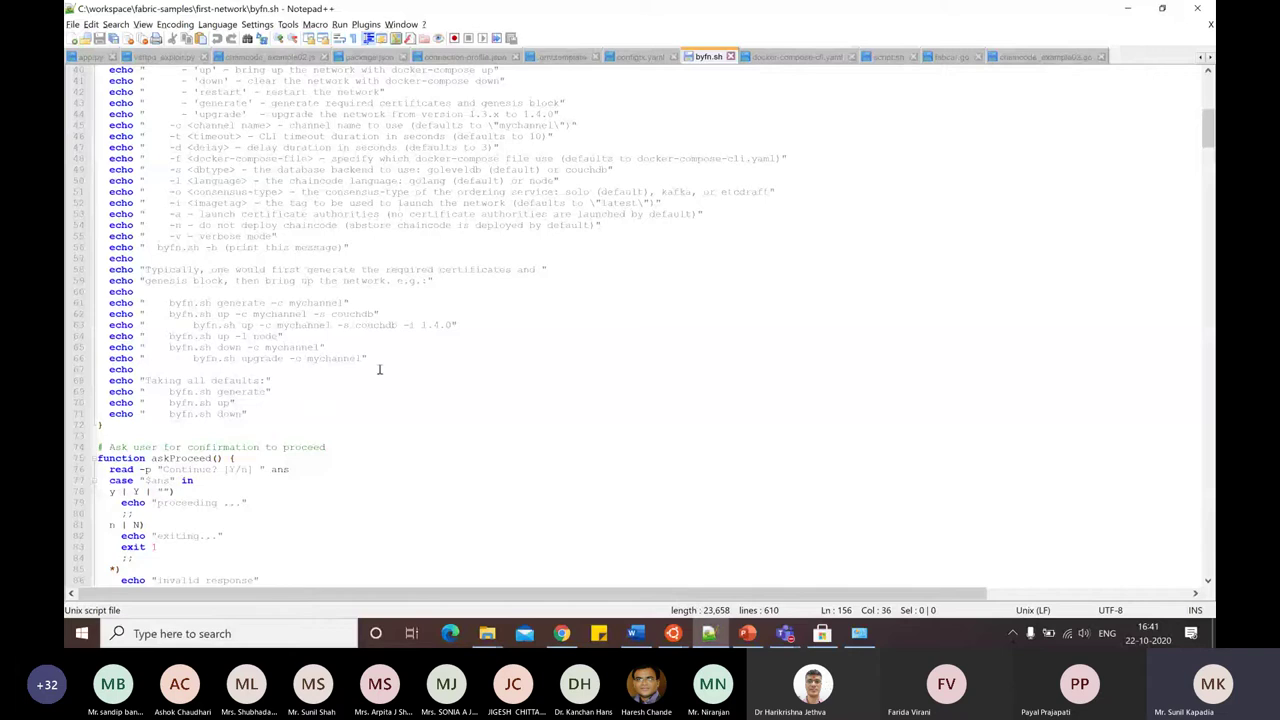
Examine the example commands, the container and image clean-up functions, and the checkPrereqs function in byfn.sh.
drag(380, 370, 170, 290)
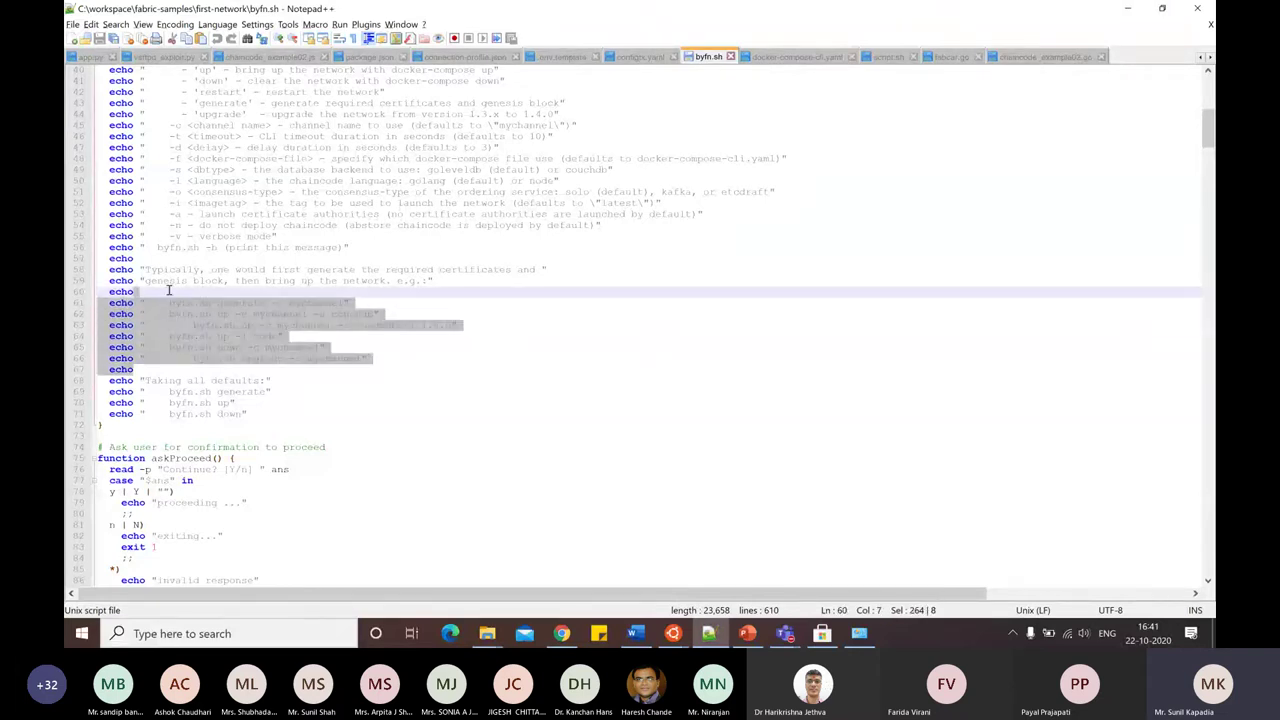
click(552, 423)
scroll(552, 423, down, 3)
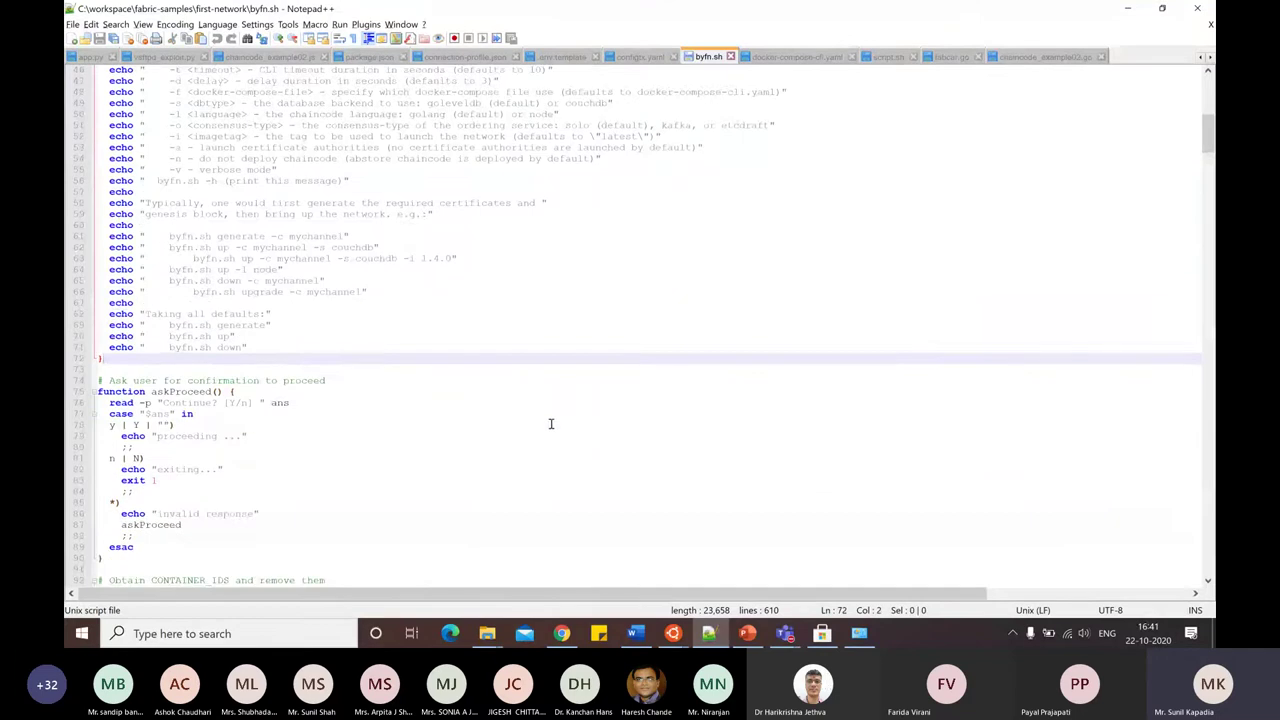
scroll(338, 407, down, 11)
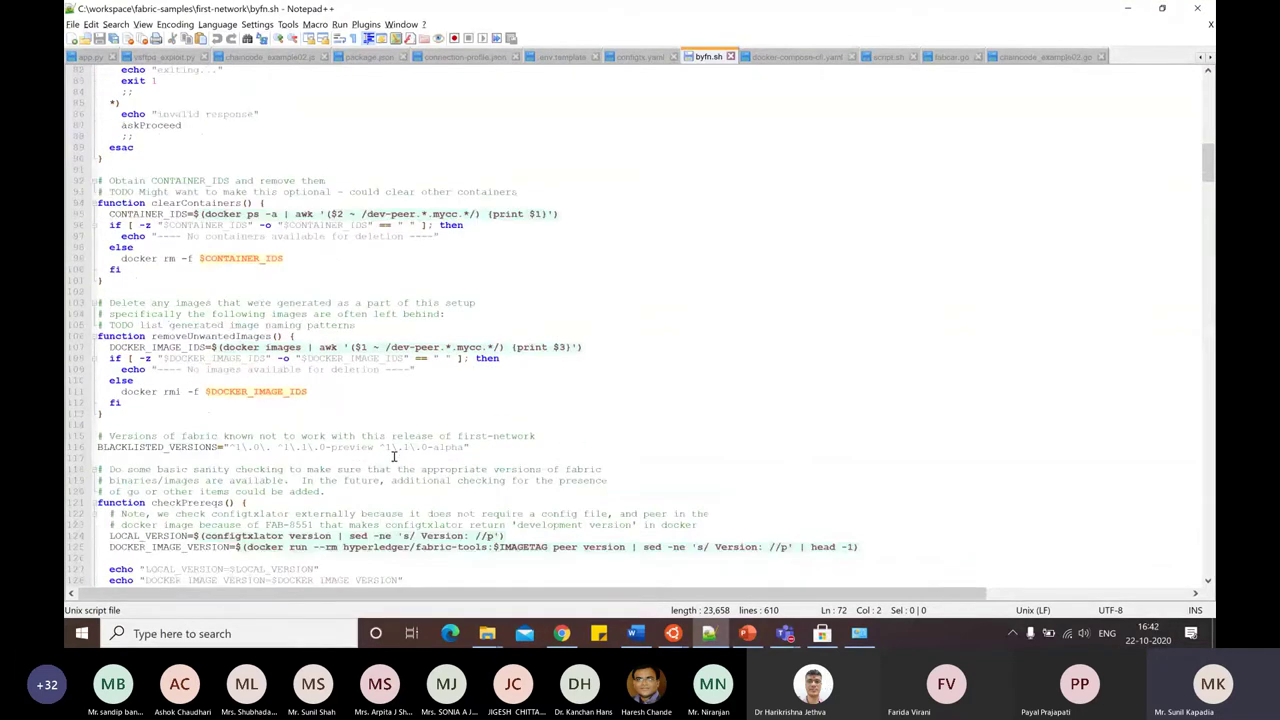
scroll(823, 457, down, 4)
scroll(823, 457, down, 6)
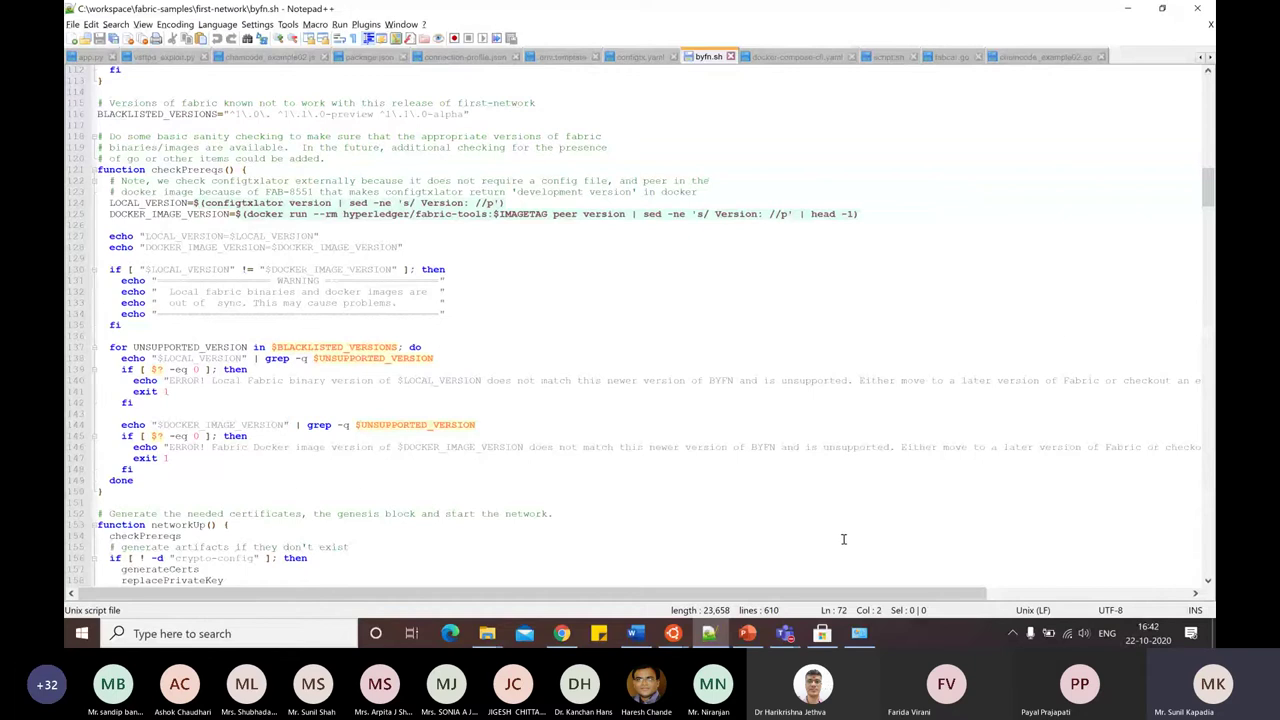
Switch to the Ubuntu terminal and review the container creation and chaincode query and invoke output, glancing at the first-network folder in between.
click(673, 633)
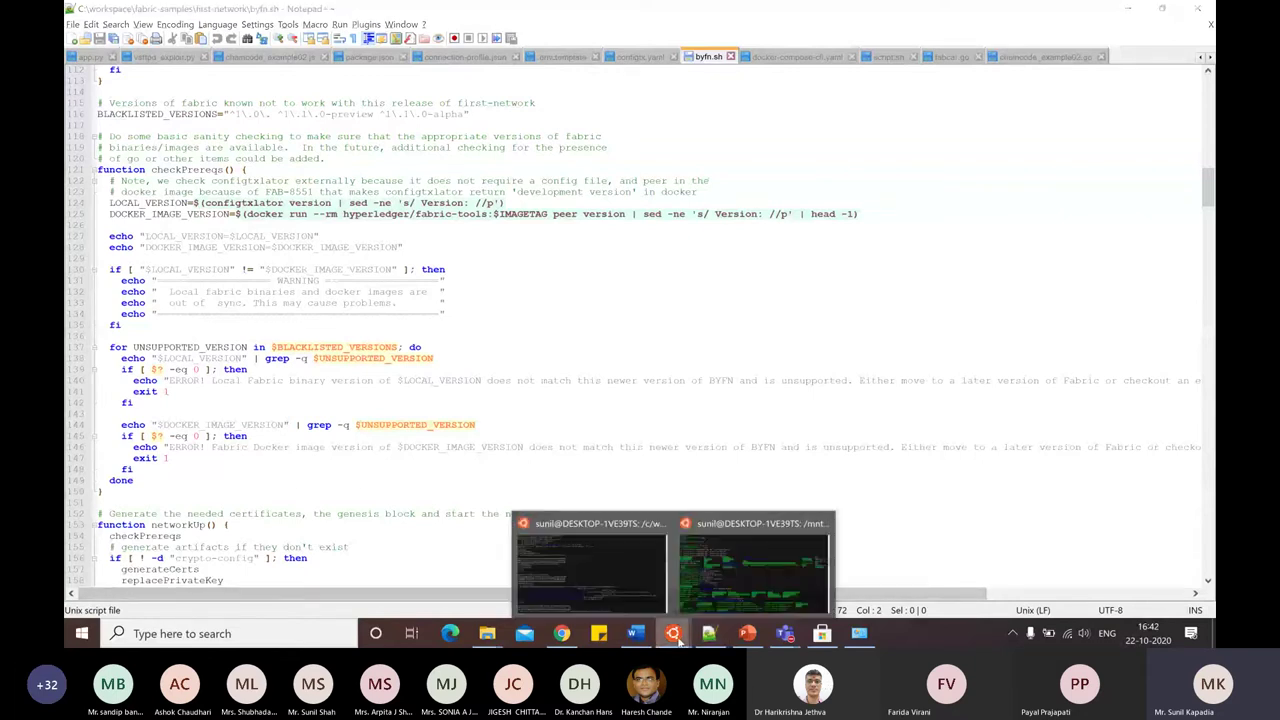
click(610, 586)
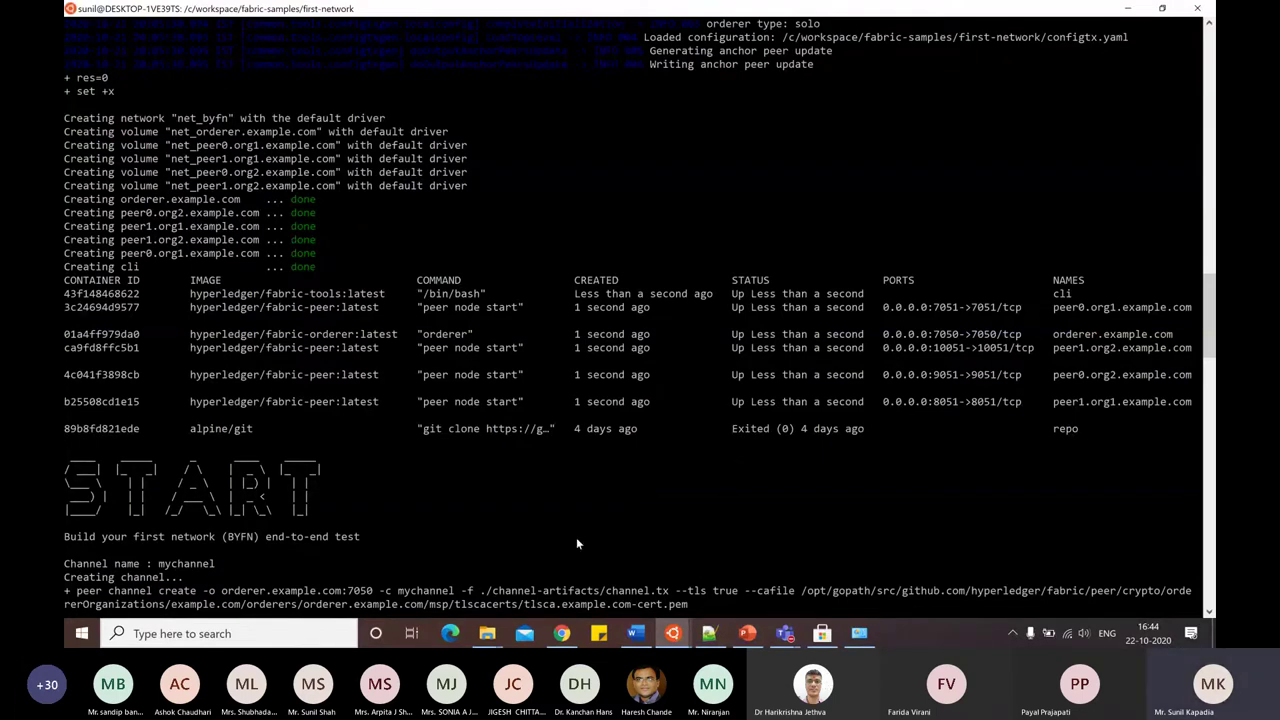
mouse_move(486, 633)
click(567, 588)
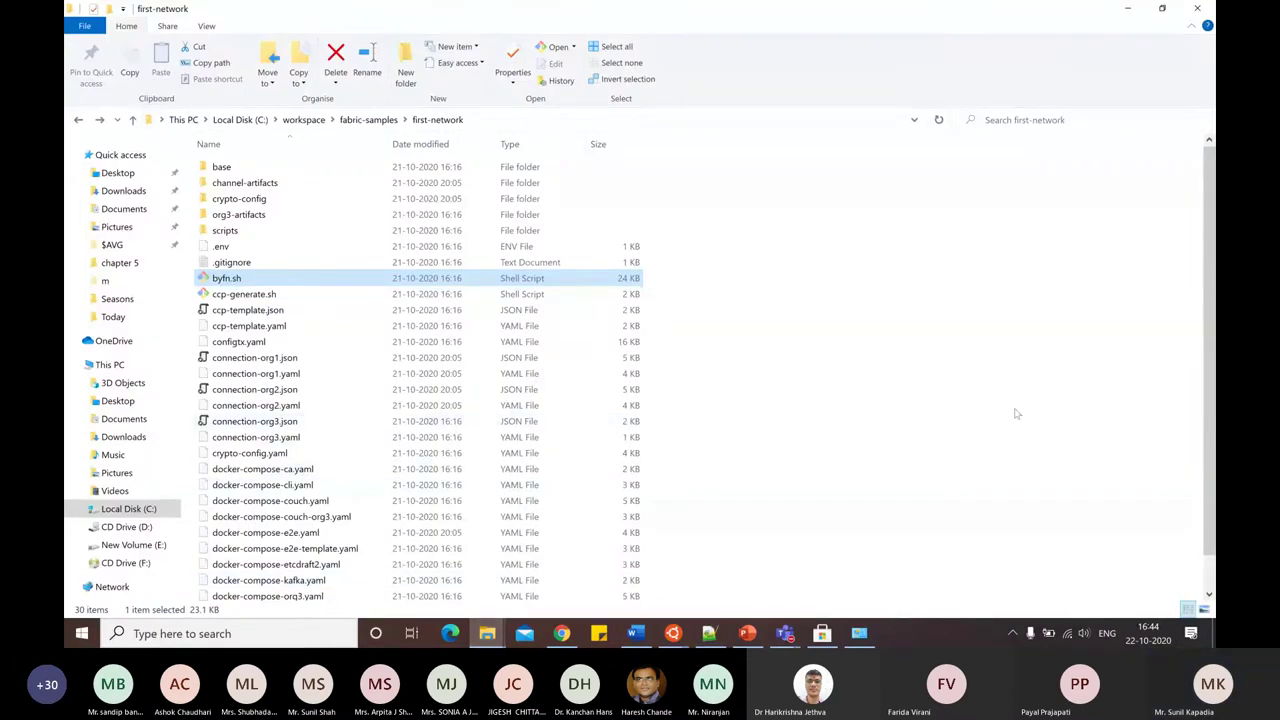
click(882, 322)
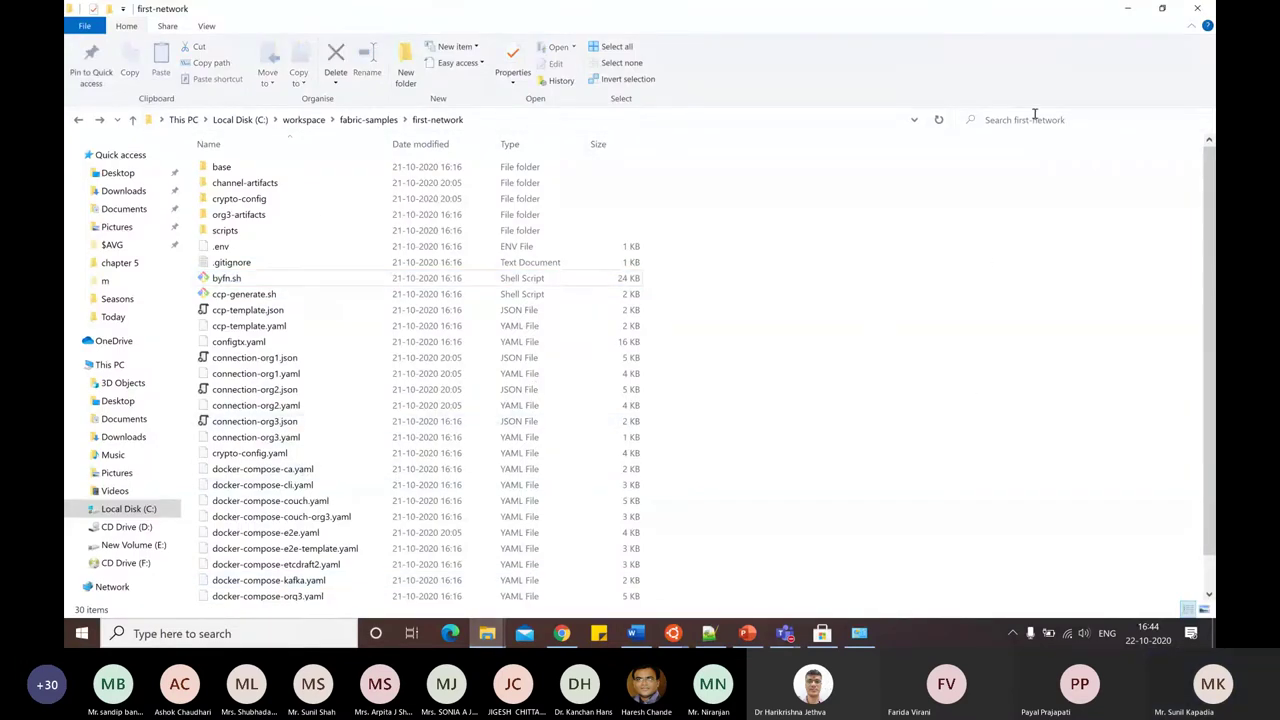
click(1127, 8)
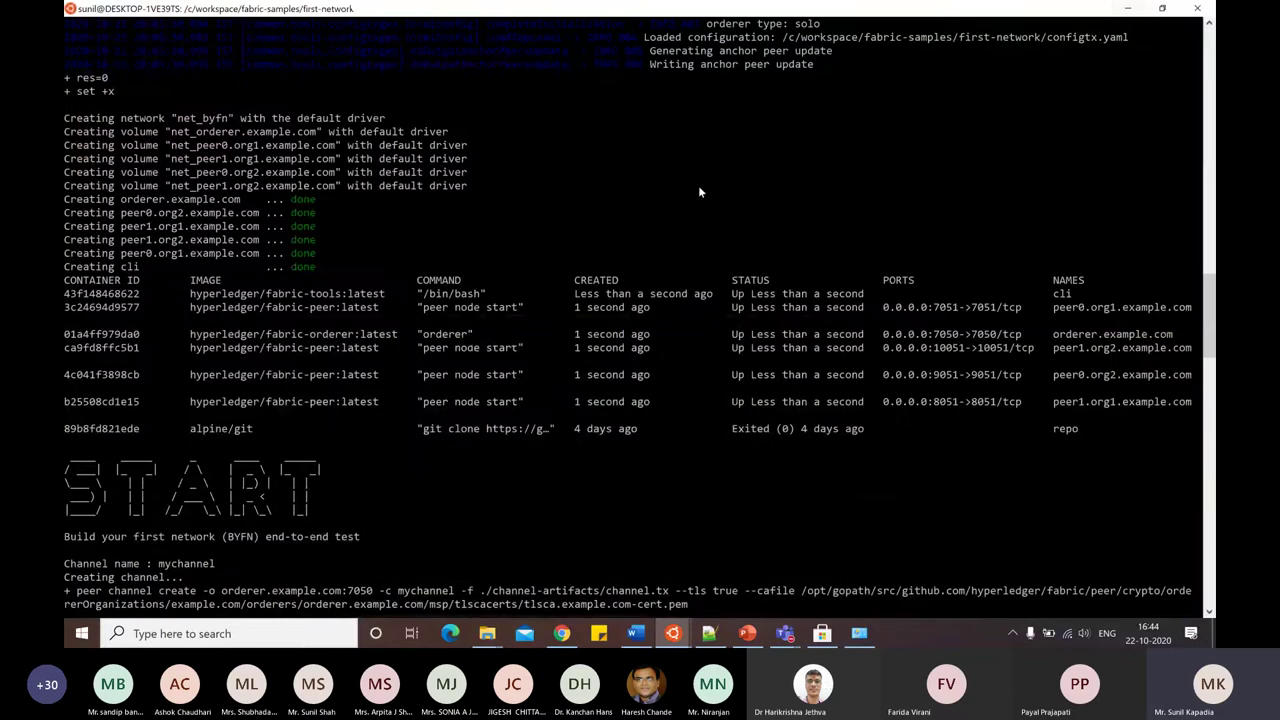
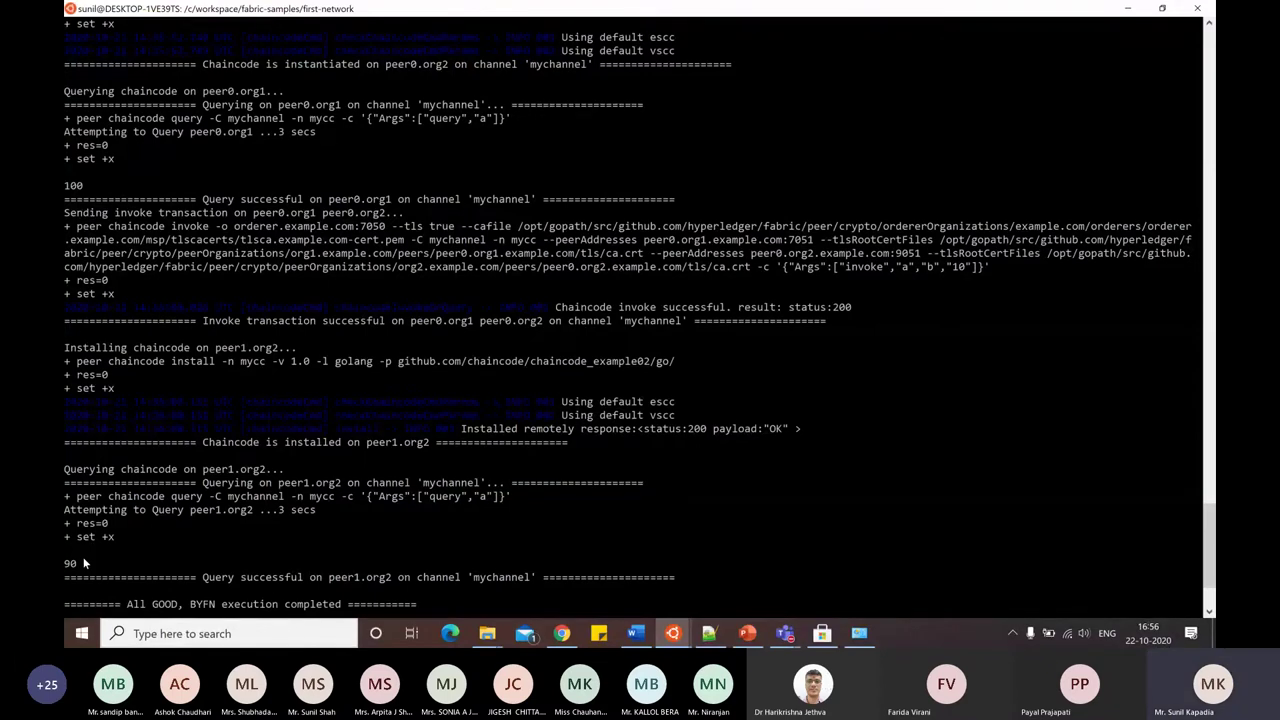
scroll(84, 563, up, 3)
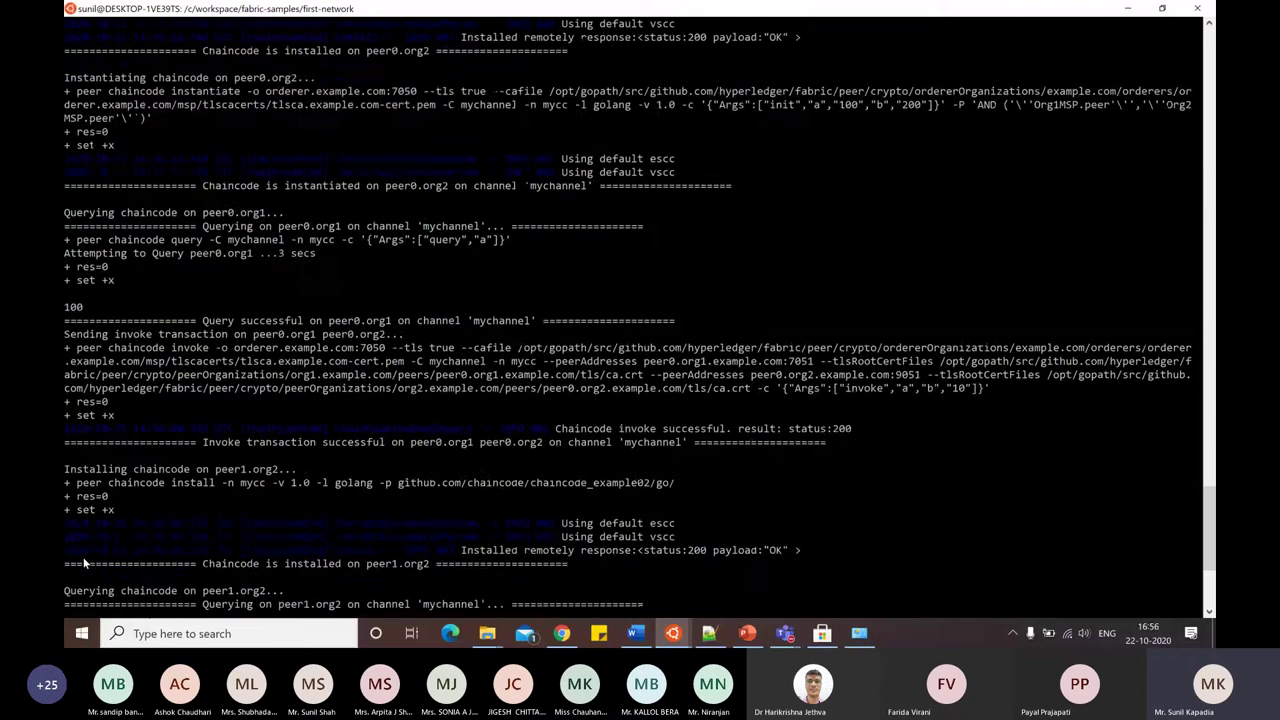
scroll(84, 563, up, 3)
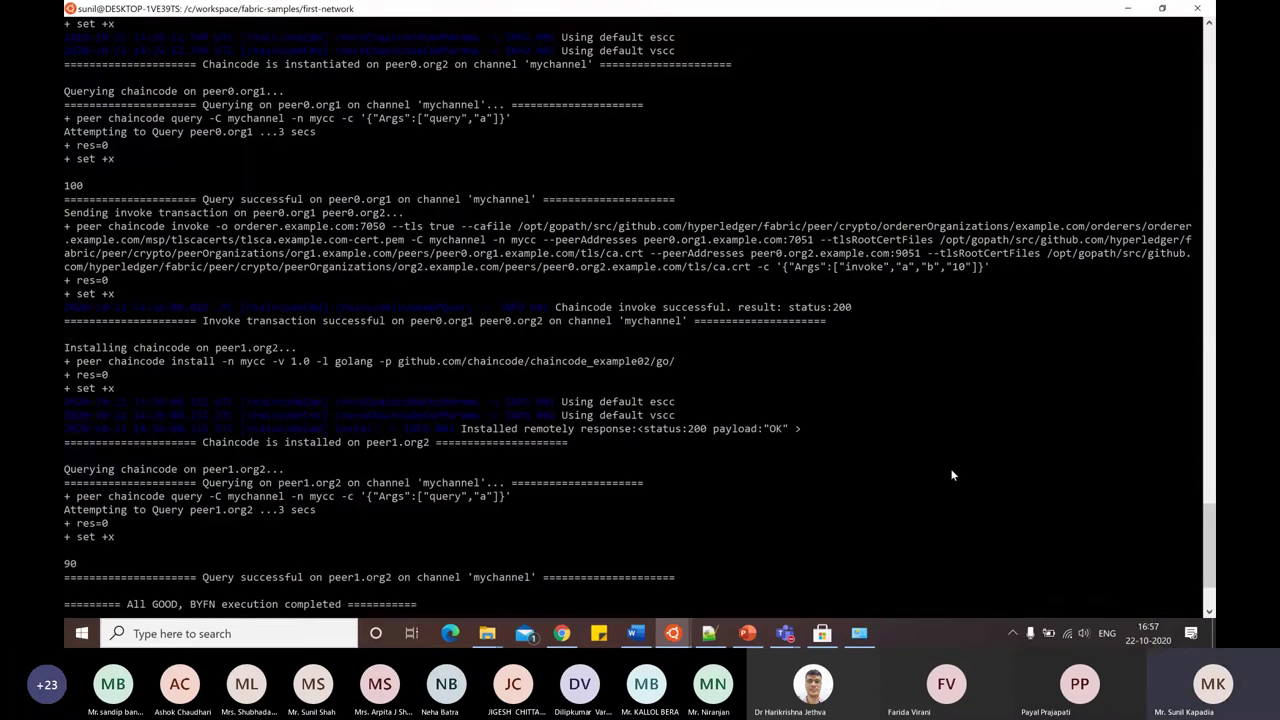
Open chaincode_example02.go from the fabric-samples/chaincode/chaincode_example02/go folder in Notepad++.
mouse_move(490, 636)
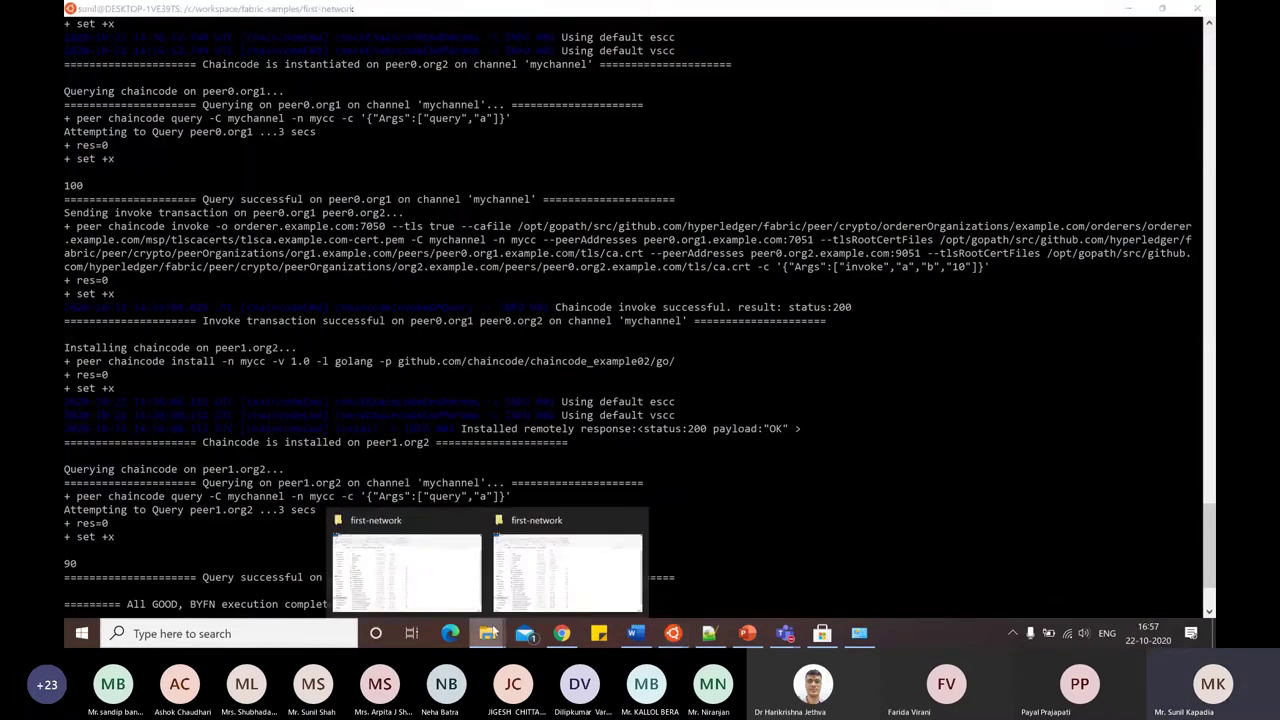
click(567, 562)
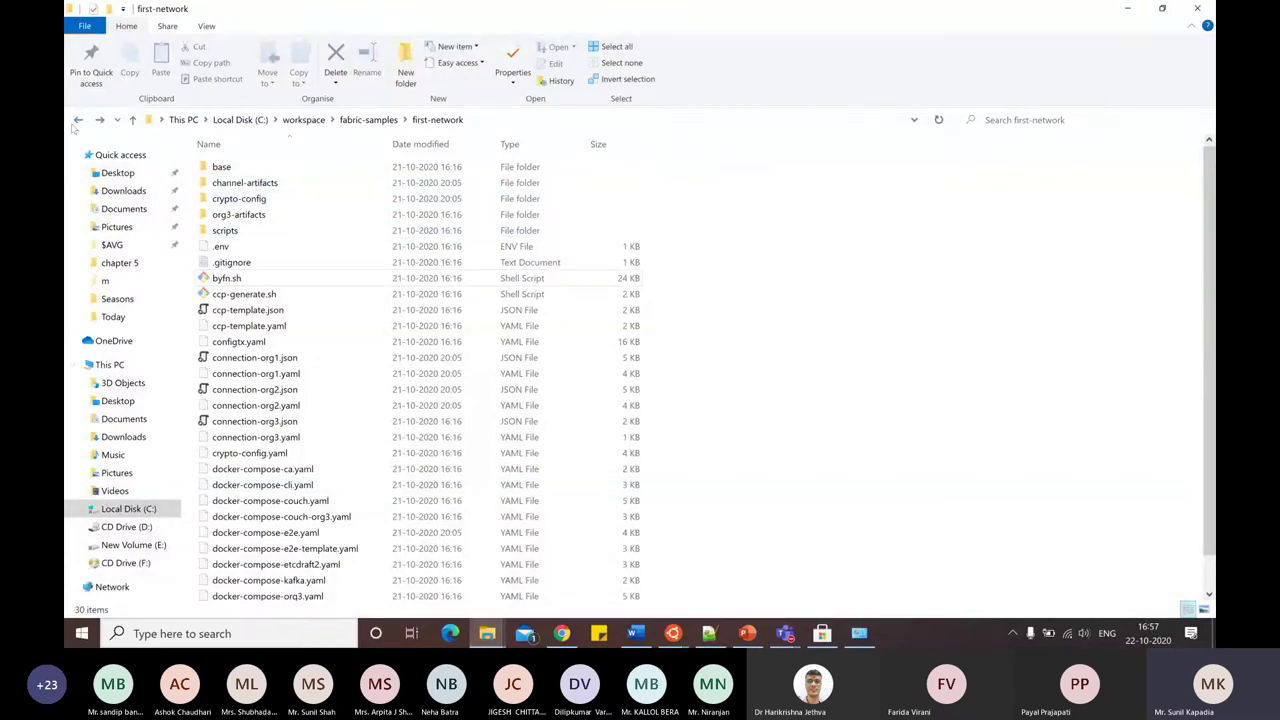
click(77, 120)
double_click(248, 228)
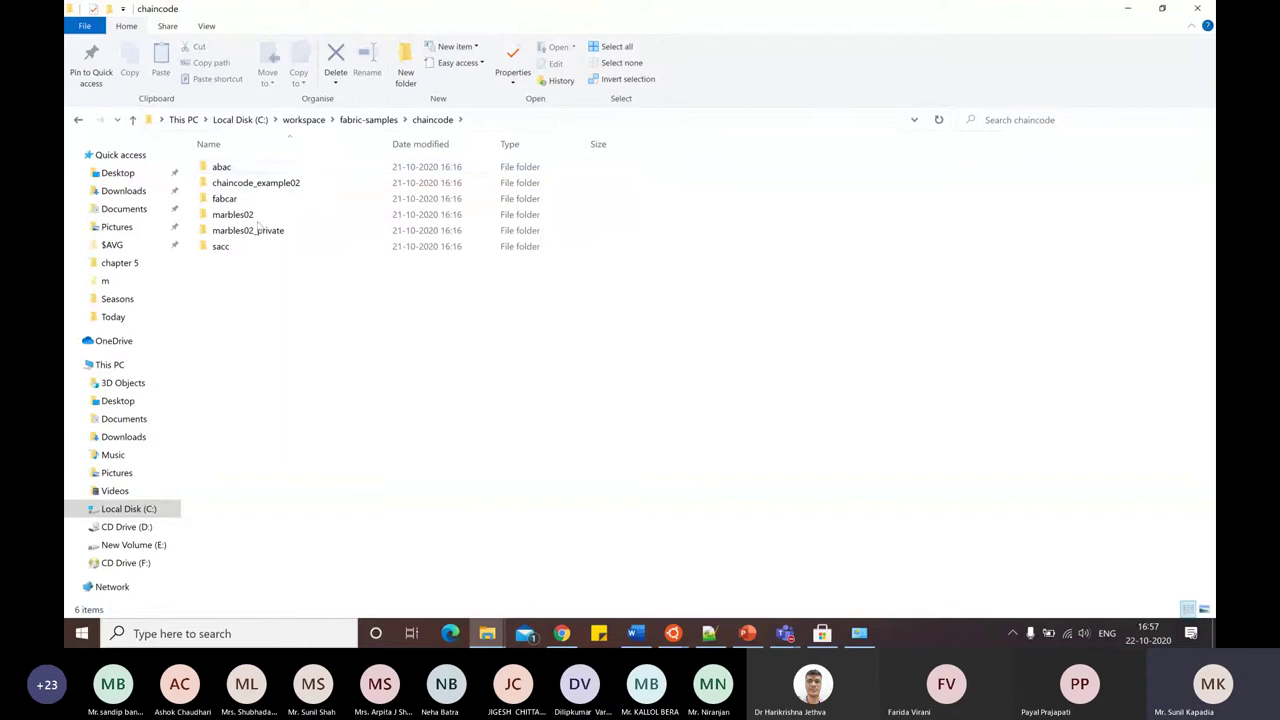
double_click(266, 185)
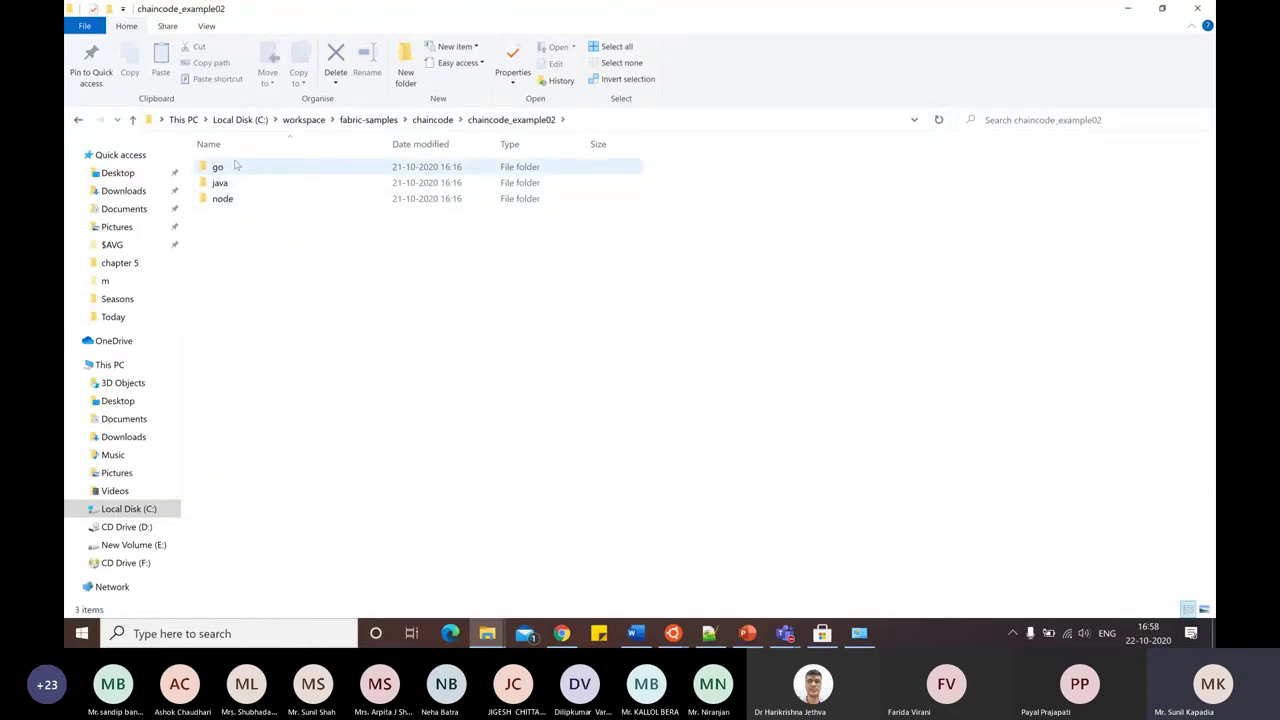
double_click(237, 167)
click(237, 167)
right_click(237, 167)
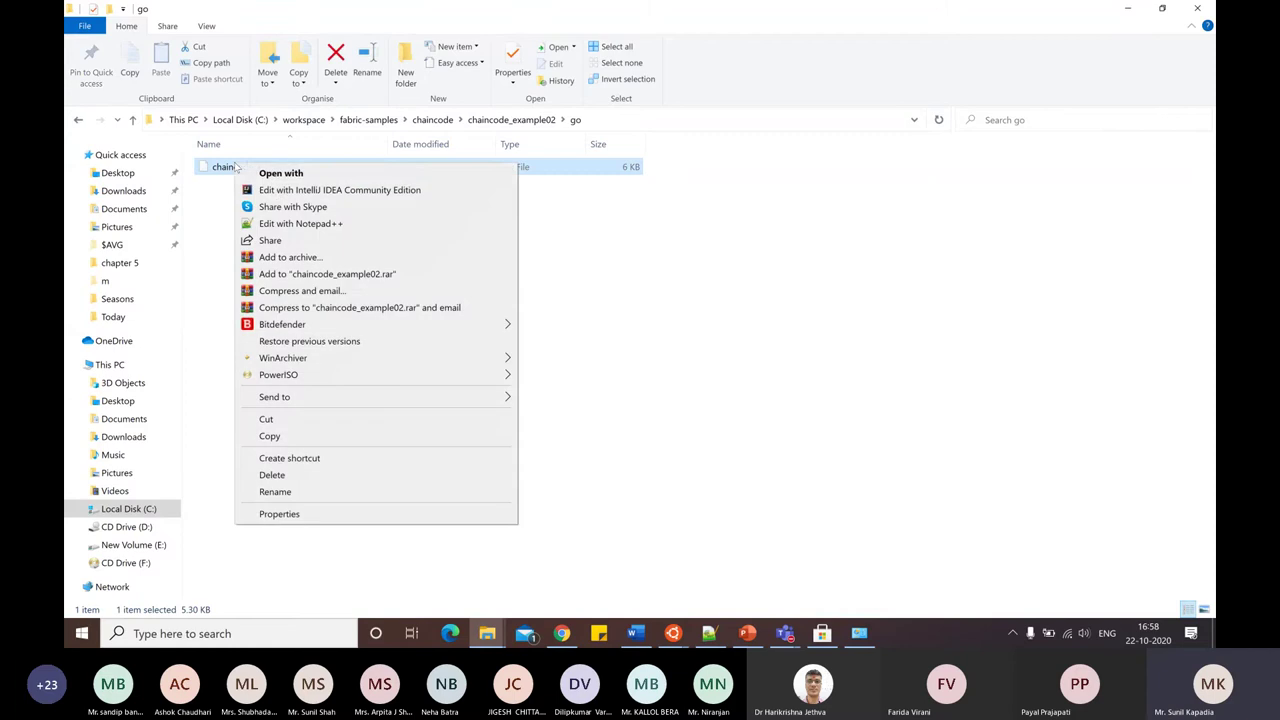
click(268, 223)
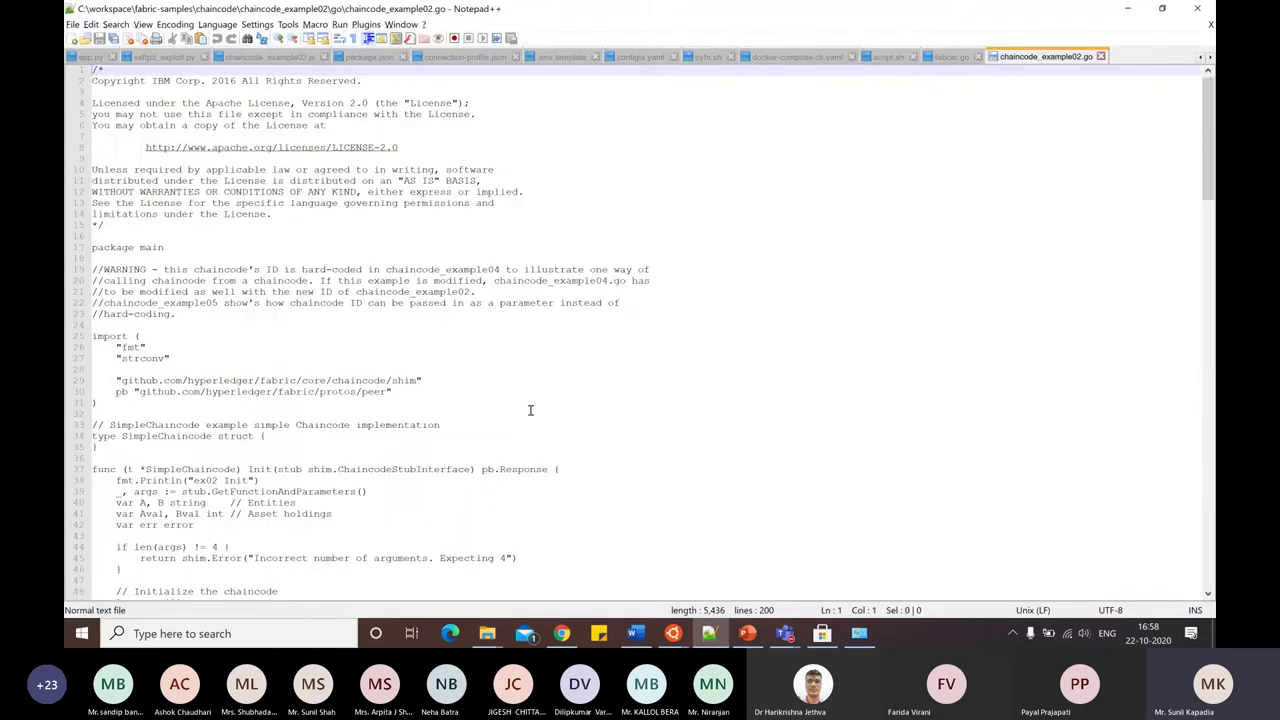
Examine the Init, Invoke, delete, query and main functions in chaincode_example02.go.
scroll(731, 313, down, 3)
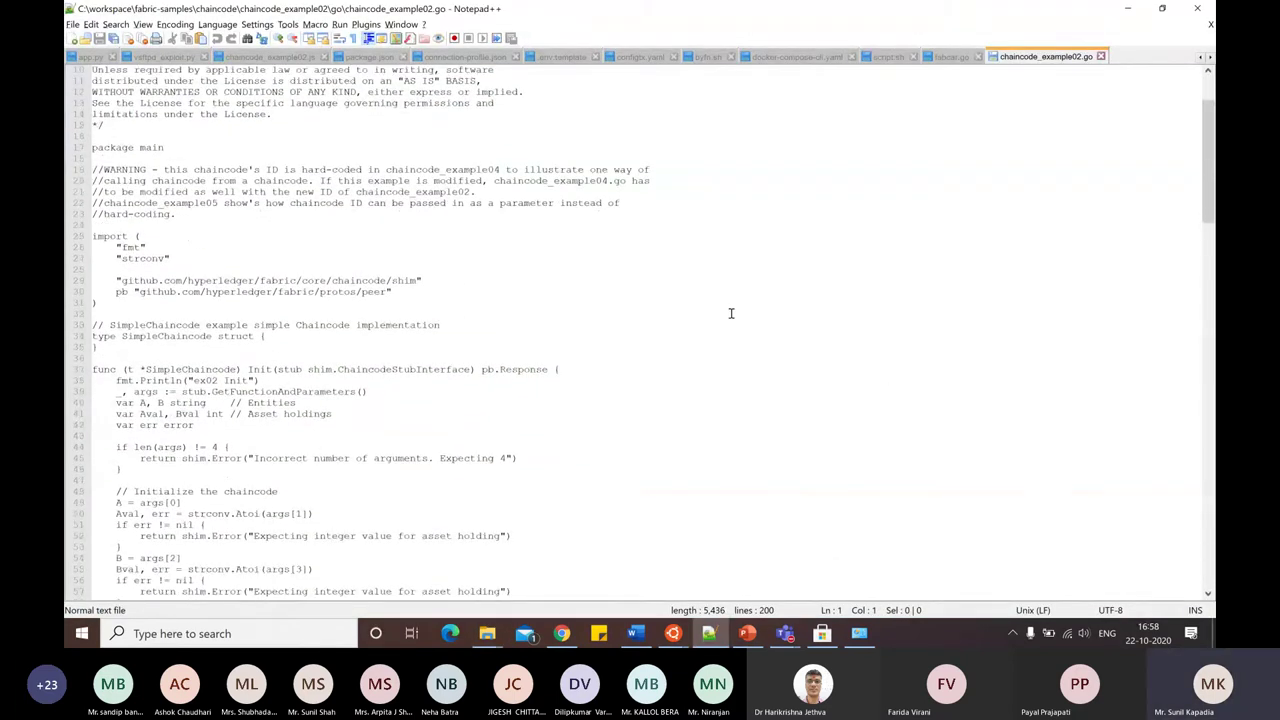
scroll(731, 313, down, 8)
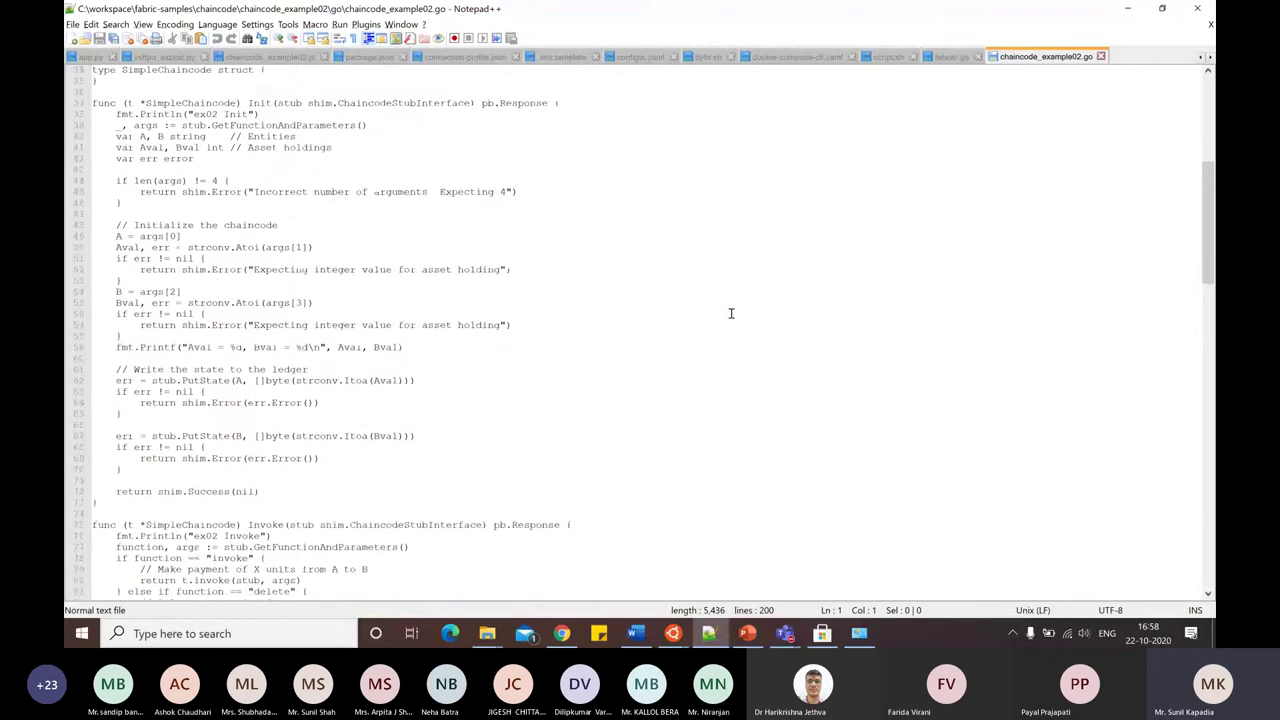
scroll(731, 313, down, 11)
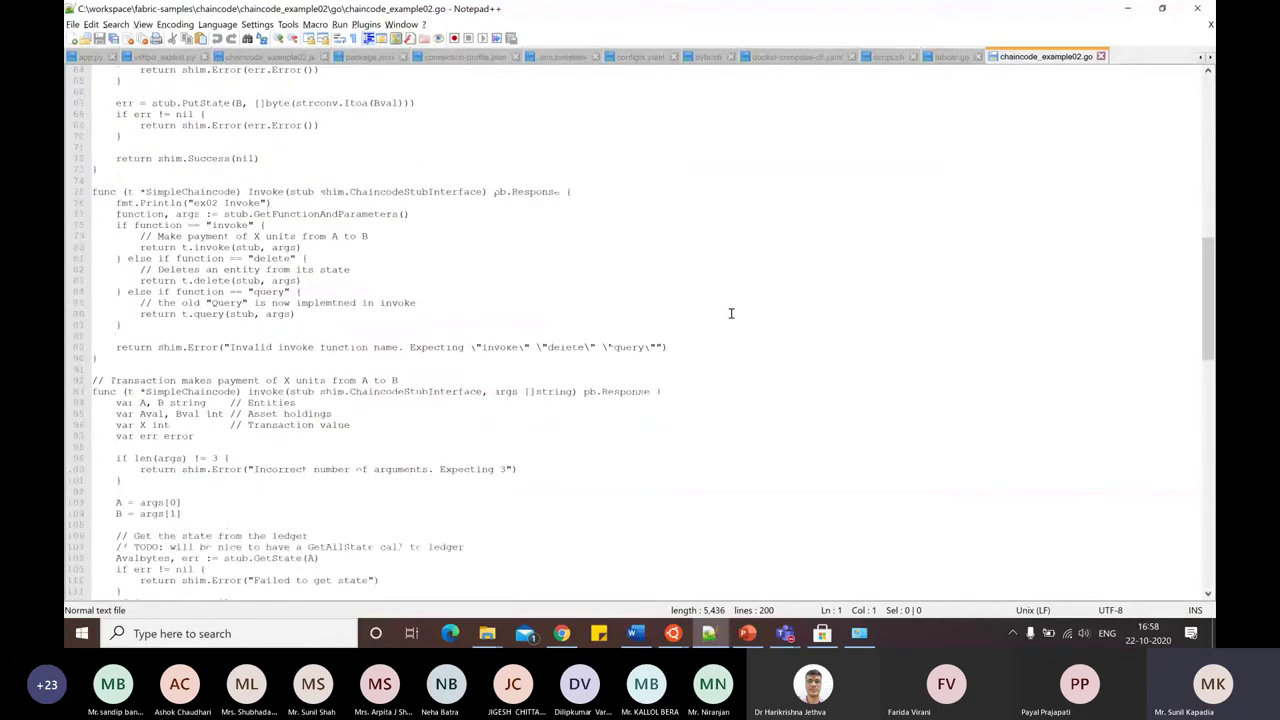
scroll(731, 313, down, 1)
scroll(731, 313, down, 12)
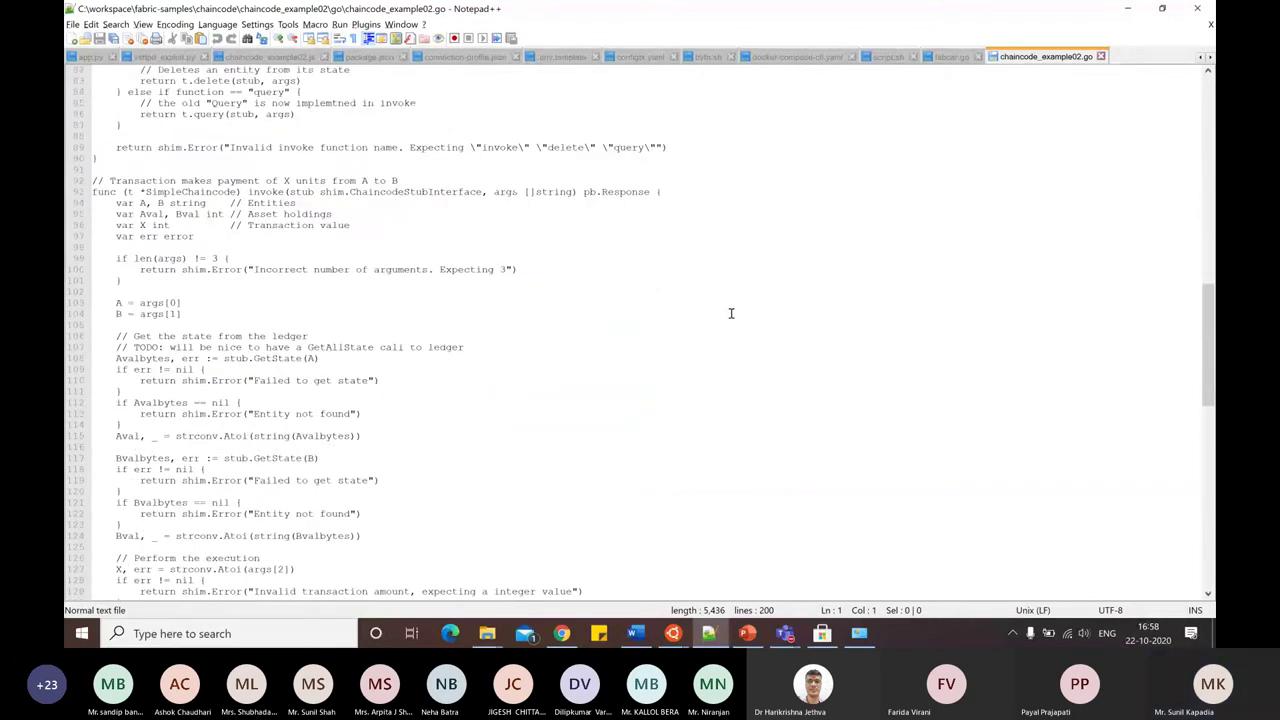
scroll(731, 313, down, 13)
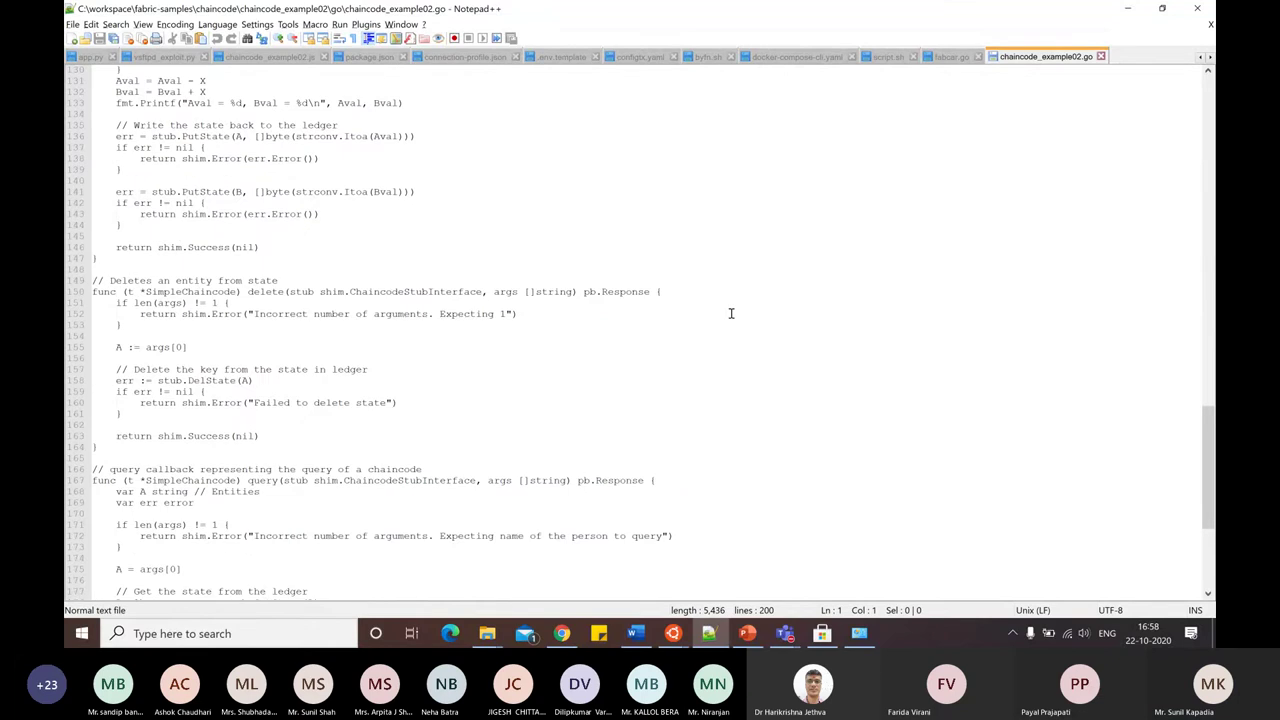
scroll(731, 313, down, 4)
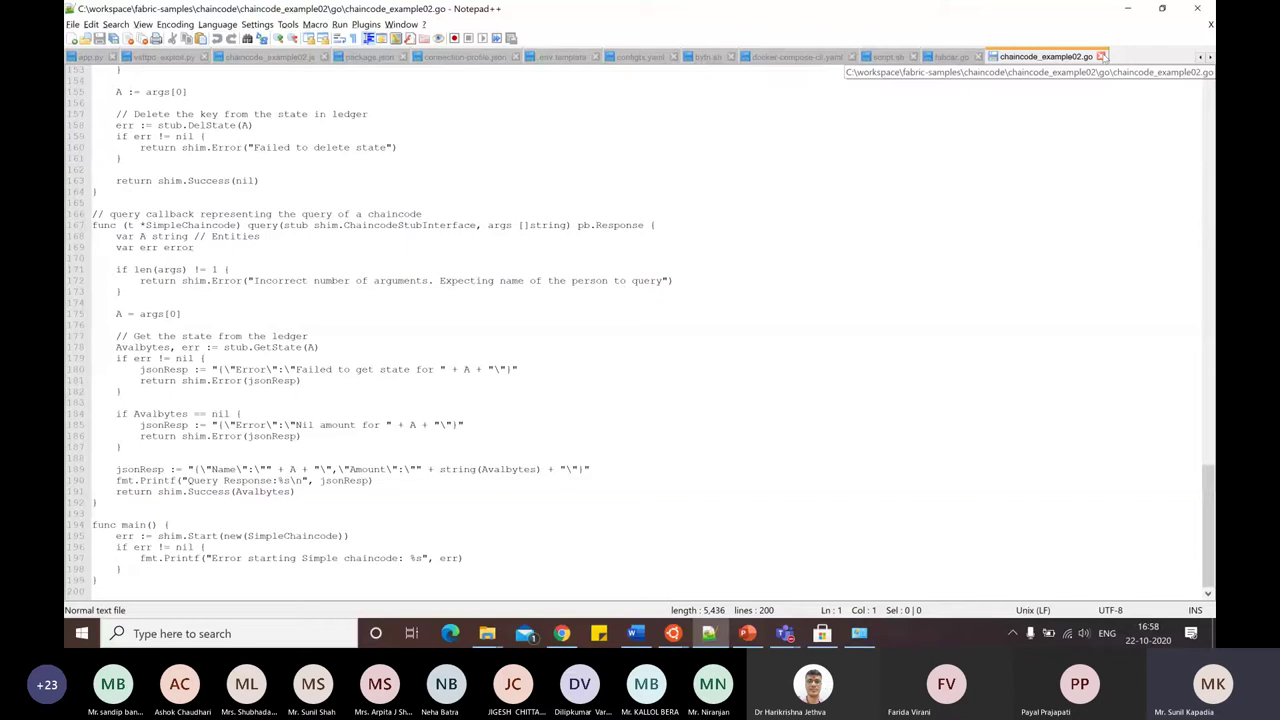
Close chaincode_example02.go, minimise Notepad++ and switch back to the first-network terminal.
click(1101, 56)
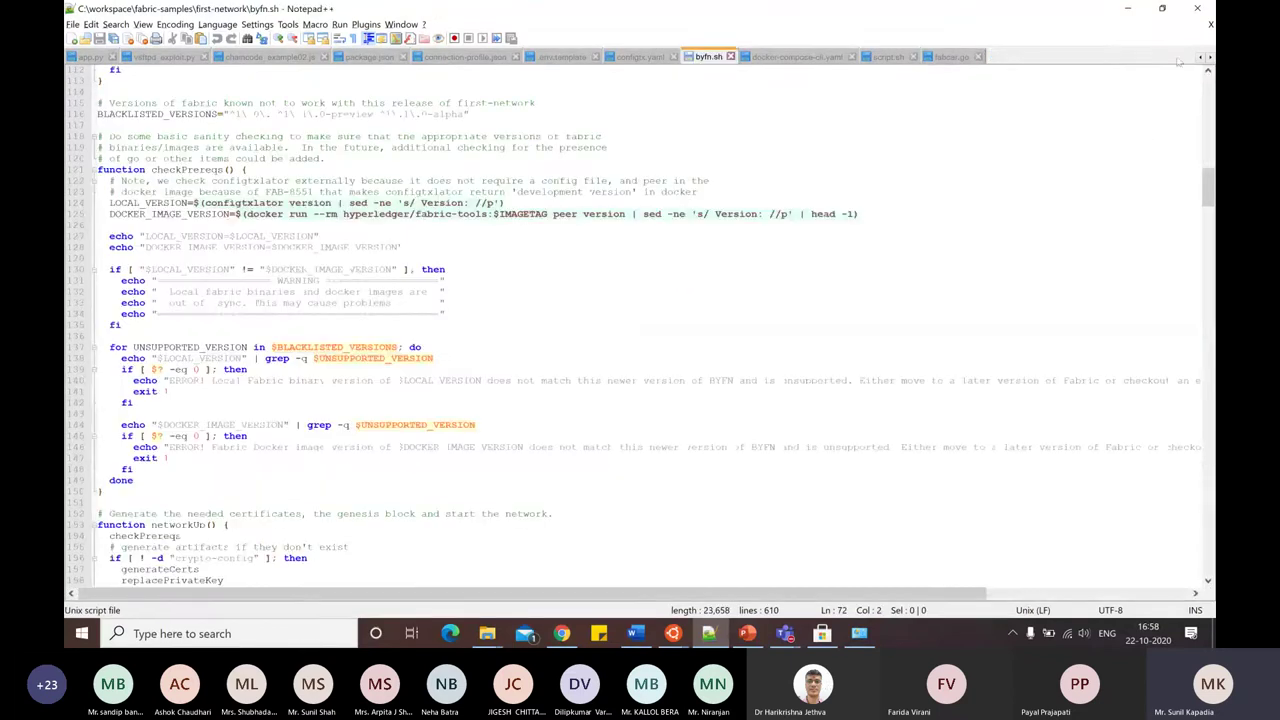
click(1127, 8)
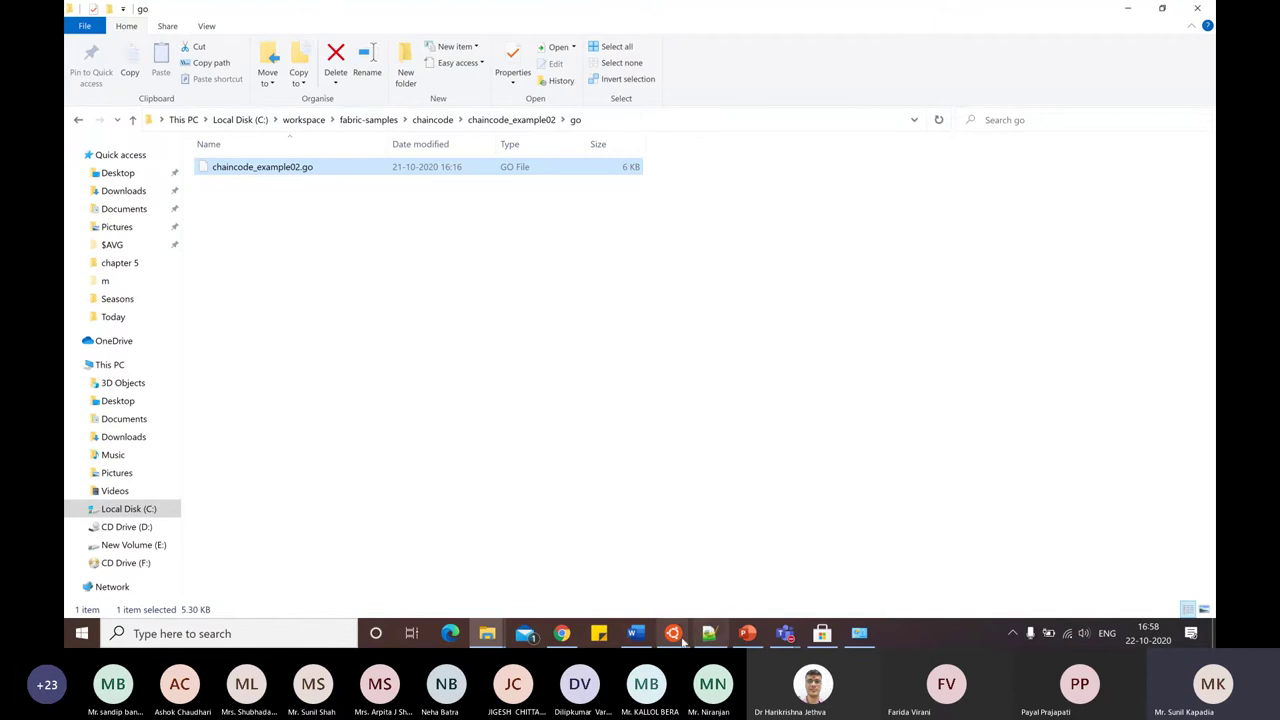
mouse_move(673, 633)
click(620, 596)
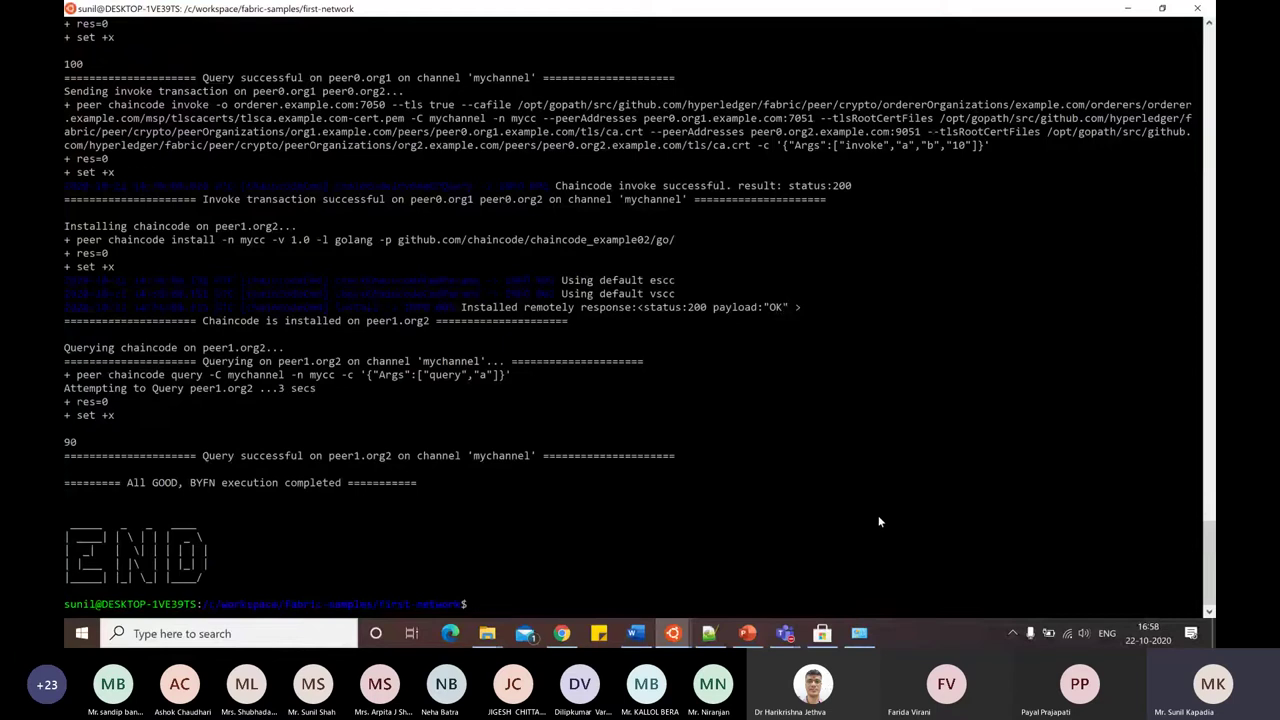
Bring down the network by running ./byfn.sh down and answer y to continue.
text(./byfn.sh u)
key(BackSpace)
text(down)
key(Return)
text(y)
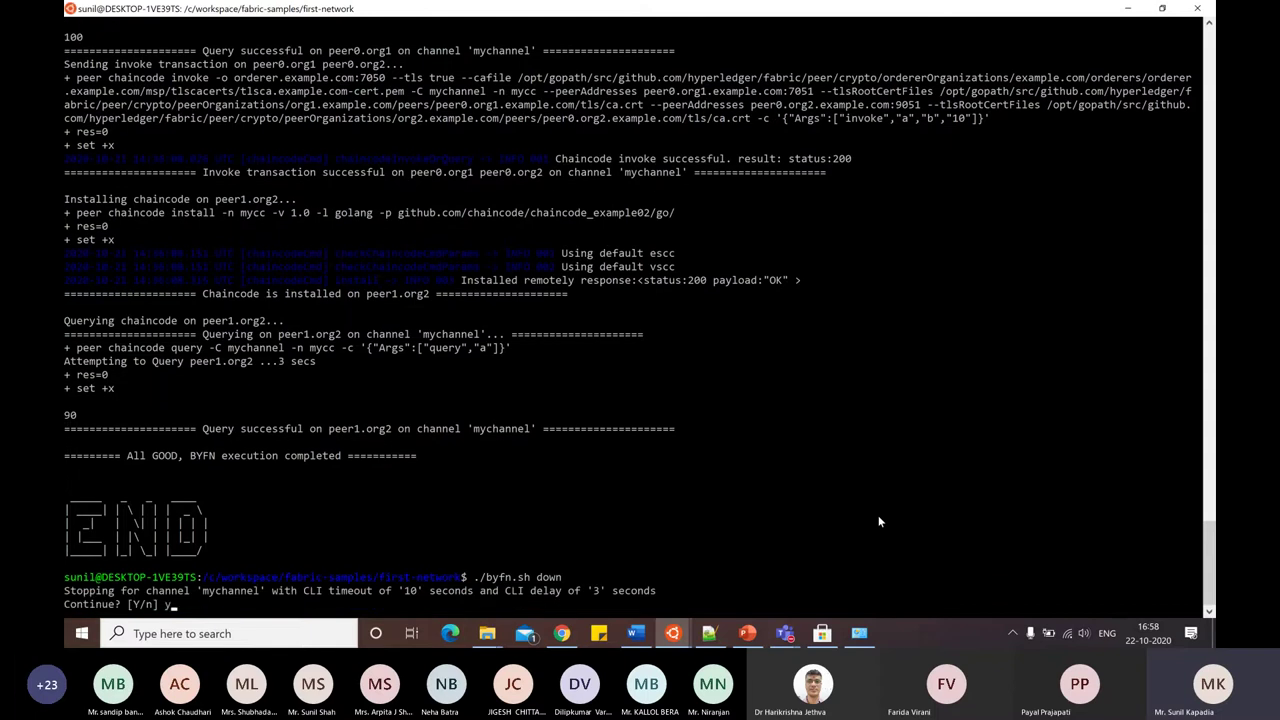
key(Return)
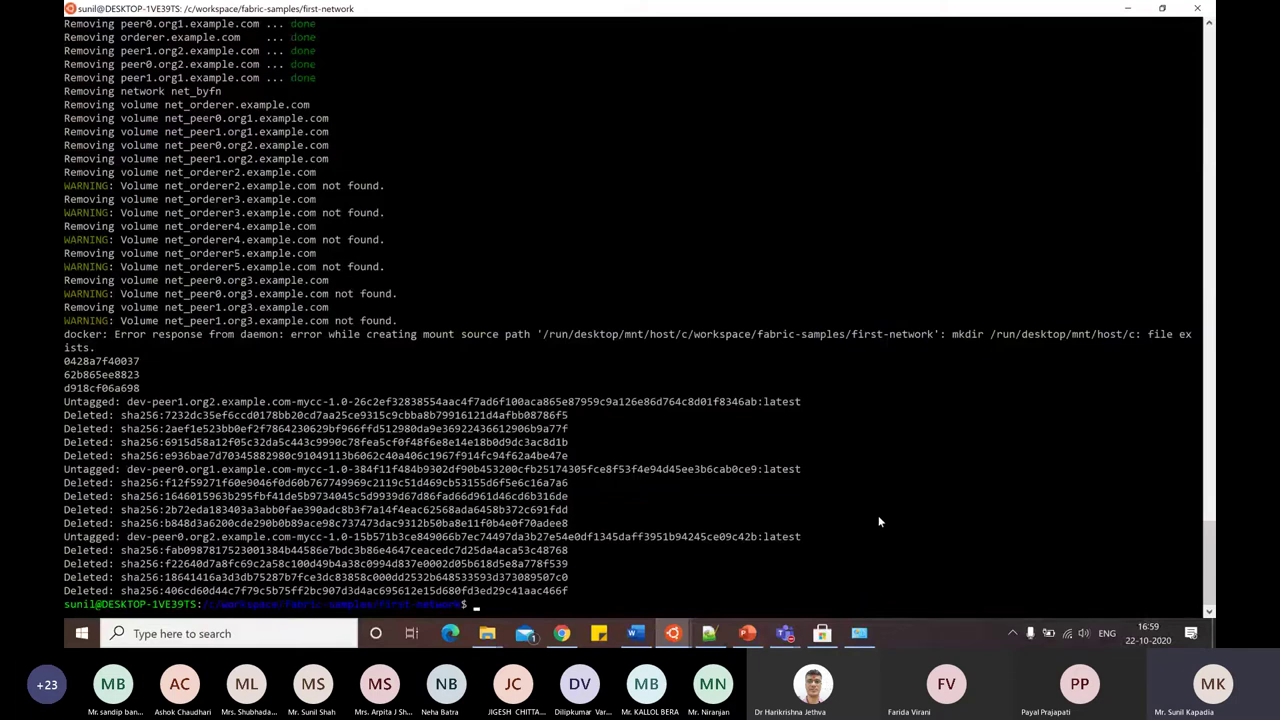
Try to list the running Docker containers with docker -ps.
text(doc)
text(ker)
text( -pas)
key(Return)
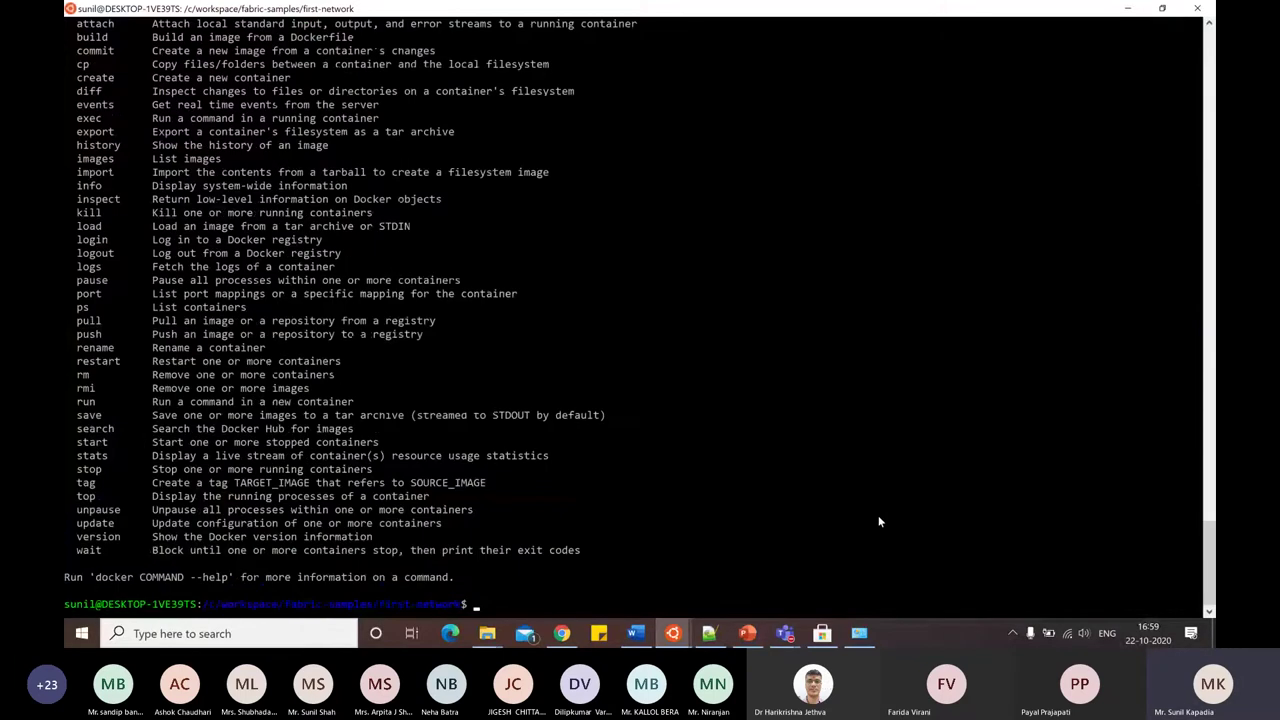
text(docker -ps)
key(Return)
Examine the options, management commands and general commands in the Docker usage help.
scroll(733, 420, up, 1)
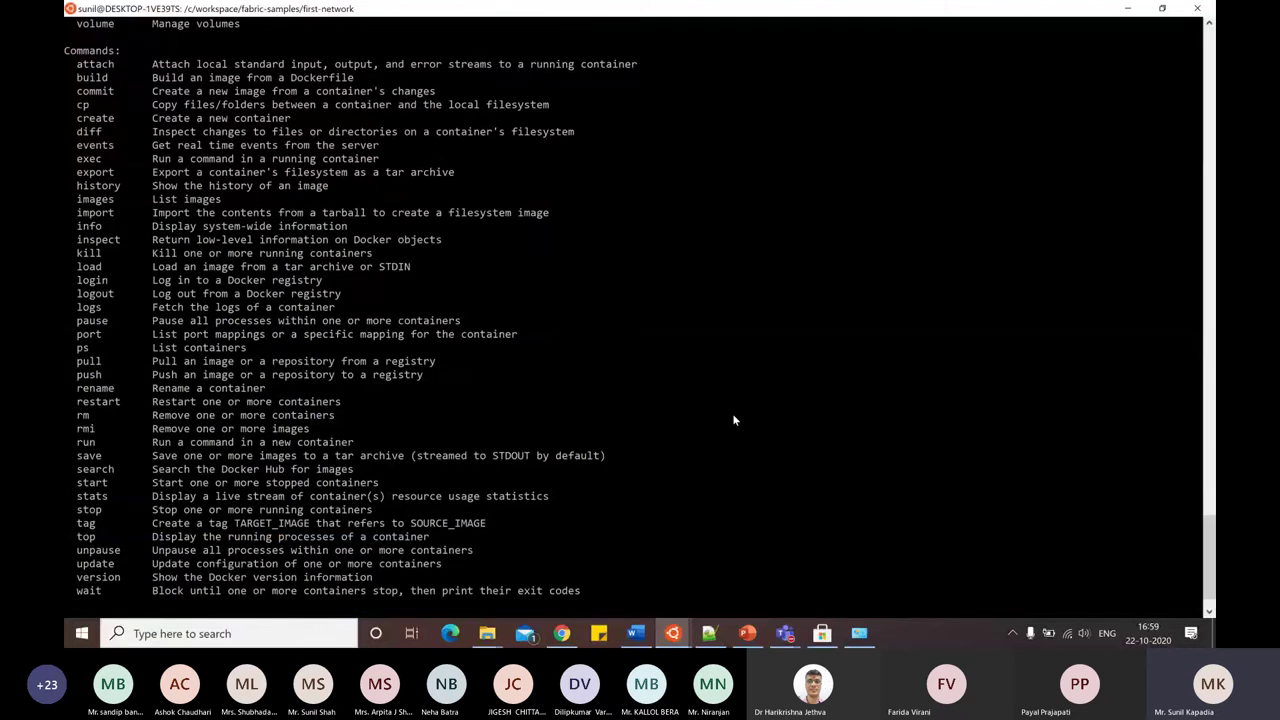
scroll(733, 420, up, 2)
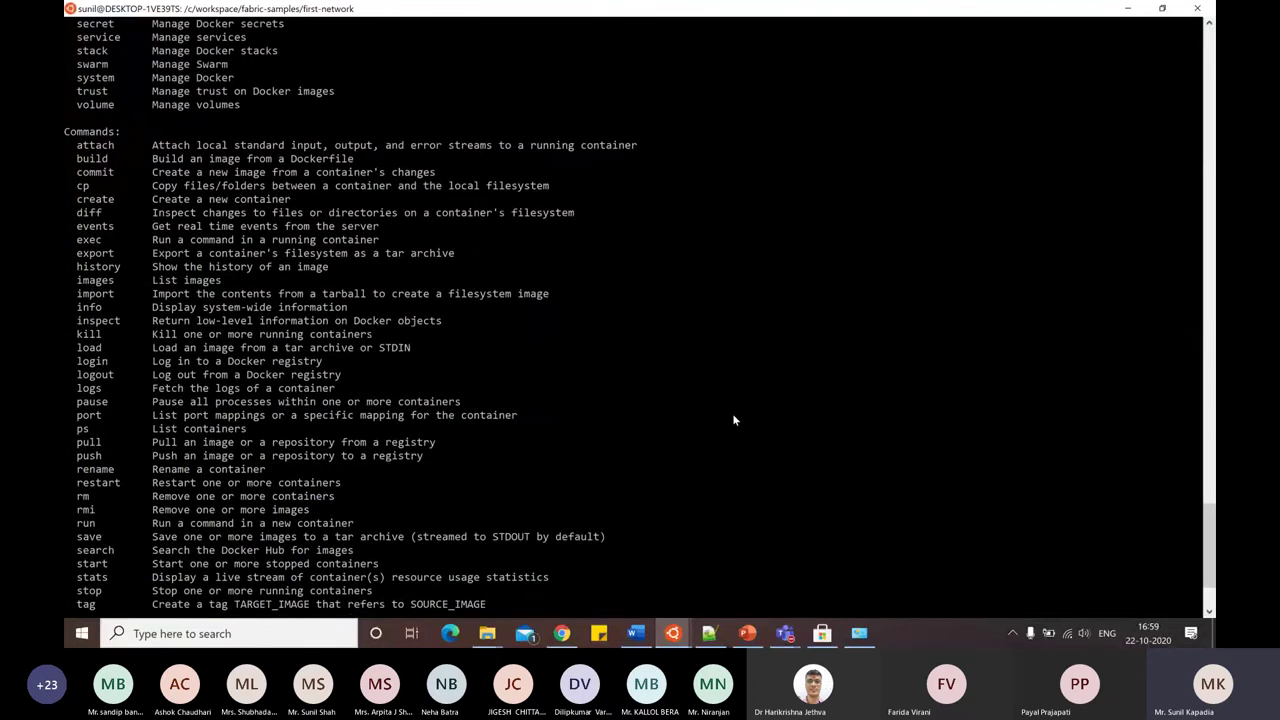
scroll(733, 420, up, 5)
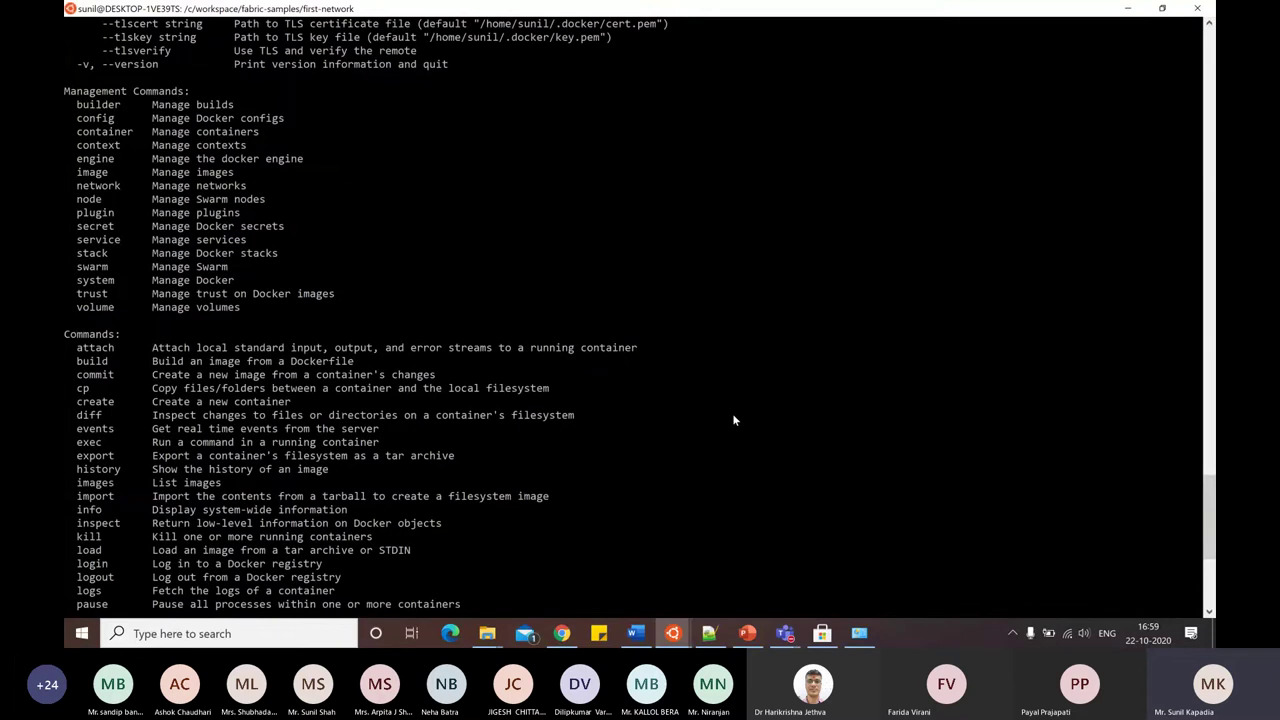
scroll(733, 420, up, 4)
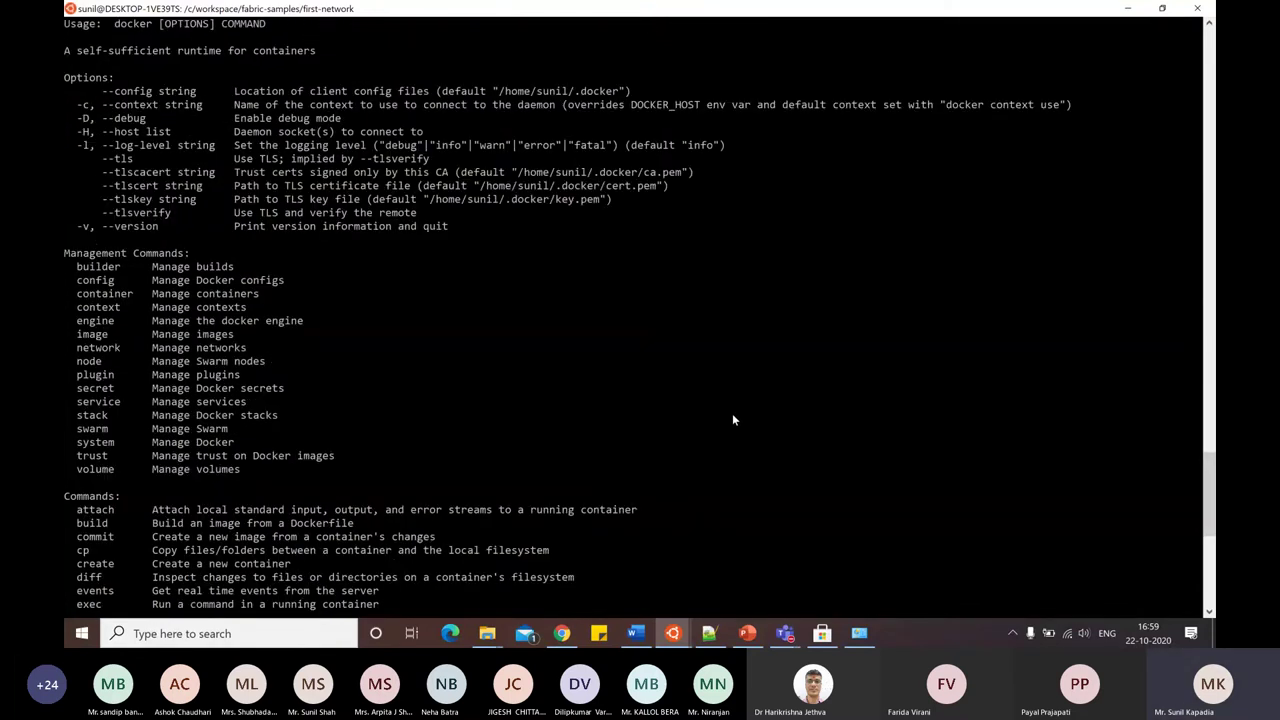
scroll(733, 420, down, 12)
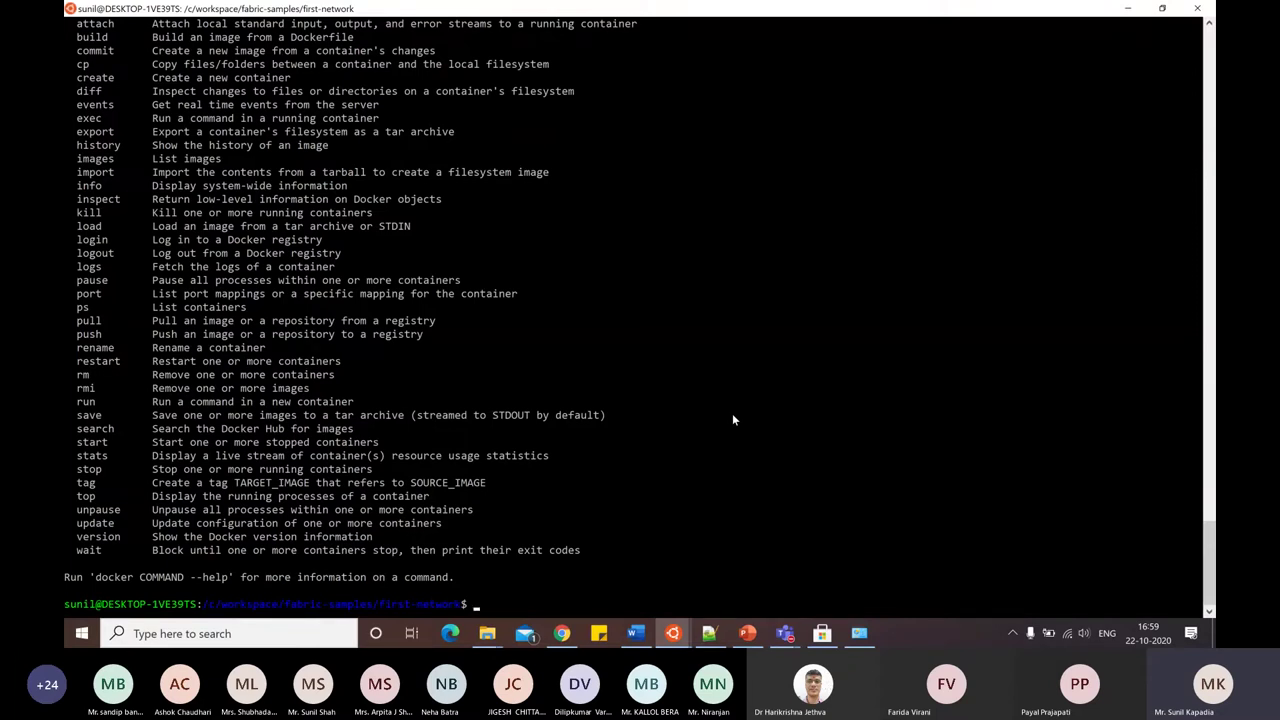
Try to bring up the network by running ./byfn.sh up and answer y to continue.
key(Up)
key(Up)
key(Up)
key(Return)
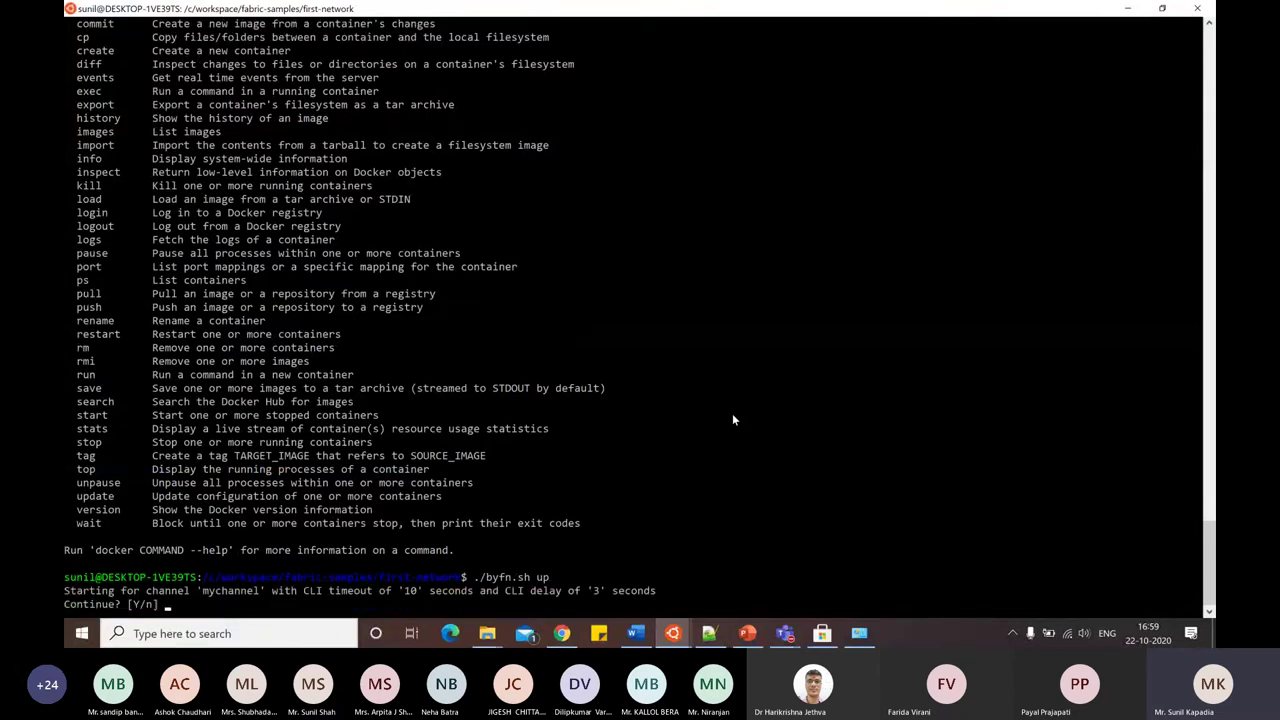
text(y)
key(Return)
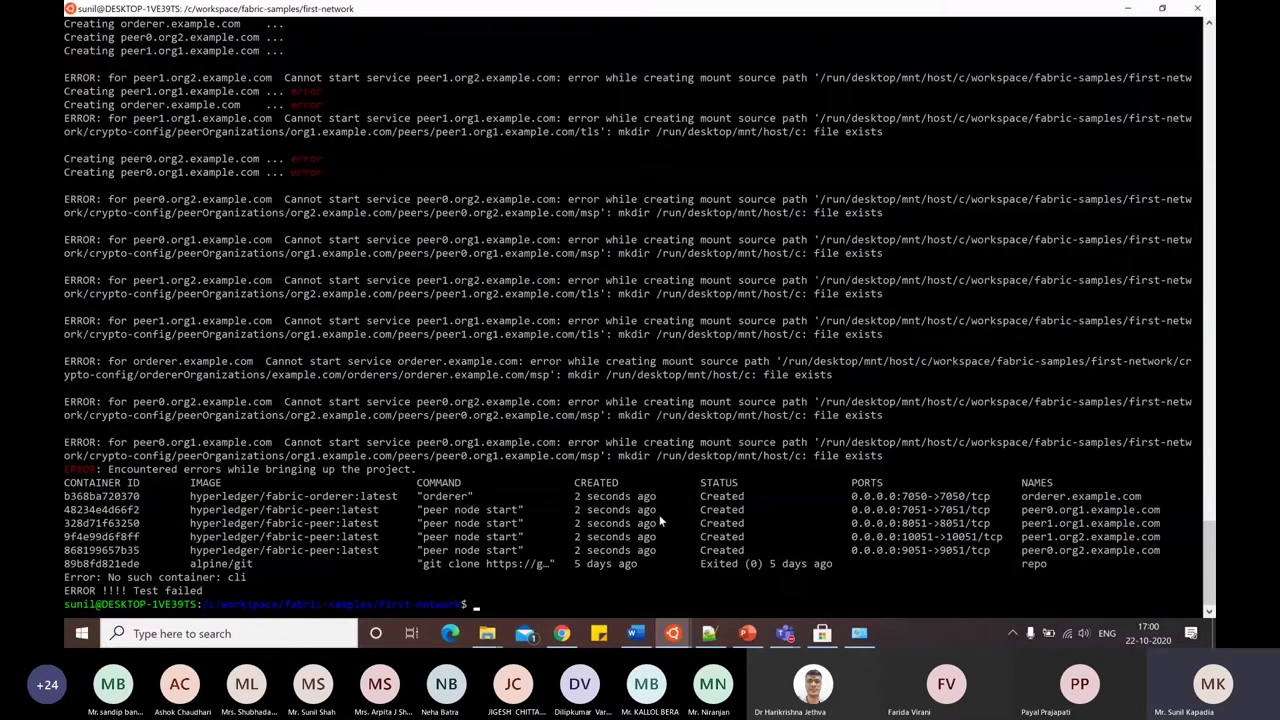
Tear the network down with ./byfn.sh down and answer y to continue.
key(Up)
key(Up)
key(Up)
key(Return)
text(y)
key(Return)
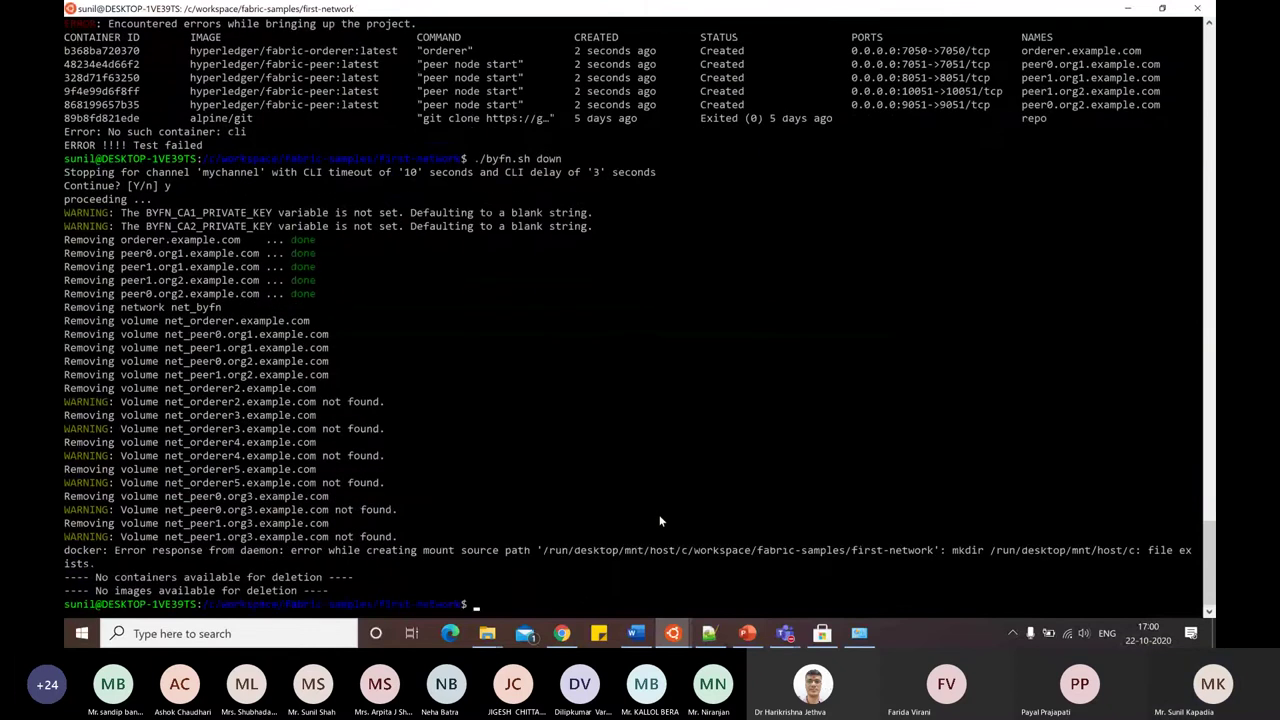
Retry starting the network with ./byfn.sh up and answer y to continue.
key(Up)
key(Up)
key(Return)
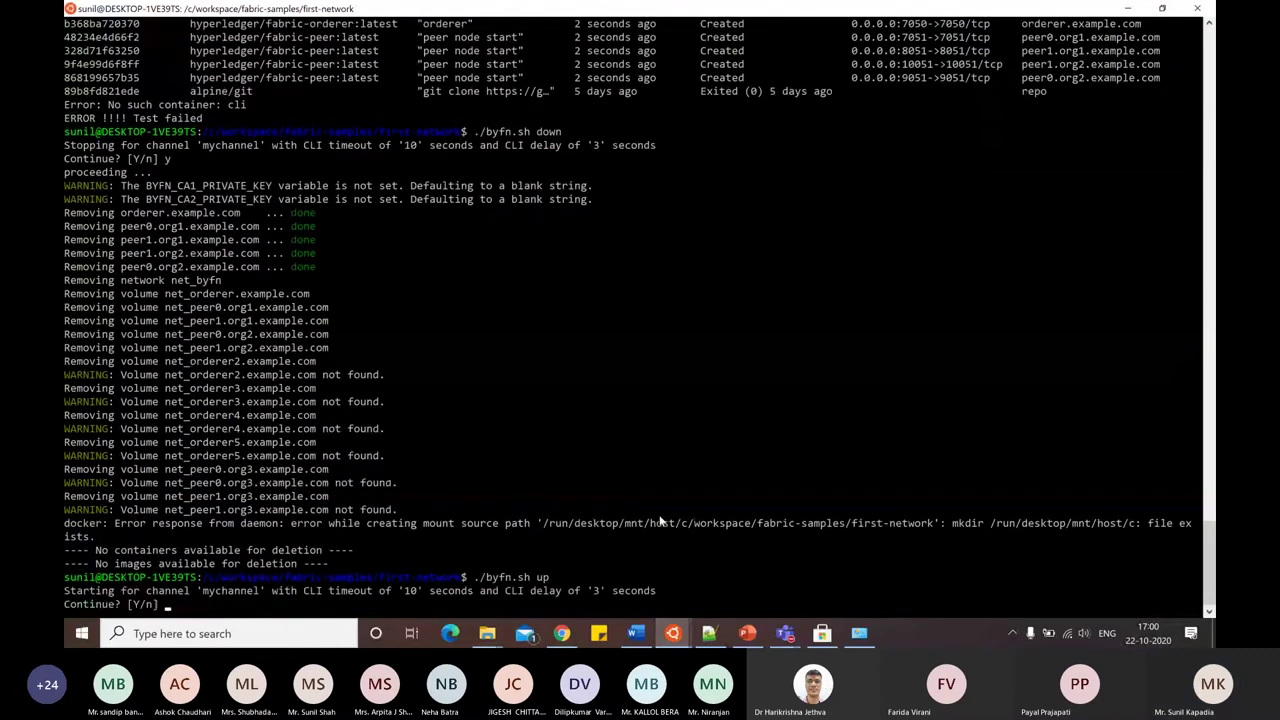
text(y)
key(Return)
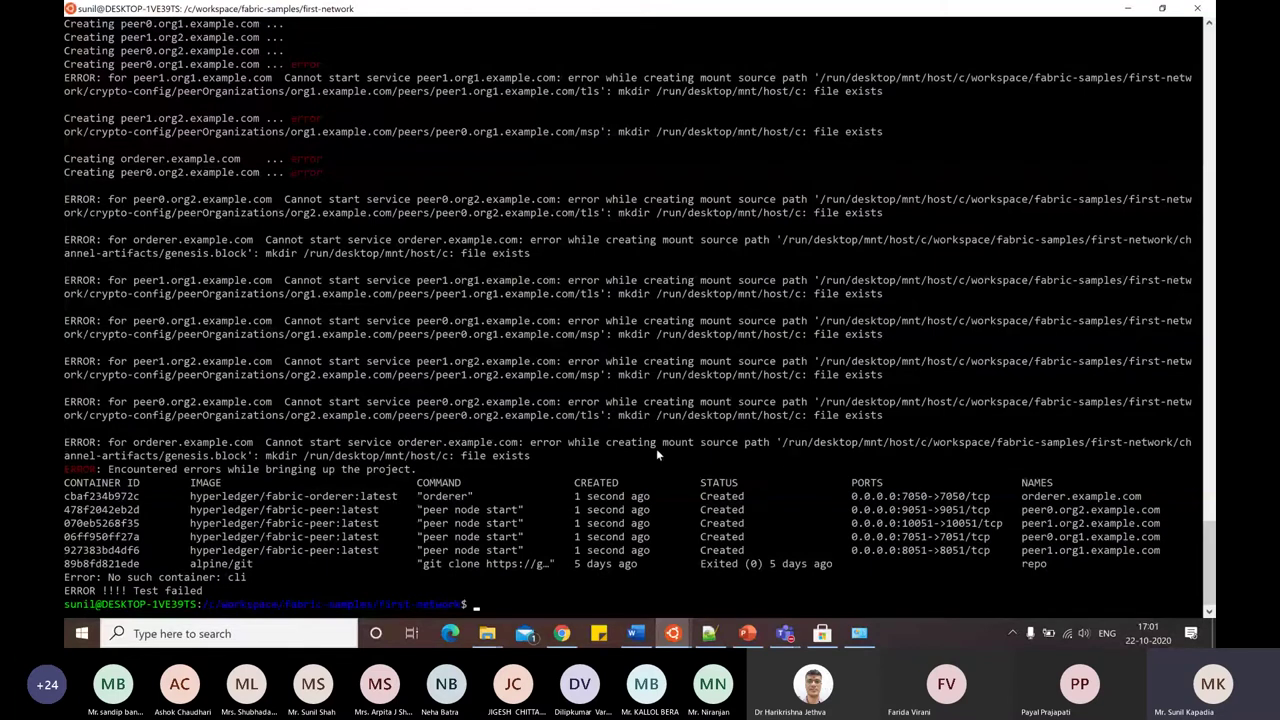
Switch to File Explorer and go from the chaincode's go folder up to the fabric-samples folder.
click(481, 644)
click(534, 592)
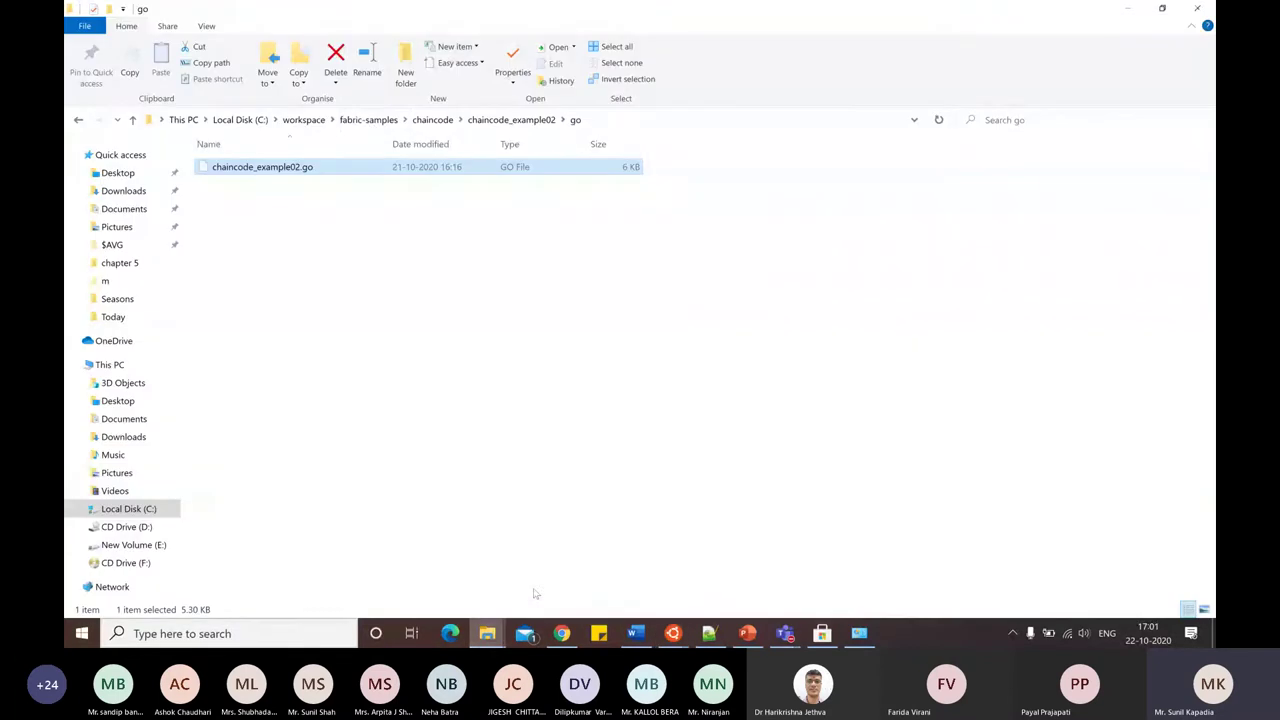
click(368, 120)
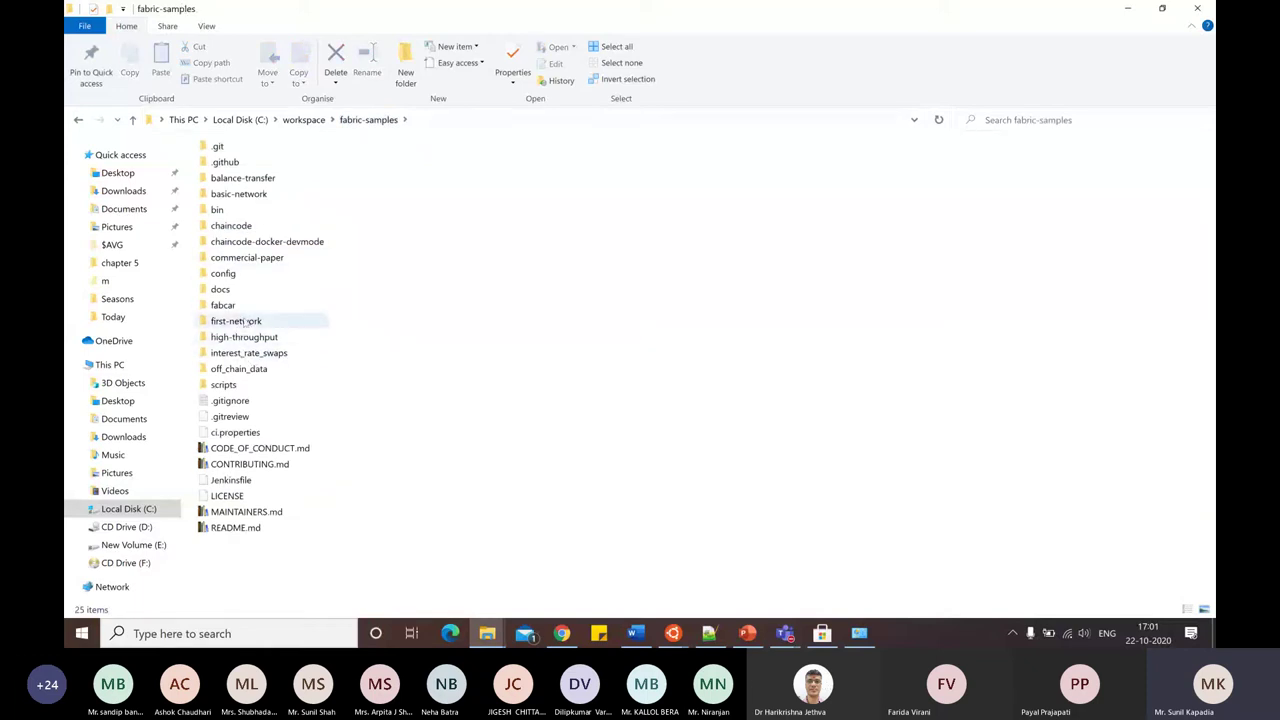
Switch to Chrome, view the fabcar/javascript folder in the GitHub fabric-samples repository and return to the repository's file list.
click(561, 633)
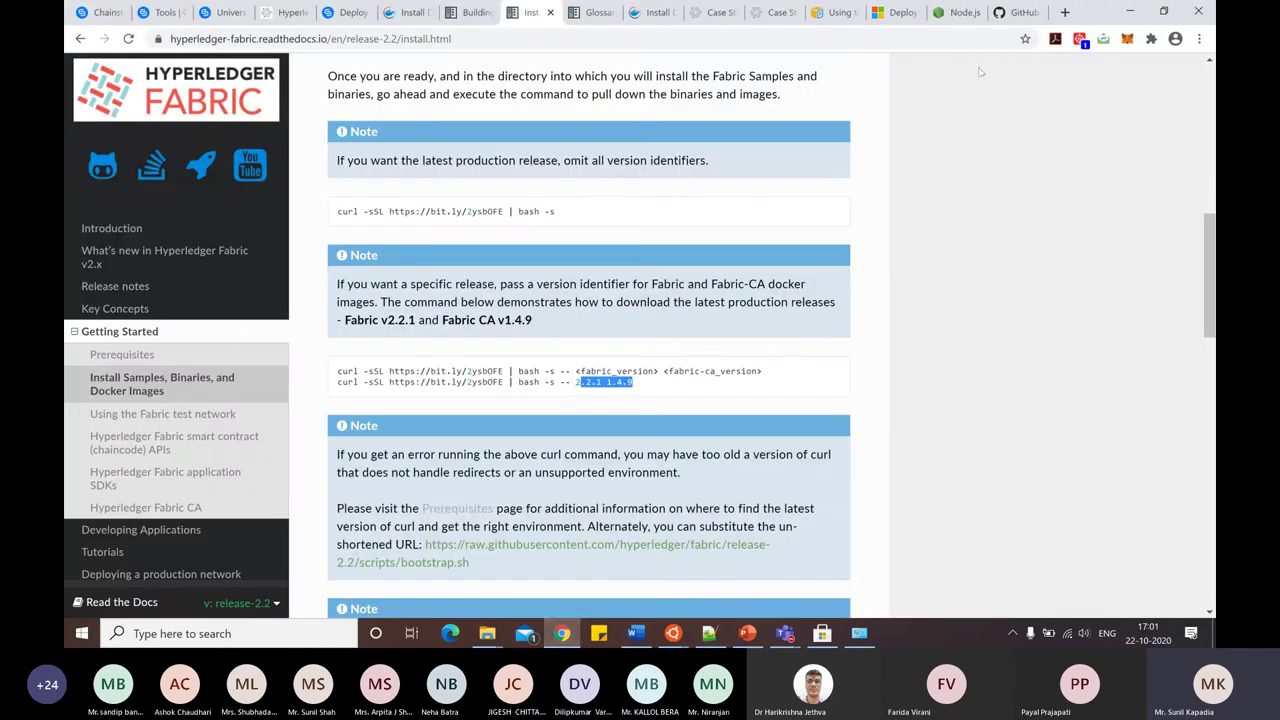
click(1015, 12)
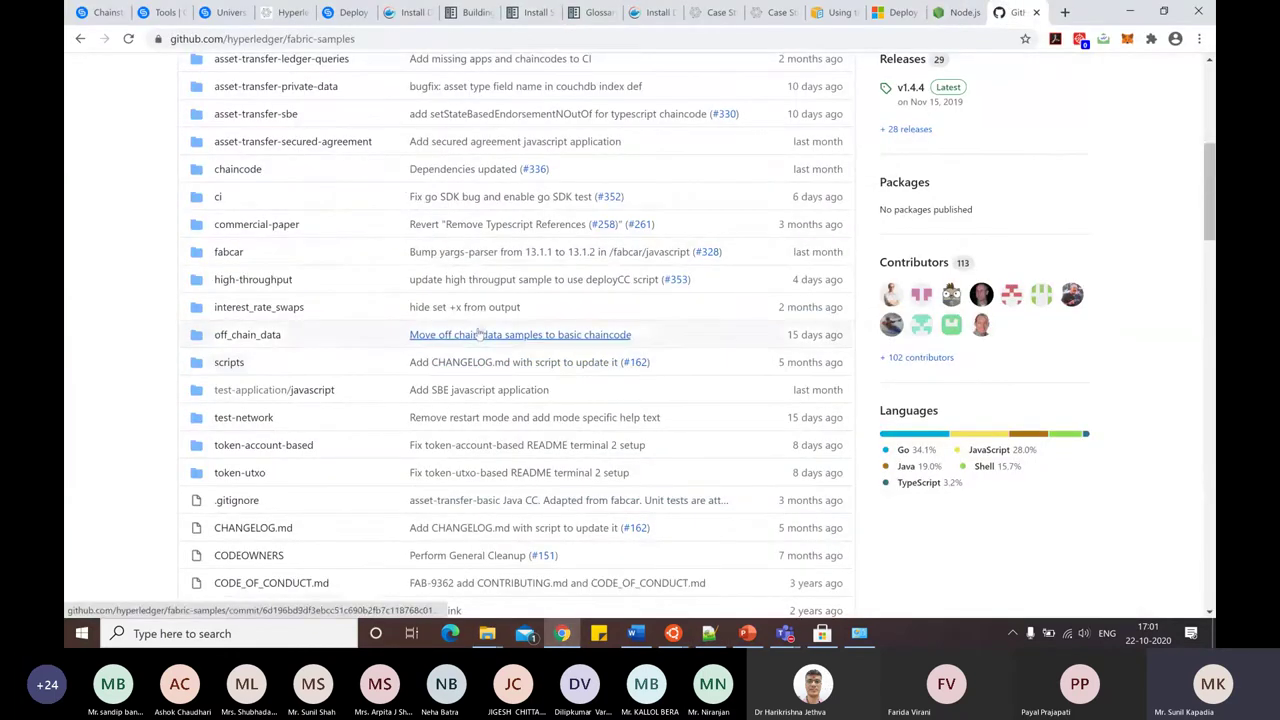
click(229, 253)
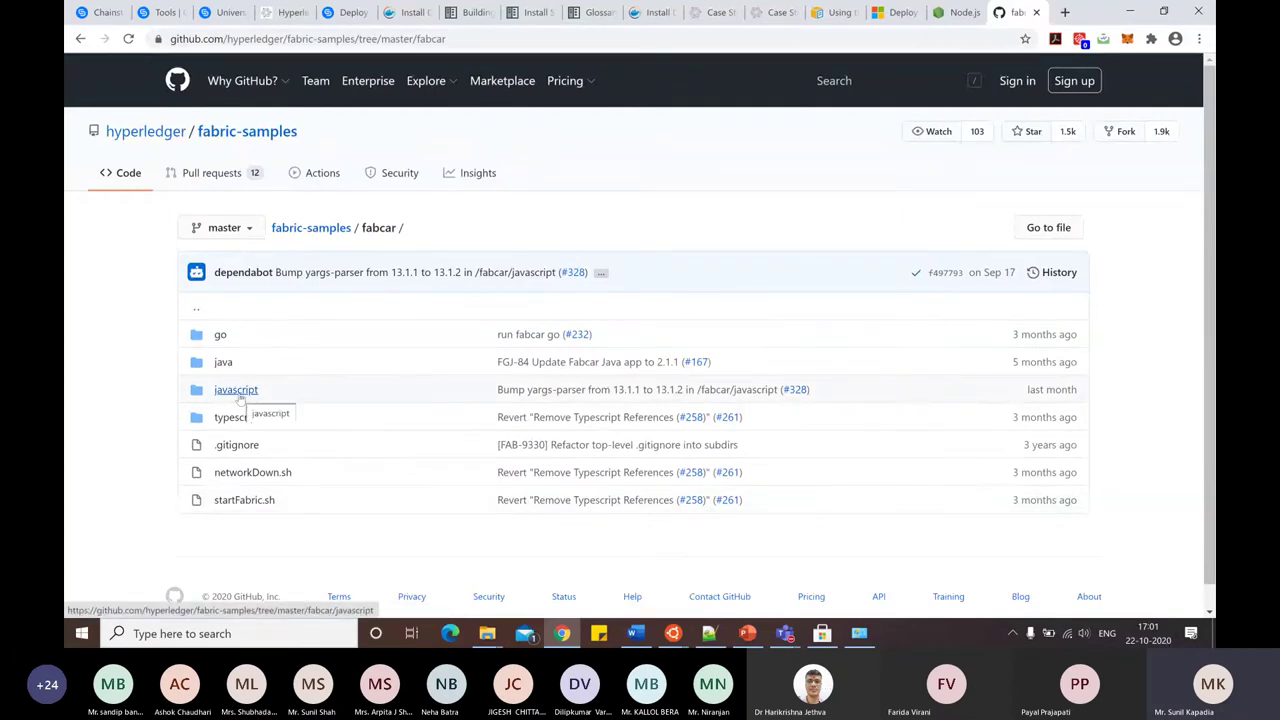
click(238, 392)
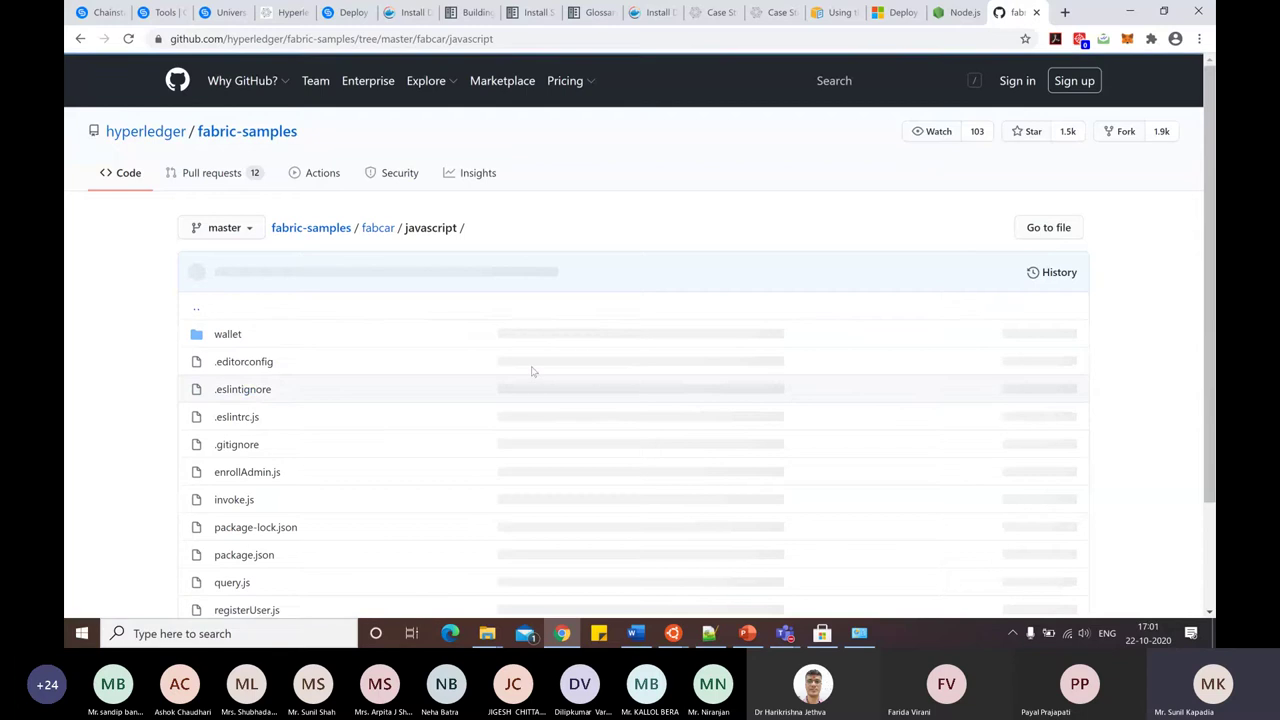
scroll(314, 409, down, 2)
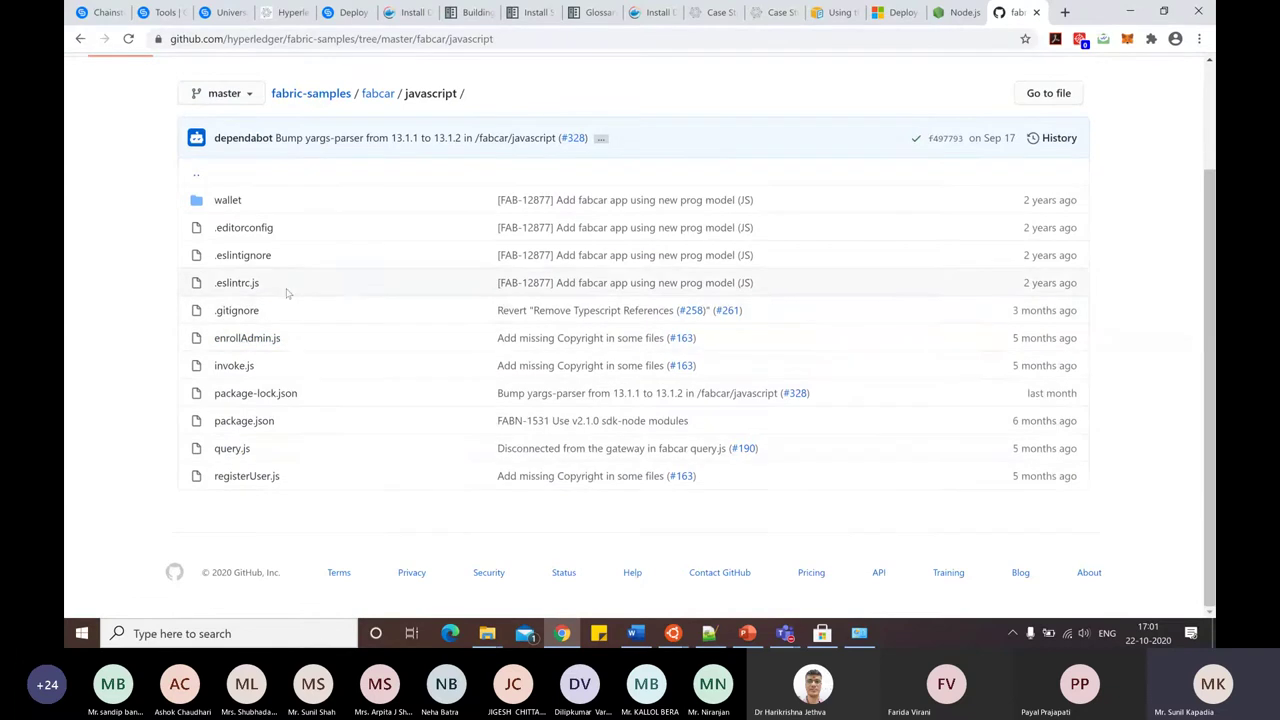
click(84, 39)
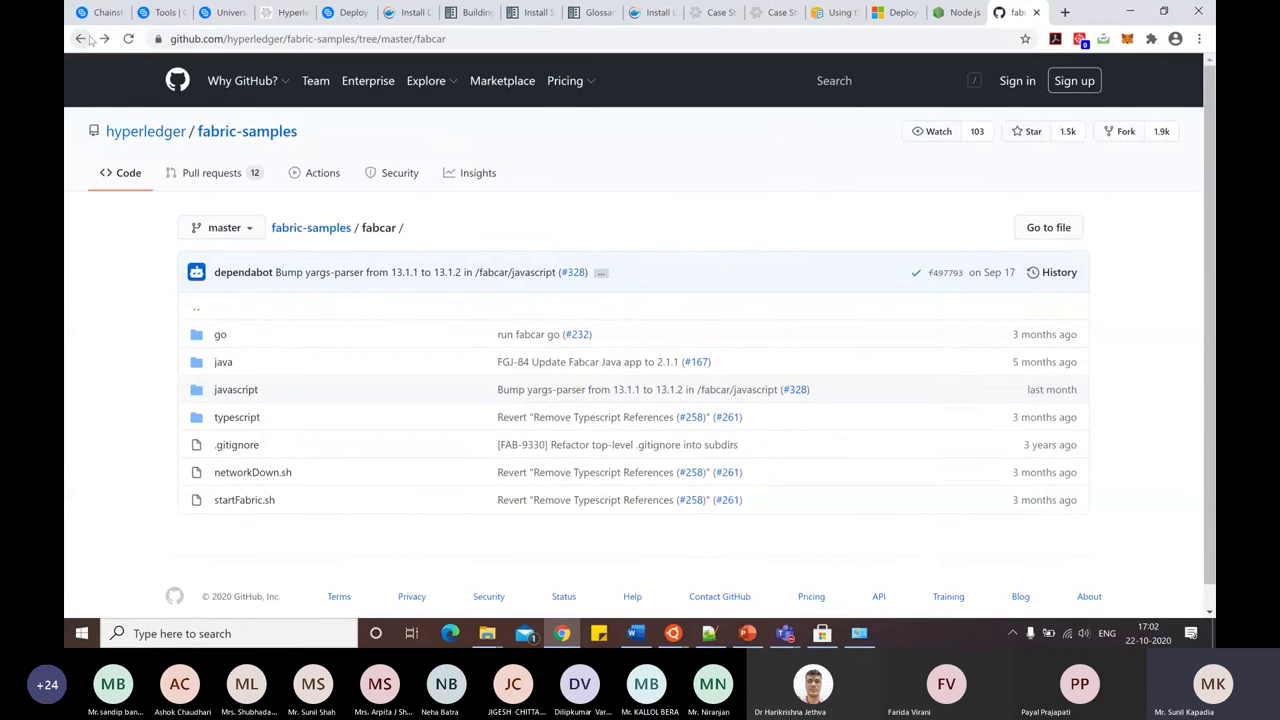
click(84, 39)
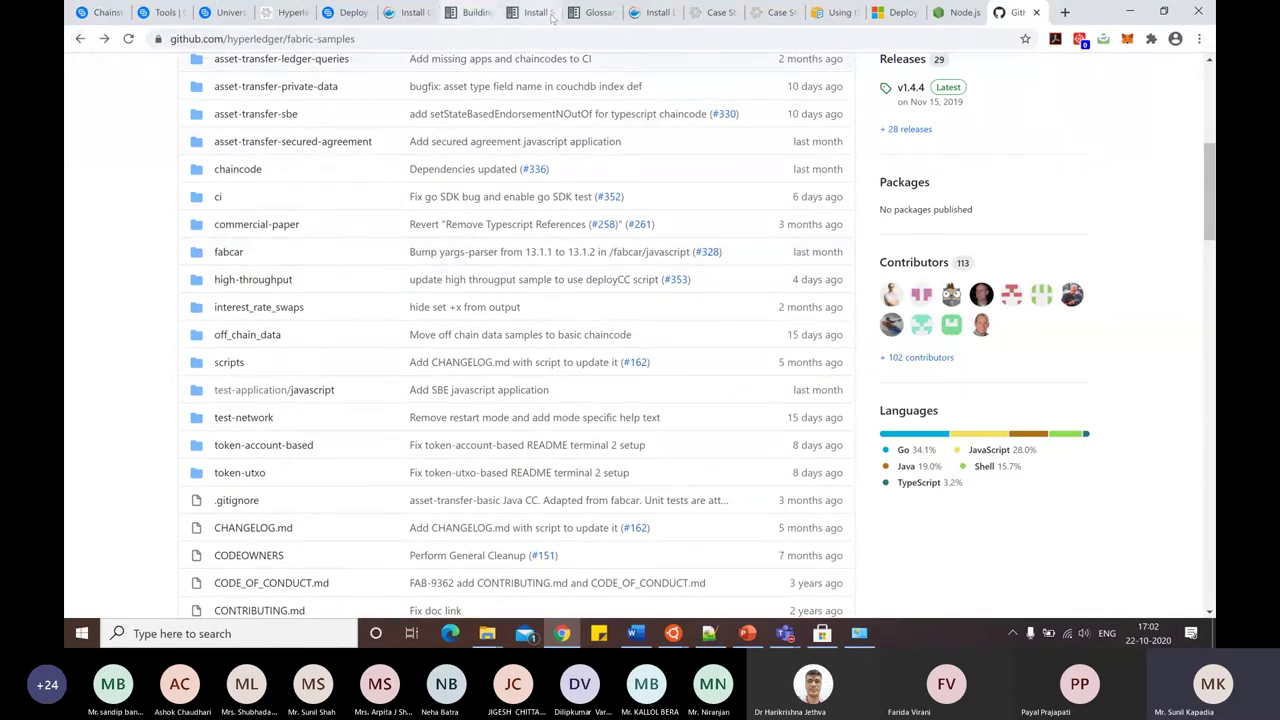
Examine the Building Your First Network tutorial from the network start commands back to the Generate Network Artifacts section.
click(476, 13)
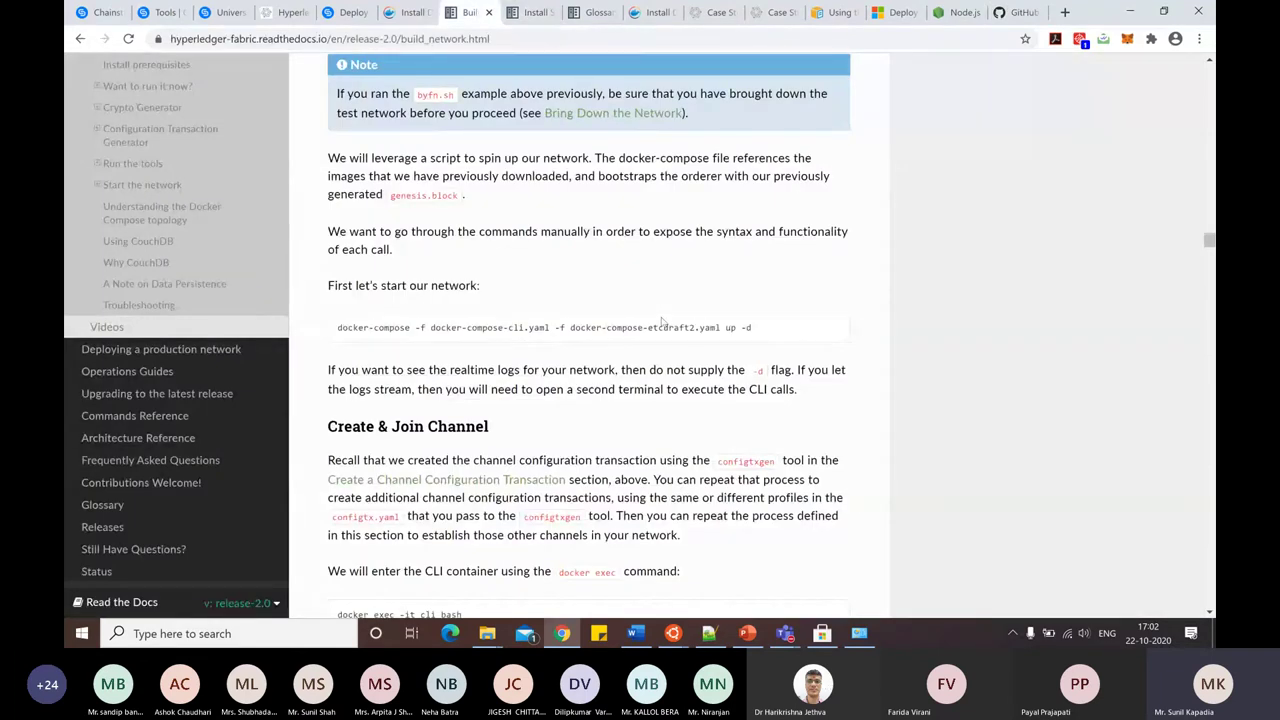
scroll(661, 322, up, 20)
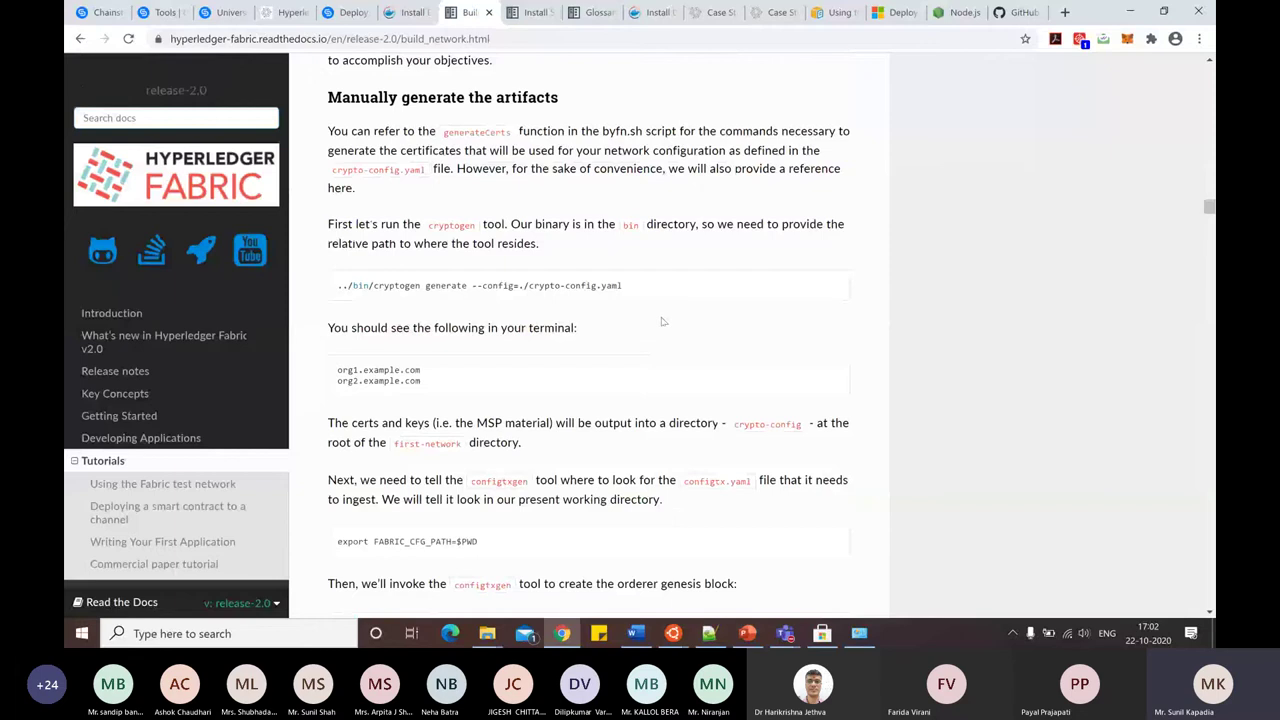
scroll(661, 317, up, 15)
scroll(661, 322, up, 12)
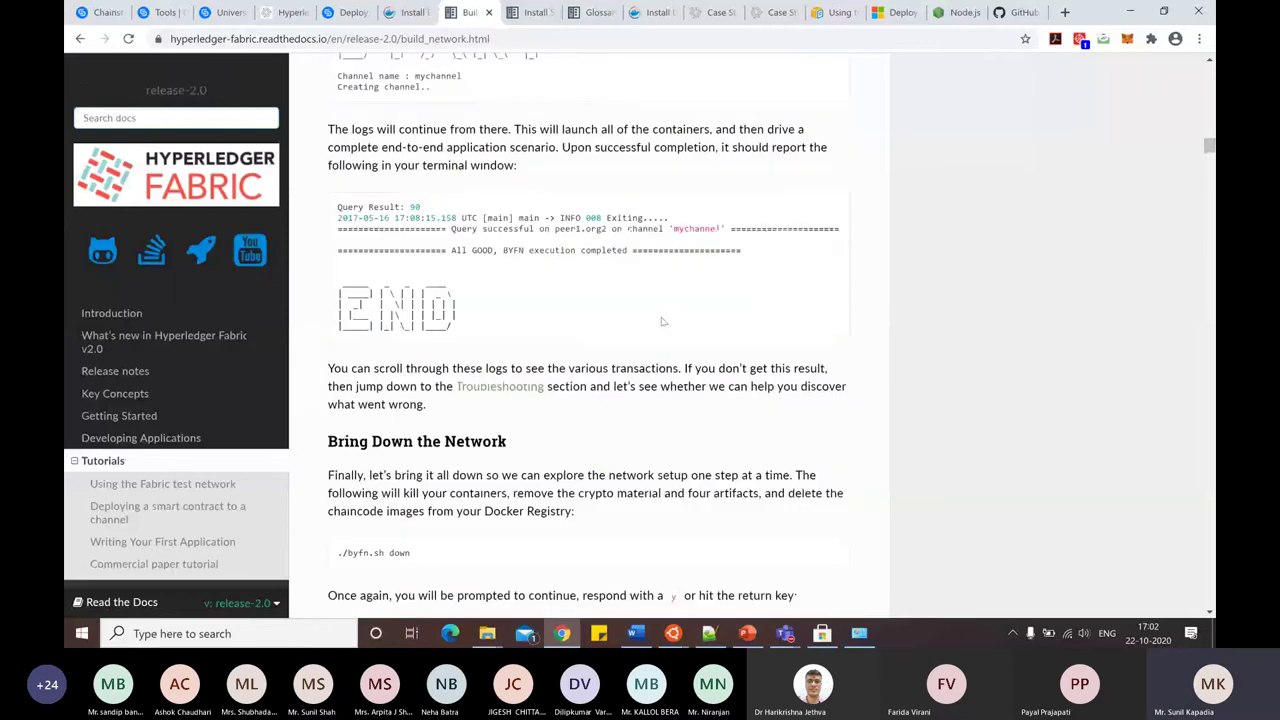
scroll(613, 312, up, 3)
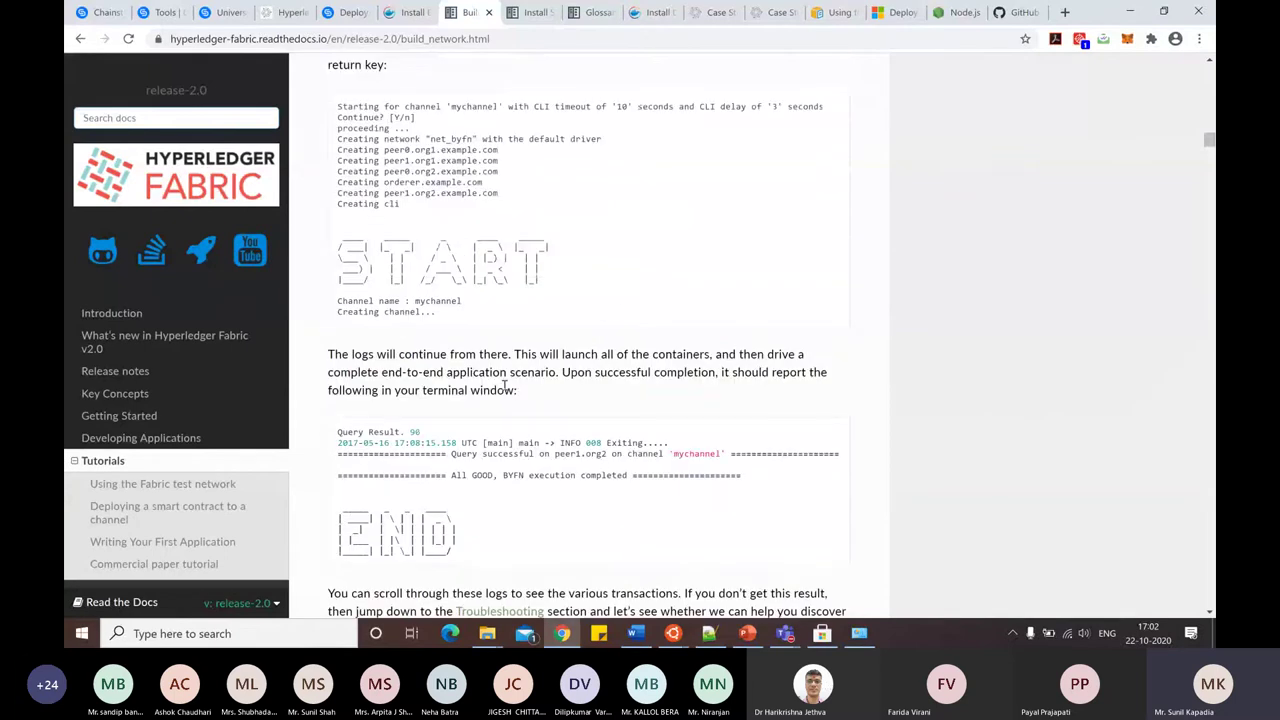
scroll(503, 285, up, 2)
scroll(498, 274, up, 3)
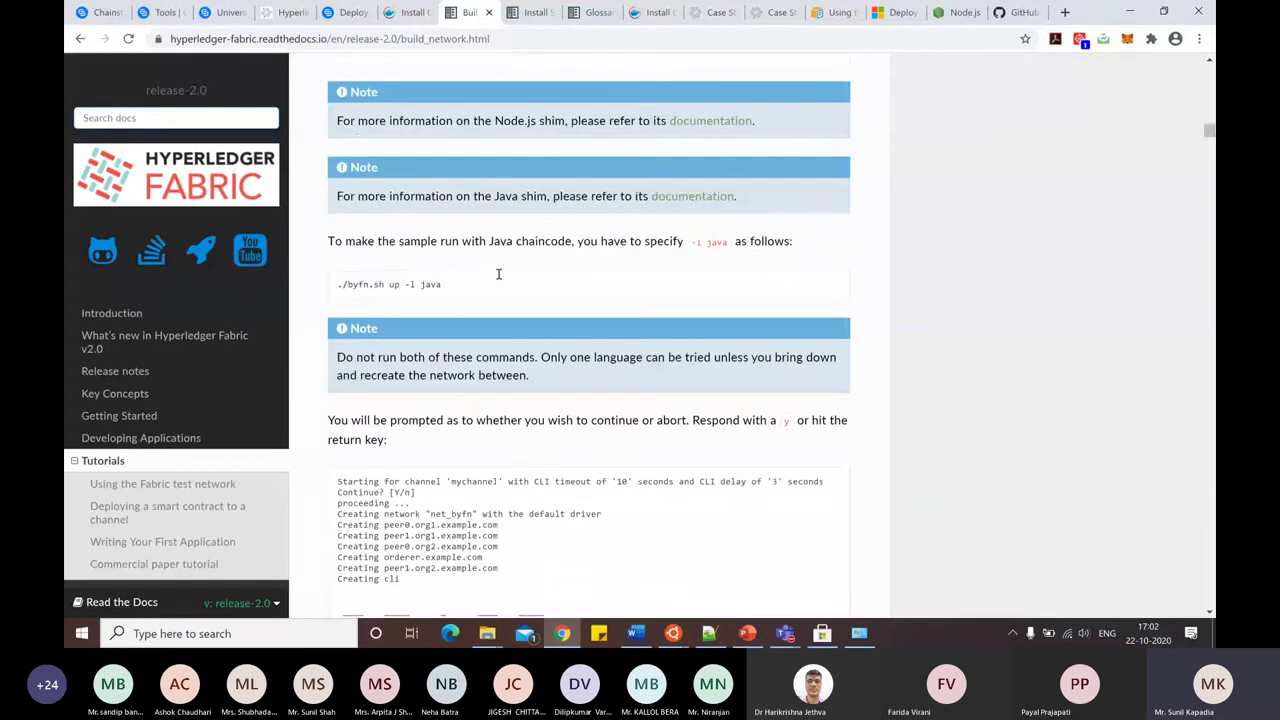
scroll(463, 287, up, 4)
scroll(463, 287, up, 6)
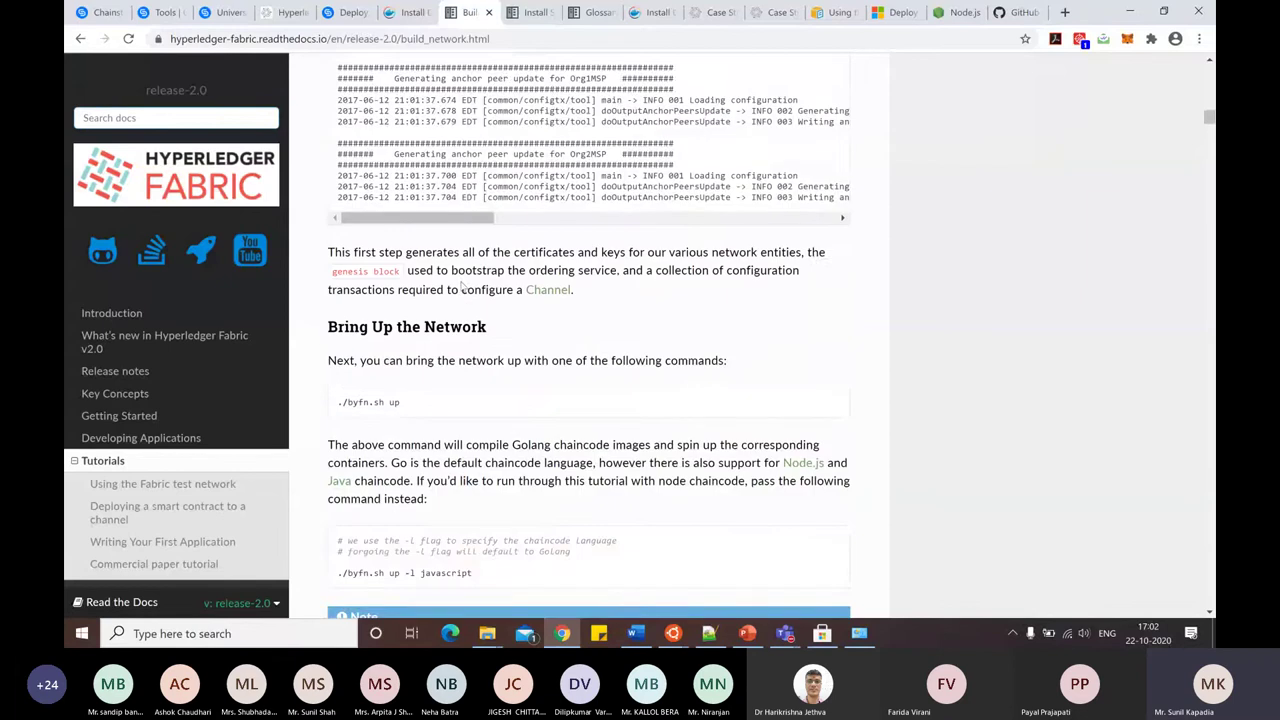
scroll(463, 287, up, 7)
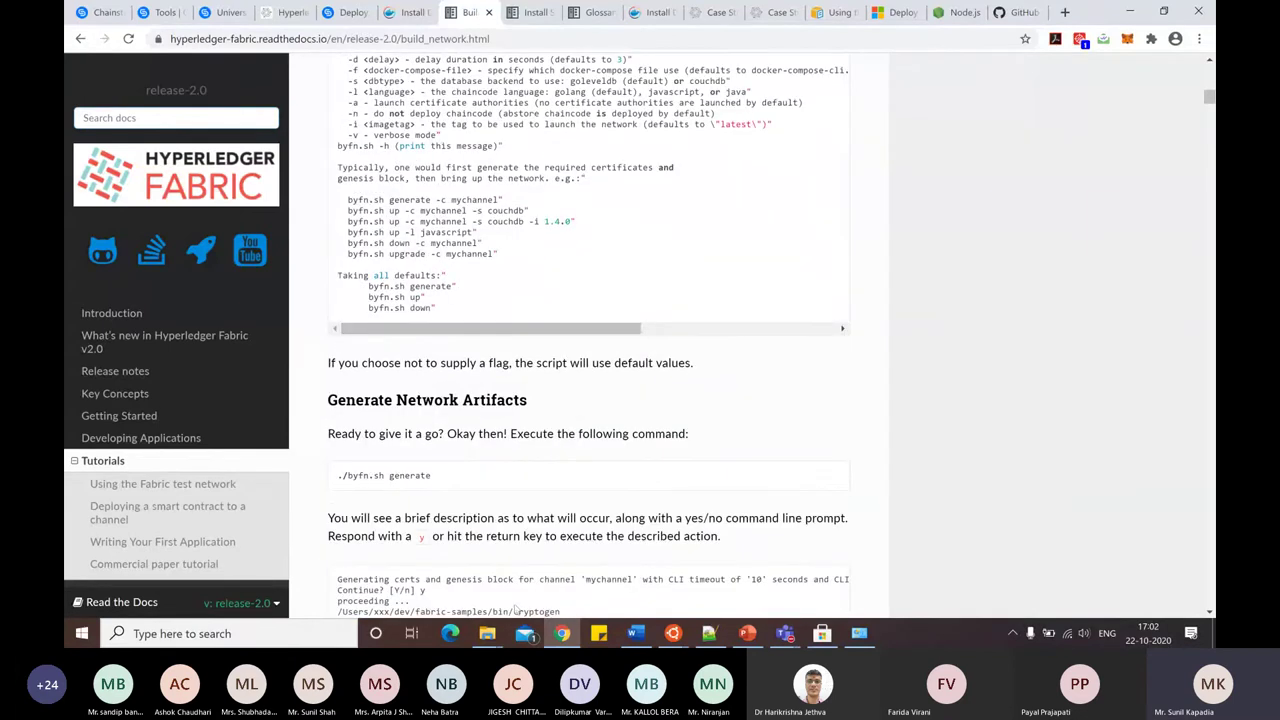
Switch to File Explorer, open first-network's channel-artifacts folder, point out genesis.block and minimise the window.
mouse_move(490, 630)
click(540, 590)
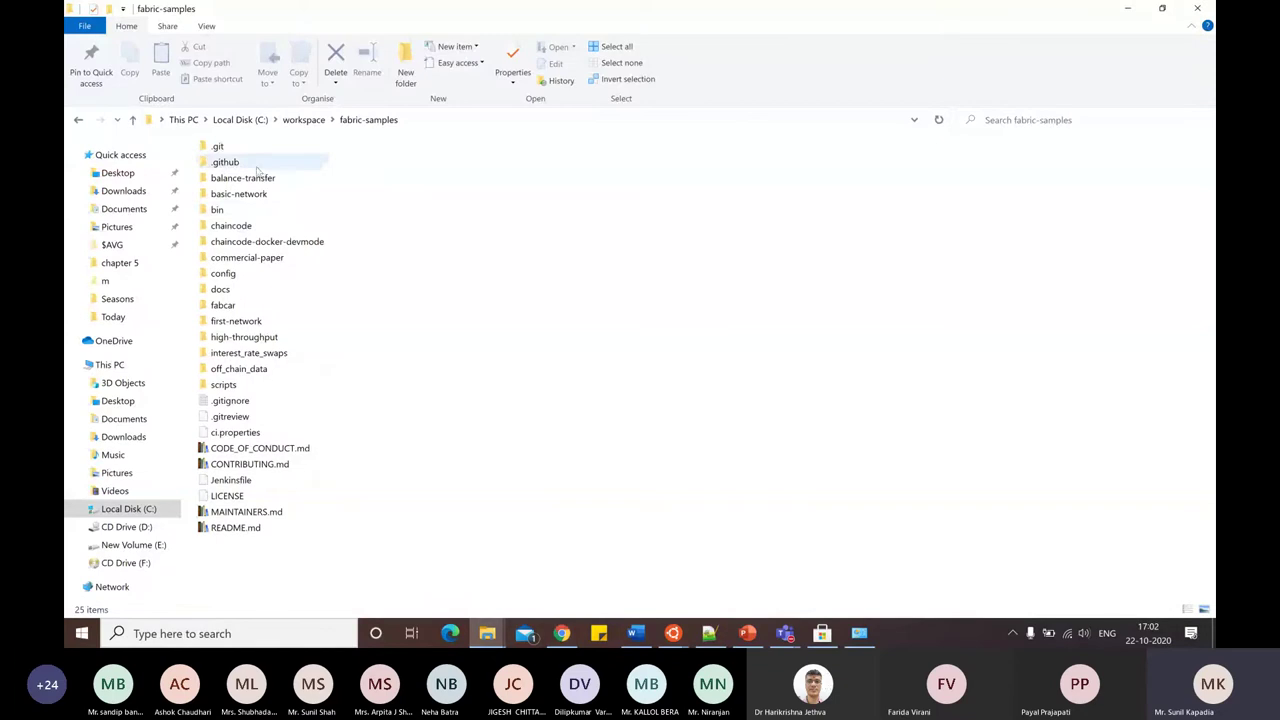
double_click(255, 321)
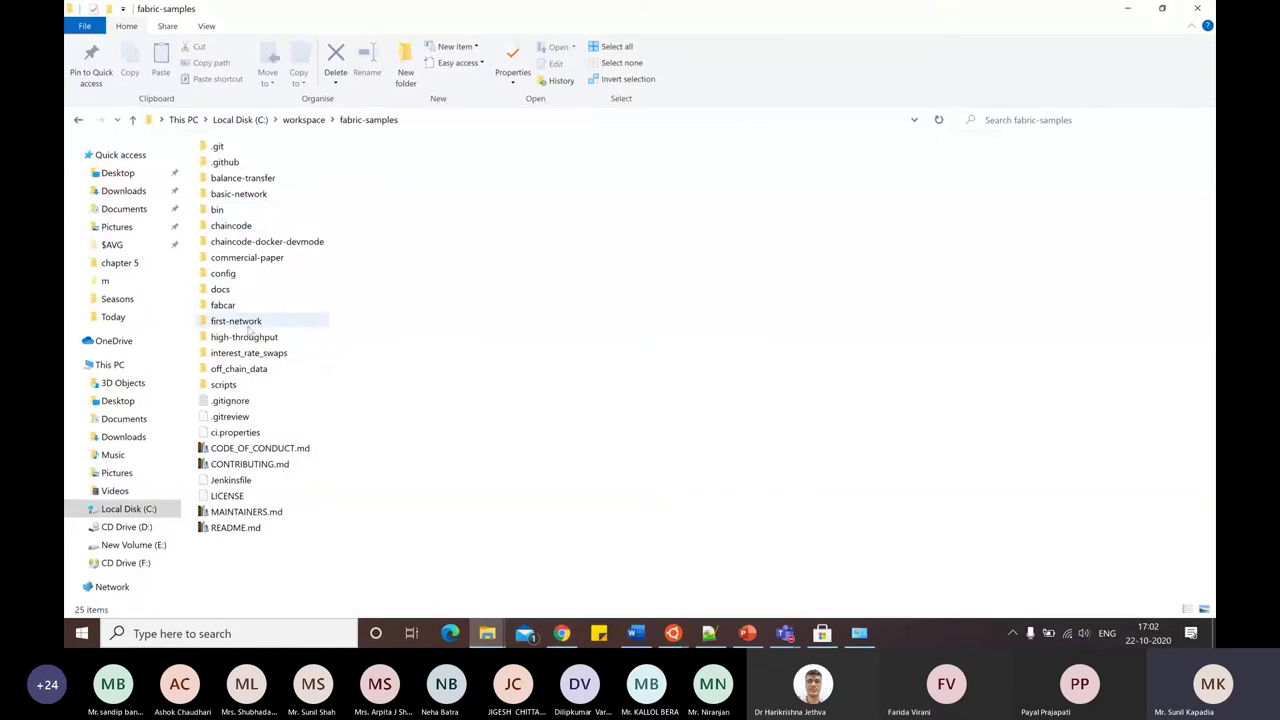
double_click(250, 185)
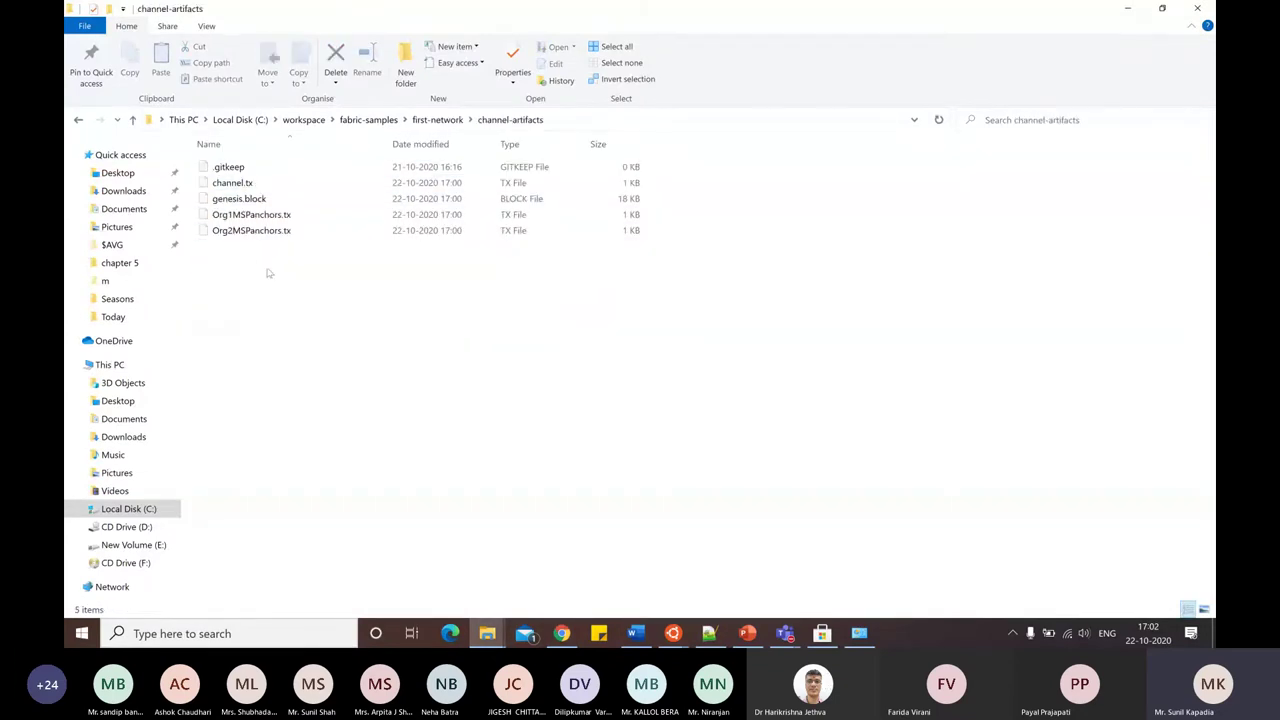
click(244, 200)
click(492, 388)
click(1141, 9)
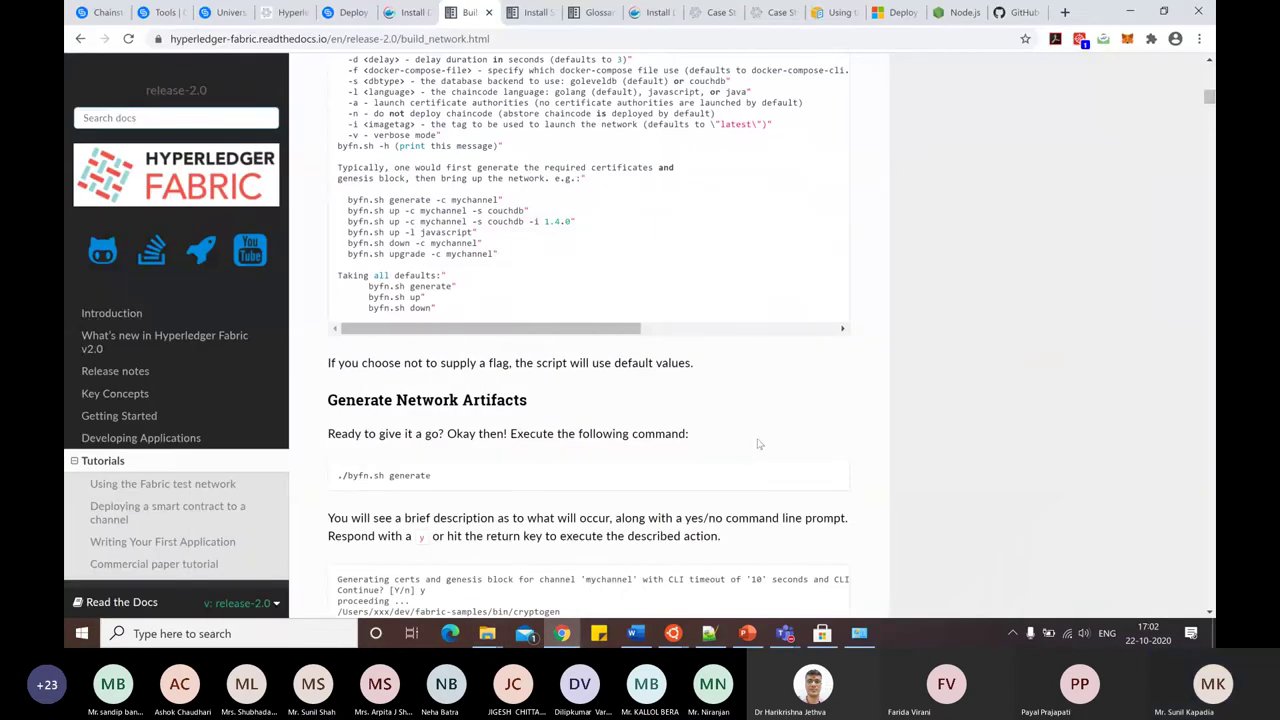
Bring the channel-artifacts window back up and return to its parent first-network folder.
mouse_move(503, 625)
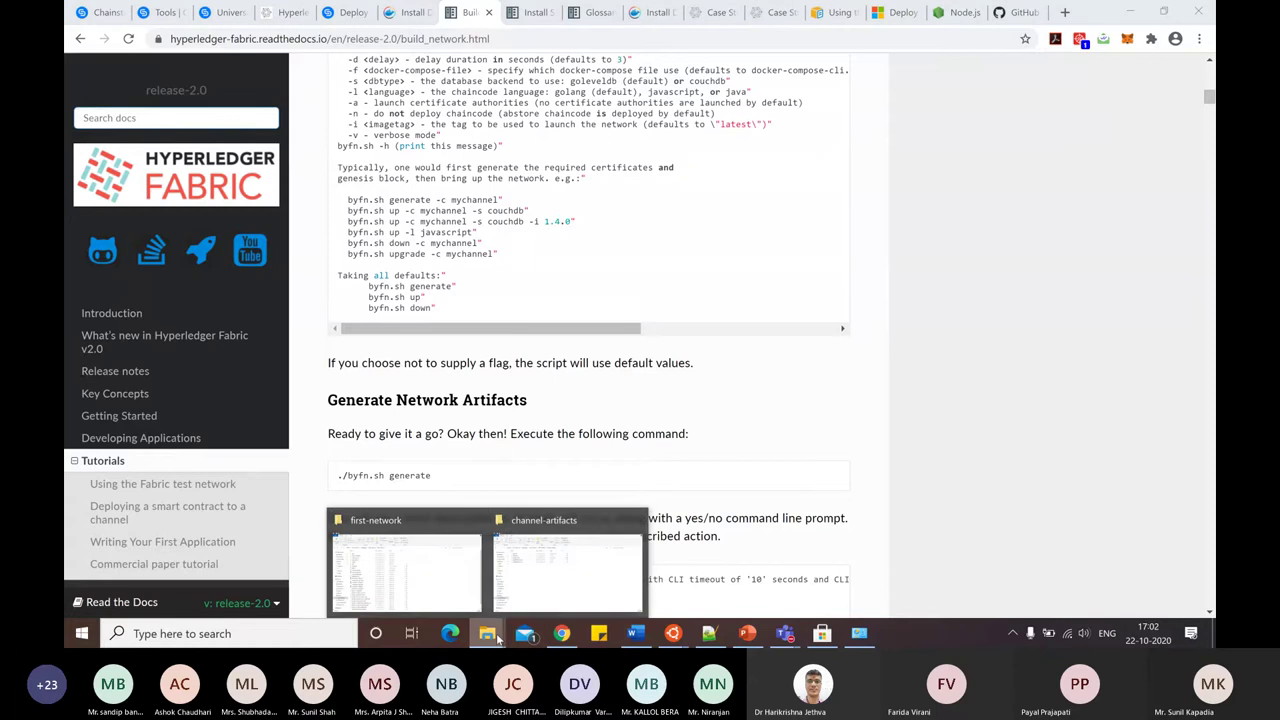
click(567, 570)
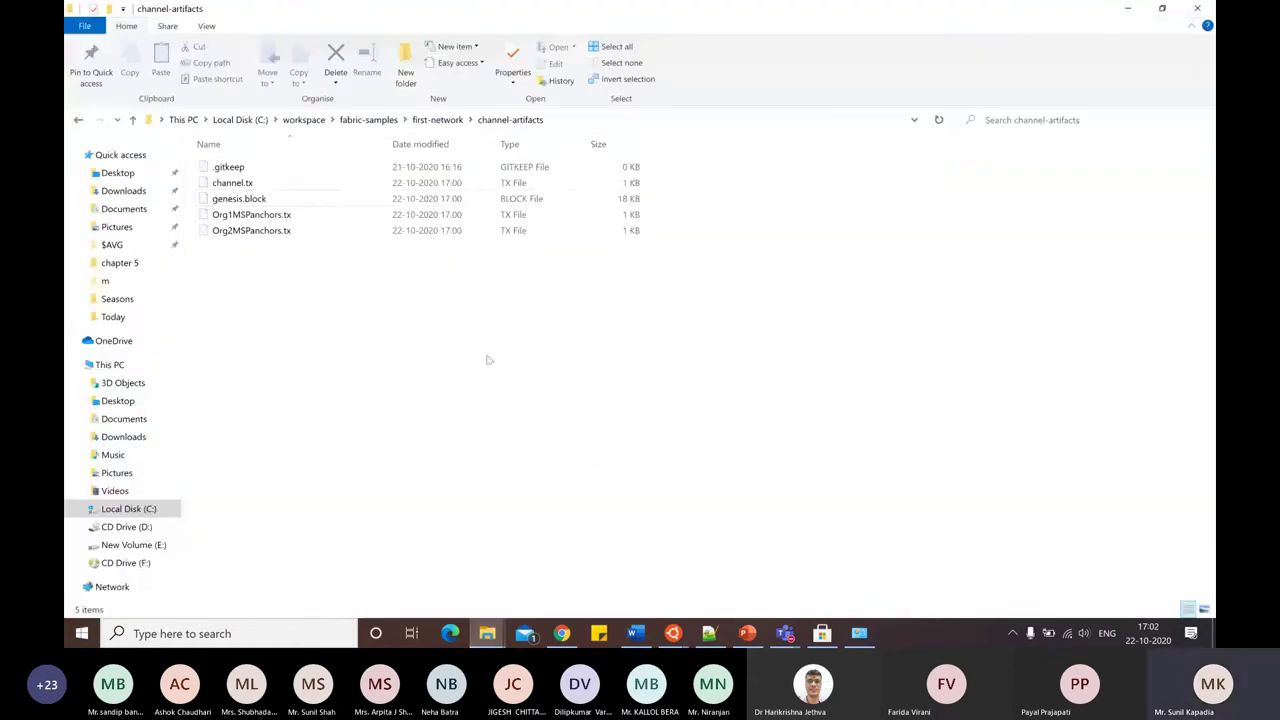
click(77, 119)
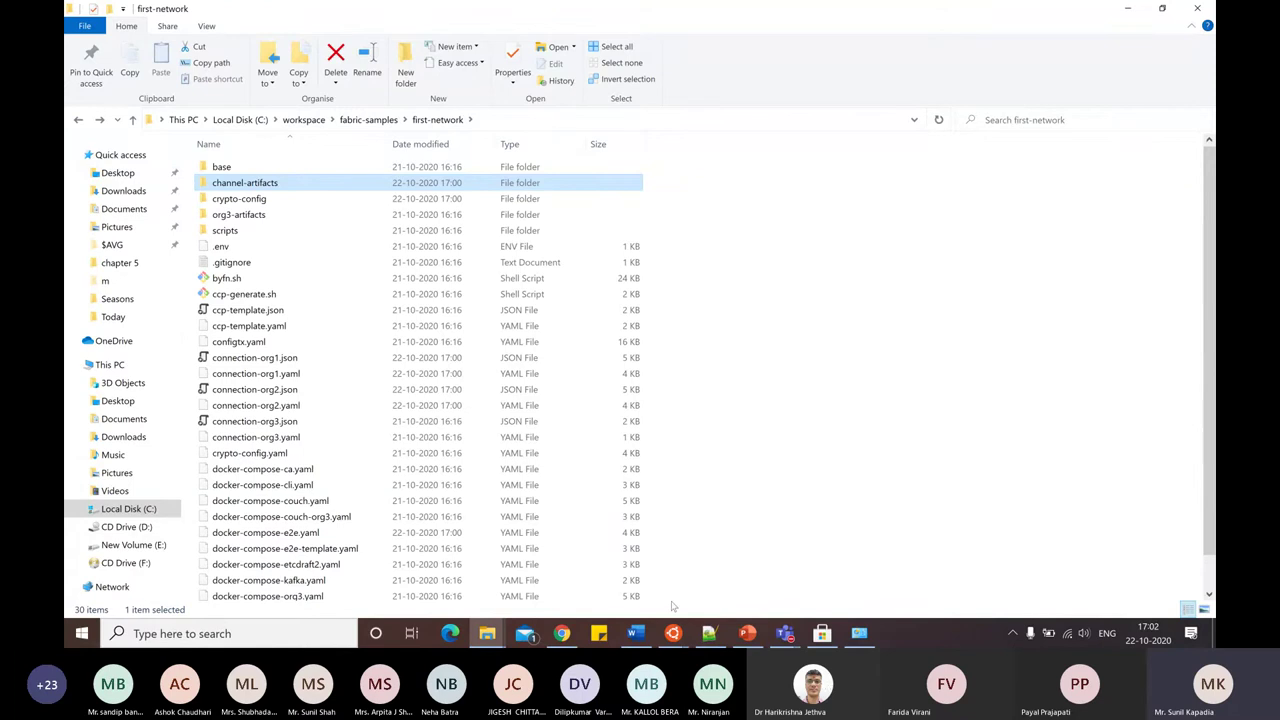
Switch to Notepad++, show docker-compose-cli.yaml and select the orderer and peer entries under volumes.
click(709, 634)
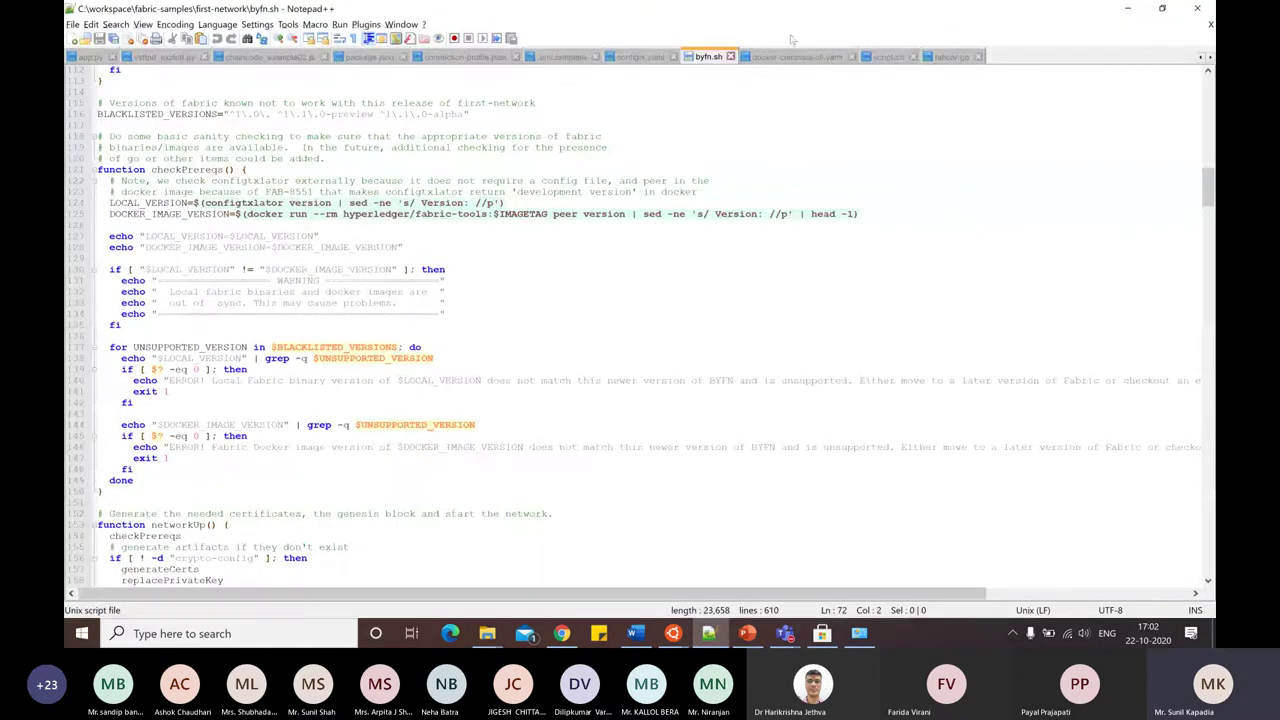
click(780, 57)
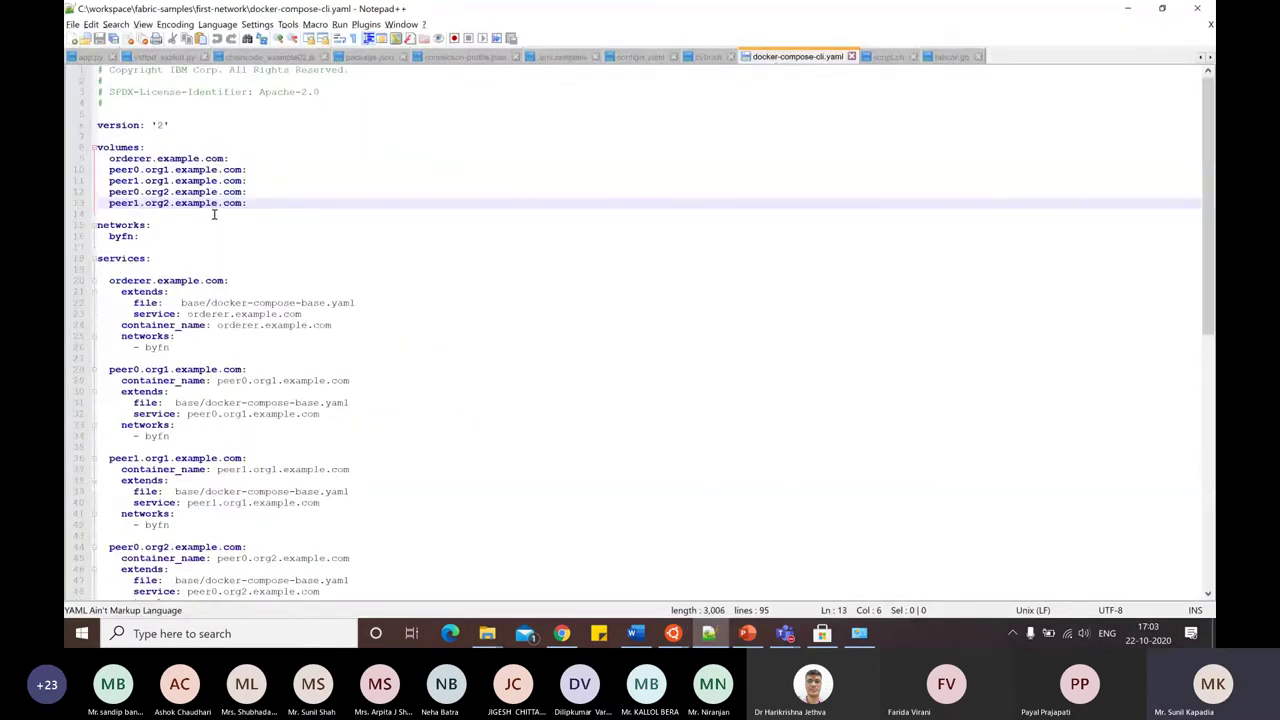
drag(268, 205, 95, 162)
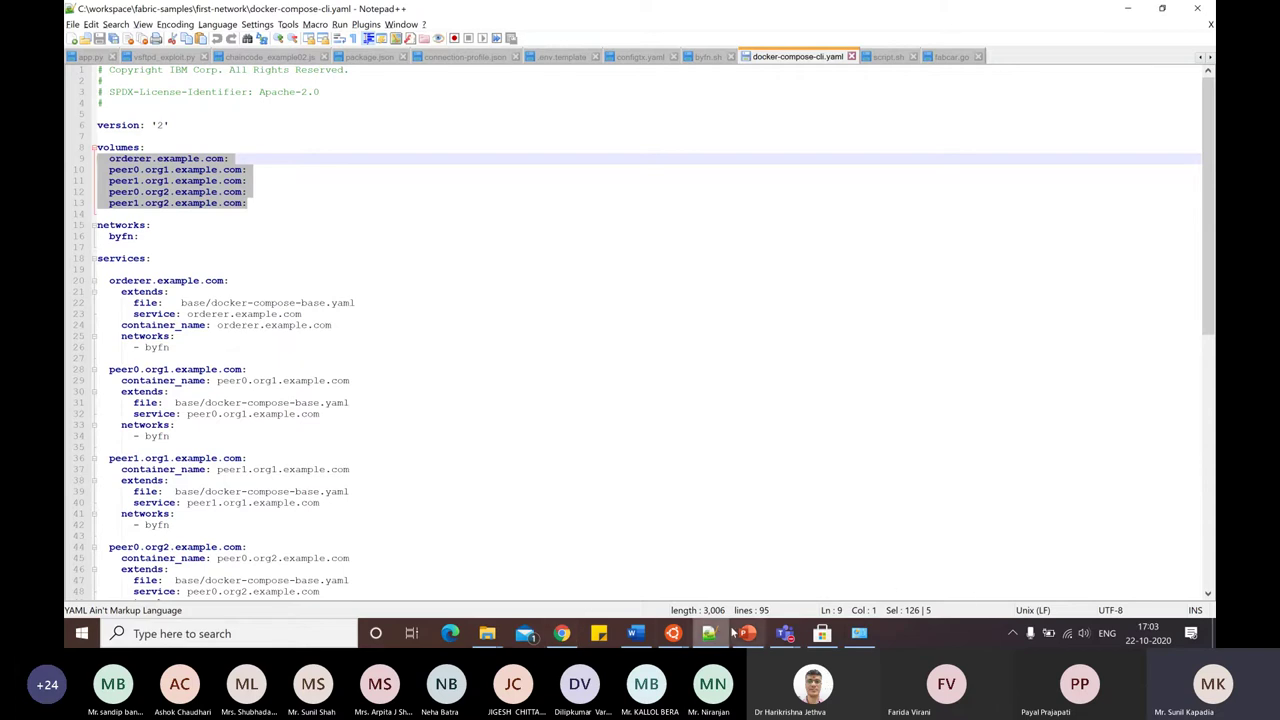
Revisit the first-network terminal output, then switch to Chrome and review the tutorial's Generate Network Artifacts section.
click(675, 636)
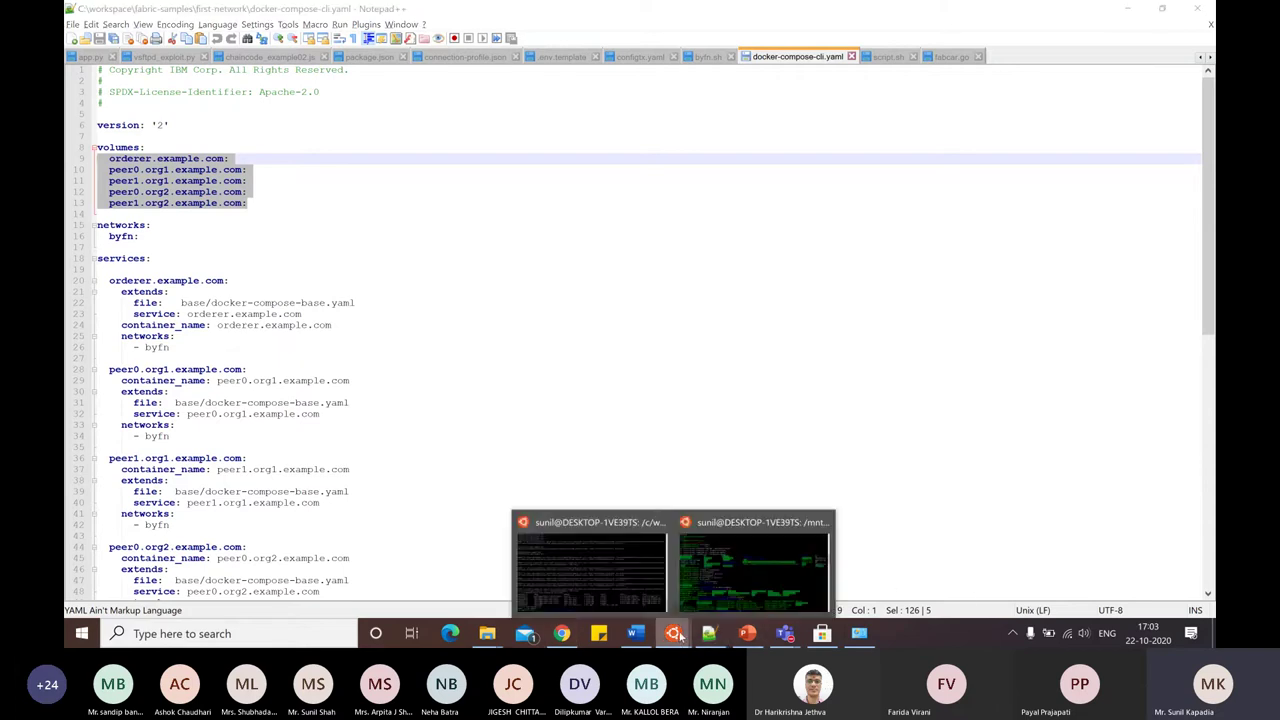
click(645, 576)
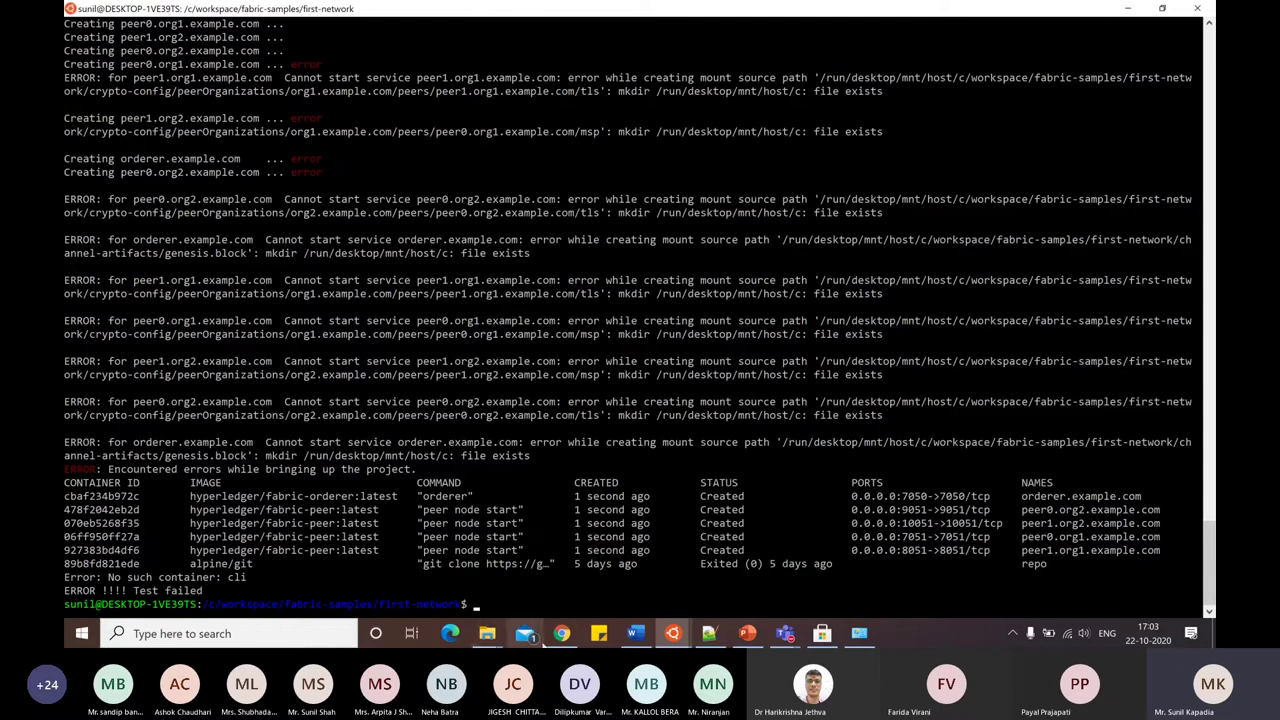
click(560, 634)
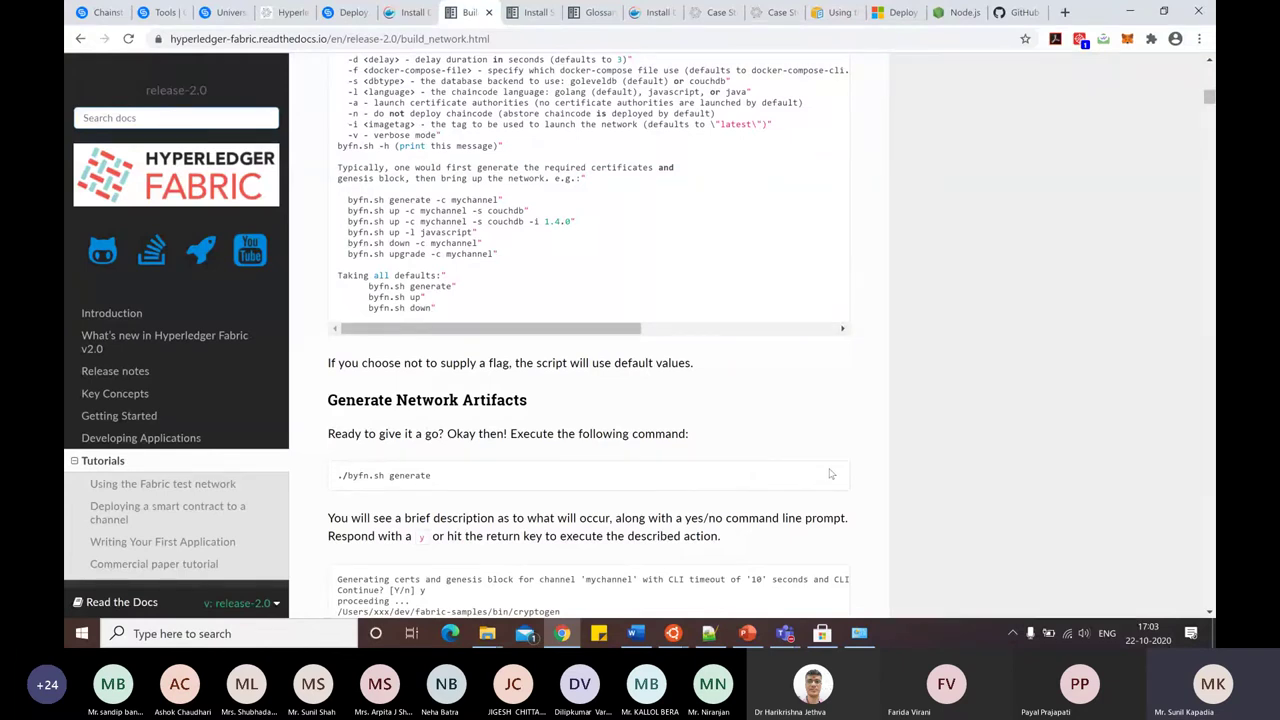
scroll(829, 474, down, 5)
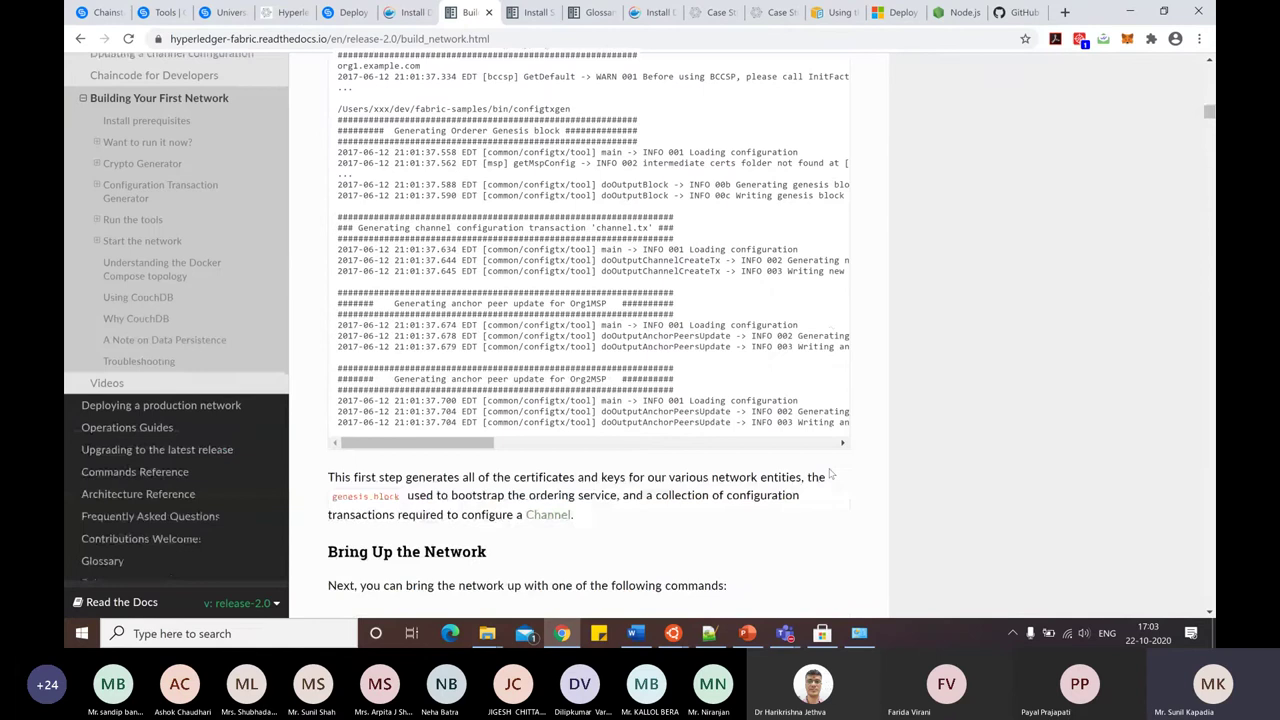
Review the tutorial's byfn.sh generate output and read on through the Bring Up the Network and Bring Down the Network sections.
scroll(829, 474, down, 7)
scroll(829, 474, up, 4)
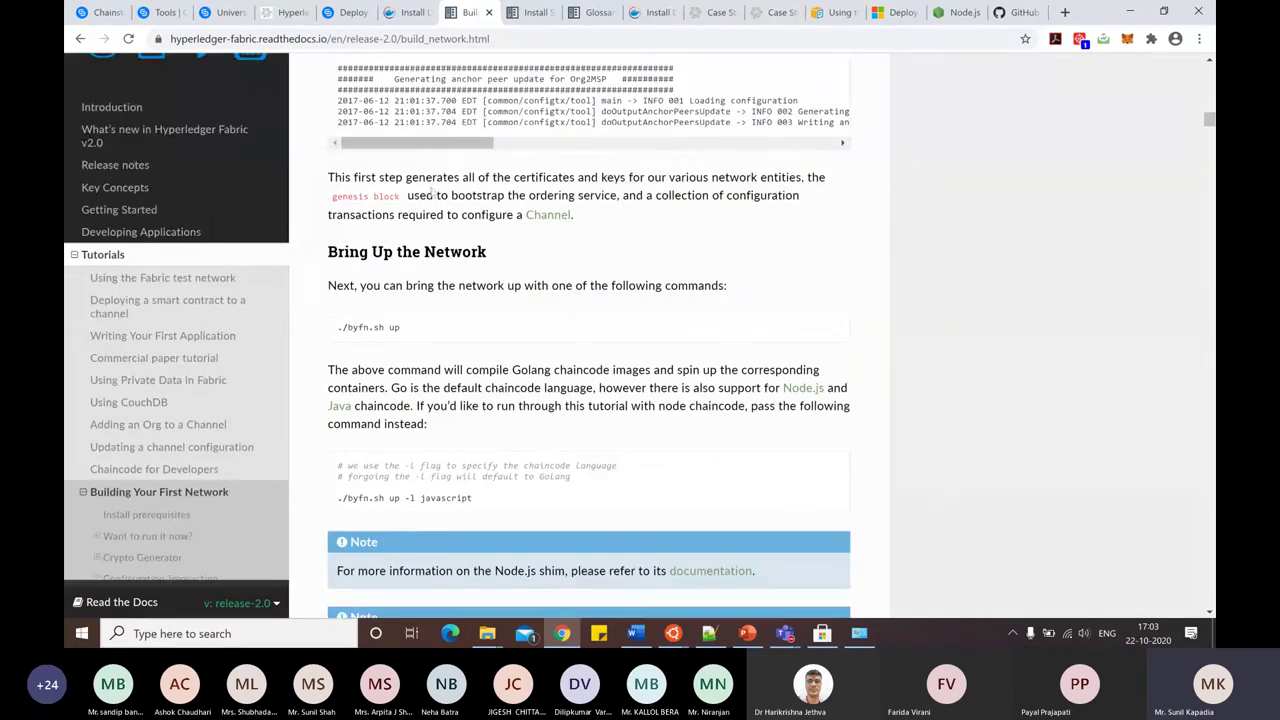
scroll(430, 185, up, 5)
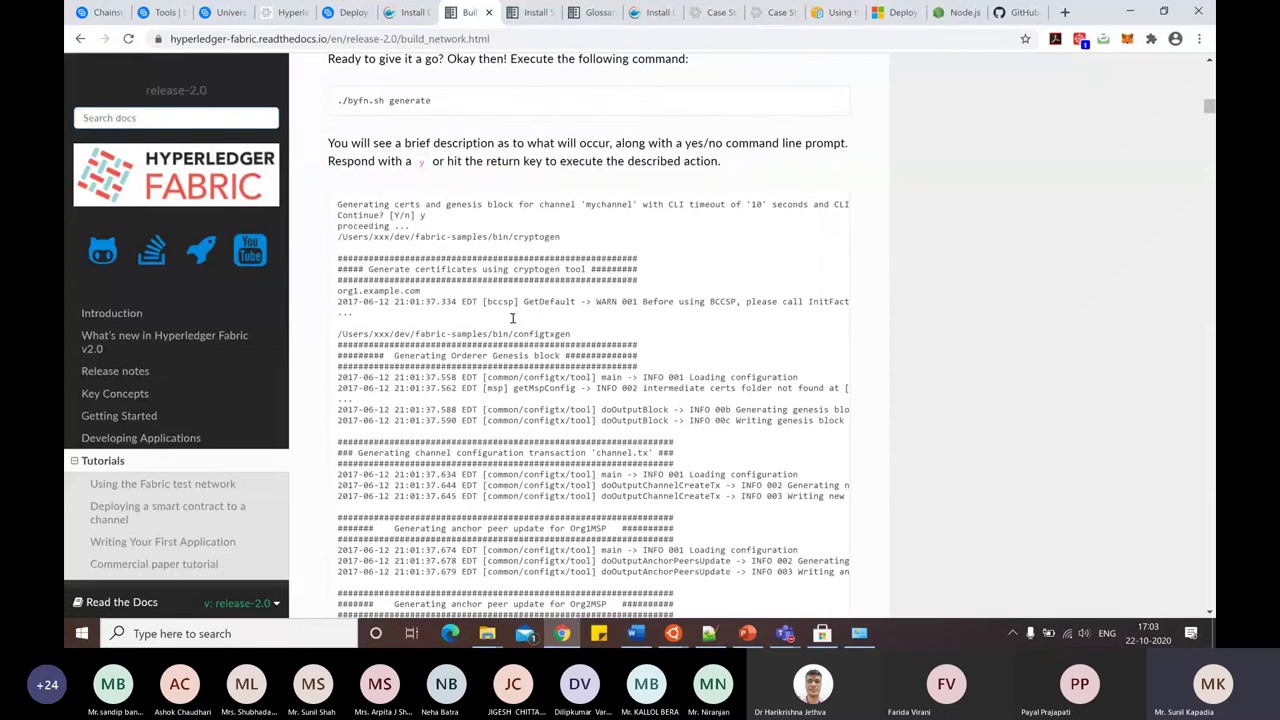
scroll(517, 320, down, 2)
scroll(497, 478, down, 1)
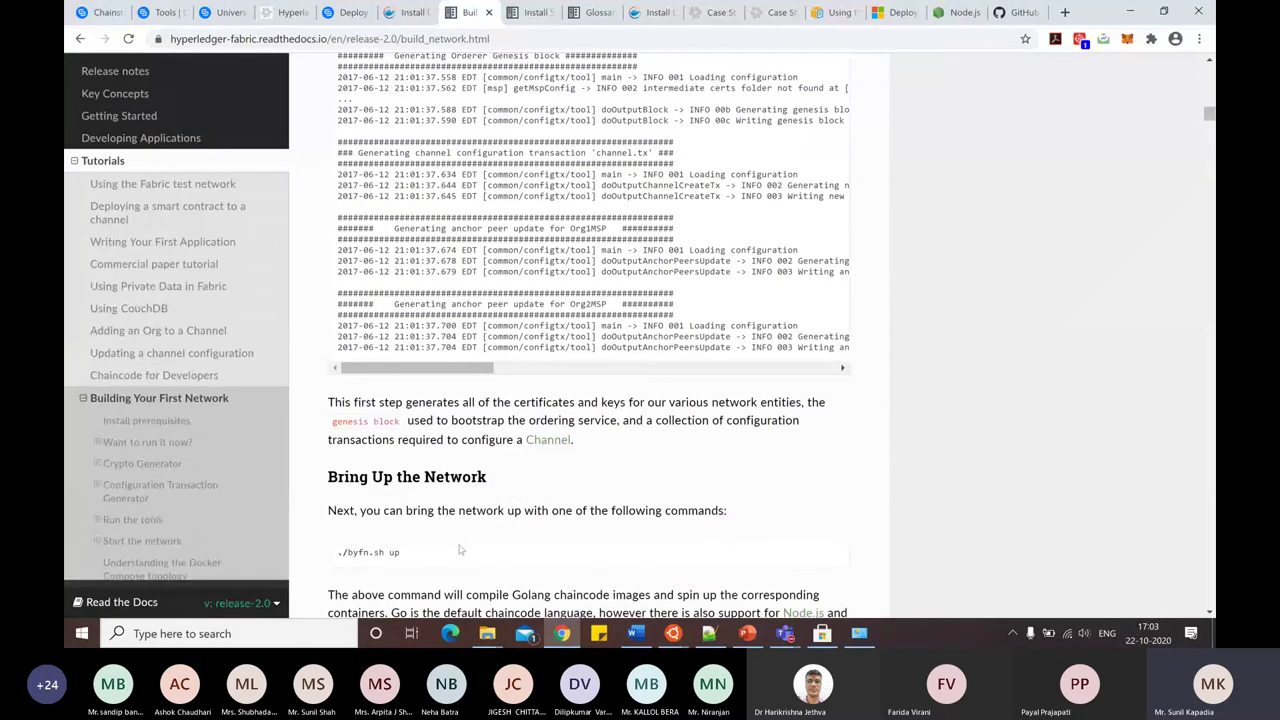
scroll(675, 517, down, 3)
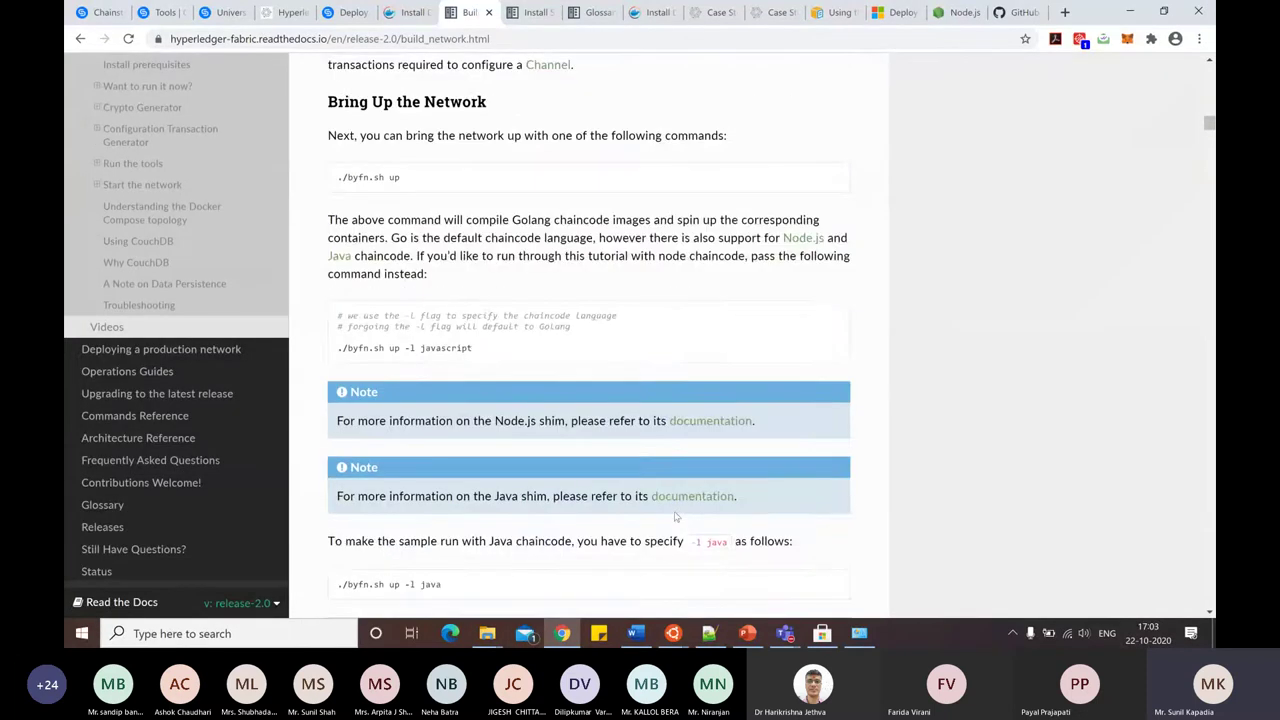
scroll(675, 517, down, 9)
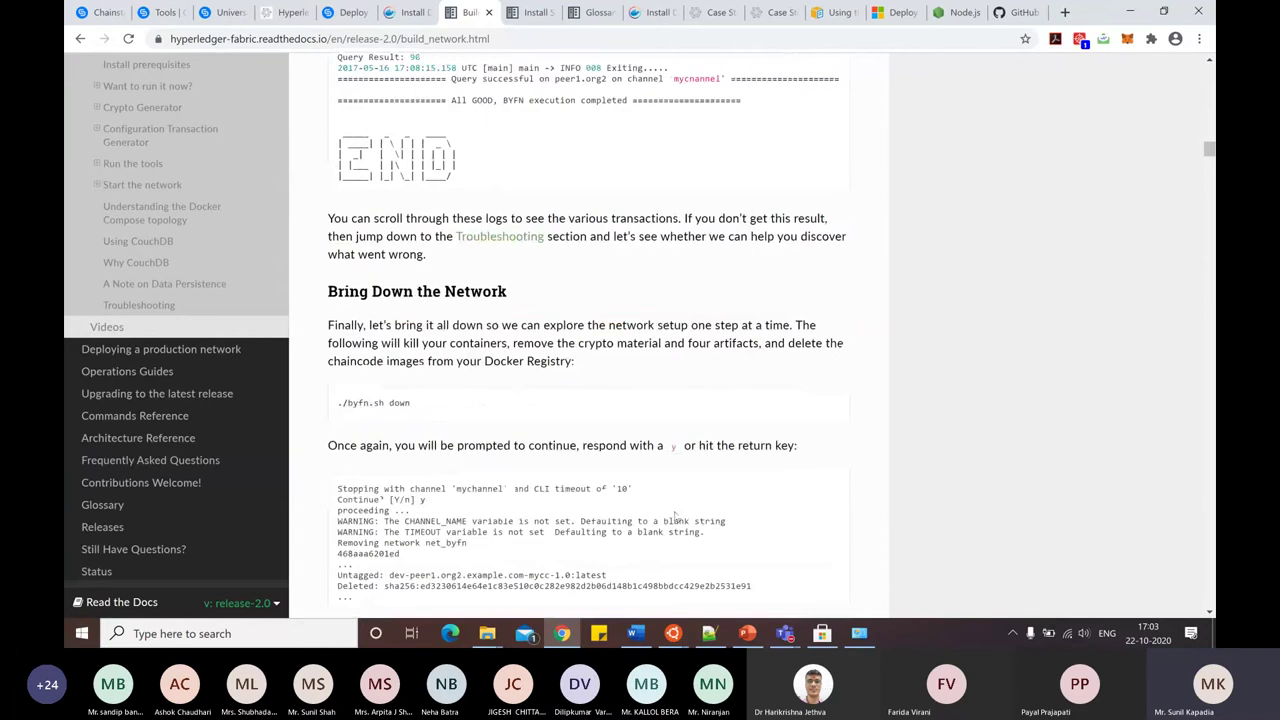
scroll(675, 517, down, 1)
scroll(582, 349, down, 5)
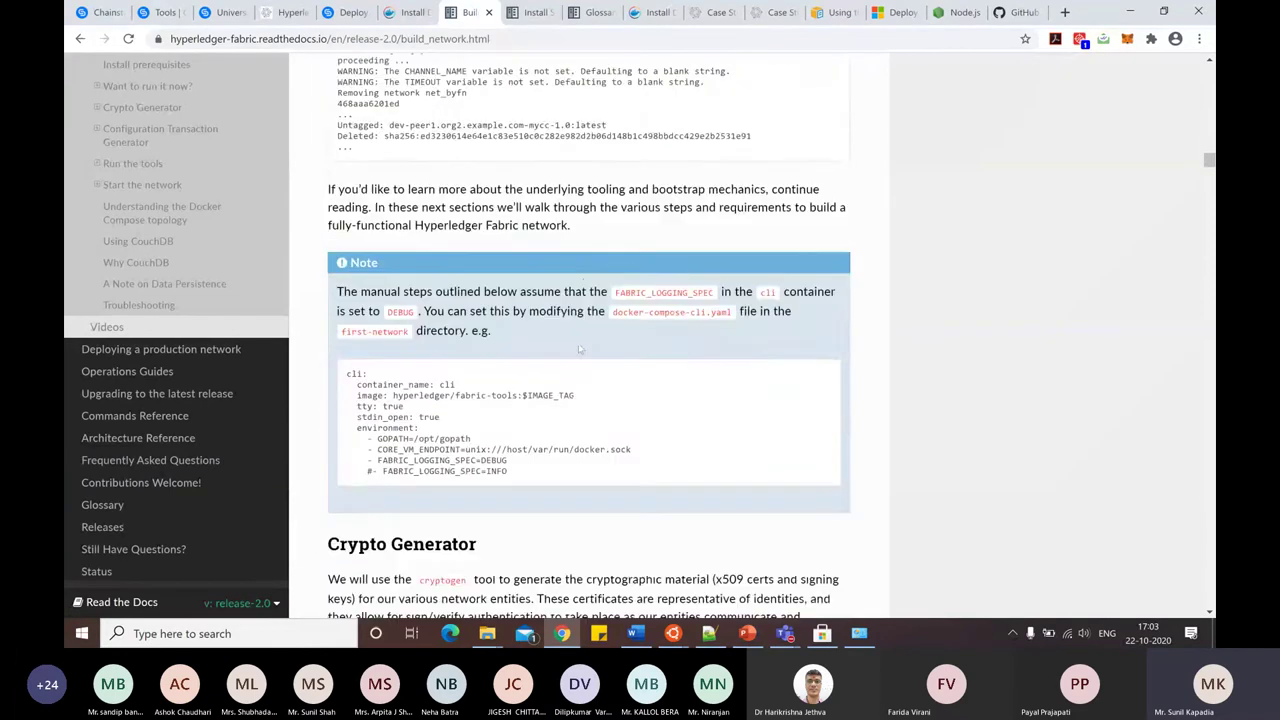
Skim the Crypto Generator and Configuration Transaction Generator sections, including how cryptogen and configtxgen work.
scroll(582, 349, down, 3)
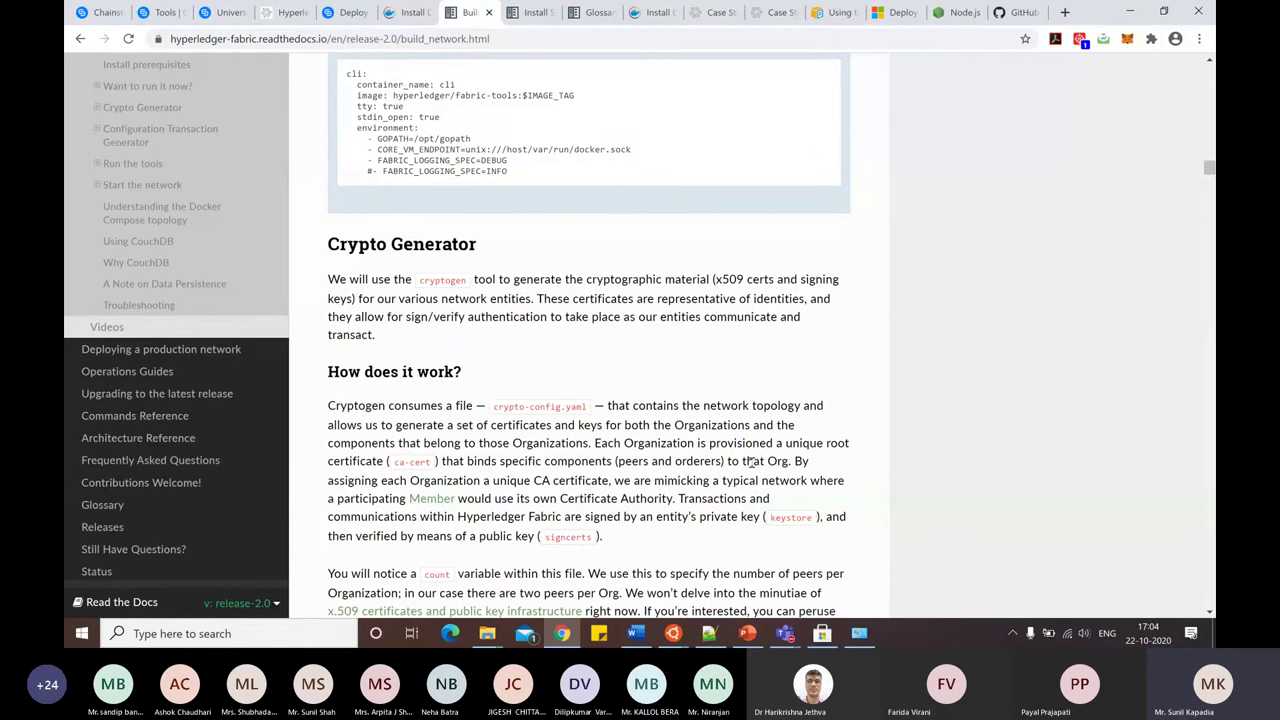
scroll(749, 461, down, 8)
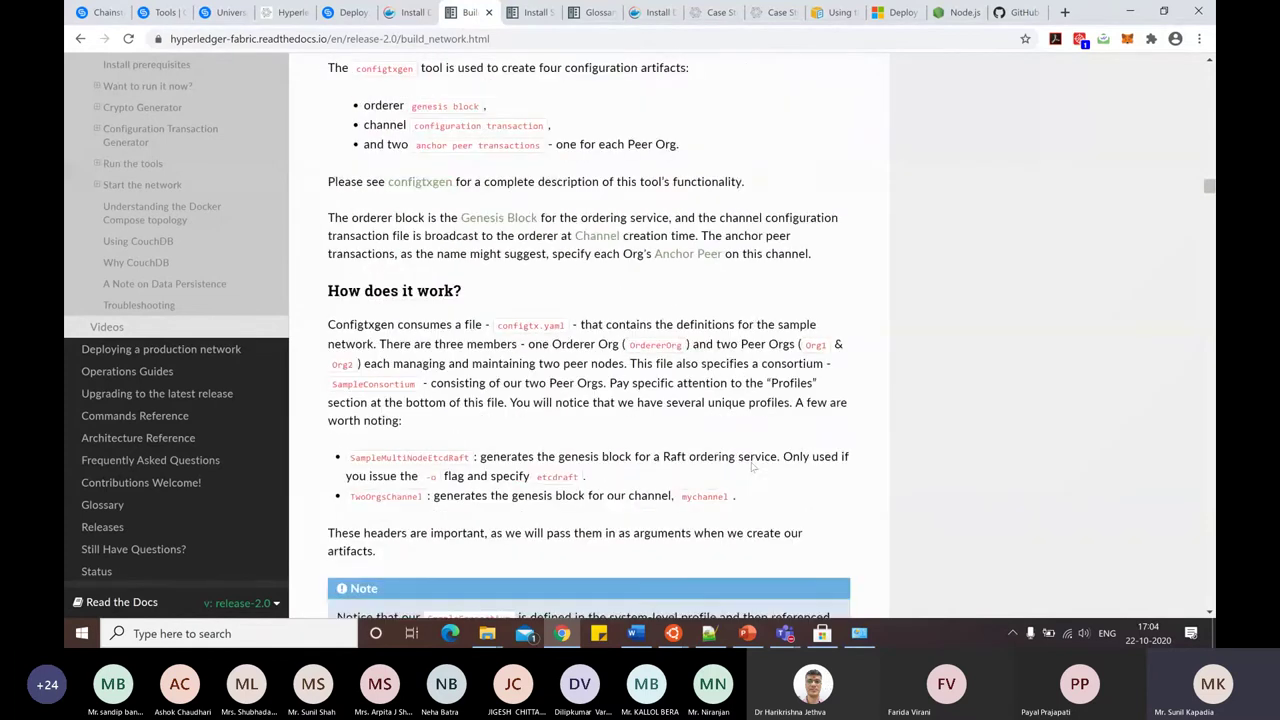
scroll(754, 465, down, 6)
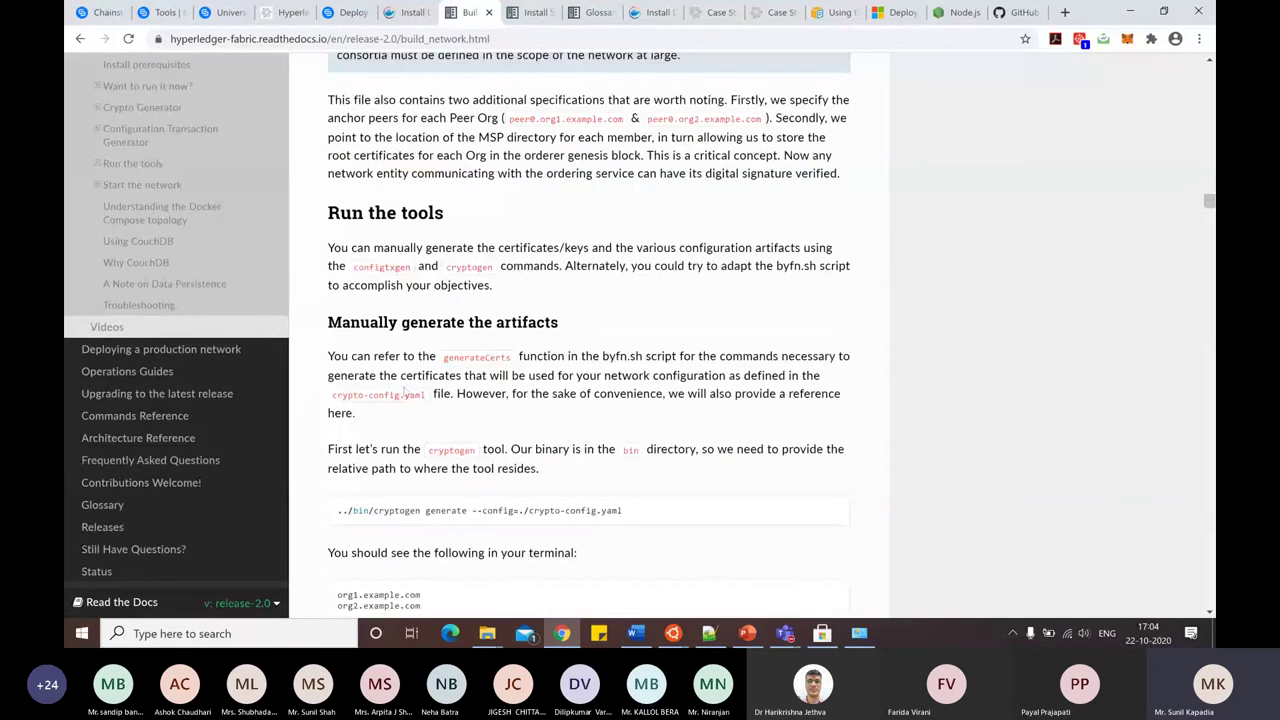
Read the Manually generate the artifacts commands and highlight the phrase "create the orderer genesis block:".
scroll(535, 398, down, 2)
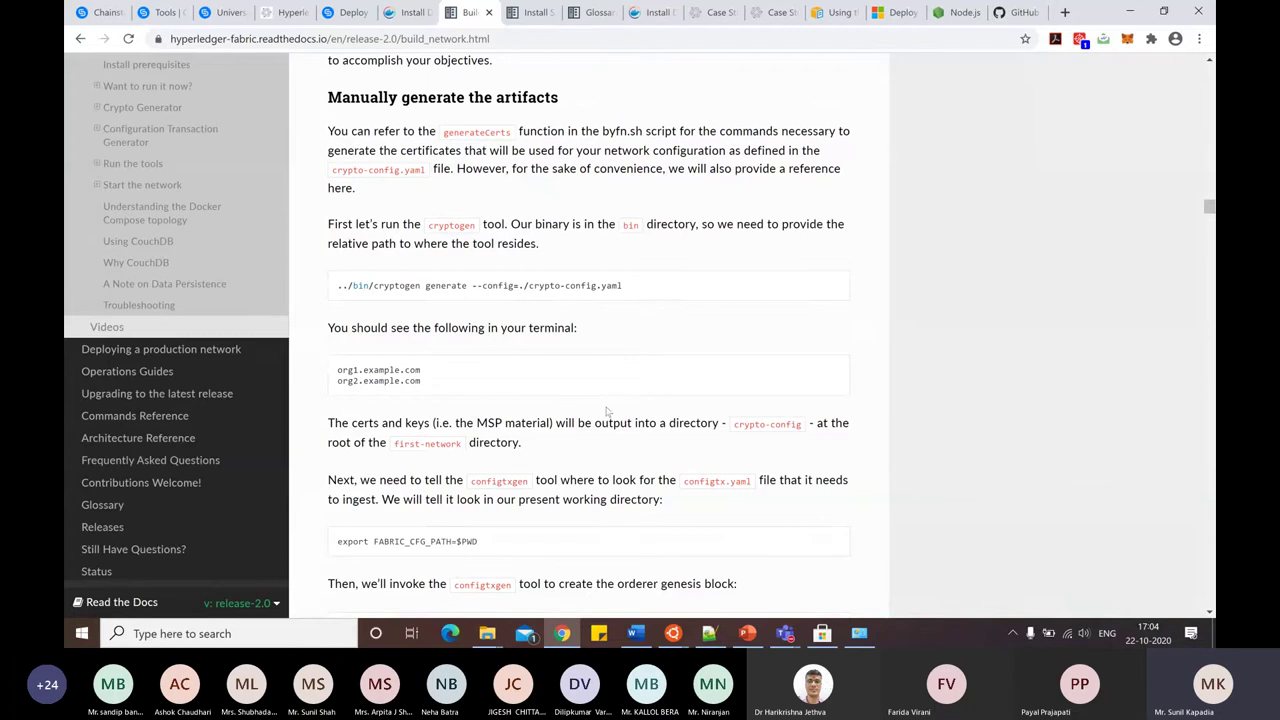
scroll(606, 411, down, 2)
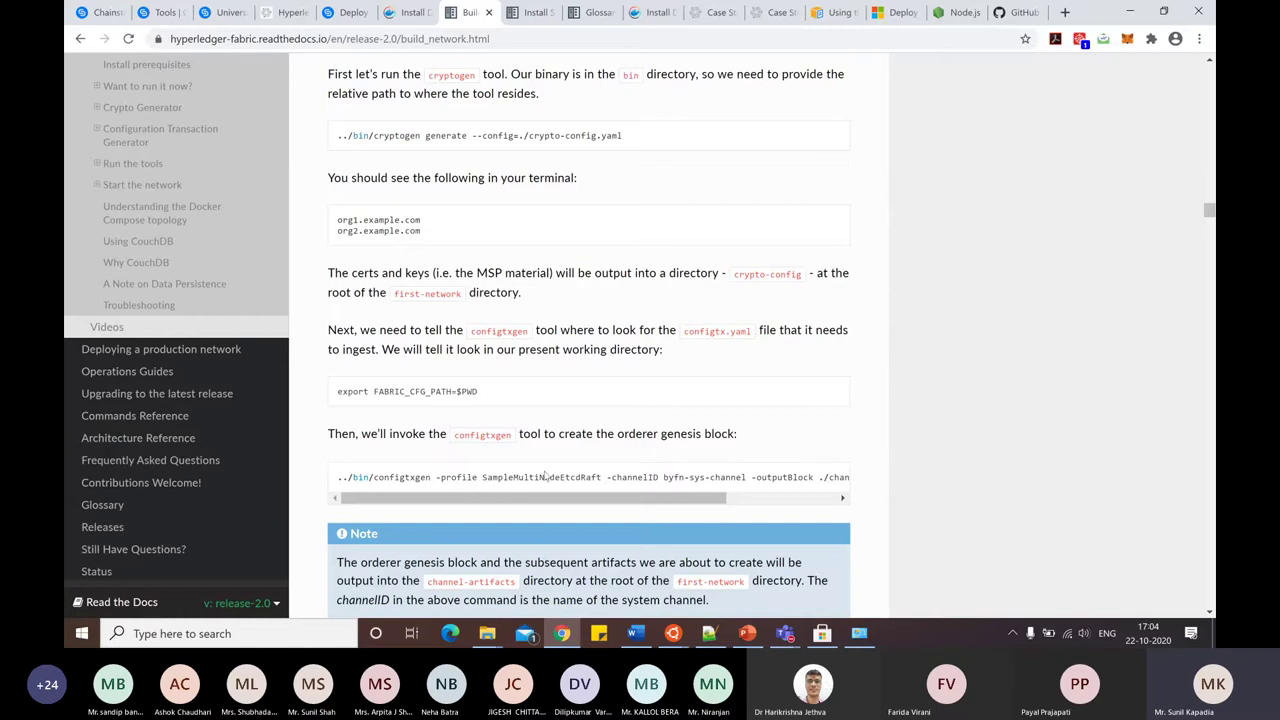
drag(733, 434, 772, 446)
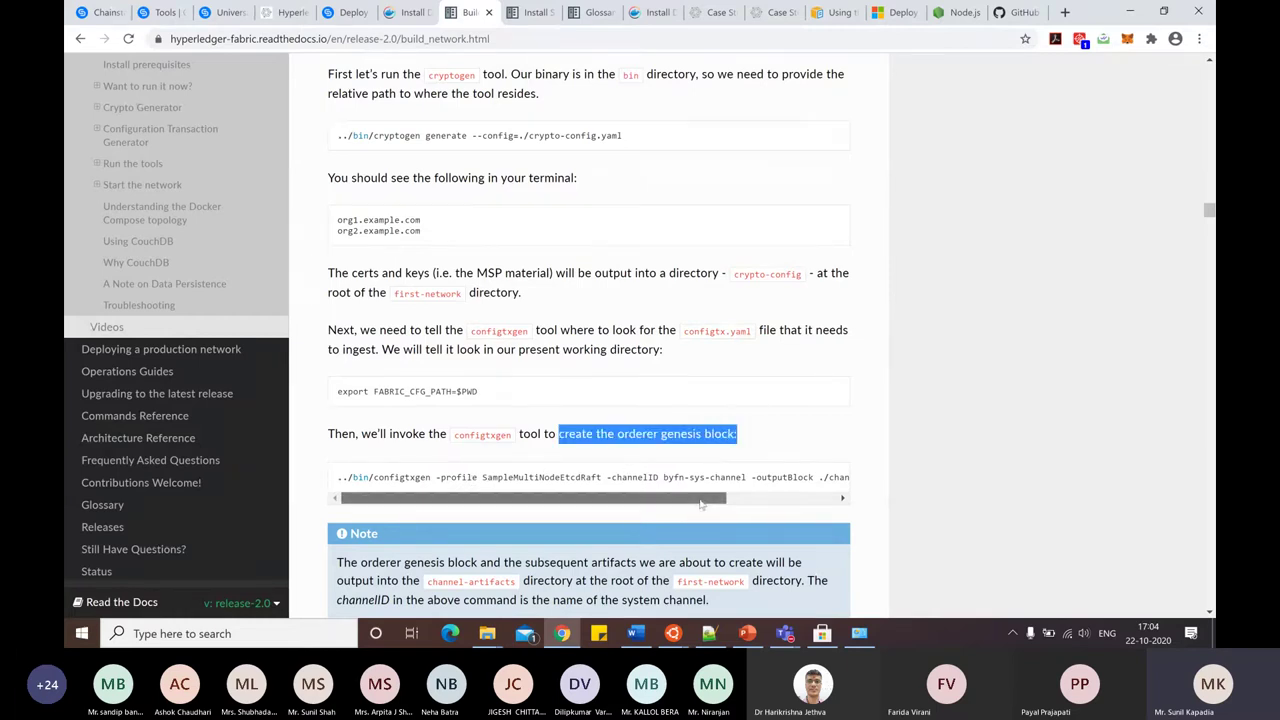
mouse_move(700, 498)
mouse_down()
mouse_move(812, 498)
mouse_move(702, 498)
mouse_up()
Examine the Create a Channel Configuration Transaction section, revealing the full width of the channel.tx command and its sample terminal output.
scroll(690, 470, down, 3)
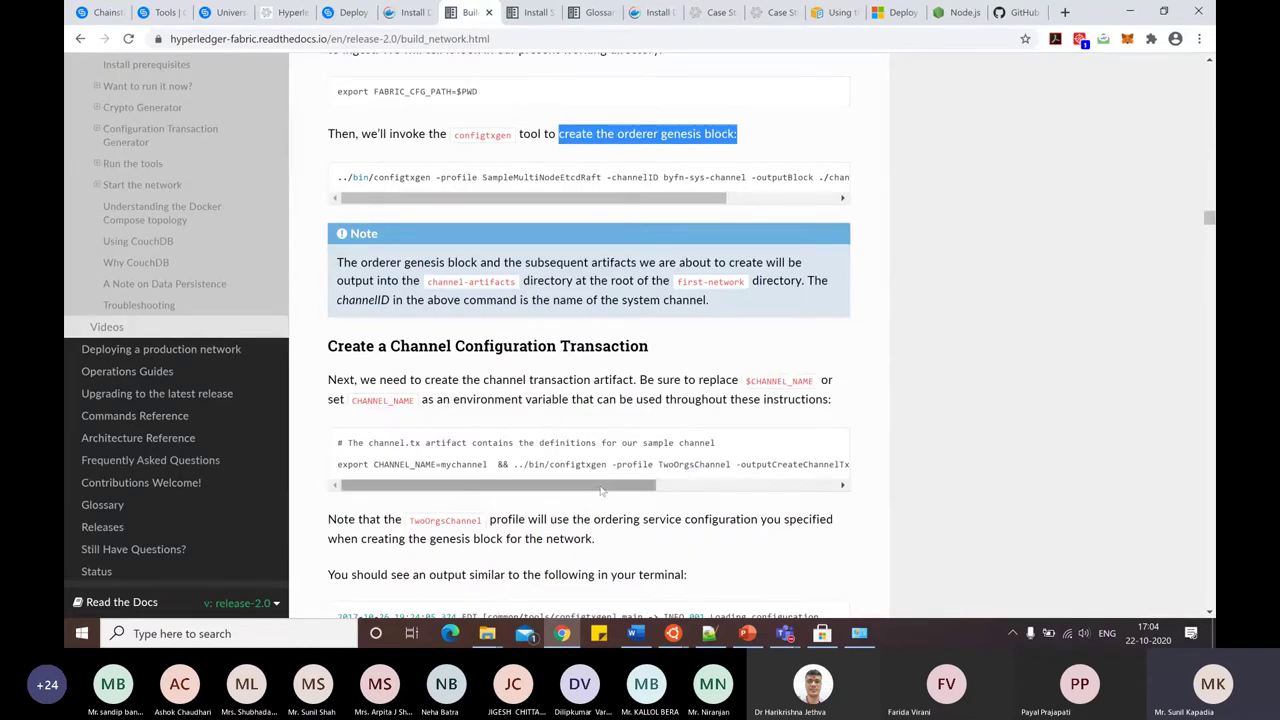
drag(620, 486, 802, 503)
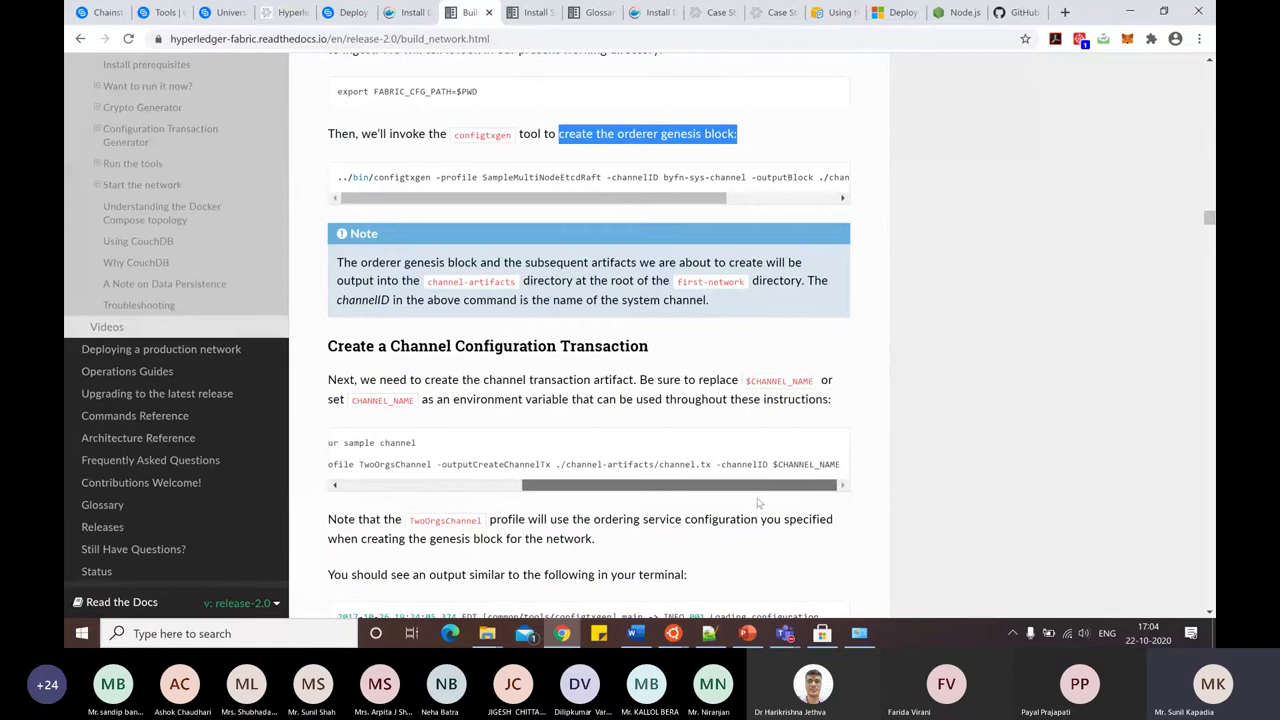
scroll(762, 470, left, 5)
scroll(762, 450, down, 2)
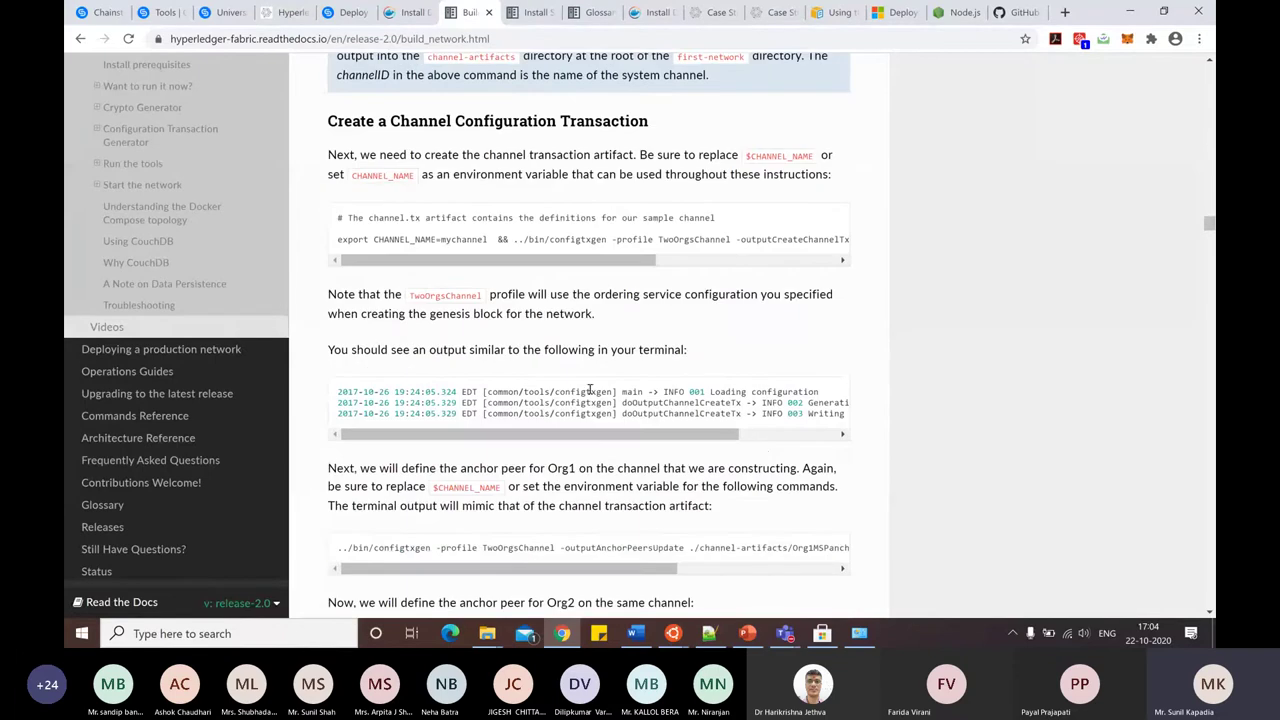
drag(609, 434, 638, 436)
drag(680, 434, 778, 437)
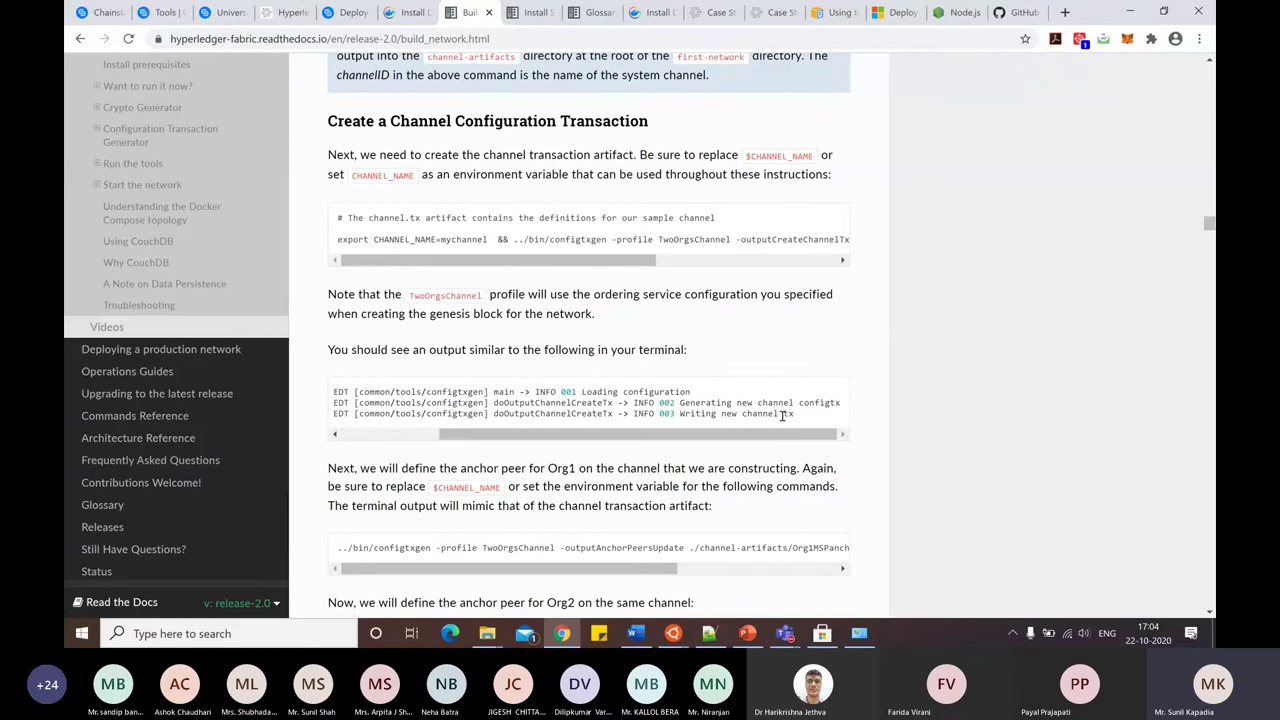
Review the configtxgen commands that define the anchor peers for Org1 and Org2.
scroll(772, 437, down, 1)
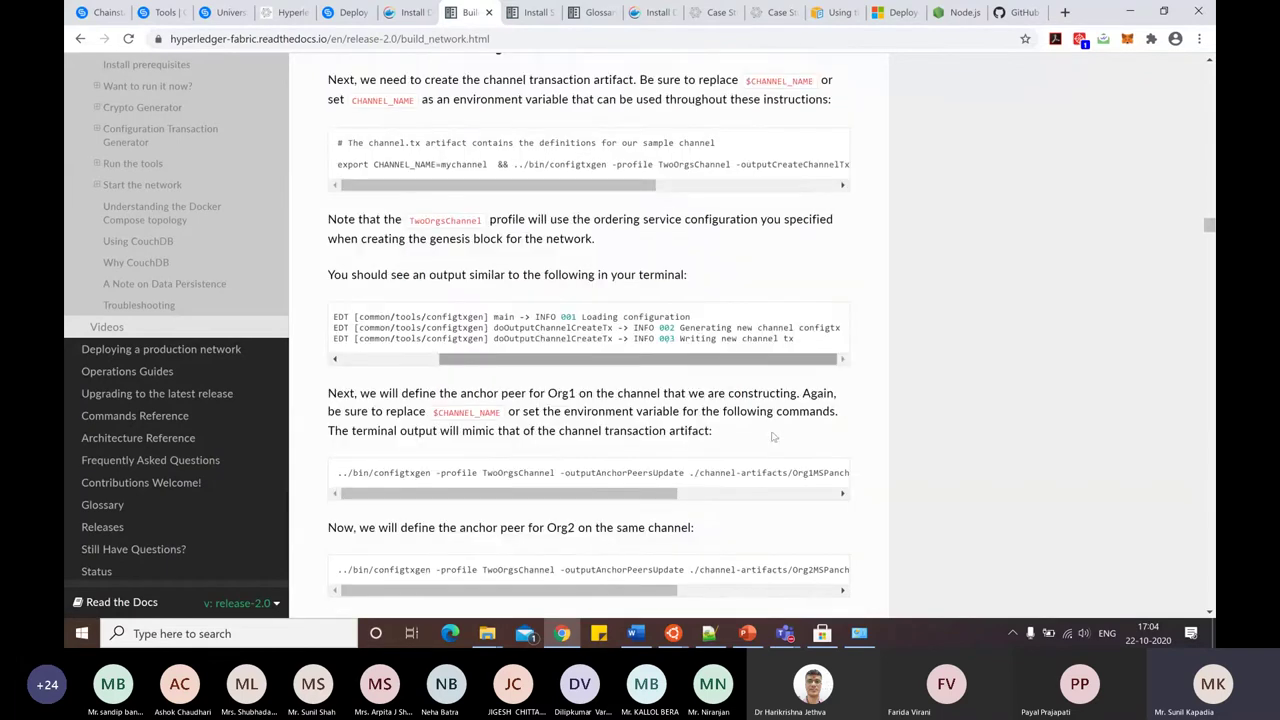
scroll(772, 437, down, 1)
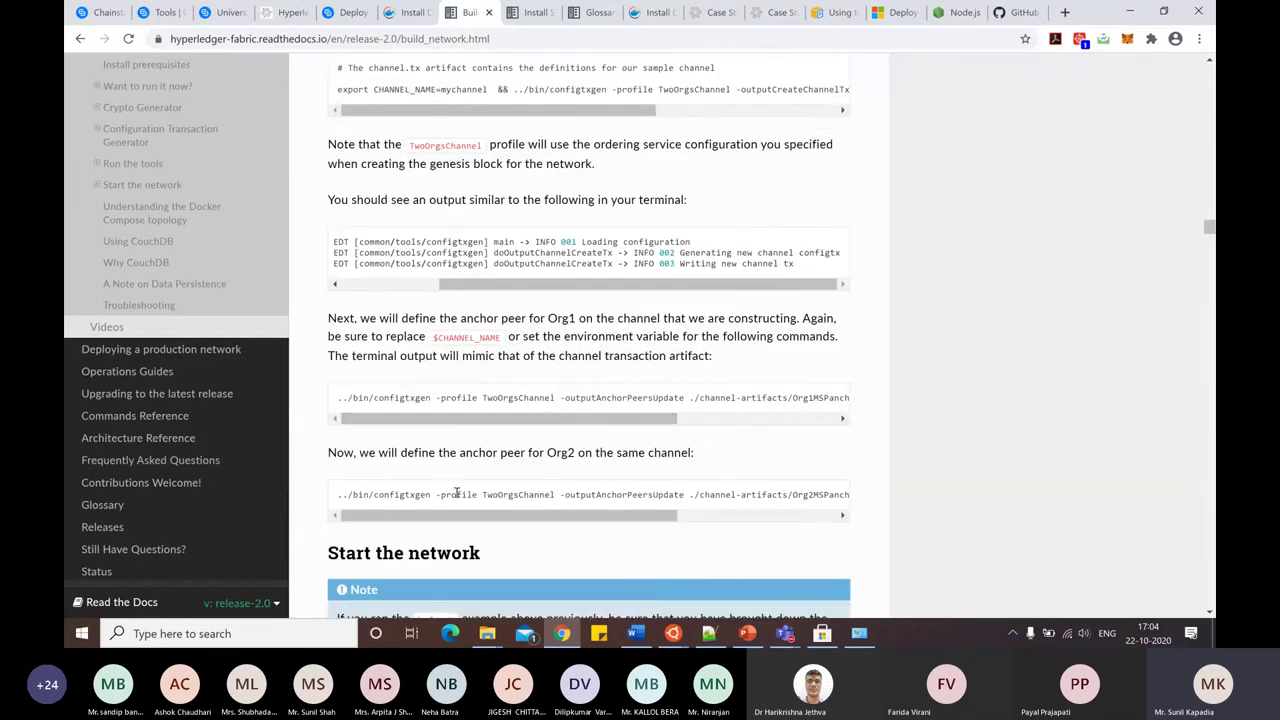
scroll(703, 452, down, 1)
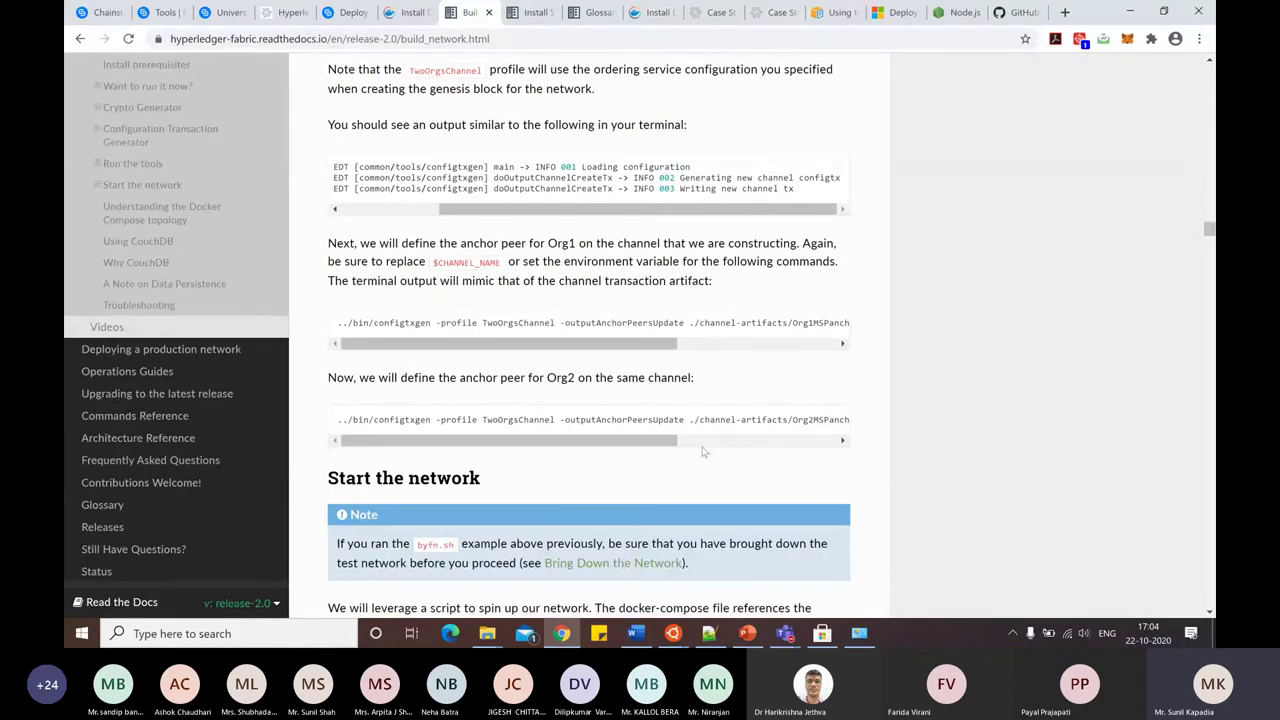
Read the Start the network section and highlight parts of the docker-compose command, ending with its etcdraft2.yaml up -d portion.
scroll(703, 452, down, 2)
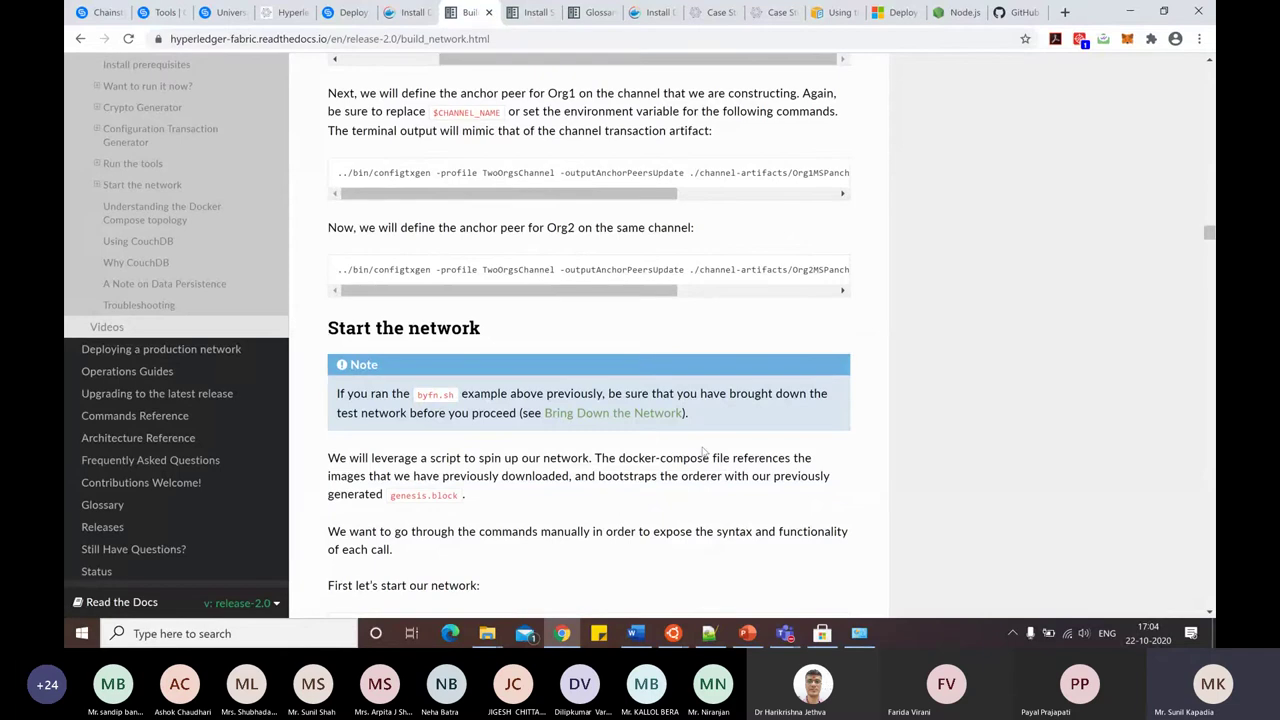
scroll(703, 452, down, 3)
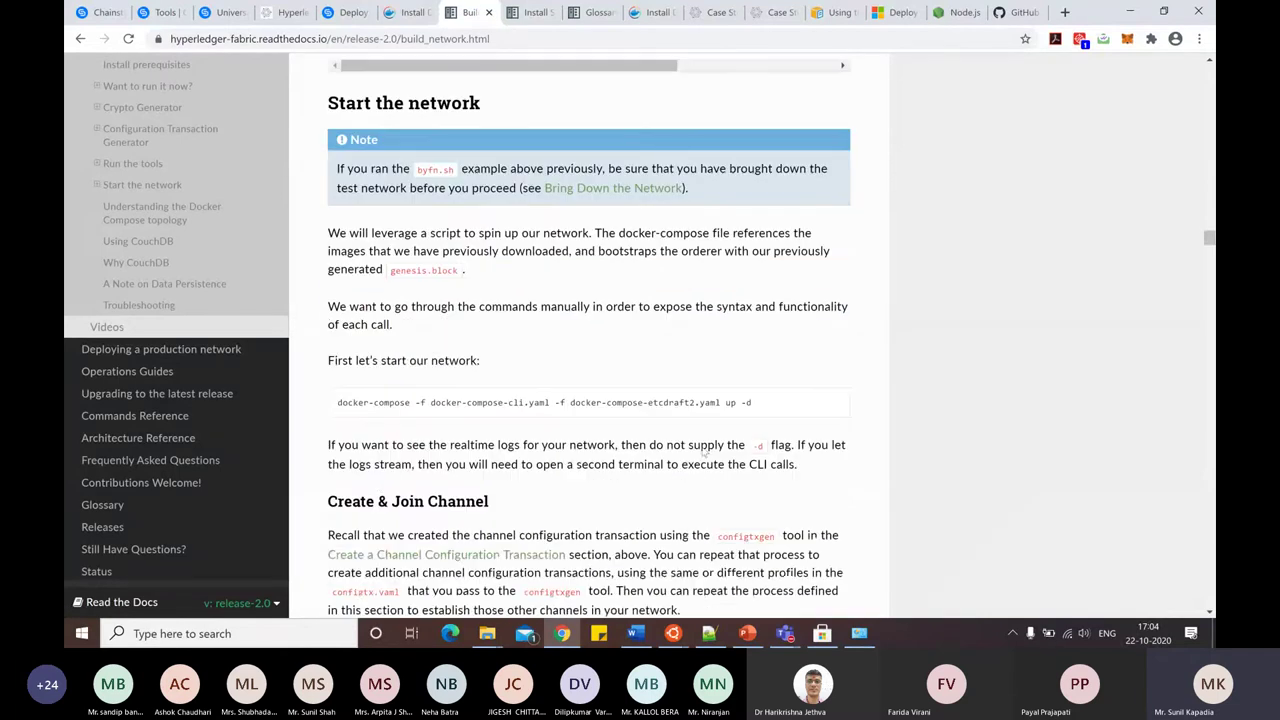
drag(338, 402, 409, 401)
drag(627, 402, 760, 403)
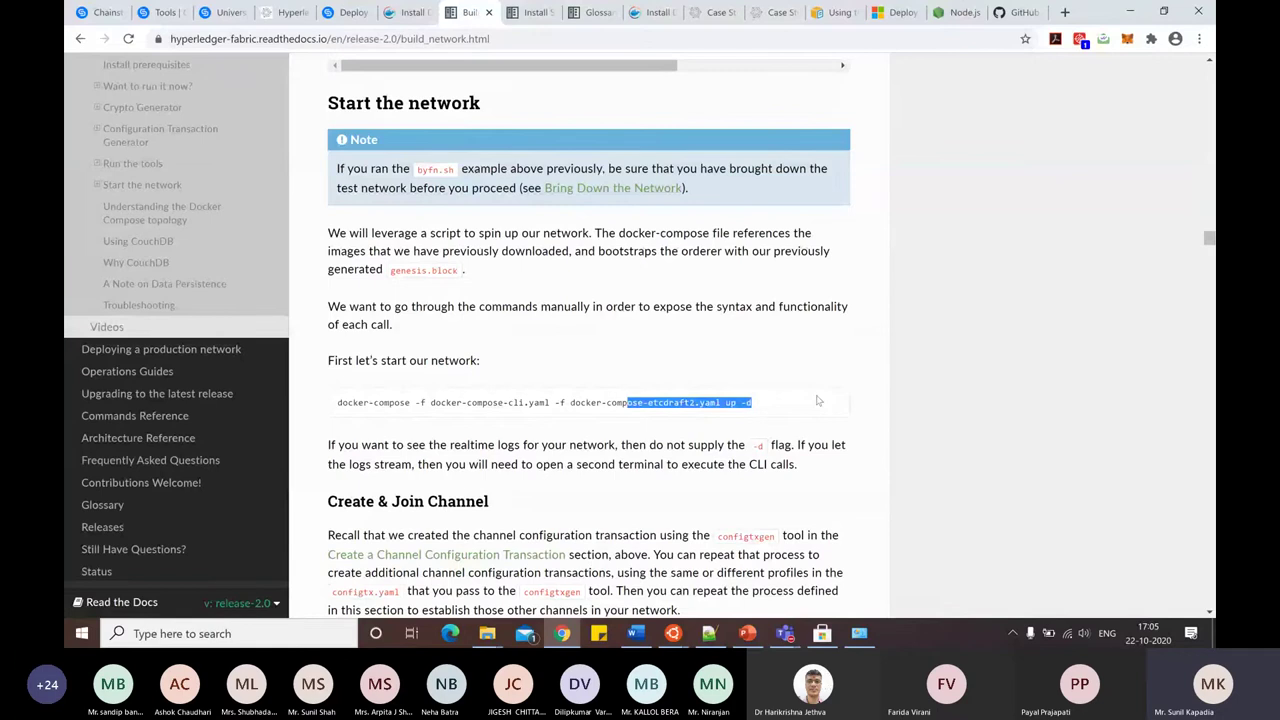
Highlight the "docker exec -it cli bash" command under Create & Join Channel and view the PEER0 environment variables.
scroll(817, 401, down, 2)
drag(338, 464, 498, 453)
scroll(478, 481, down, 3)
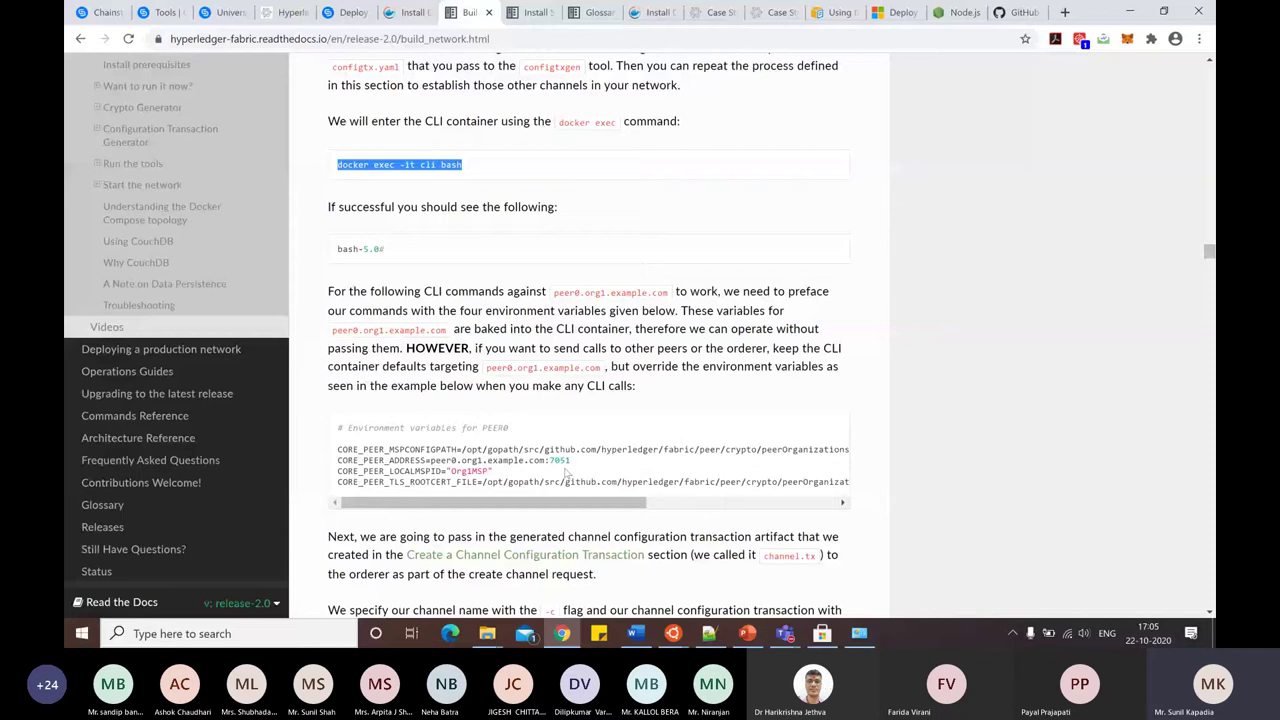
Review the peer channel create and peer channel join commands, followed by the Update the anchor peers section.
scroll(566, 475, down, 2)
scroll(566, 474, down, 5)
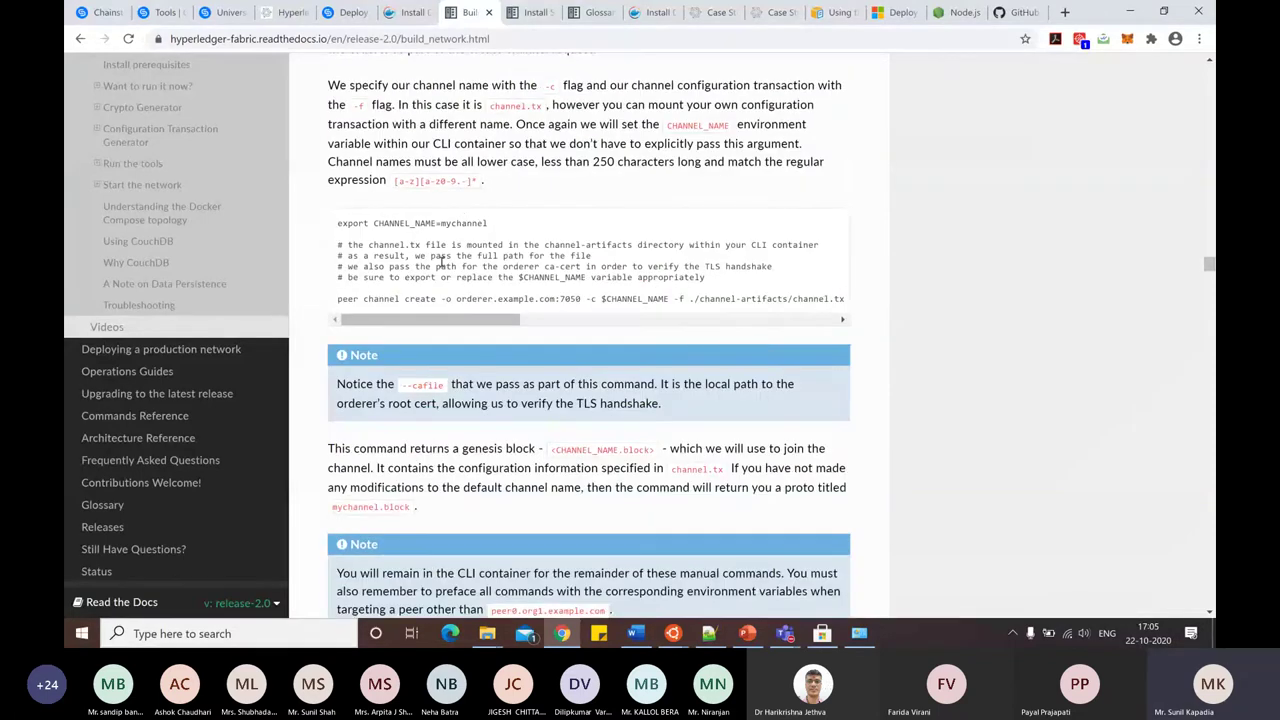
scroll(590, 266, down, 1)
scroll(590, 266, down, 4)
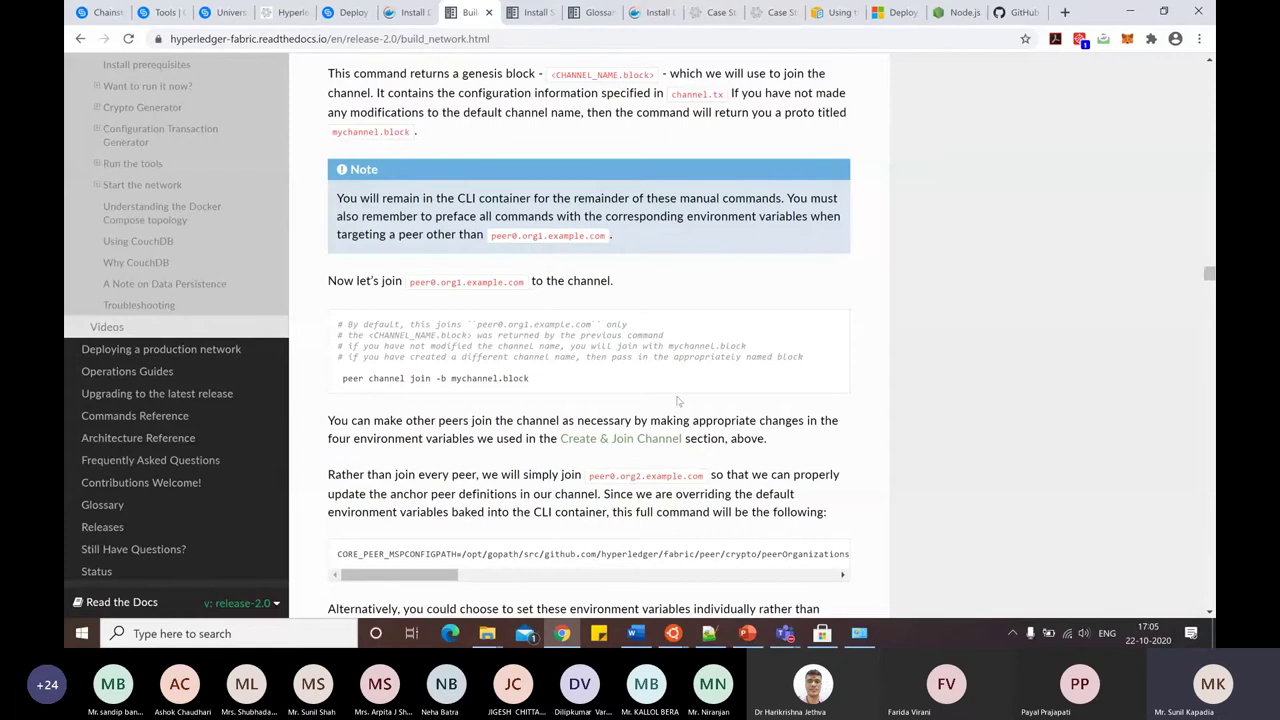
scroll(677, 400, down, 4)
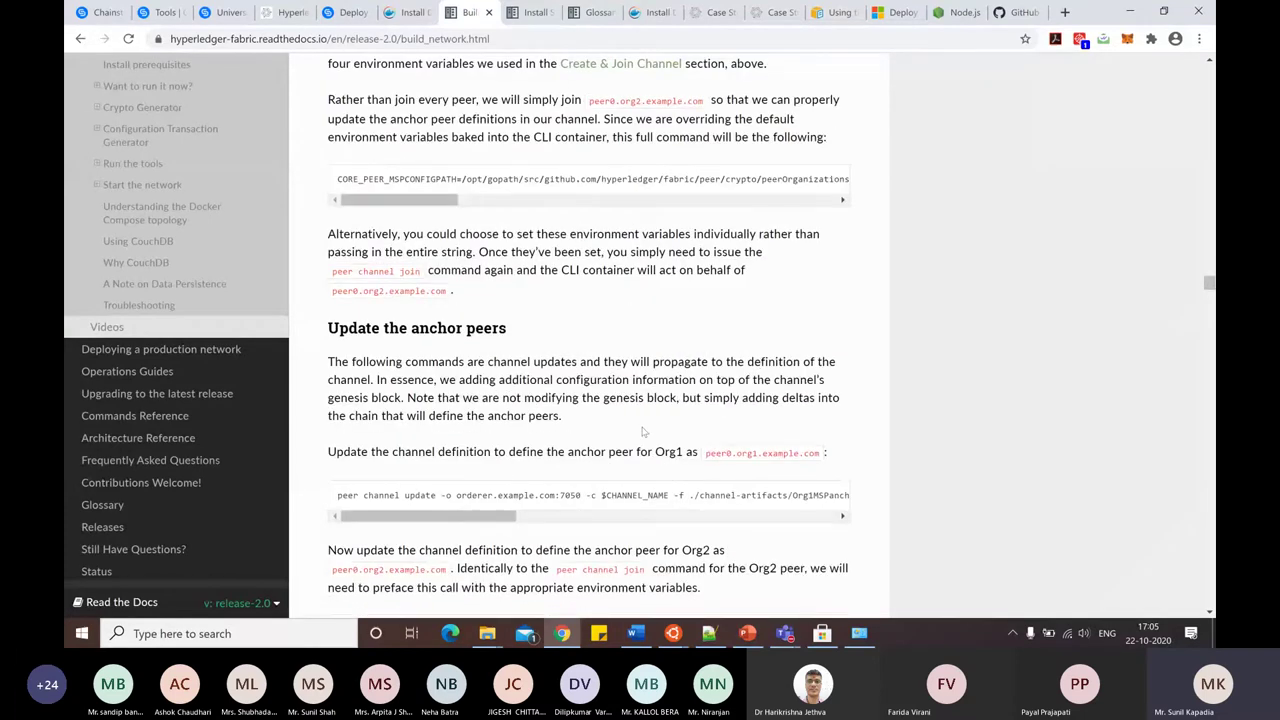
scroll(644, 432, down, 2)
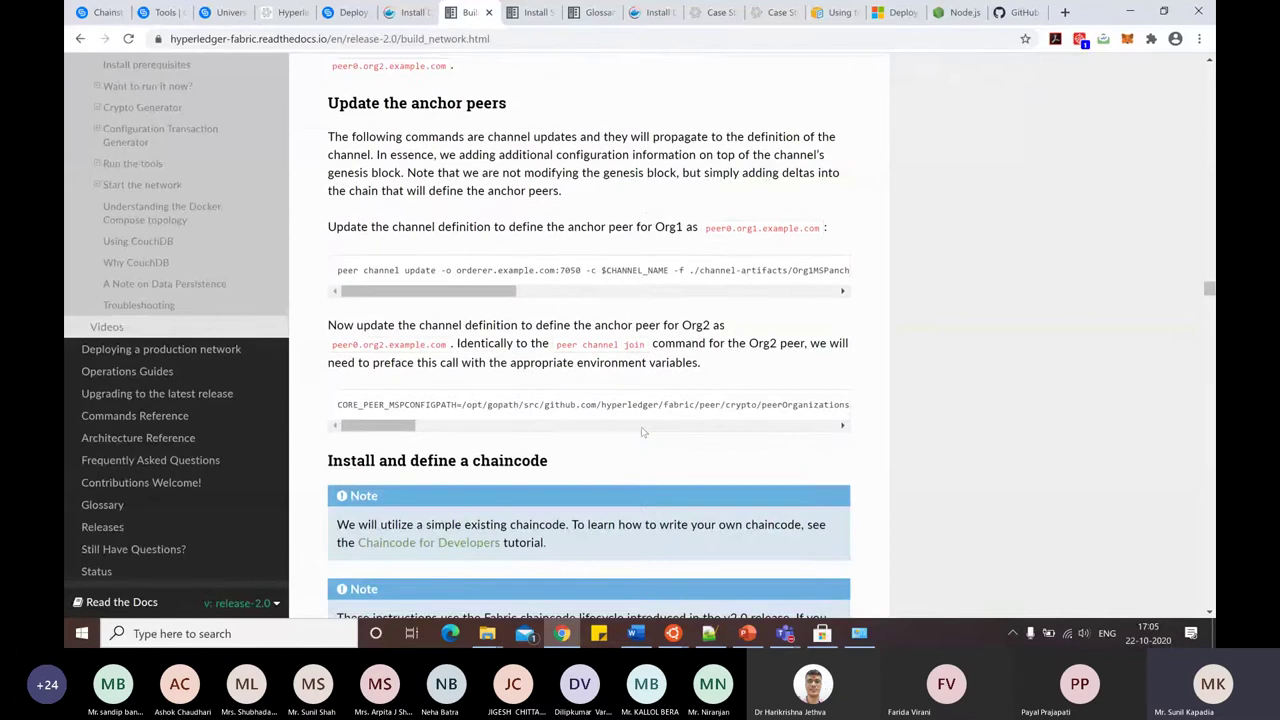
scroll(644, 432, down, 1)
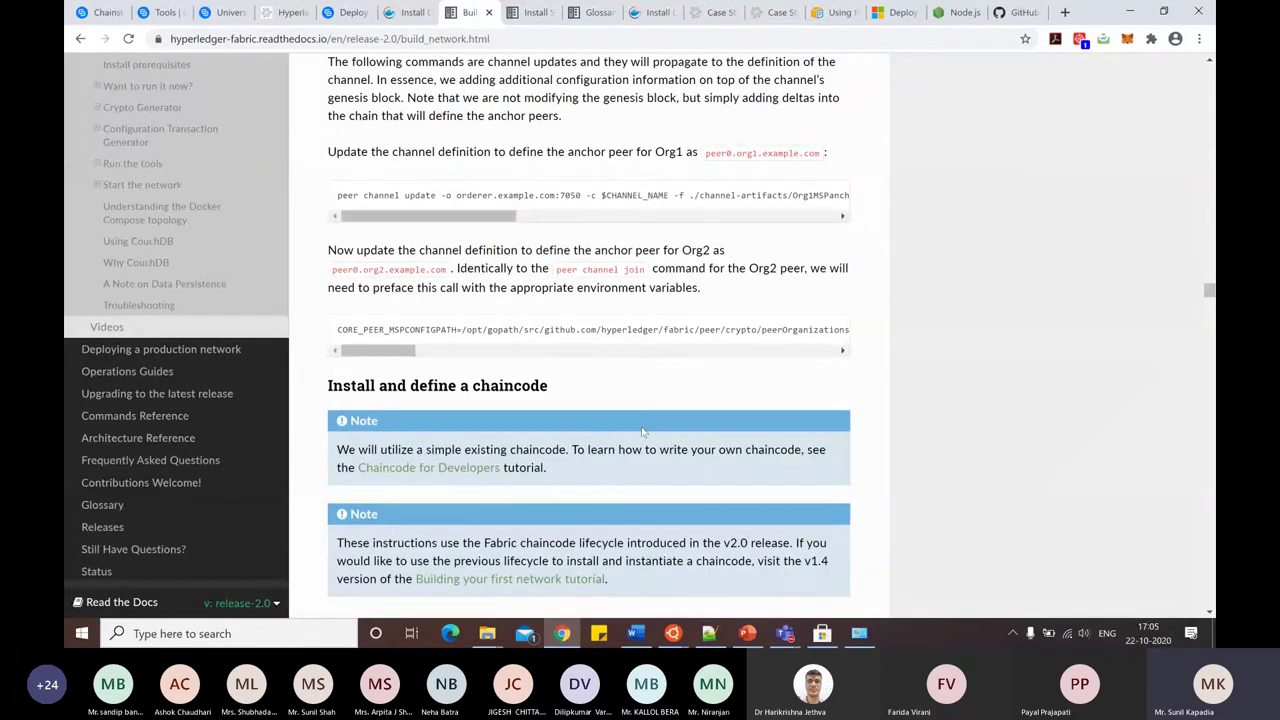
Read the Install and define a chaincode section, covering the Golang, Node.js and Java packaging commands, chaincode installation and the queryinstalled command.
scroll(644, 432, down, 2)
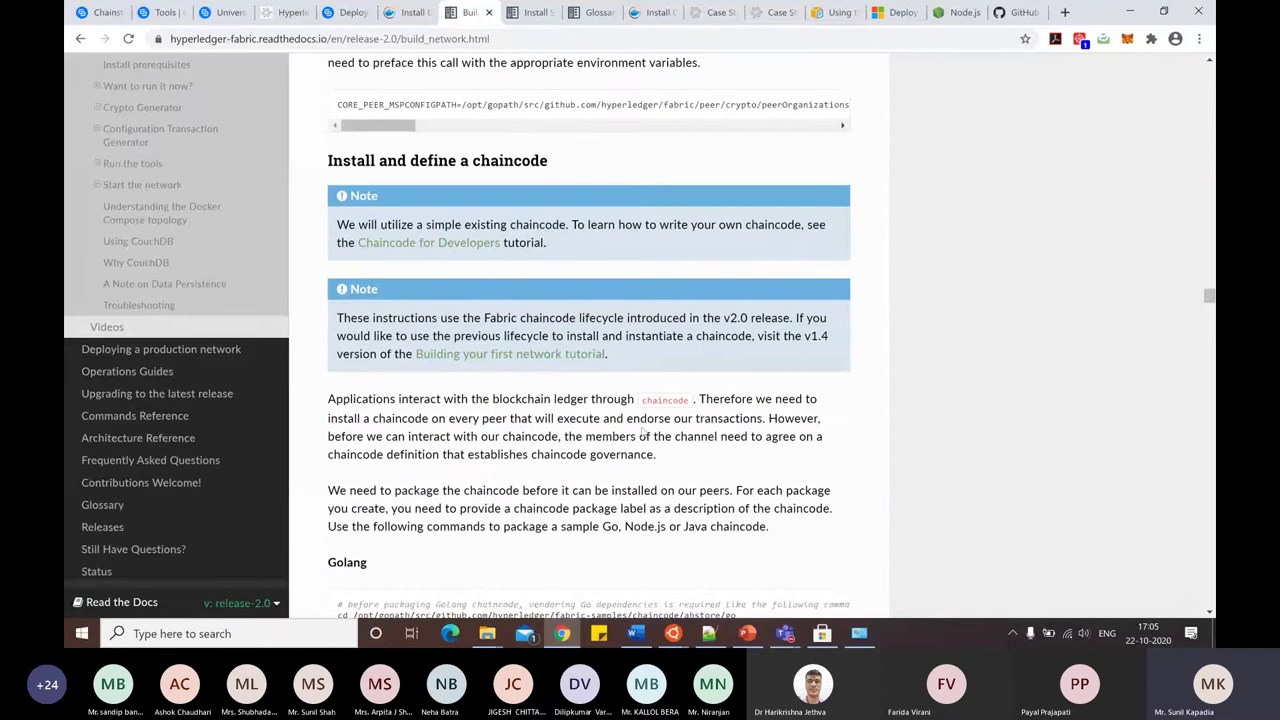
scroll(644, 432, down, 2)
scroll(484, 515, down, 2)
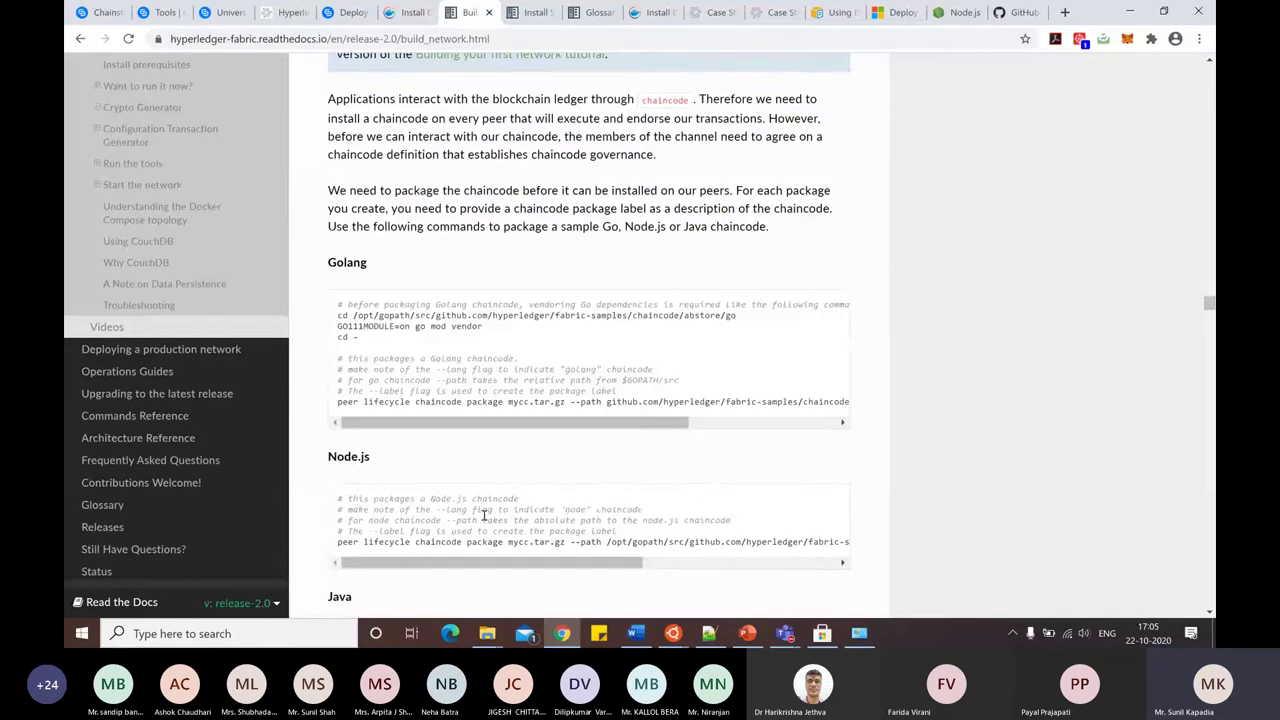
scroll(484, 515, down, 4)
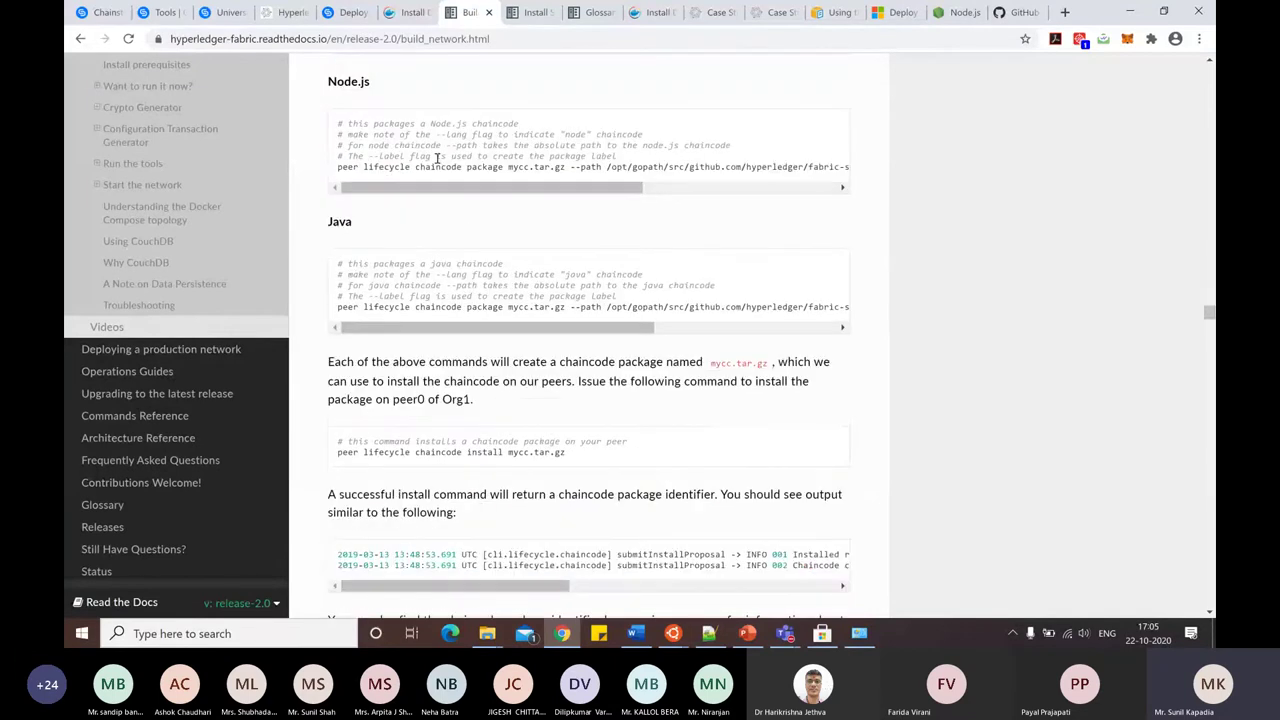
scroll(437, 160, up, 2)
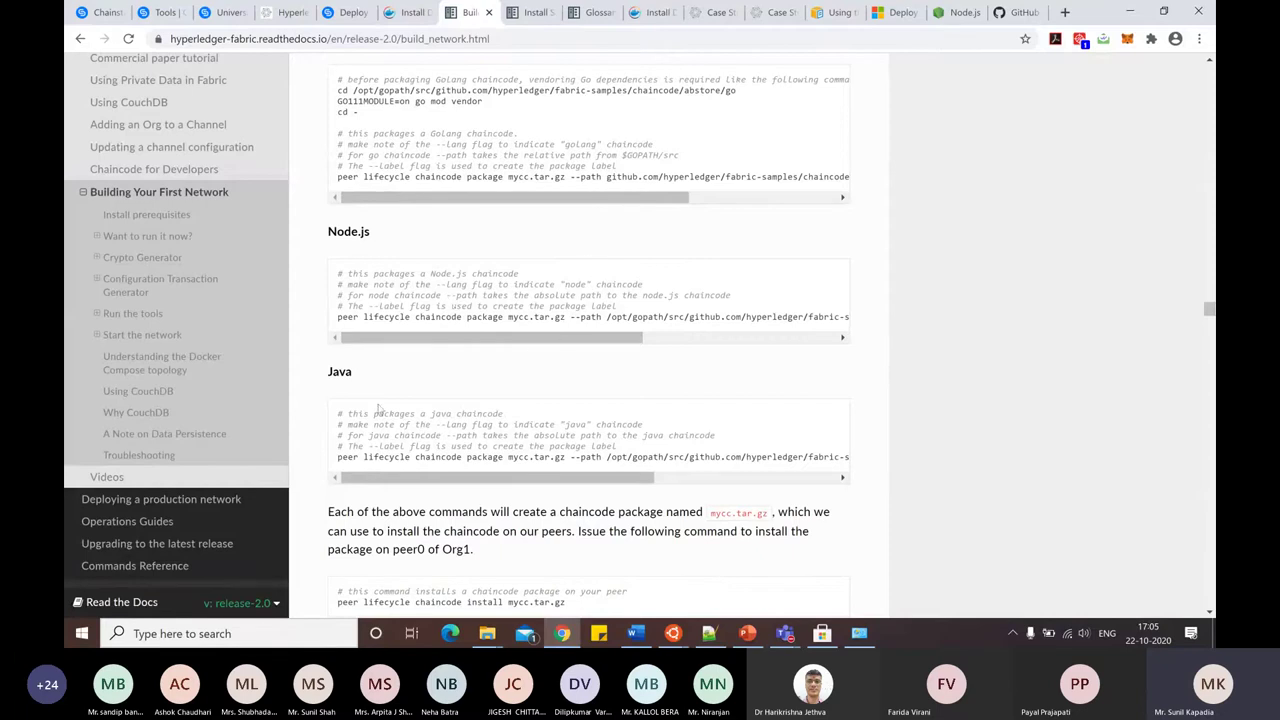
scroll(558, 470, down, 3)
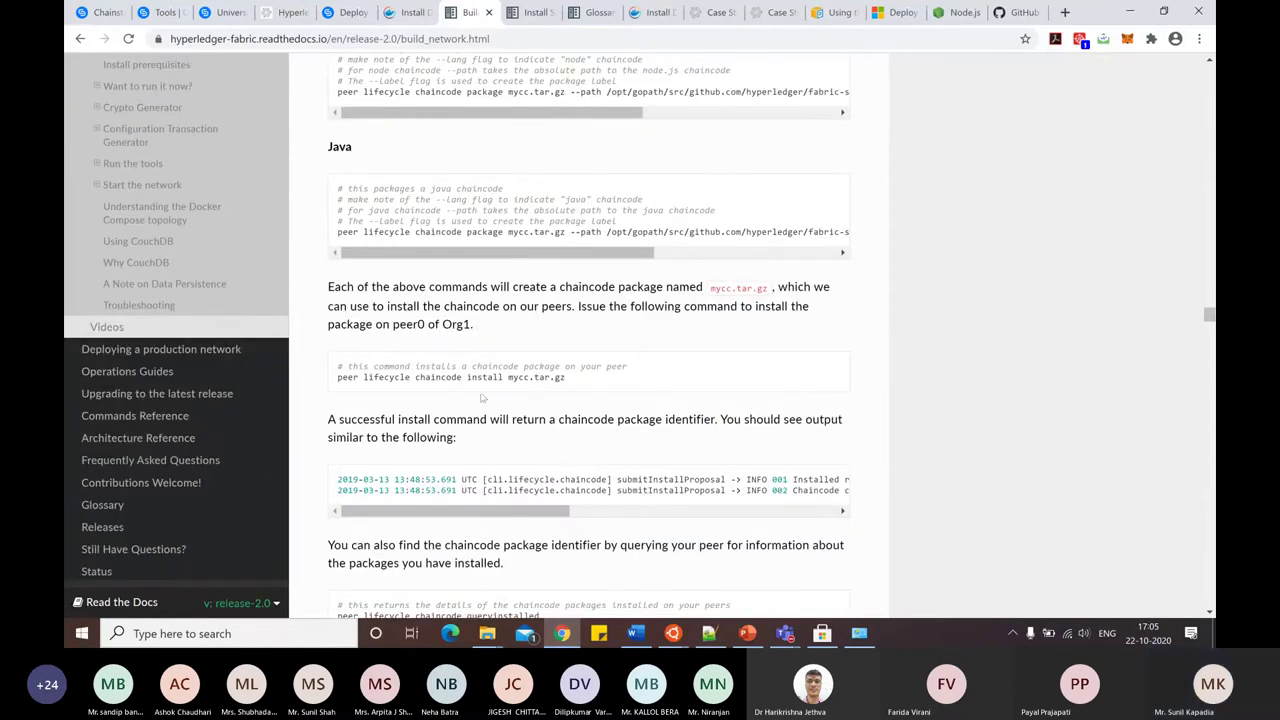
scroll(670, 394, down, 1)
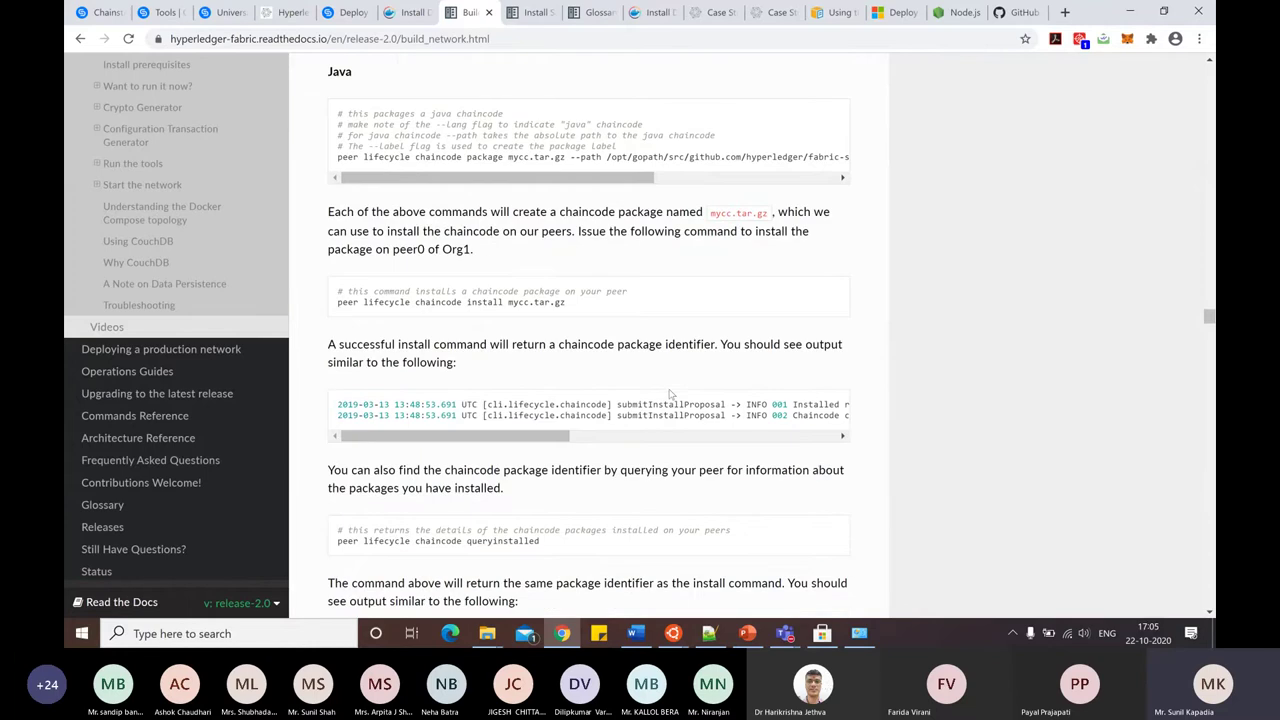
mouse_move(523, 437)
mouse_down()
mouse_move(704, 438)
mouse_move(520, 438)
mouse_up()
scroll(679, 451, down, 3)
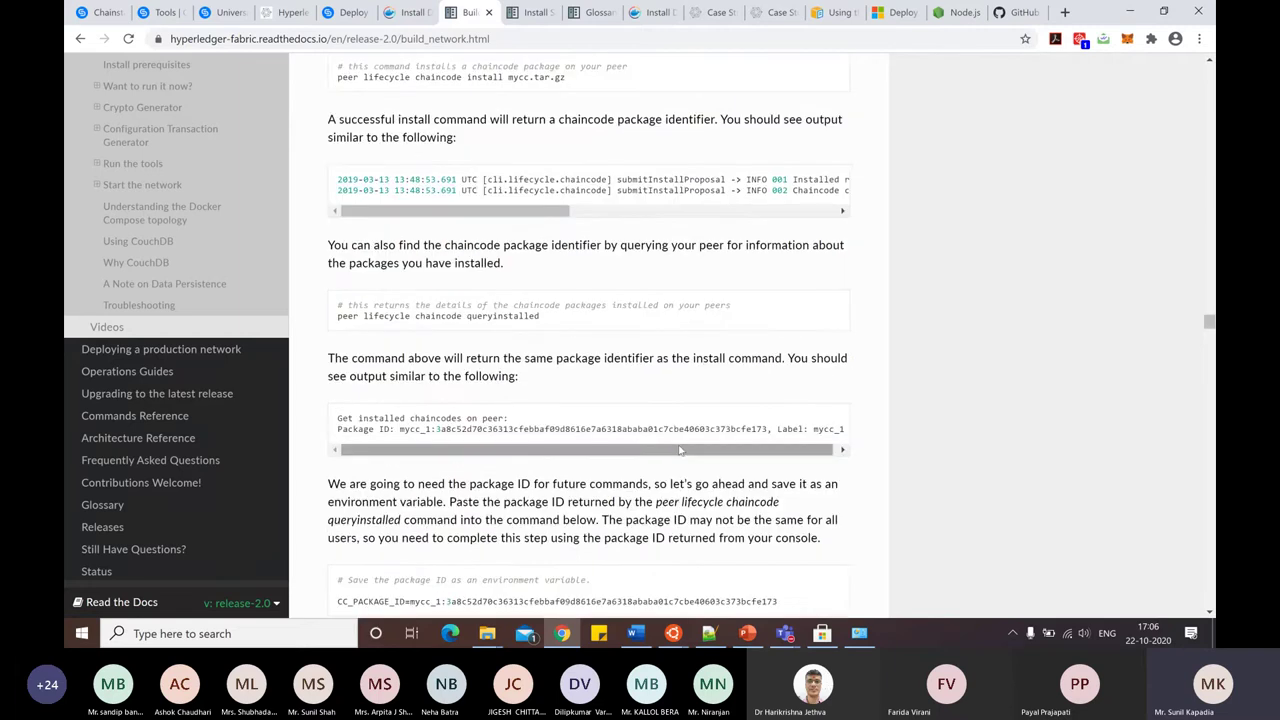
Read how the chaincode is installed on peer0 of Org2, approved for both organizations, checked with checkcommitreadiness and committed to the channel.
scroll(679, 451, down, 3)
scroll(679, 451, down, 2)
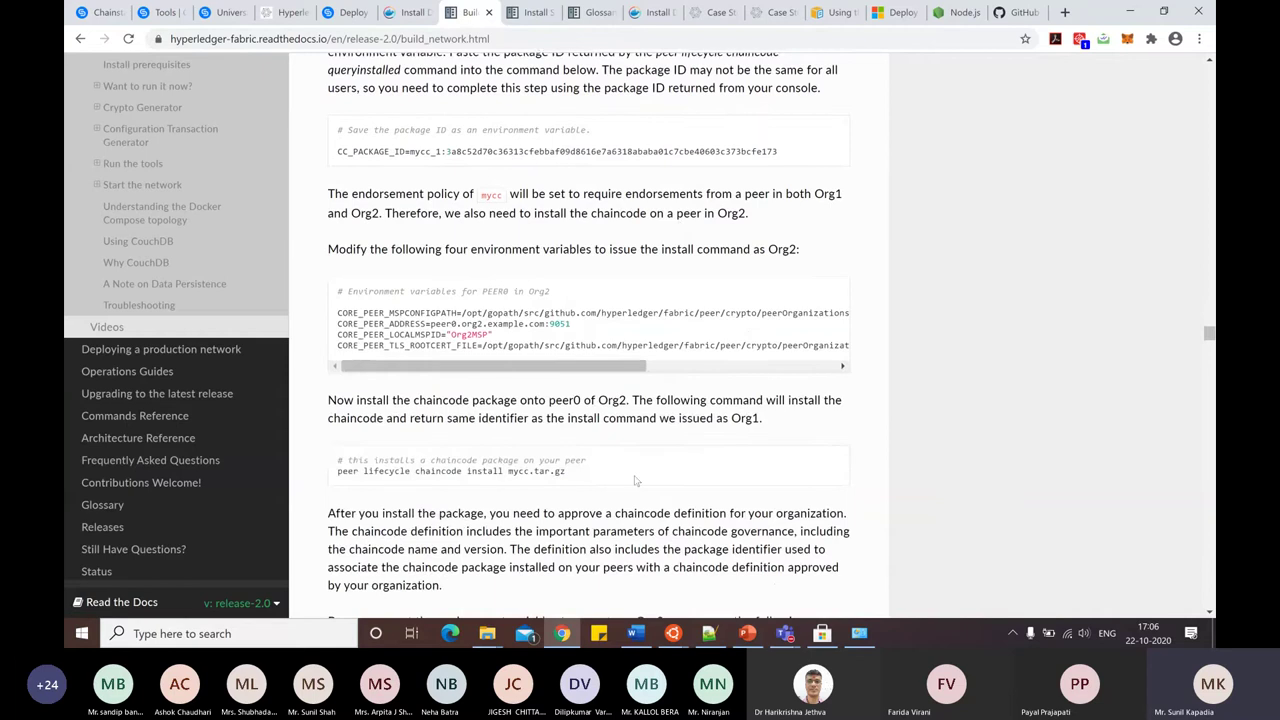
scroll(652, 457, down, 2)
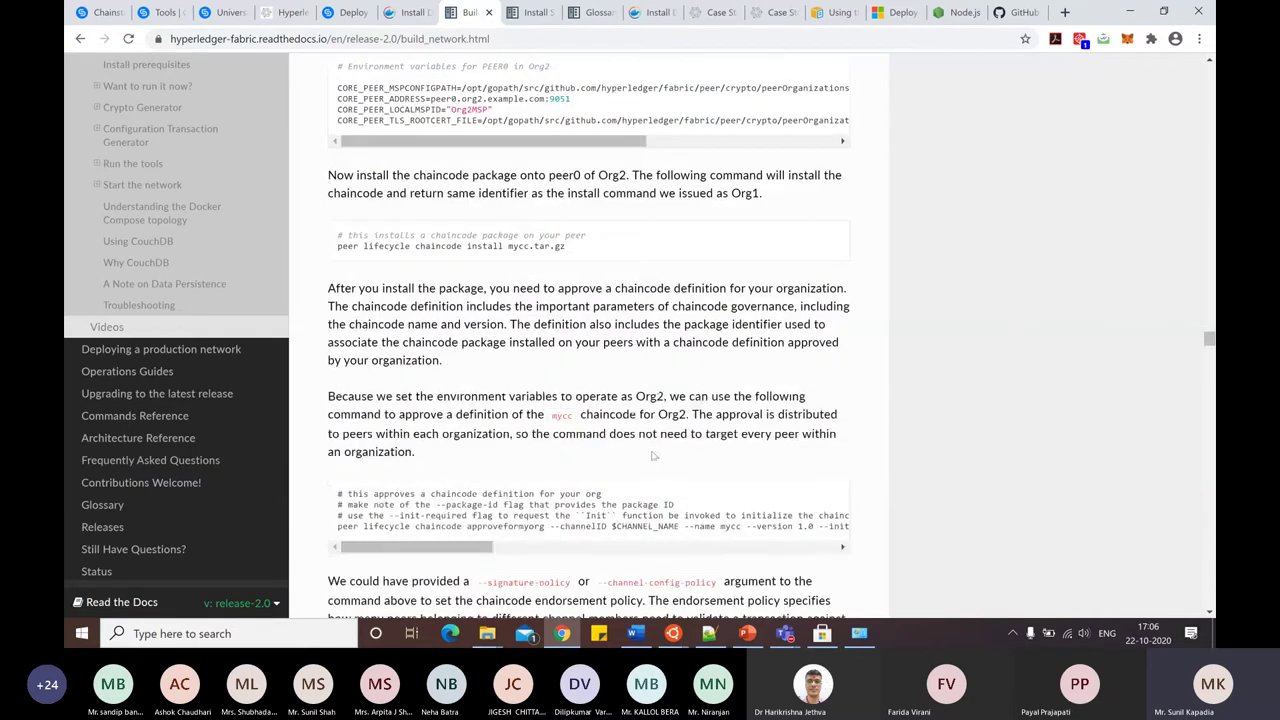
scroll(652, 457, down, 3)
scroll(652, 455, down, 4)
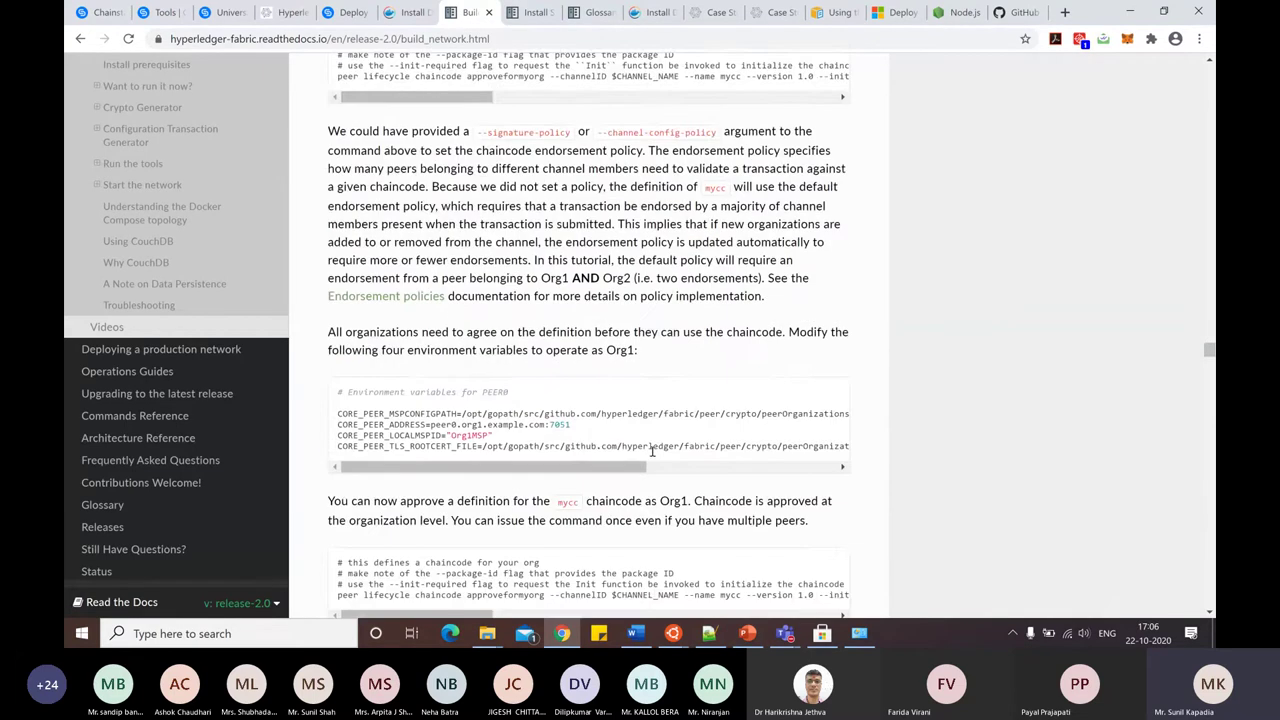
scroll(652, 457, down, 3)
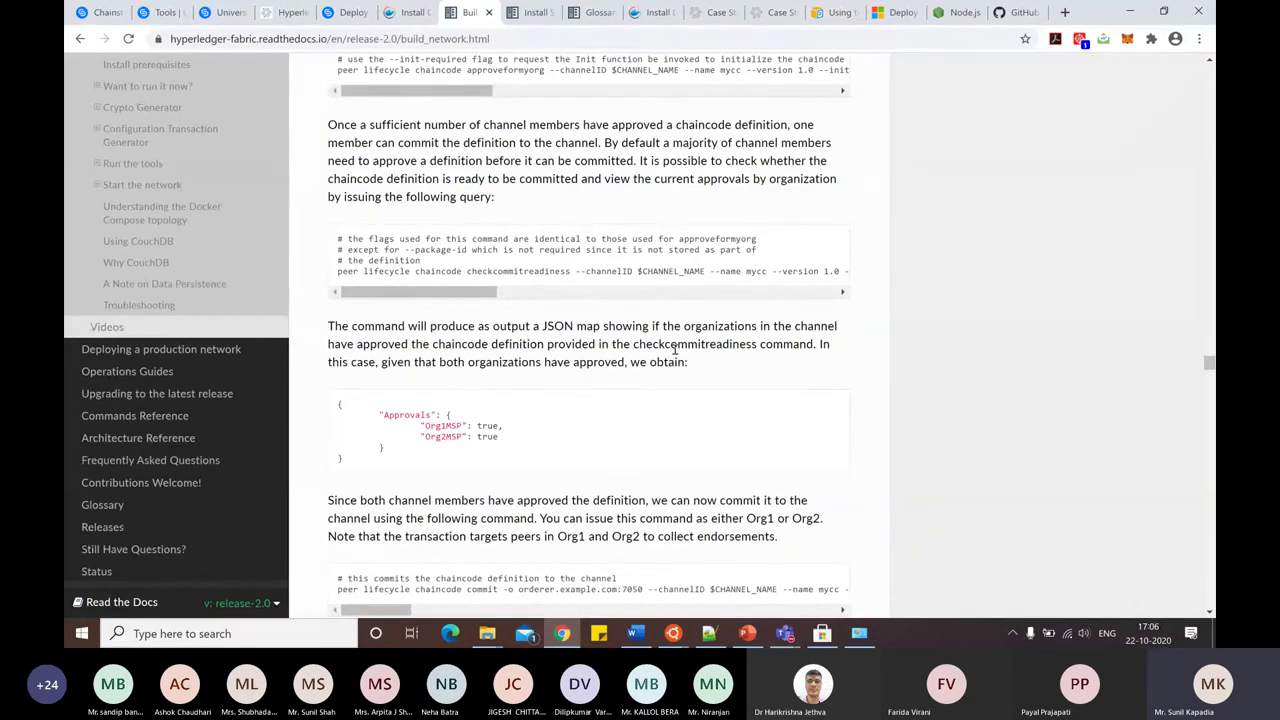
scroll(807, 425, down, 2)
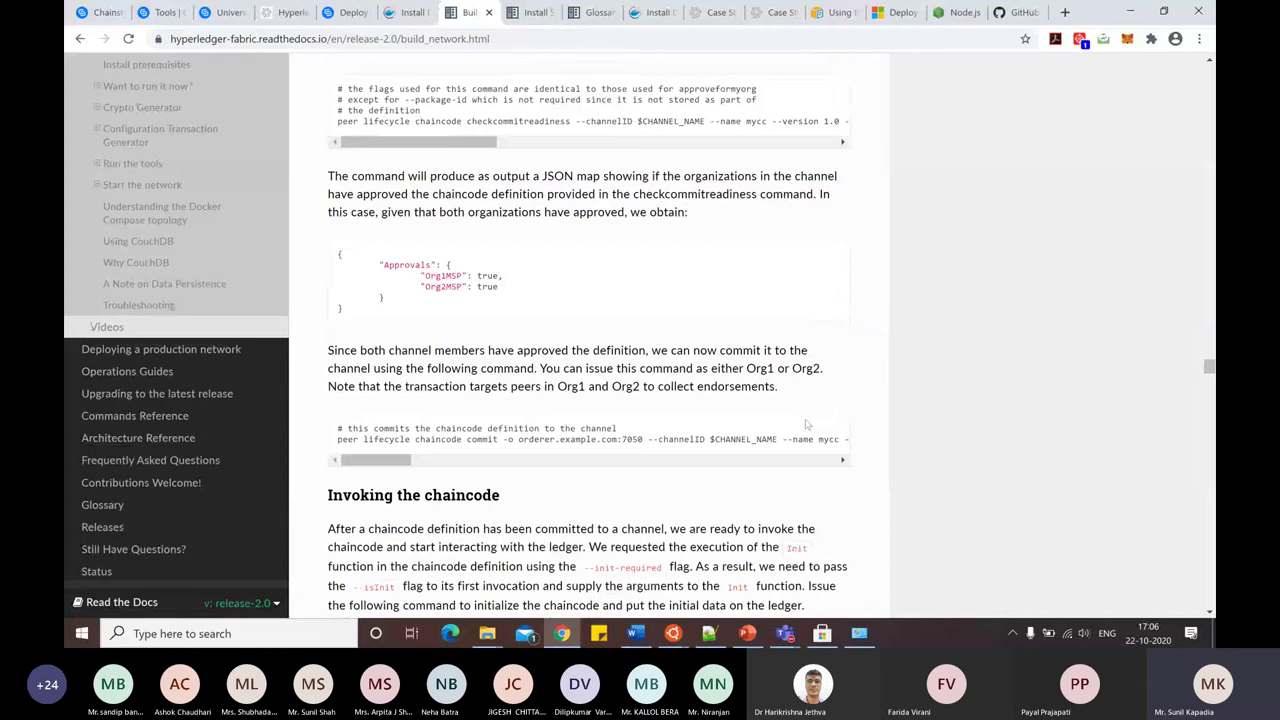
Highlight the peer chaincode invoke command in the Invoking the chaincode section, extending the selection to its hidden peer address arguments.
scroll(807, 425, down, 2)
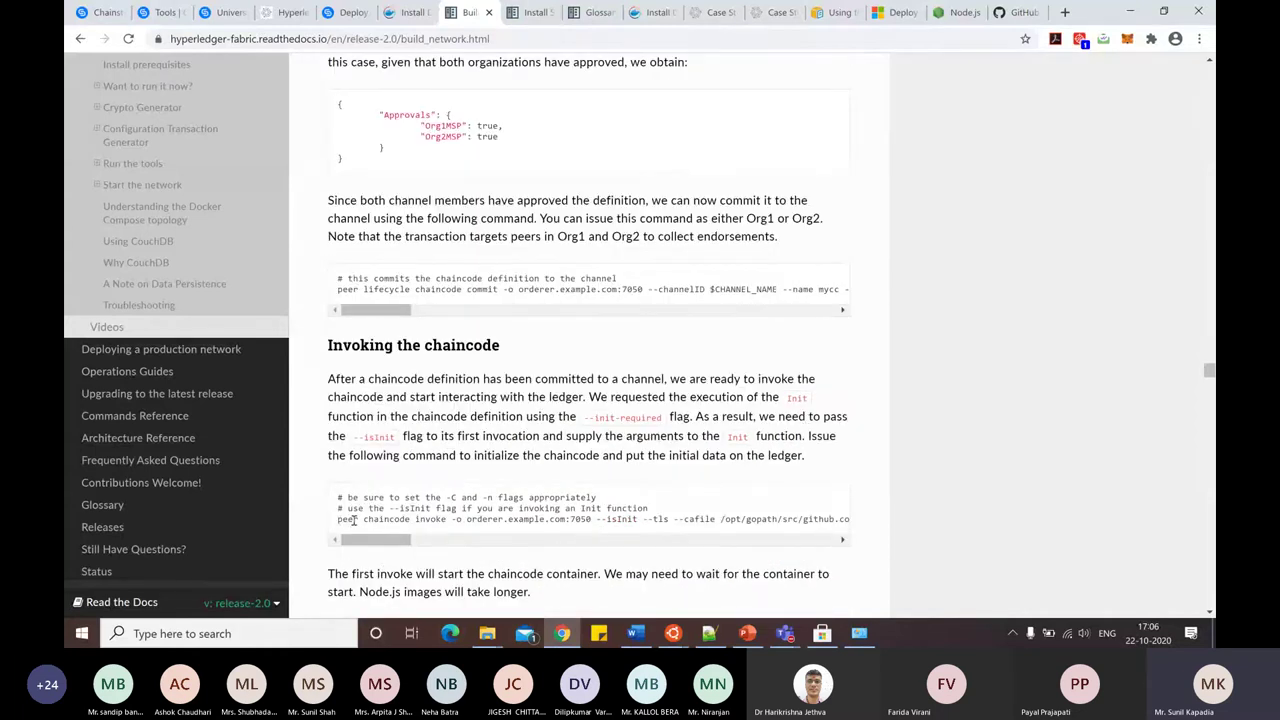
drag(354, 520, 857, 529)
click(775, 495)
scroll(775, 495, down, 2)
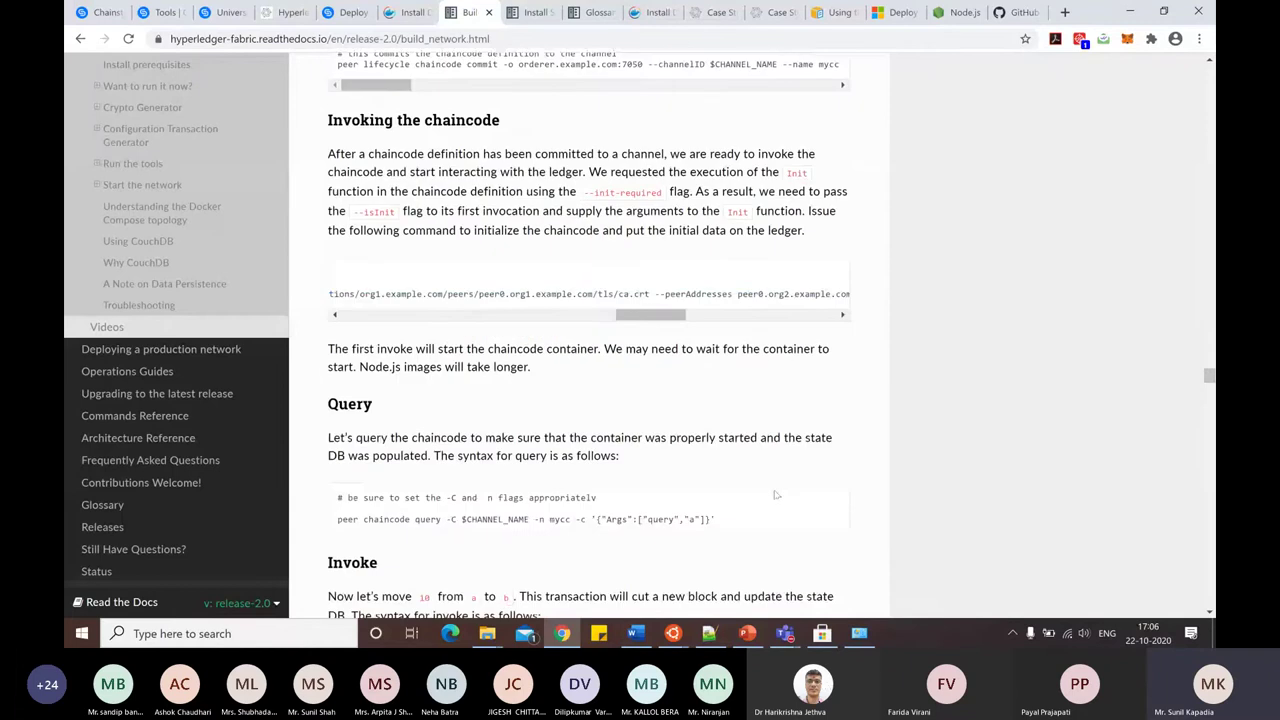
Highlight the peer chaincode query command for key "a" in the Query section, then clear the selection.
scroll(775, 495, down, 1)
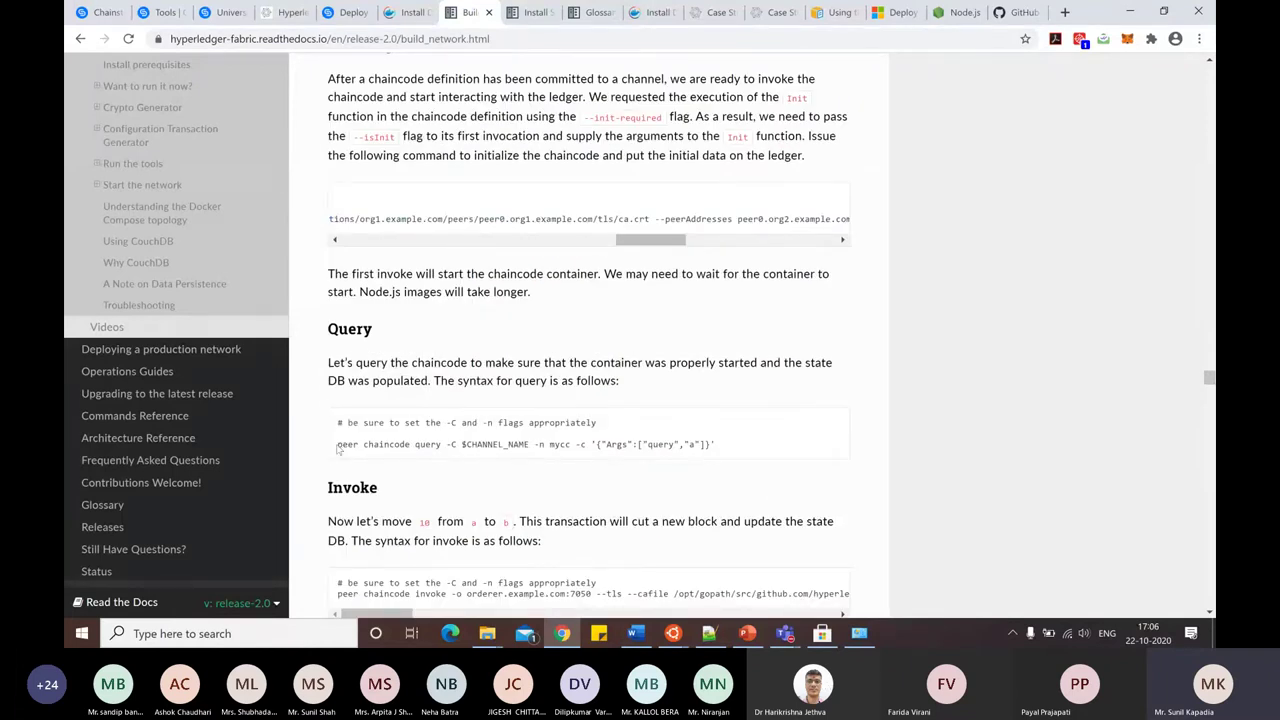
drag(341, 447, 766, 456)
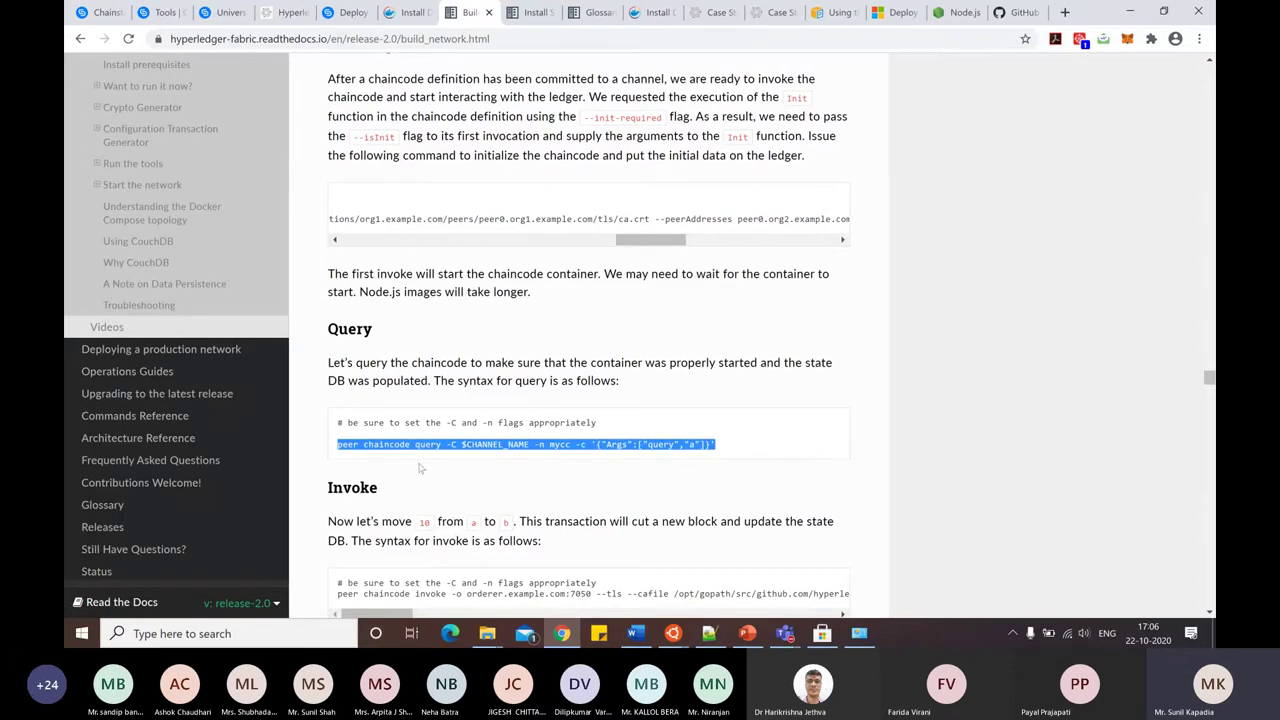
click(812, 444)
Reveal the end of the invoke command that moves 10 from a to b, and read the Query section following it.
scroll(810, 443, down, 2)
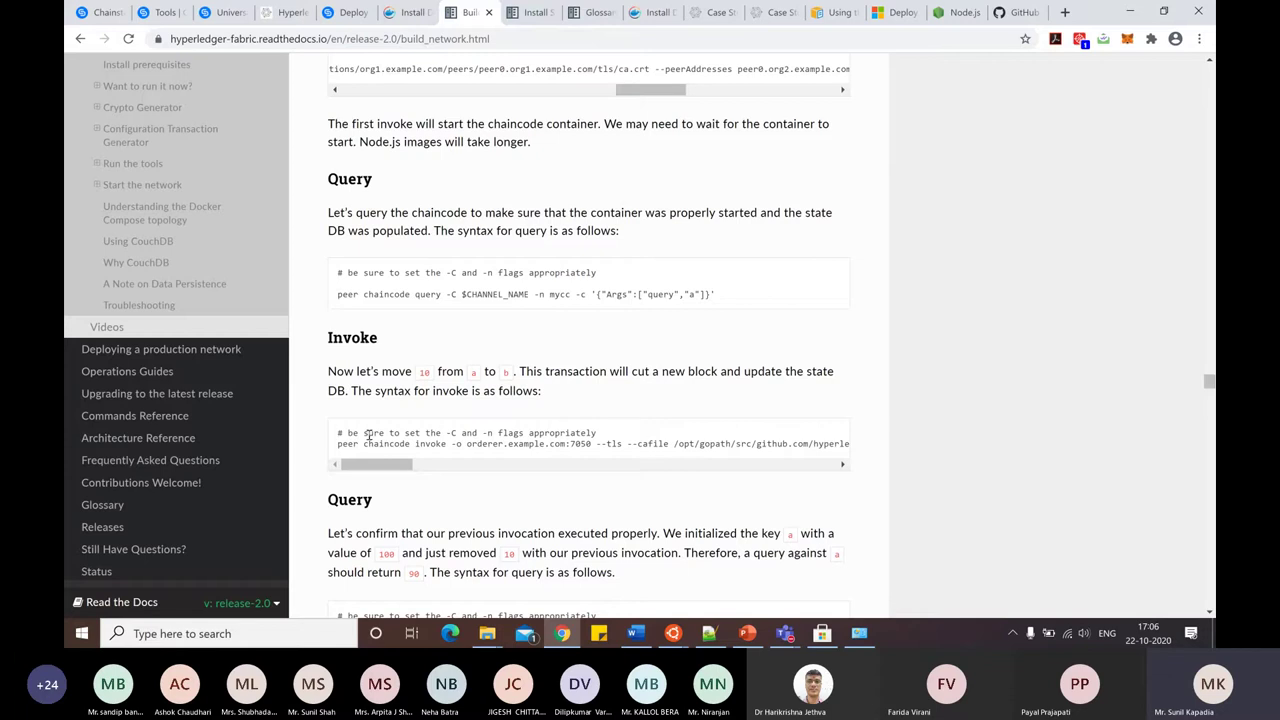
drag(389, 465, 812, 466)
scroll(658, 519, down, 1)
scroll(658, 519, down, 1)
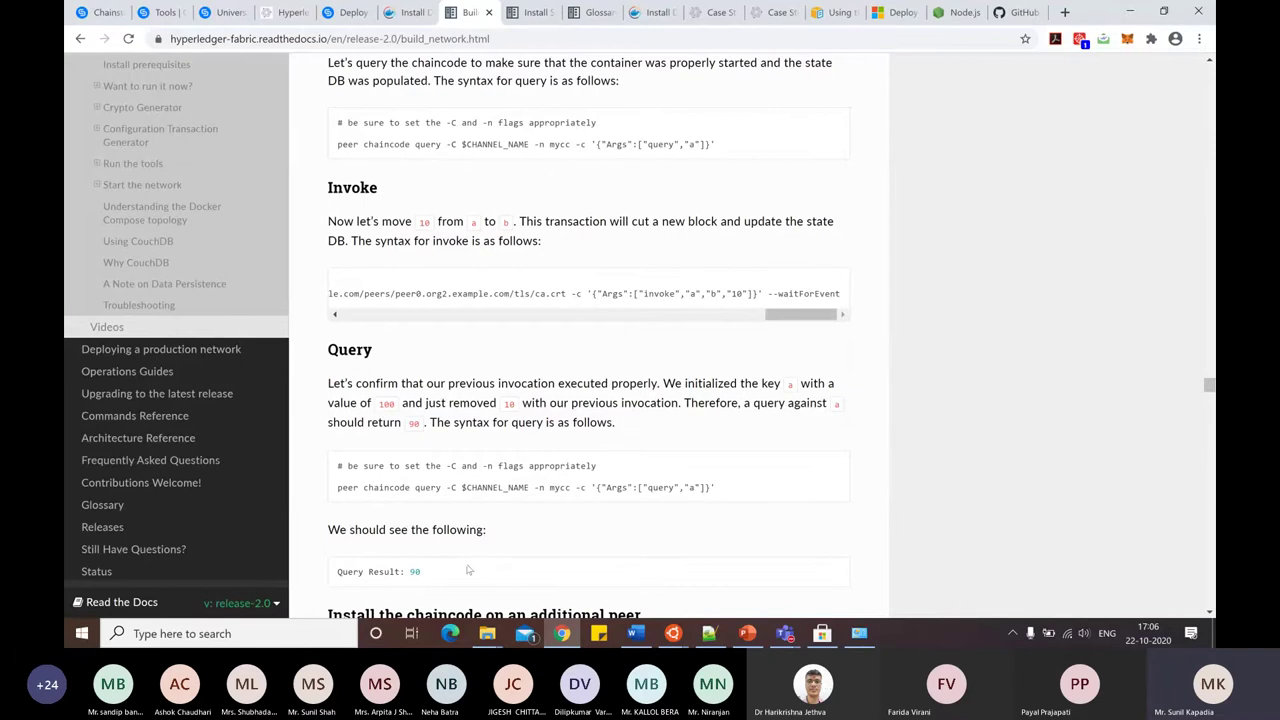
scroll(468, 570, down, 2)
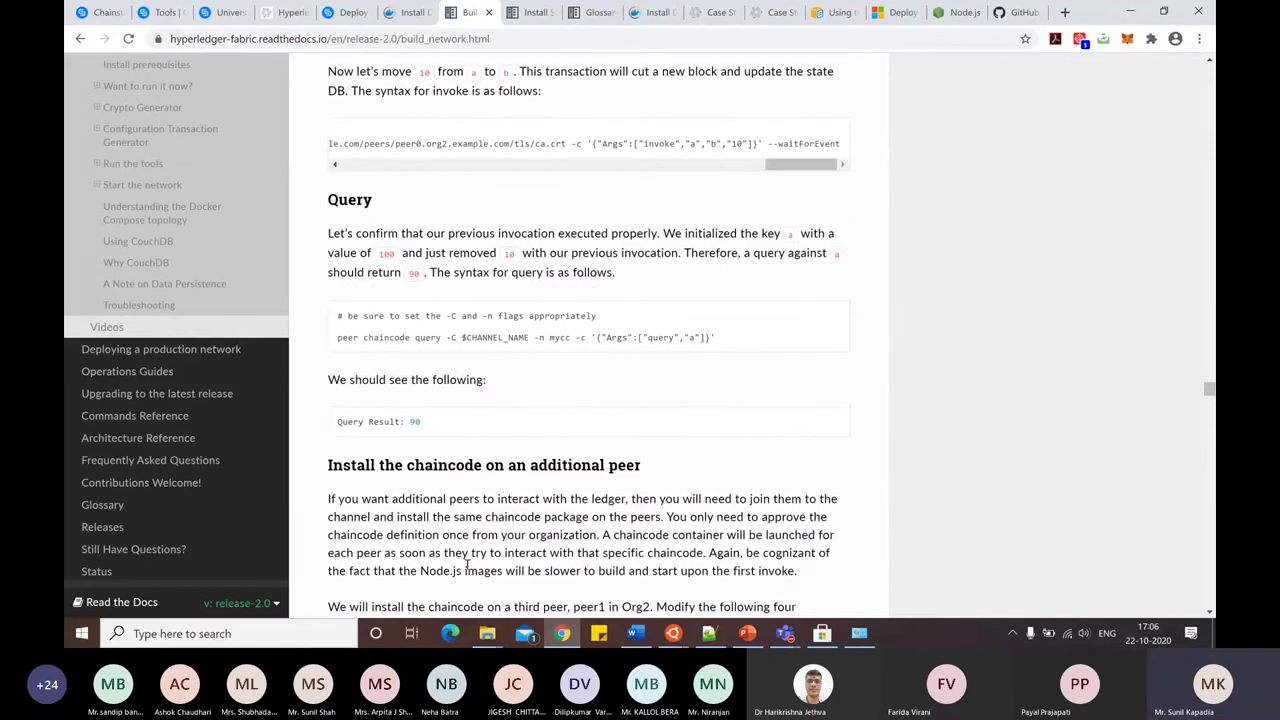
Read the Install the chaincode on an additional peer section and the commands for joining and querying Peer1 in Org2.
scroll(664, 484, down, 3)
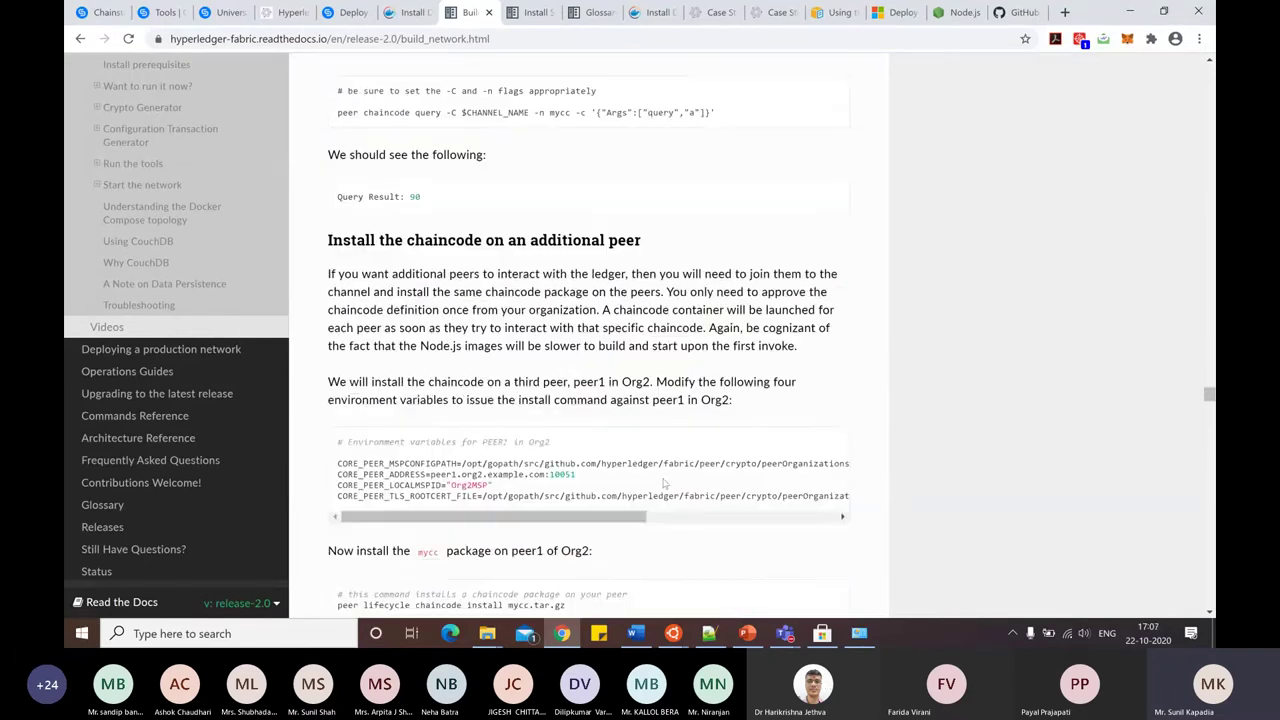
scroll(663, 484, down, 2)
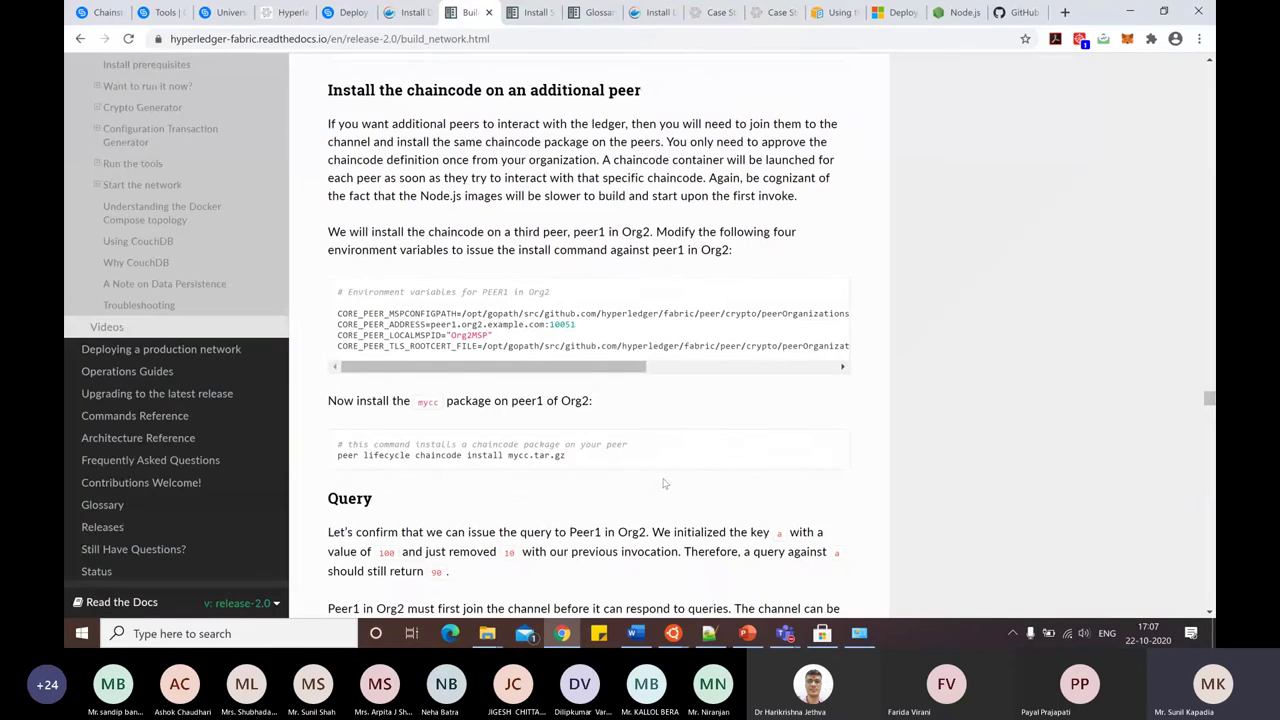
scroll(663, 484, down, 2)
scroll(664, 484, down, 2)
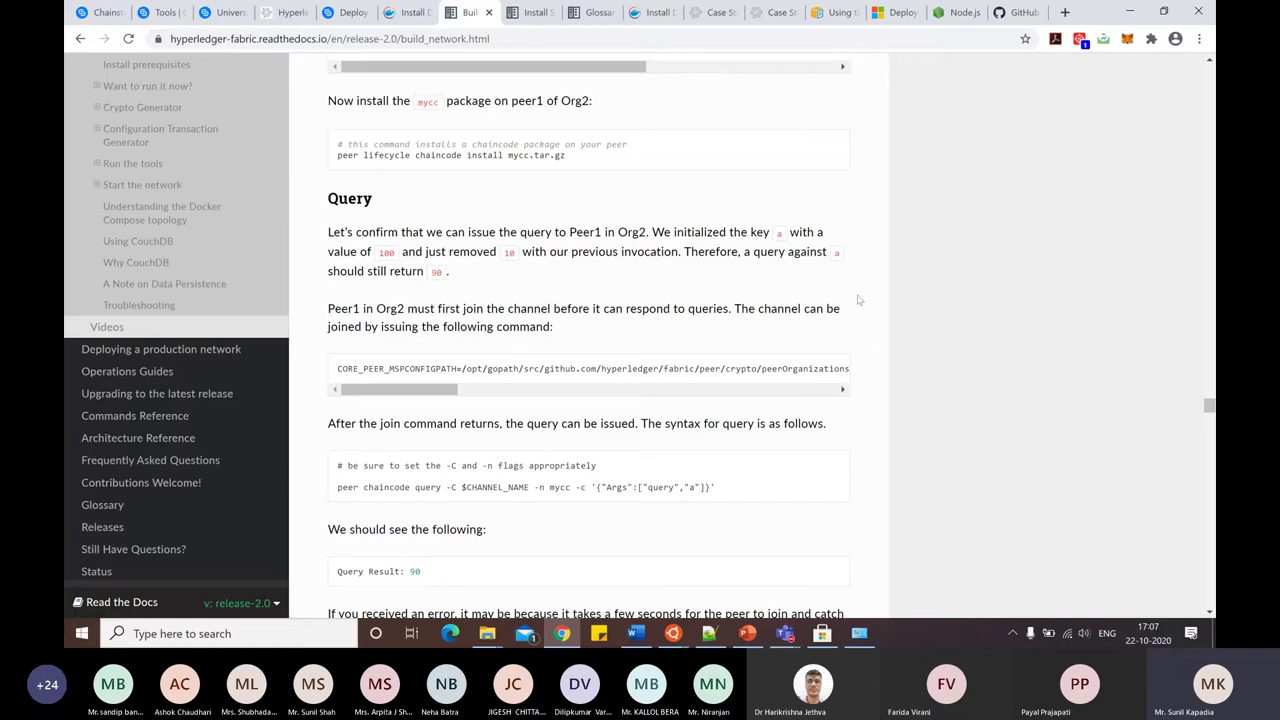
scroll(858, 299, down, 1)
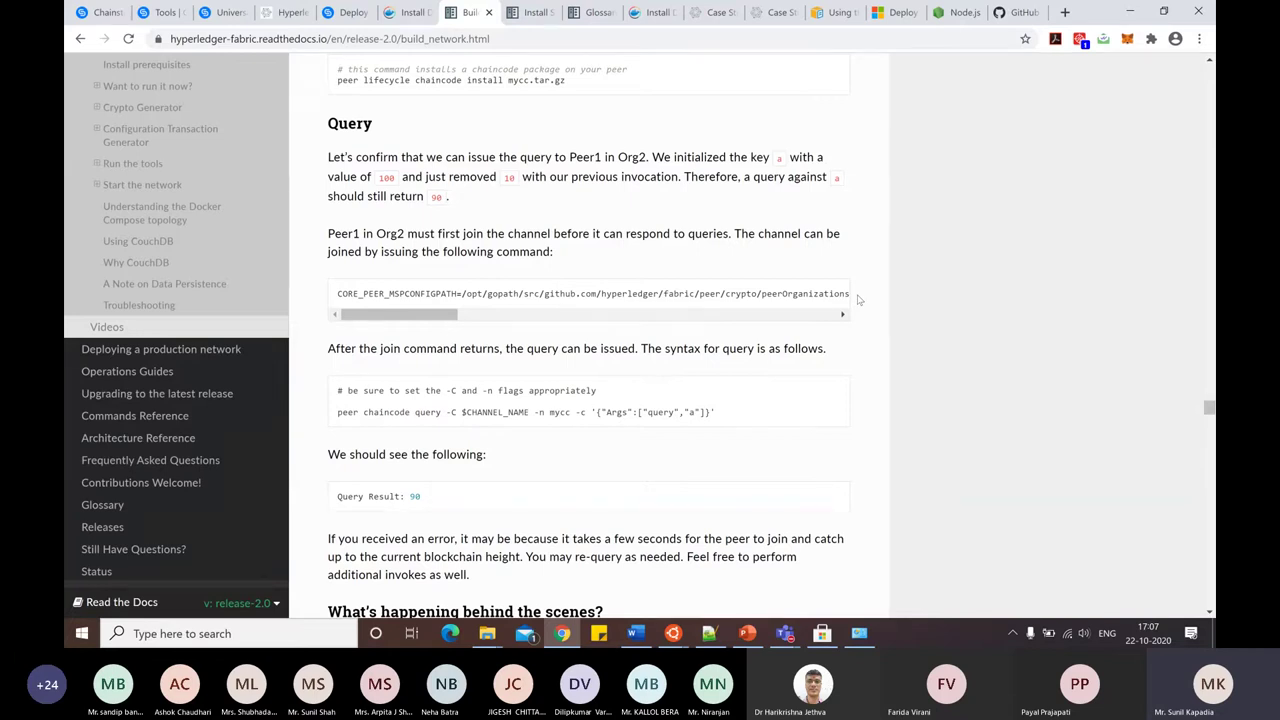
Read the "What's happening behind the scenes?" section through to the start of "What does this demonstrate?".
scroll(857, 300, down, 3)
scroll(857, 300, down, 5)
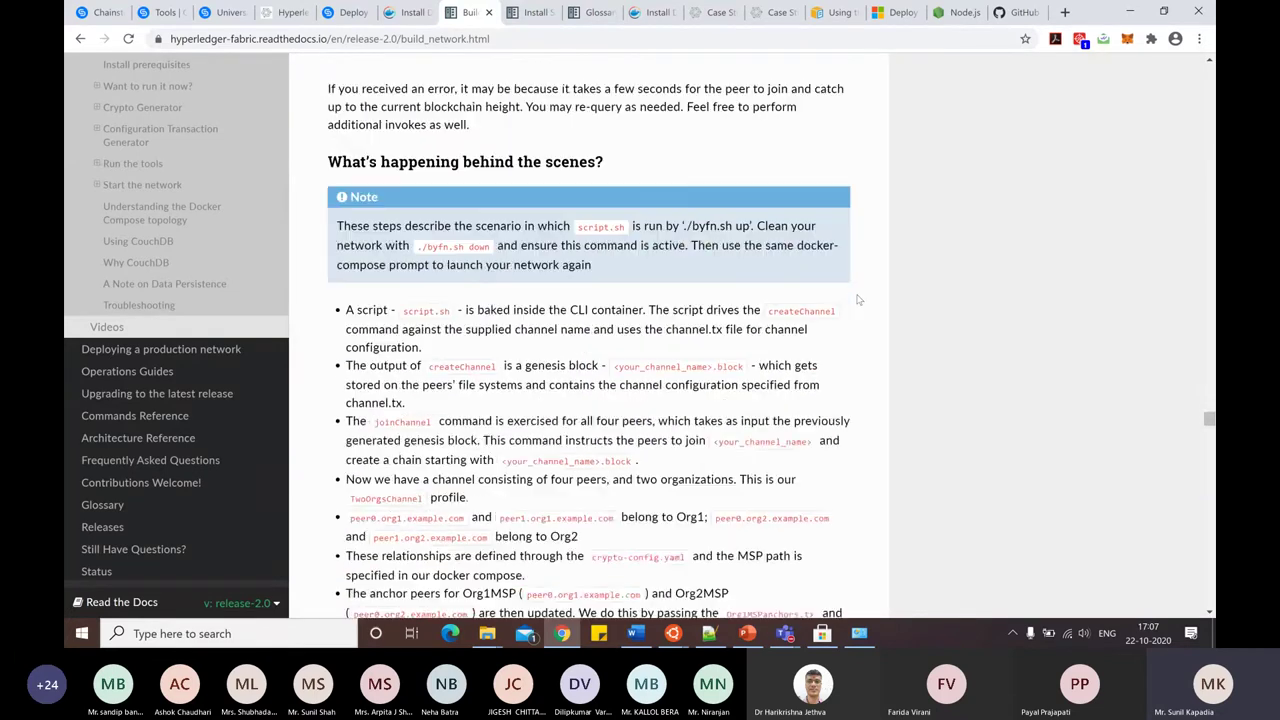
scroll(857, 300, down, 2)
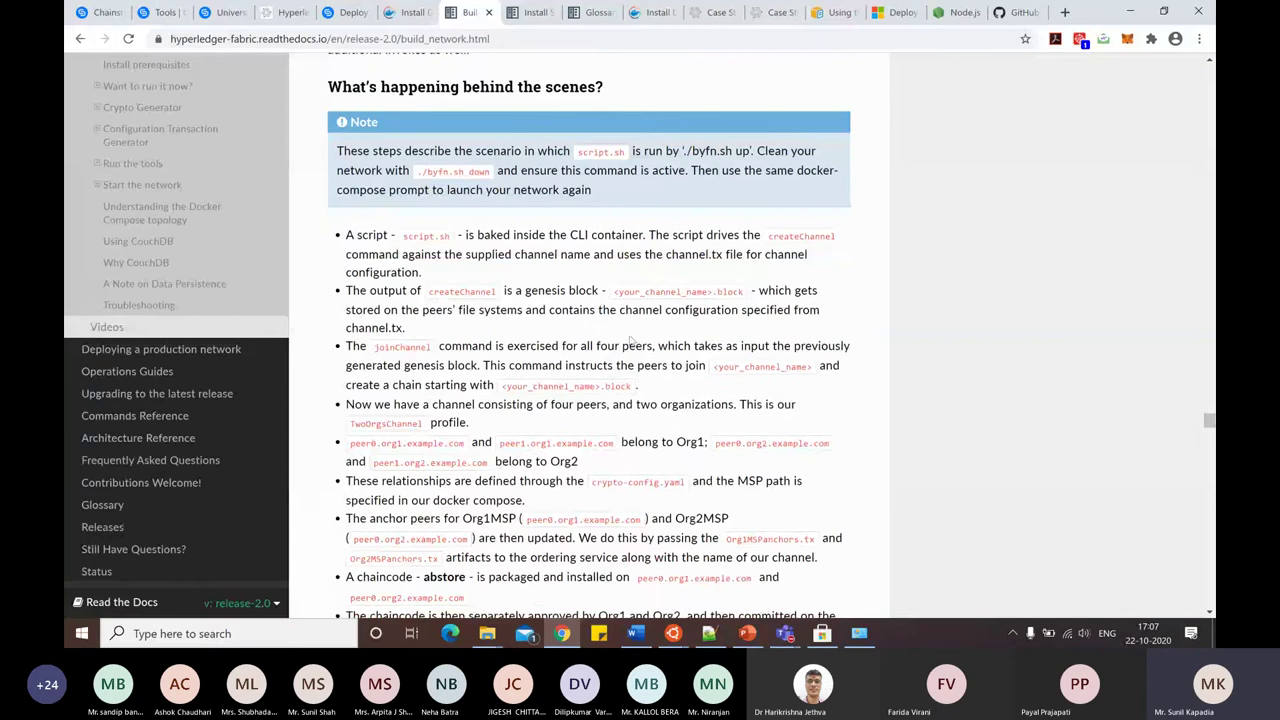
scroll(632, 345, down, 3)
scroll(632, 342, down, 5)
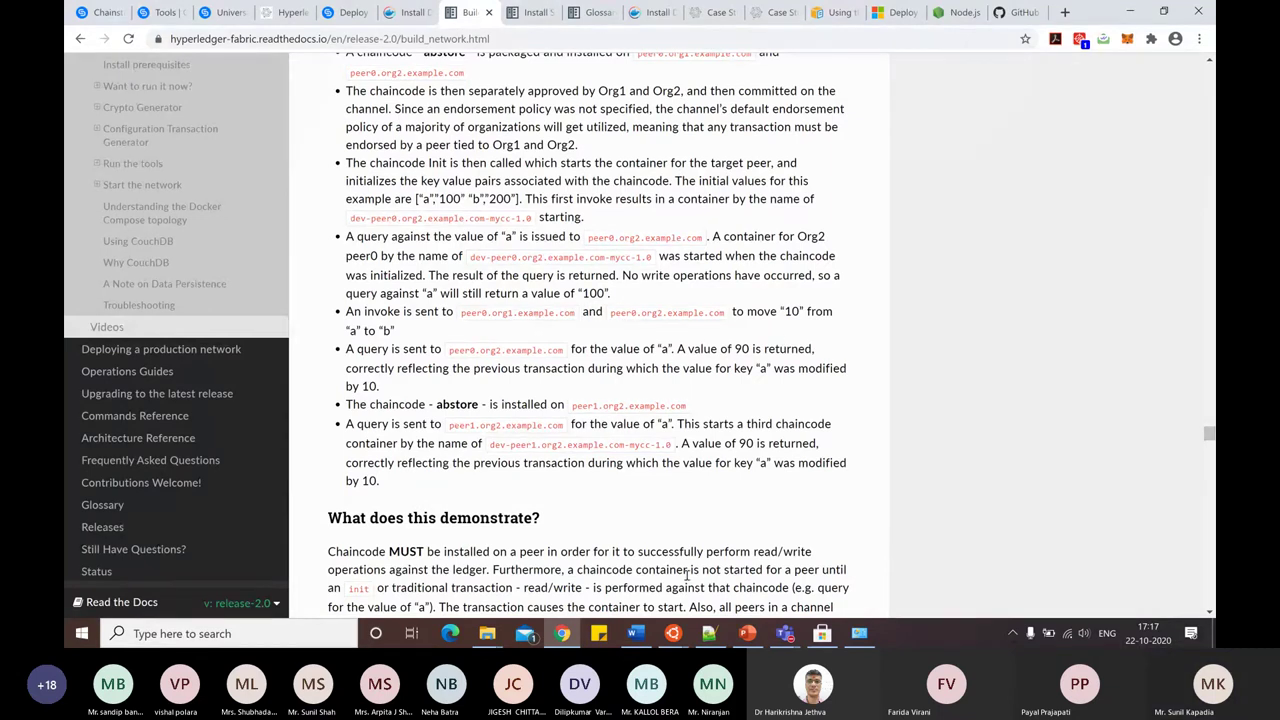
Switch to docker-compose-cli.yaml in Notepad++ and point out the orderer and peer entries under volumes.
click(708, 633)
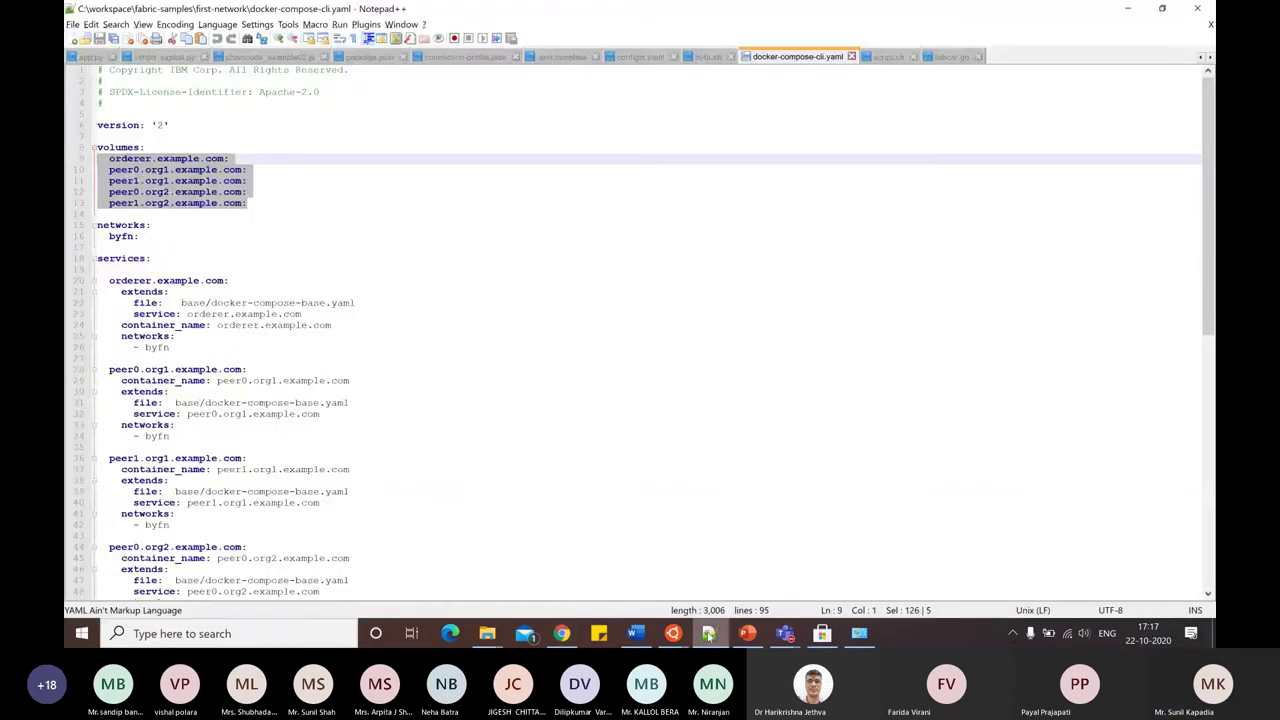
click(218, 218)
click(140, 158)
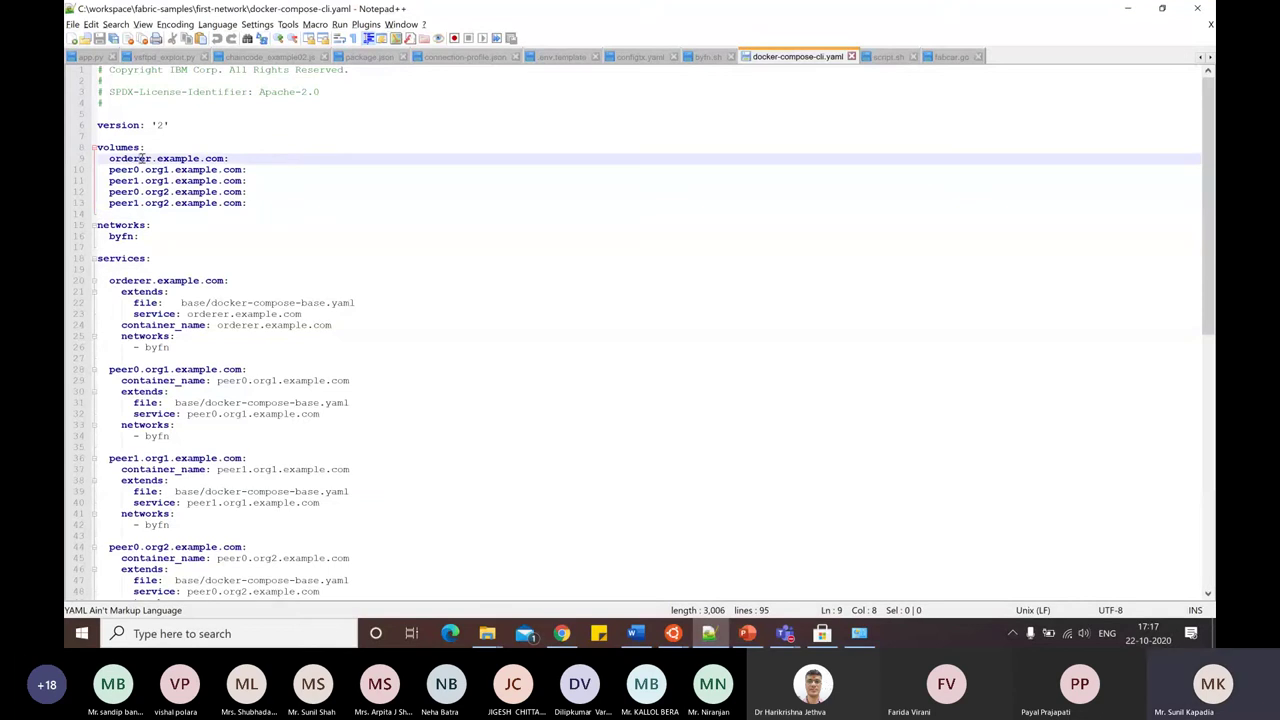
click(158, 168)
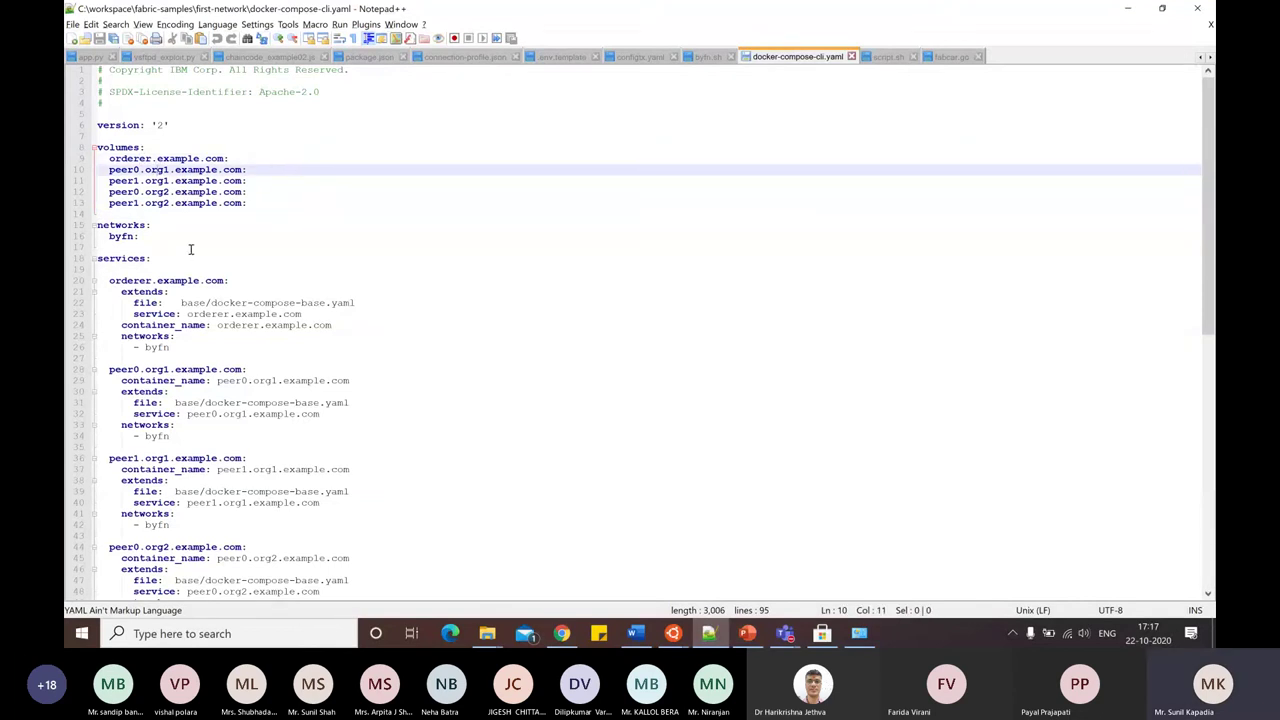
click(148, 192)
click(110, 158)
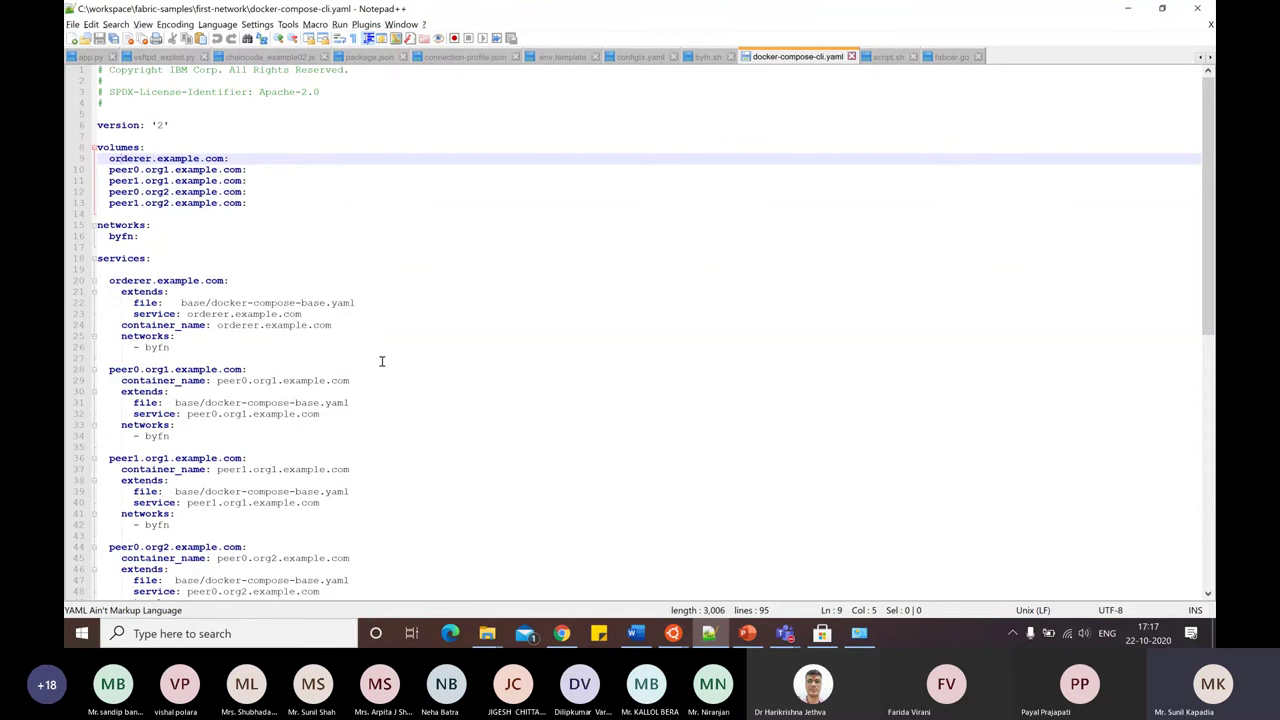
Review the orderer, peer and cli service definitions in docker-compose-cli.yaml, including the cli environment and volumes, and return to the file's beginning.
scroll(380, 364, down, 8)
scroll(381, 361, down, 8)
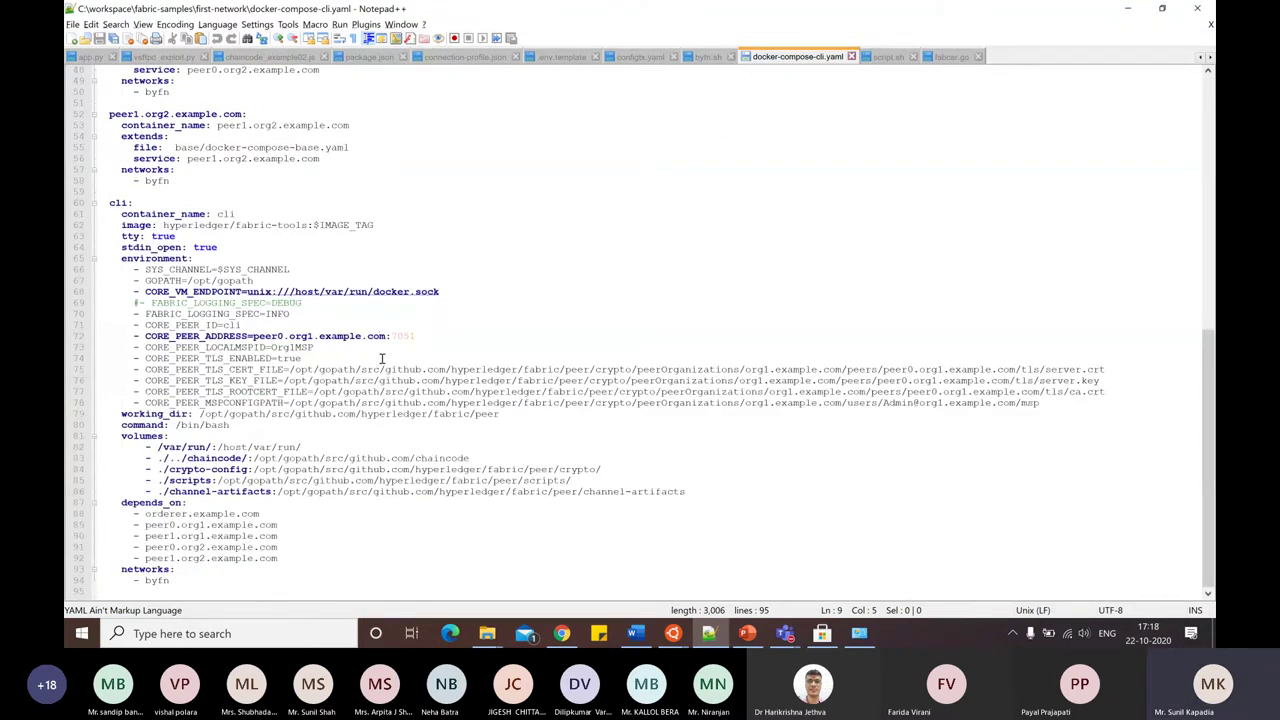
scroll(381, 358, up, 16)
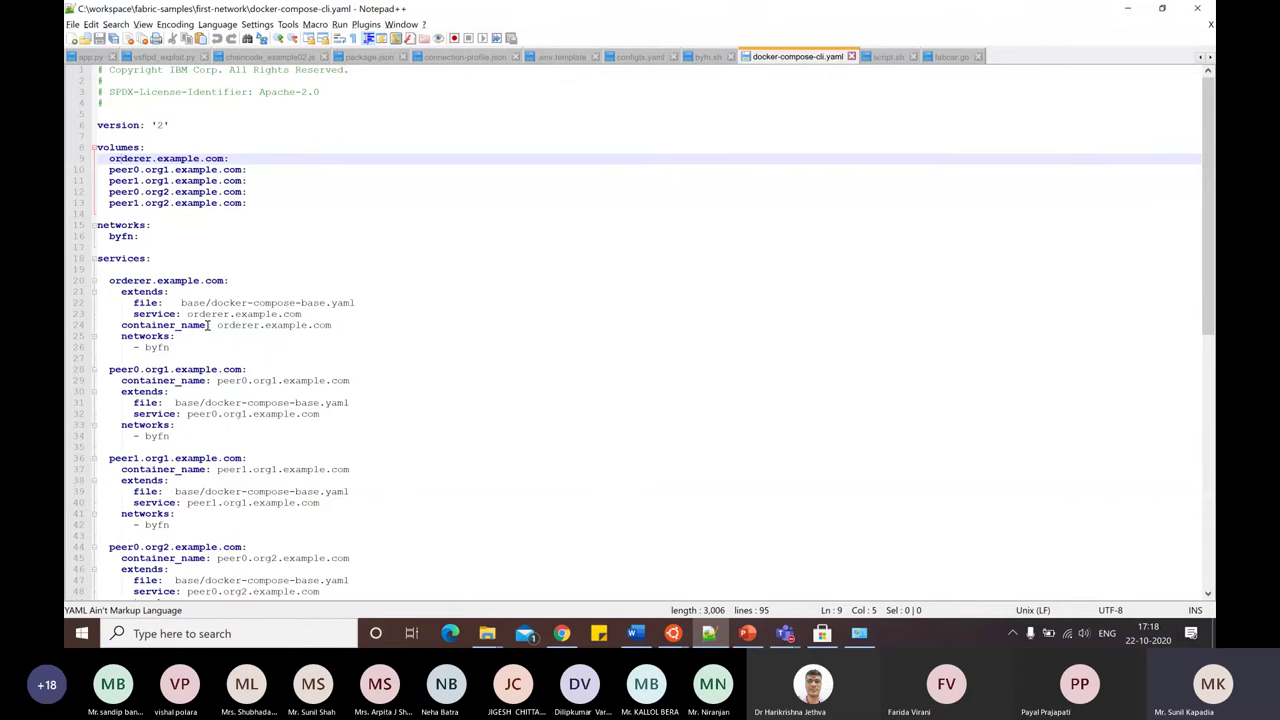
scroll(498, 478, down, 13)
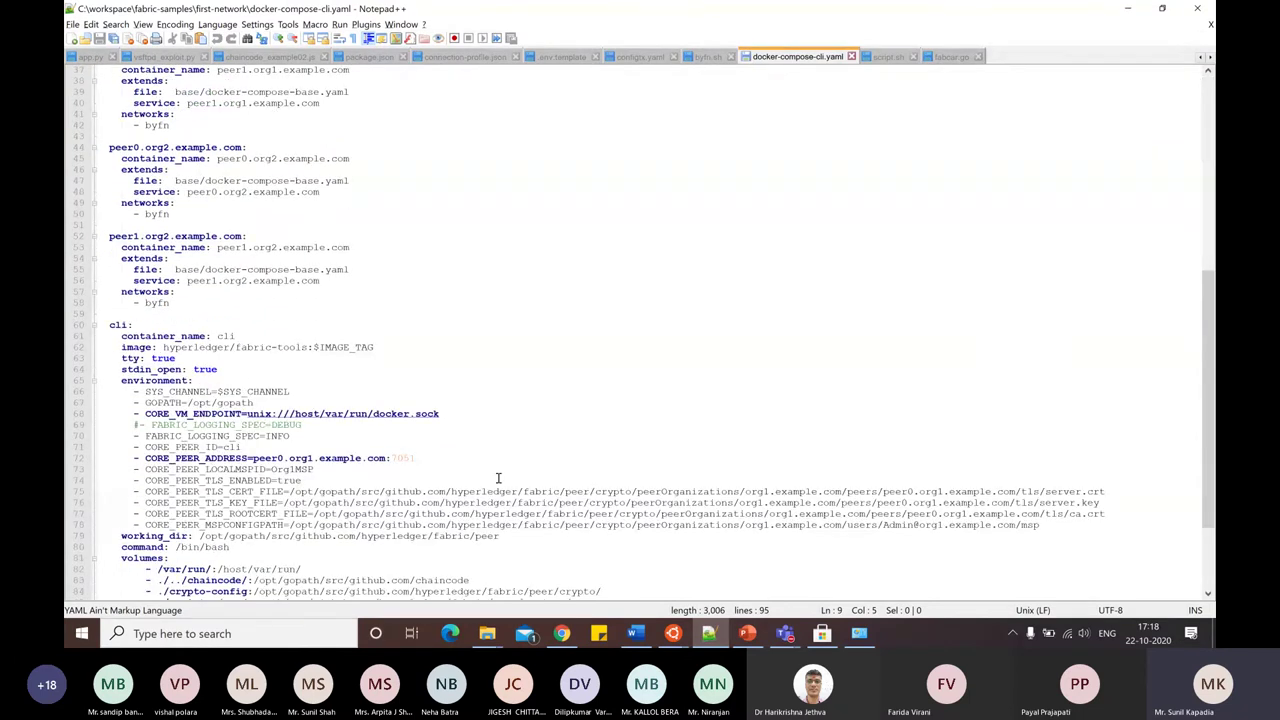
scroll(937, 387, down, 4)
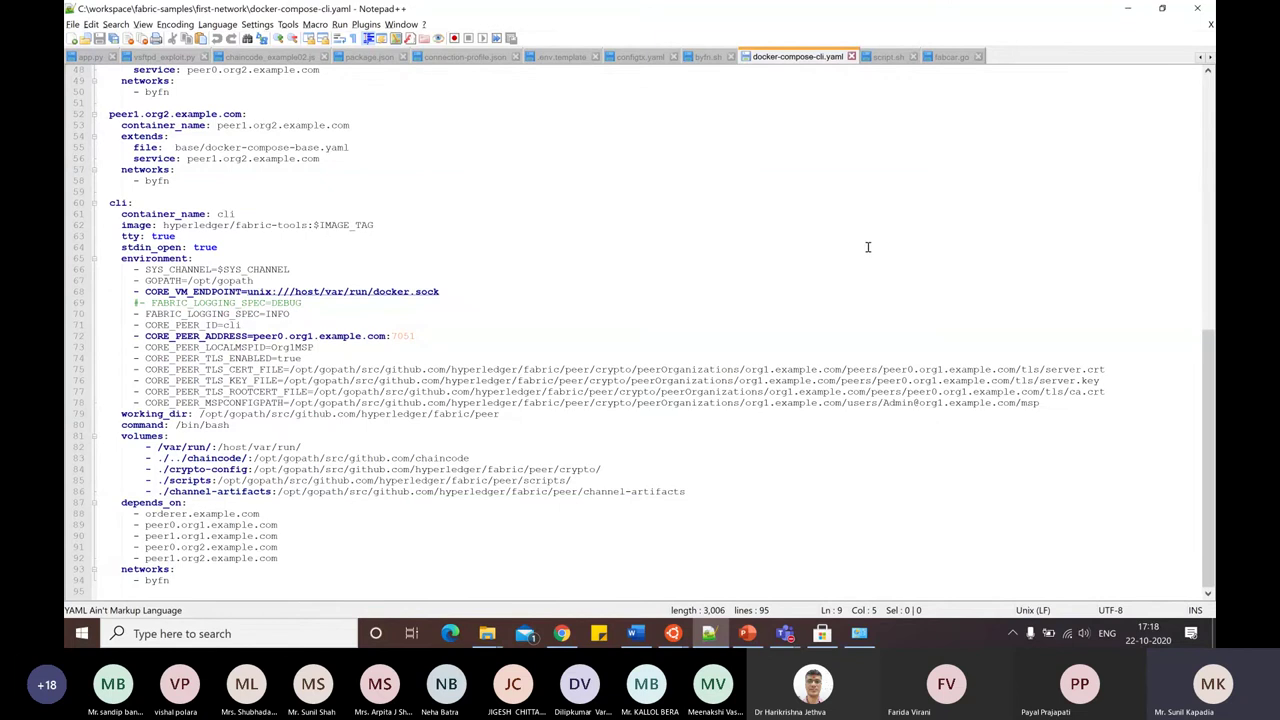
scroll(900, 243, up, 15)
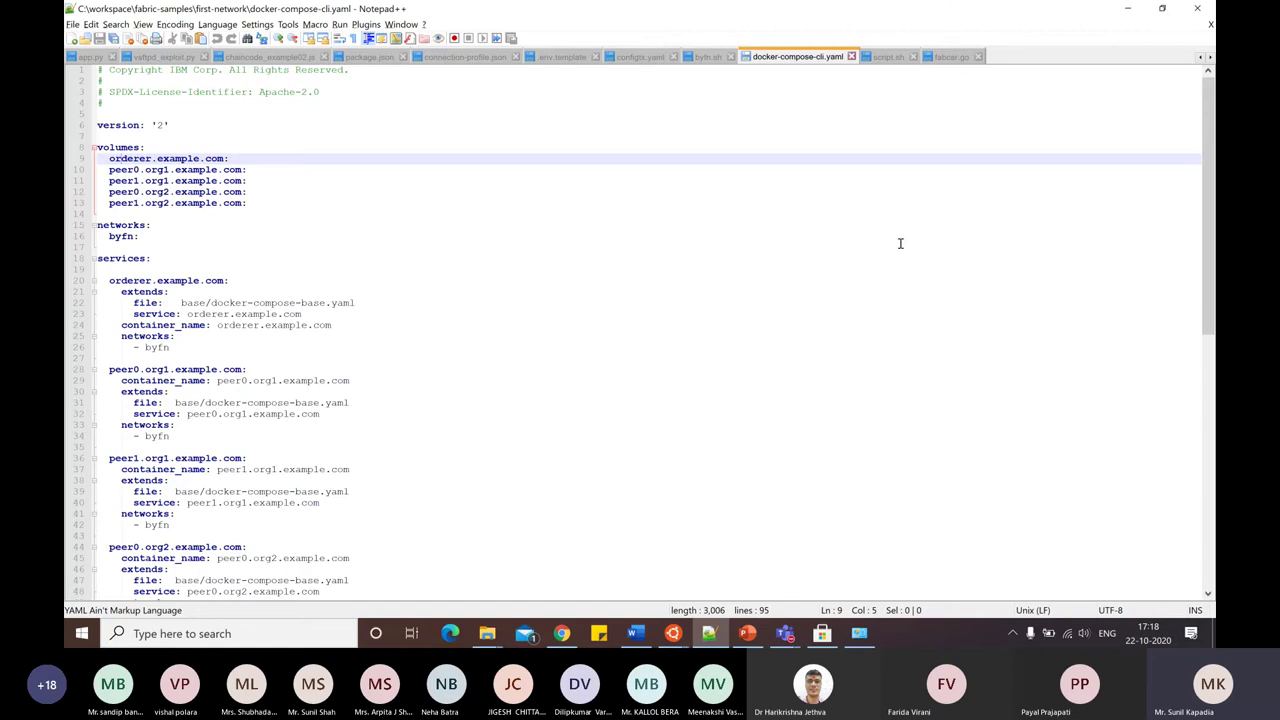
Open capabilities.json from the first-network scripts folder in Notepad++ and place the cursor on the channel's mod_policy line.
click(1127, 8)
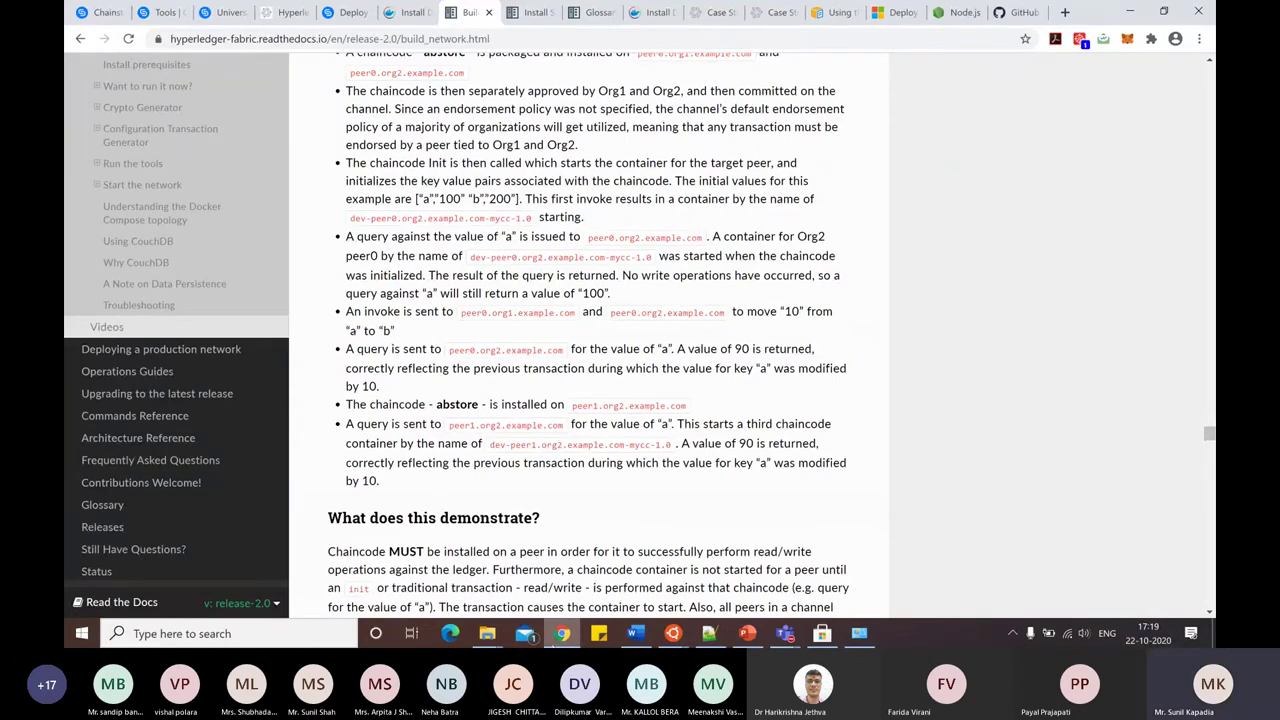
click(490, 636)
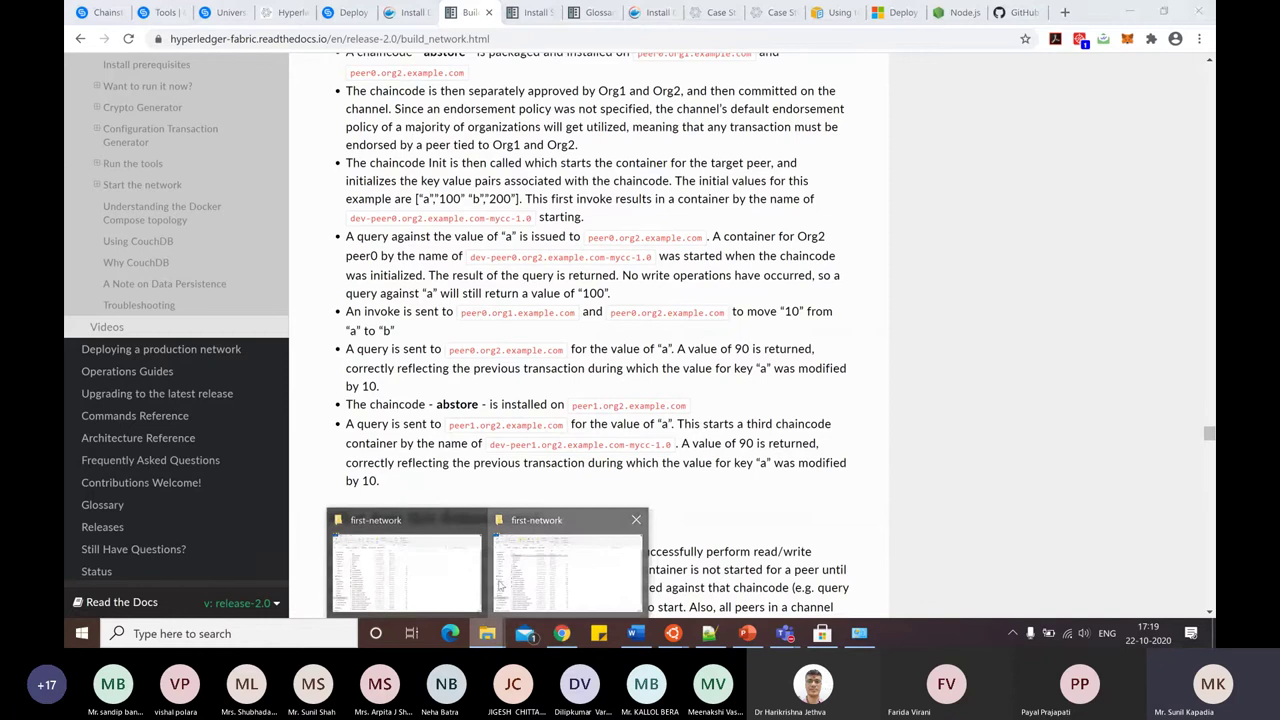
click(575, 565)
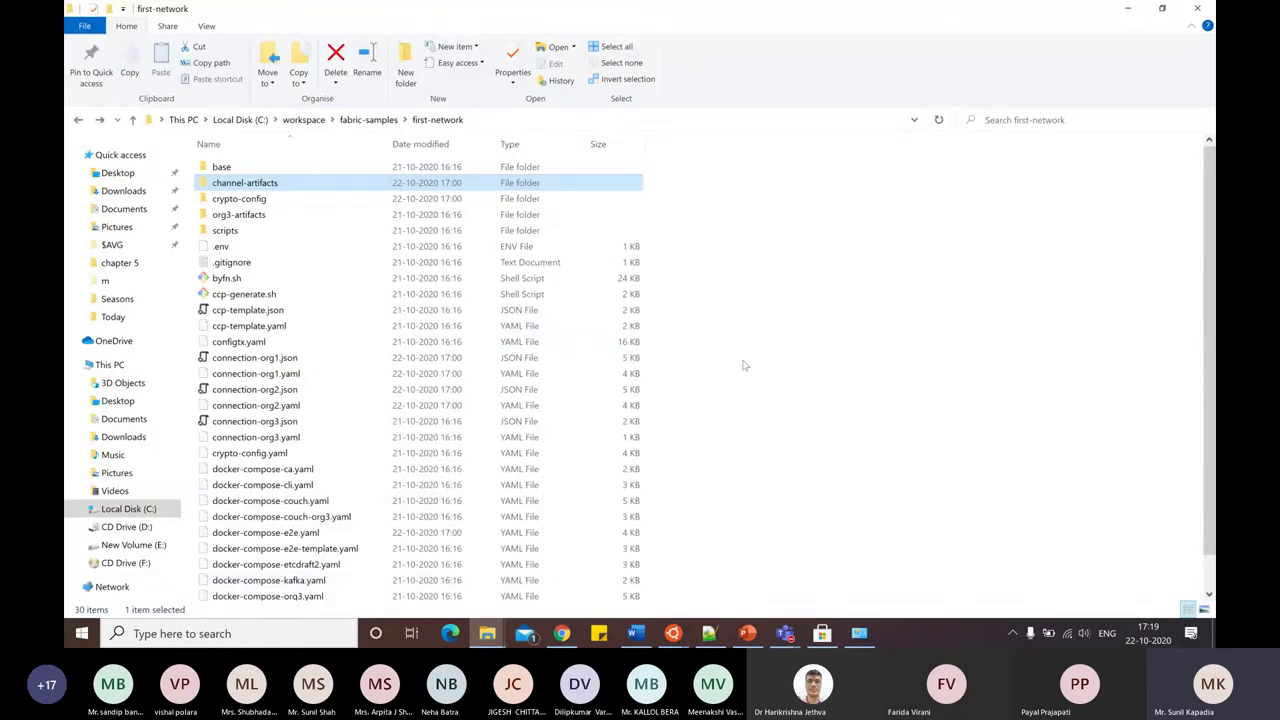
double_click(226, 231)
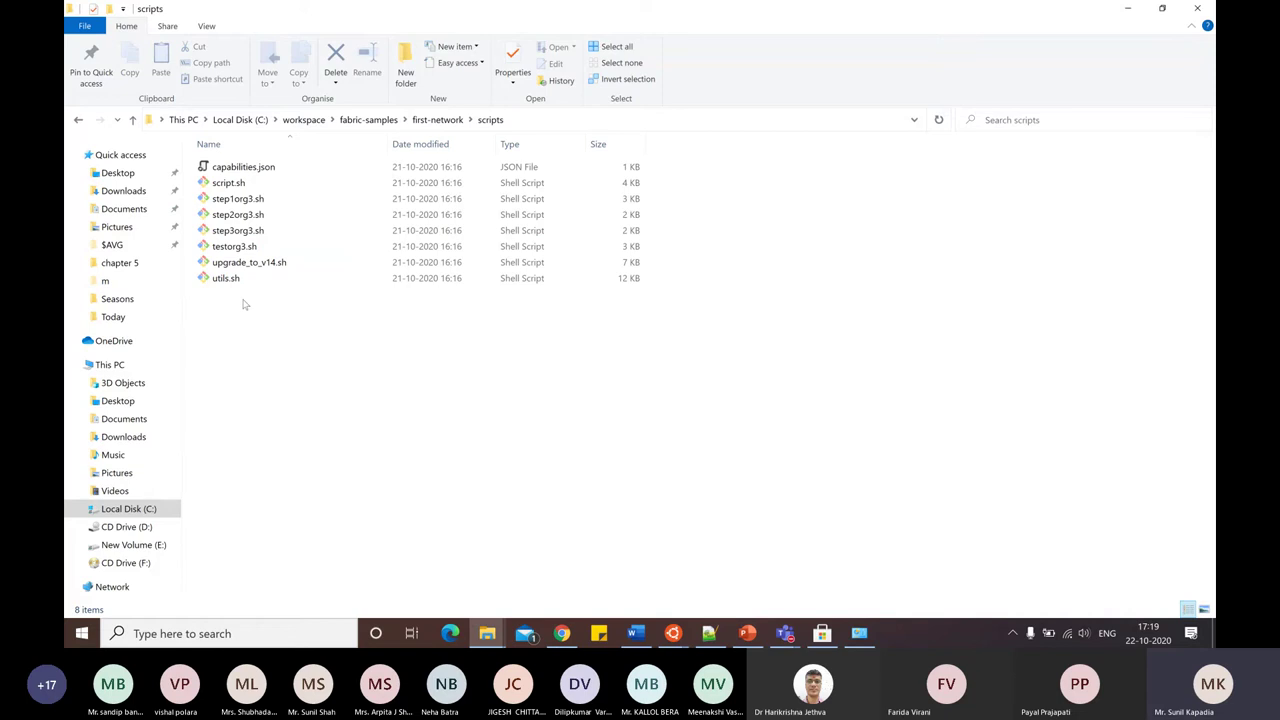
click(265, 170)
right_click(265, 170)
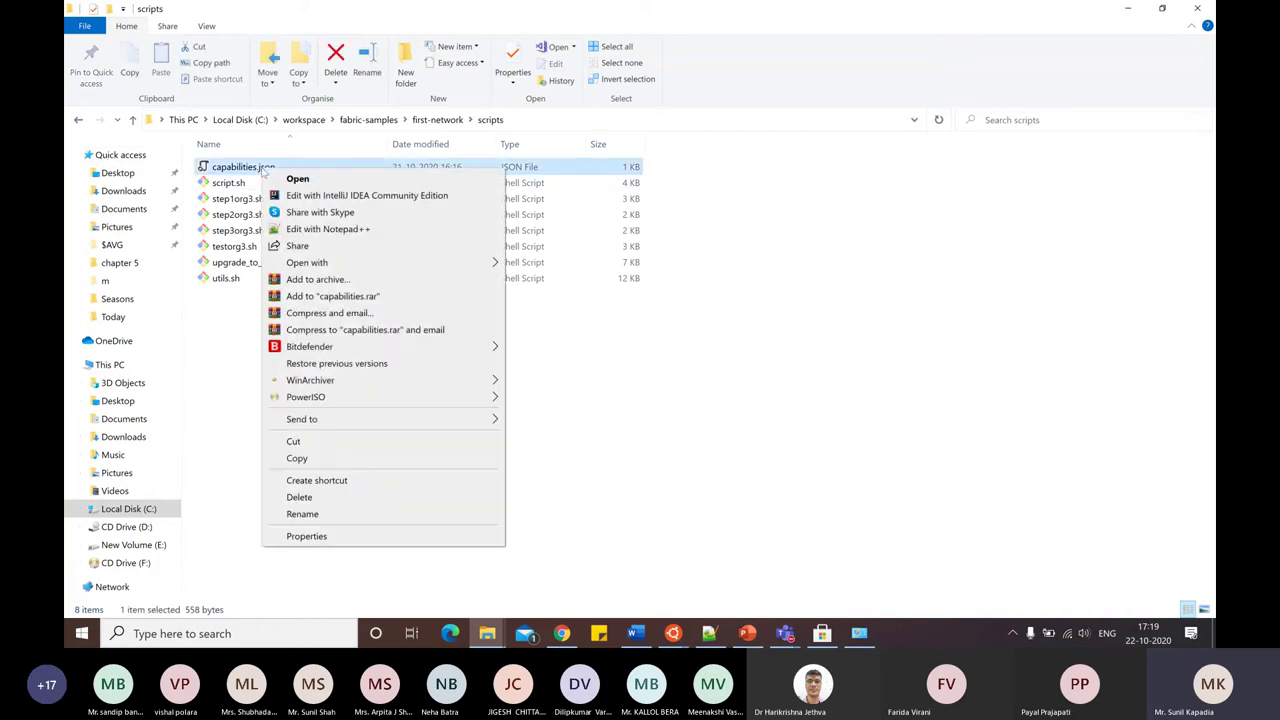
click(343, 230)
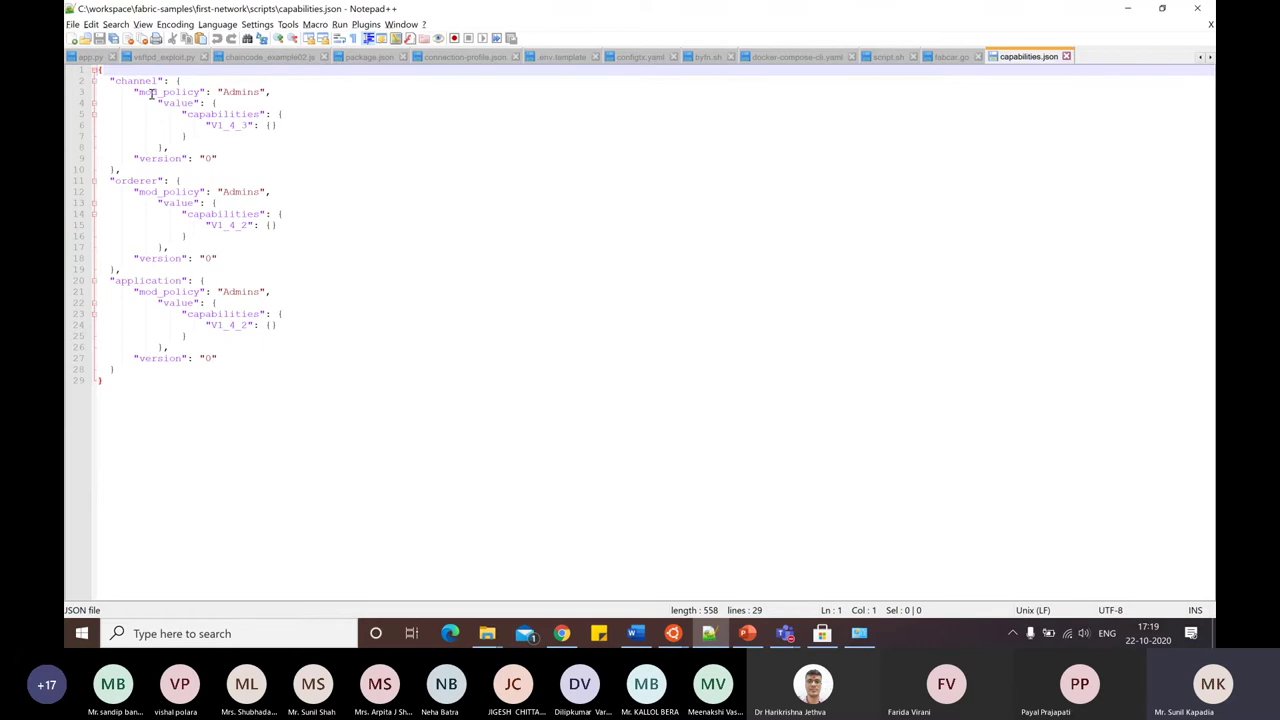
click(188, 93)
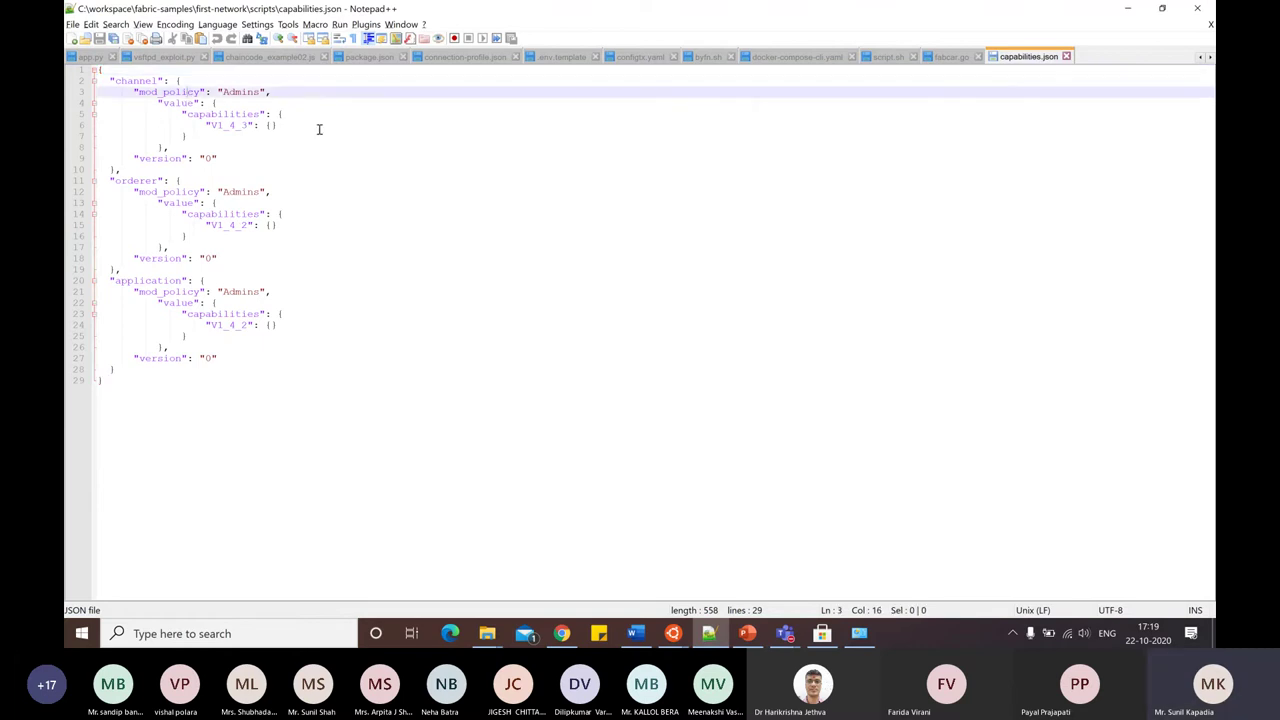
Point out the orderer and application sections of capabilities.json, ending on the application's mod_policy line, and close the file.
click(140, 172)
click(242, 204)
click(150, 280)
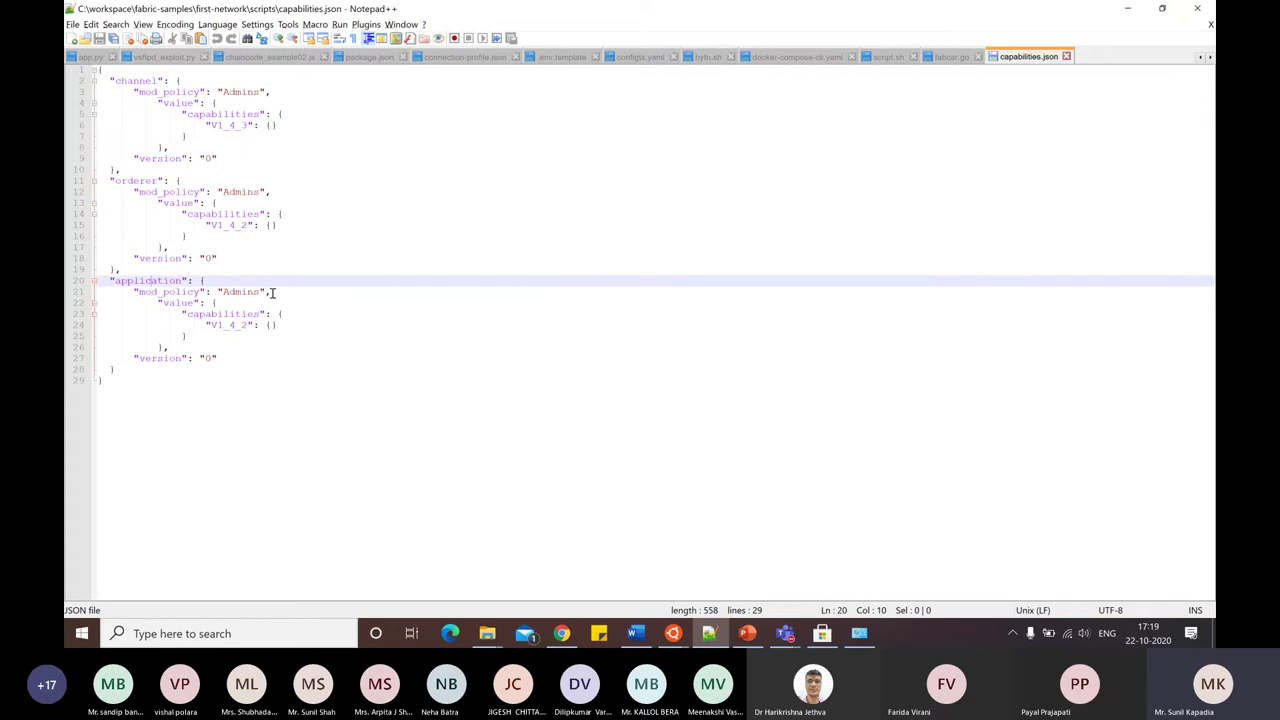
click(272, 292)
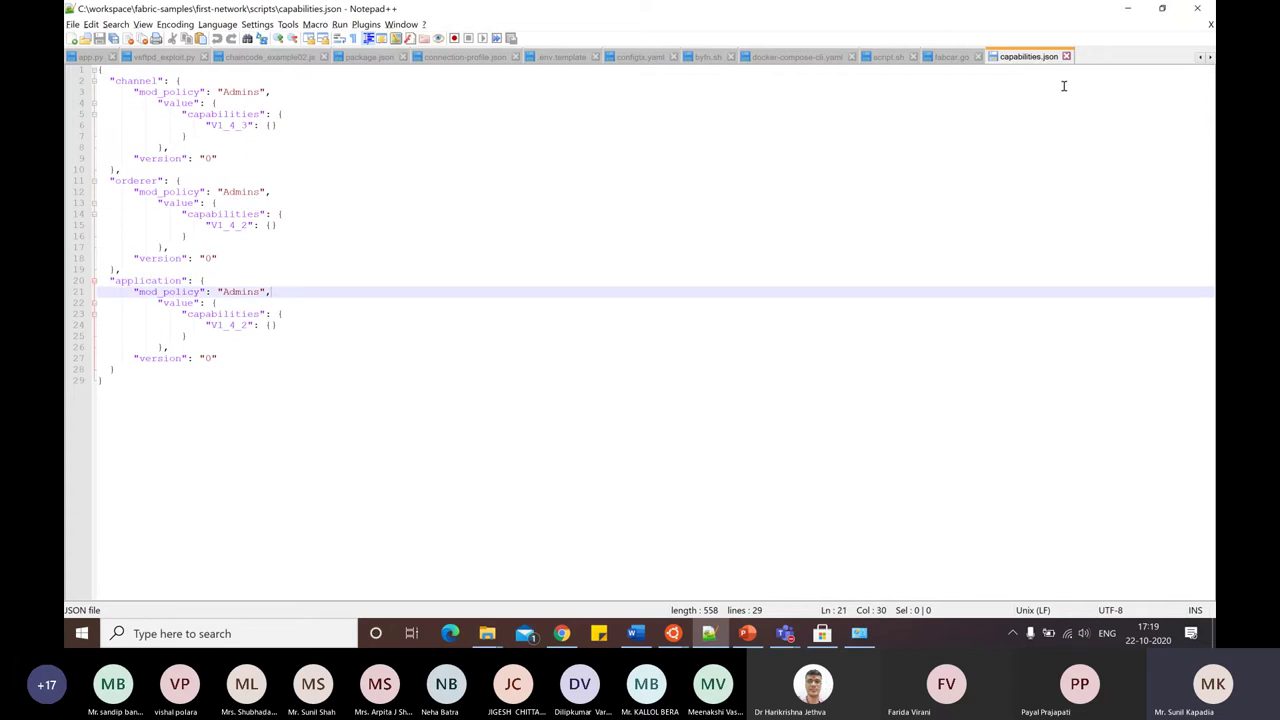
click(1066, 56)
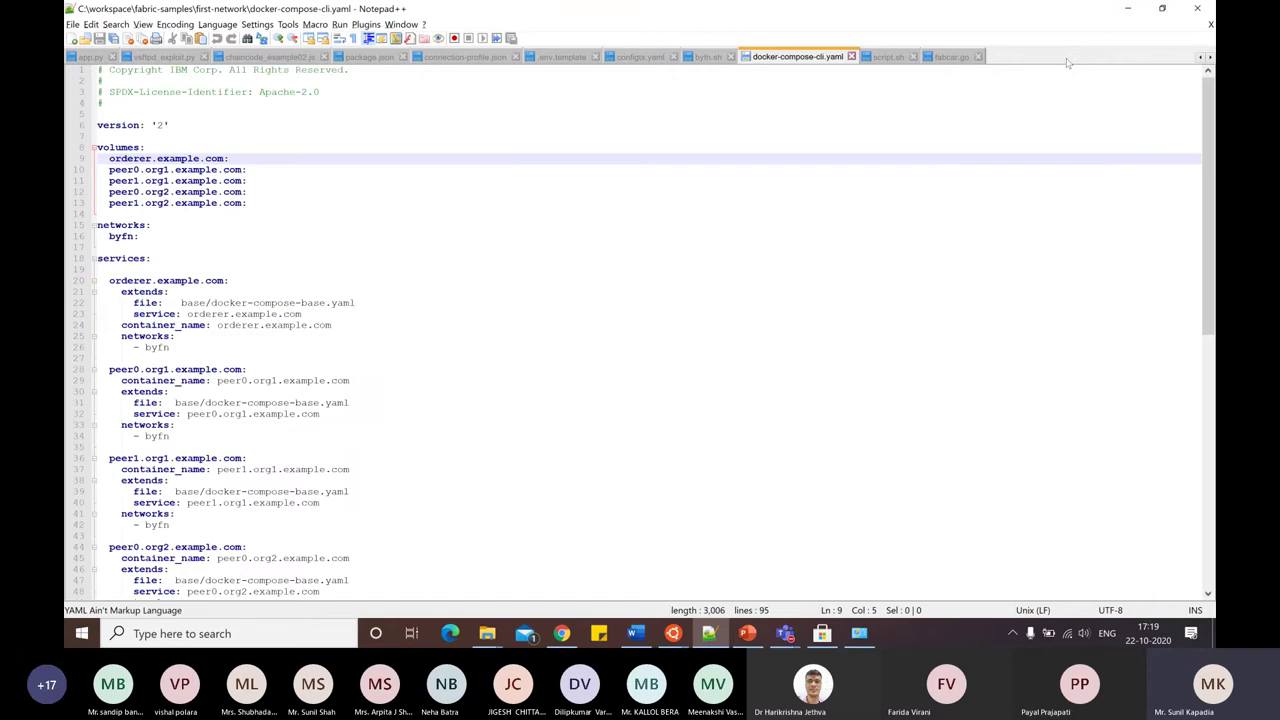
Switch to File Explorer, go up from scripts to the first-network folder, and open connection-org1.json in Notepad++.
mouse_move(487, 635)
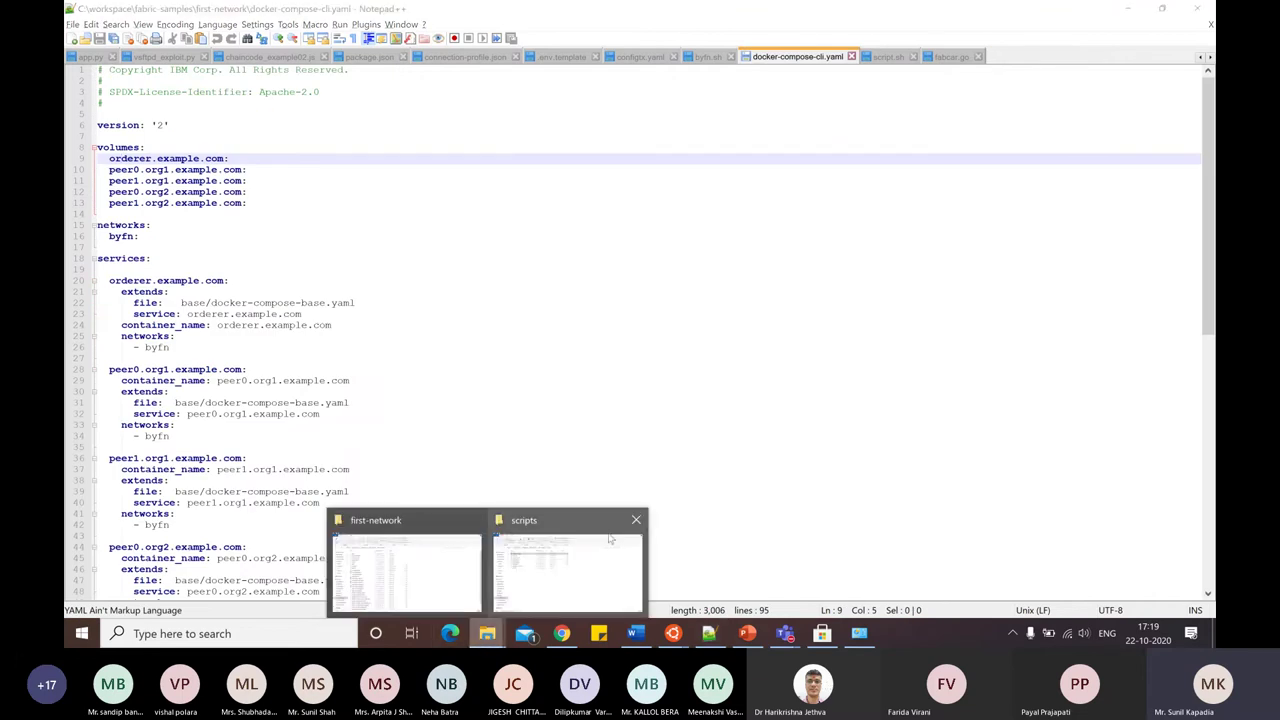
click(570, 560)
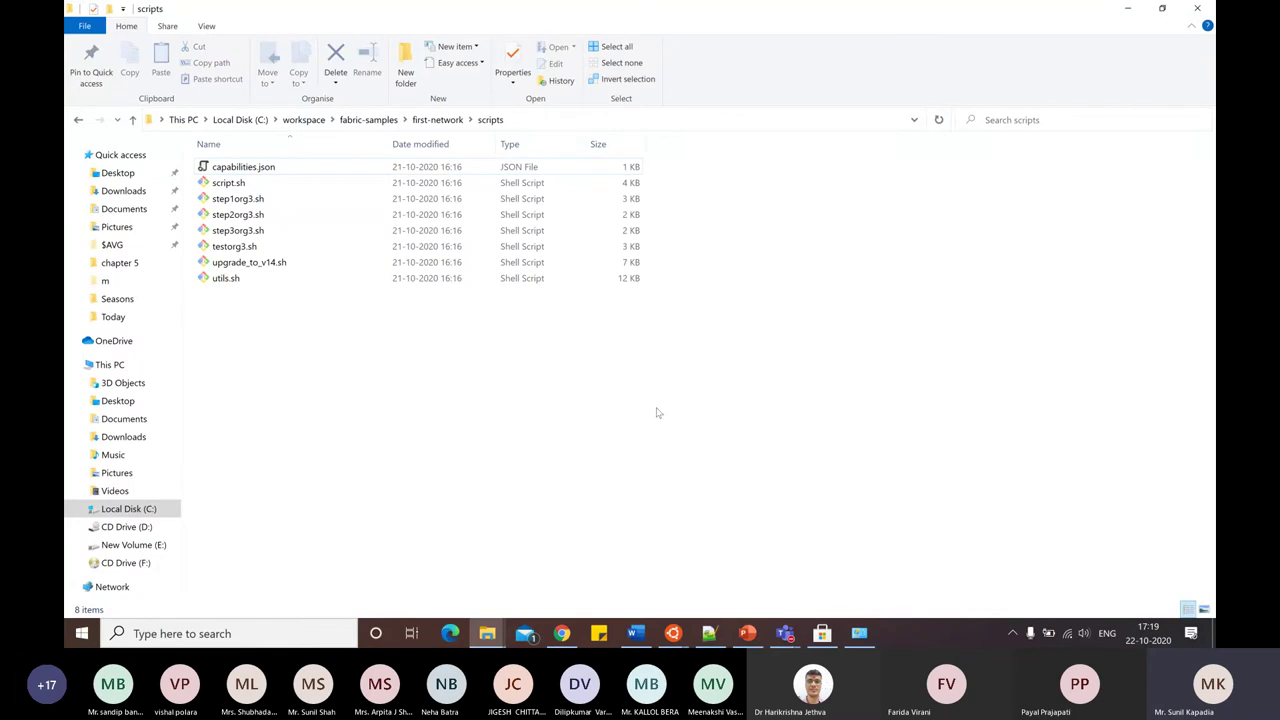
key(BackSpace)
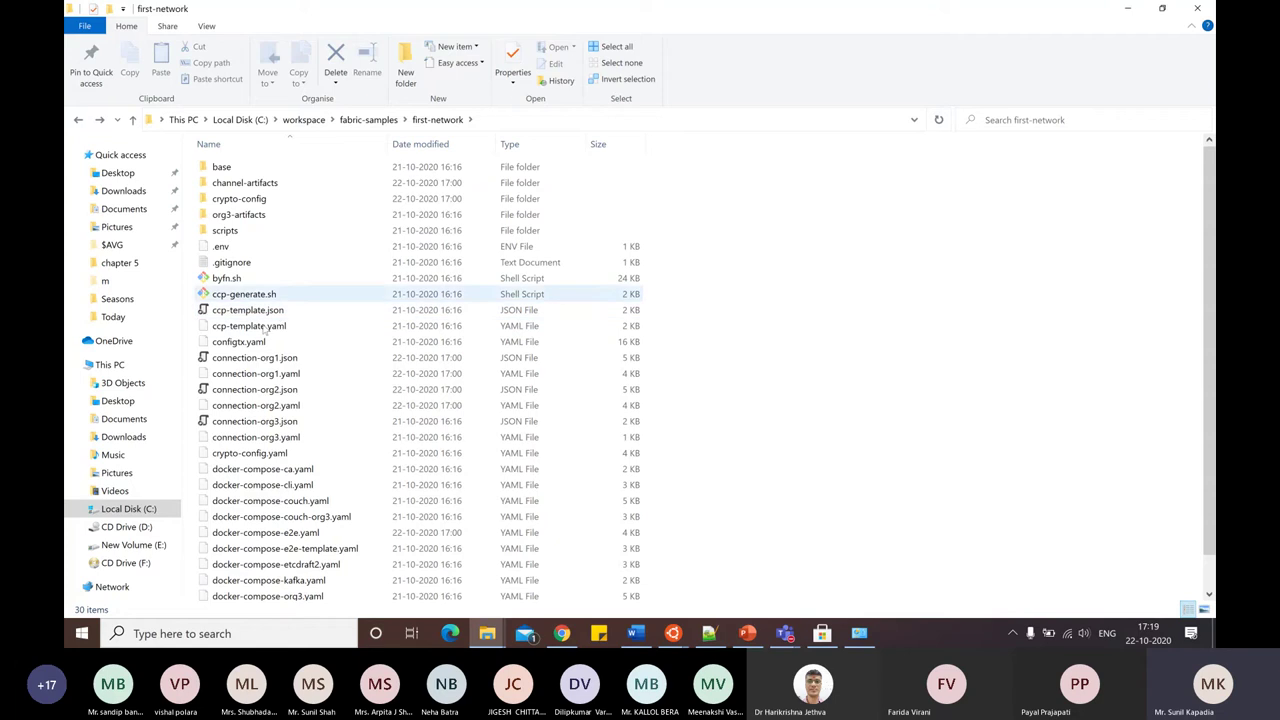
right_click(279, 361)
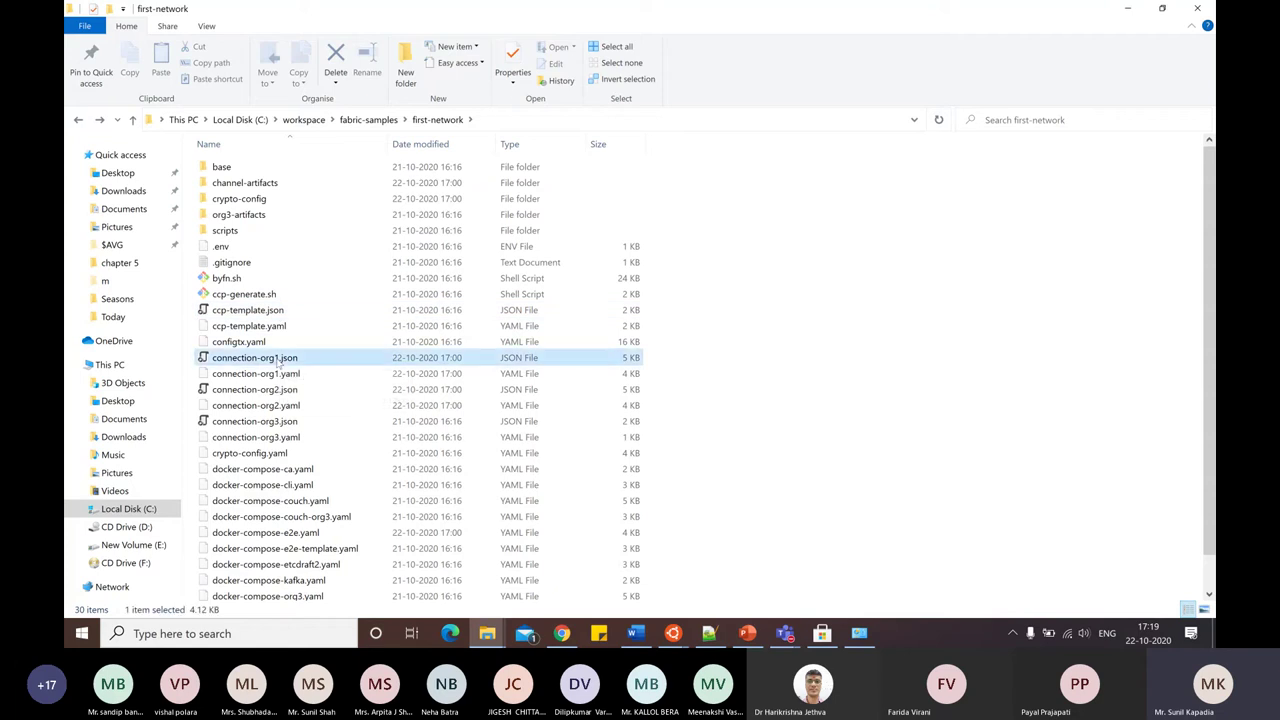
click(331, 300)
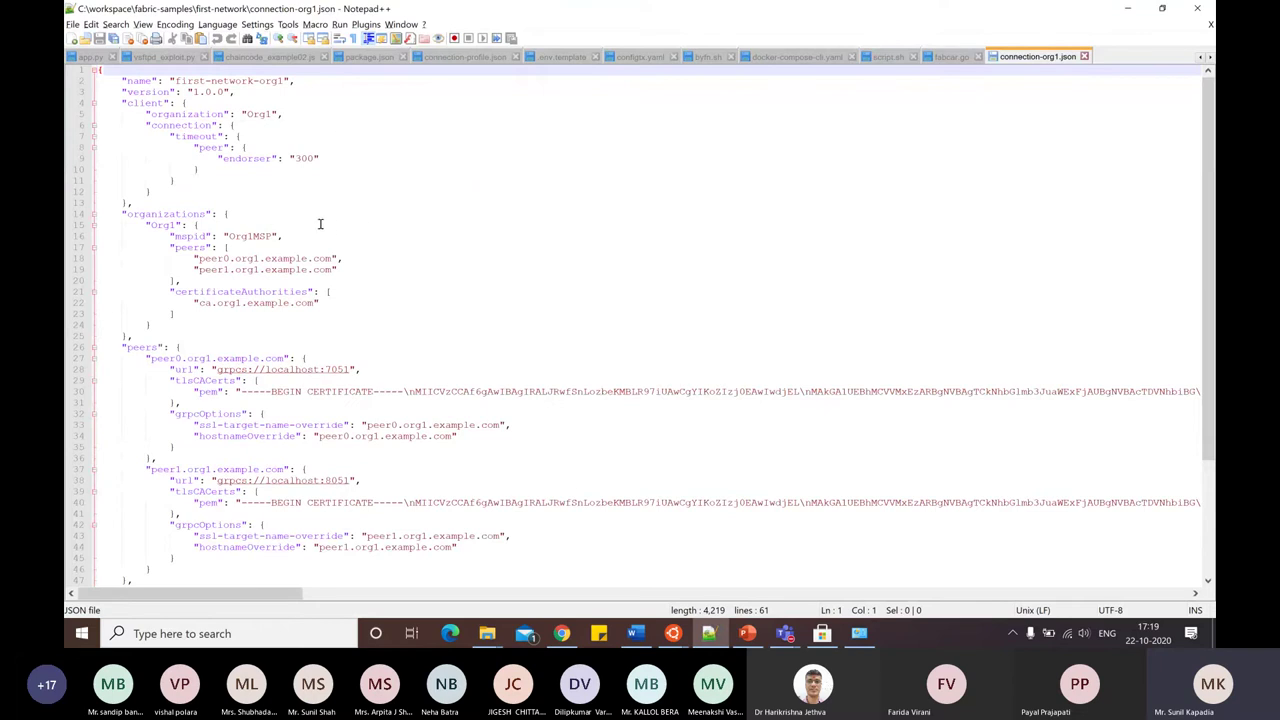
Highlight Org1's two peers and mark its certificate authority in connection-org1.json, review the remaining definitions, and close the file.
drag(198, 258, 337, 270)
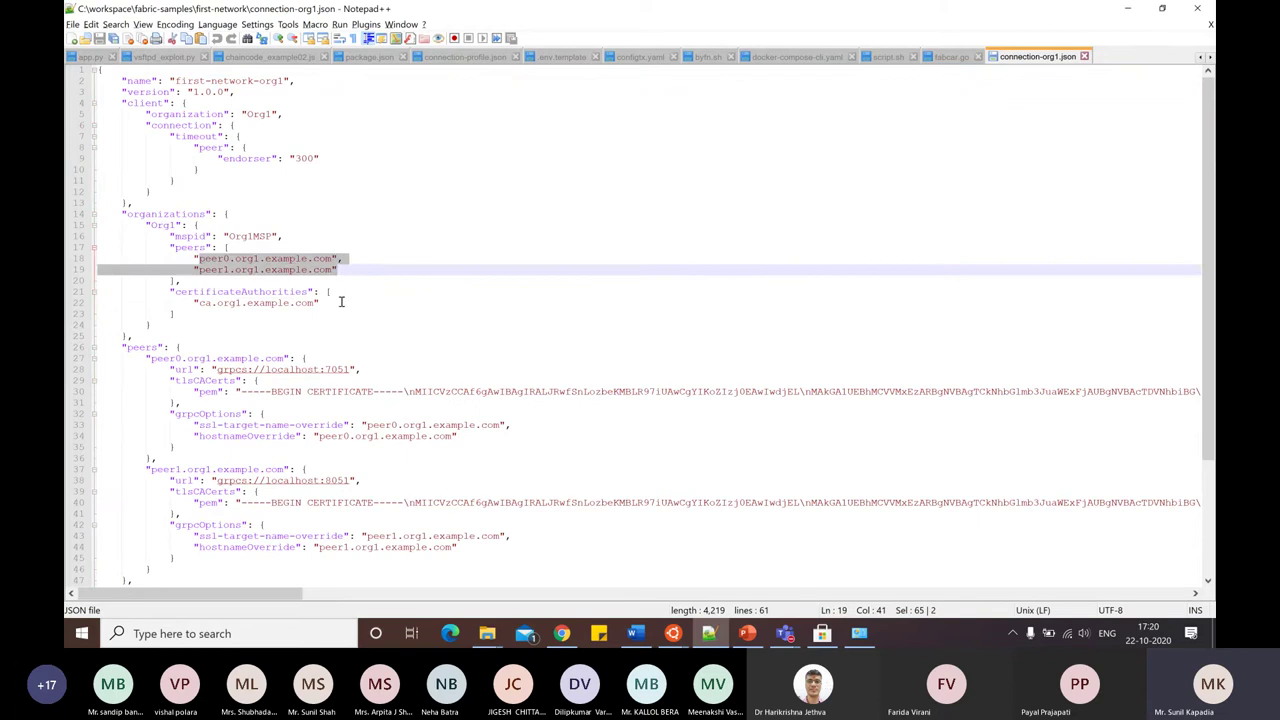
click(341, 302)
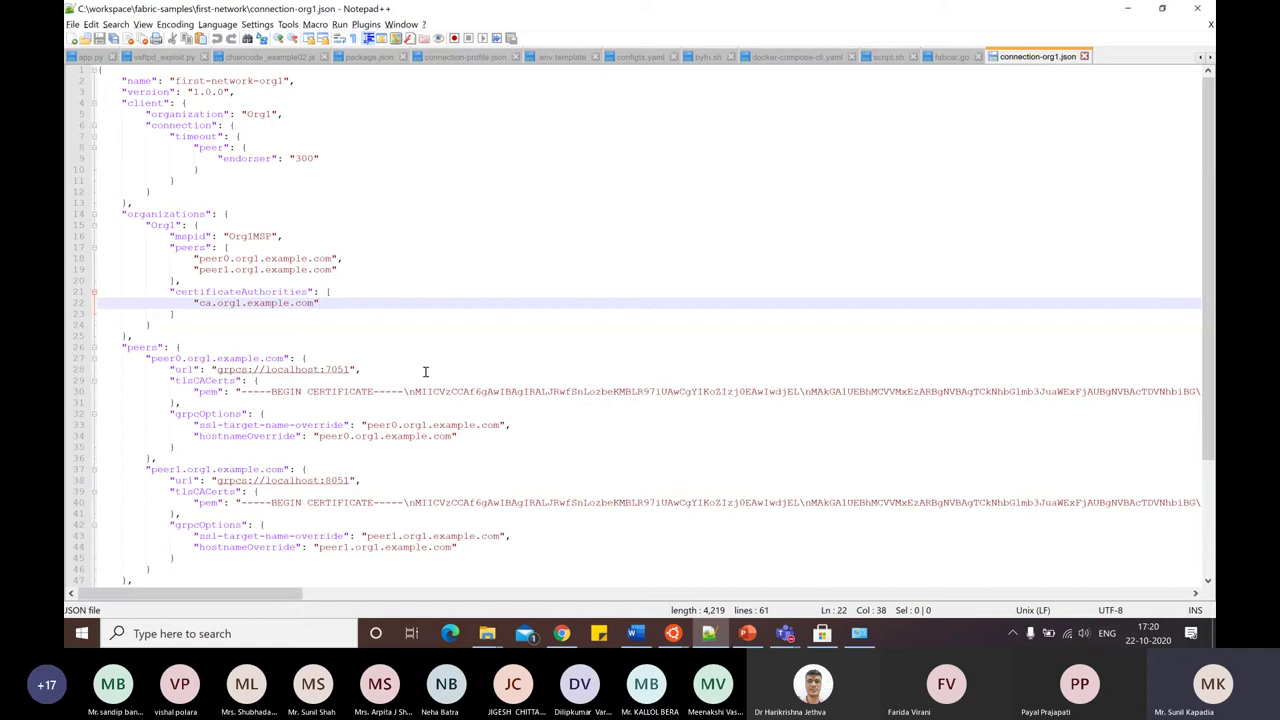
scroll(425, 372, down, 5)
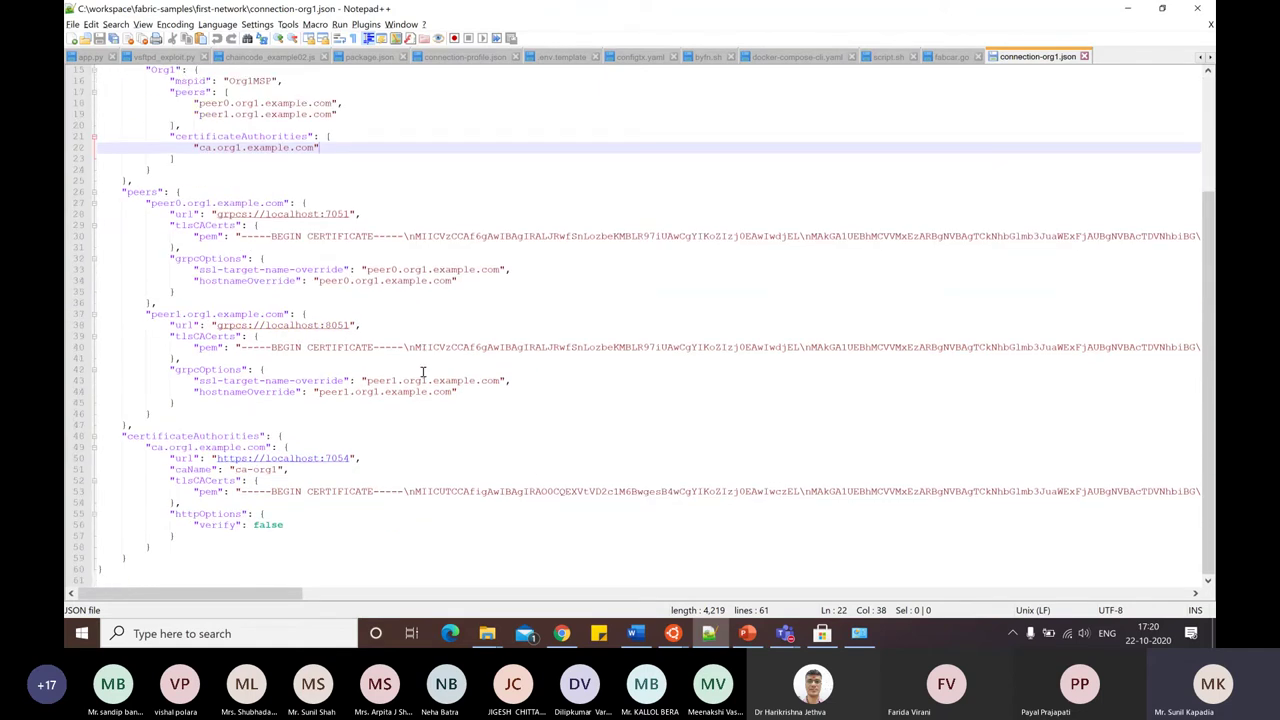
scroll(422, 371, up, 4)
scroll(422, 371, up, 1)
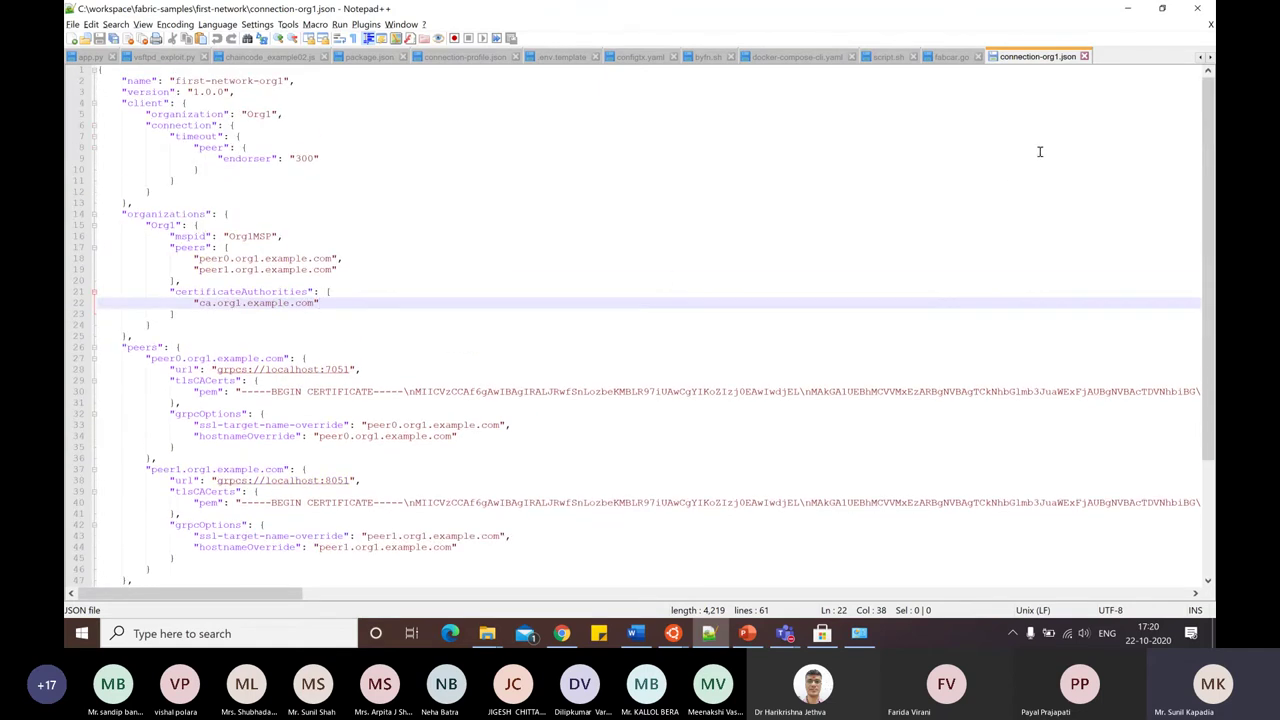
click(1085, 56)
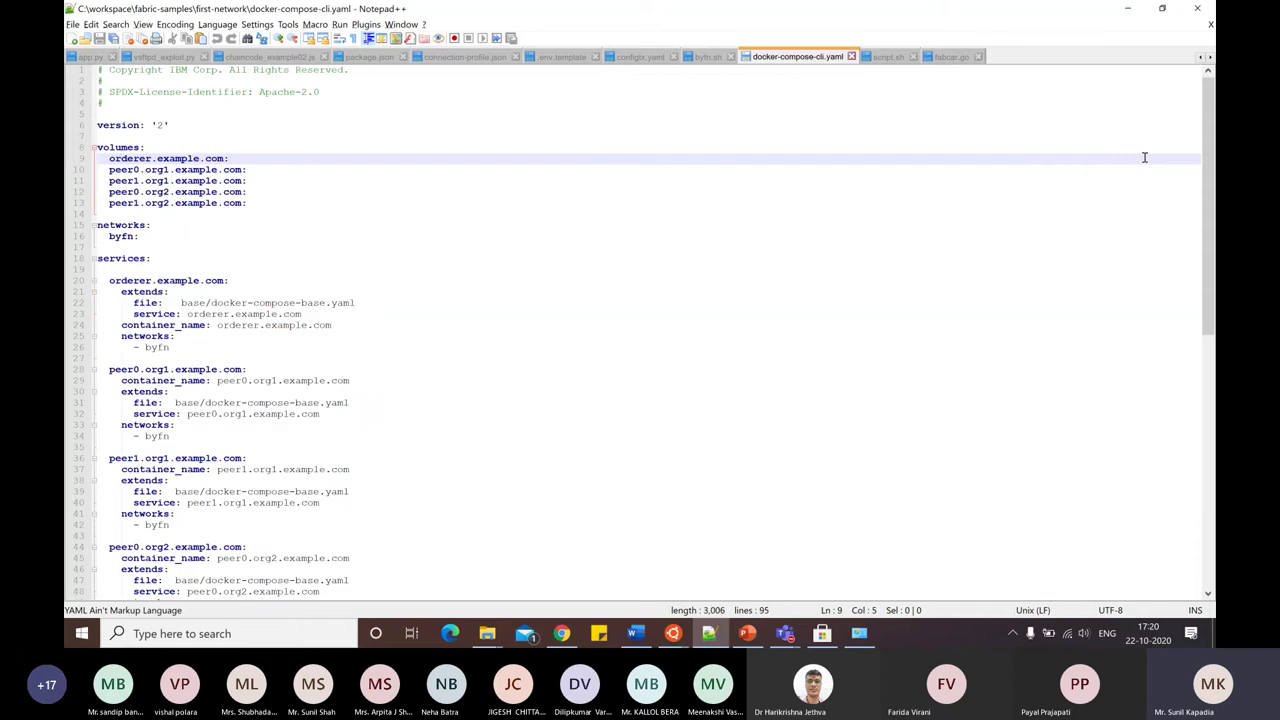
Return to the first-network folder in File Explorer and open crypto-config.yaml in Notepad++.
mouse_move(487, 633)
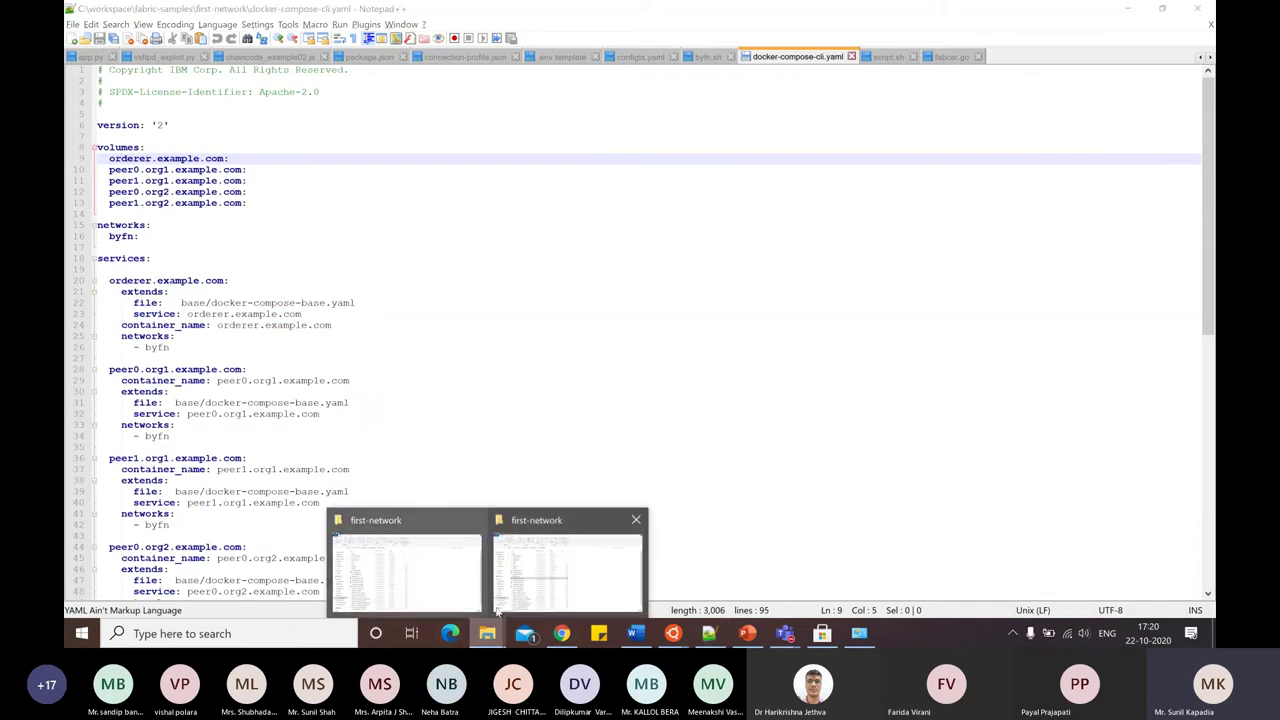
click(560, 580)
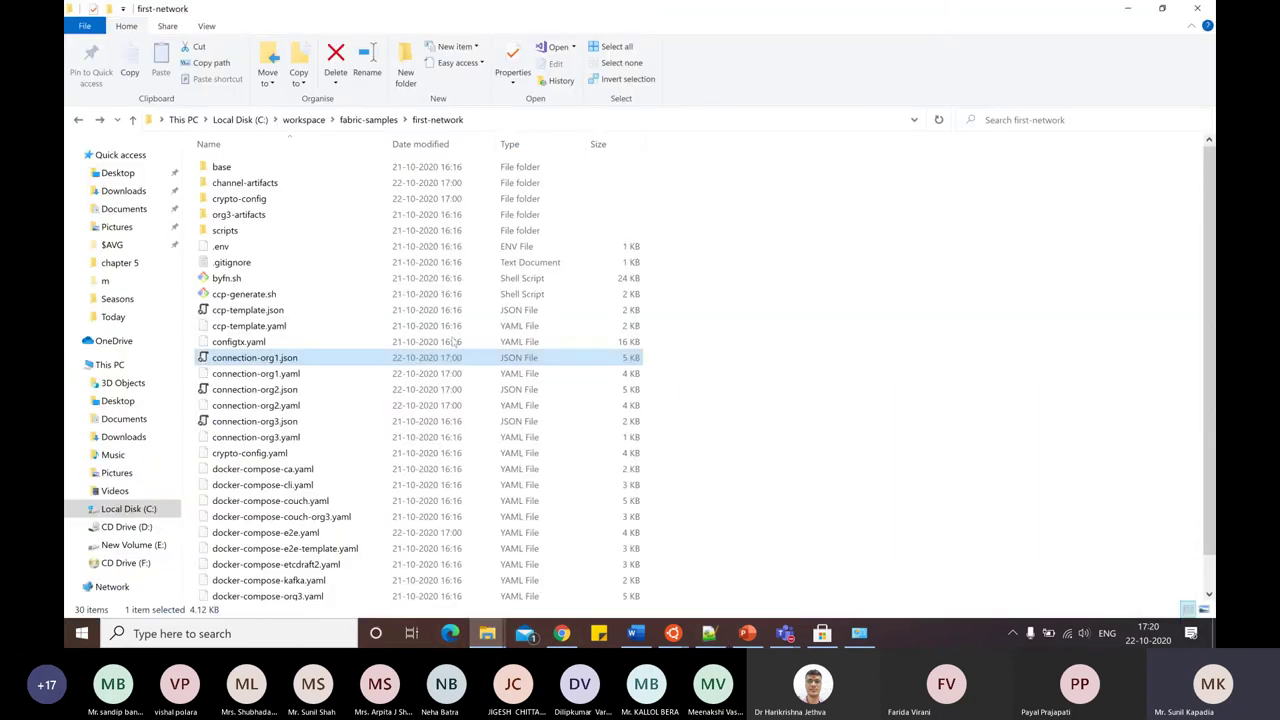
scroll(880, 409, down, 1)
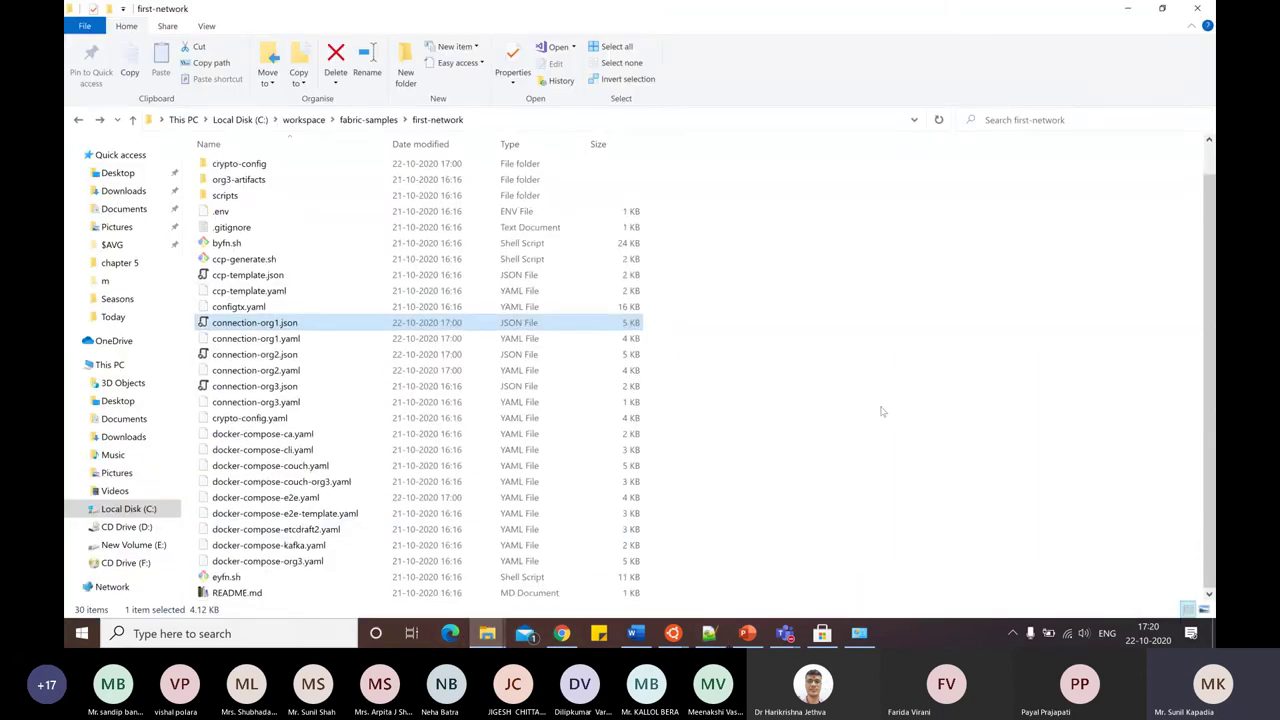
click(266, 424)
right_click(266, 424)
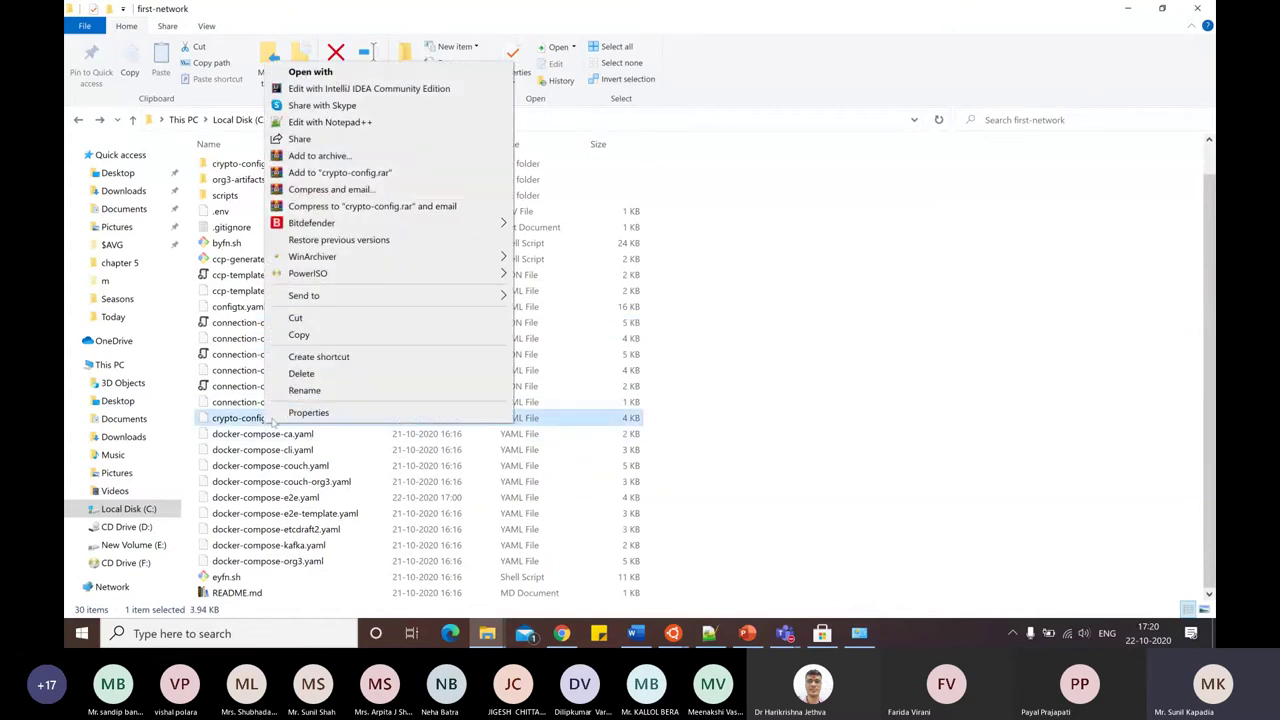
click(340, 122)
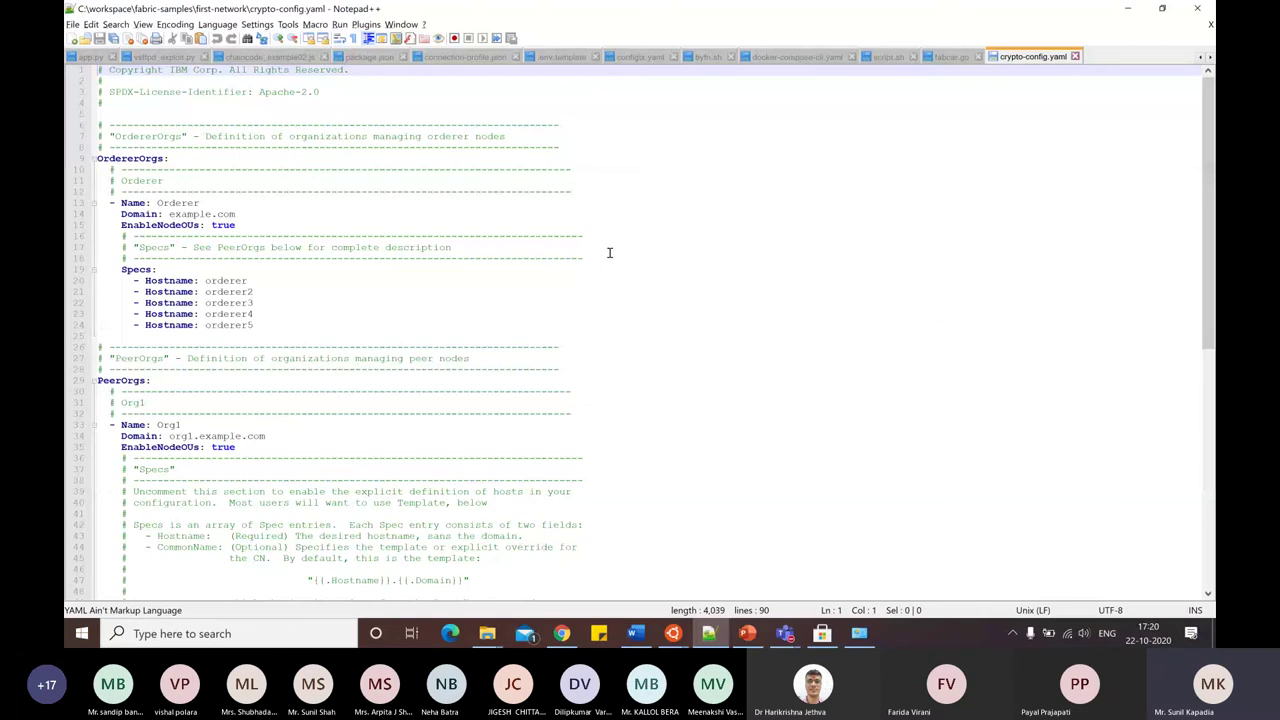
Review the orderer and peer organization definitions in crypto-config.yaml, mark Org2's user count, and close the file.
scroll(352, 318, down, 7)
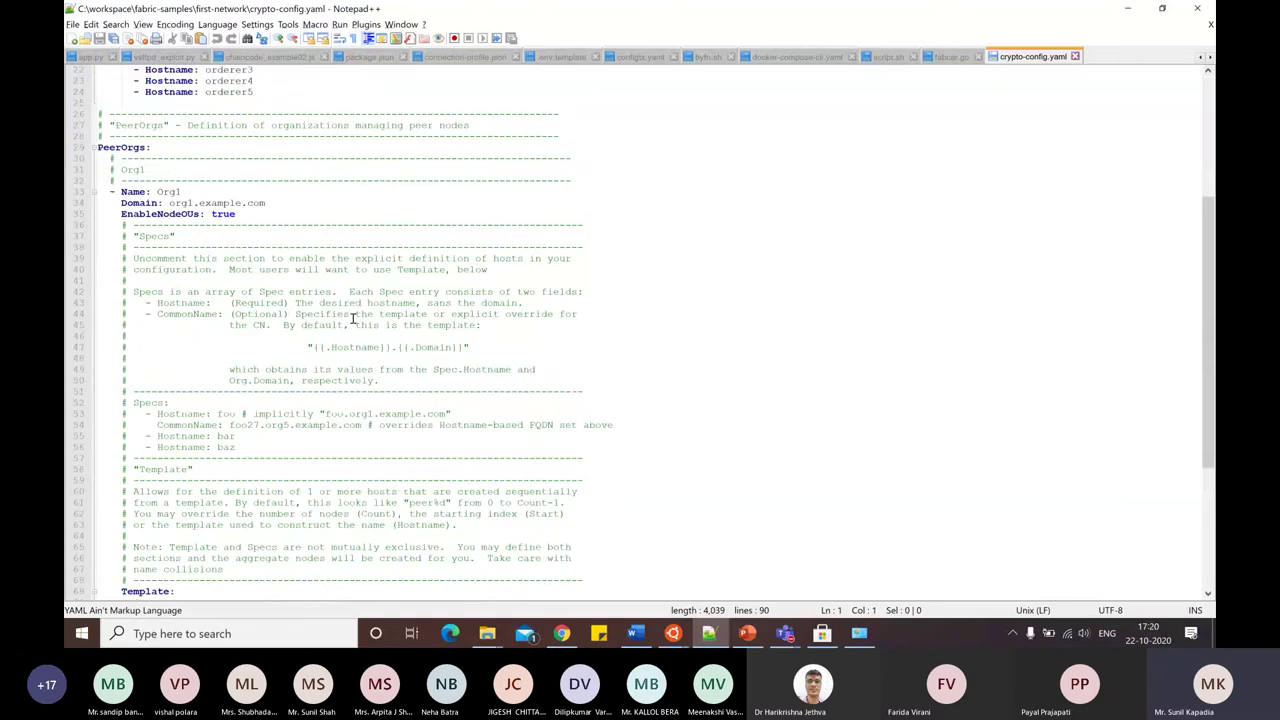
scroll(763, 343, down, 7)
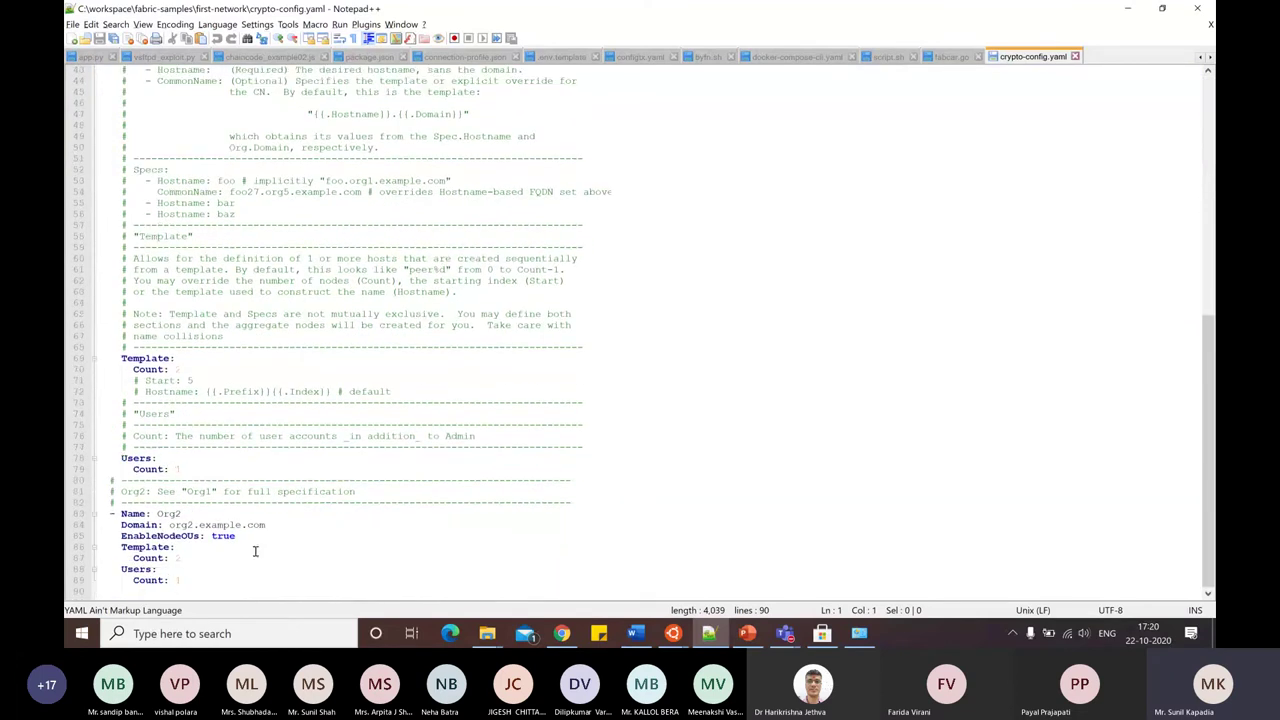
click(199, 582)
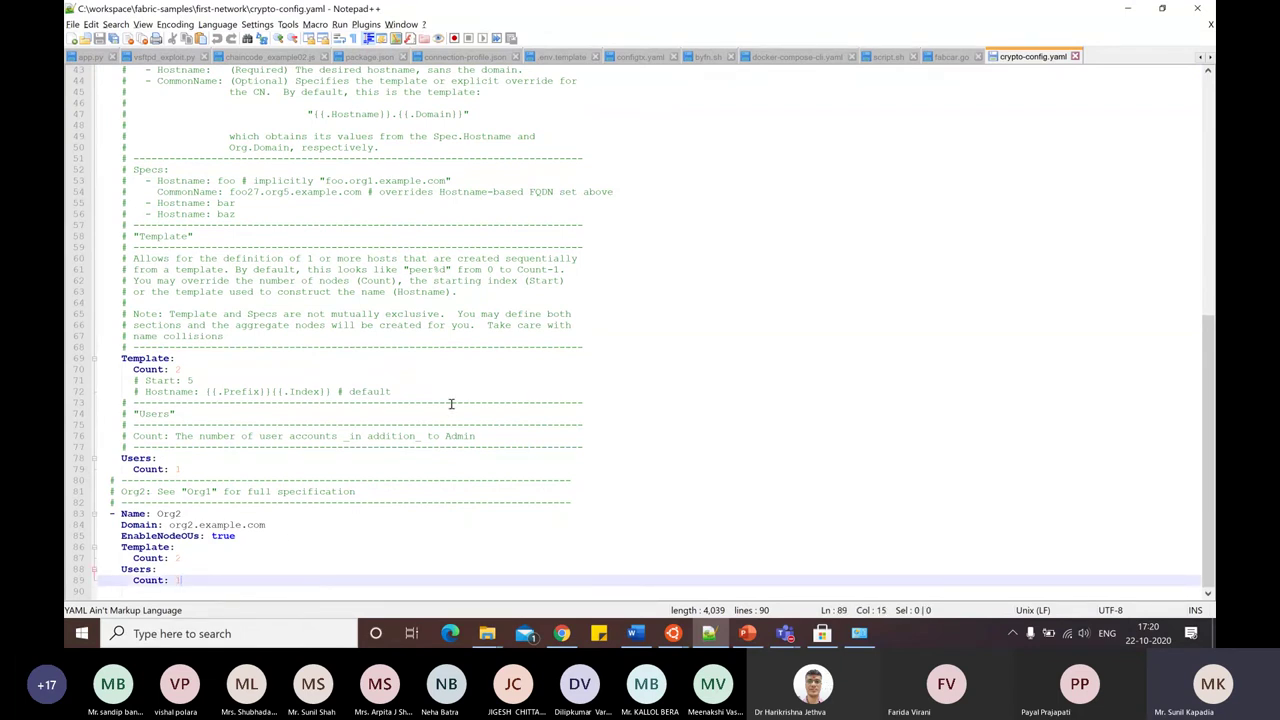
scroll(701, 413, up, 14)
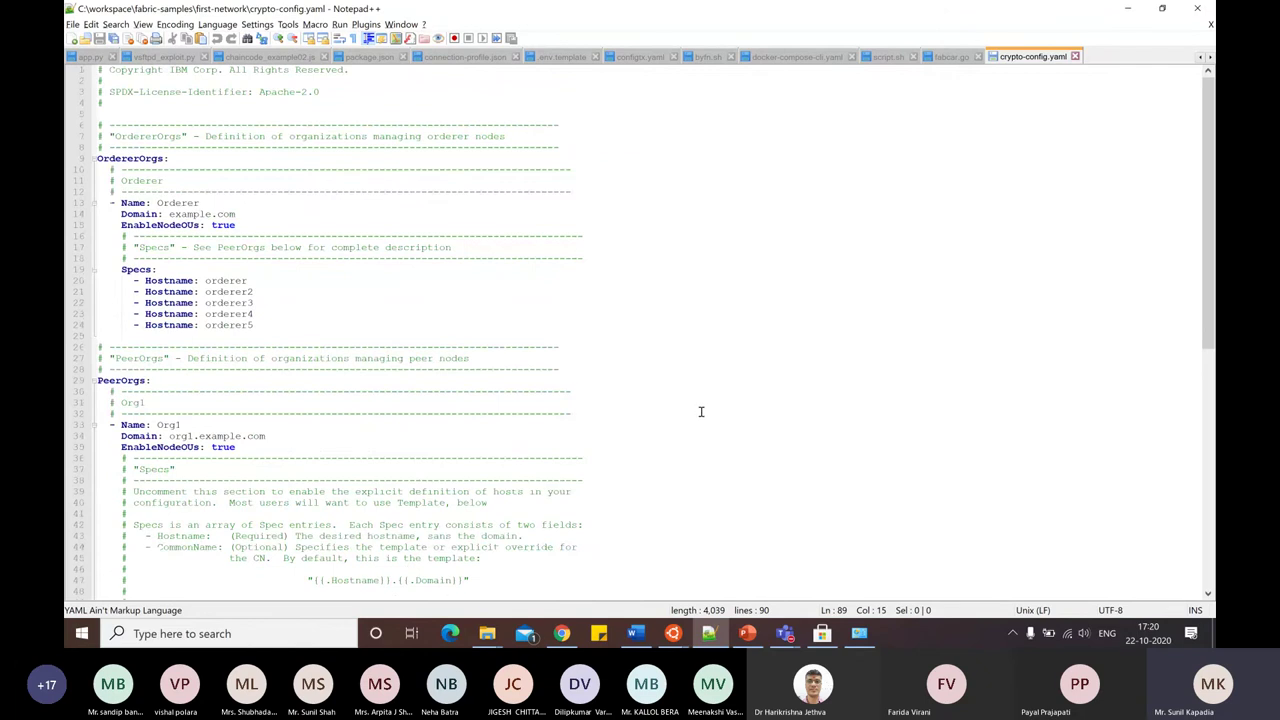
click(1075, 56)
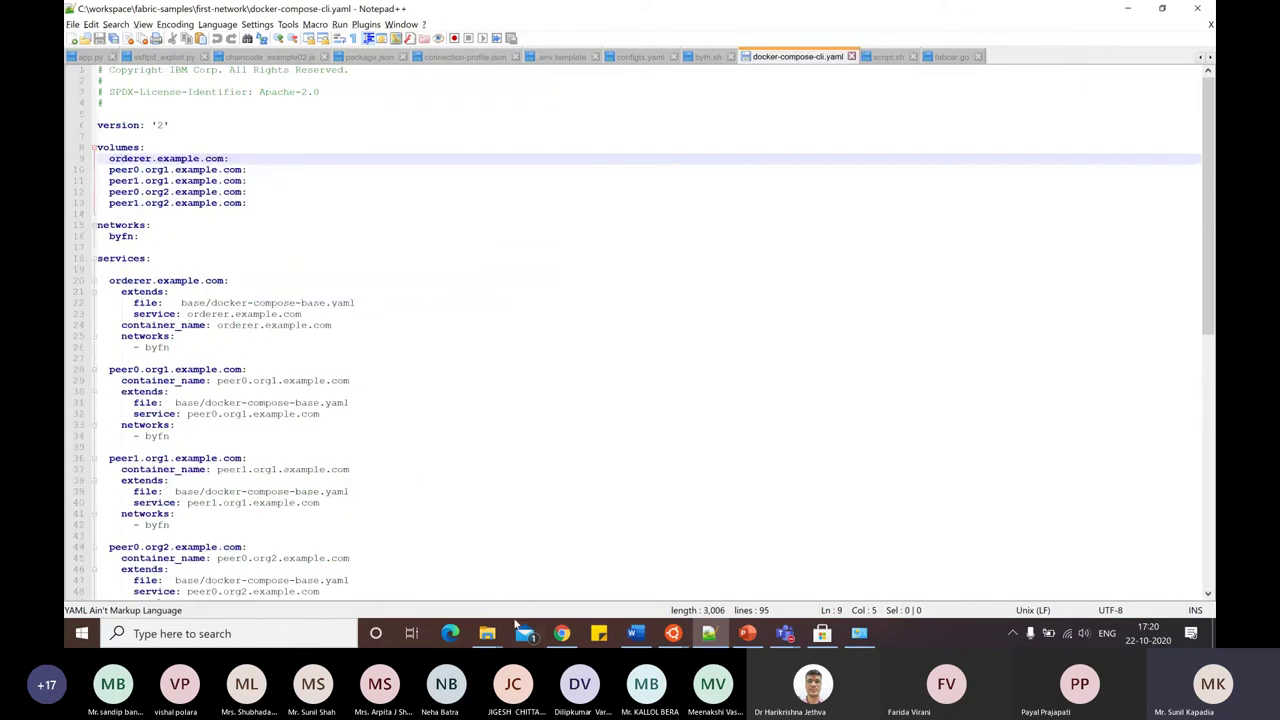
In File Explorer, browse crypto-config through peerOrganizations, org1.example.com and msp to cacerts, and select ca.org1.example.com-cert.pem.
mouse_move(488, 633)
click(570, 582)
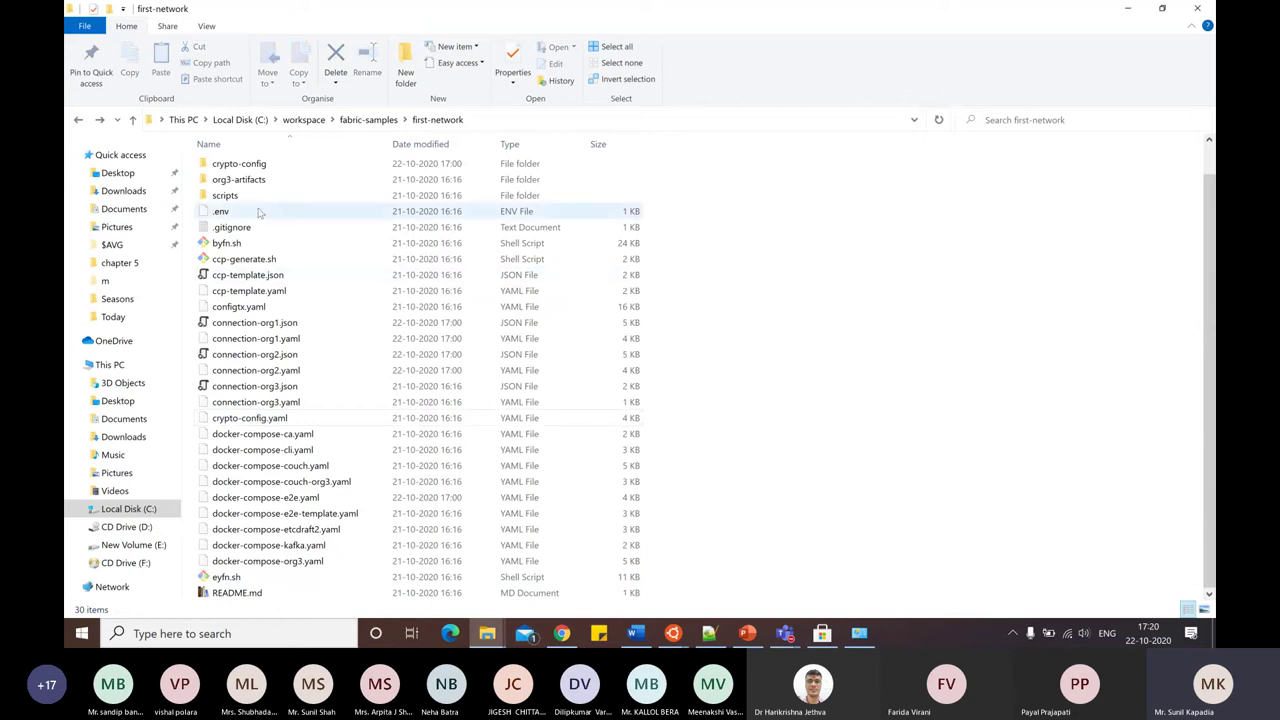
double_click(236, 163)
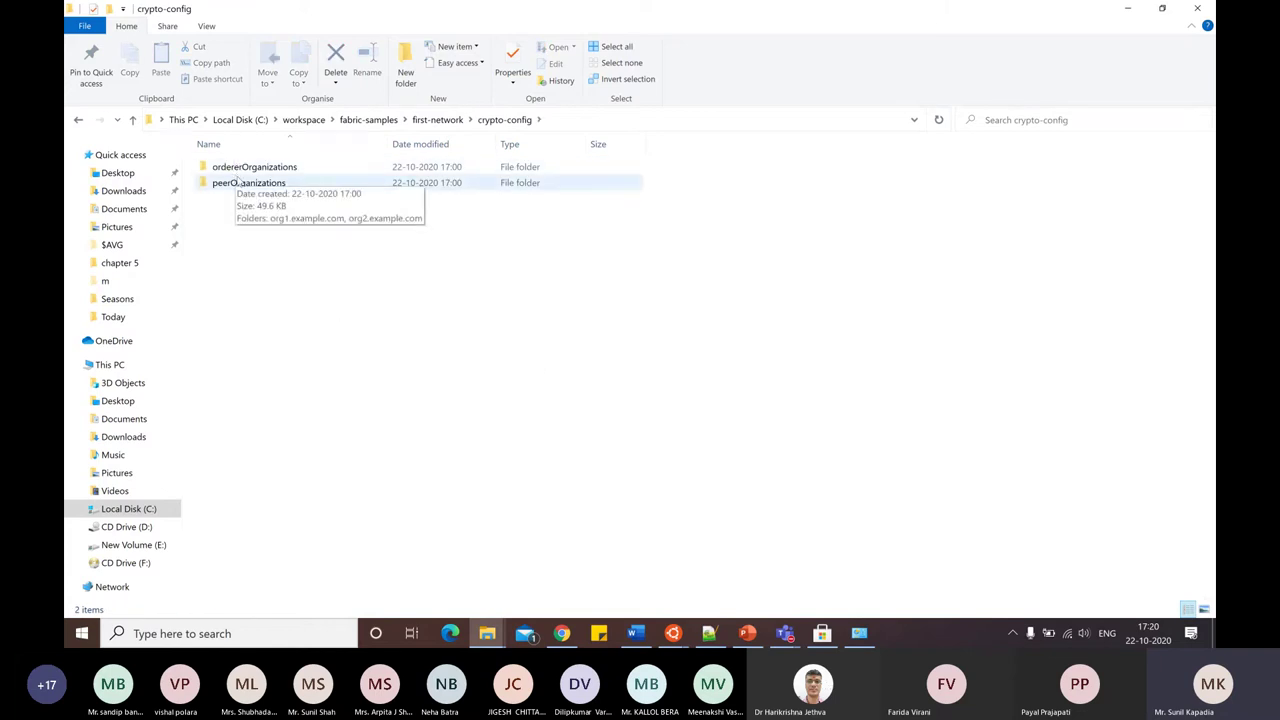
double_click(240, 183)
double_click(258, 167)
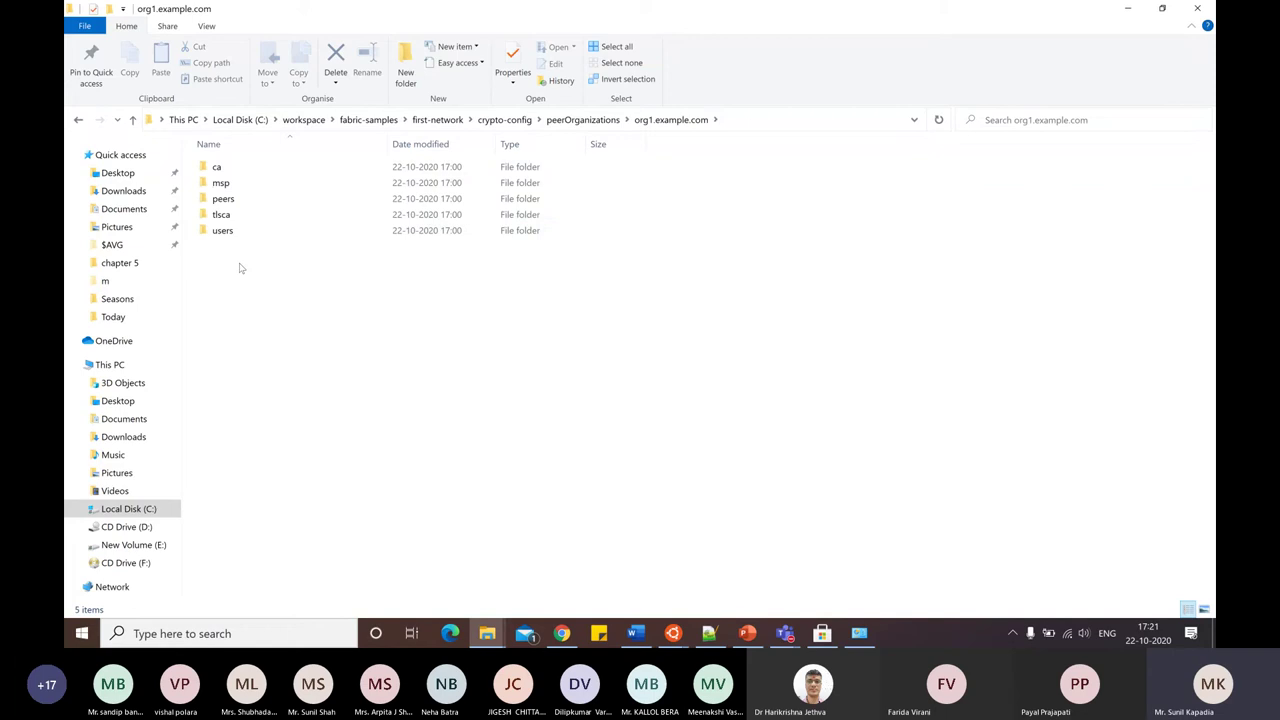
double_click(222, 182)
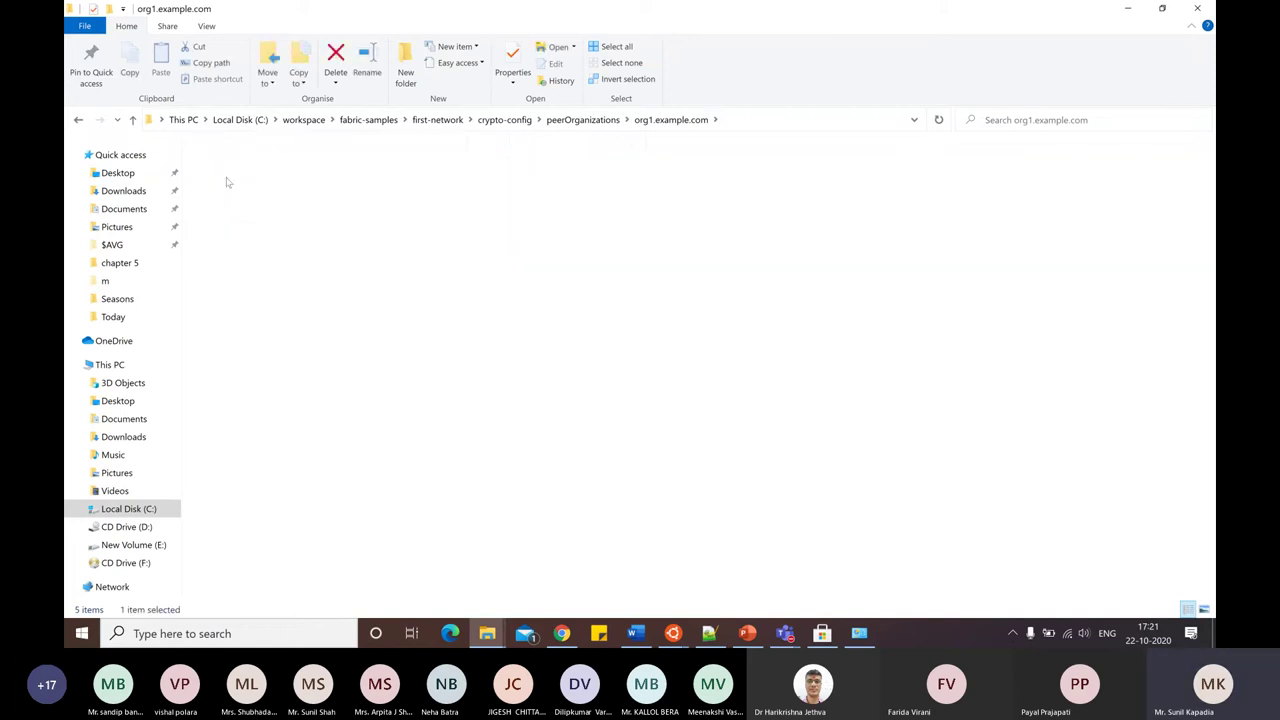
double_click(226, 182)
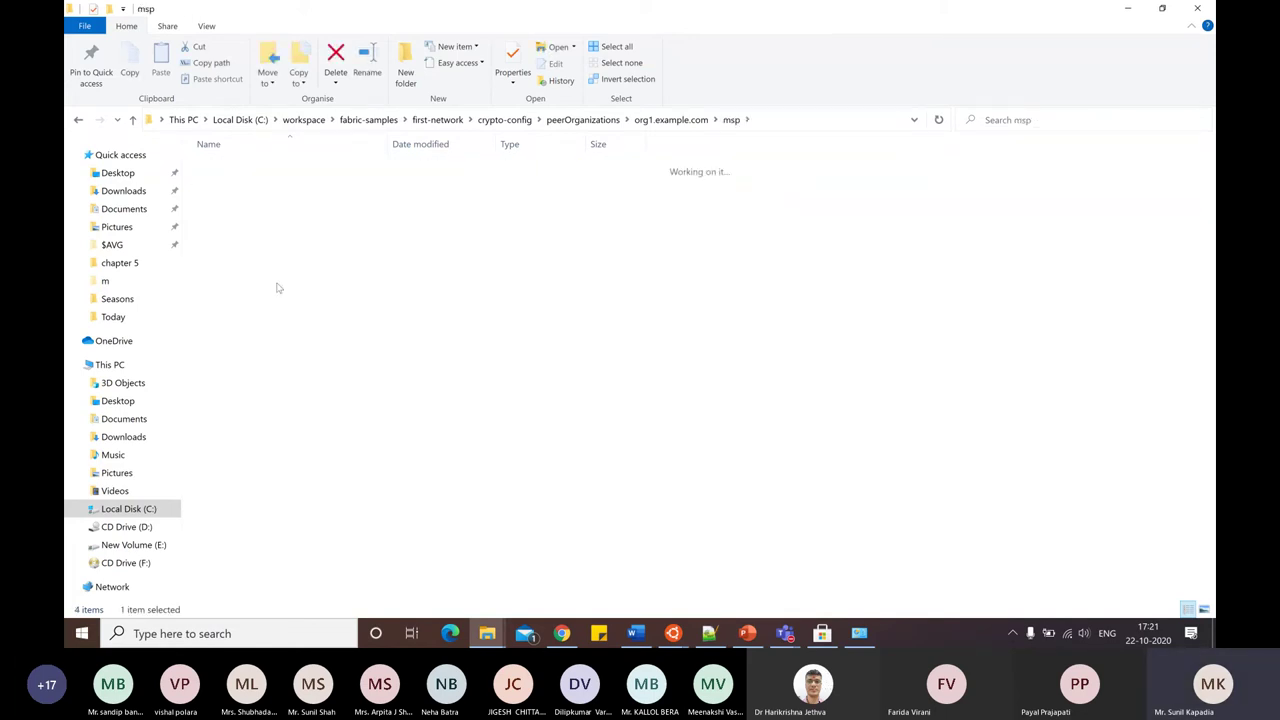
click(300, 167)
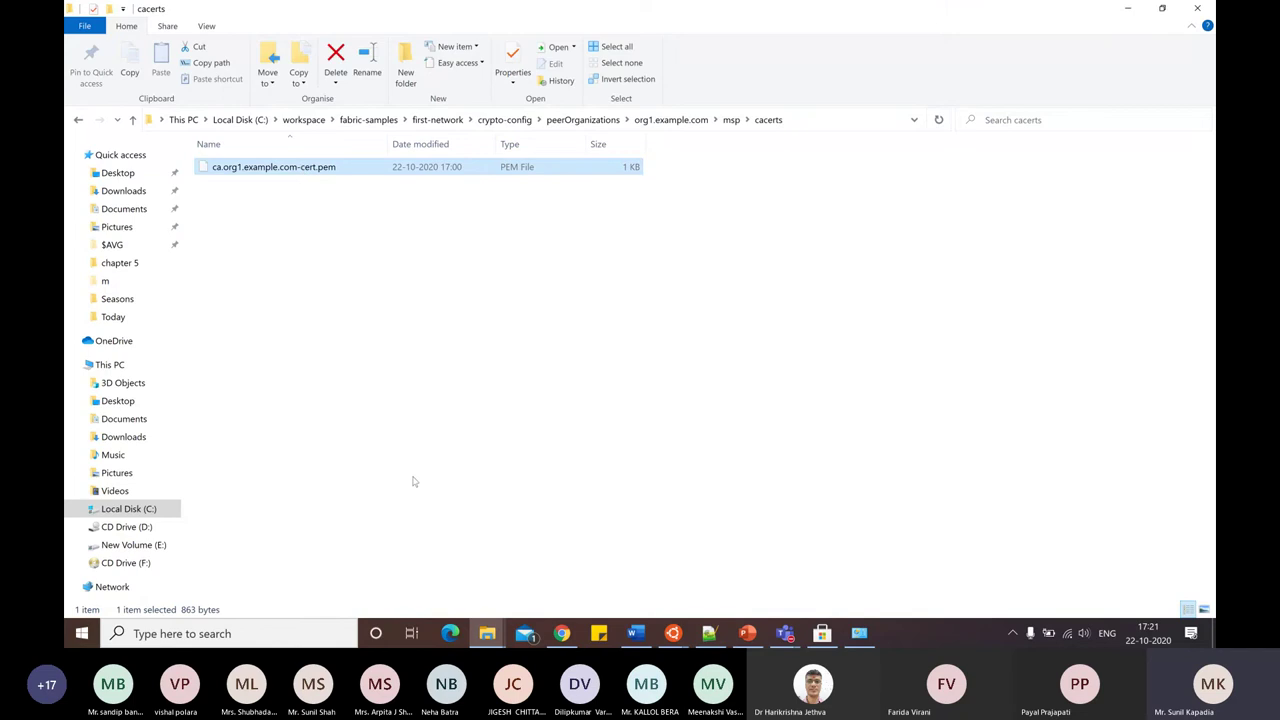
Go back through the parent folders to first-network, clear the selection, and look over its remaining files.
key(alt+Left)
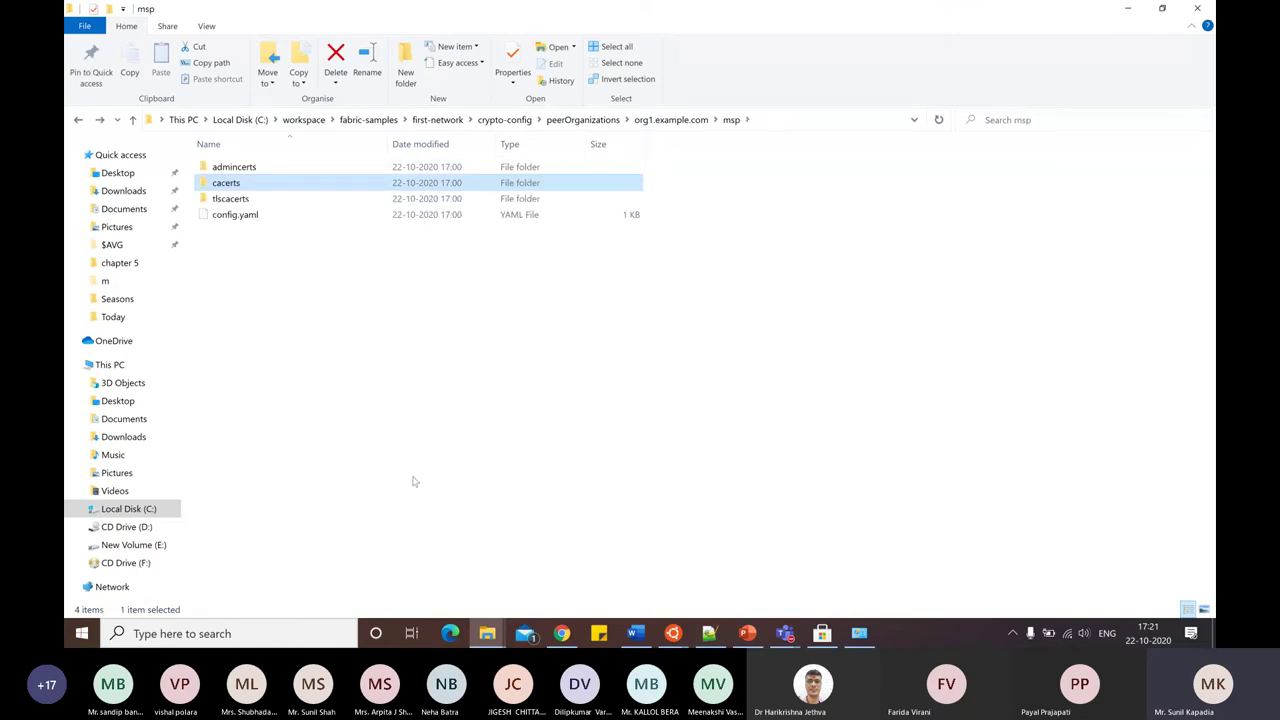
key(alt+Left)
key(alt+Left)
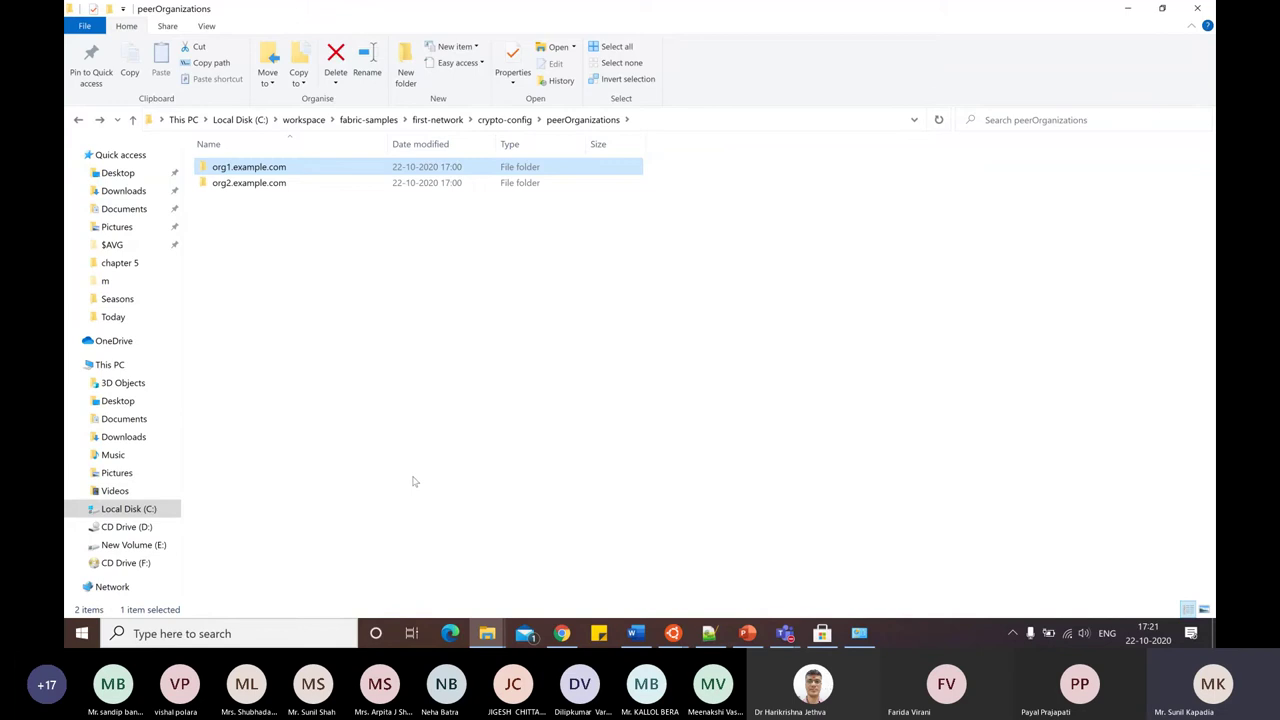
key(alt+Left)
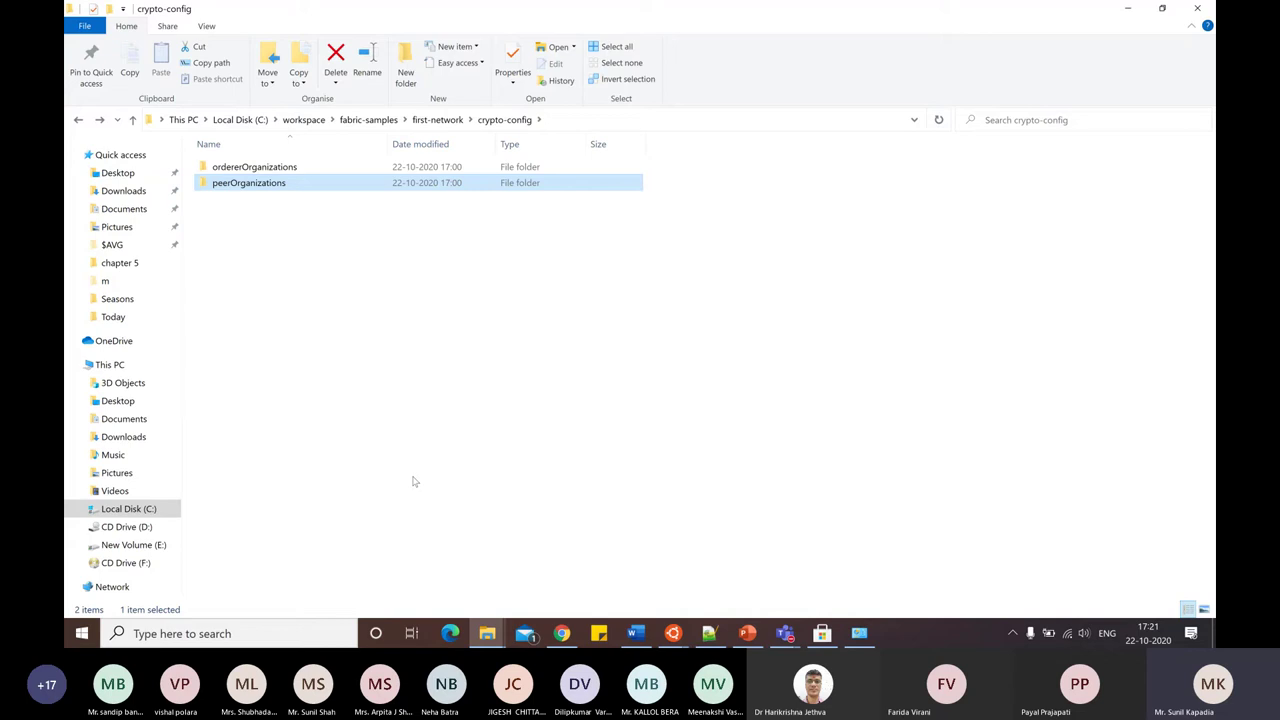
key(alt+Left)
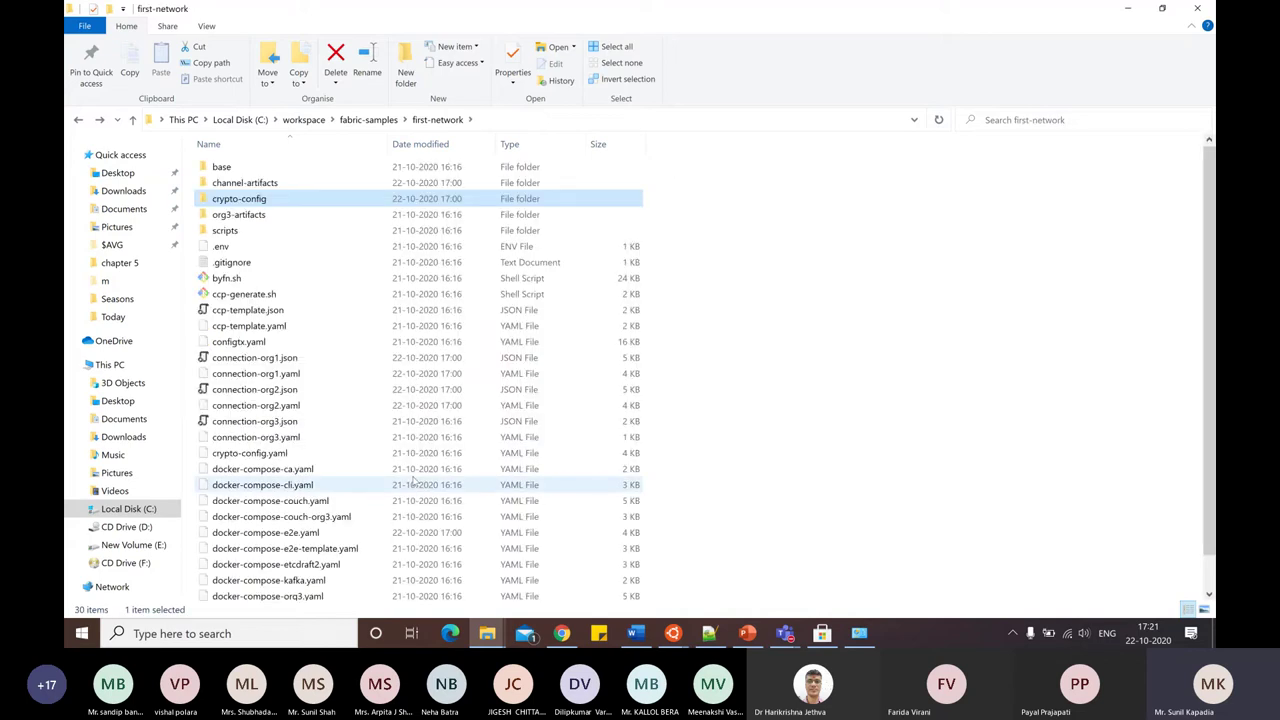
click(817, 428)
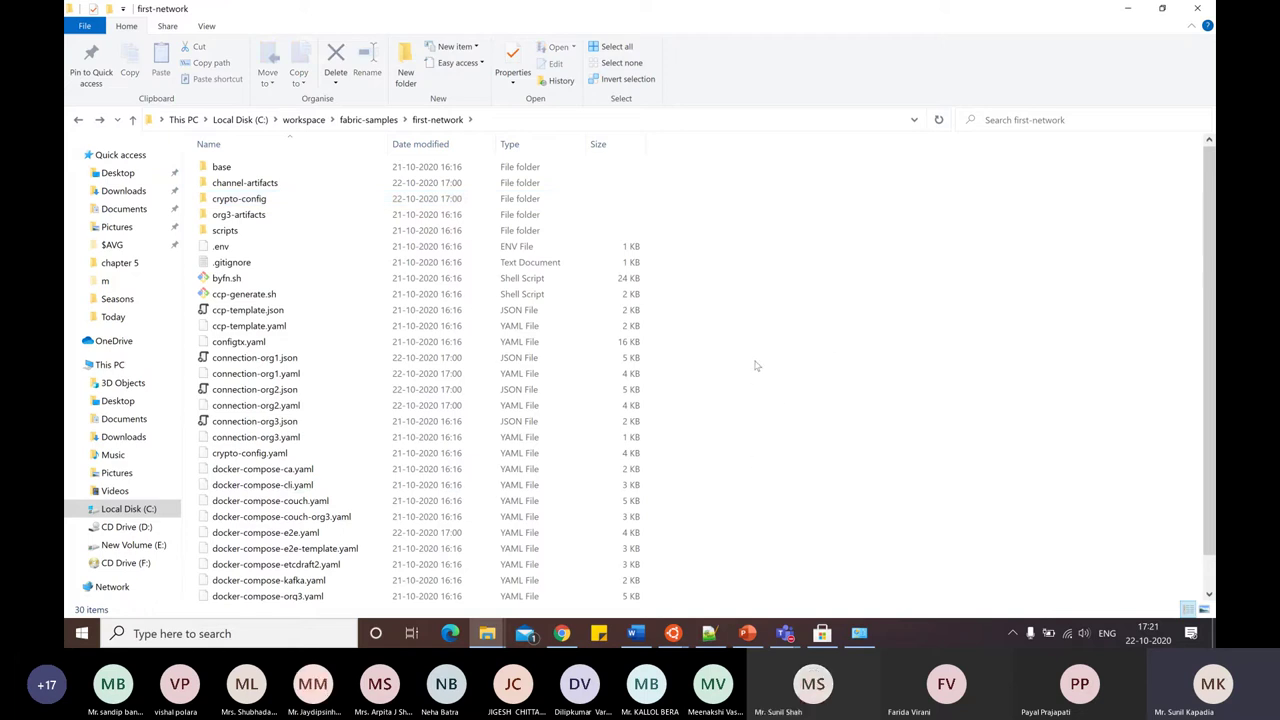
scroll(755, 371, down, 1)
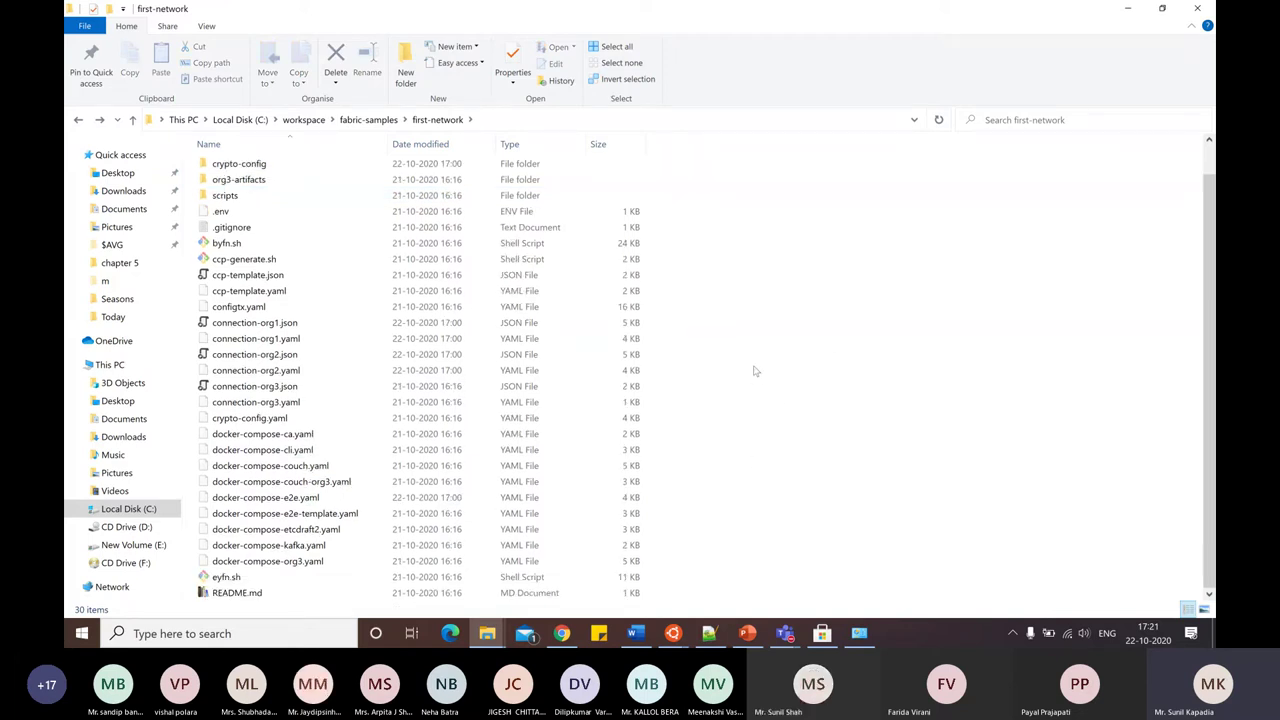
Minimize the first-network File Explorer window and switch to the Teams meeting "General" to view its participants.
scroll(755, 371, up, 1)
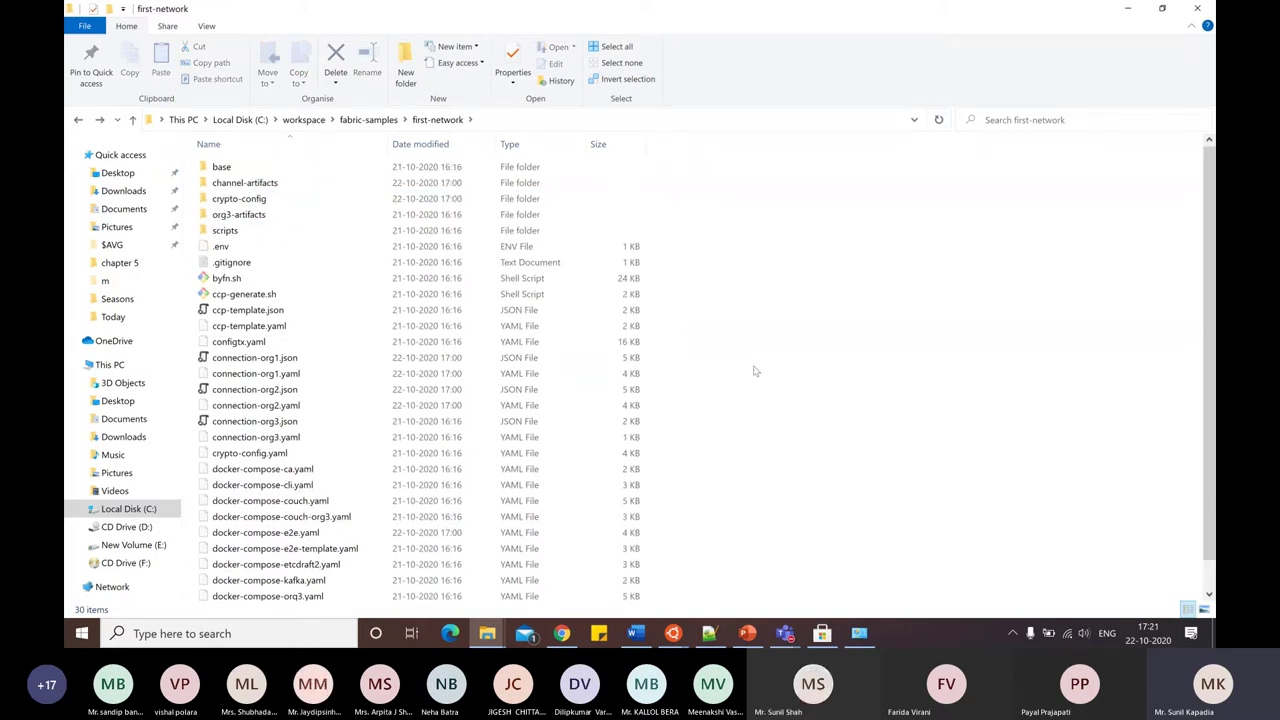
click(1129, 9)
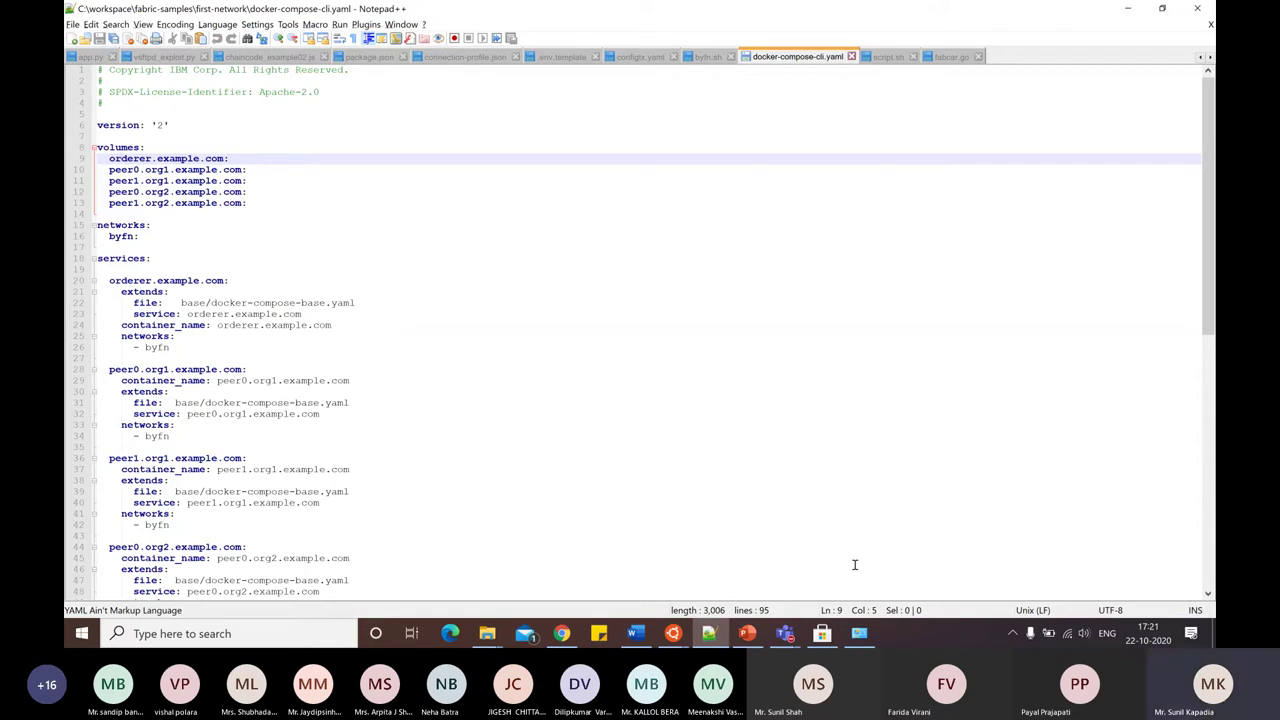
mouse_move(782, 636)
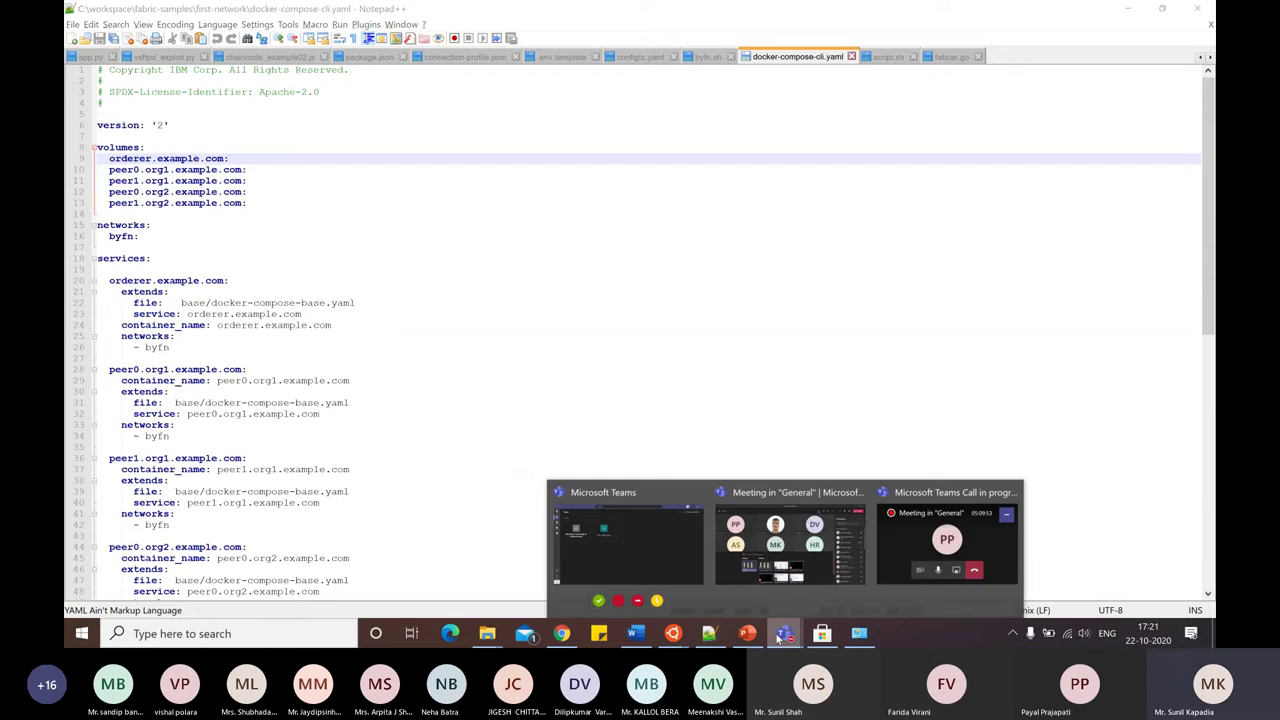
click(836, 575)
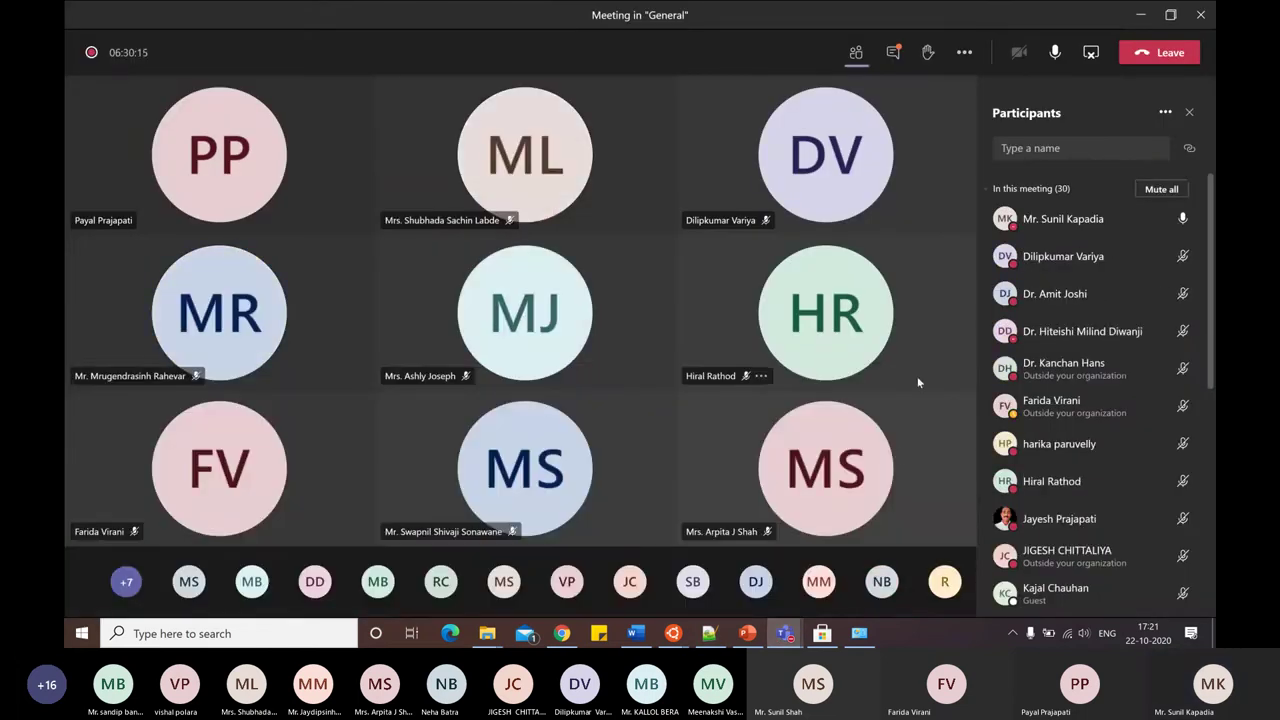
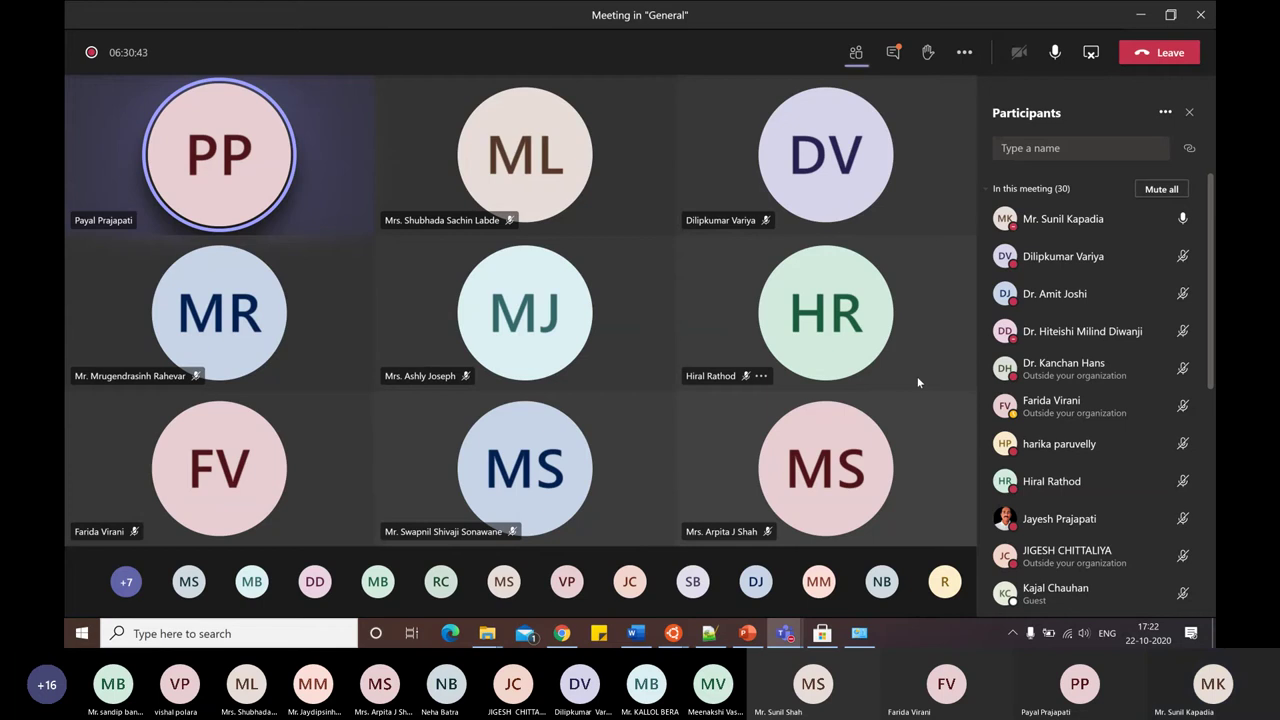
Switch to Chrome, skim the open Azure article on deploying a Hyperledger Fabric consortium, and briefly highlight its title.
click(563, 634)
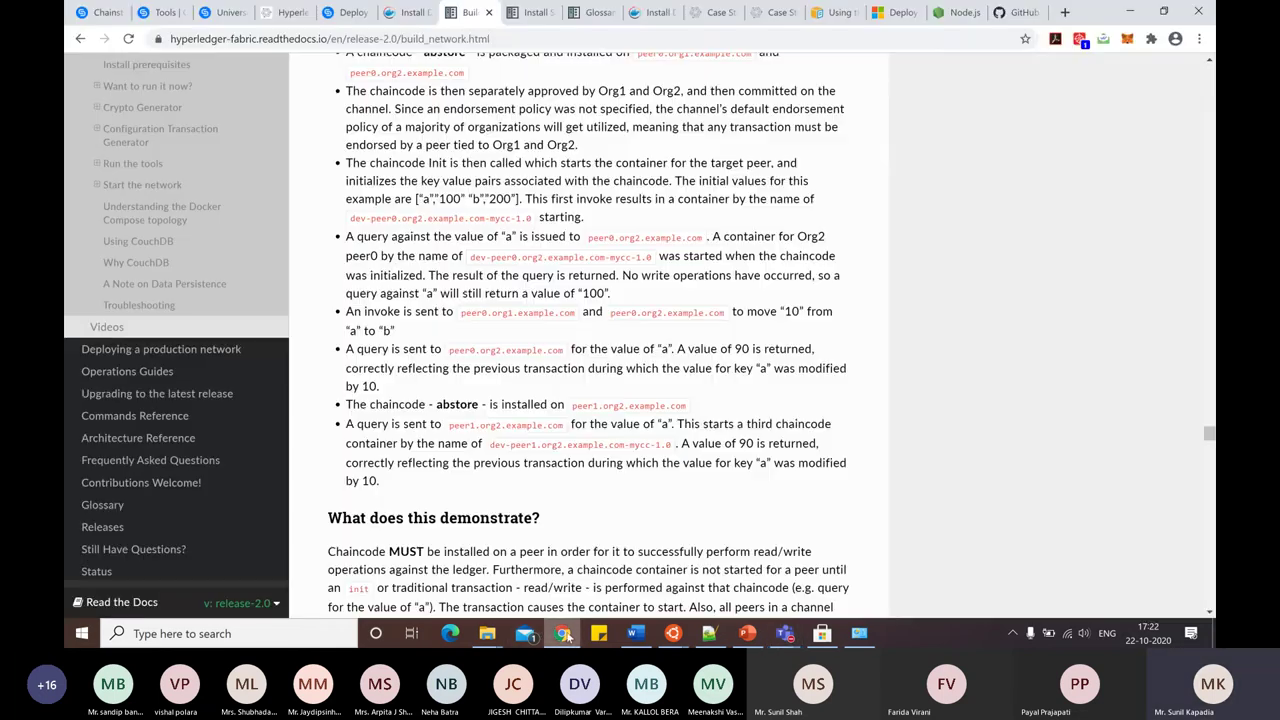
click(901, 13)
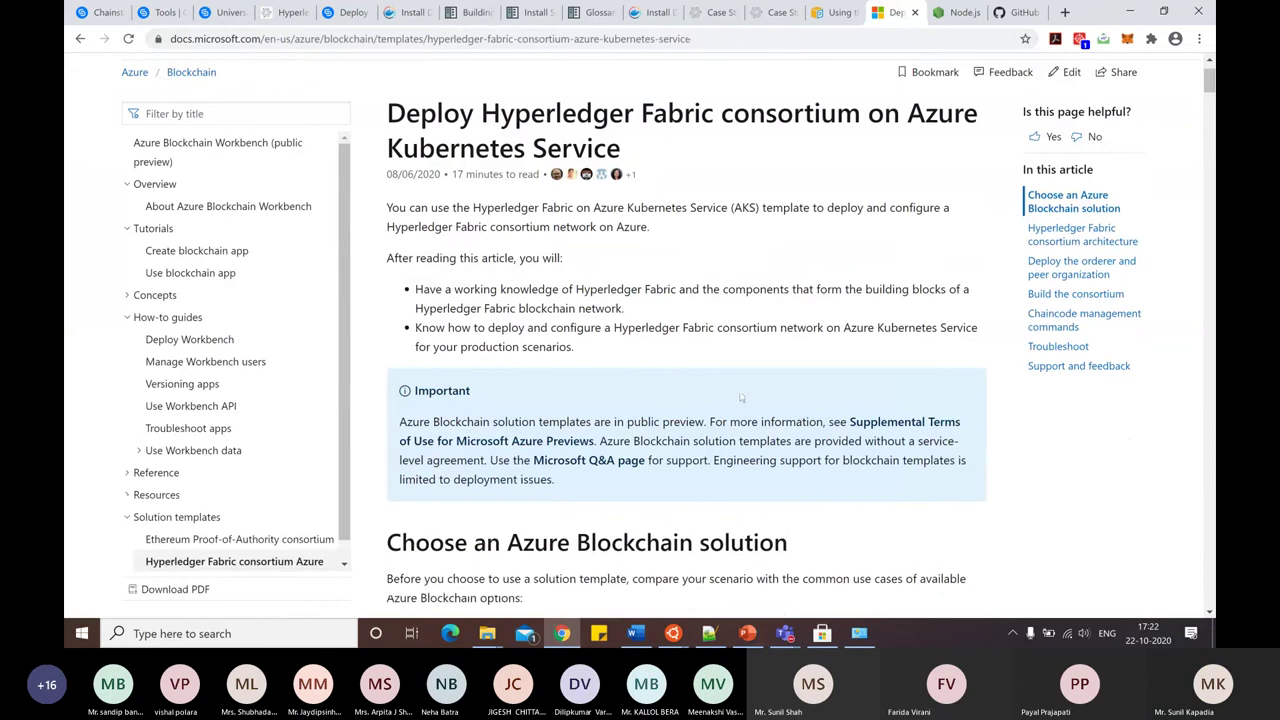
scroll(741, 397, down, 5)
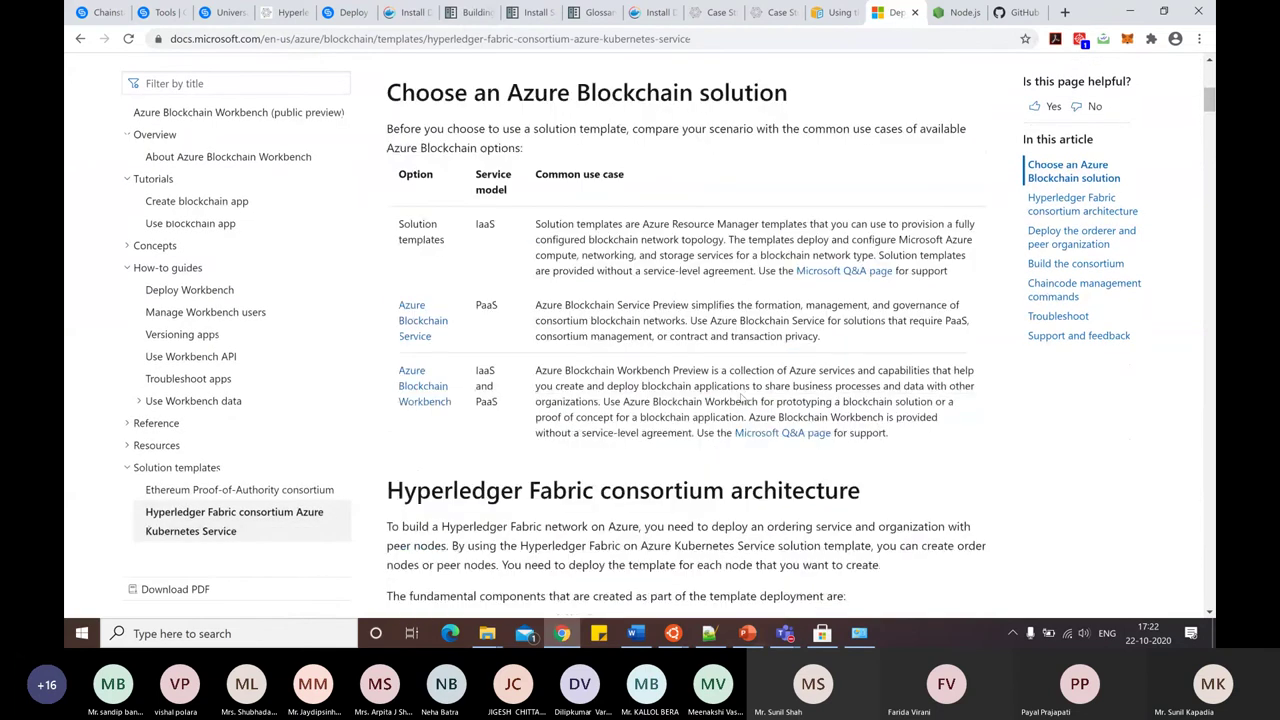
scroll(741, 397, down, 9)
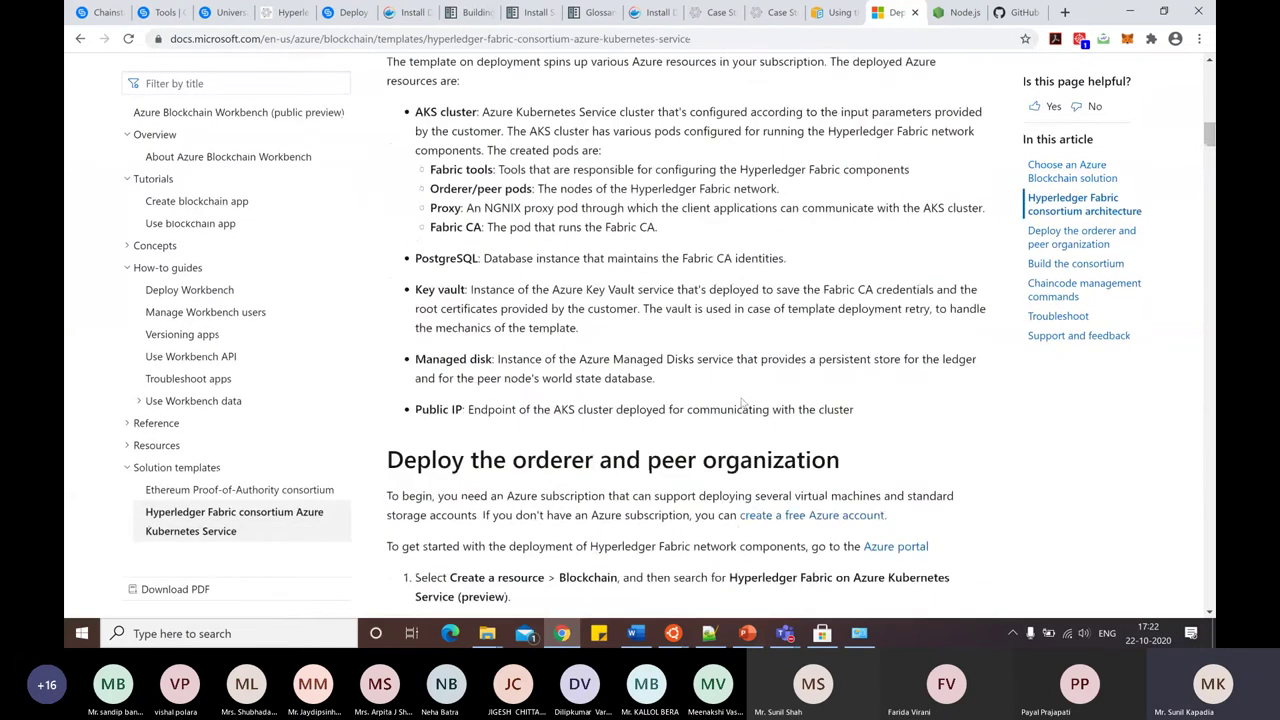
scroll(740, 401, up, 1)
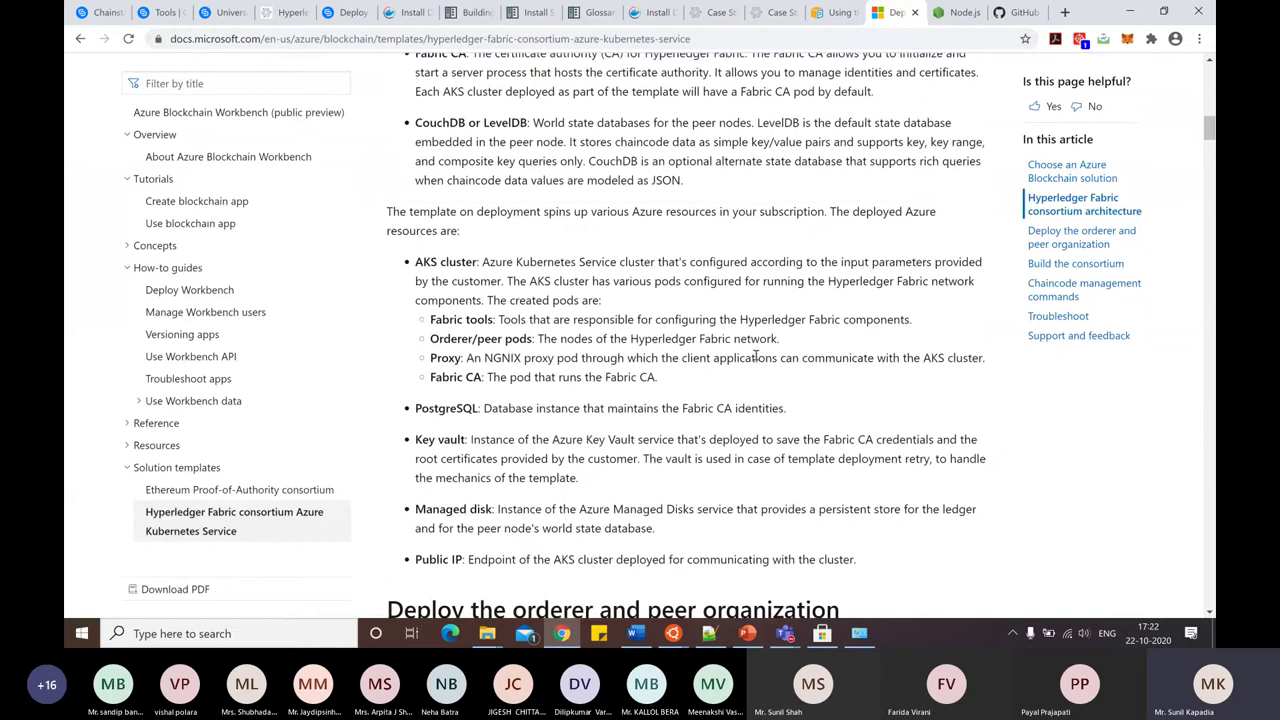
scroll(758, 352, down, 4)
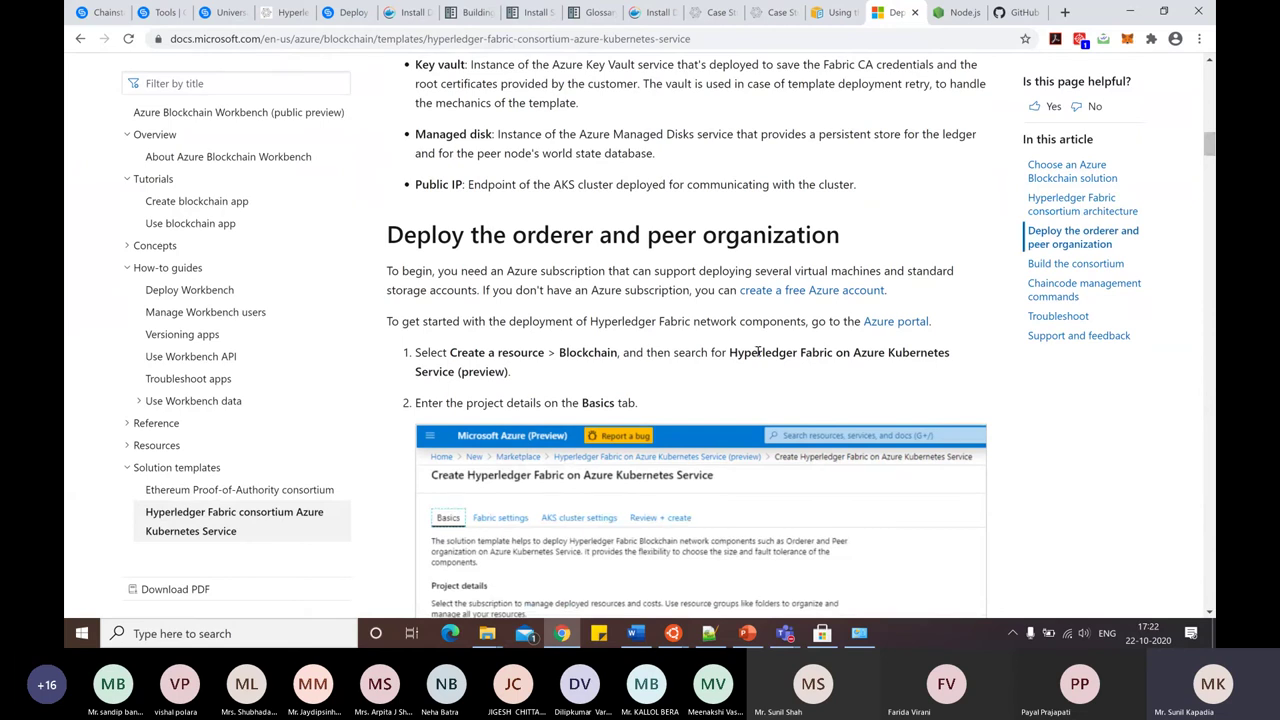
scroll(760, 360, up, 6)
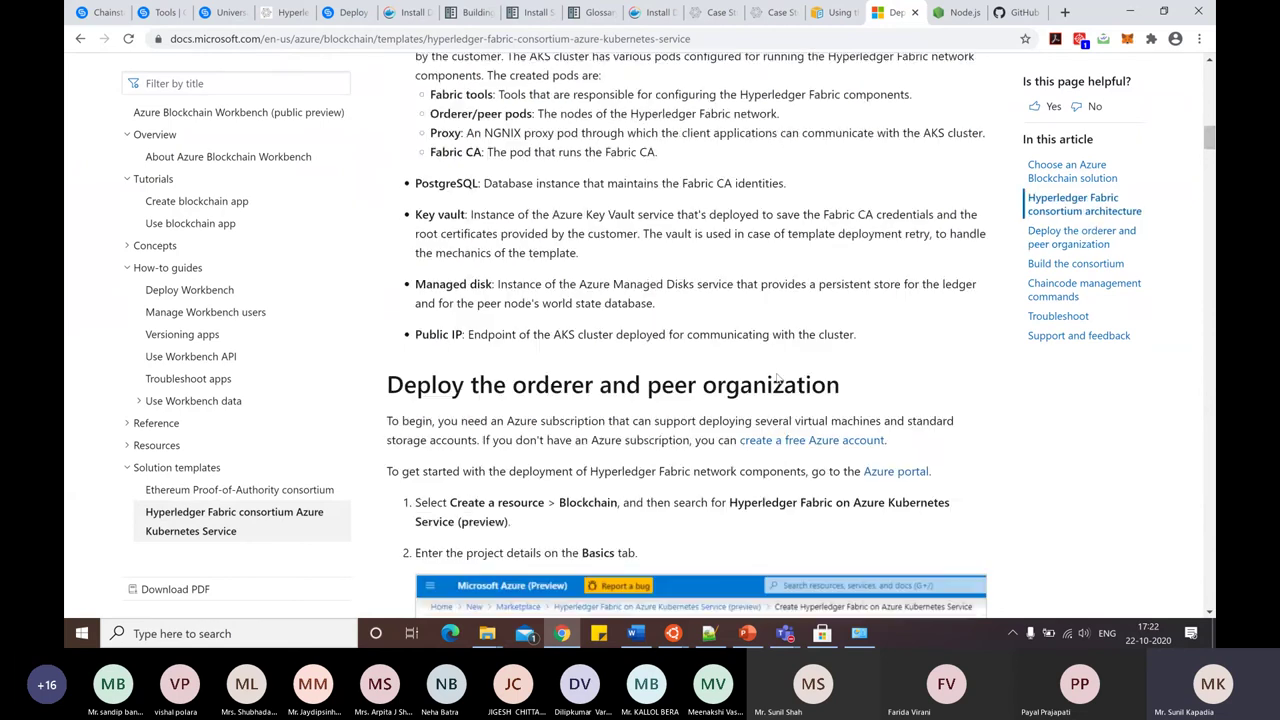
scroll(777, 378, up, 5)
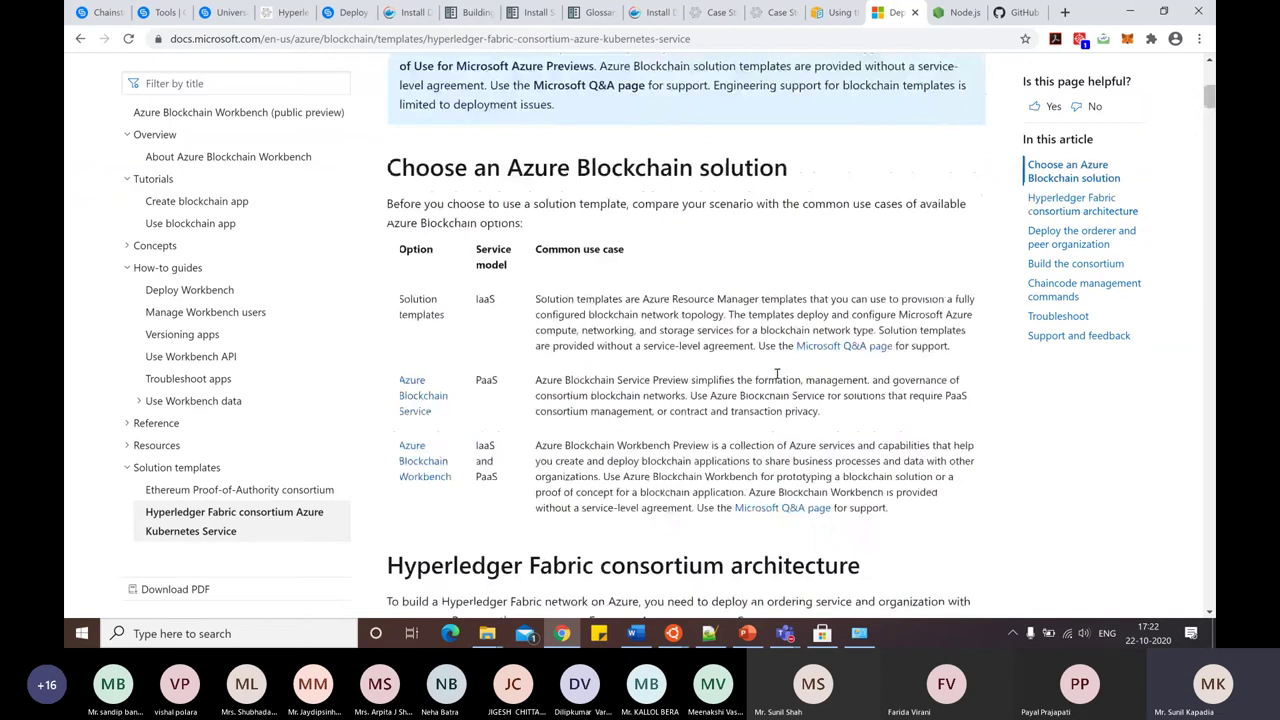
scroll(777, 375, up, 4)
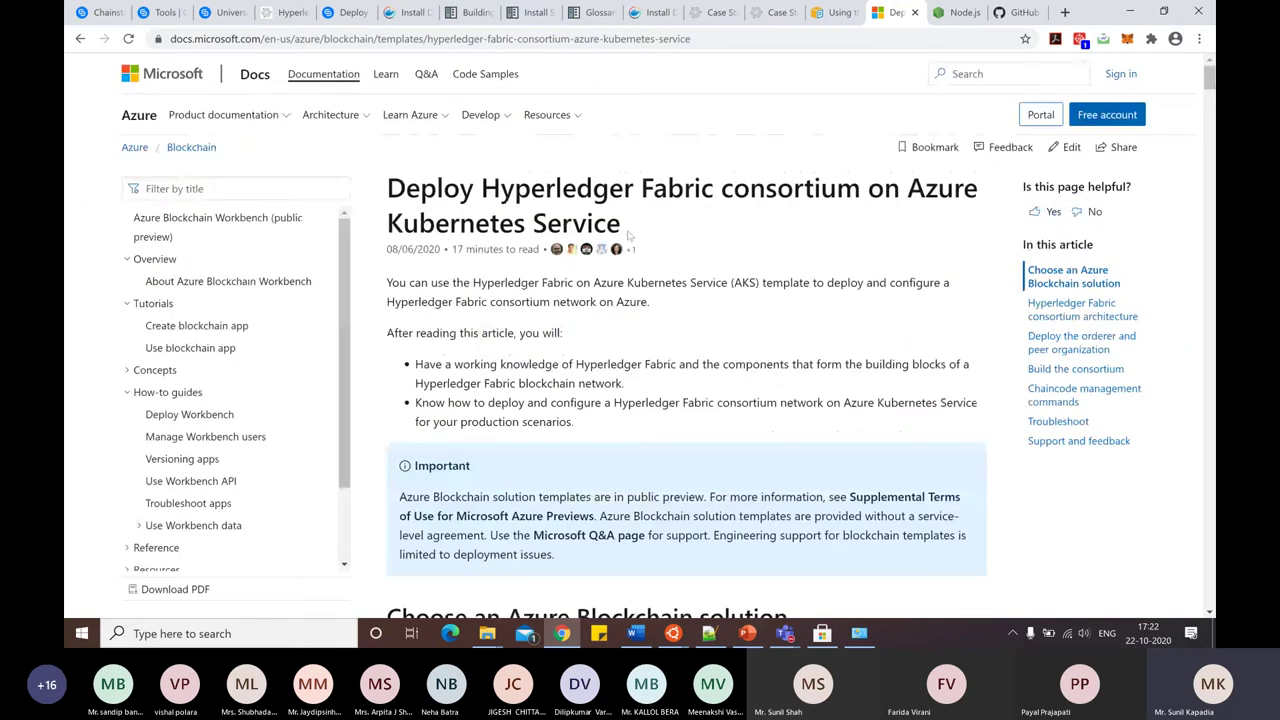
drag(388, 188, 630, 216)
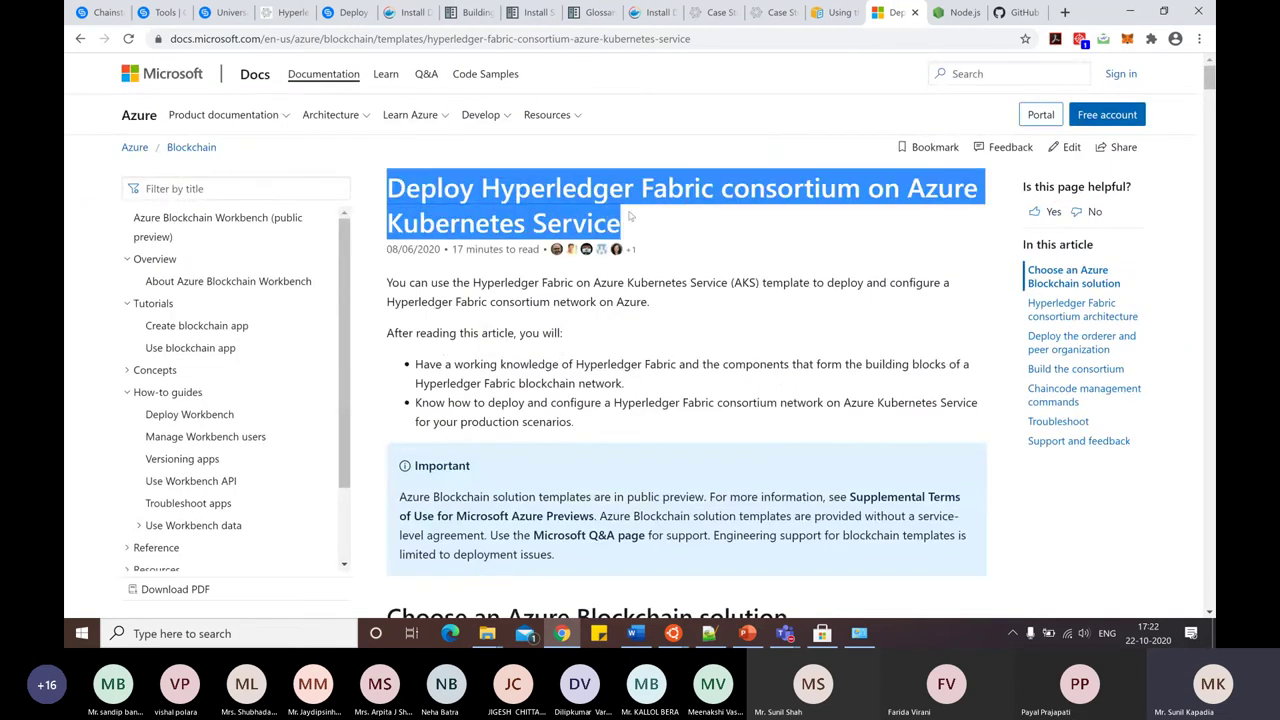
click(766, 267)
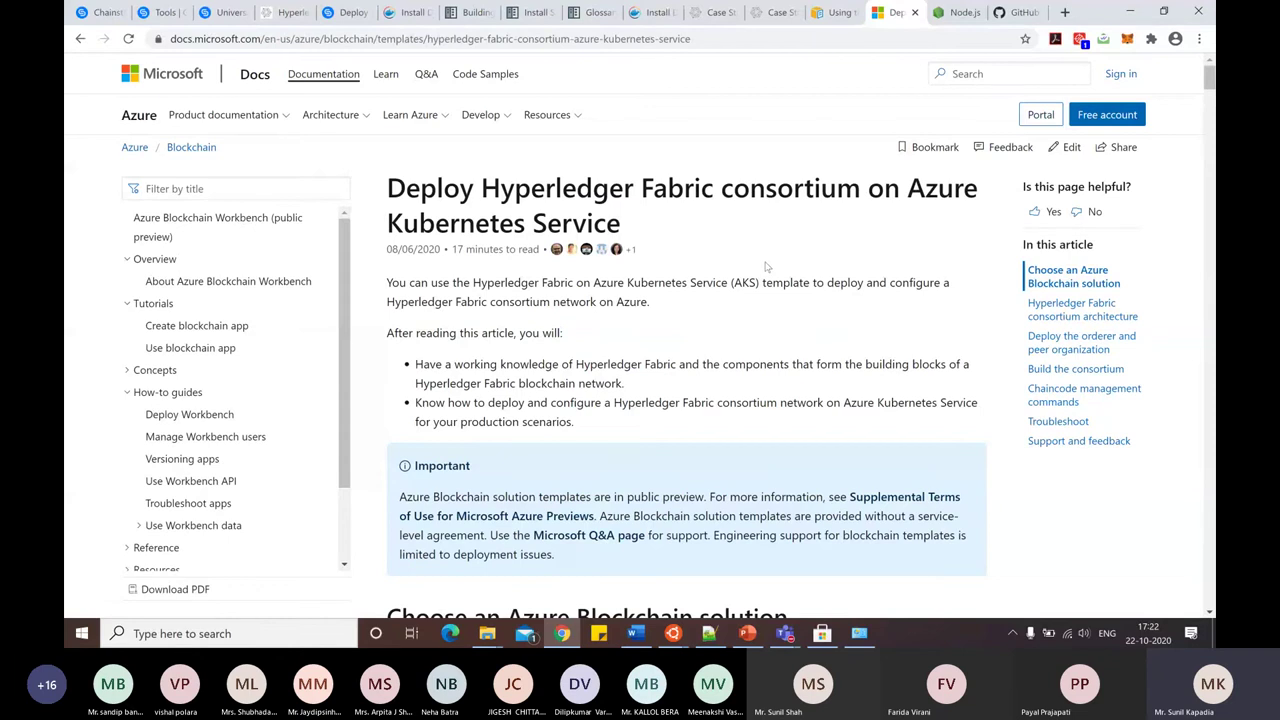
Review the Hyperledger Fabric consortium architecture section, highlighting PostgreSQL and Public IP among the deployed Azure resources.
scroll(766, 267, down, 6)
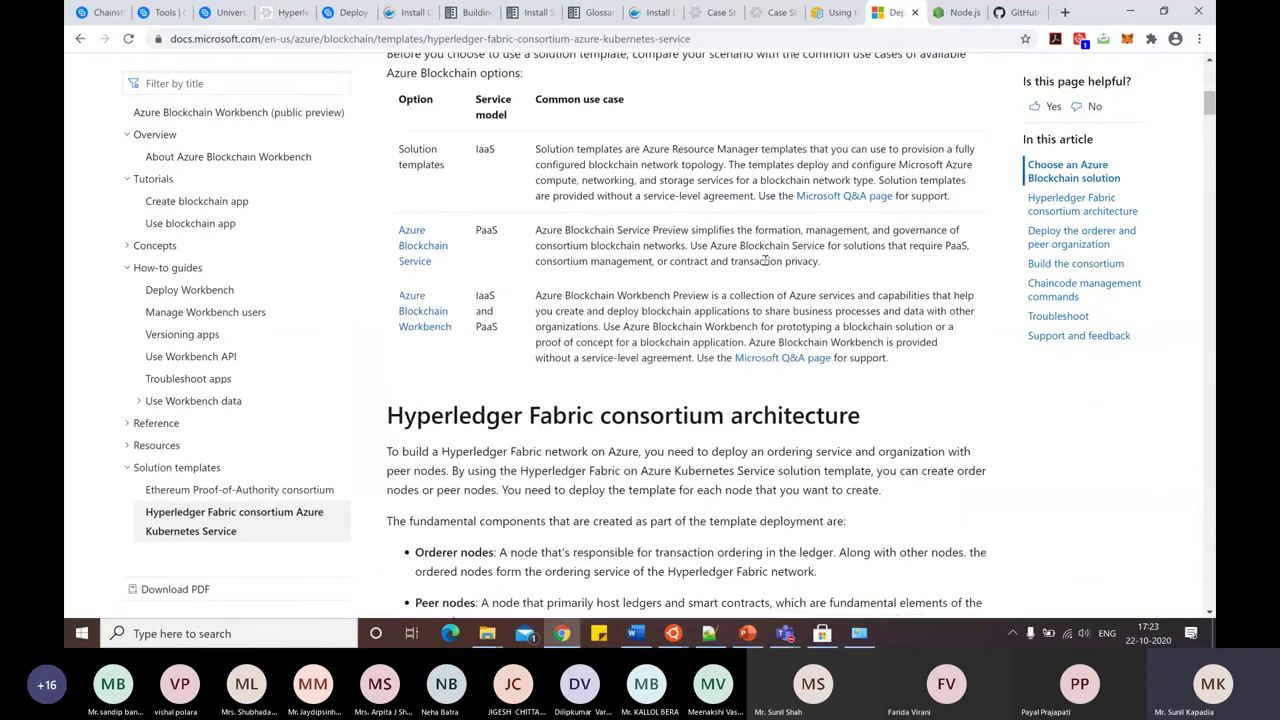
scroll(766, 261, down, 3)
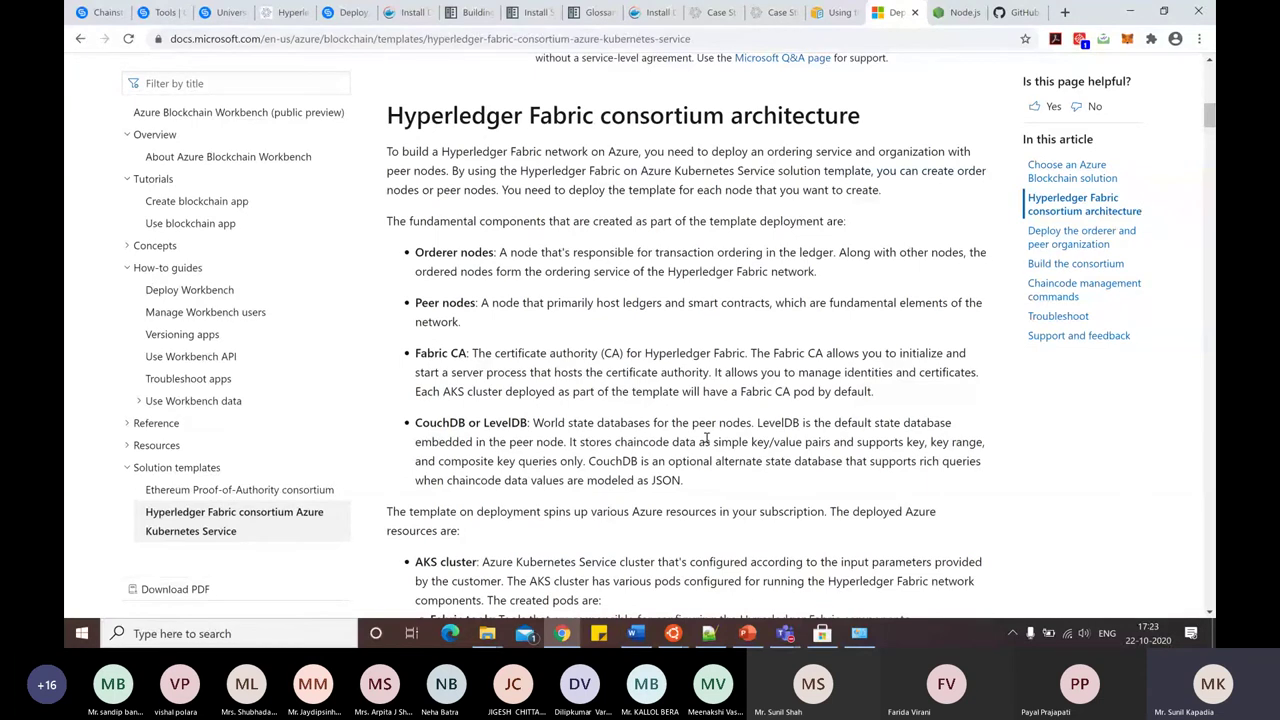
scroll(706, 433, down, 2)
scroll(706, 433, down, 2)
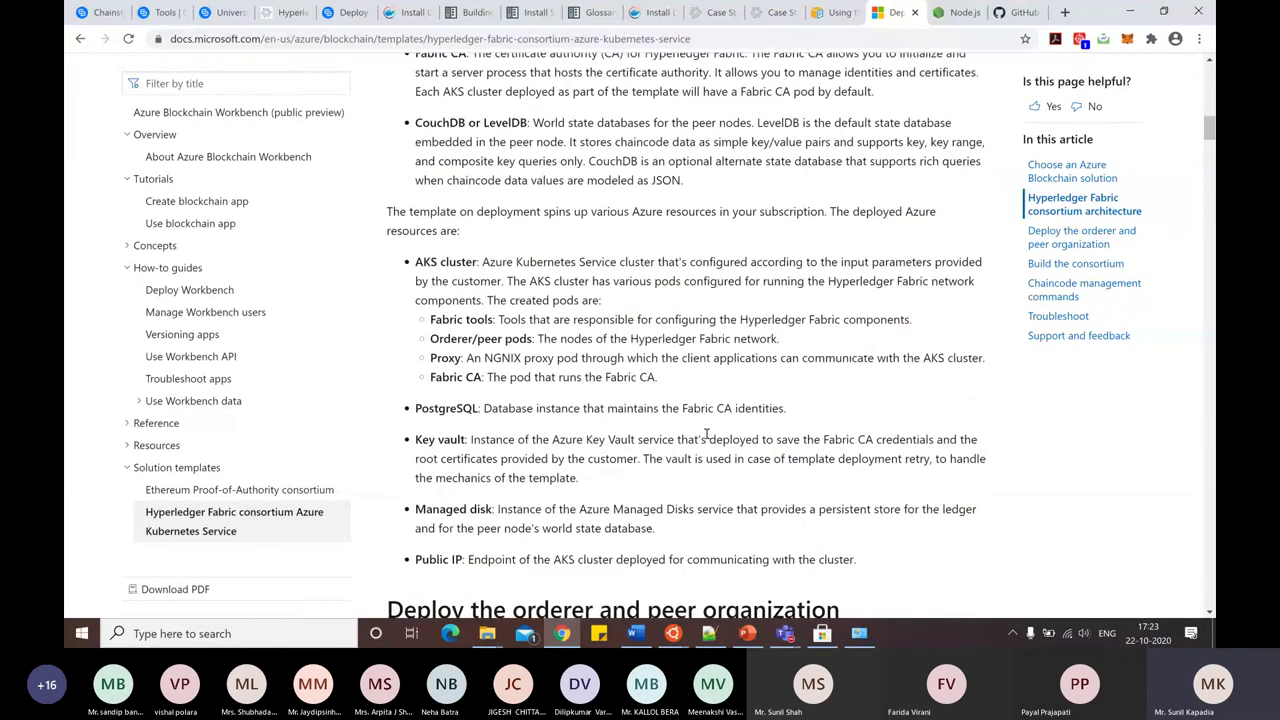
double_click(451, 407)
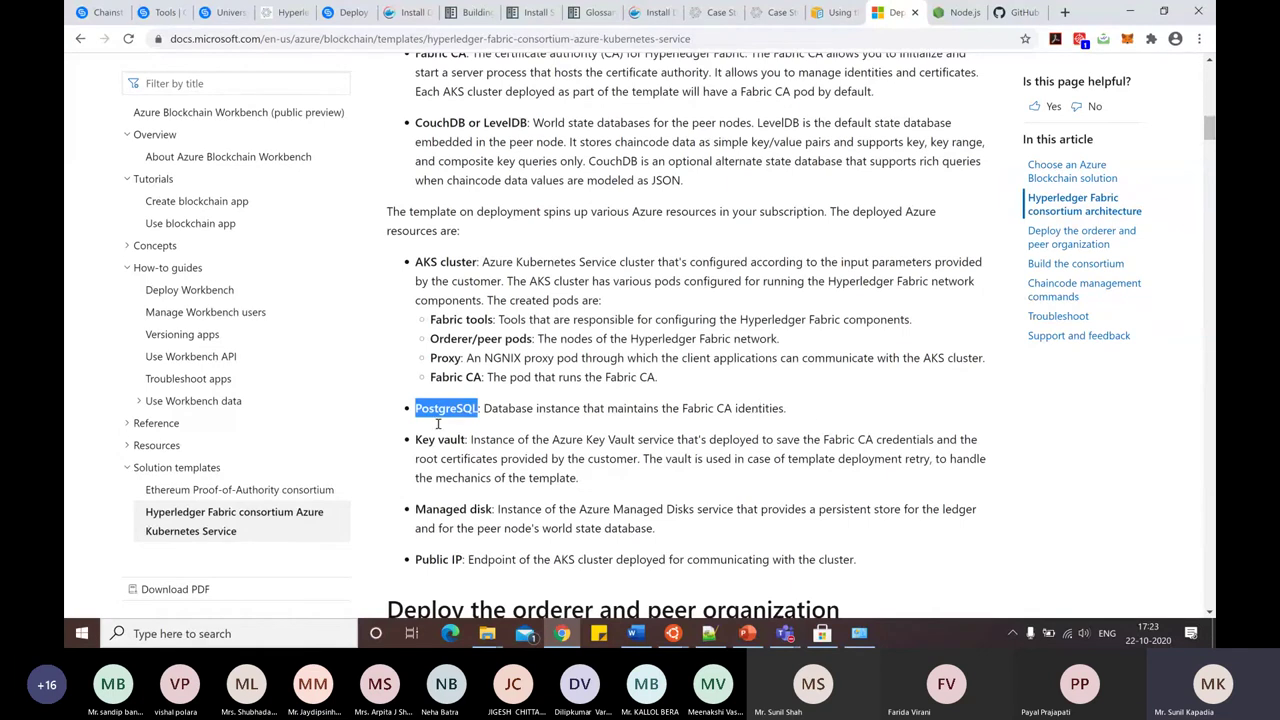
drag(416, 559, 466, 560)
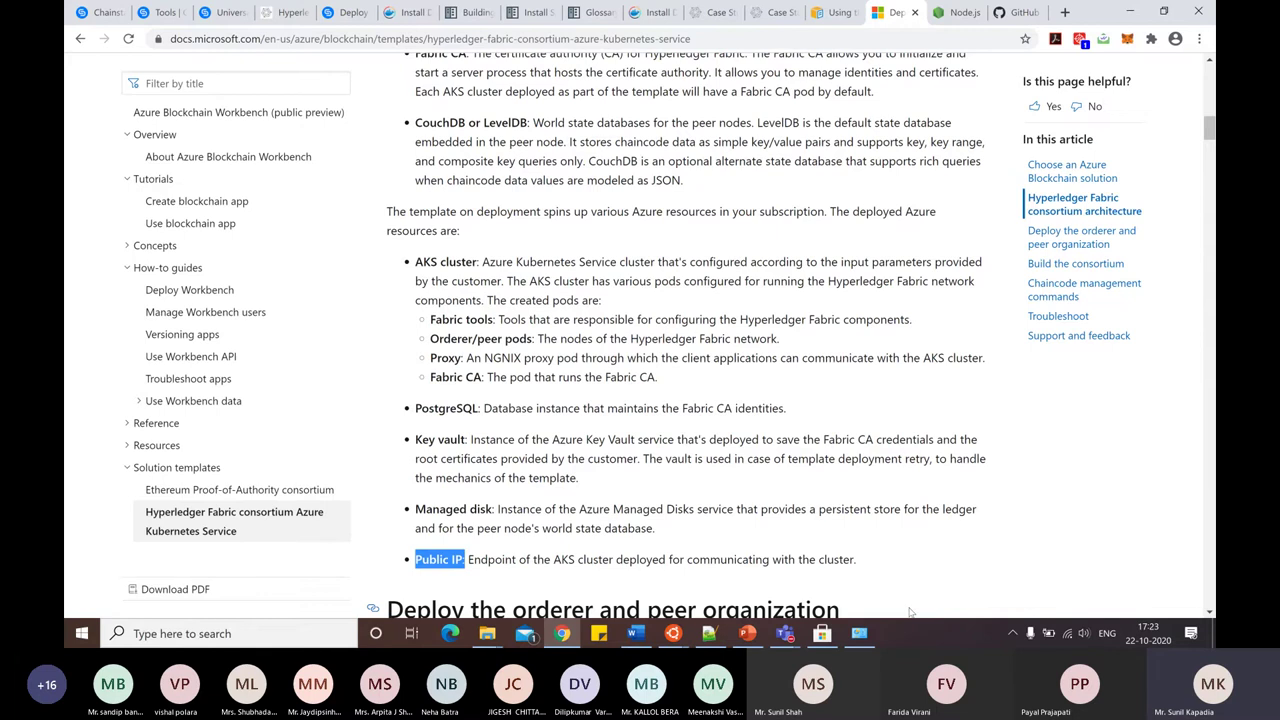
Read the orderer and peer organization deployment instructions, covering the Basics and Fabric settings forms and their field descriptions.
scroll(842, 555, down, 5)
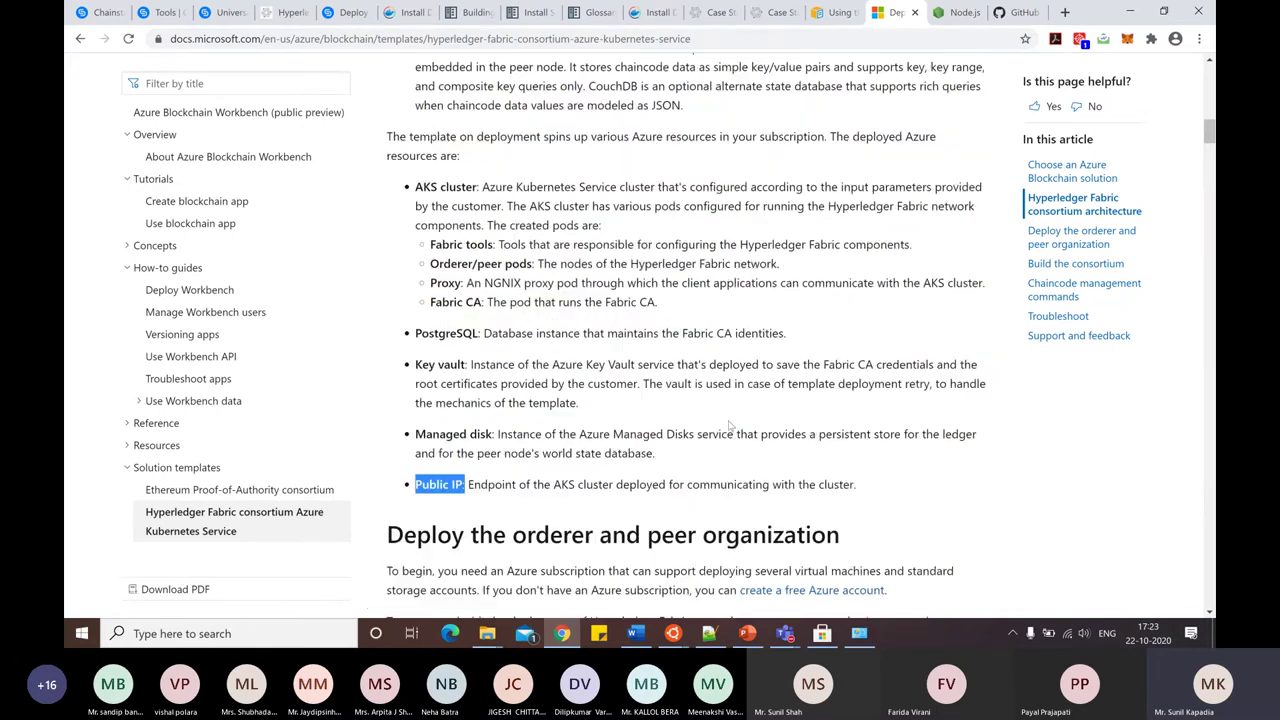
scroll(730, 426, down, 2)
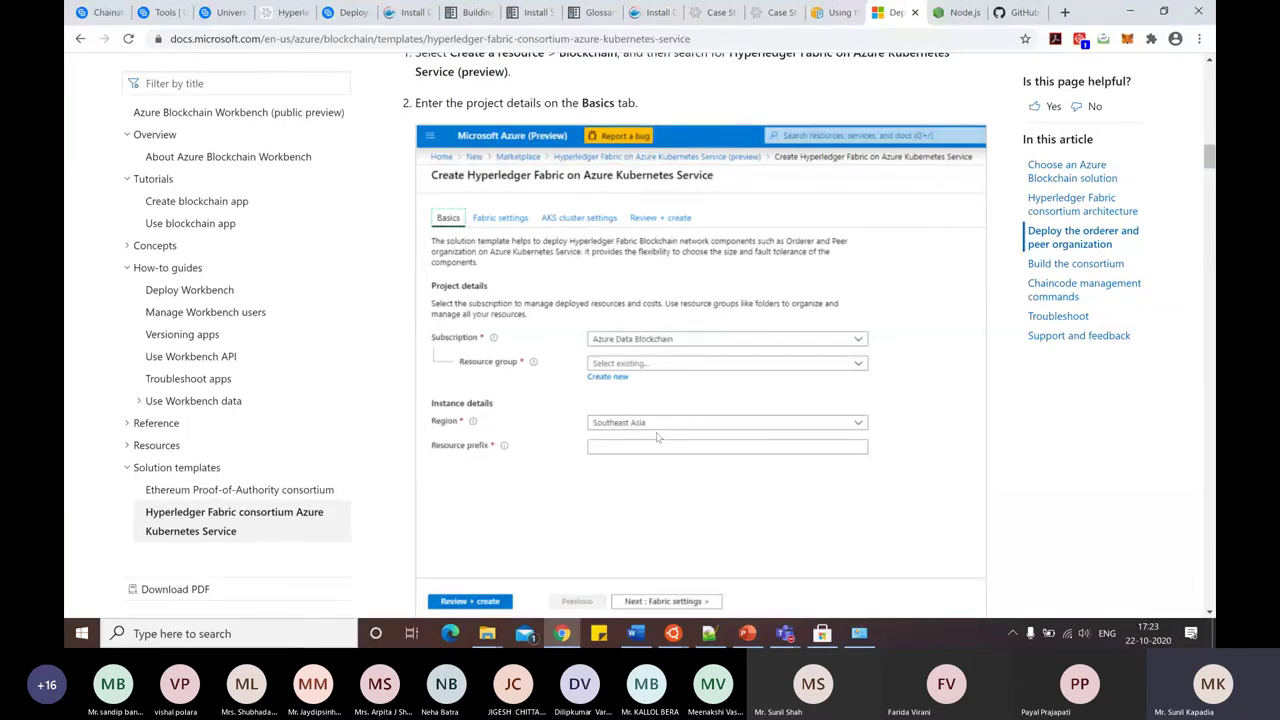
scroll(657, 437, down, 1)
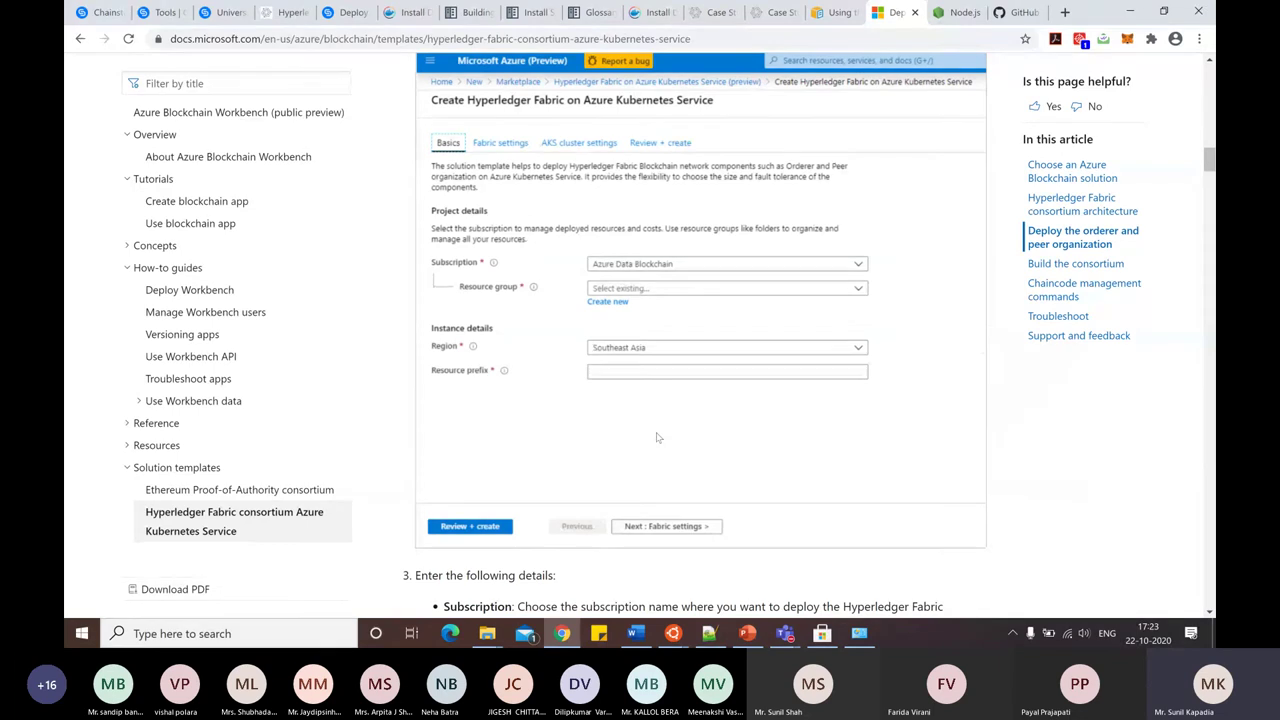
scroll(657, 437, down, 6)
scroll(657, 437, down, 3)
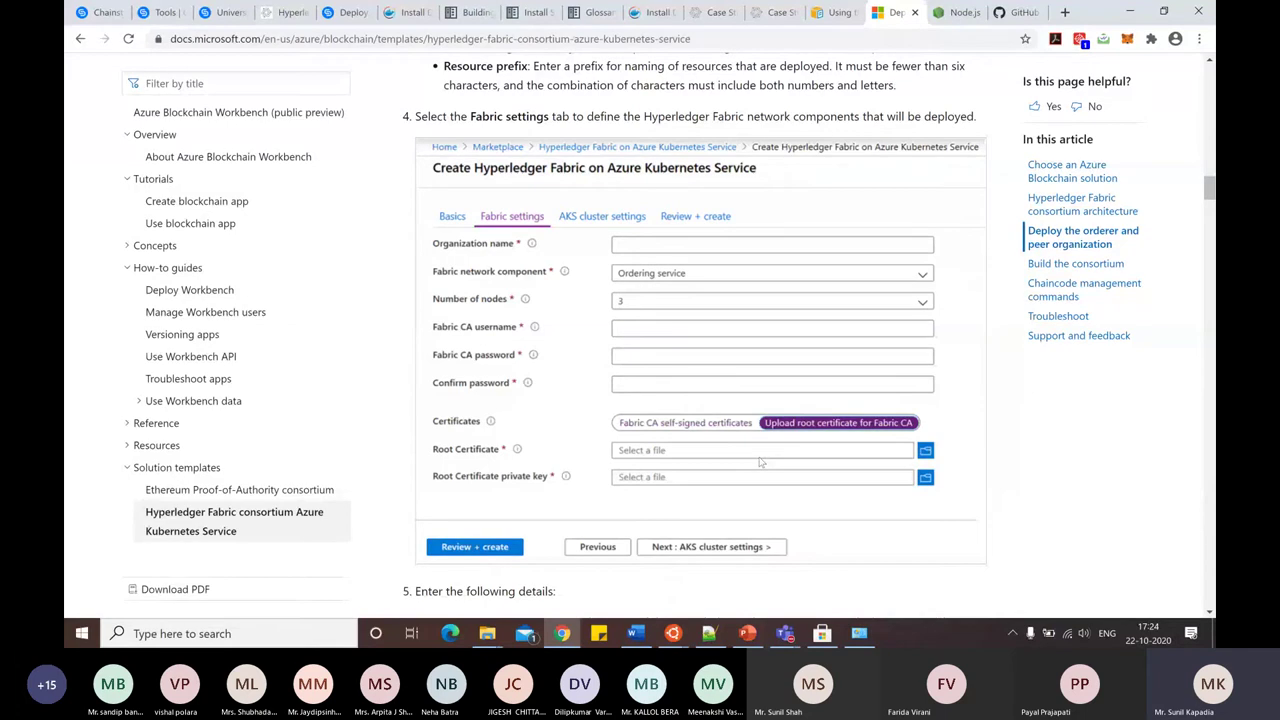
scroll(760, 462, down, 3)
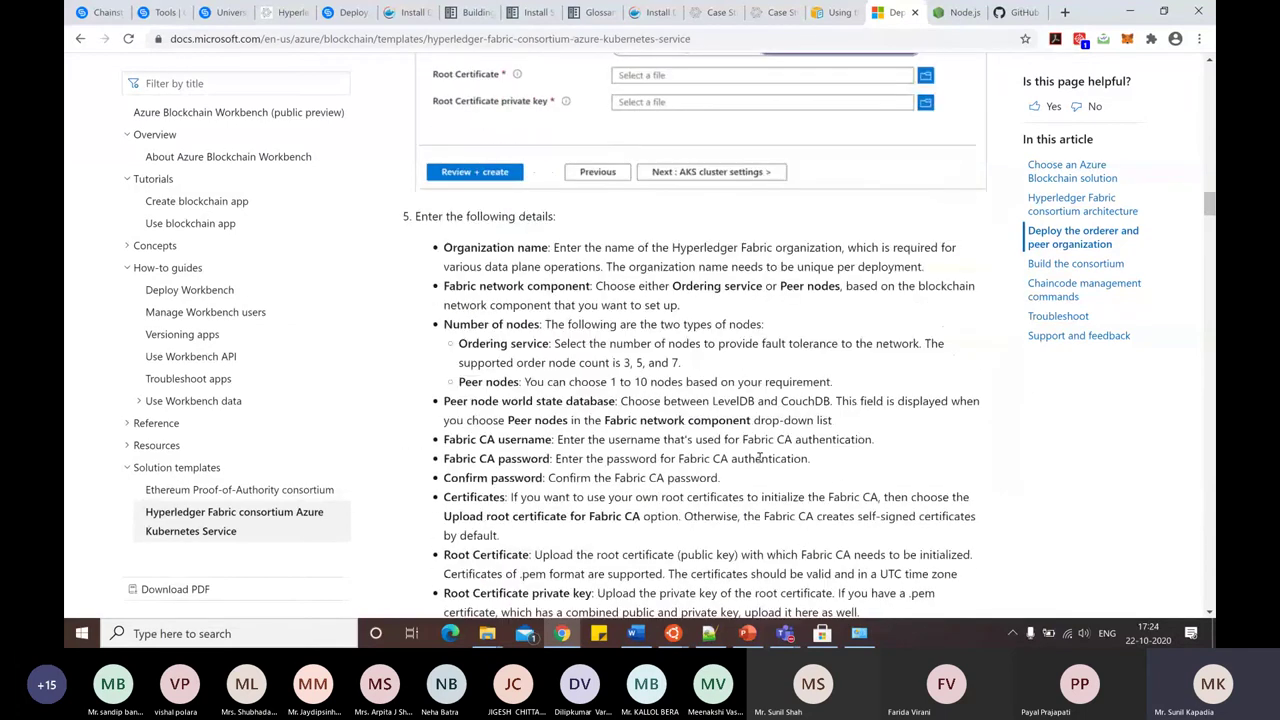
scroll(760, 458, down, 1)
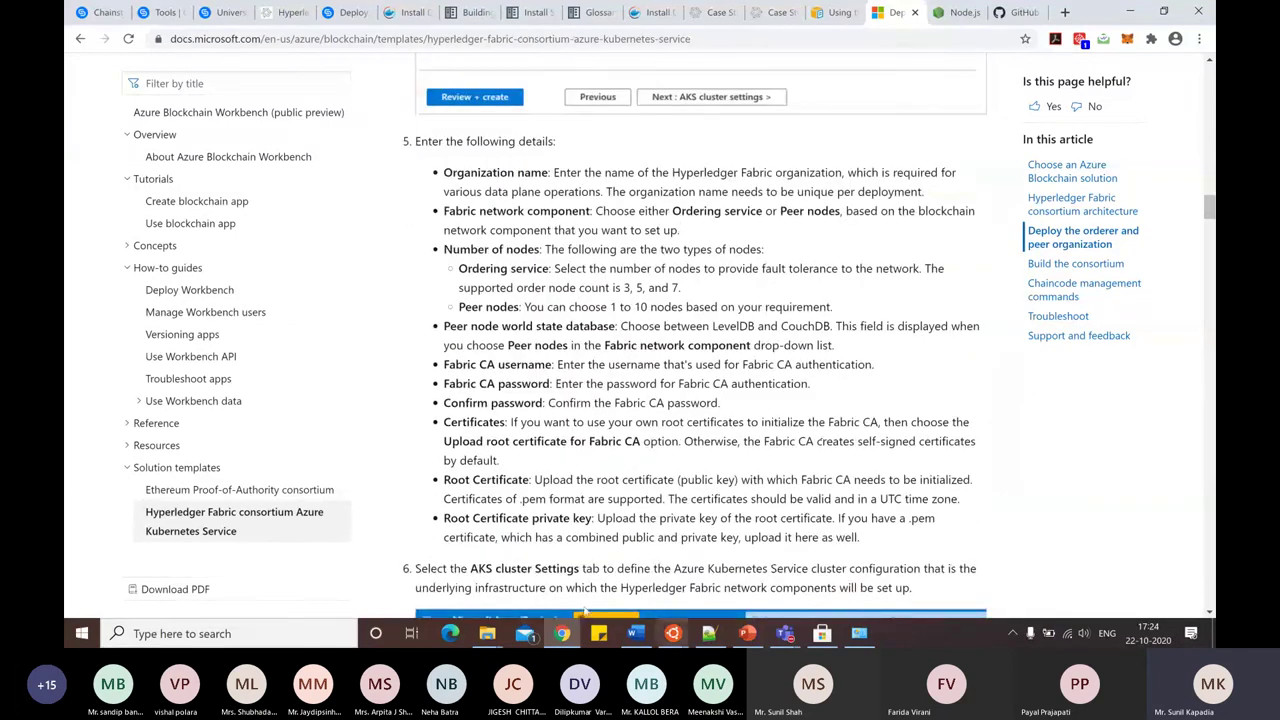
Examine the AKS cluster settings form, its field descriptions, and the review, creation and resource group instructions.
scroll(797, 412, down, 5)
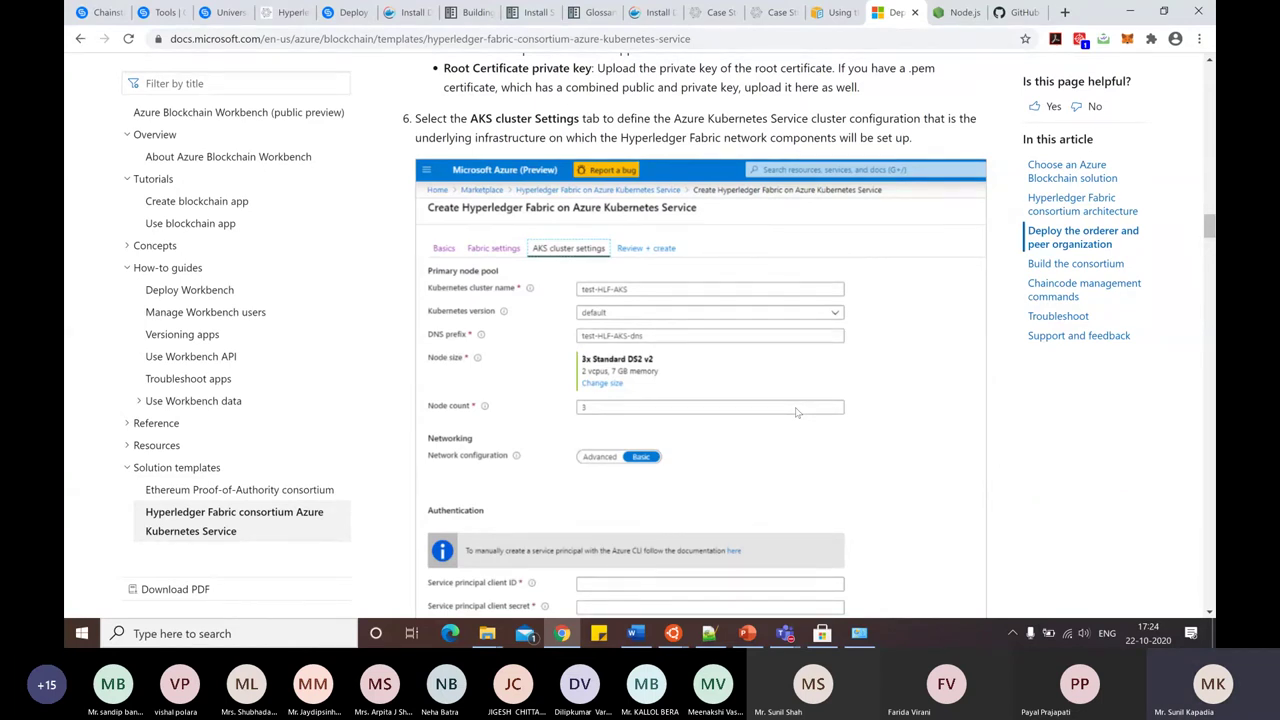
scroll(797, 412, down, 2)
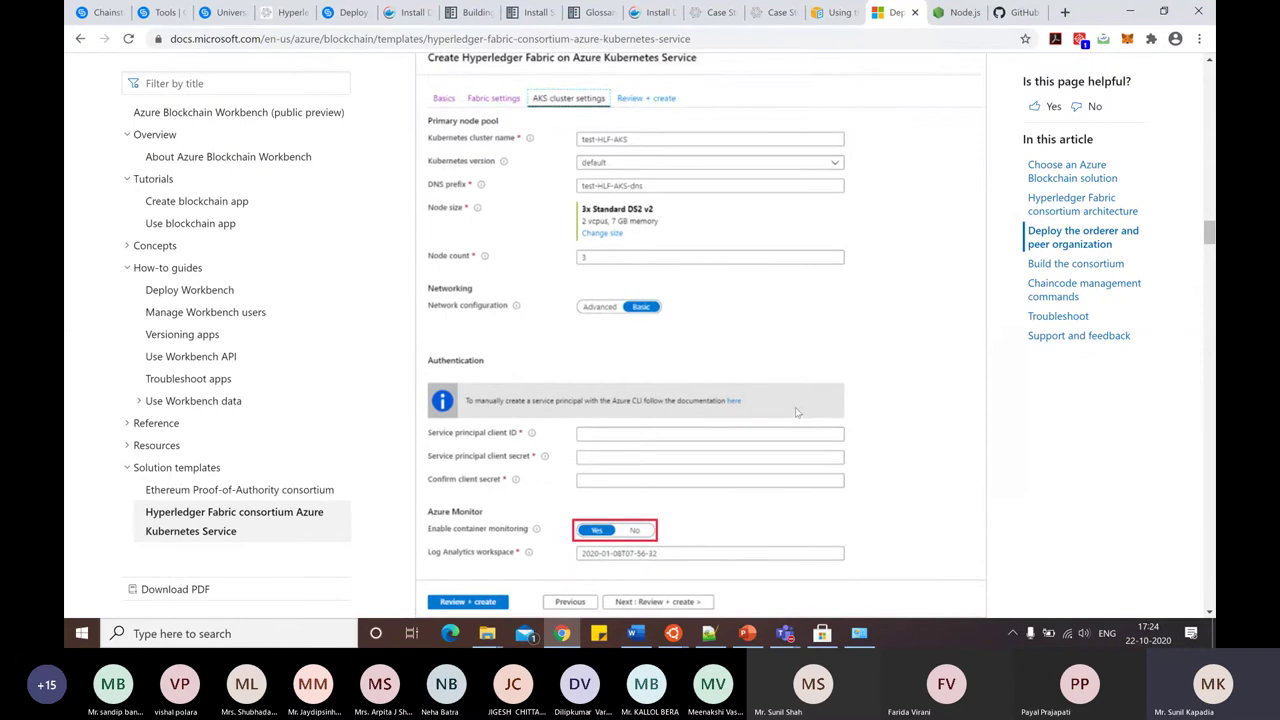
scroll(797, 412, down, 1)
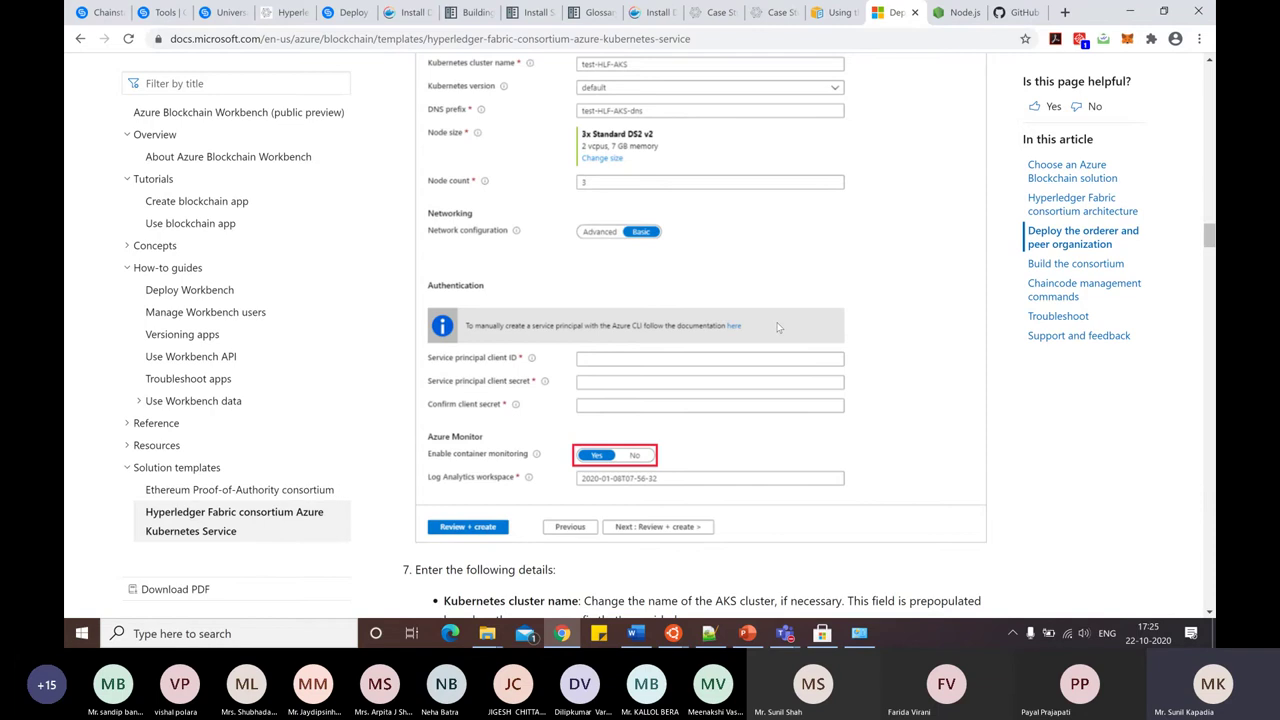
scroll(778, 327, down, 2)
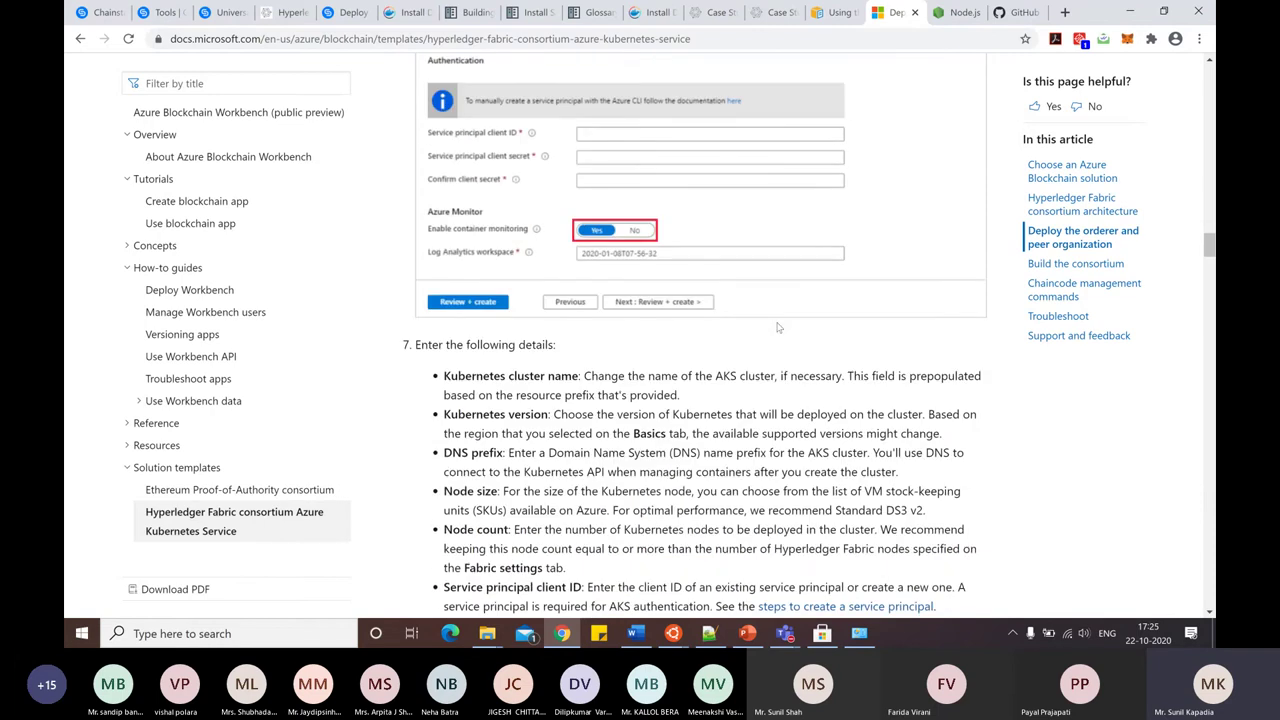
scroll(778, 327, down, 7)
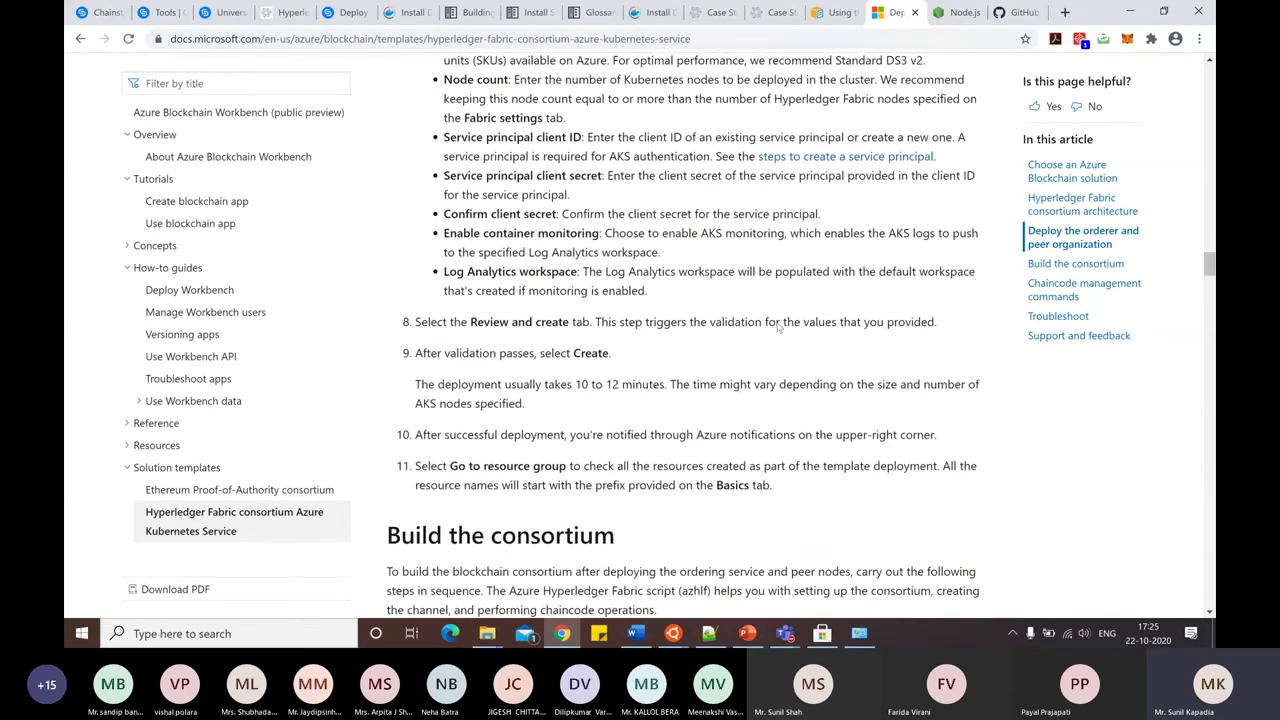
Look through the Build the consortium section, from the Azure Cloud Shell and process diagram to the client application download commands.
scroll(778, 327, down, 4)
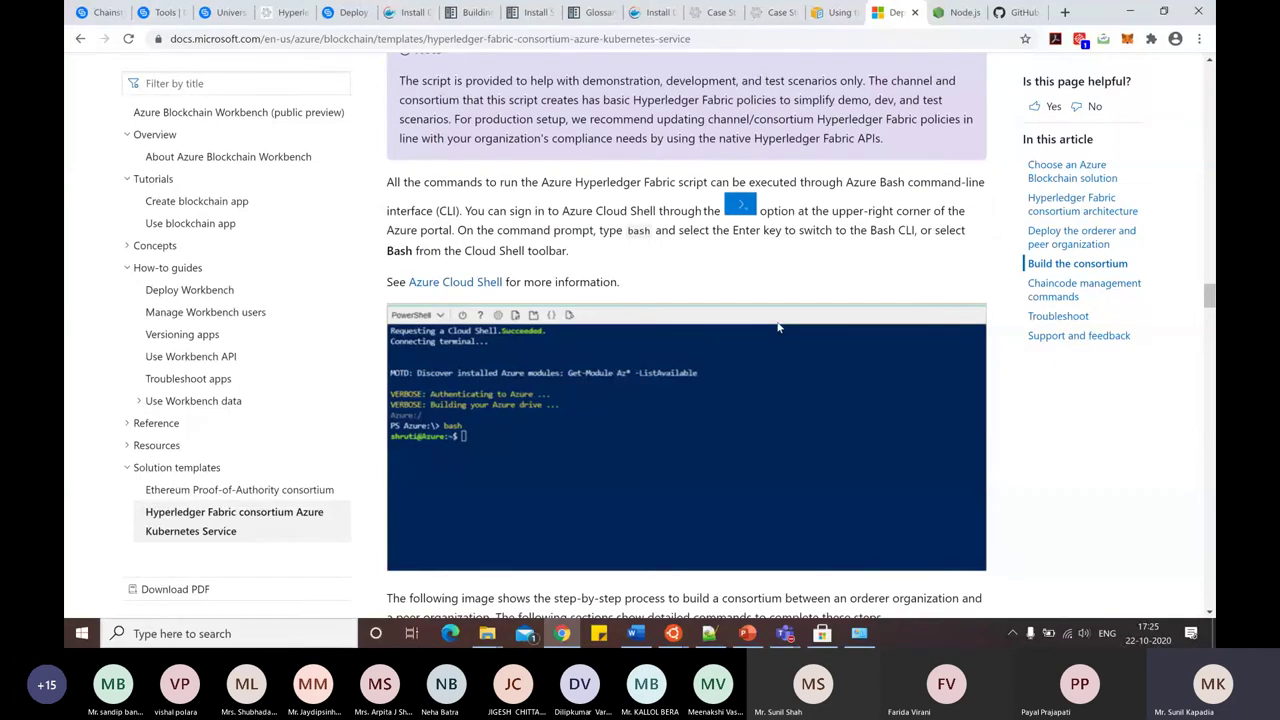
scroll(778, 327, down, 5)
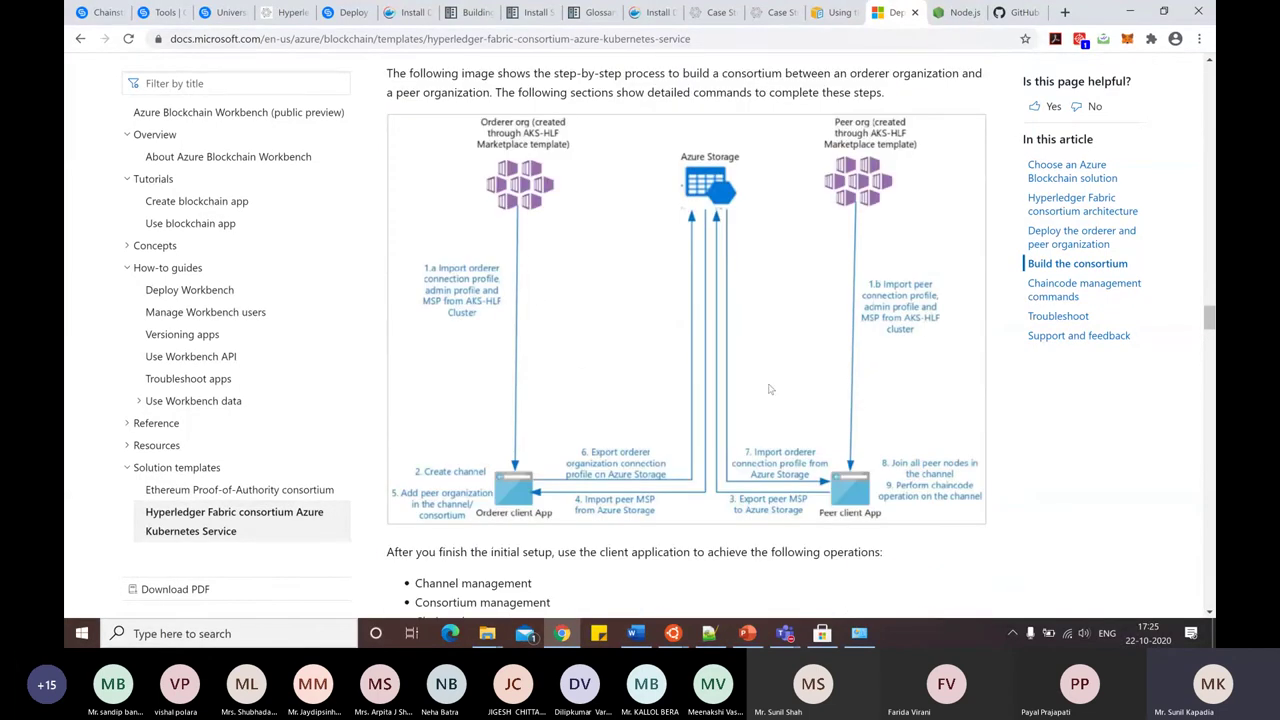
scroll(771, 390, down, 3)
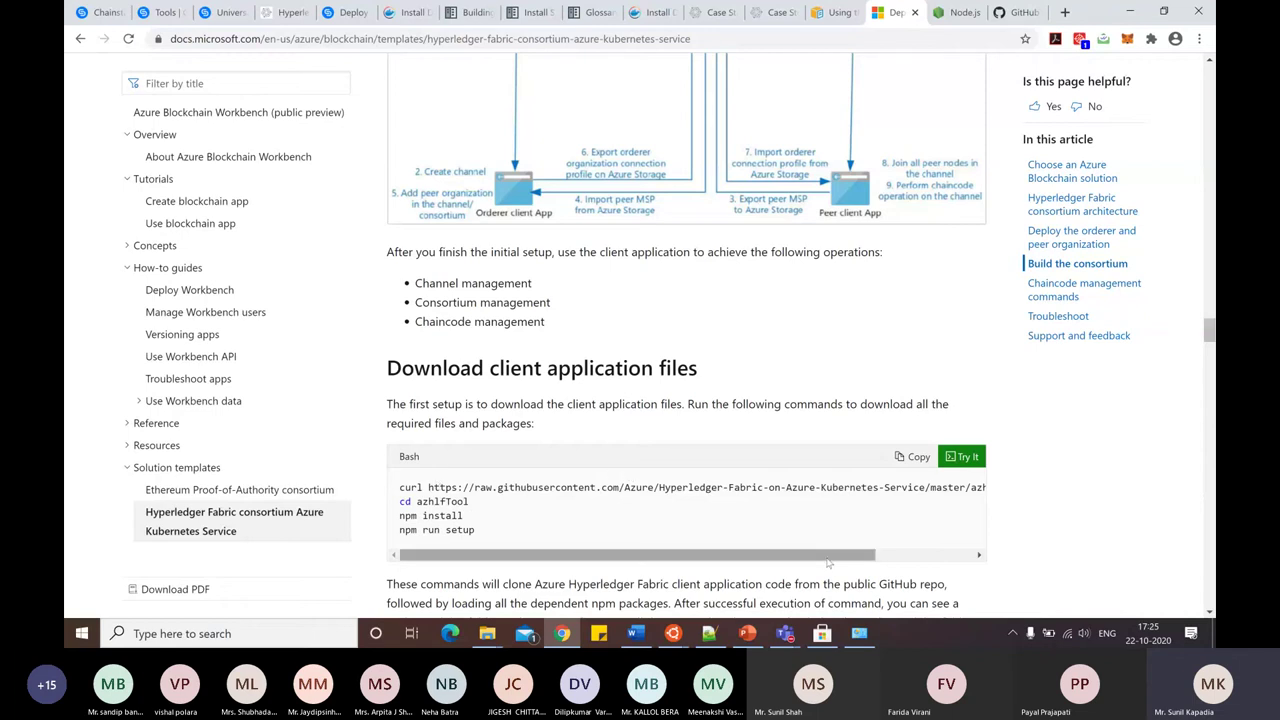
Review the client application download commands, highlighting the azhlfTool directory name in the cd command.
drag(828, 560, 700, 550)
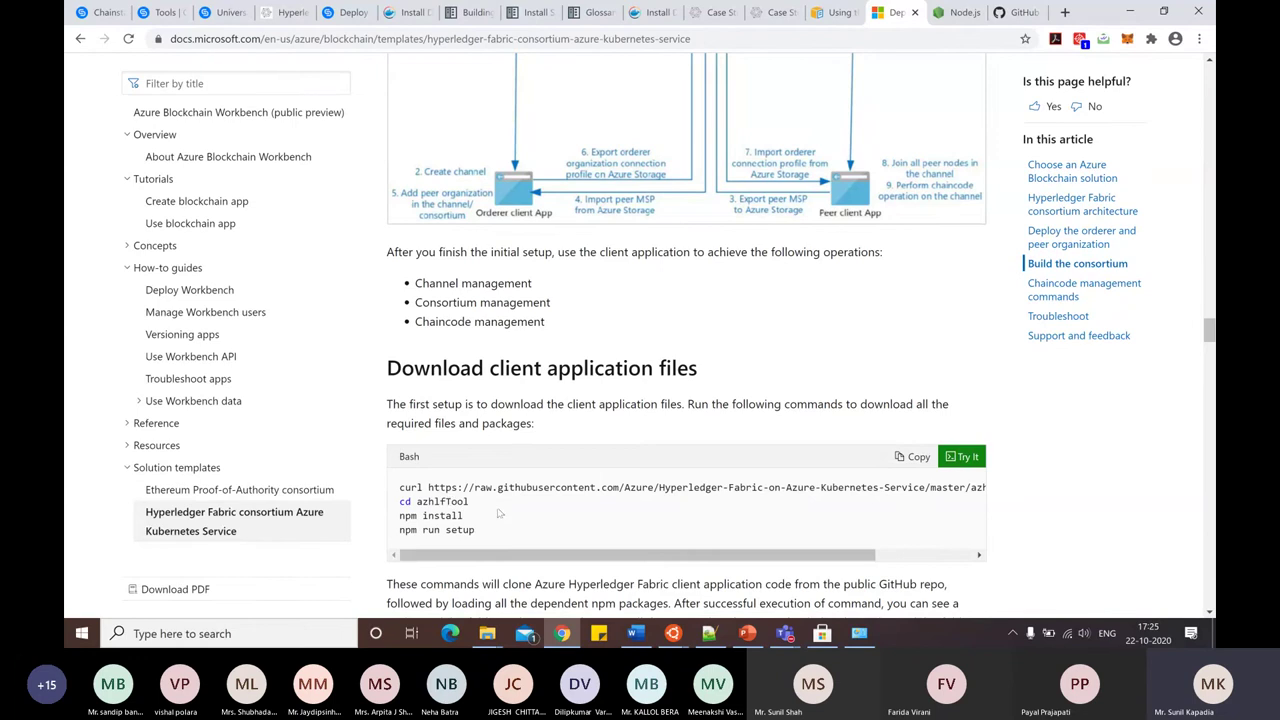
drag(416, 501, 479, 505)
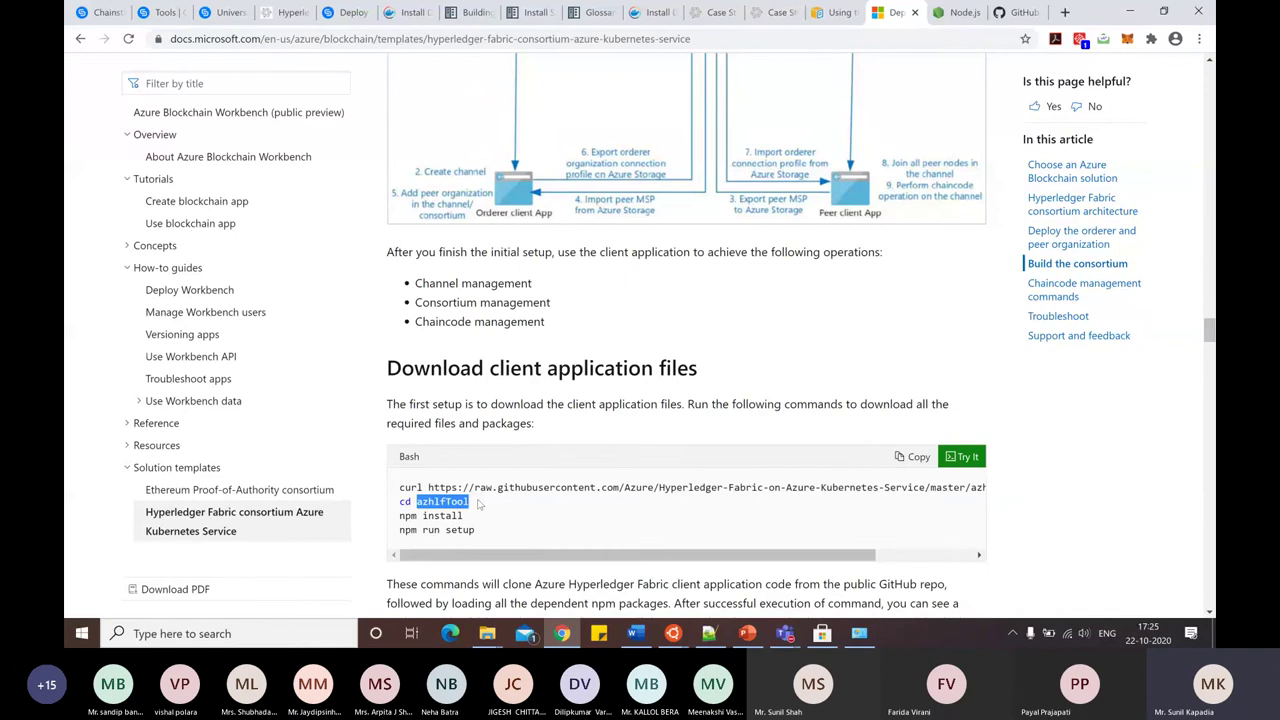
scroll(479, 505, down, 3)
Read the environment variable setup for the orderer client, peer client and Azure storage account, including the storage account and file share commands.
scroll(479, 505, down, 4)
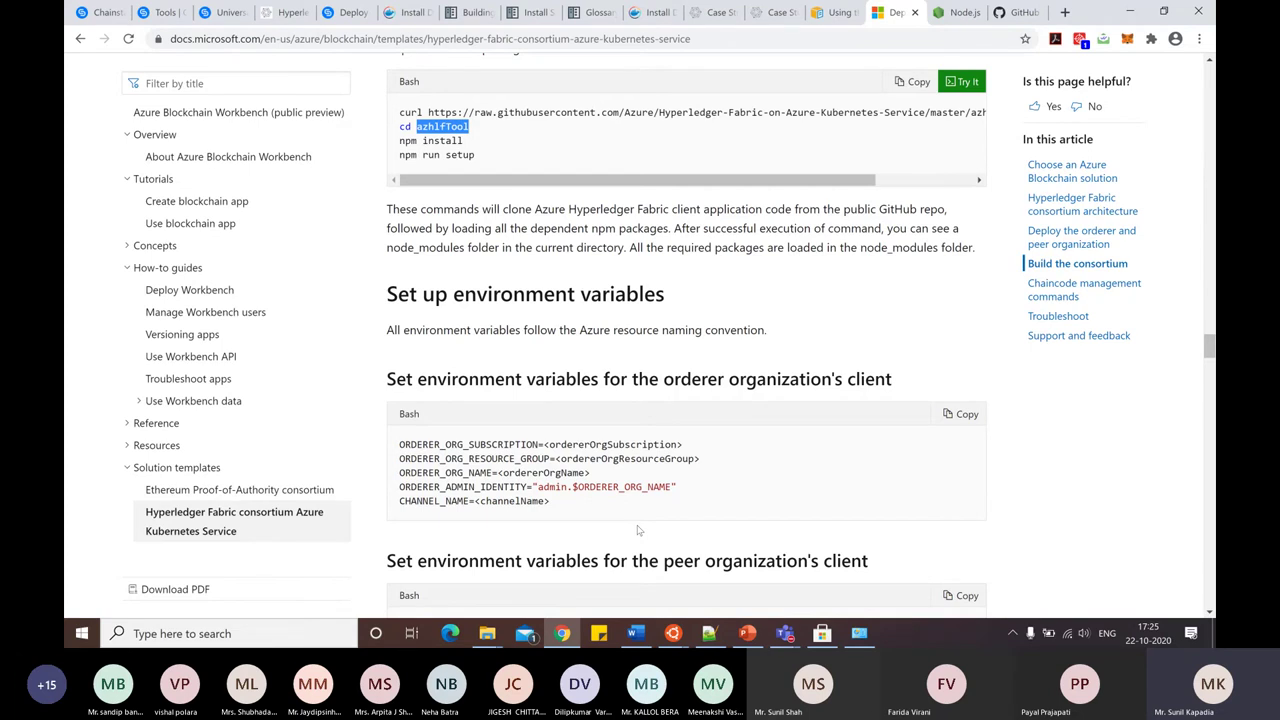
scroll(638, 530, down, 2)
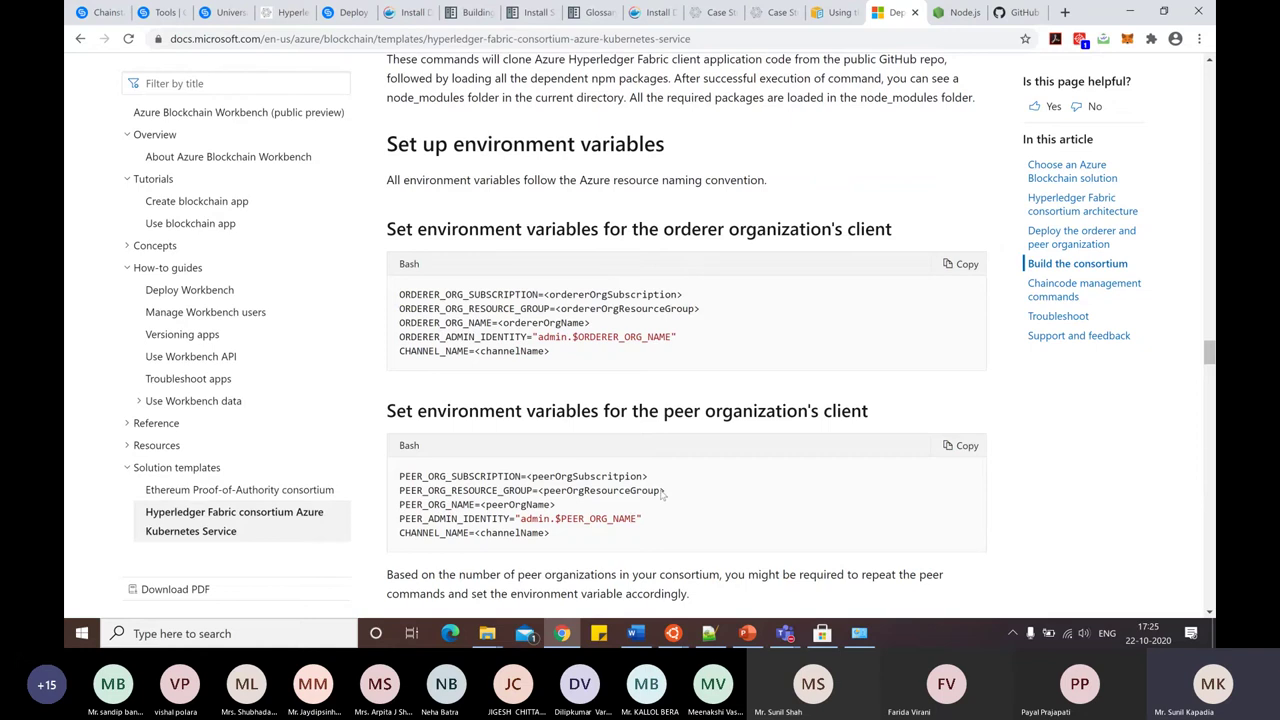
scroll(742, 484, down, 1)
scroll(742, 484, down, 4)
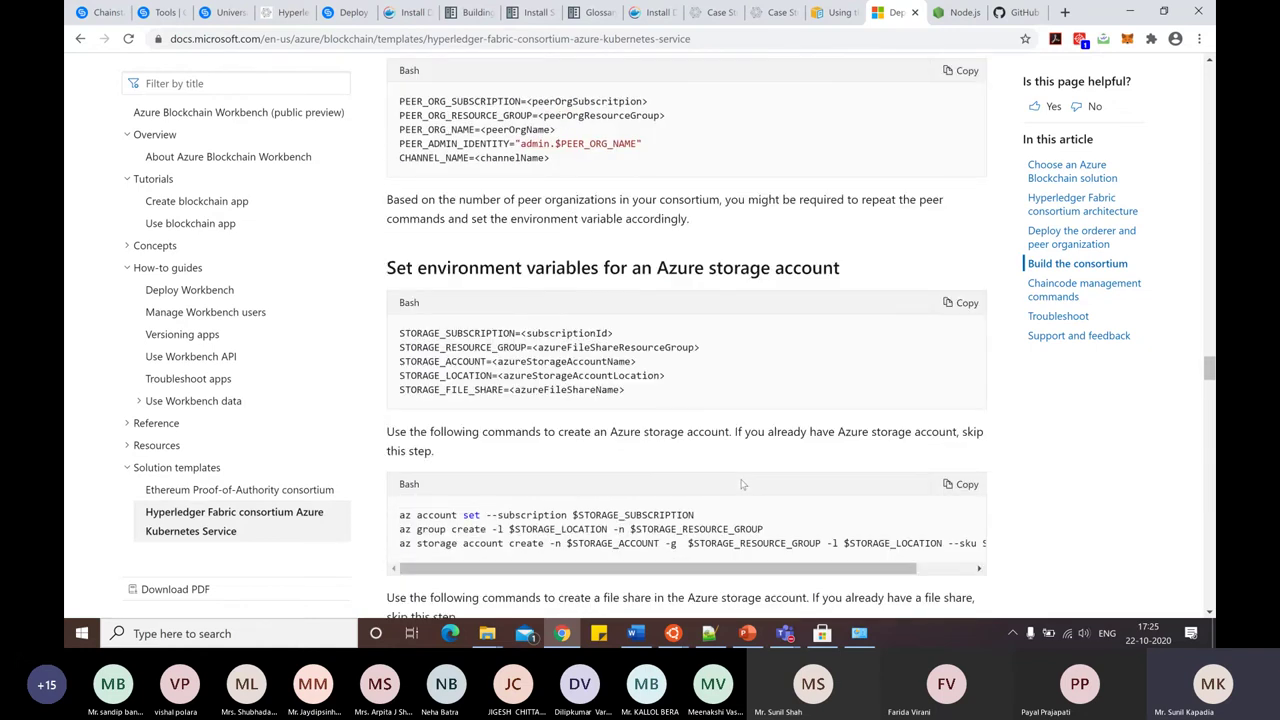
scroll(742, 484, up, 3)
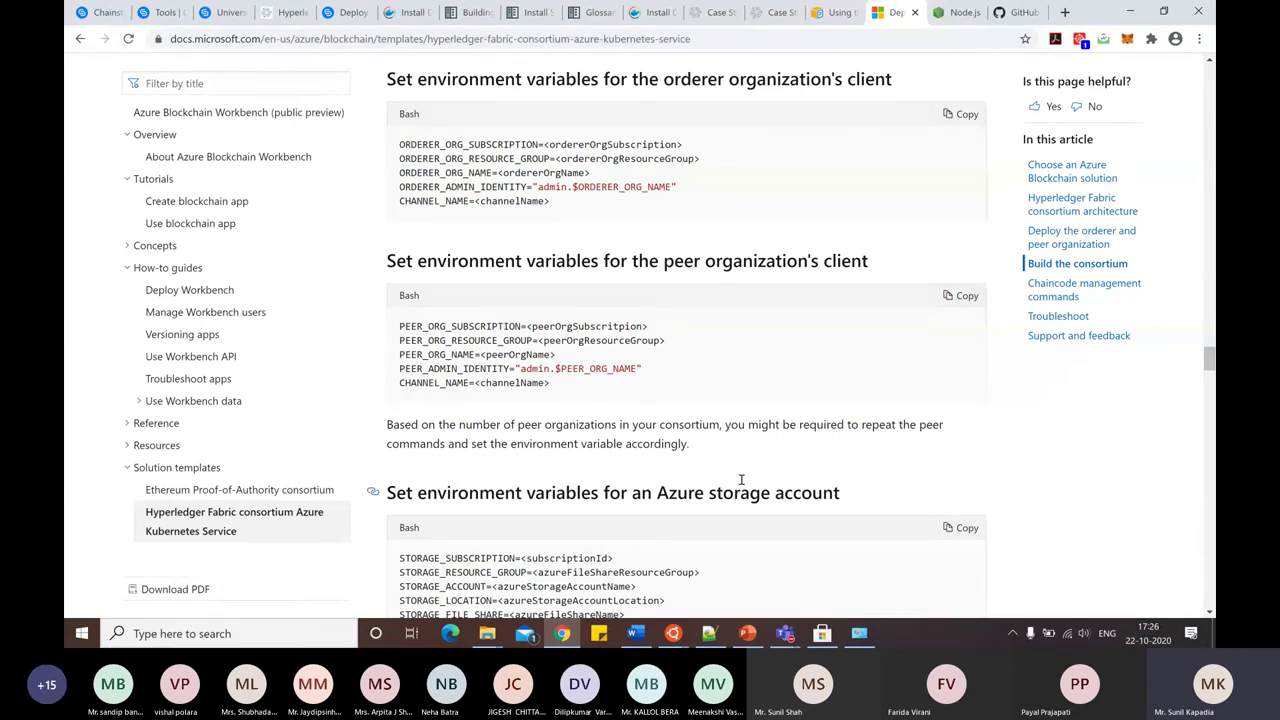
scroll(741, 480, down, 1)
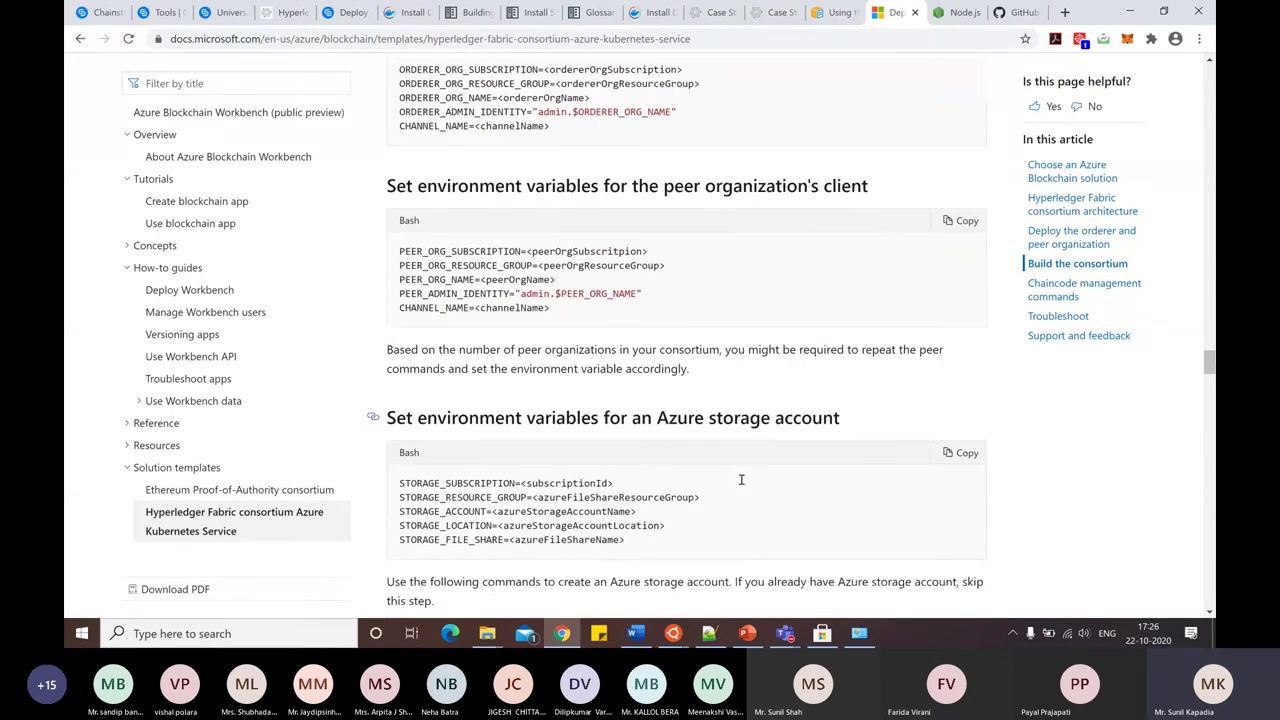
scroll(742, 484, down, 2)
scroll(742, 484, down, 3)
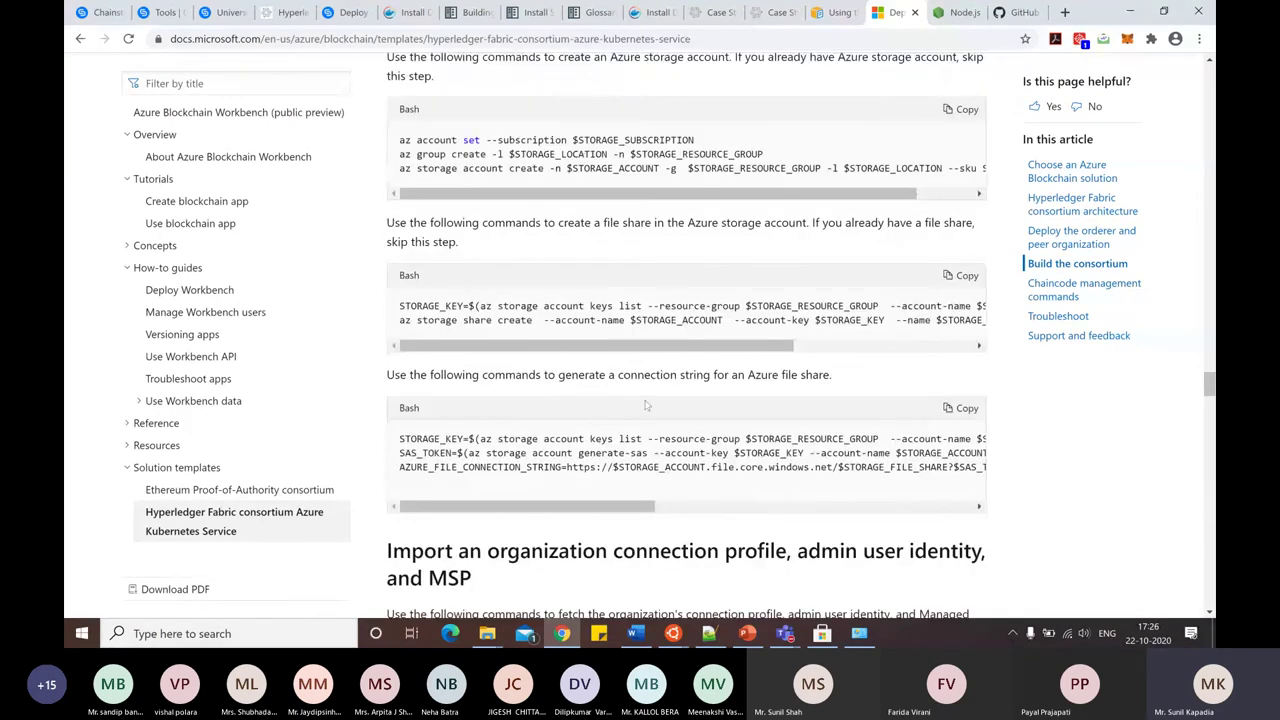
Examine the commands importing the connection profile, admin user identity and MSP for both organizations, highlighting the orderer organization's commands.
scroll(647, 405, down, 2)
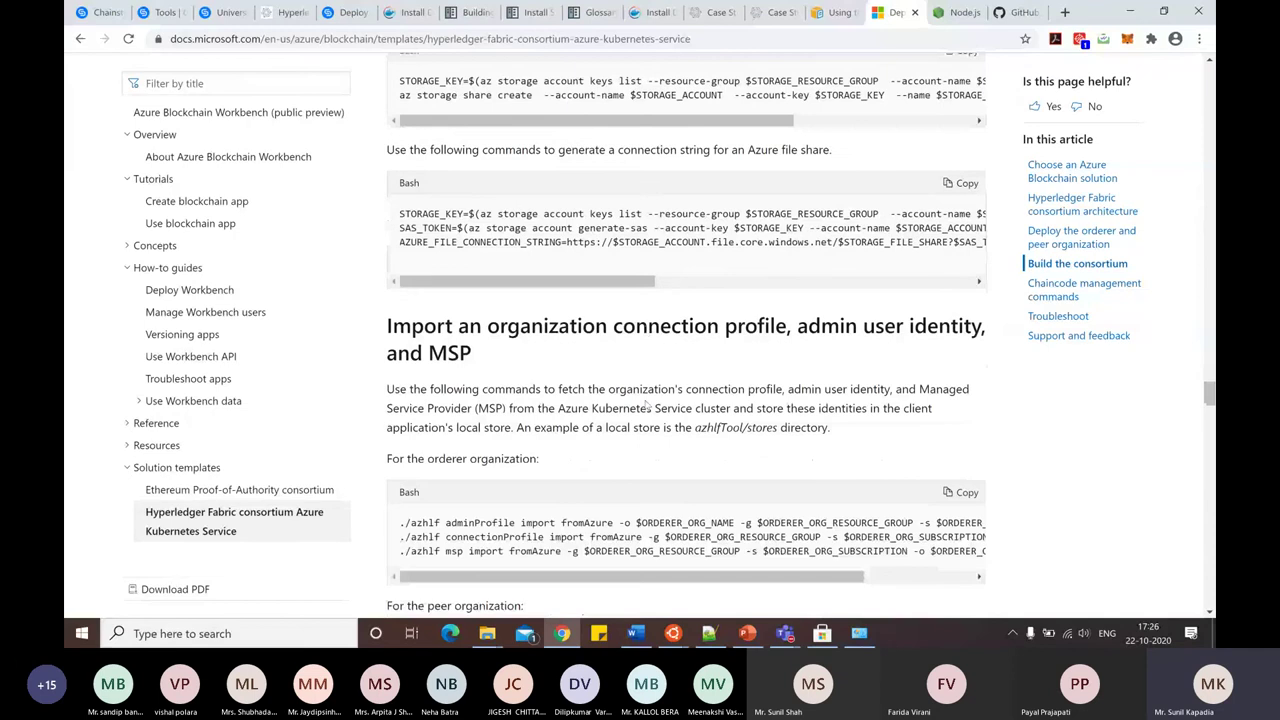
scroll(647, 405, down, 1)
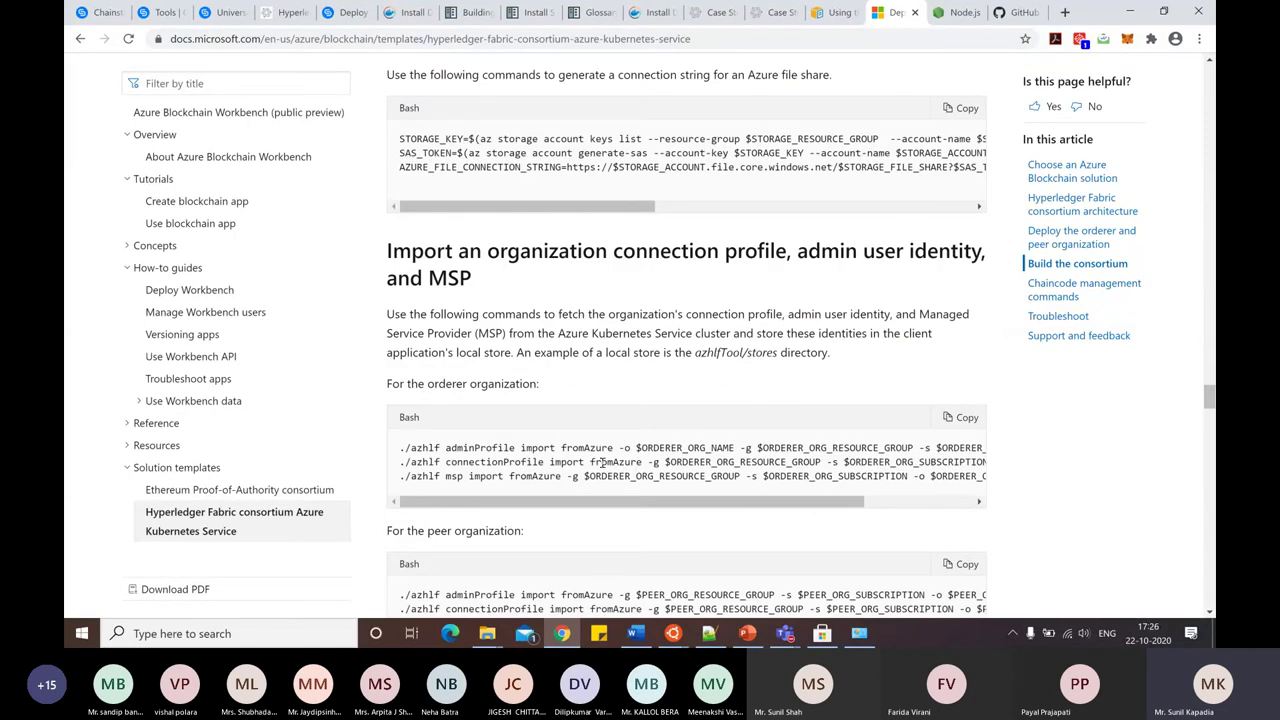
drag(407, 447, 910, 476)
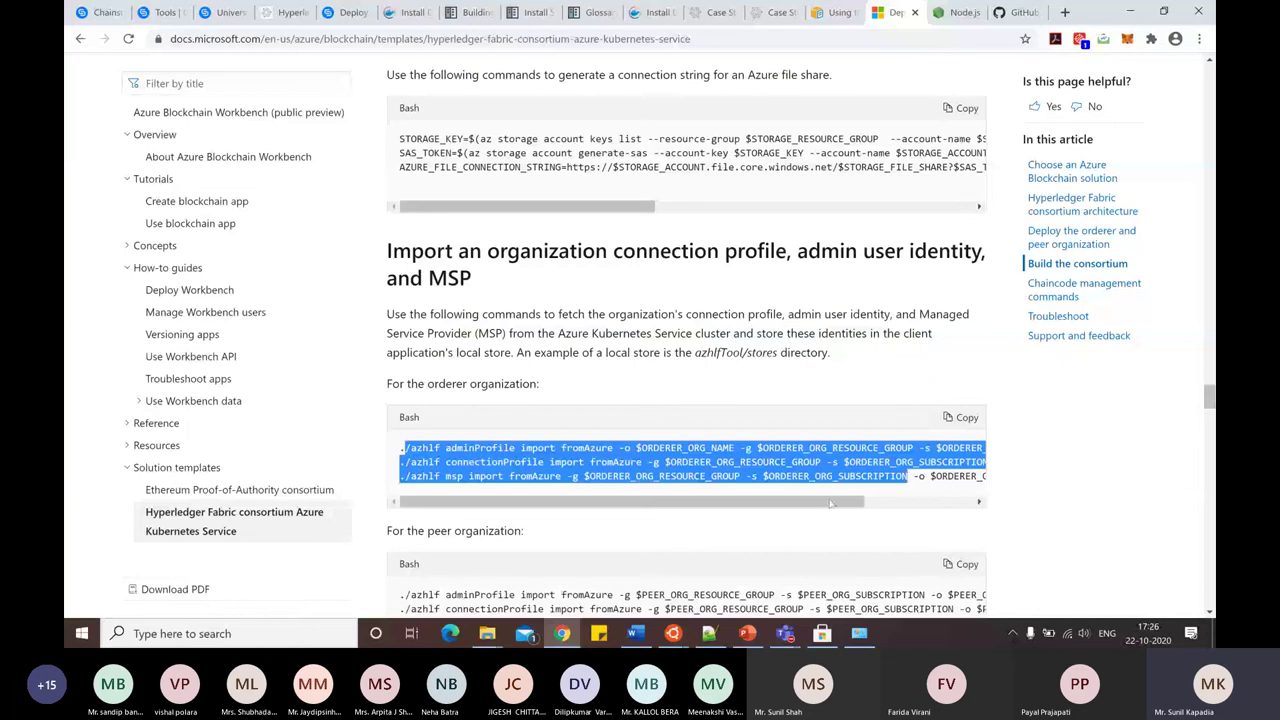
drag(833, 504, 695, 503)
scroll(690, 500, down, 3)
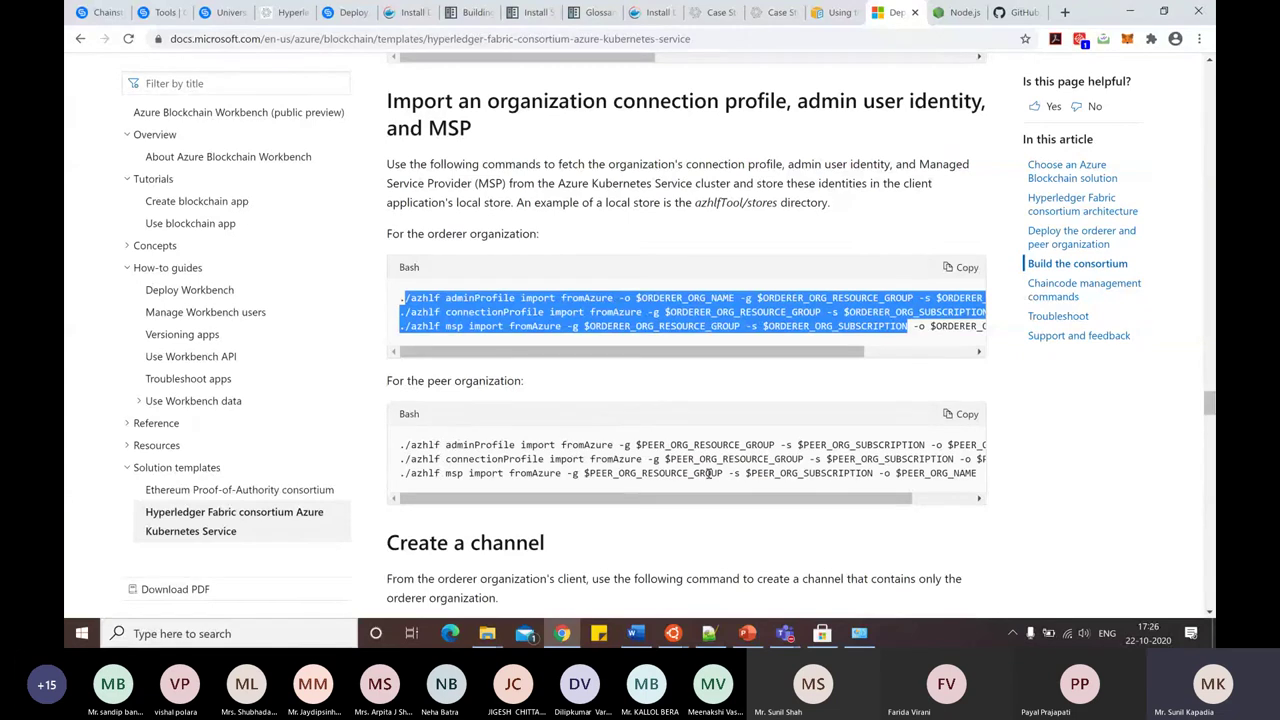
scroll(708, 473, down, 3)
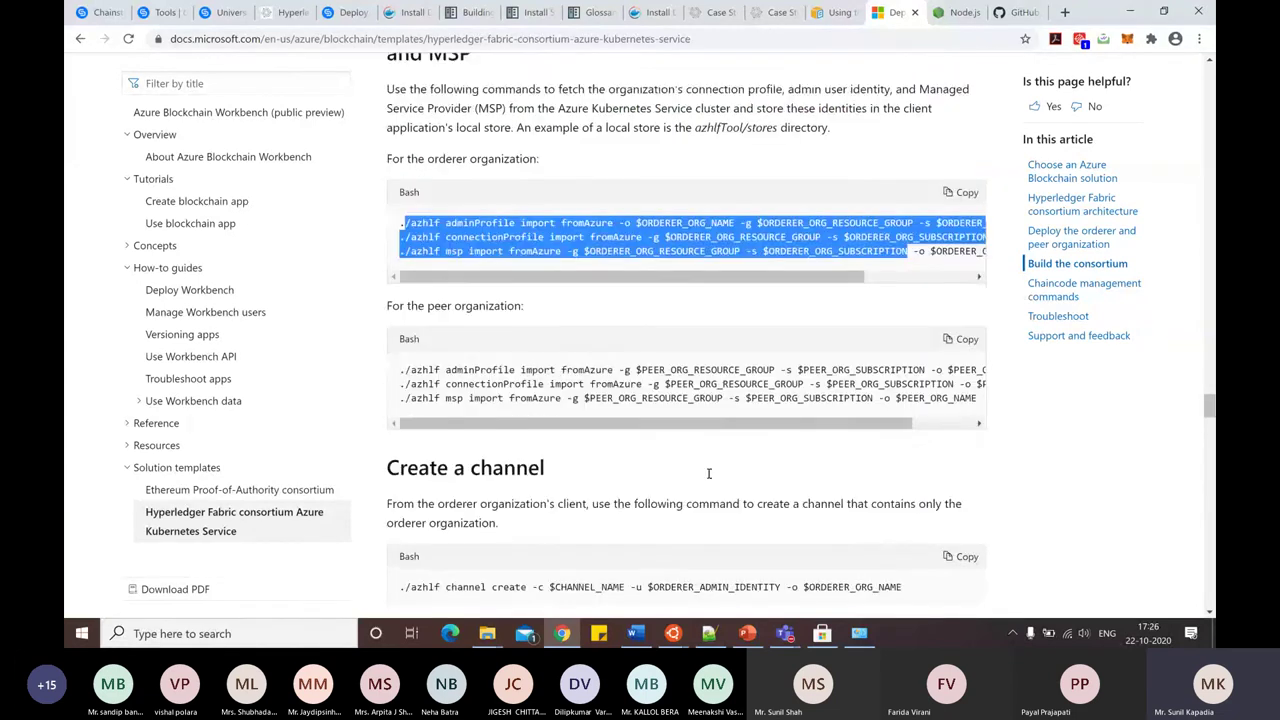